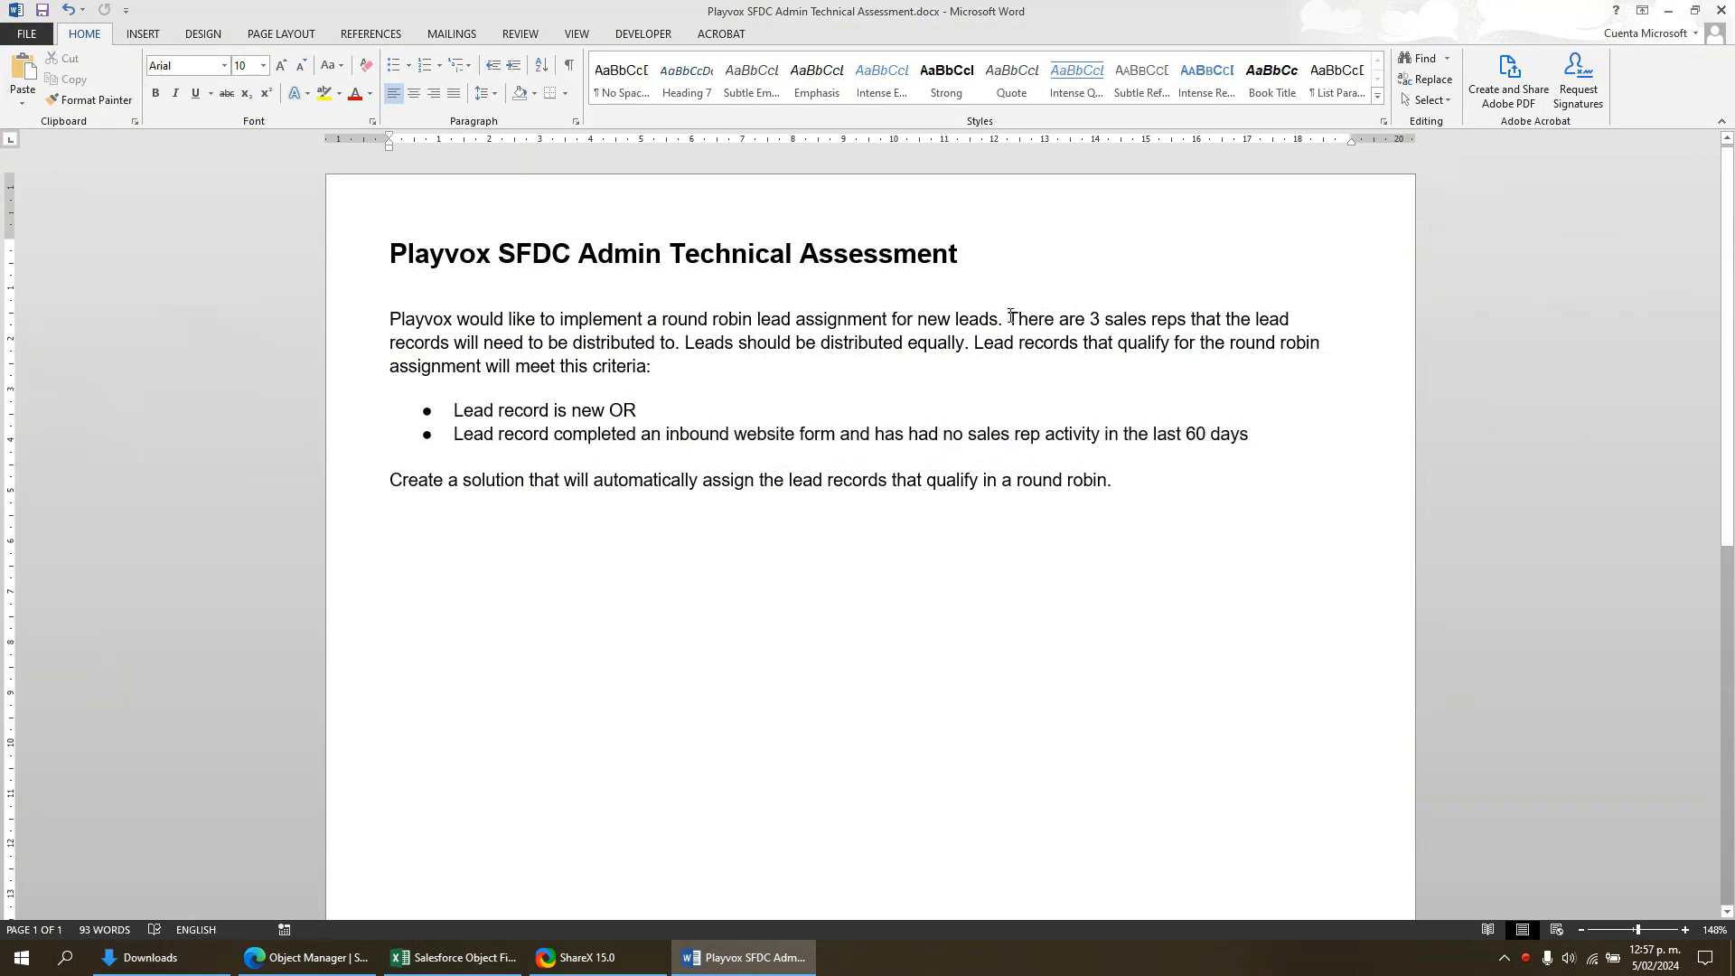
- Review the number of sales reps and the two lead qualification criteria in the assessment document
{"action": "left_click_drag", "start_coordinate": [1006, 314], "coordinate": [1154, 316]}
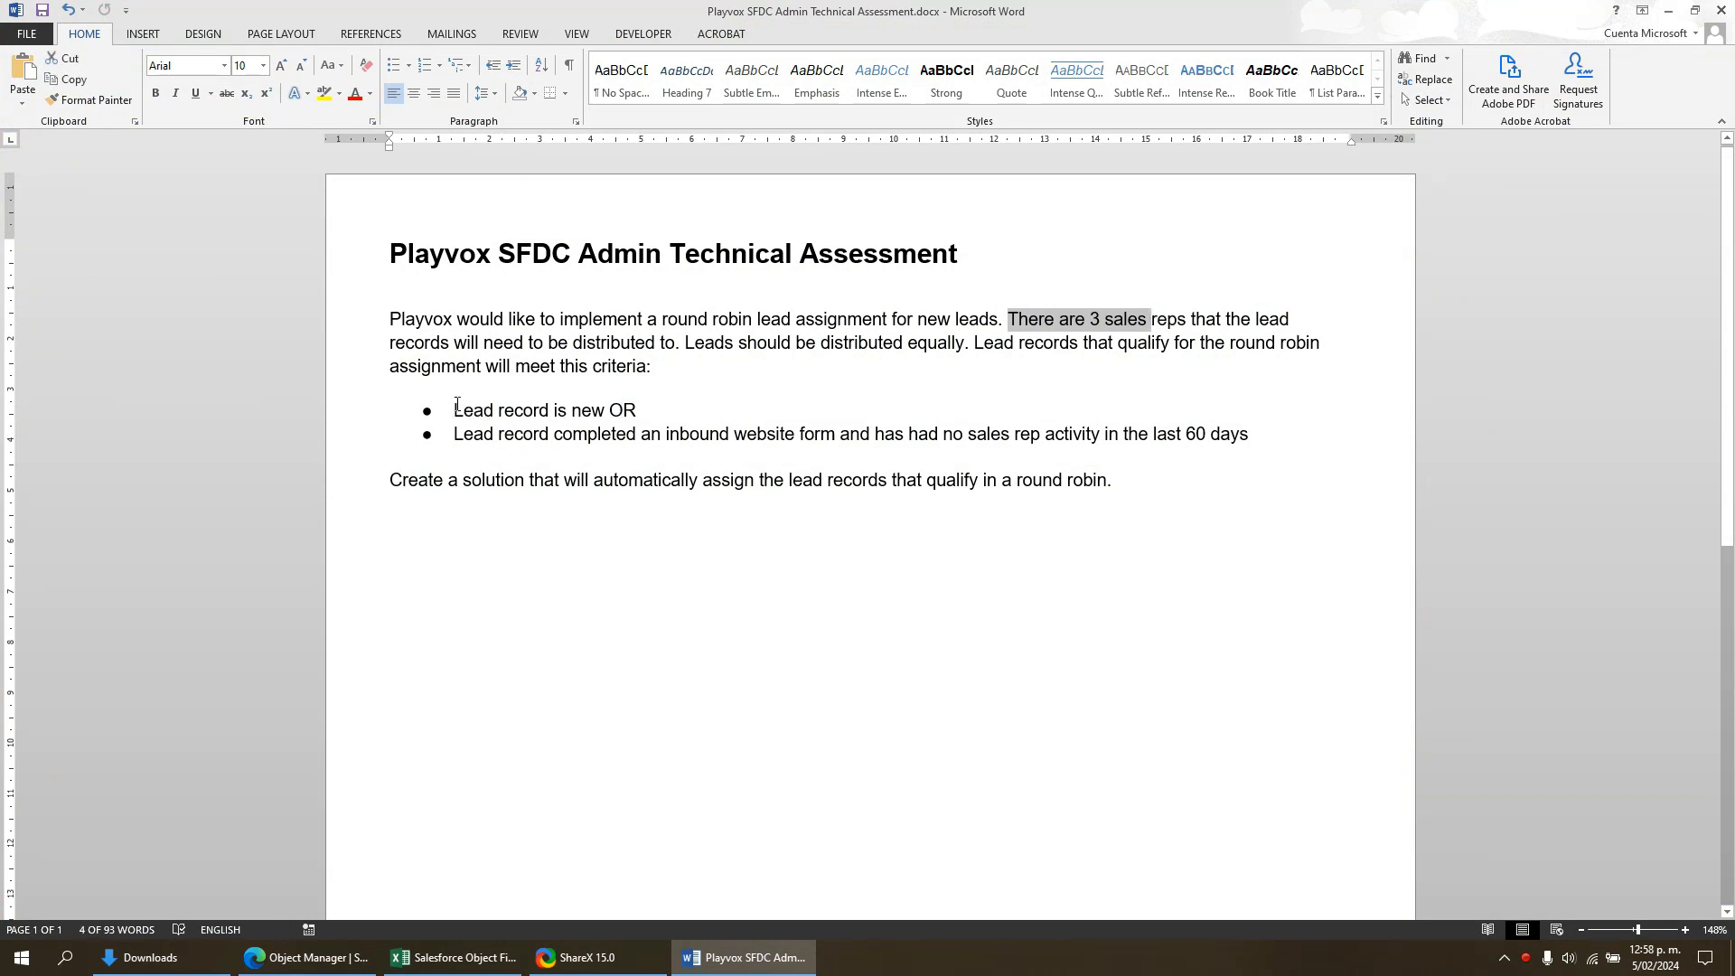
{"action": "left_click_drag", "start_coordinate": [457, 406], "coordinate": [647, 411]}
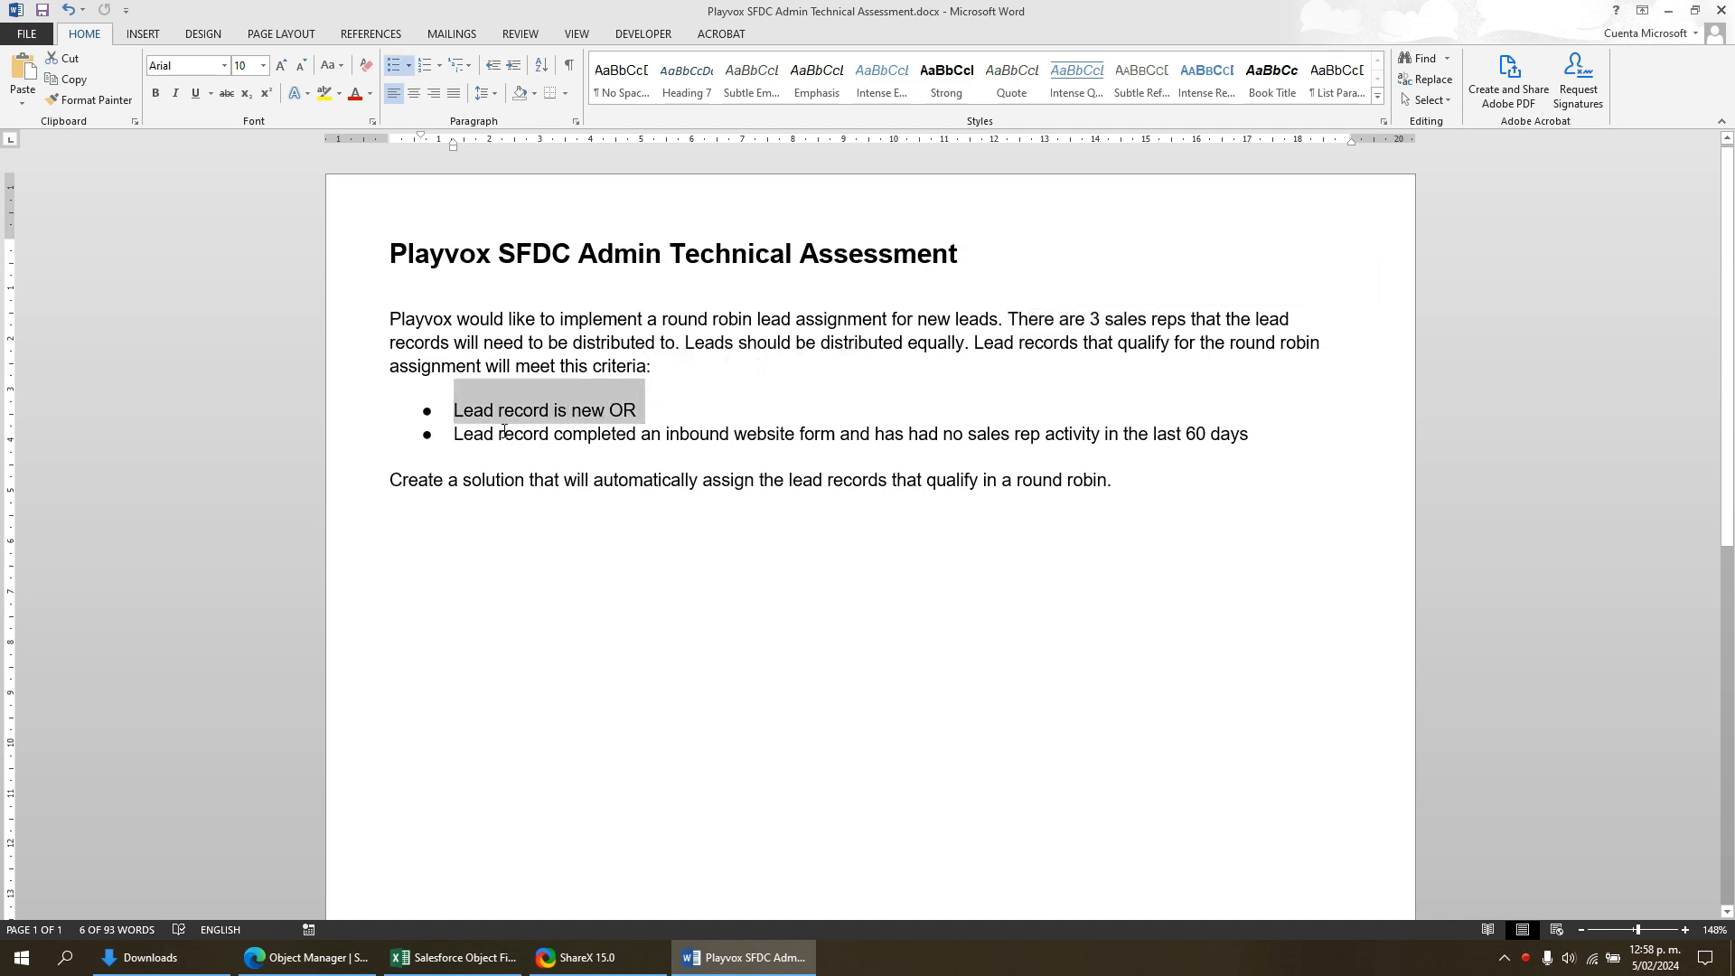
{"action": "left_click_drag", "start_coordinate": [503, 430], "coordinate": [1218, 439]}
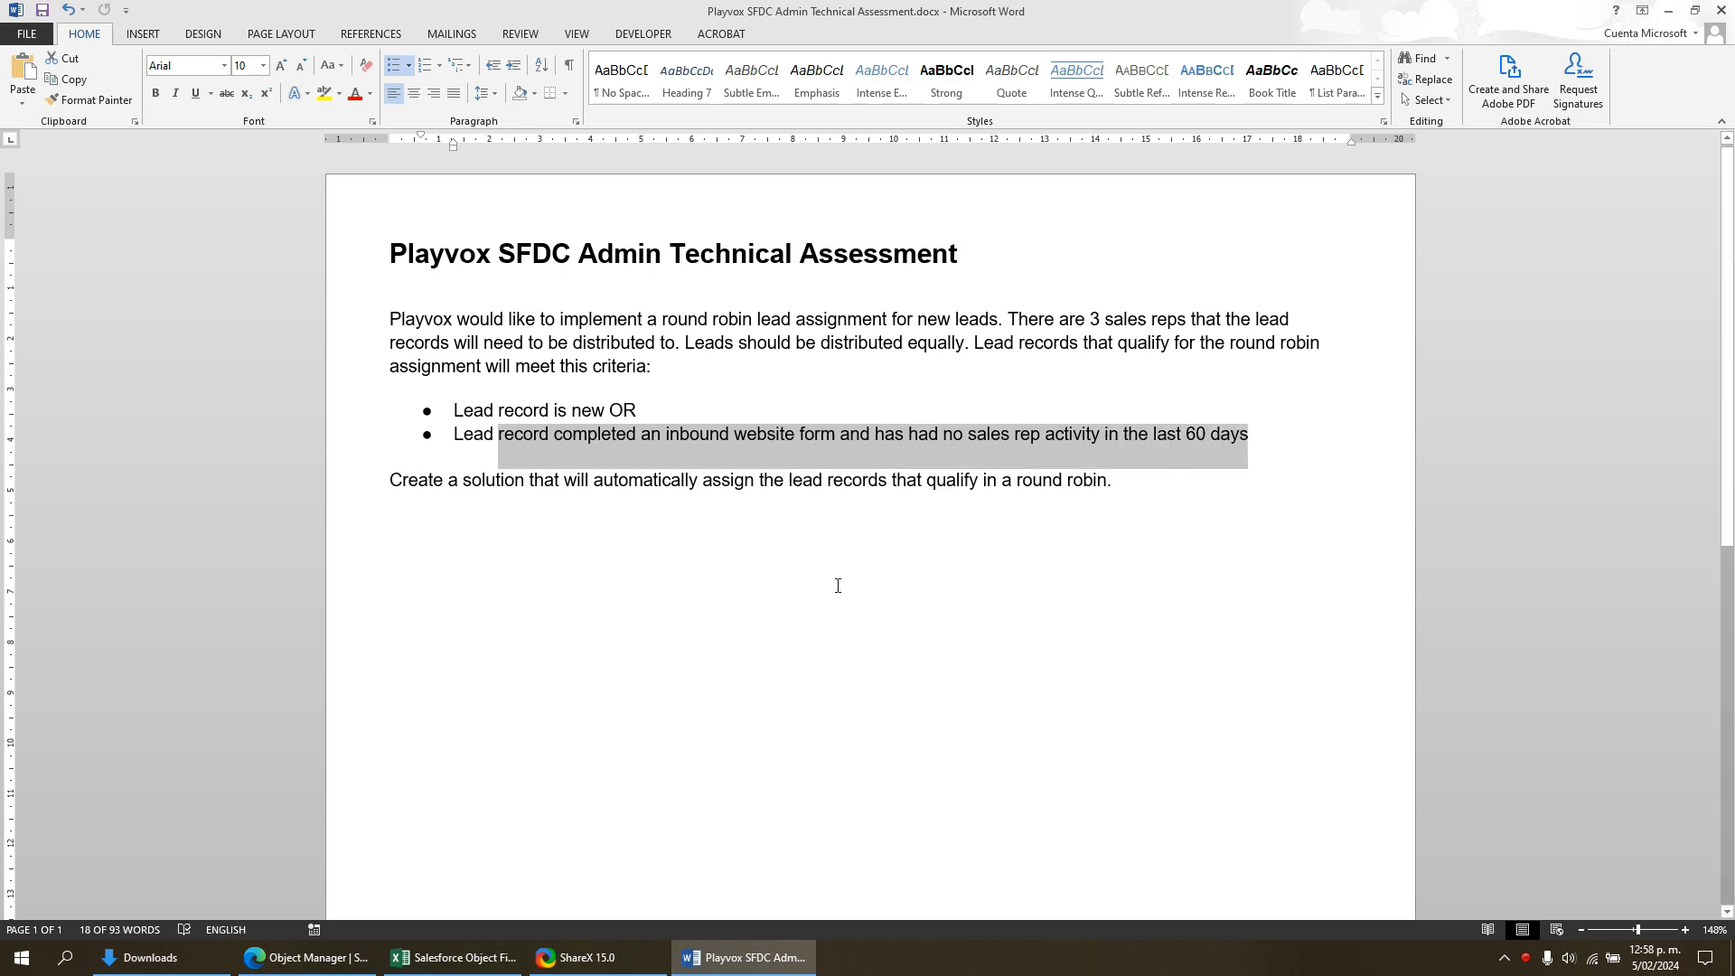
- Switch to the Salesforce Object Manager in the browser and open the Assignment Group object's fields and relationships
{"action": "left_click", "coordinate": [308, 957]}
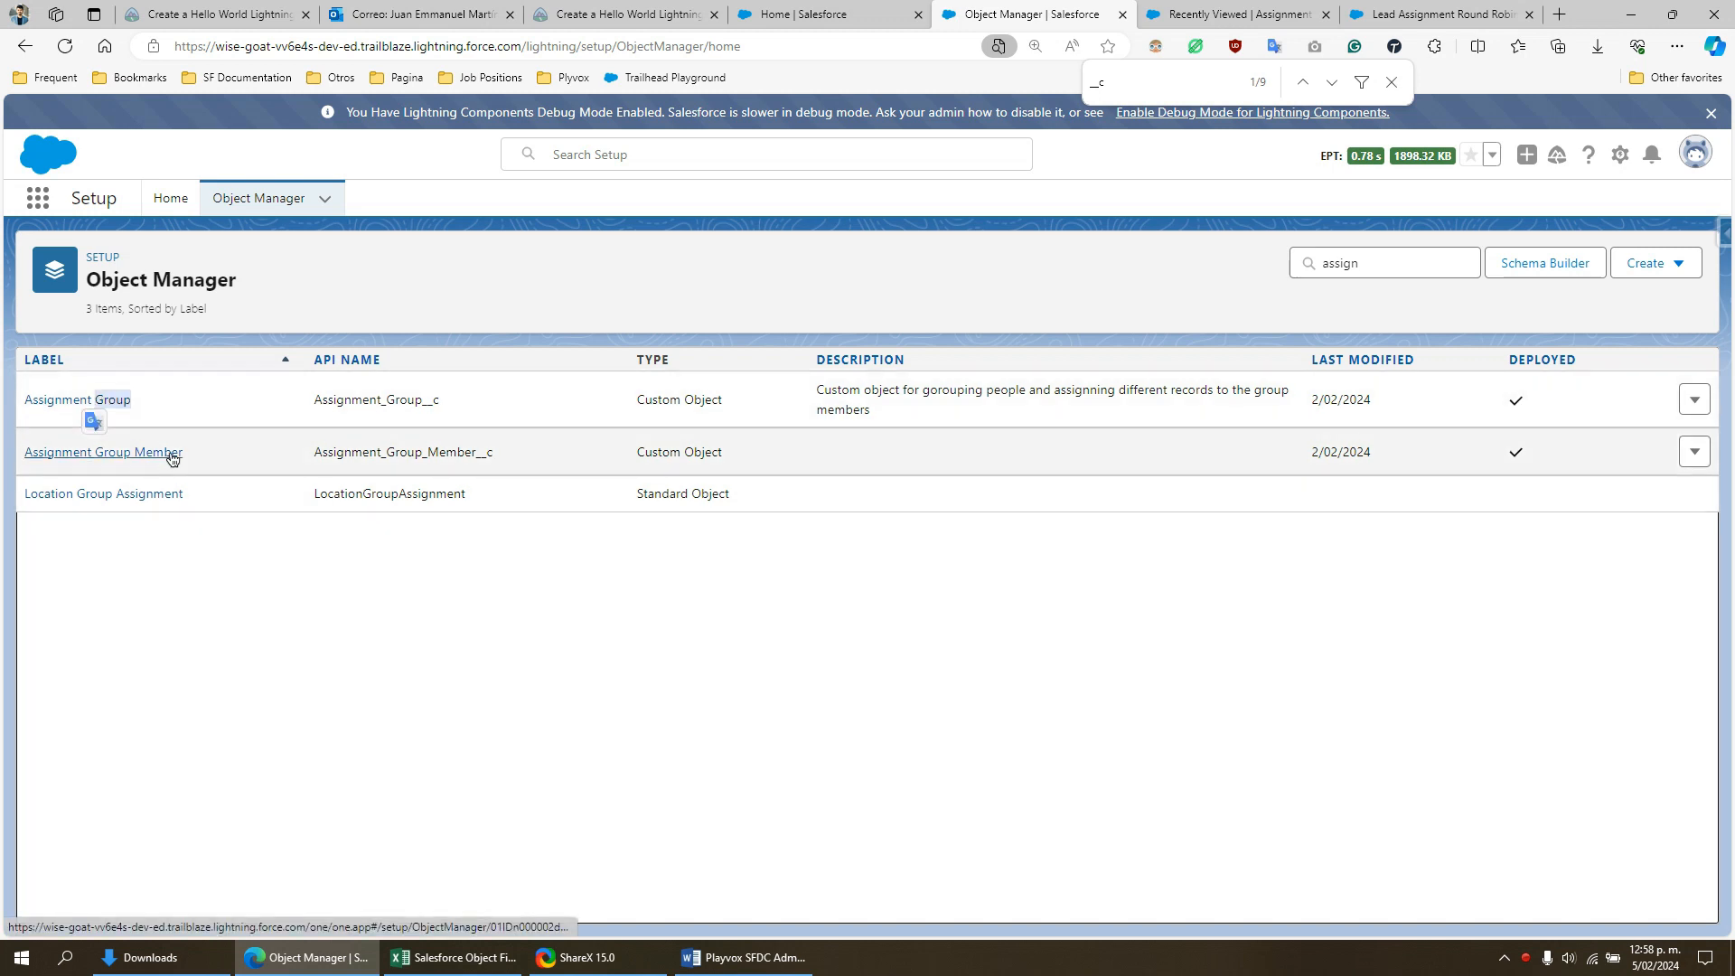
{"action": "left_click_drag", "start_coordinate": [184, 452], "coordinate": [88, 474]}
{"action": "left_click", "coordinate": [317, 598]}
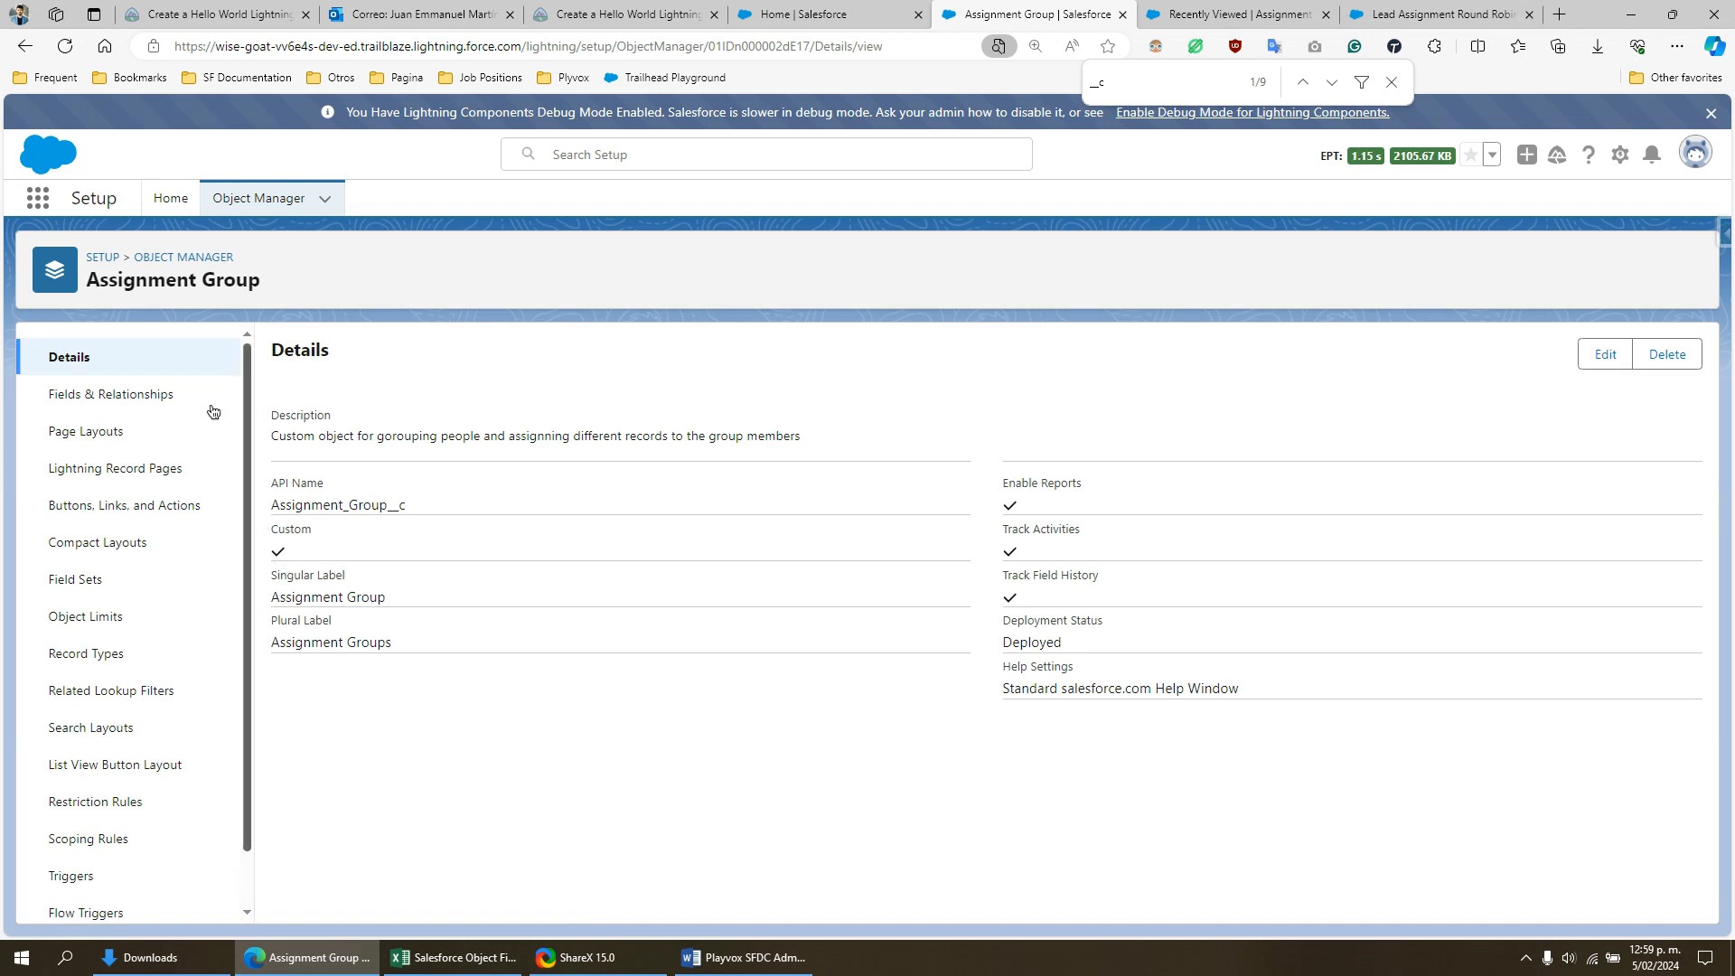
{"action": "left_click", "coordinate": [183, 394]}
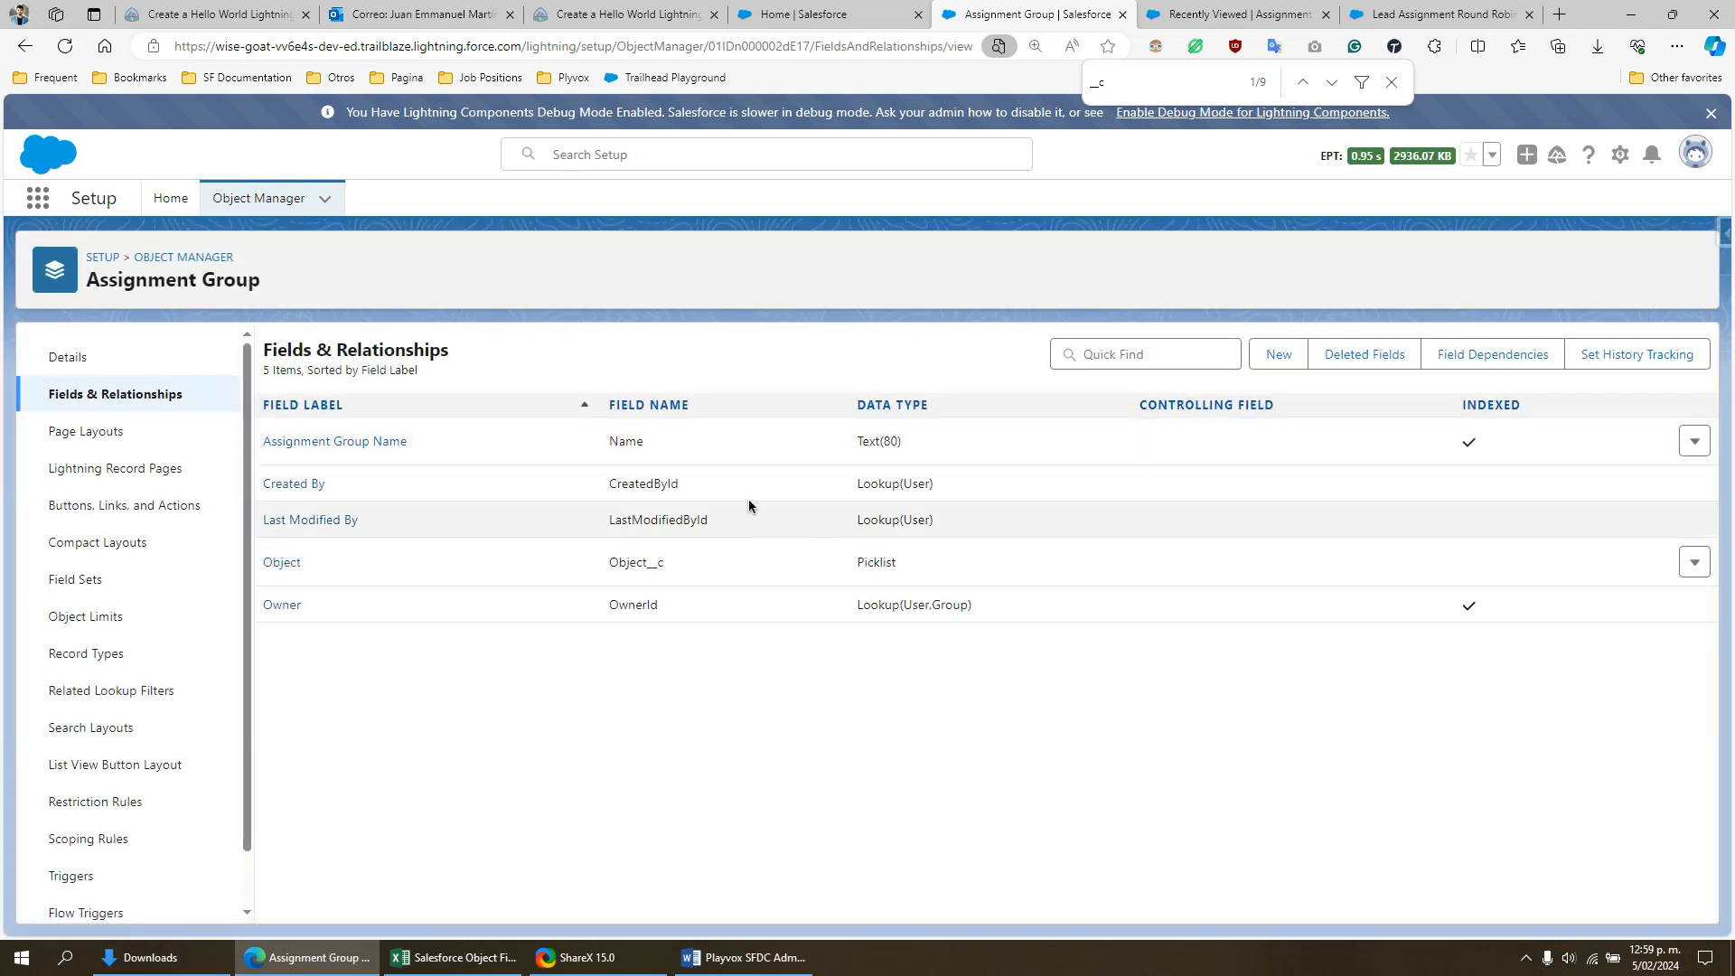
- Examine the values of the Assignment Group's Object picklist field, and review the Assignment Group Name field in the field list
{"action": "left_click", "coordinate": [279, 570]}
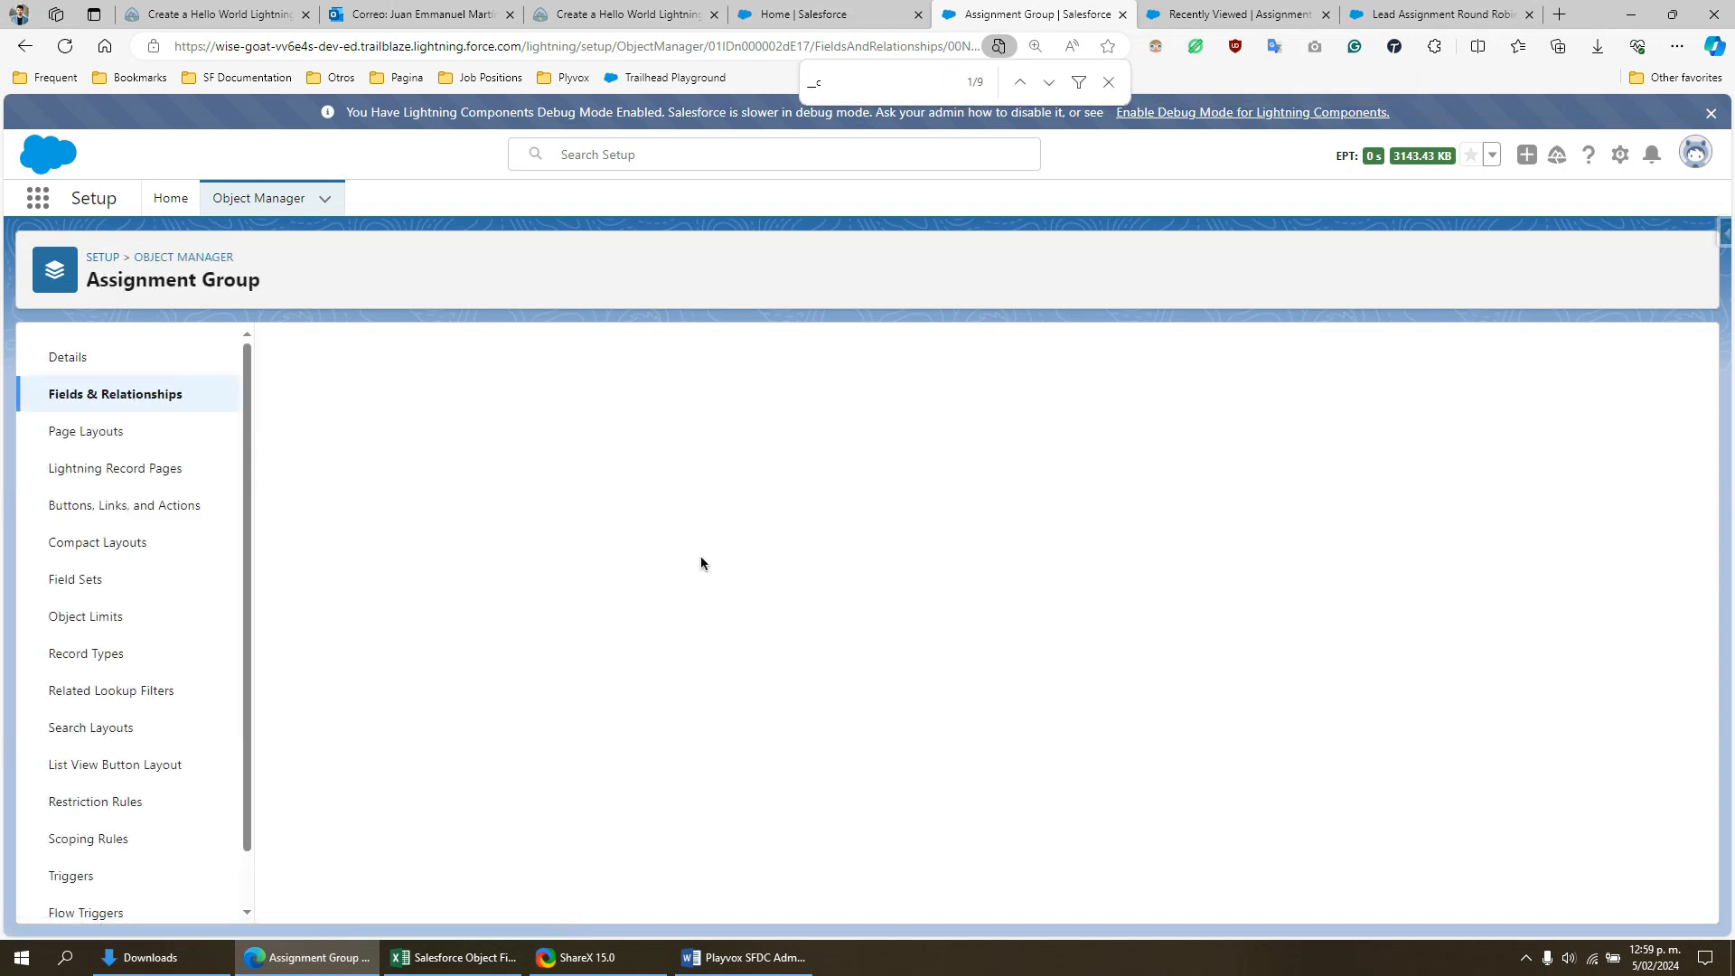
{"action": "scroll", "coordinate": [696, 621], "scroll_direction": "down", "scroll_amount": 8}
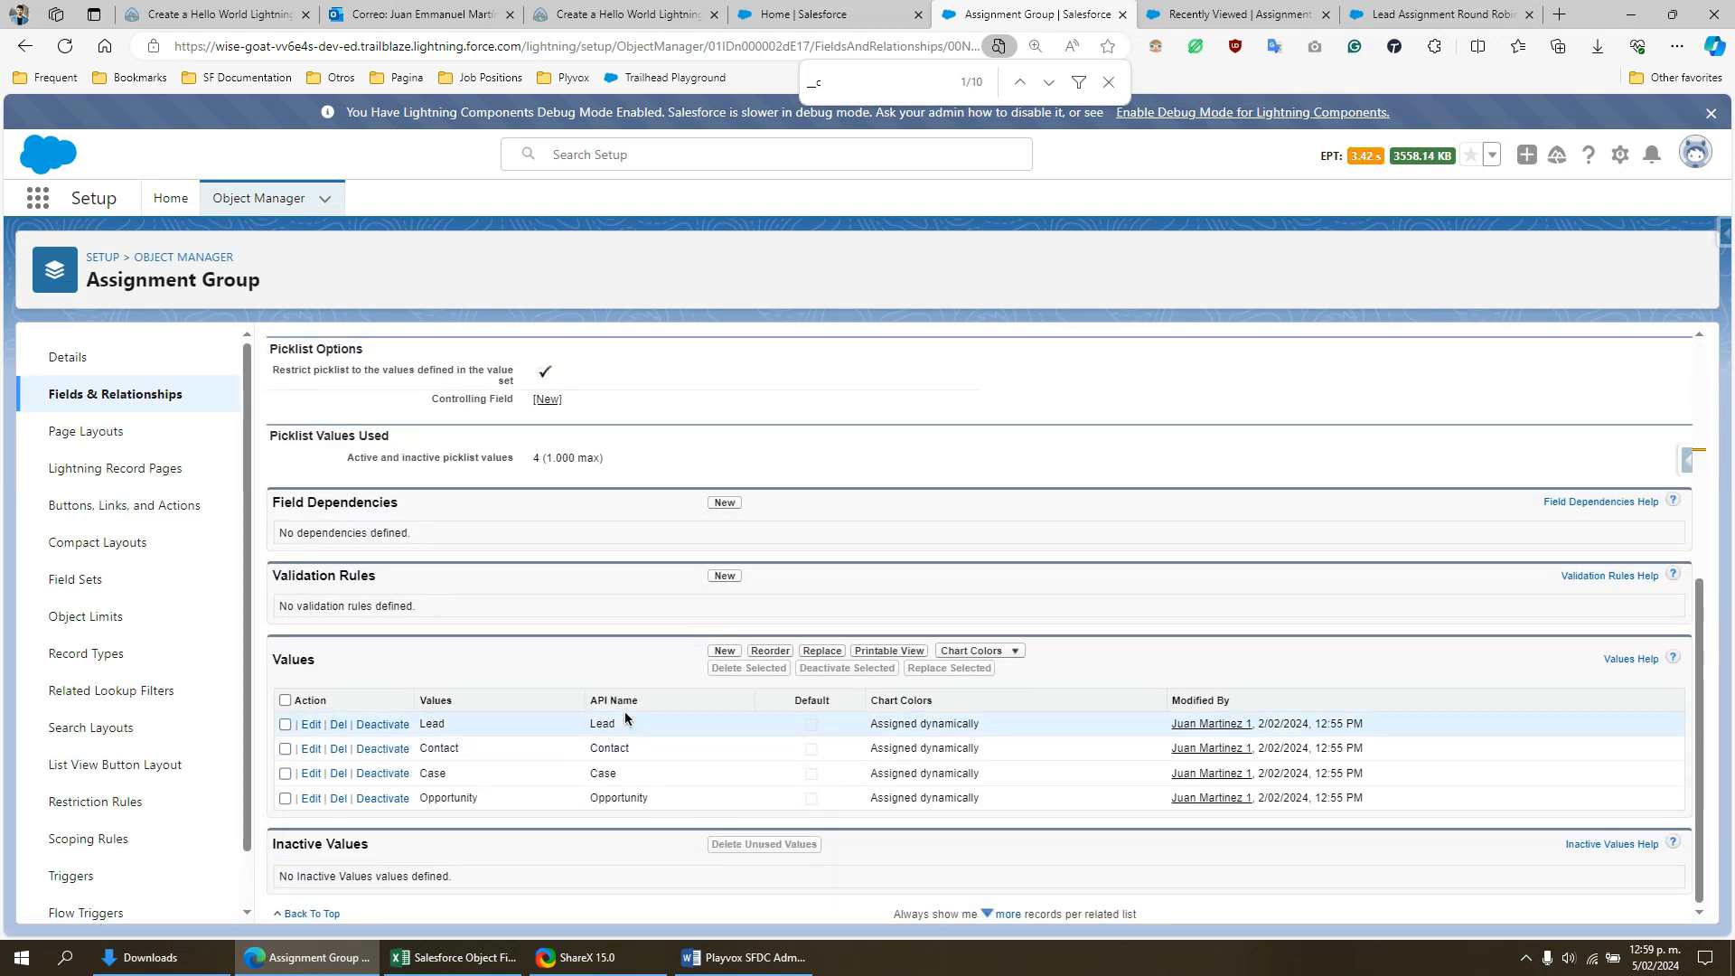
{"action": "left_click_drag", "start_coordinate": [620, 720], "coordinate": [592, 723]}
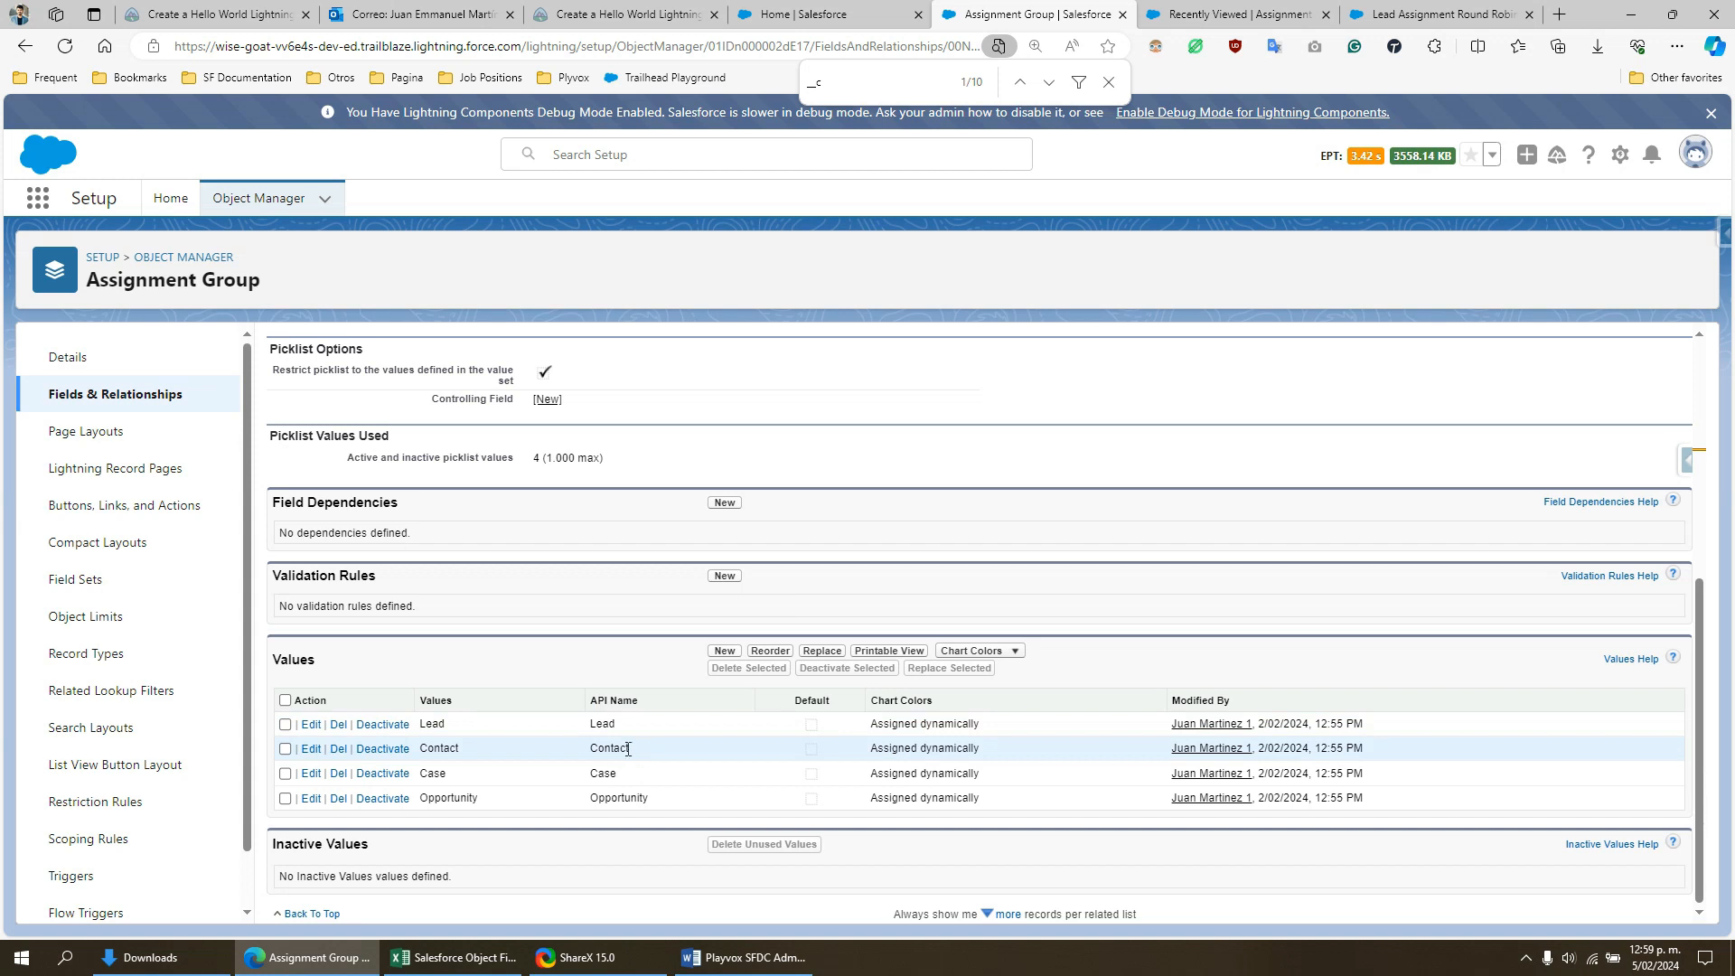
{"action": "mouse_move", "coordinate": [596, 774]}
{"action": "left_mouse_down"}
{"action": "mouse_move", "coordinate": [619, 778]}
{"action": "mouse_move", "coordinate": [611, 799]}
{"action": "left_mouse_up"}
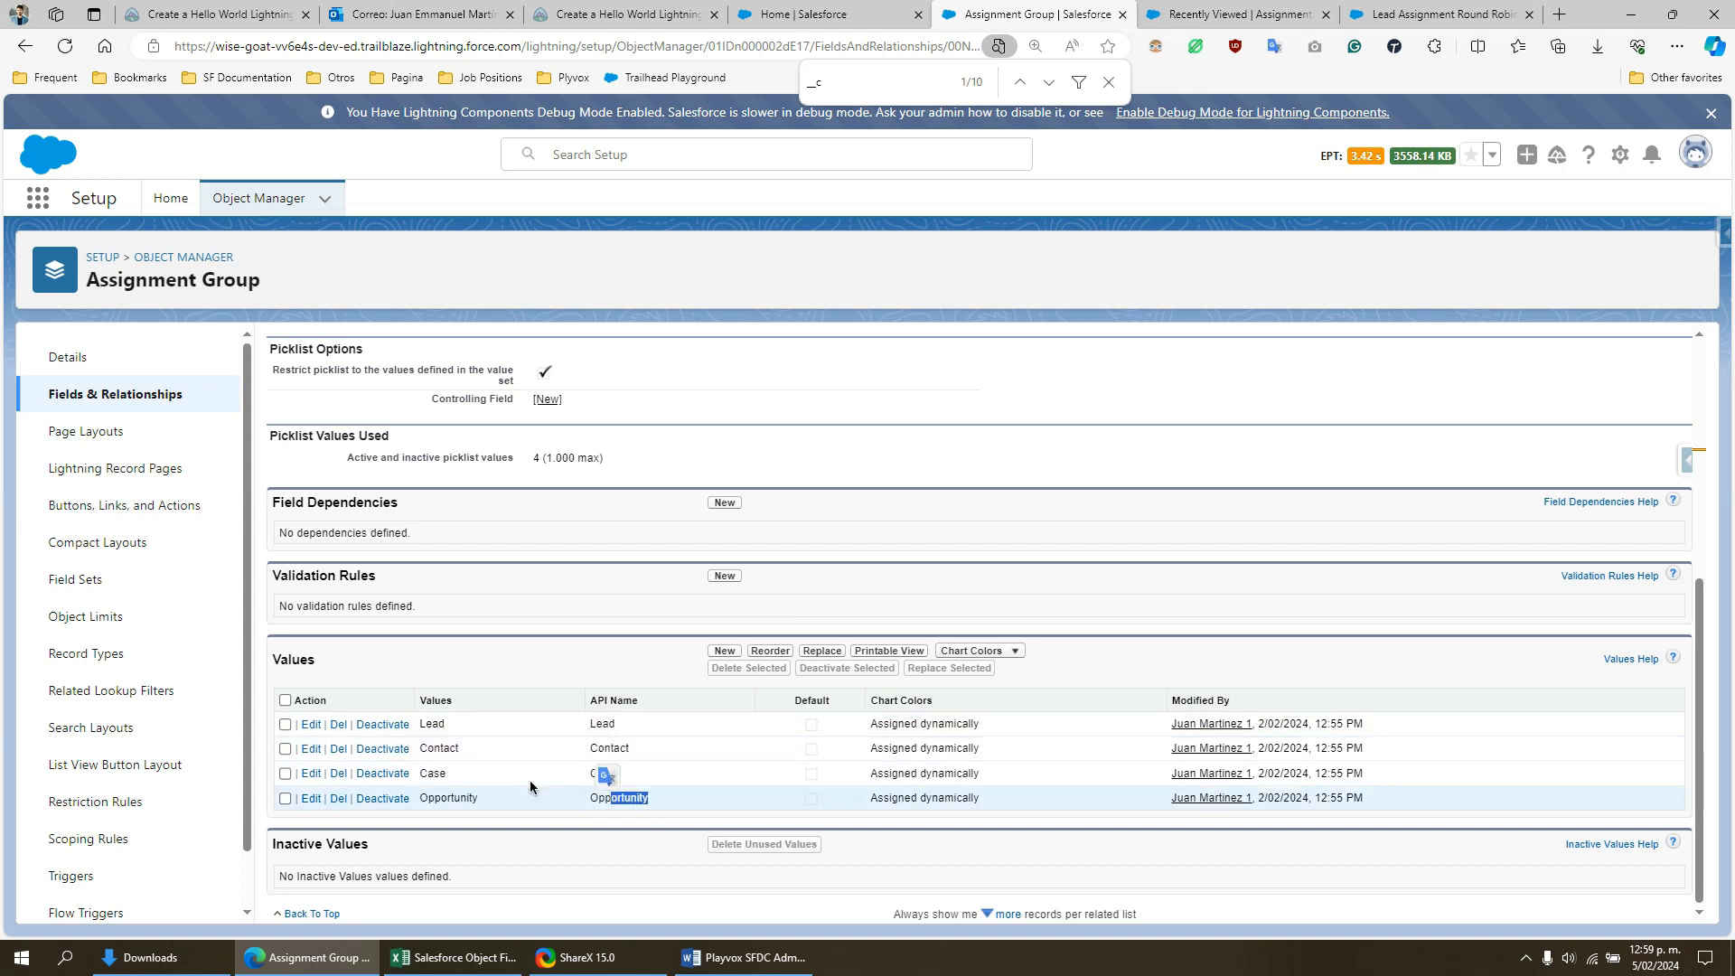
{"action": "left_click", "coordinate": [625, 715]}
{"action": "left_click_drag", "start_coordinate": [625, 720], "coordinate": [586, 724]}
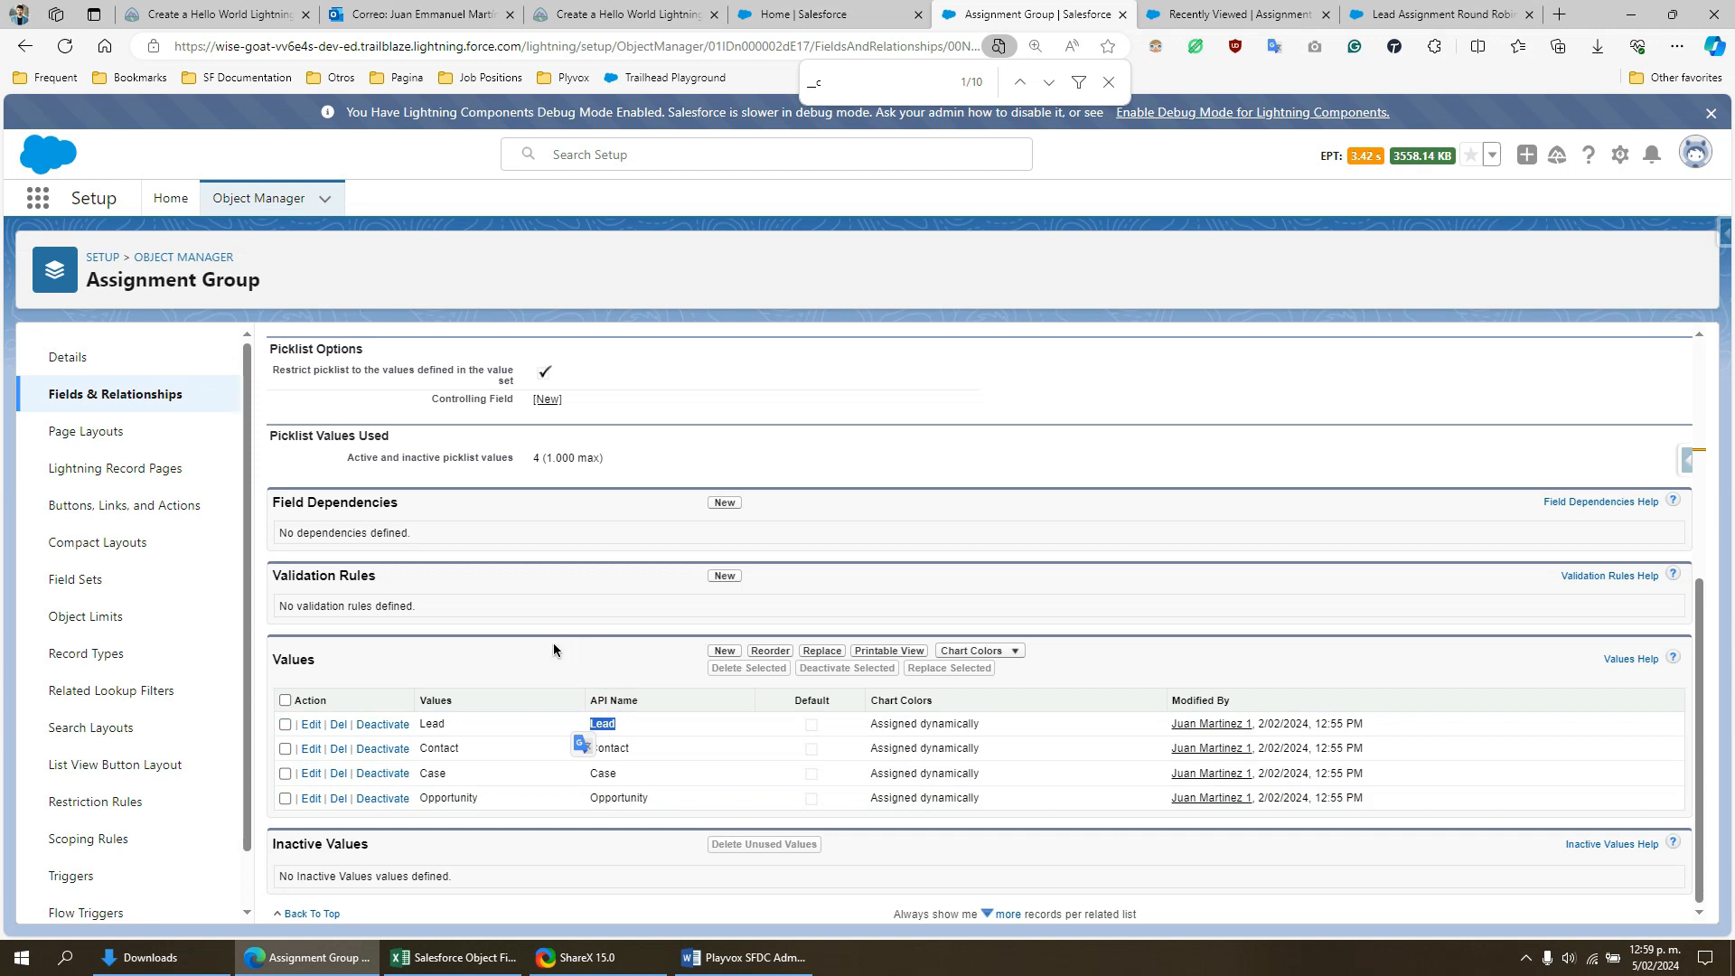
{"action": "scroll", "coordinate": [573, 636], "scroll_direction": "up", "scroll_amount": 3}
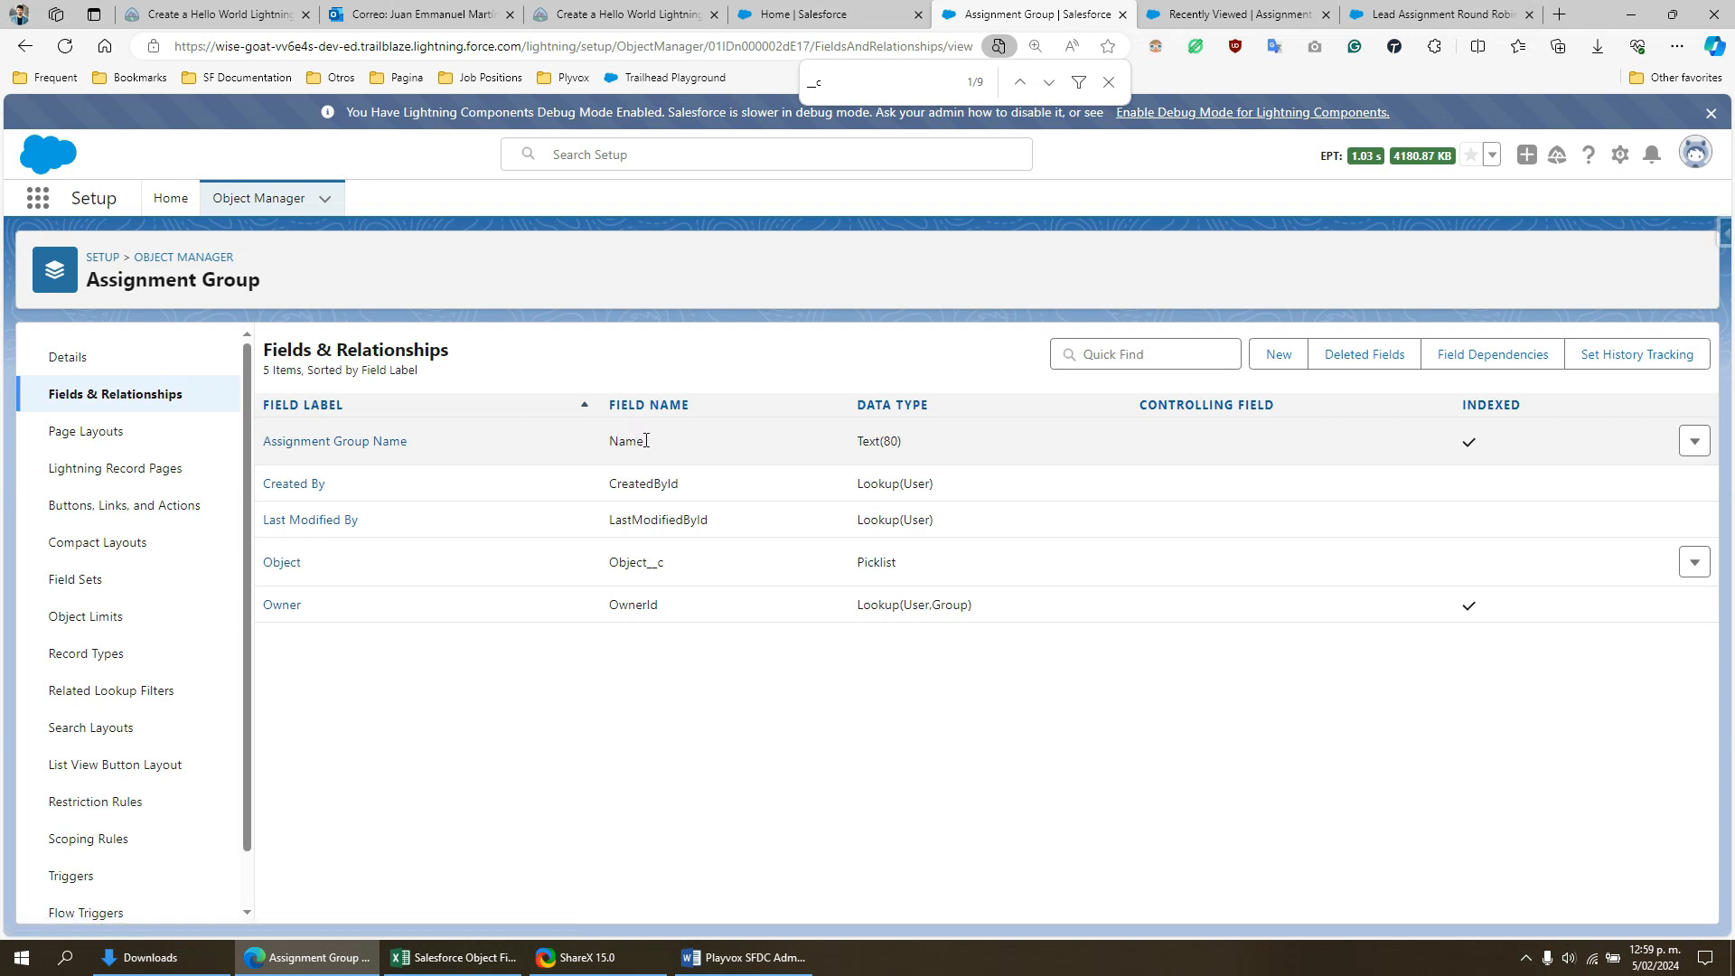
{"action": "left_click_drag", "start_coordinate": [670, 443], "coordinate": [608, 441]}
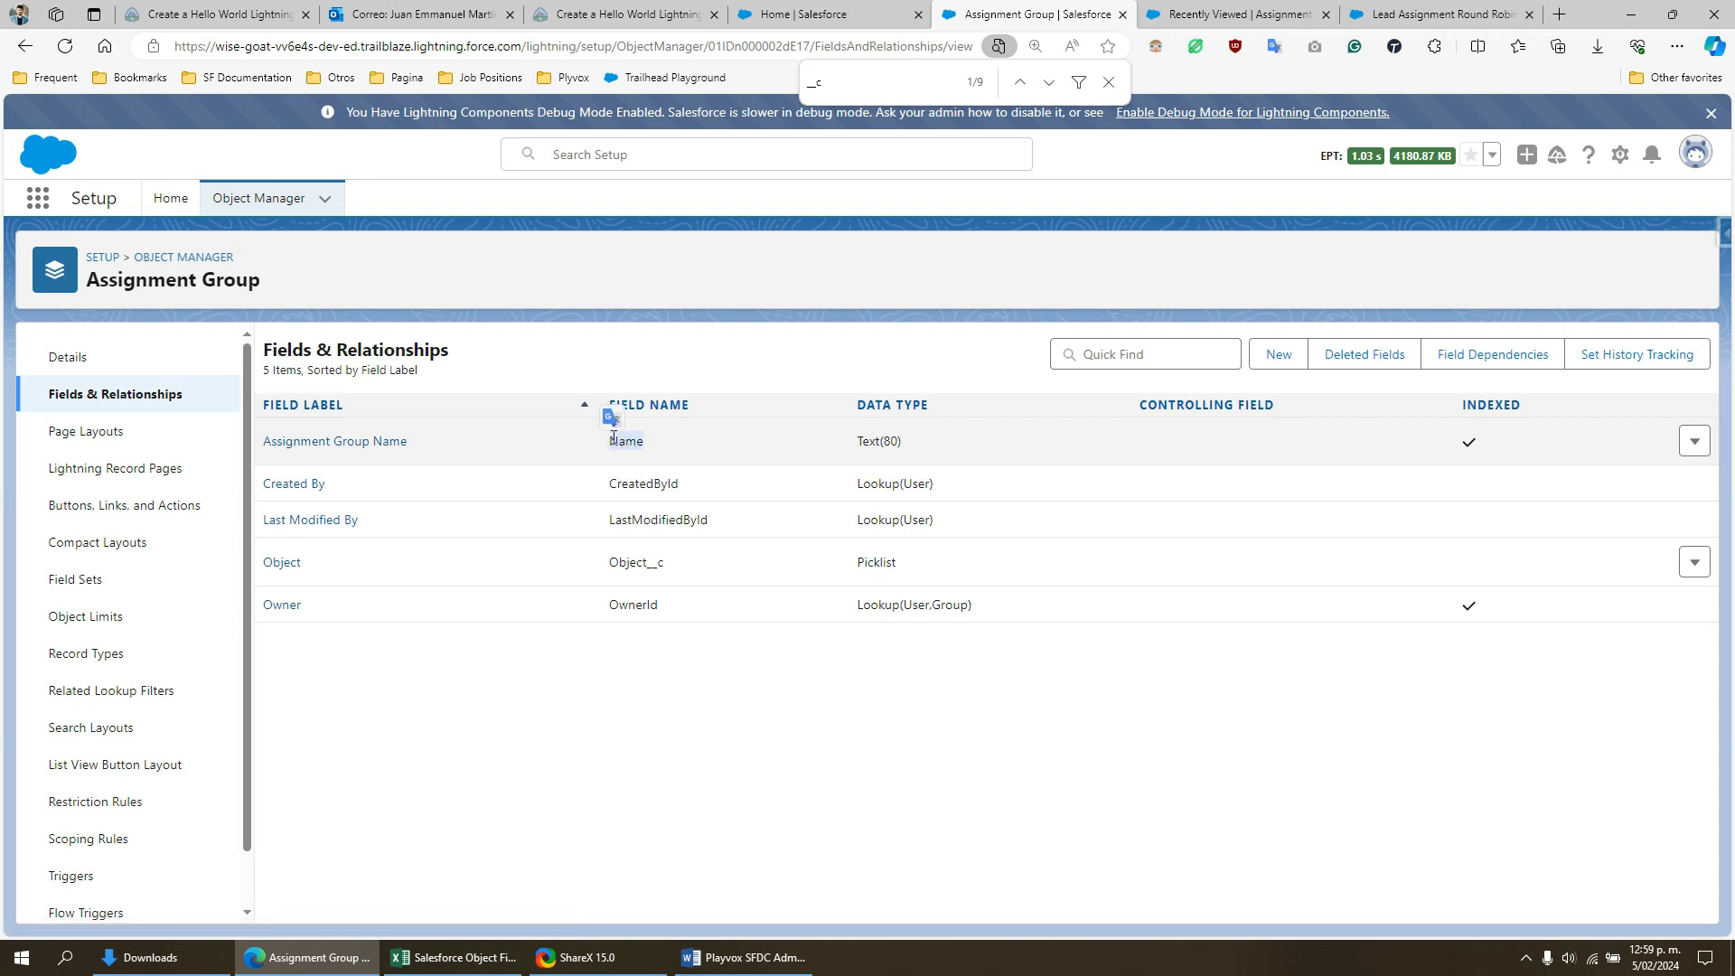
{"action": "left_click", "coordinate": [432, 442]}
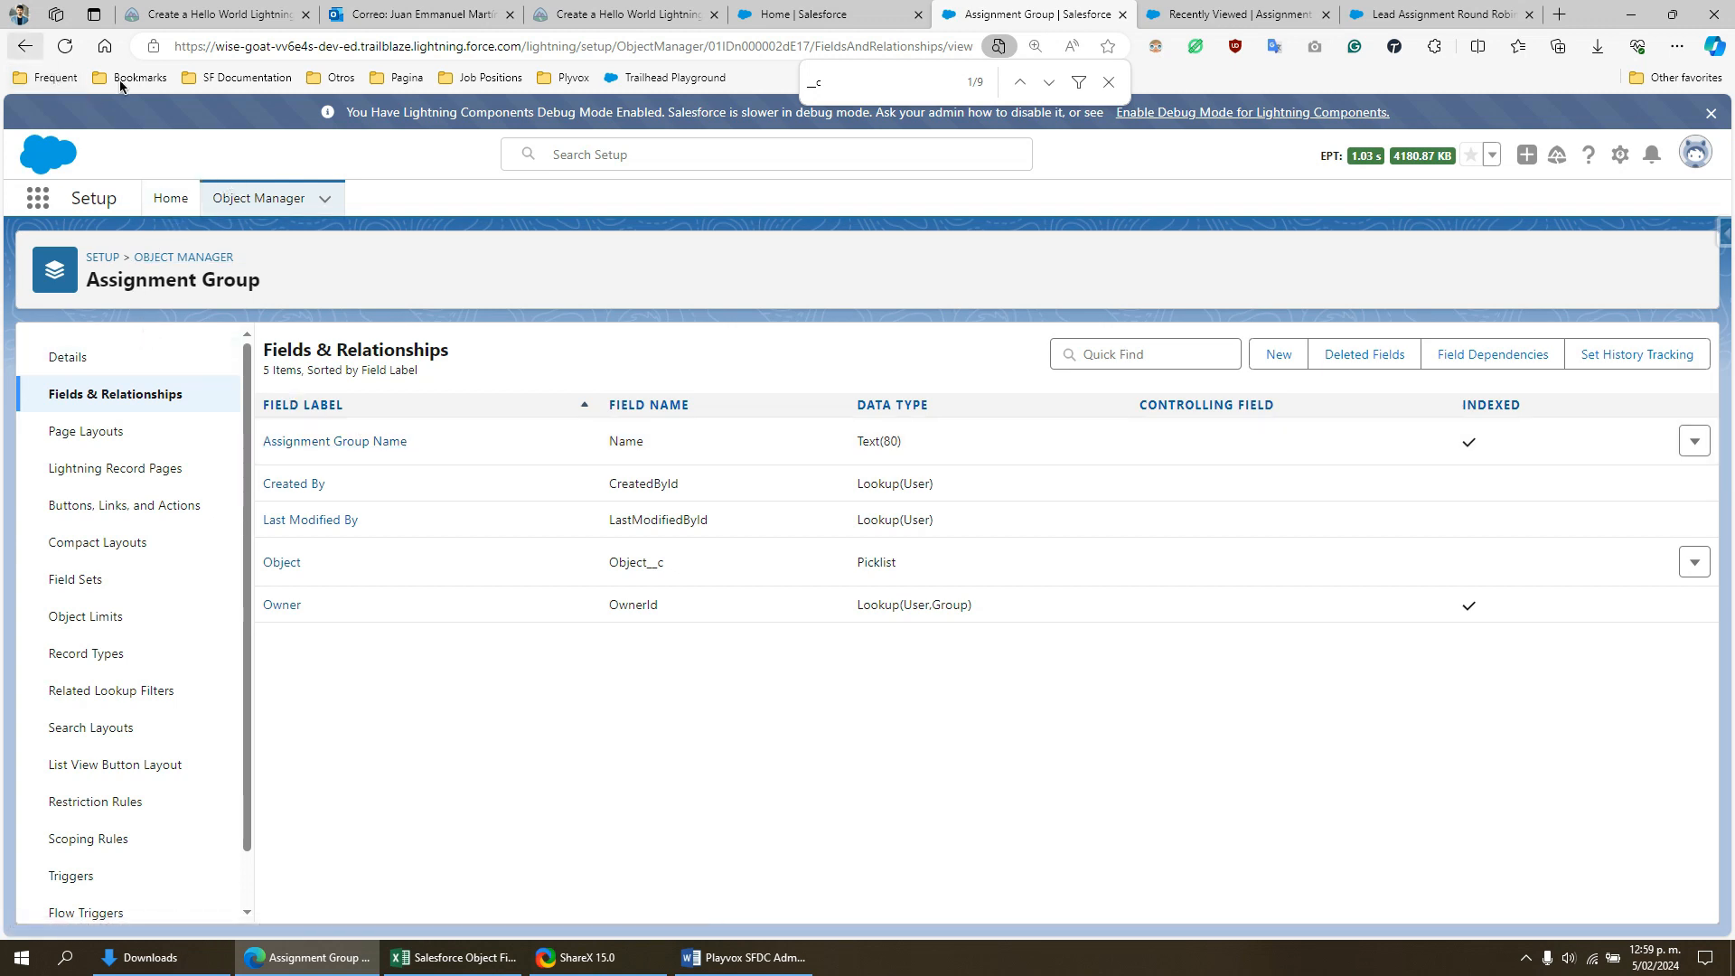
- Search the Object Manager for "assign" and open the Assignment Group Member object's fields and relationships
{"action": "left_click", "coordinate": [25, 49]}
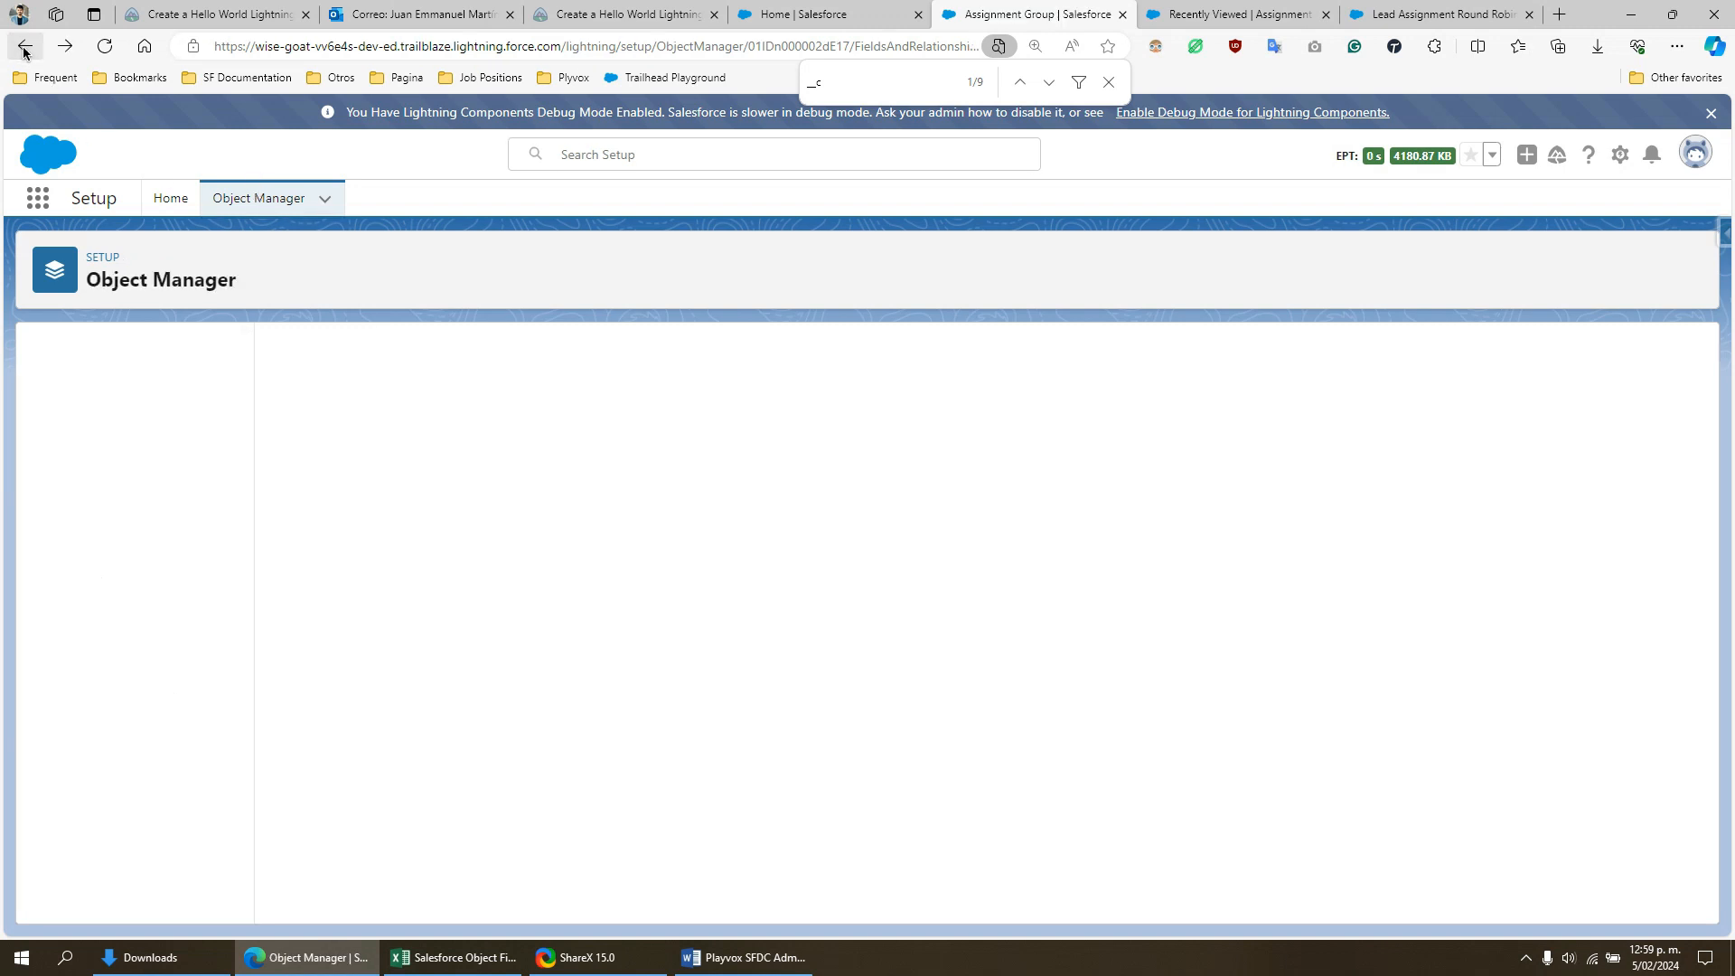
{"action": "left_click", "coordinate": [25, 51]}
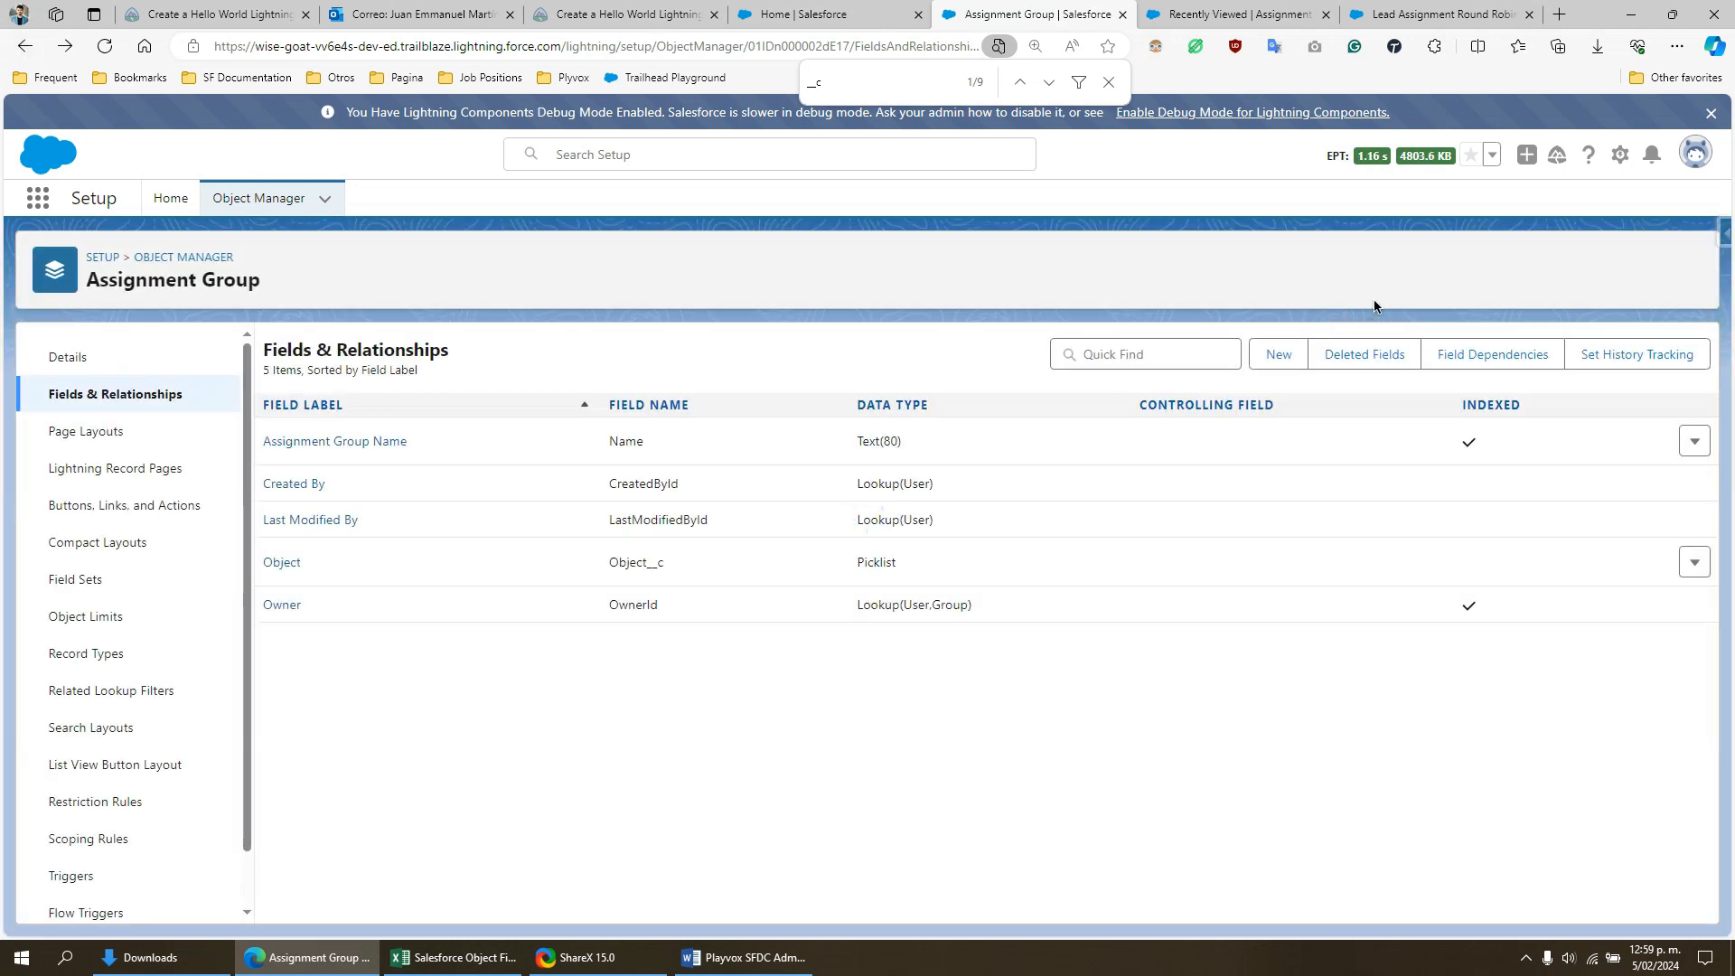
{"action": "left_click", "coordinate": [259, 198]}
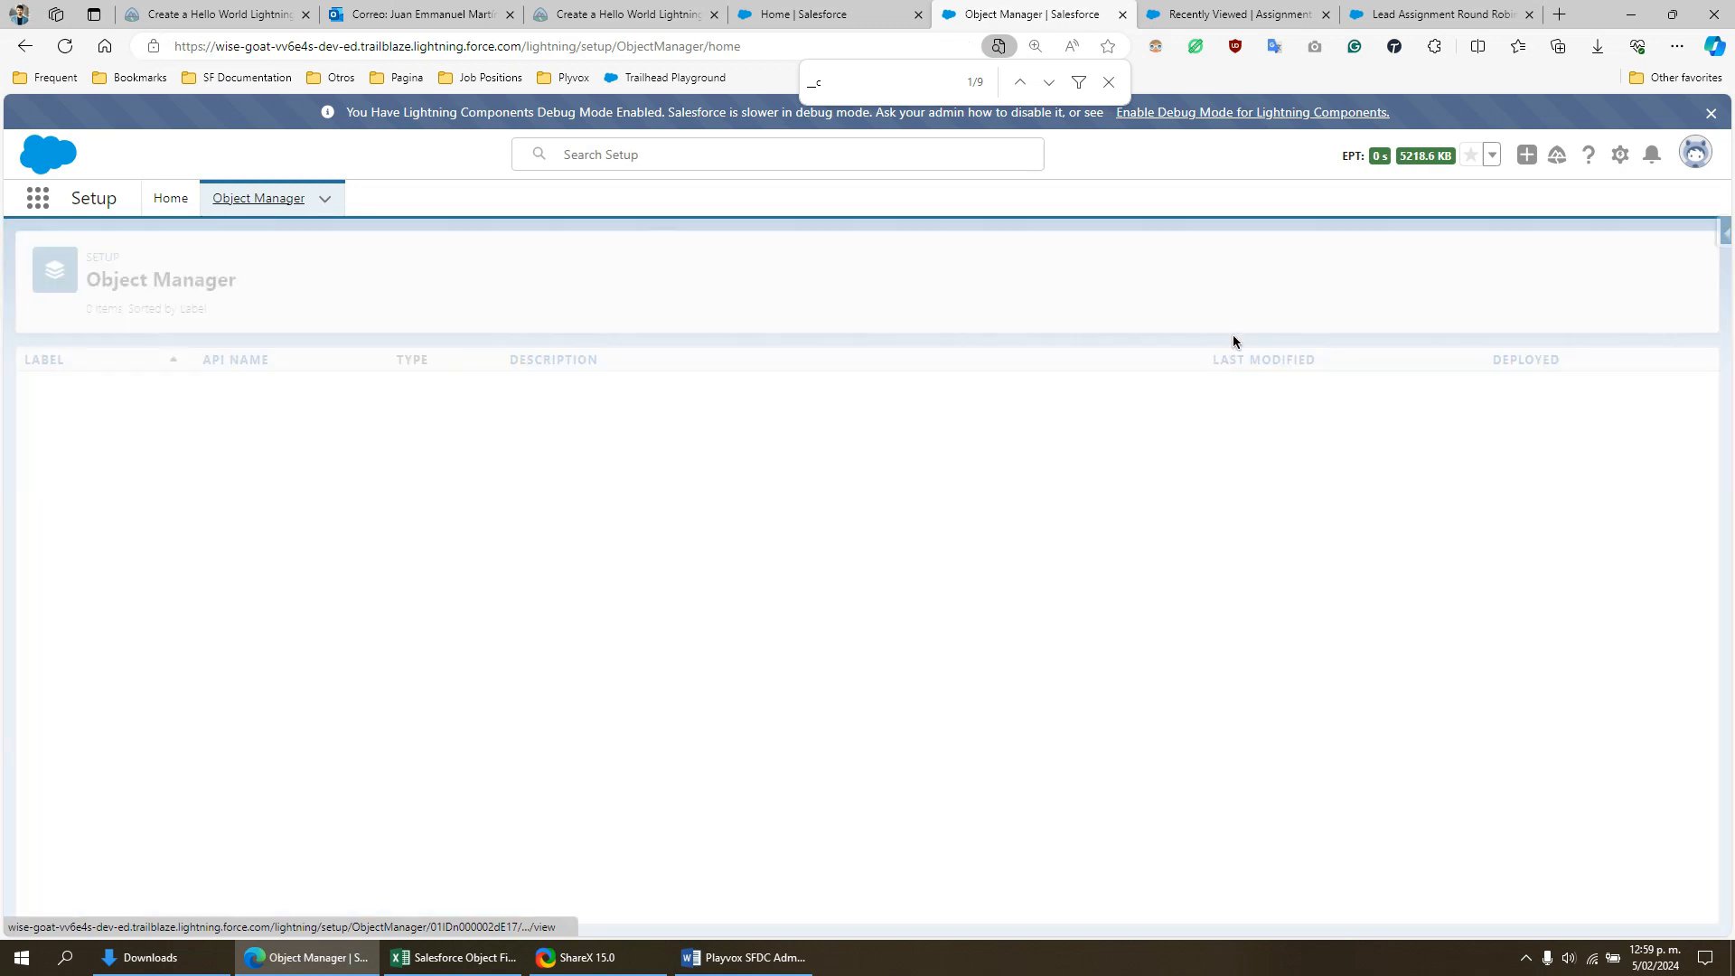
{"action": "left_click", "coordinate": [1318, 263]}
{"action": "type", "text": "assign"}
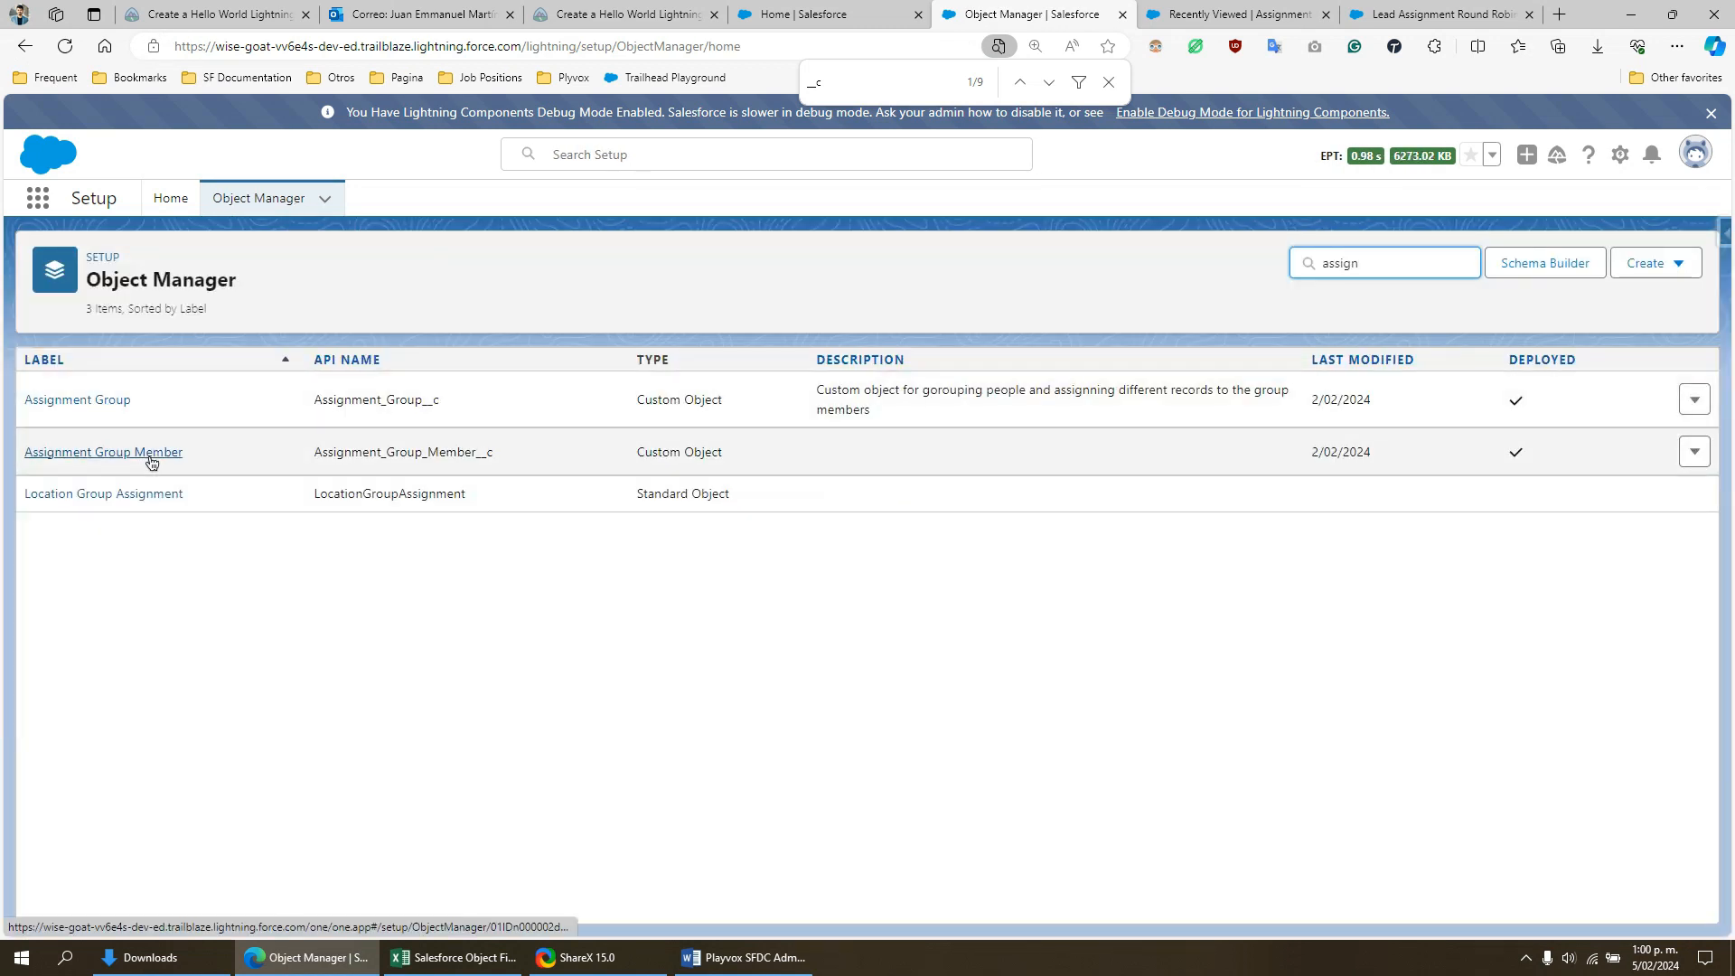
{"action": "left_click", "coordinate": [151, 456]}
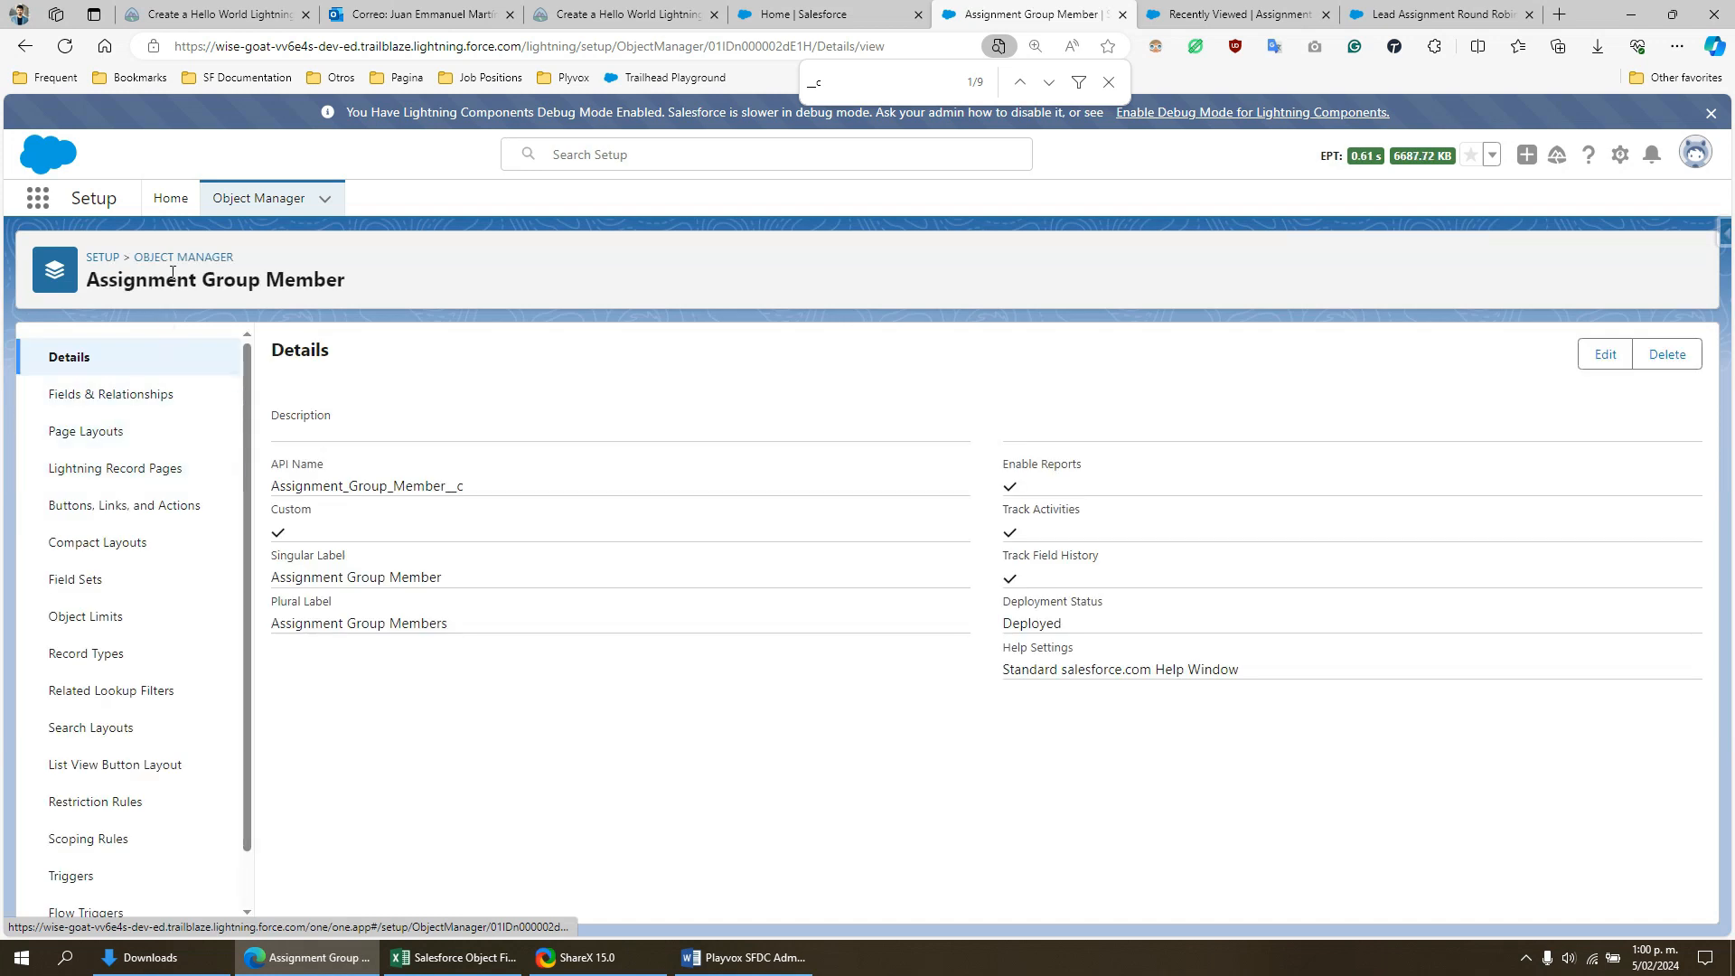
{"action": "left_click", "coordinate": [127, 396]}
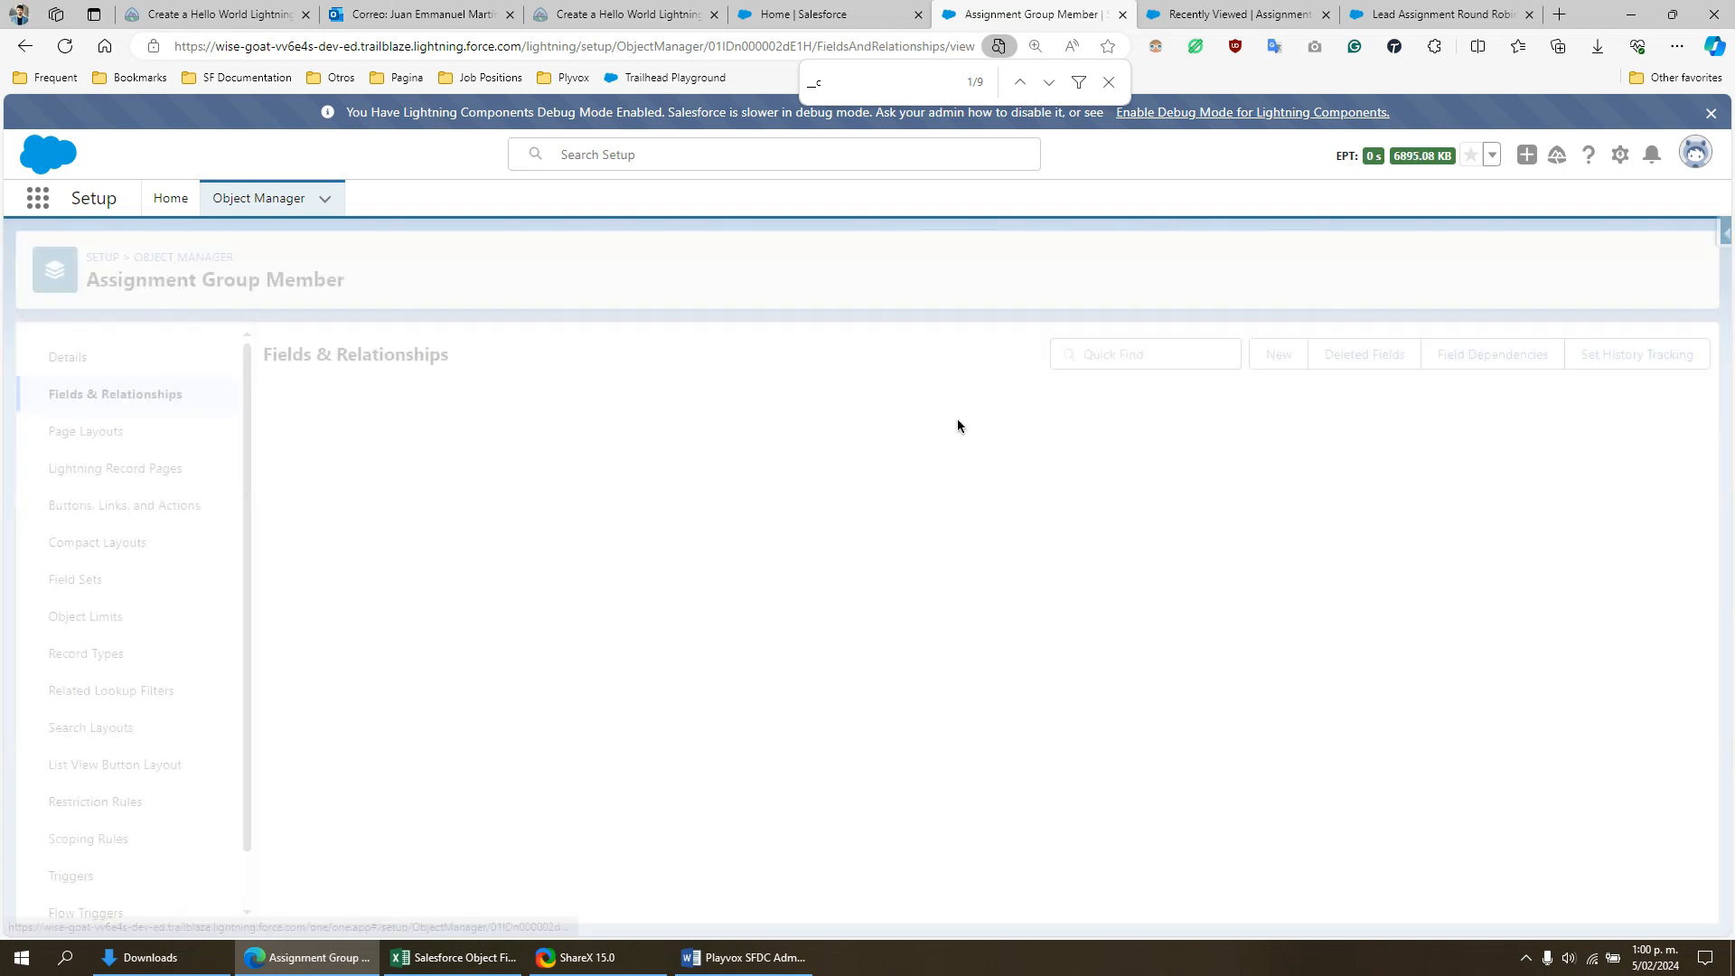
- Sort the Assignment Group Member fields by data type and look through the whole list
{"action": "left_click", "coordinate": [982, 405]}
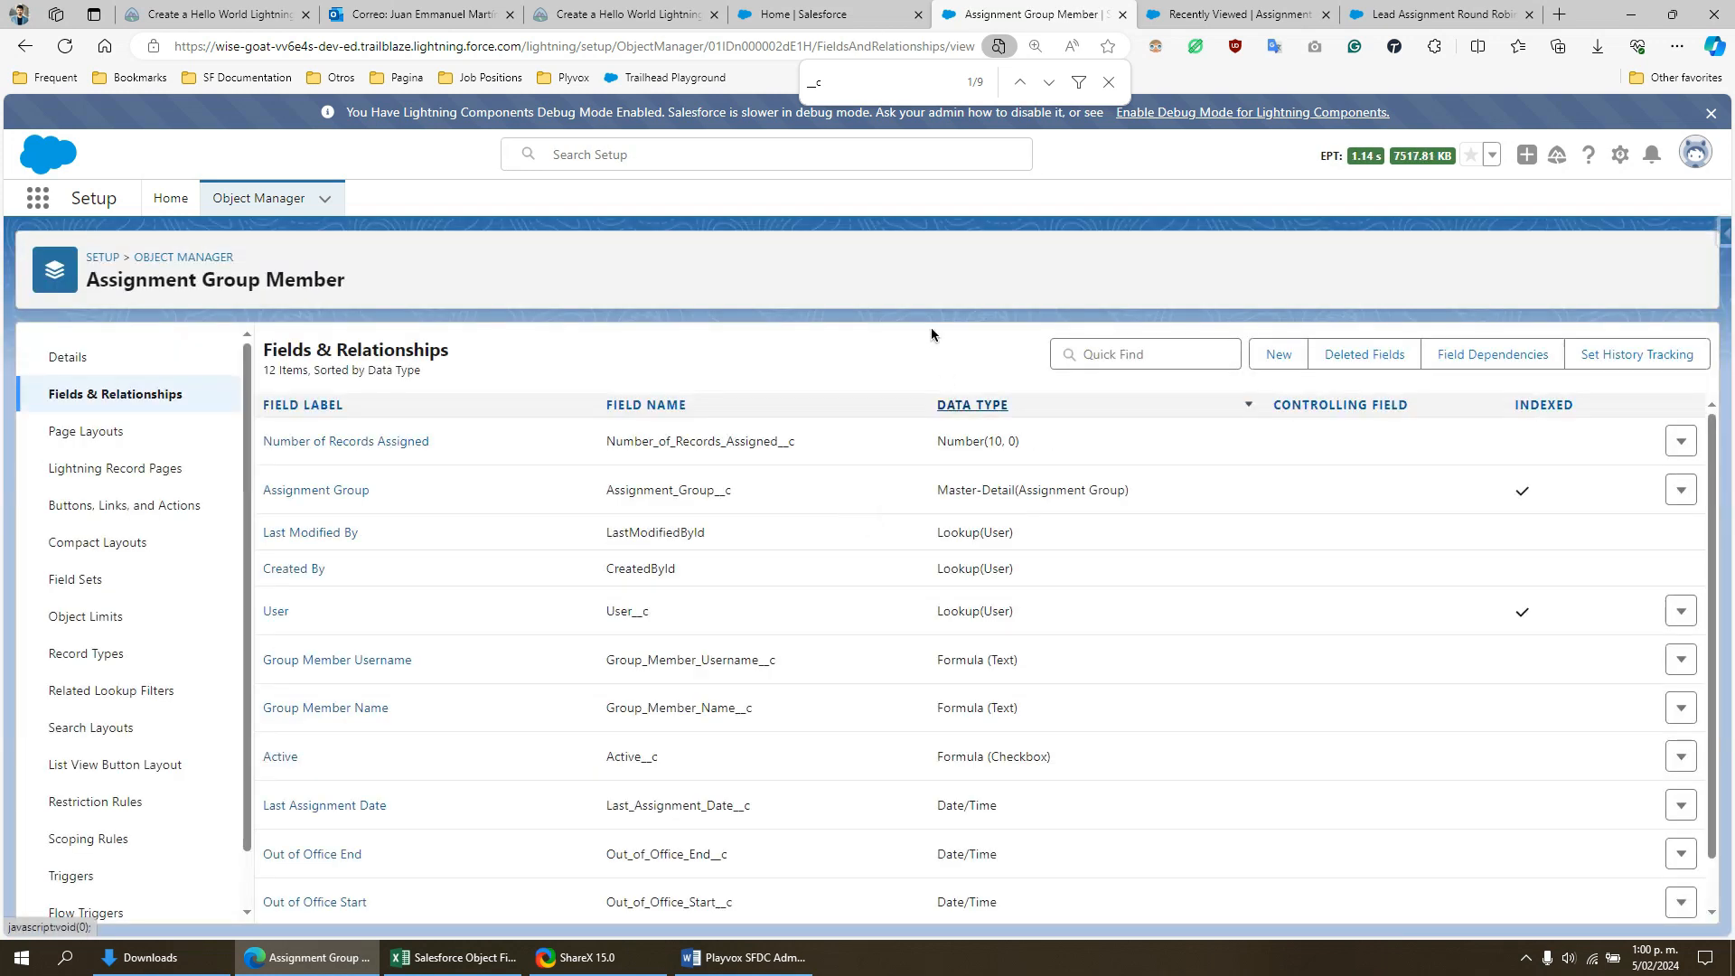
{"action": "scroll", "coordinate": [985, 676], "scroll_direction": "down", "scroll_amount": 1}
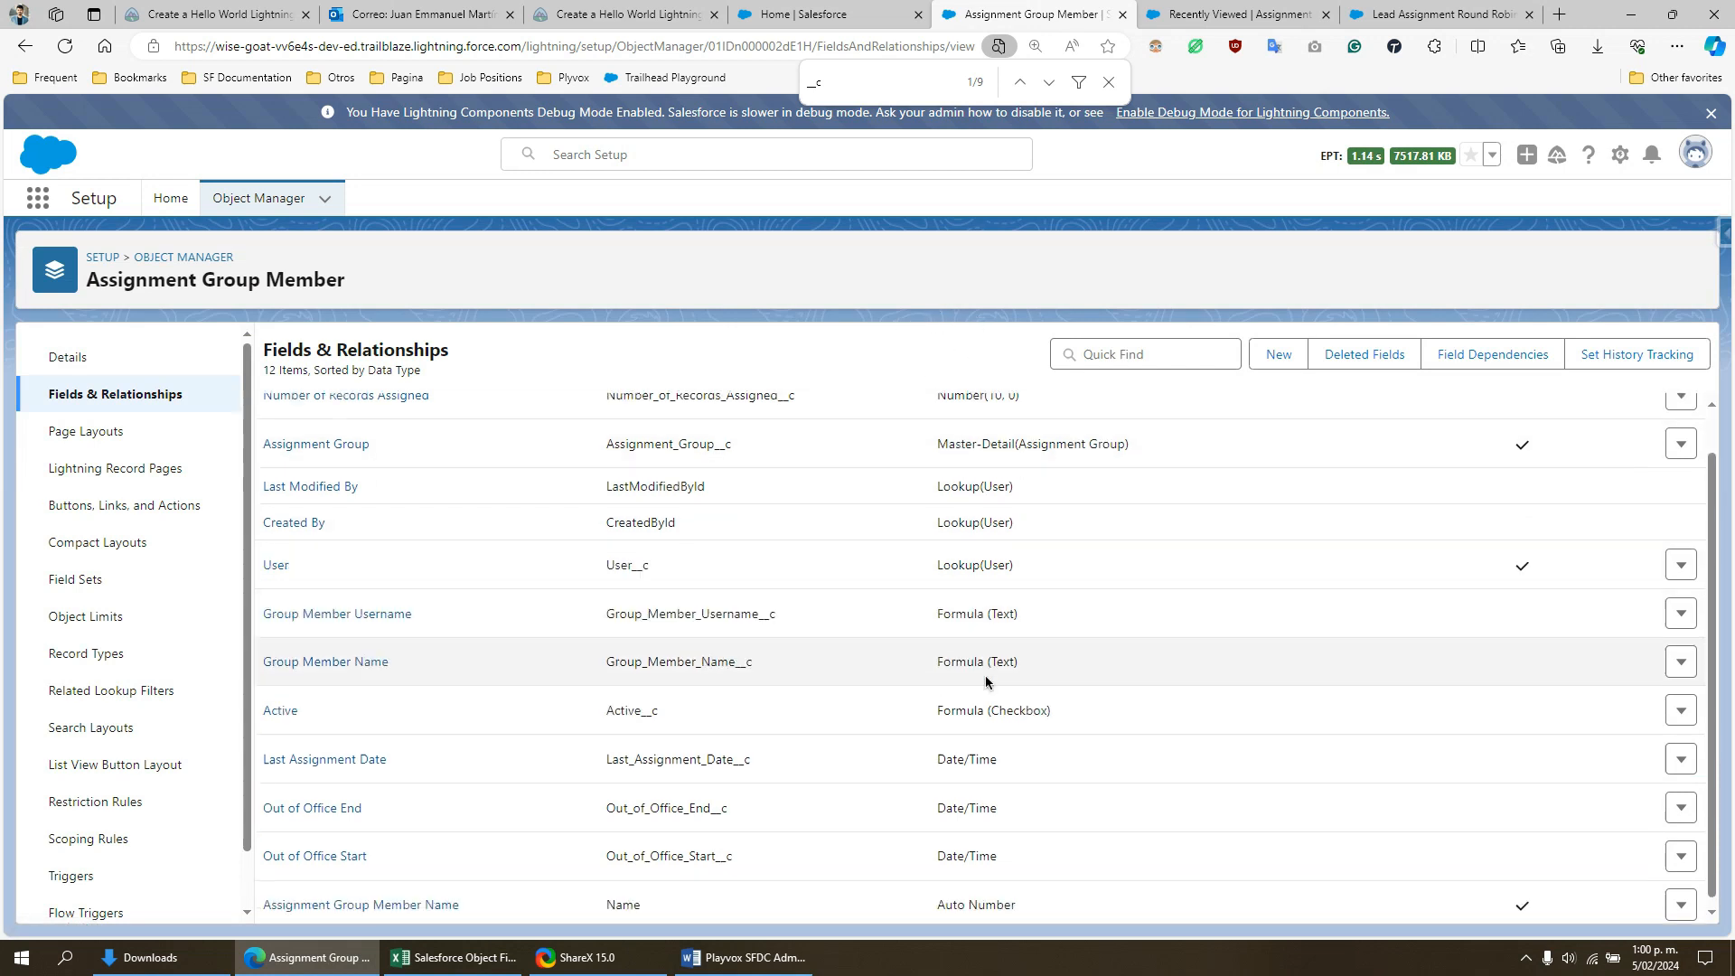
{"action": "scroll", "coordinate": [985, 681], "scroll_direction": "up", "scroll_amount": 1}
{"action": "scroll", "coordinate": [1000, 696], "scroll_direction": "down", "scroll_amount": 1}
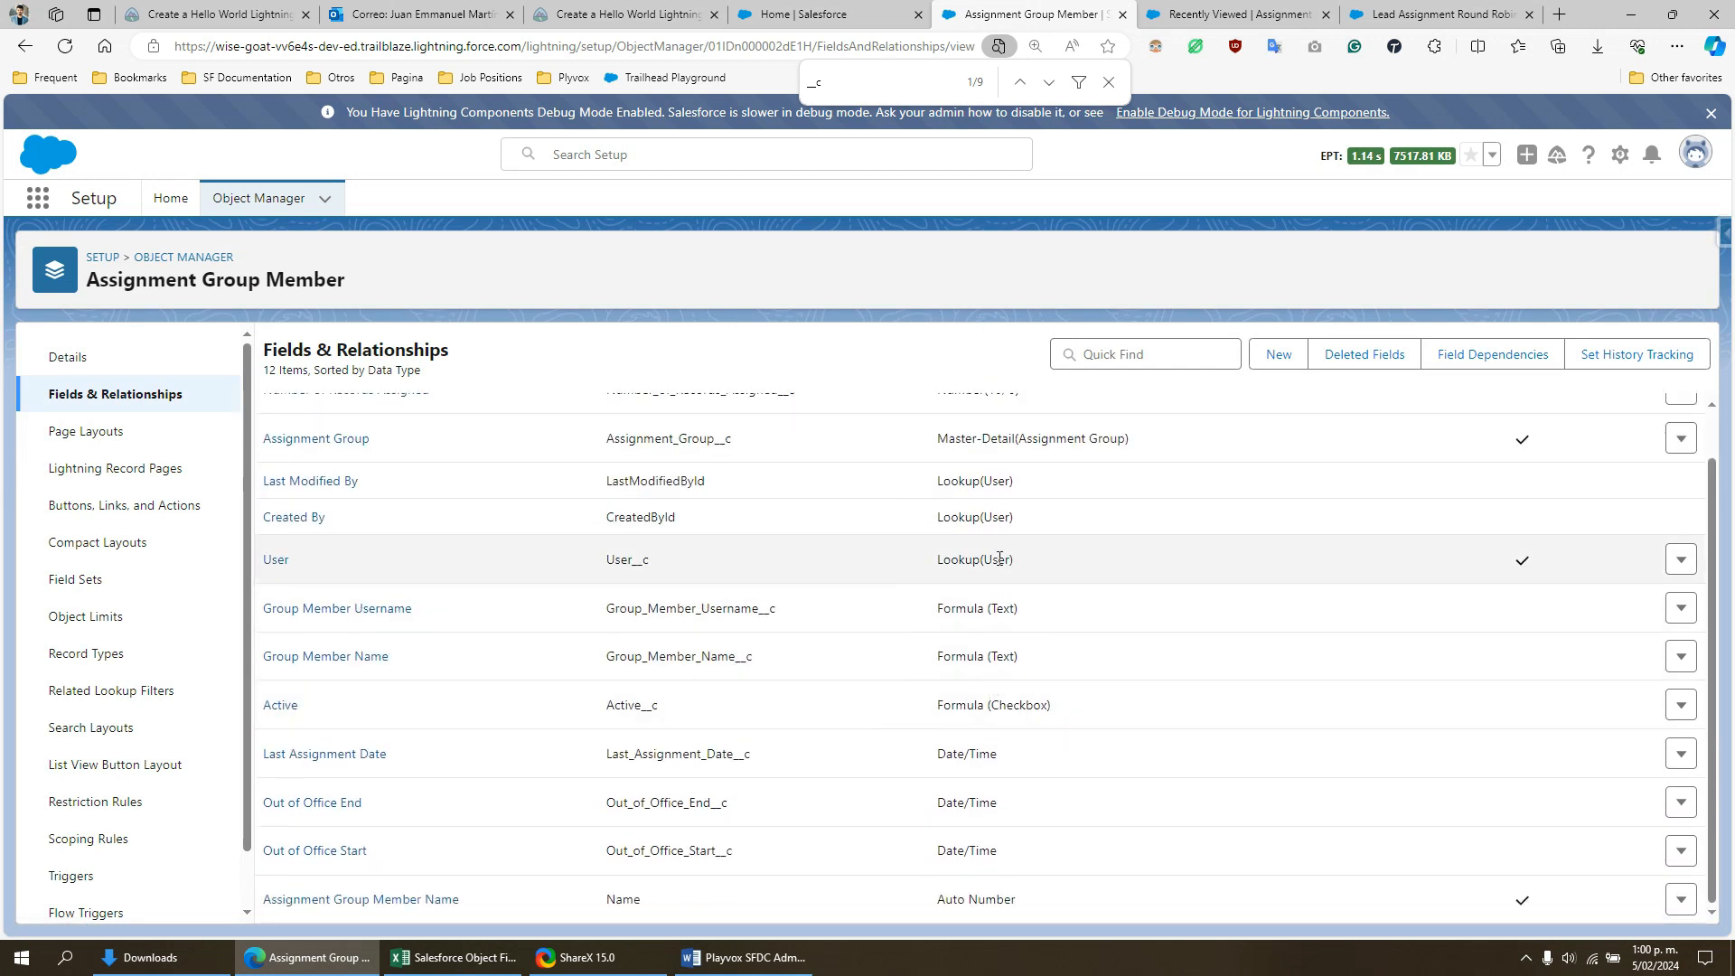
{"action": "scroll", "coordinate": [999, 558], "scroll_direction": "up", "scroll_amount": 1}
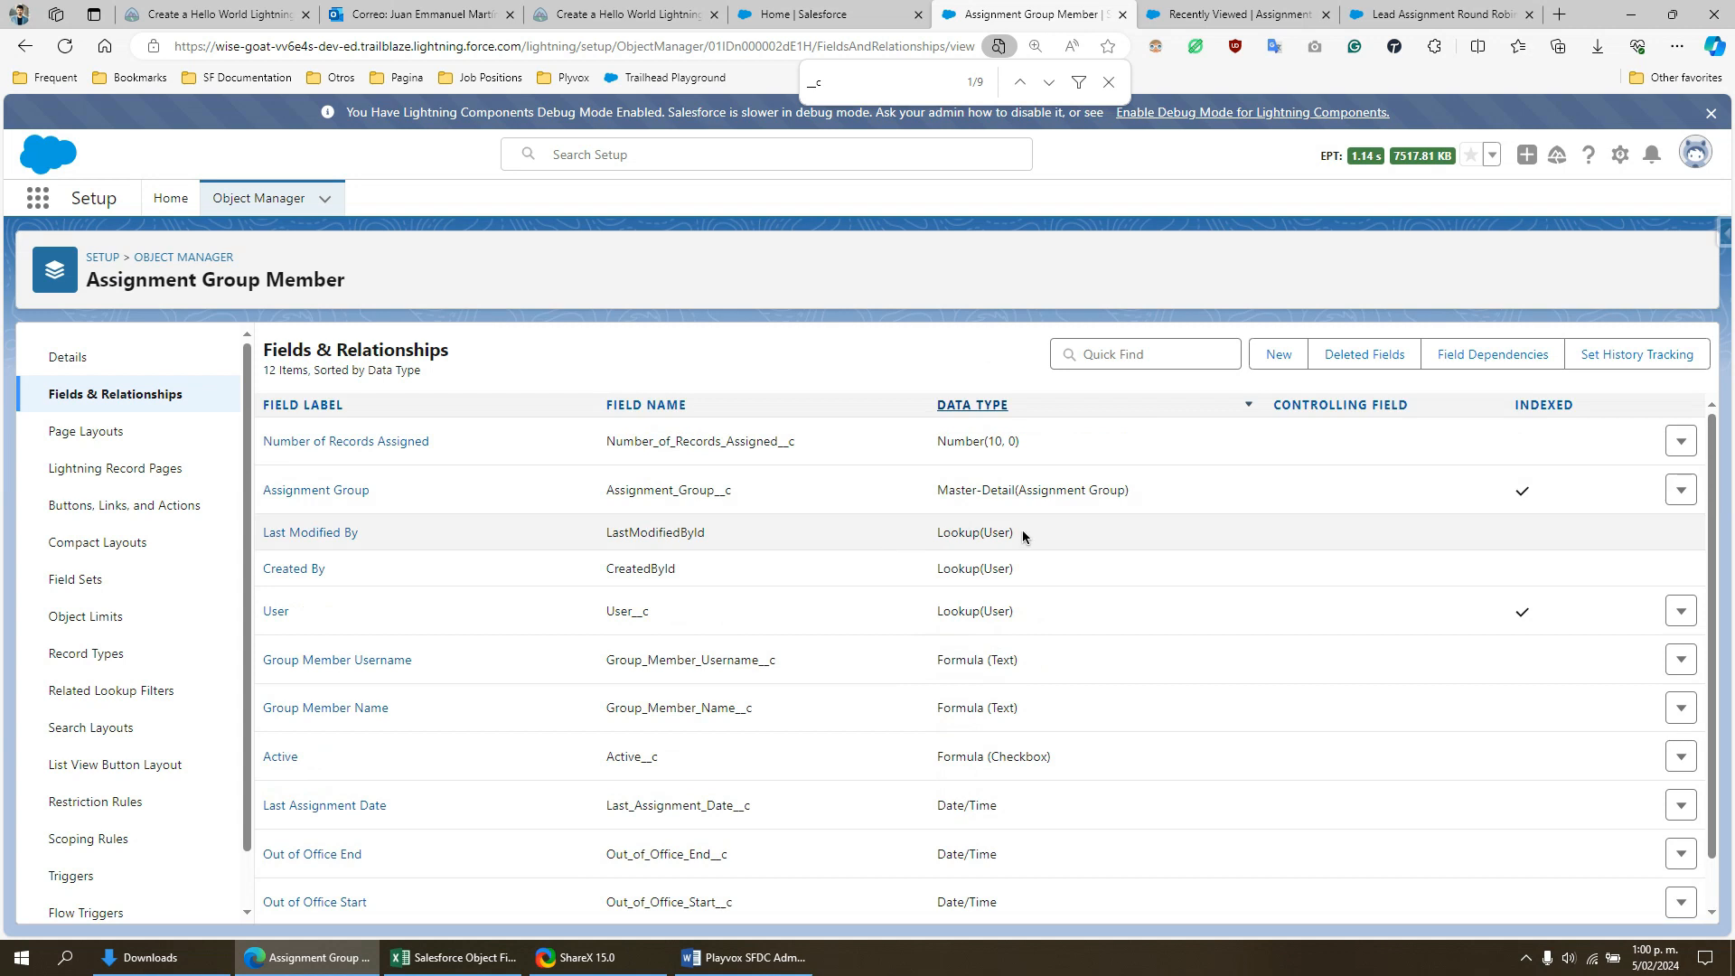
- Highlight the "__c" custom fields with the page search, and review the User, Assignment Group and Out of Office End fields
{"action": "left_click_drag", "start_coordinate": [632, 615], "coordinate": [648, 615]}
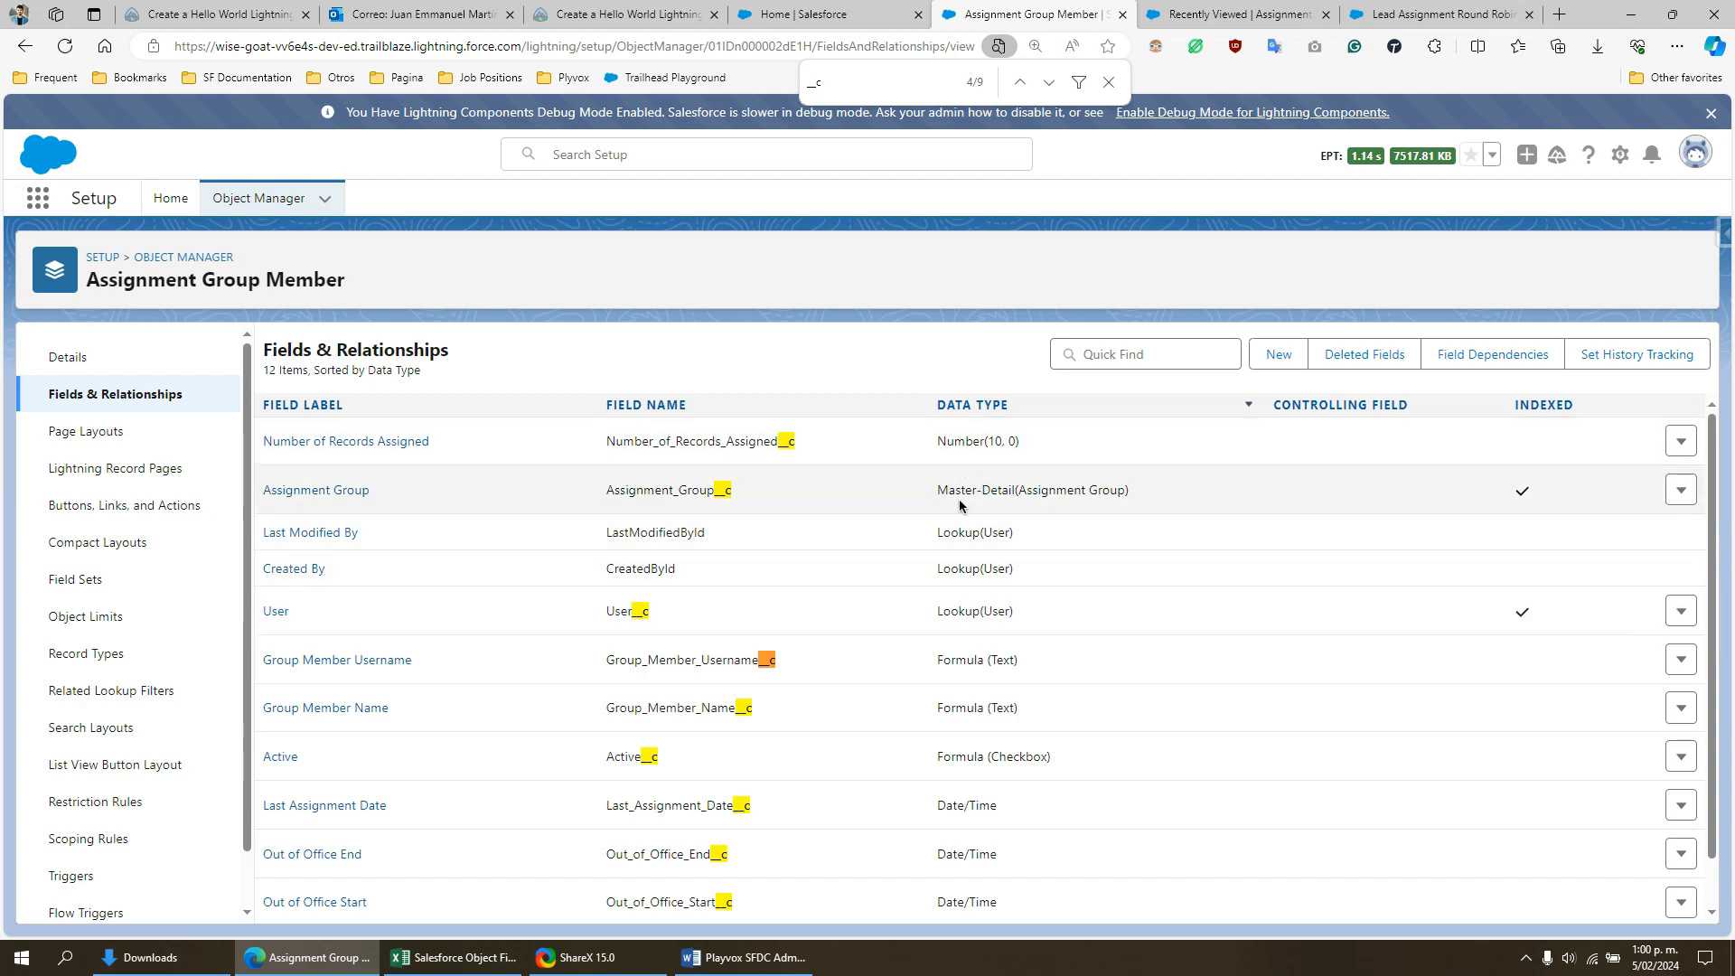
{"action": "mouse_move", "coordinate": [732, 490]}
{"action": "left_mouse_down"}
{"action": "mouse_move", "coordinate": [683, 491]}
{"action": "mouse_move", "coordinate": [723, 491]}
{"action": "left_mouse_up"}
{"action": "left_click", "coordinate": [804, 488]}
{"action": "scroll", "coordinate": [875, 531], "scroll_direction": "down", "scroll_amount": 1}
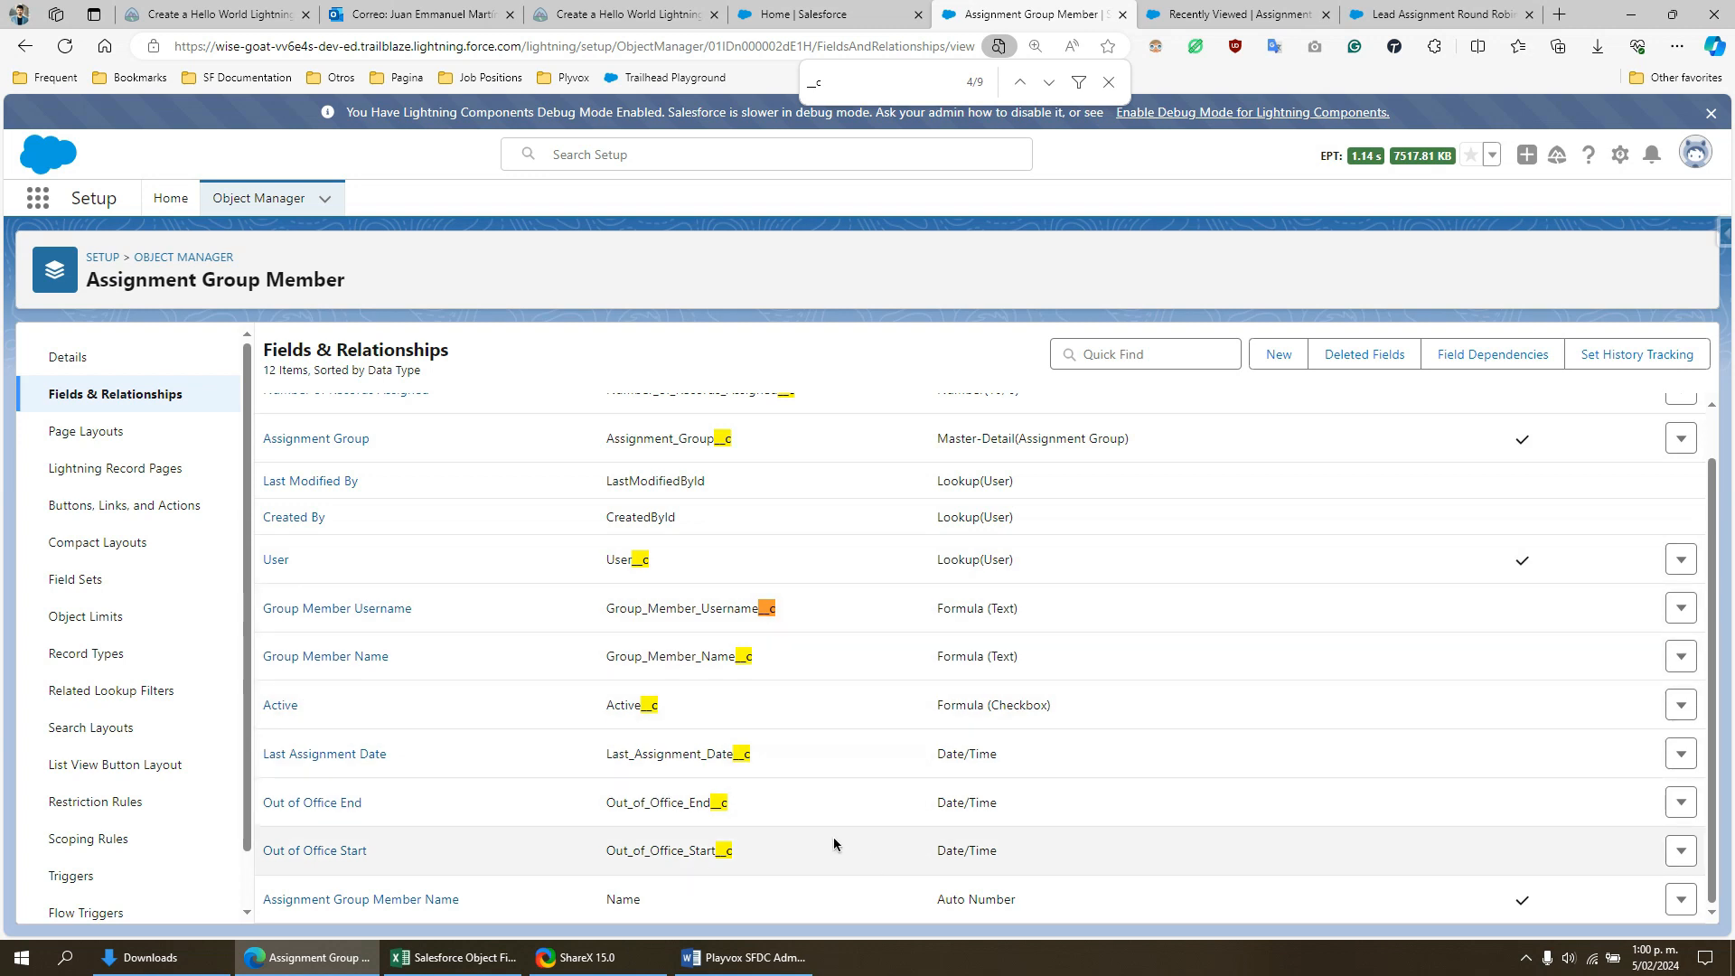
{"action": "left_click_drag", "start_coordinate": [786, 805], "coordinate": [678, 805]}
{"action": "left_click", "coordinate": [849, 804]}
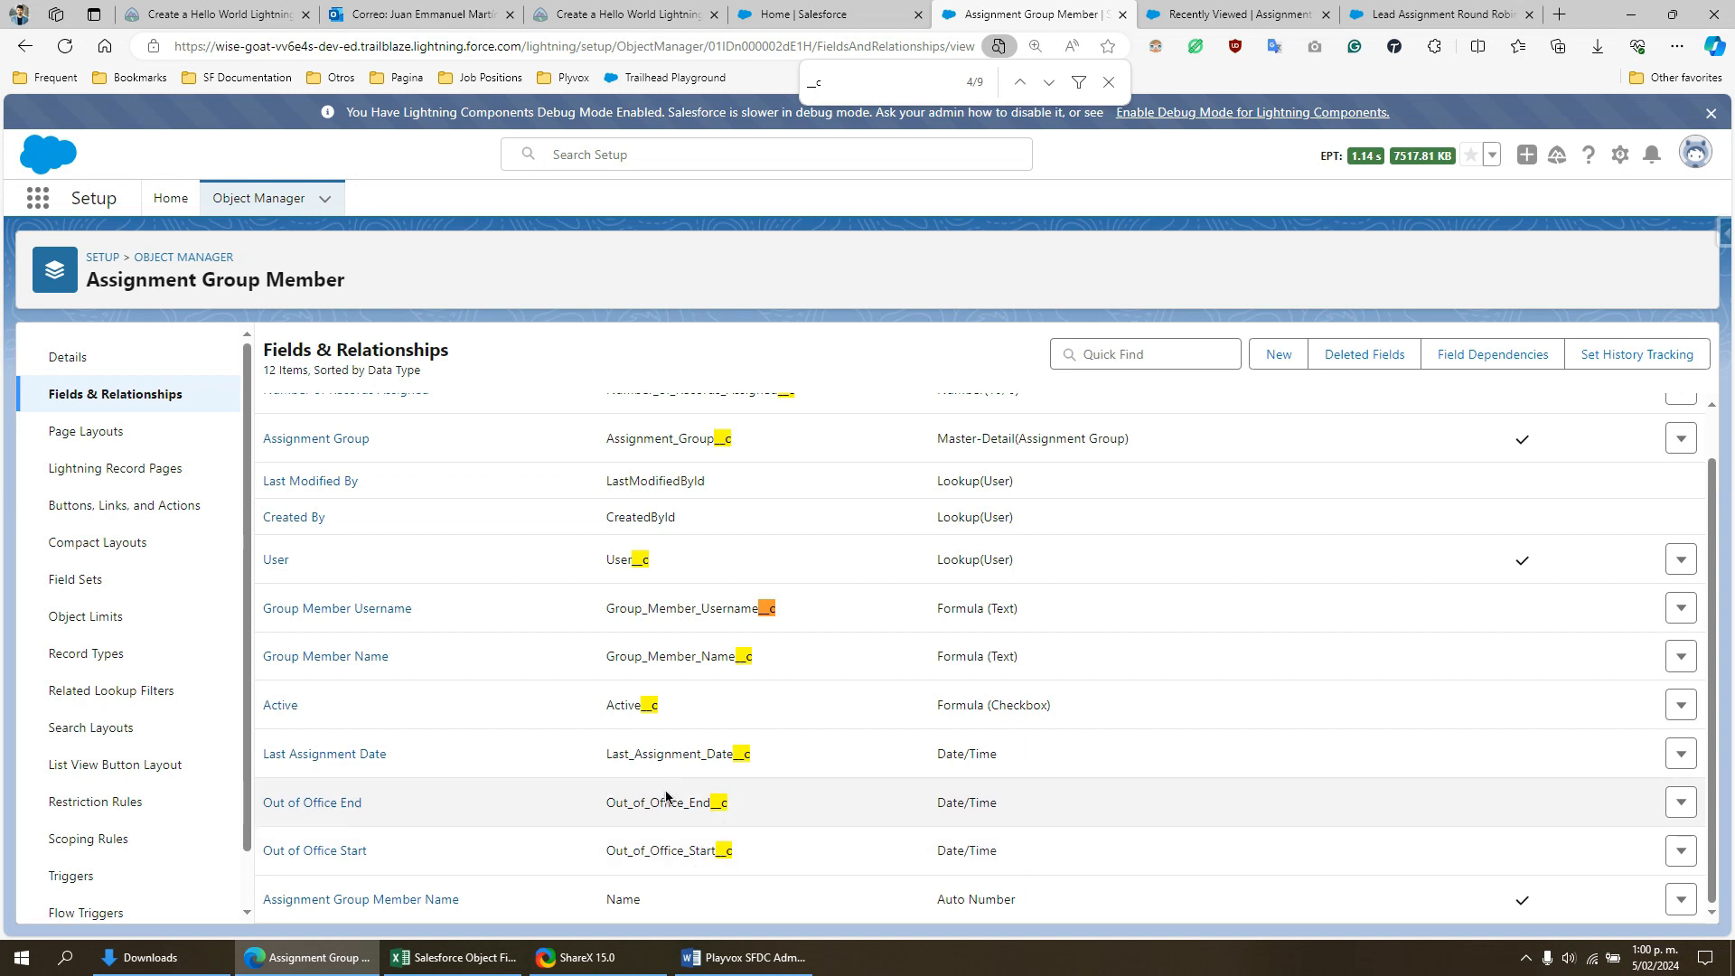
- Open the Active field's definition and examine its formula's out-of-office start and end conditions at a larger page zoom
{"action": "left_click_drag", "start_coordinate": [662, 706], "coordinate": [615, 707]}
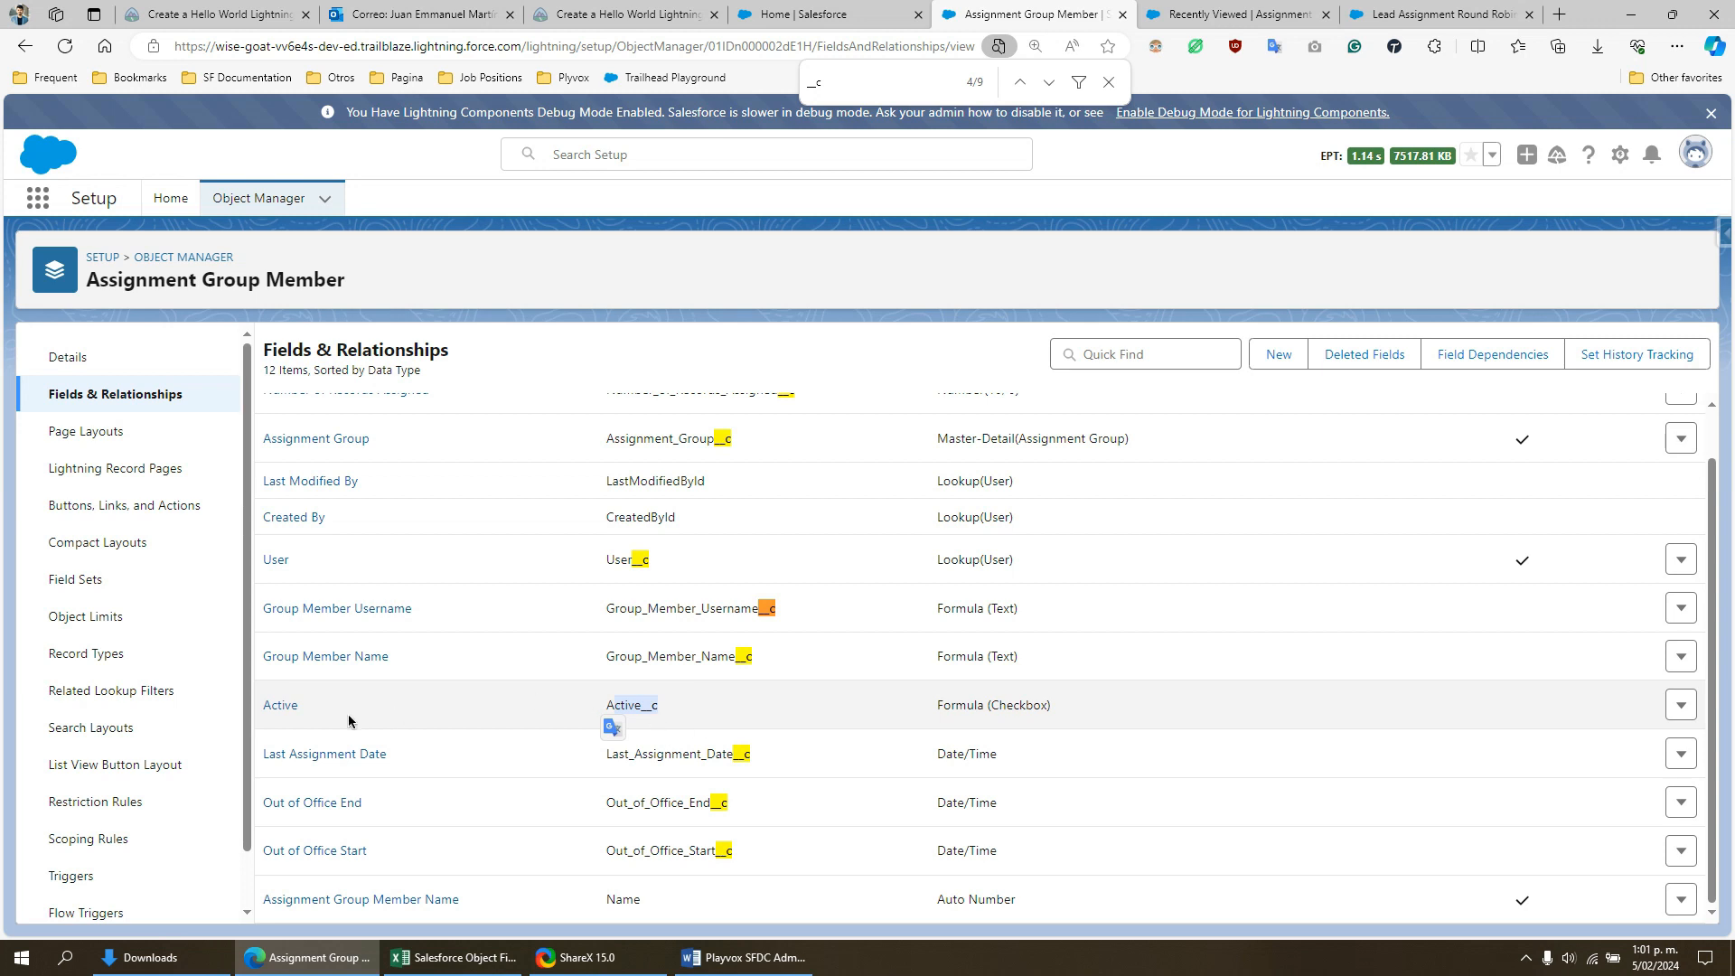
{"action": "left_click", "coordinate": [282, 706]}
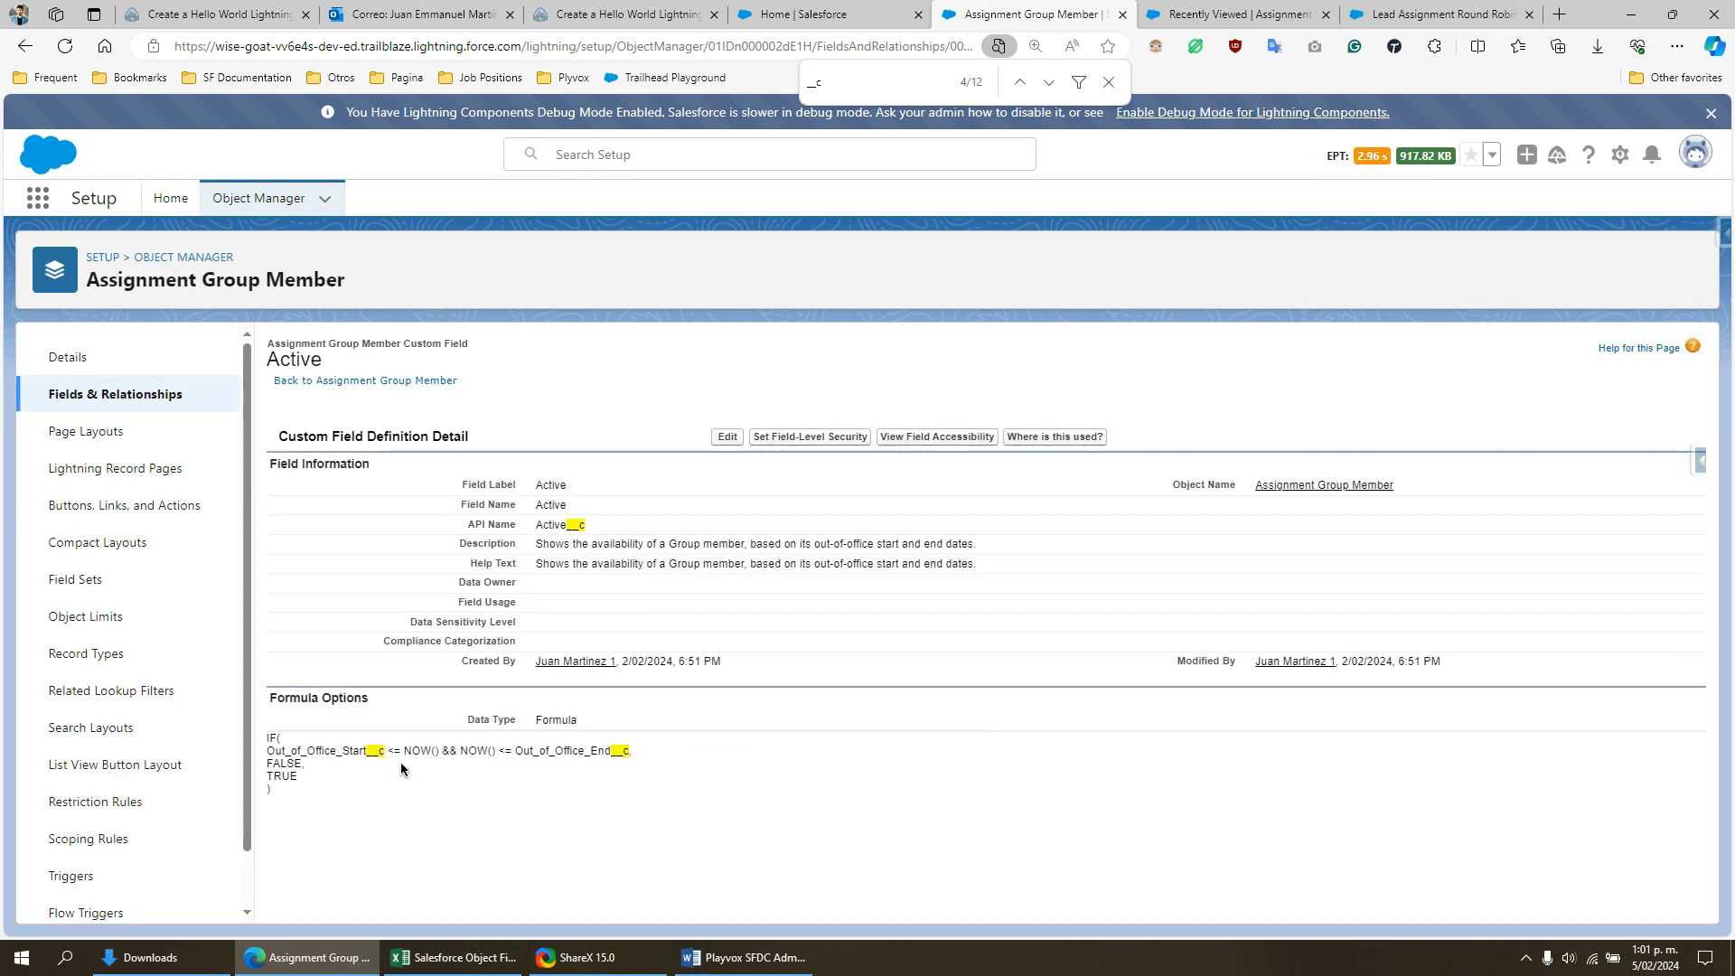
{"action": "left_click_drag", "start_coordinate": [279, 751], "coordinate": [643, 751]}
{"action": "key", "text": "ctrl+plus"}
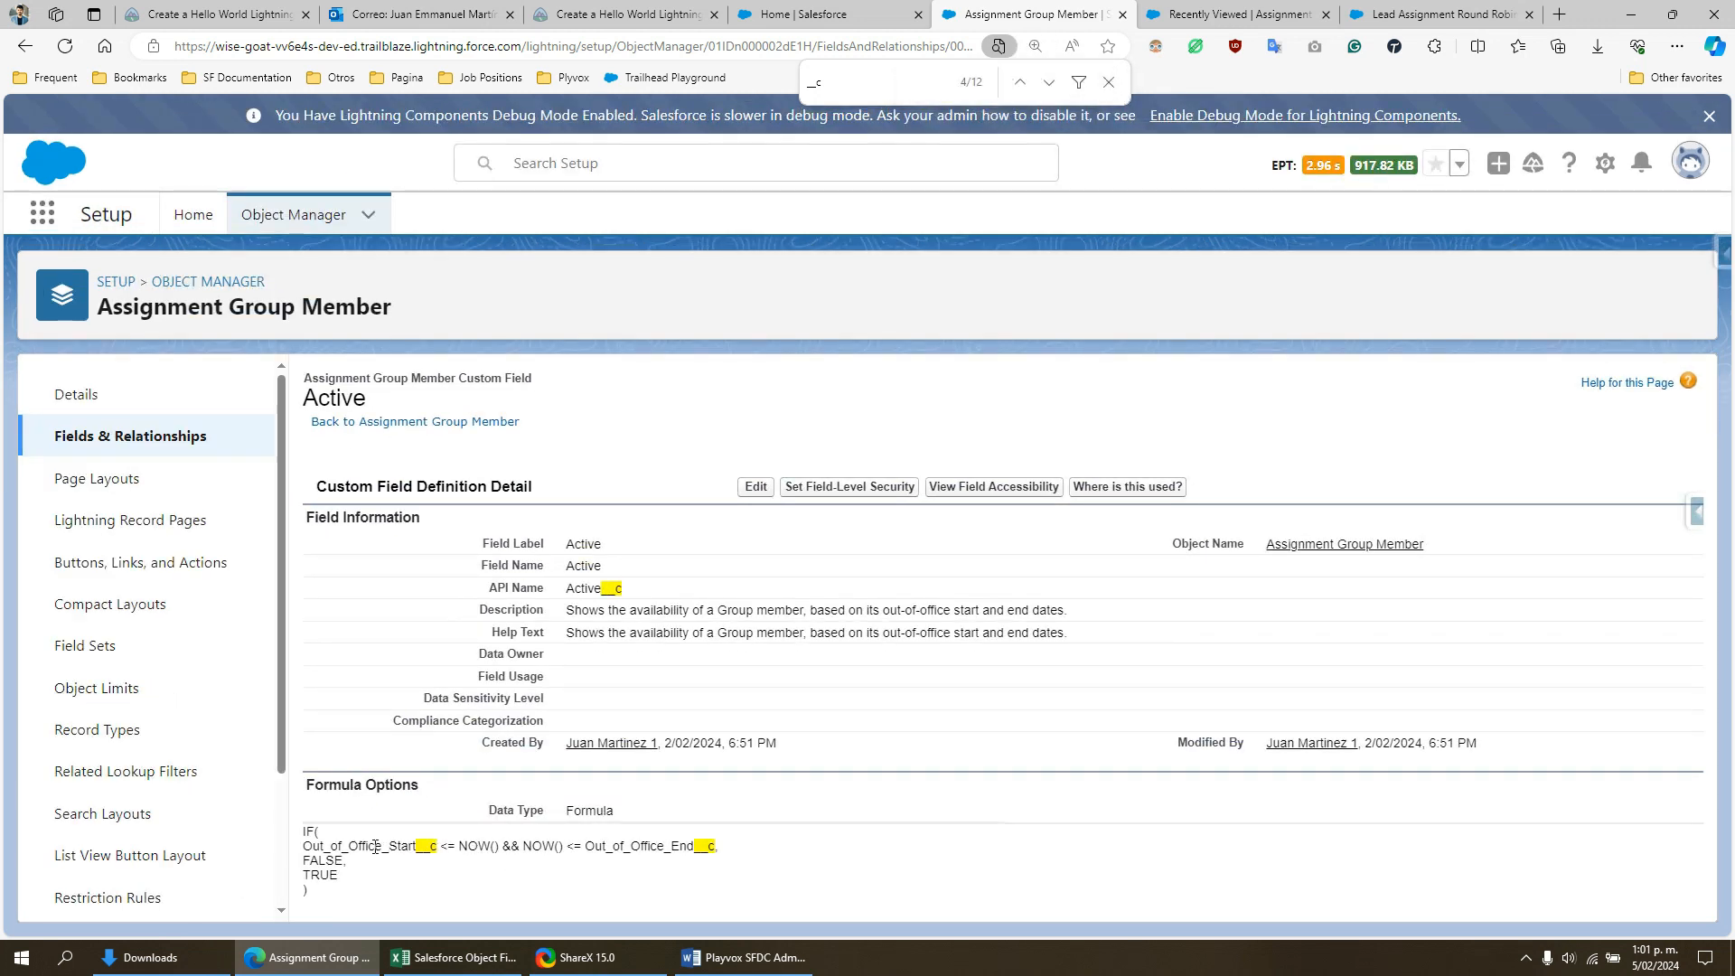
{"action": "left_click_drag", "start_coordinate": [375, 846], "coordinate": [410, 847]}
{"action": "left_click_drag", "start_coordinate": [664, 846], "coordinate": [718, 847]}
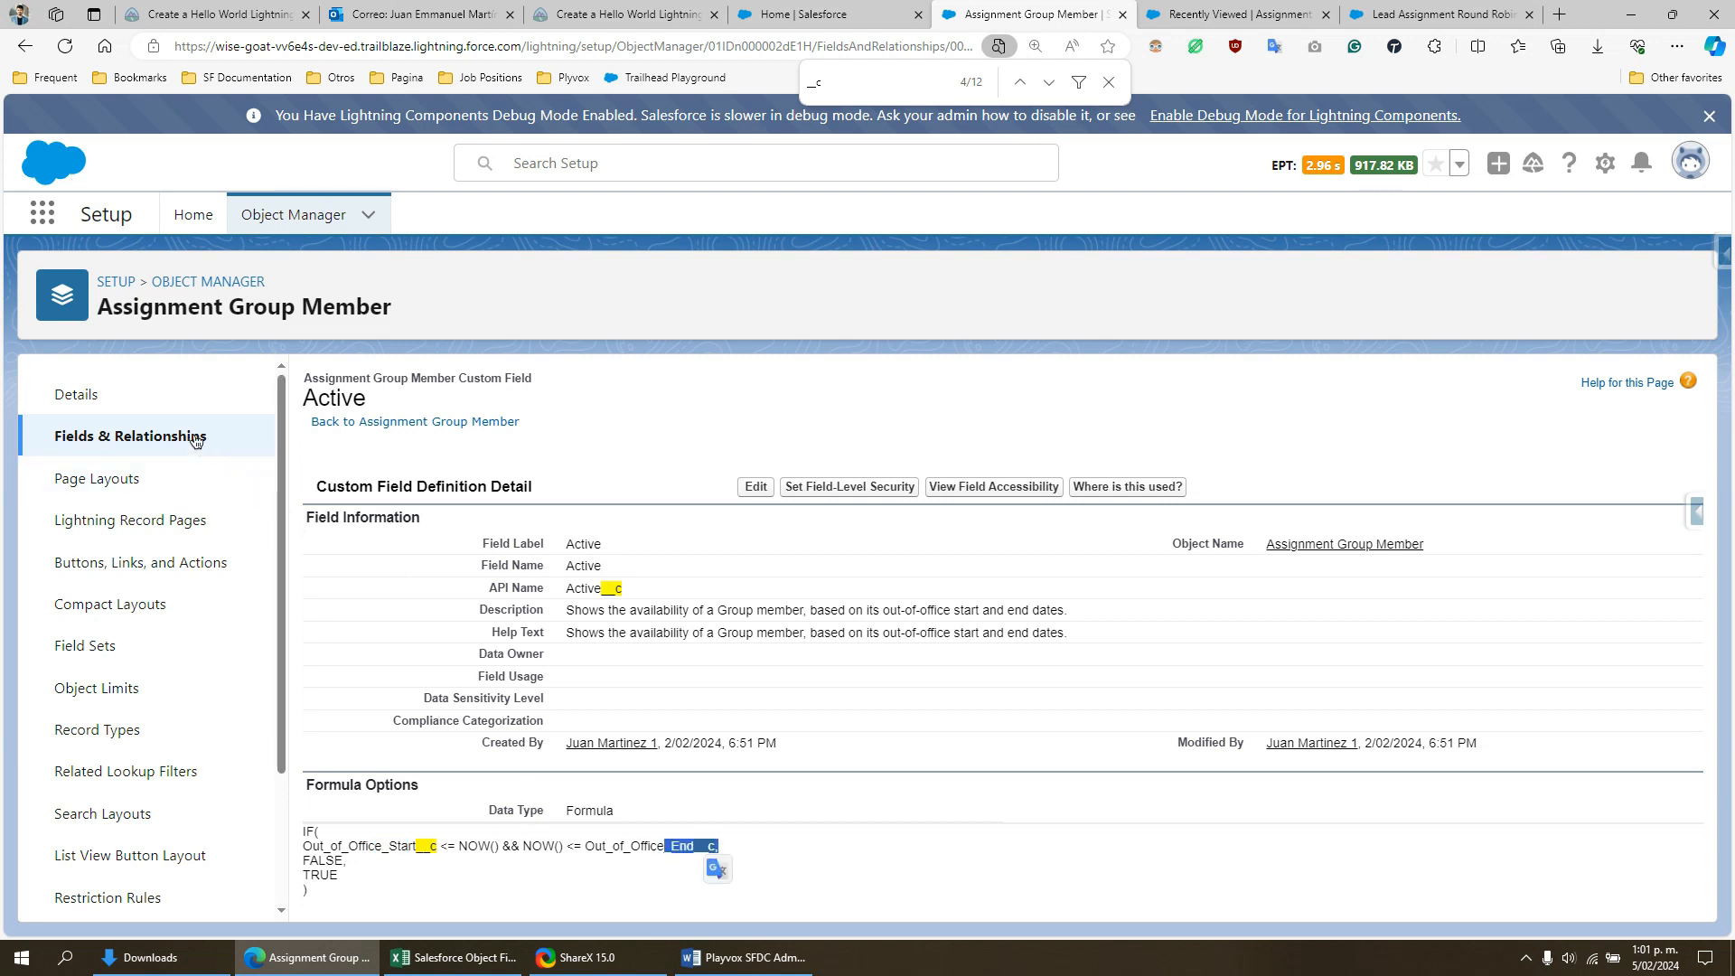
- Return to the Assignment Group Member field list, sort it by data type, and review the custom fields matching "__c"
{"action": "left_click", "coordinate": [274, 437]}
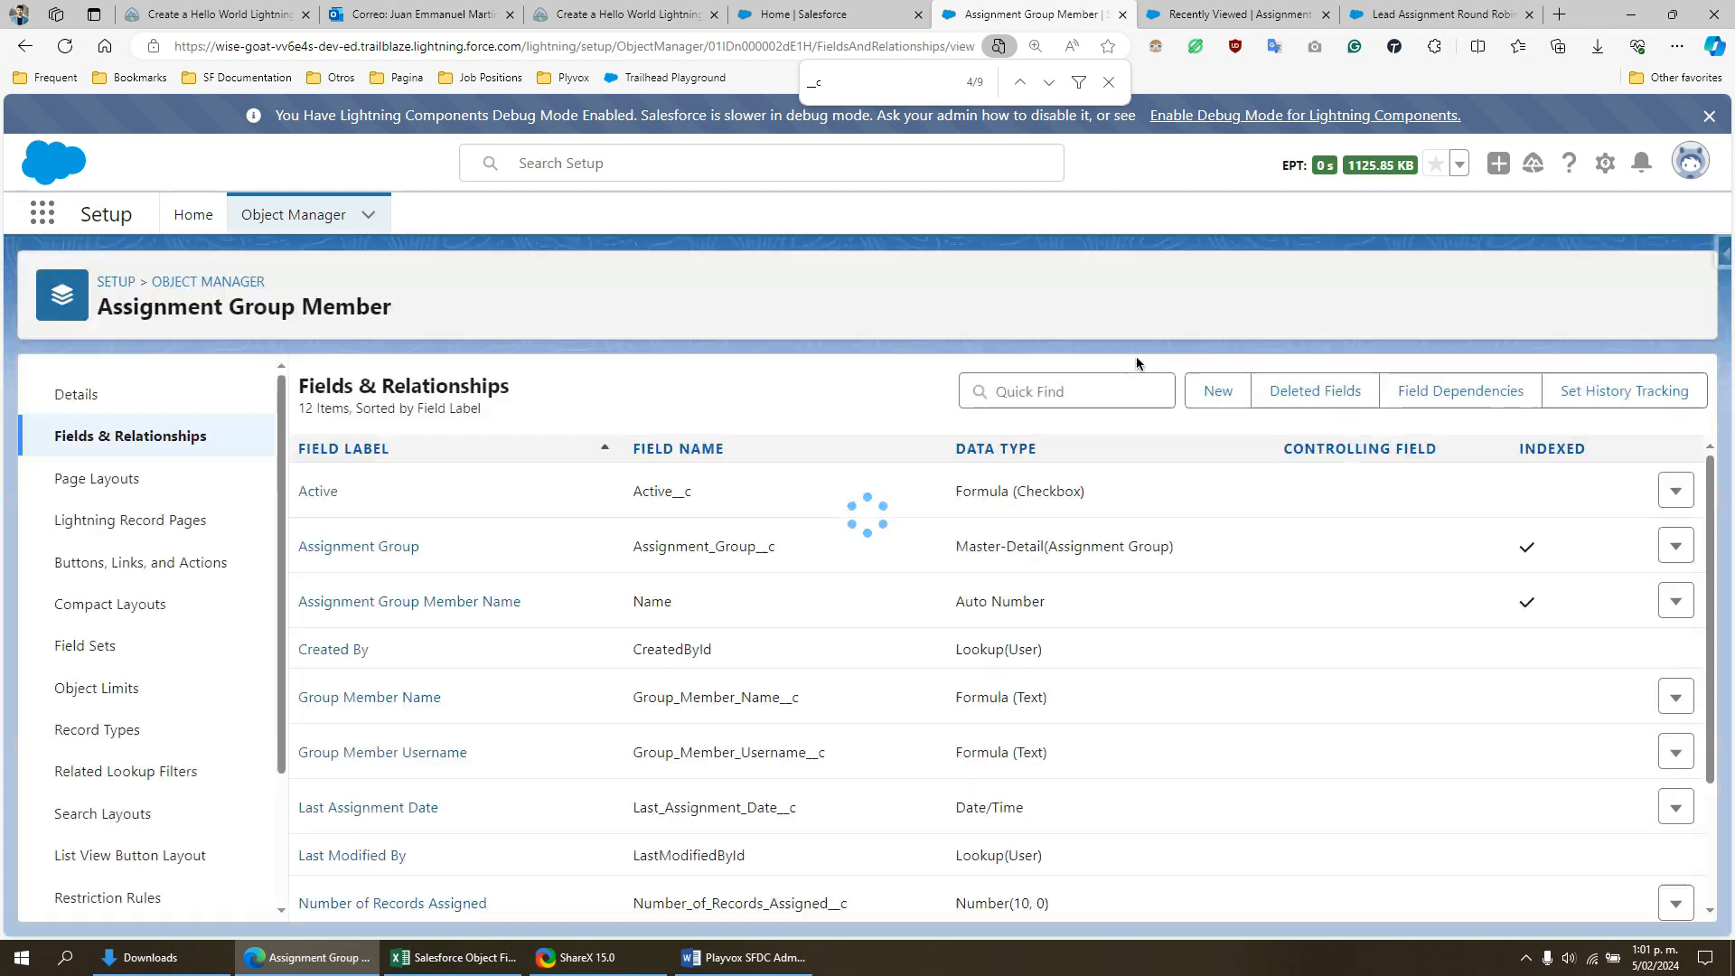
{"action": "left_click", "coordinate": [1014, 448]}
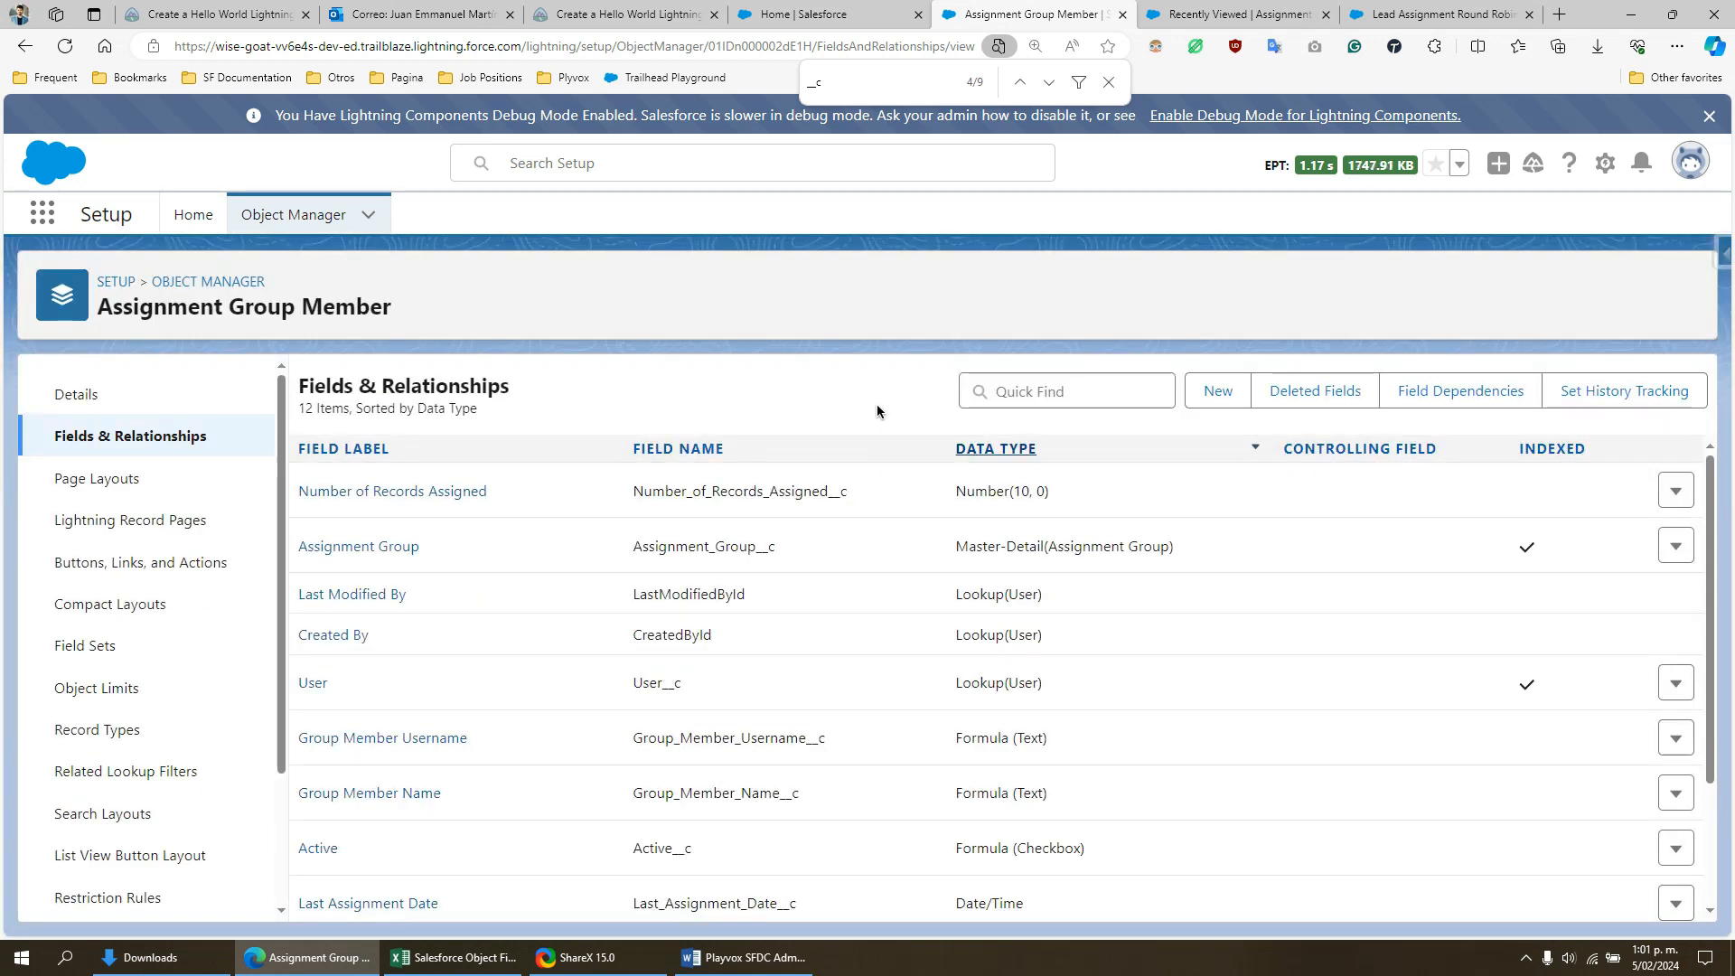
{"action": "scroll", "coordinate": [885, 537], "scroll_direction": "down", "scroll_amount": 2}
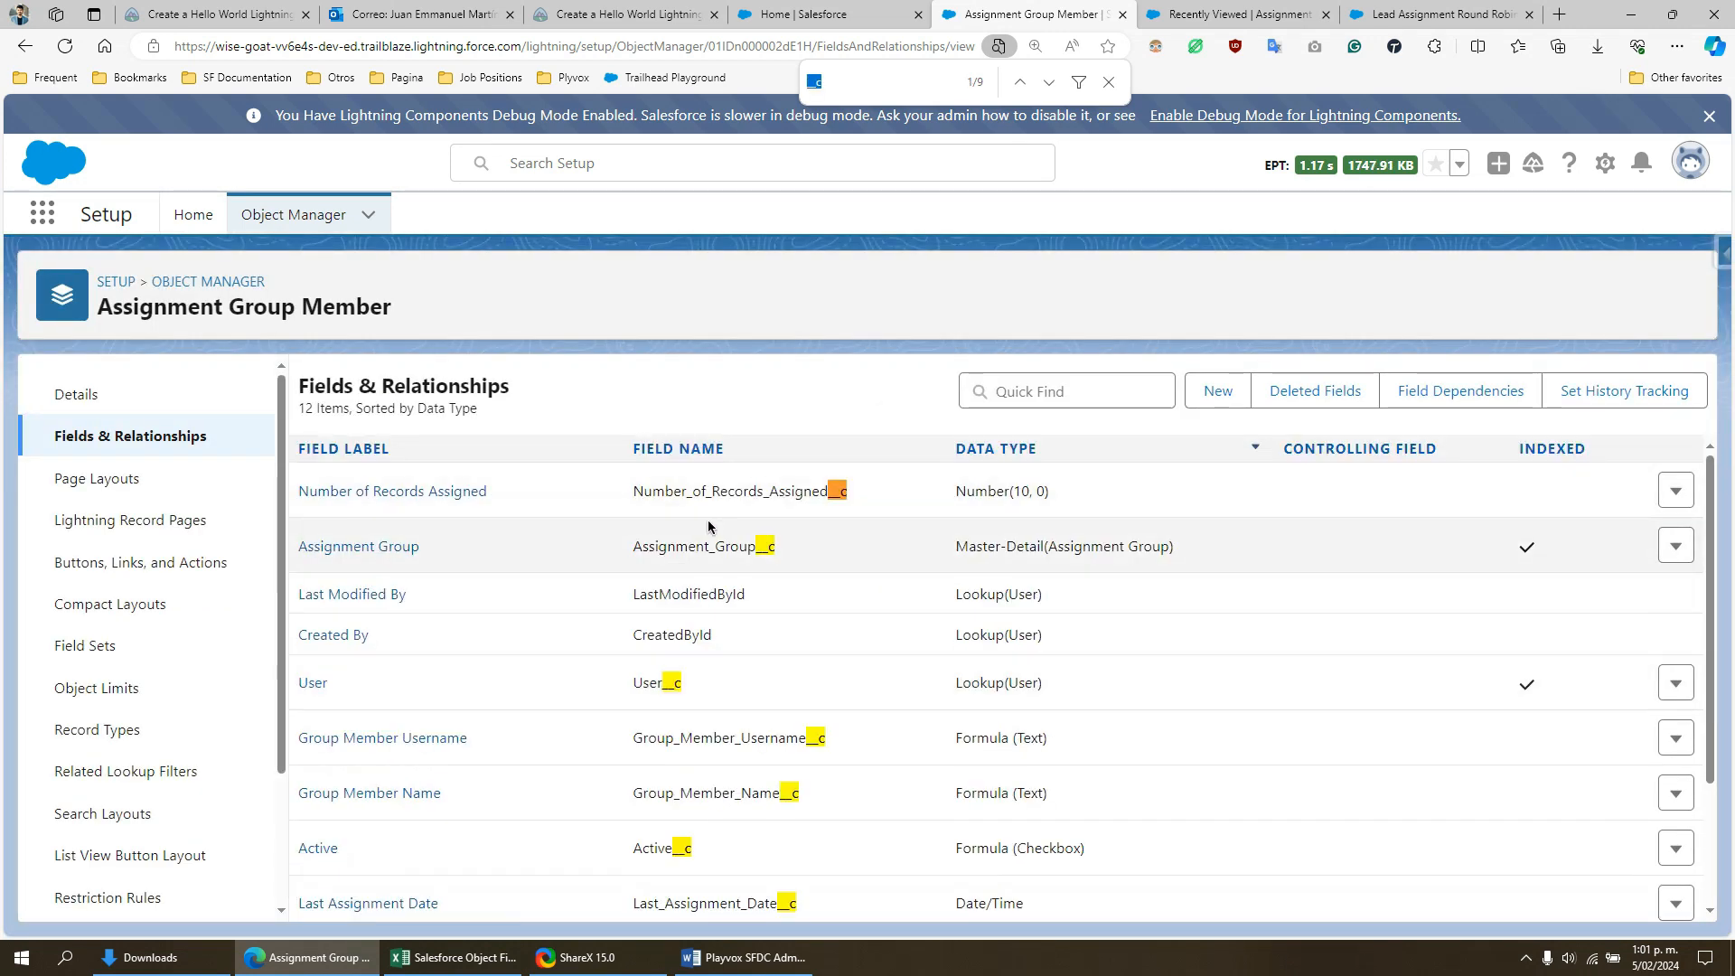
{"action": "scroll", "coordinate": [678, 578], "scroll_direction": "down", "scroll_amount": 2}
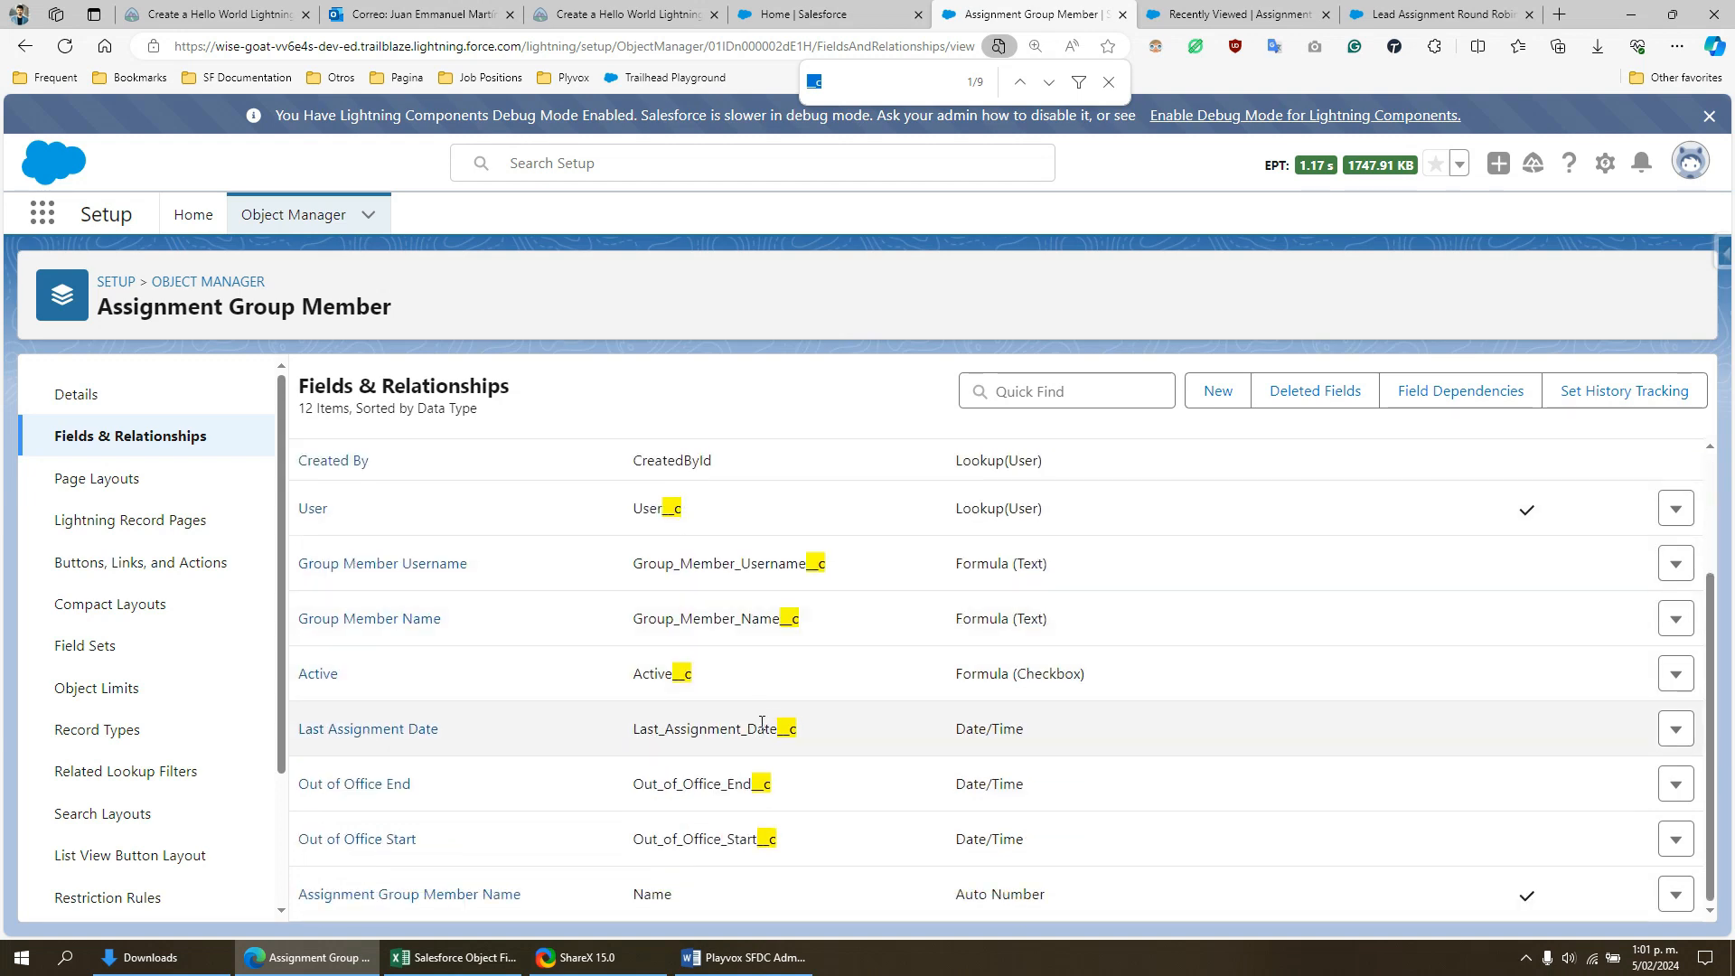
{"action": "scroll", "coordinate": [816, 730], "scroll_direction": "up", "scroll_amount": 3}
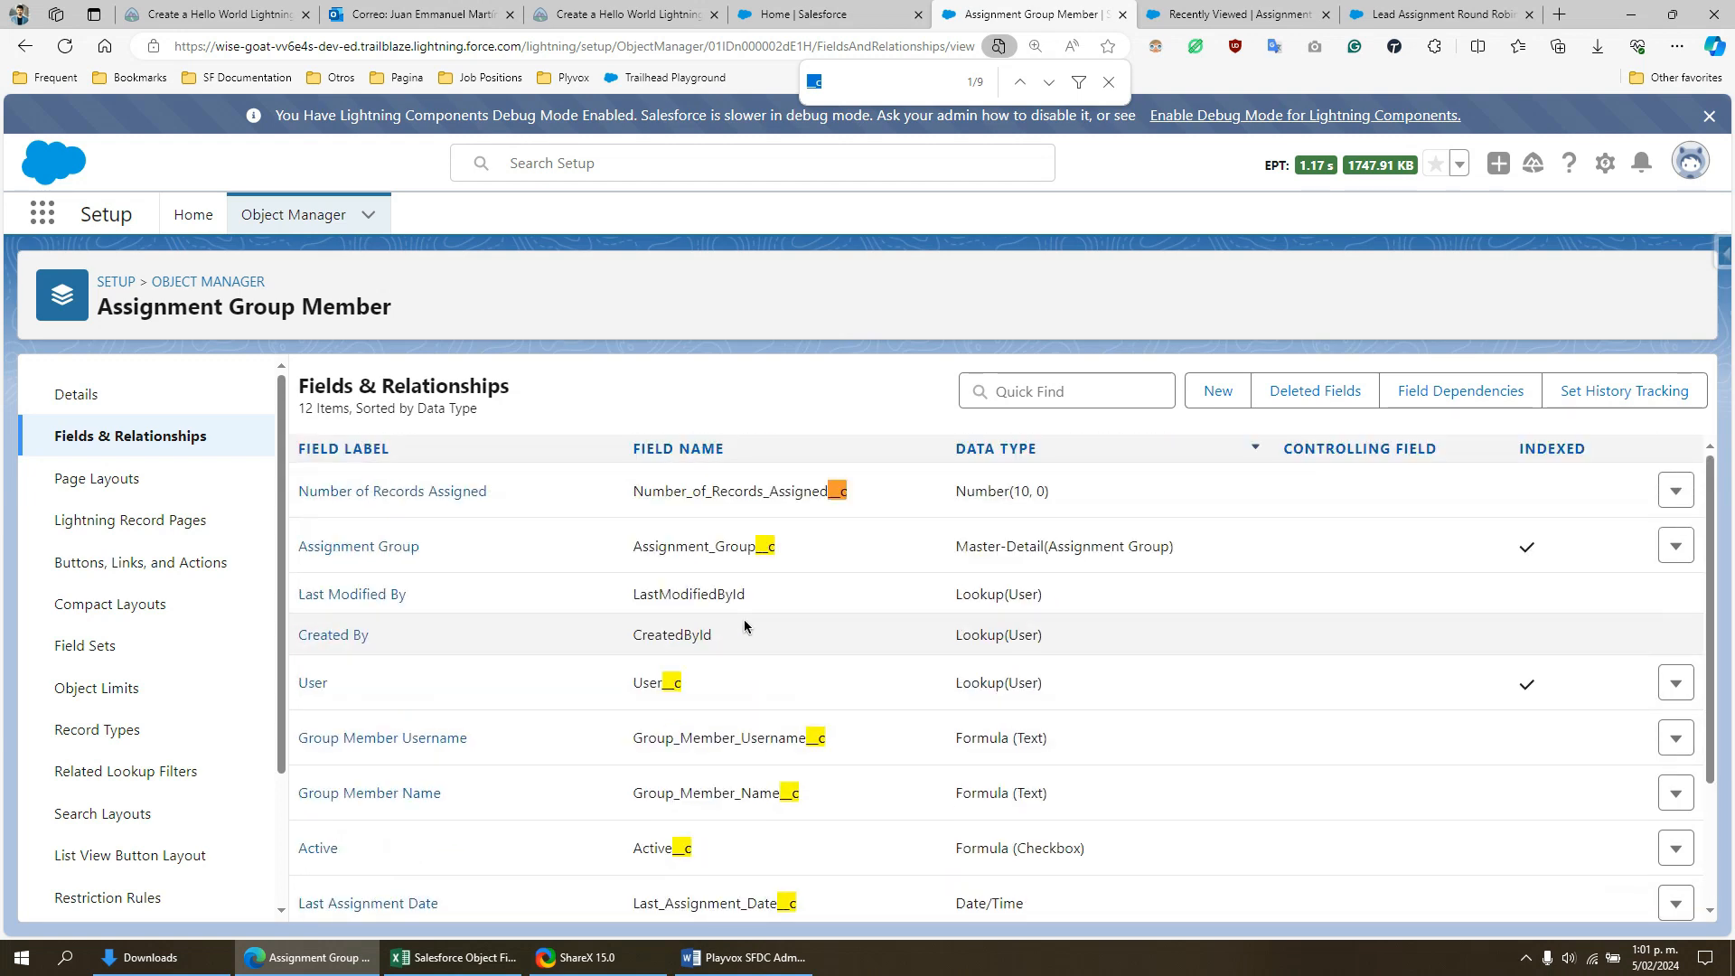
- Examine the Number of Records Assigned and Last Assignment Date fields in the Assignment Group Member field list
{"action": "left_click_drag", "start_coordinate": [744, 488], "coordinate": [847, 492]}
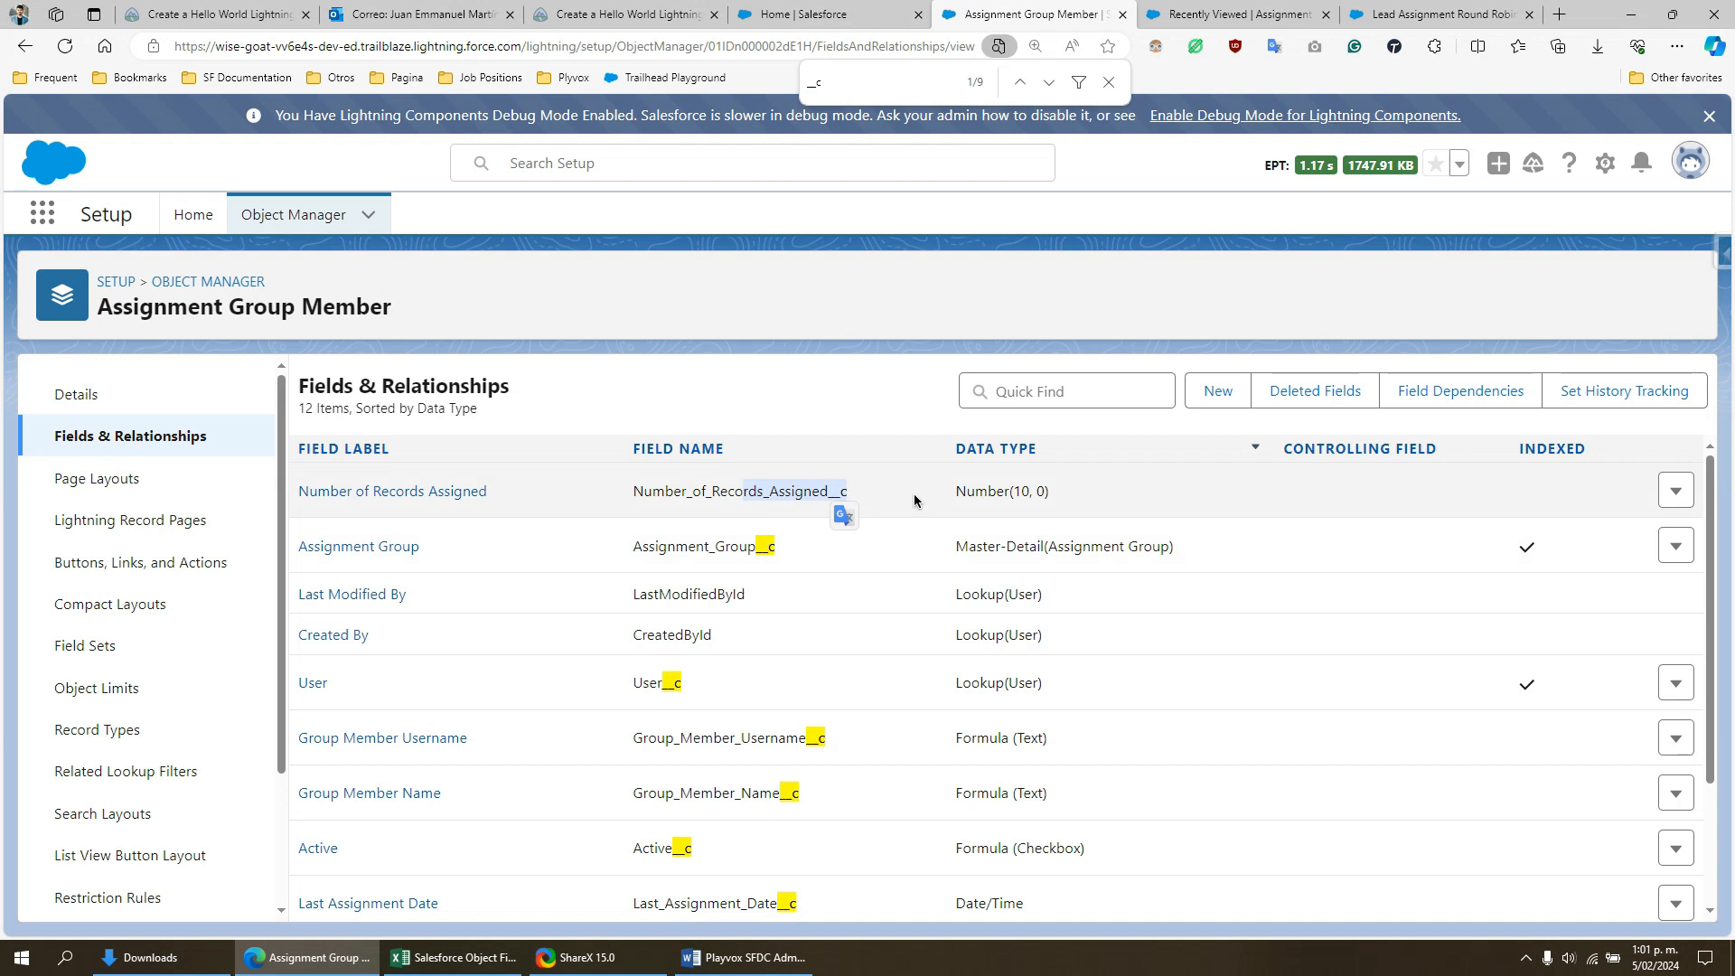
{"action": "scroll", "coordinate": [914, 502], "scroll_direction": "down", "scroll_amount": 2}
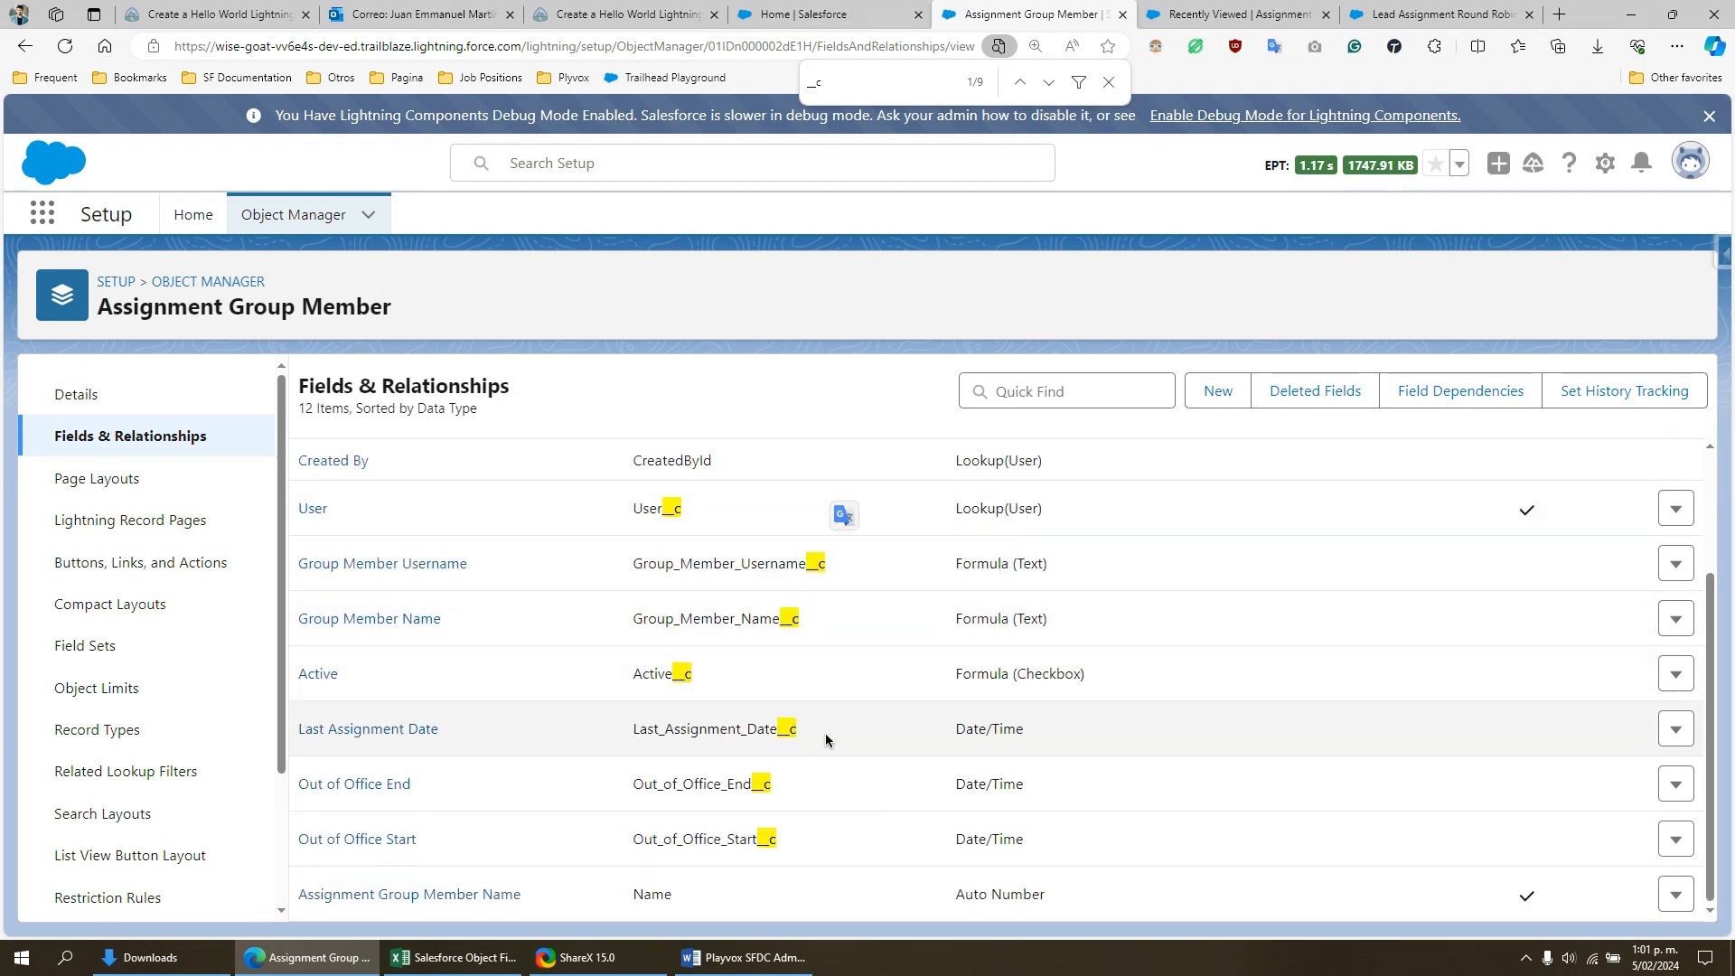
{"action": "left_click_drag", "start_coordinate": [805, 730], "coordinate": [638, 750]}
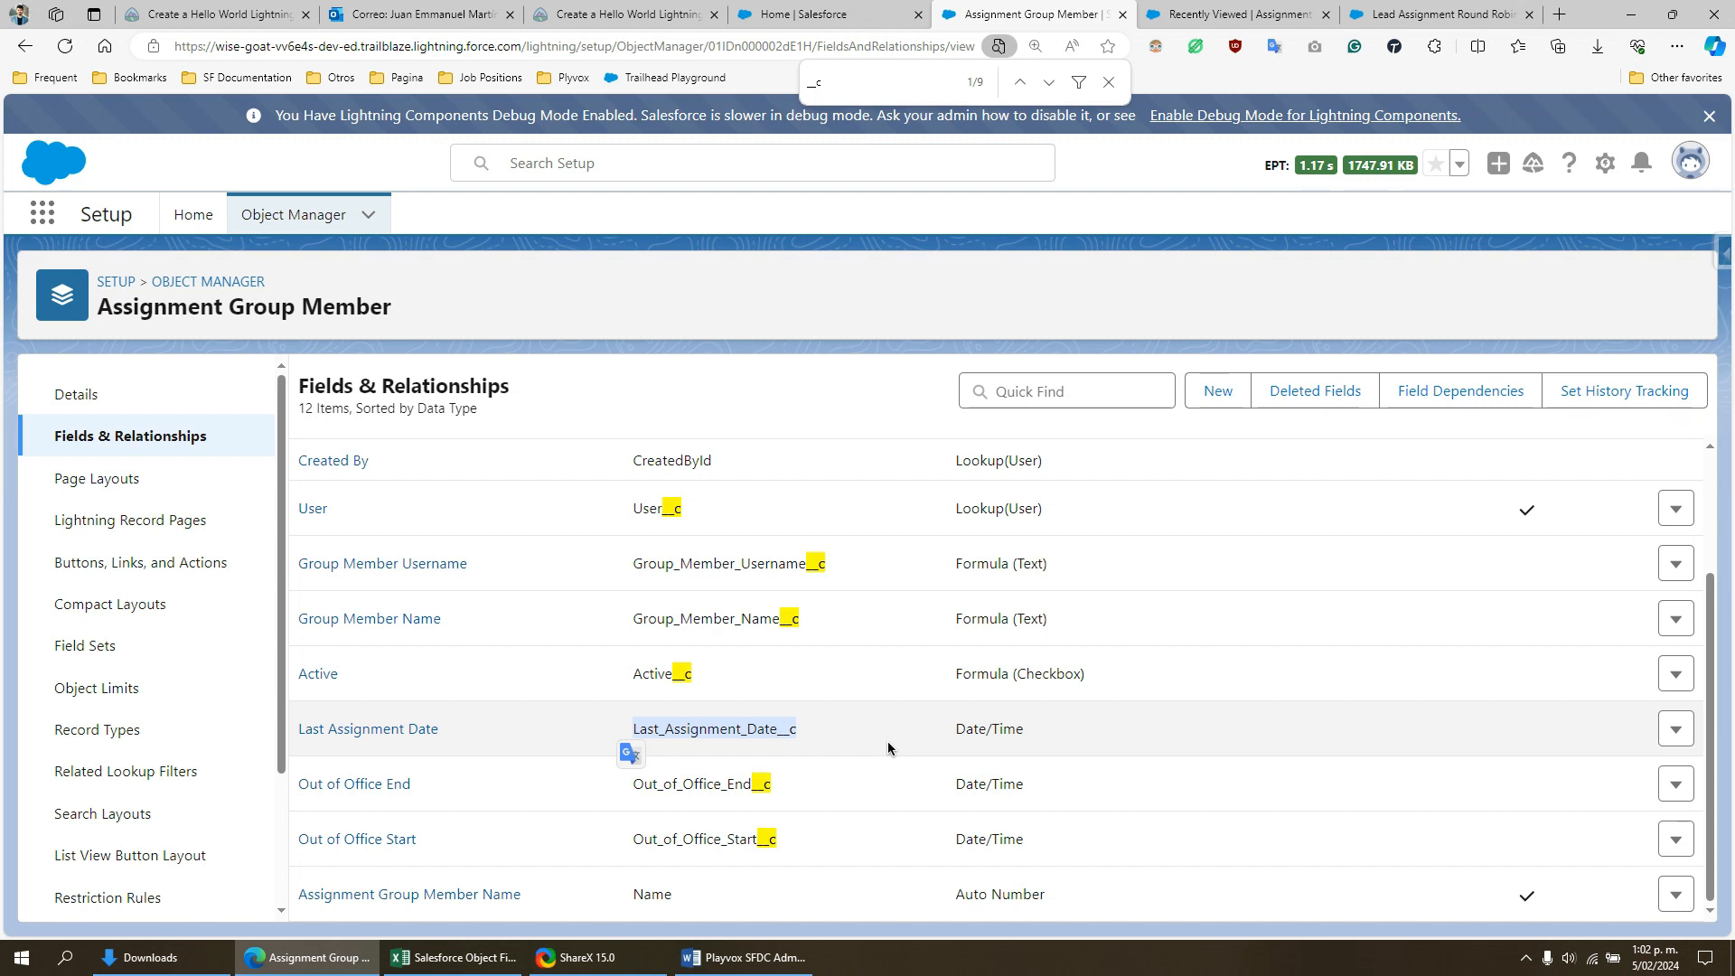
{"action": "double_click", "coordinate": [871, 741]}
{"action": "double_click", "coordinate": [762, 730]}
{"action": "scroll", "coordinate": [553, 610], "scroll_direction": "up", "scroll_amount": 2}
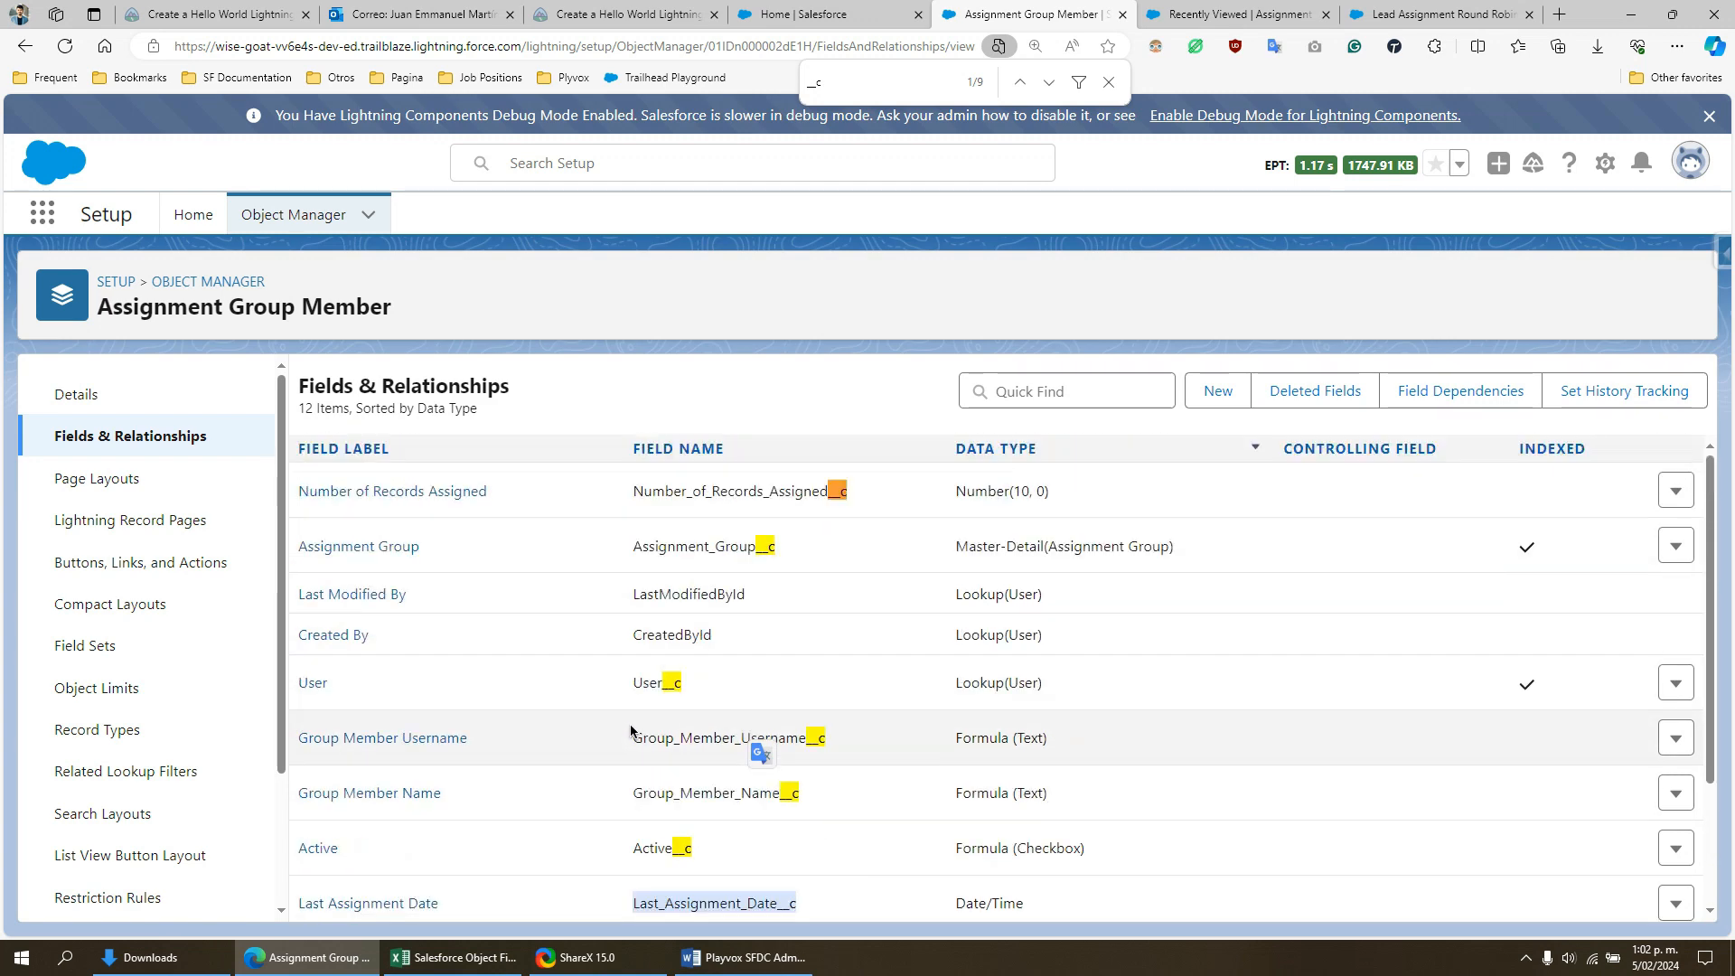
{"action": "scroll", "coordinate": [660, 723], "scroll_direction": "down", "scroll_amount": 2}
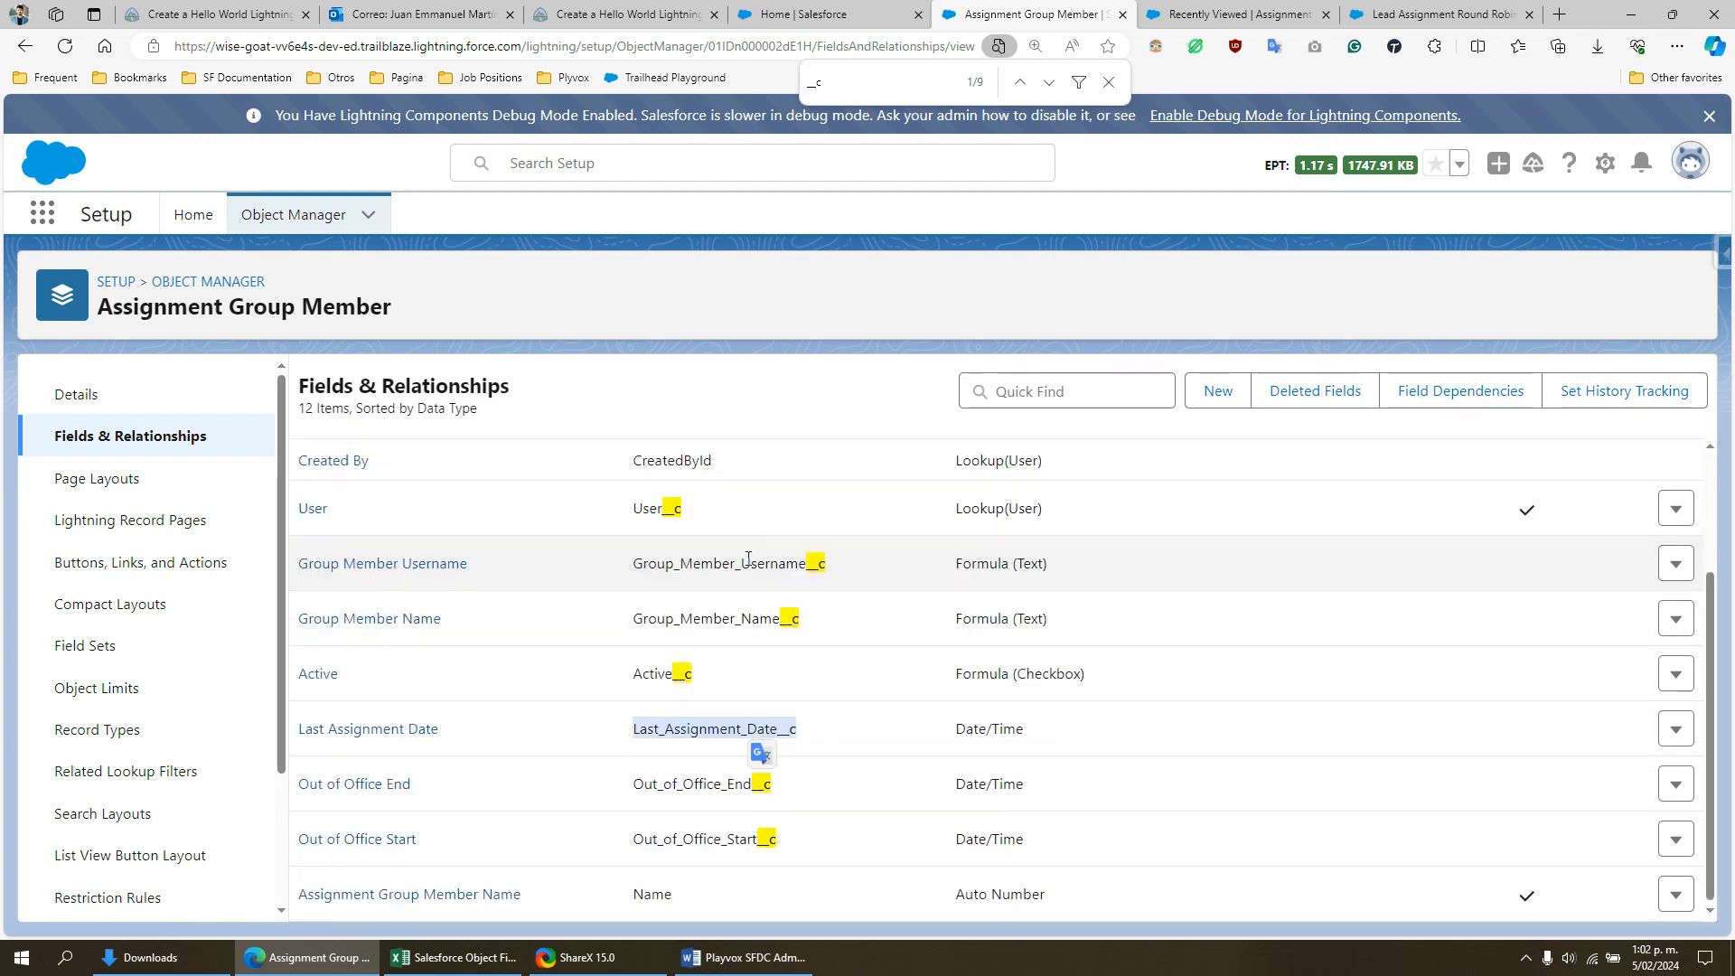
{"action": "scroll", "coordinate": [633, 760], "scroll_direction": "up", "scroll_amount": 2}
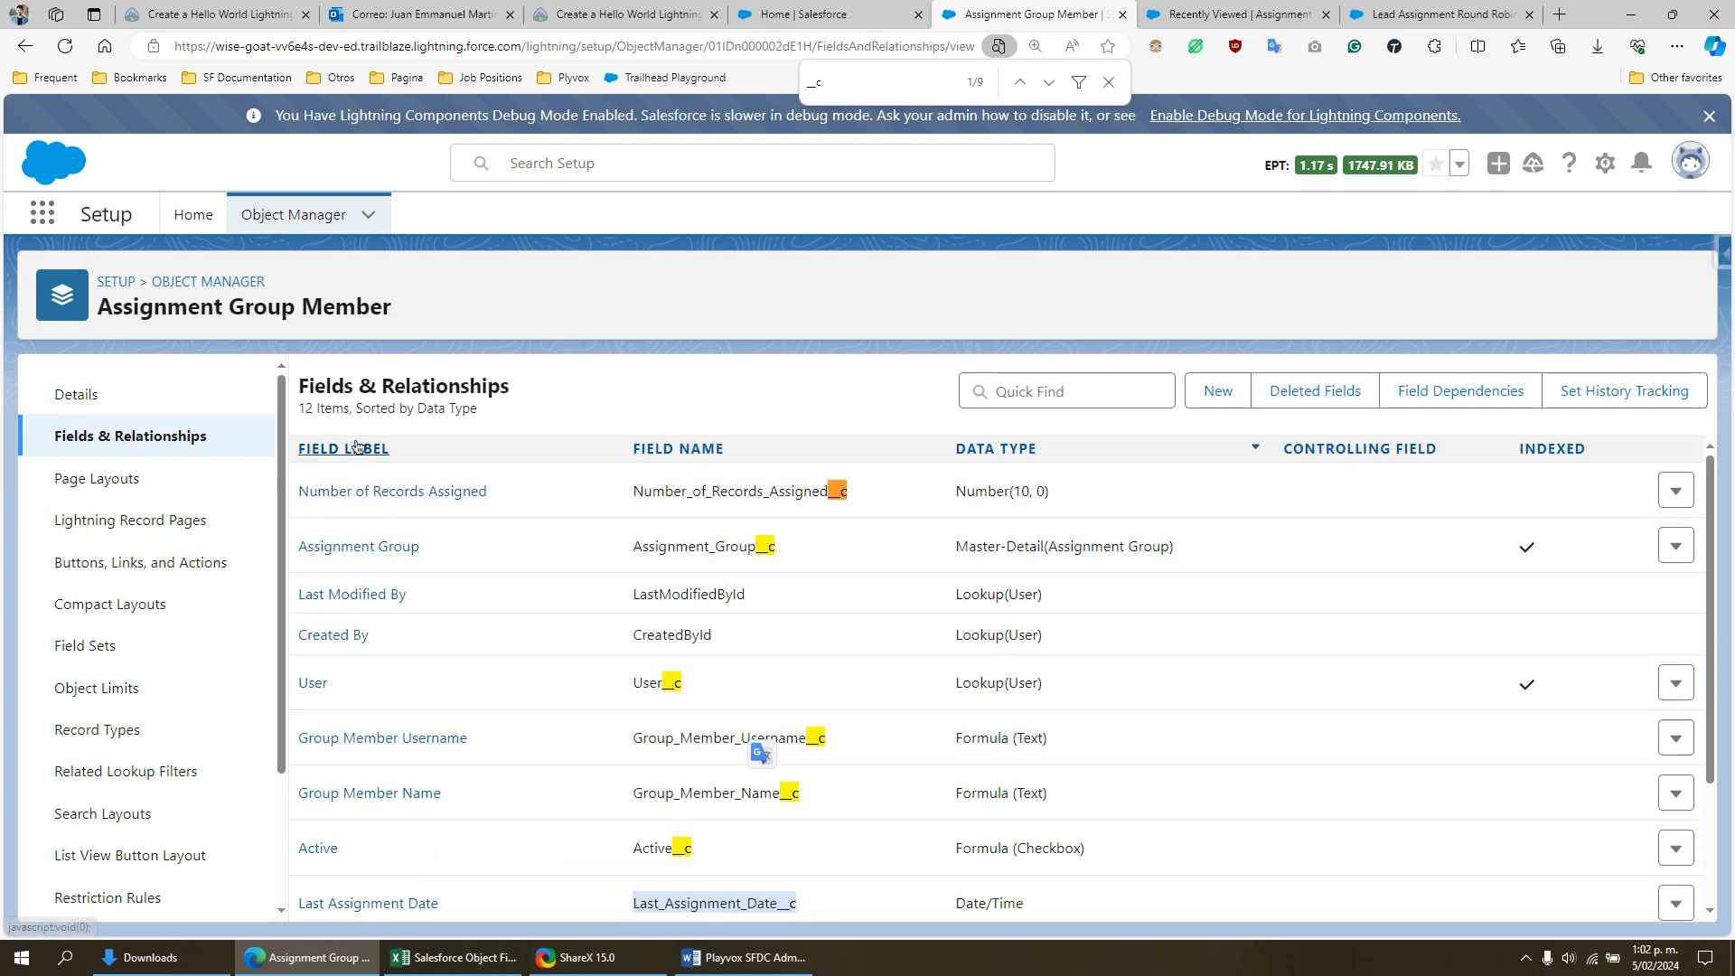
- Switch to the Lead Assignment Round Robin flow, open its Start element, and review the object, trigger, entry conditions and optimization settings
{"action": "left_click", "coordinate": [1605, 163]}
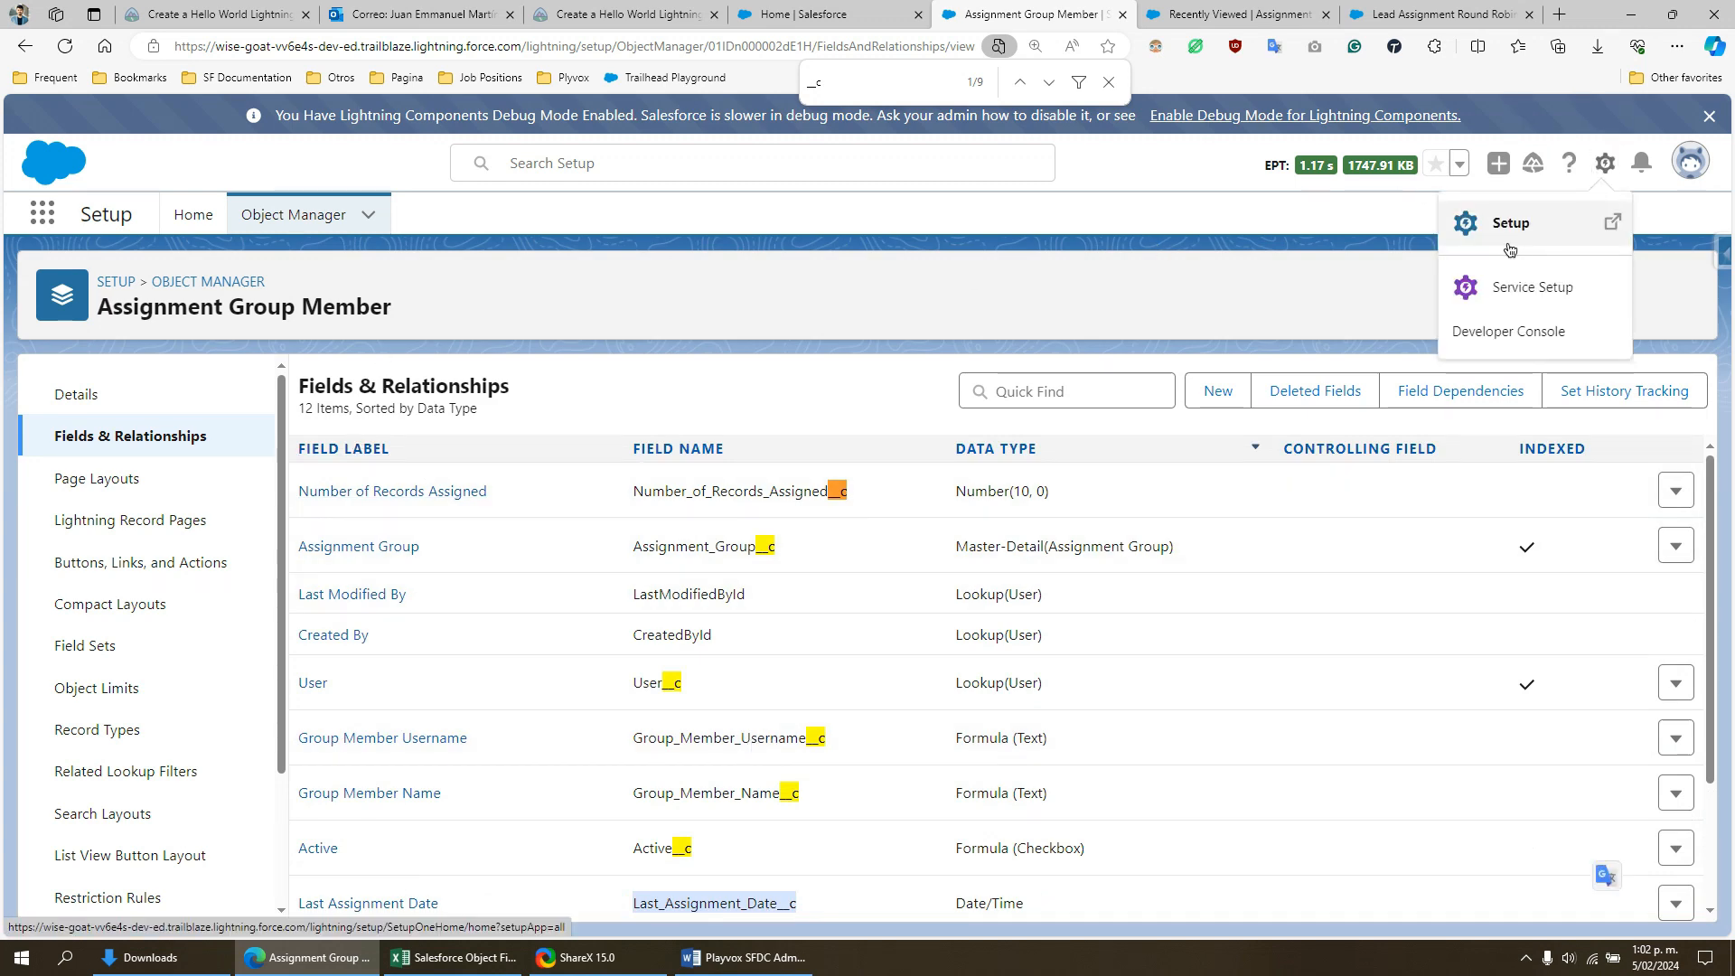
{"action": "left_click", "coordinate": [1189, 11]}
{"action": "left_click", "coordinate": [1401, 11]}
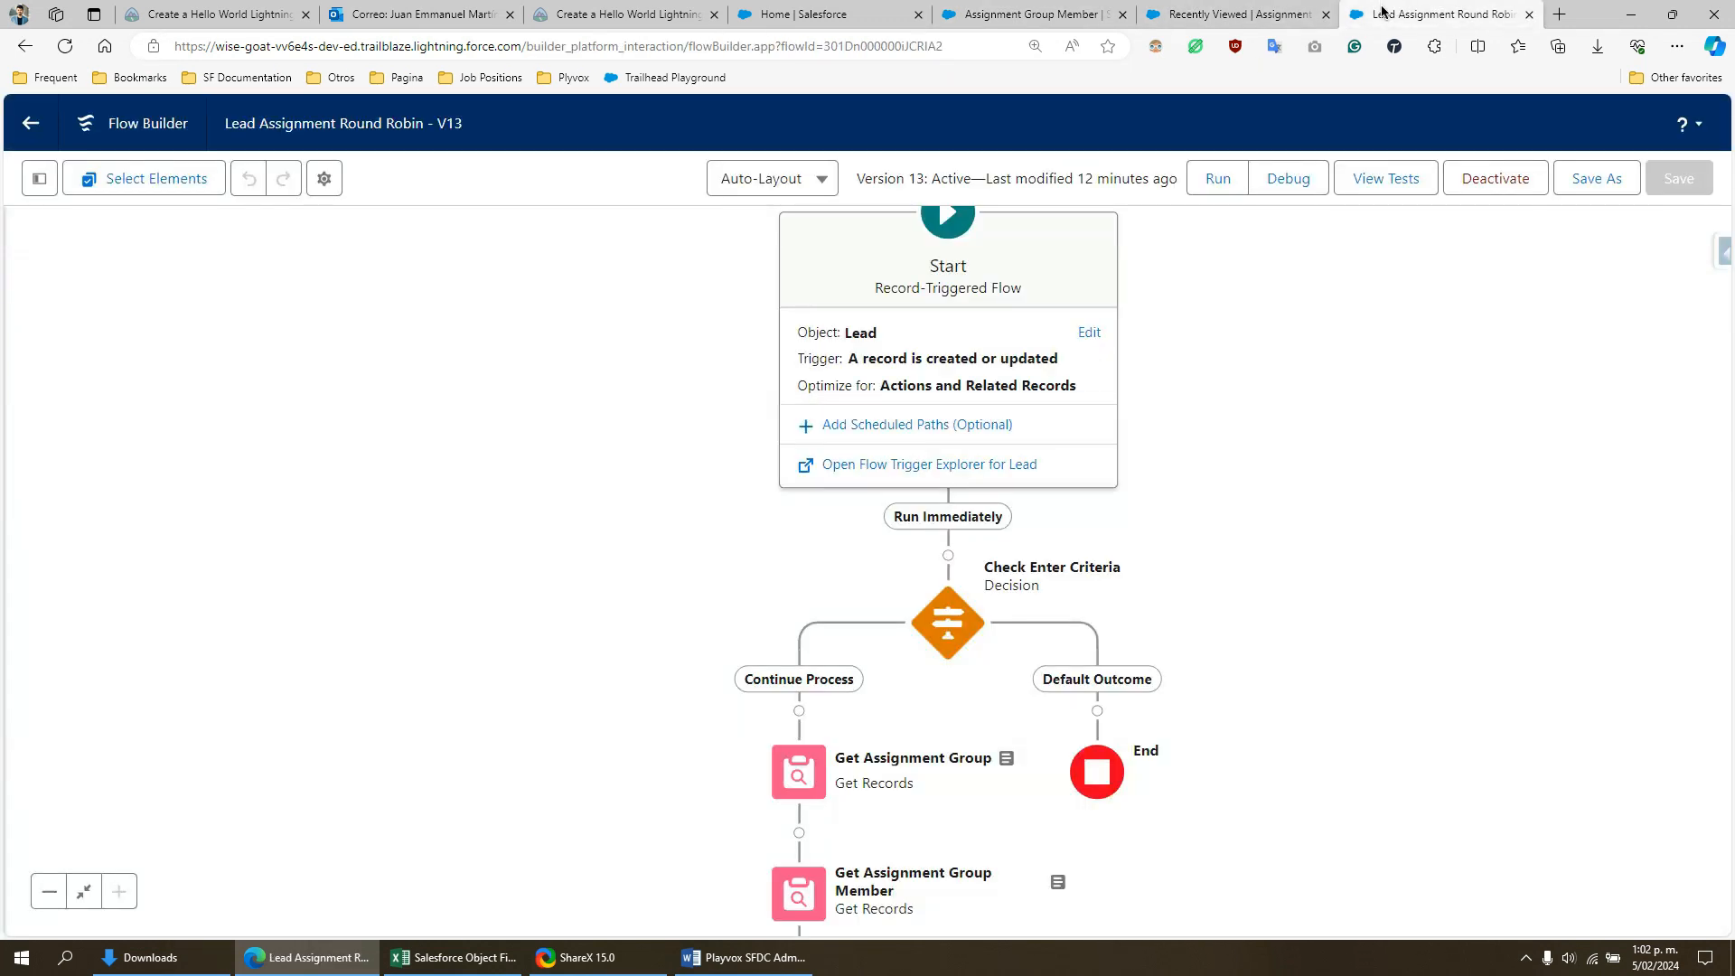
{"action": "left_click_drag", "start_coordinate": [1271, 343], "coordinate": [1227, 476]}
{"action": "left_click_drag", "start_coordinate": [818, 318], "coordinate": [787, 253]}
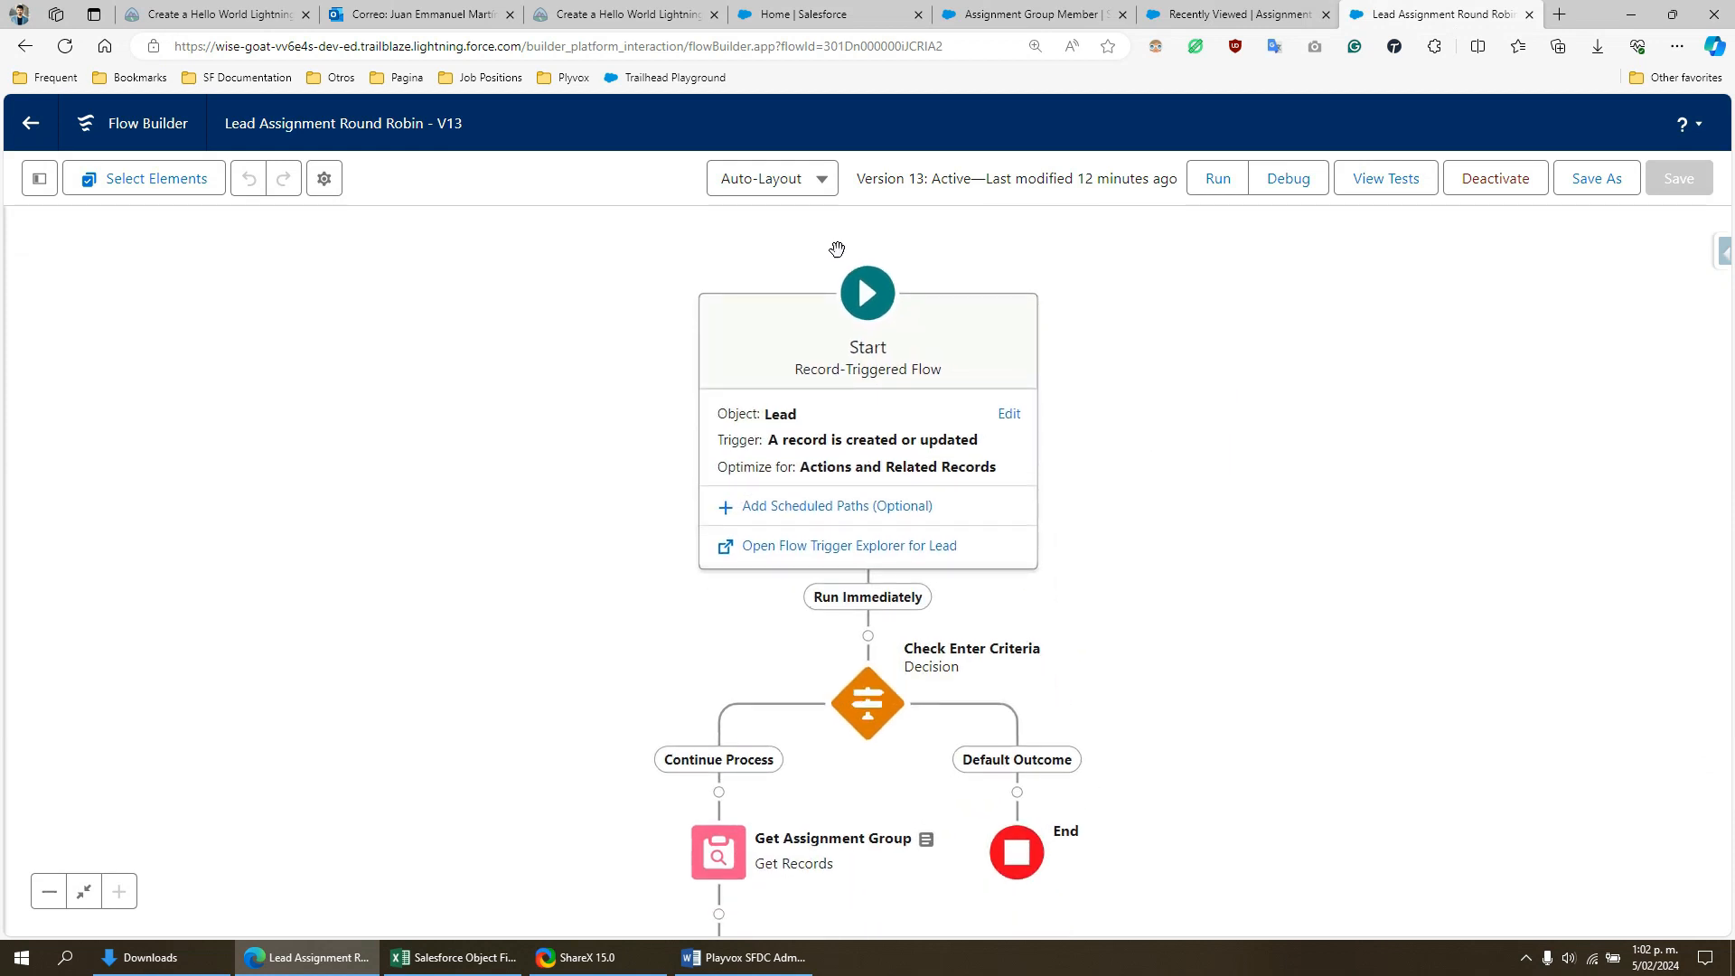
{"action": "left_click", "coordinate": [1010, 414]}
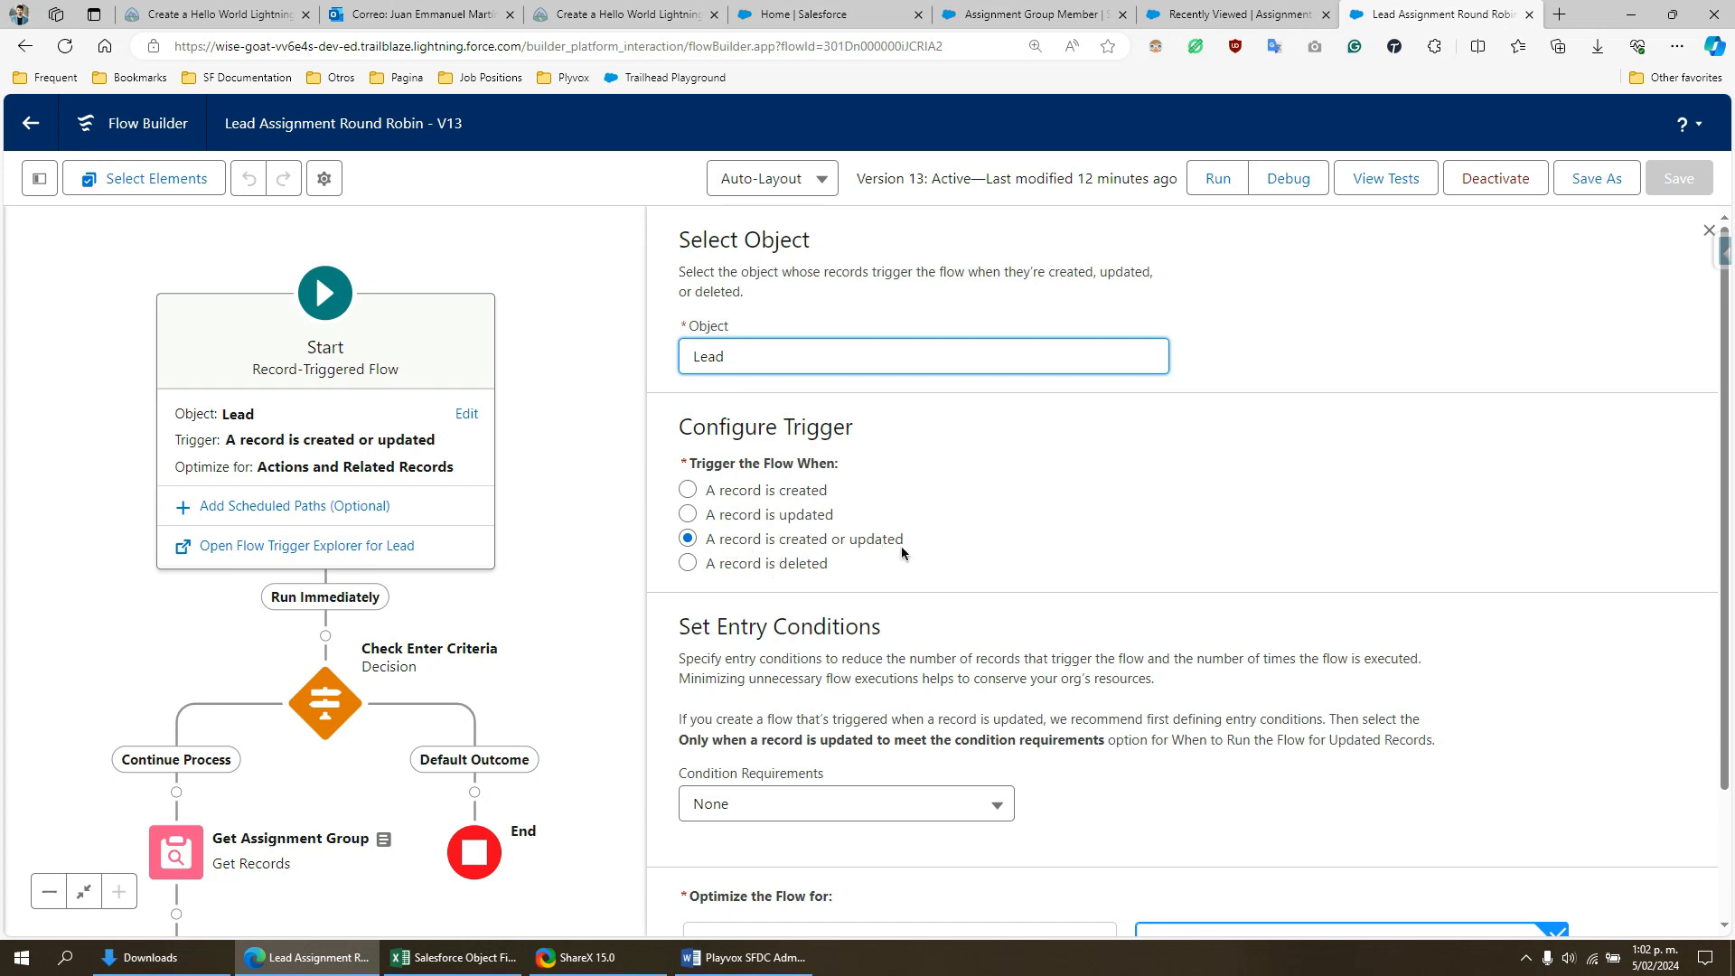
{"action": "left_click_drag", "start_coordinate": [1031, 587], "coordinate": [1028, 543]}
{"action": "scroll", "coordinate": [1044, 553], "scroll_direction": "down", "scroll_amount": 2}
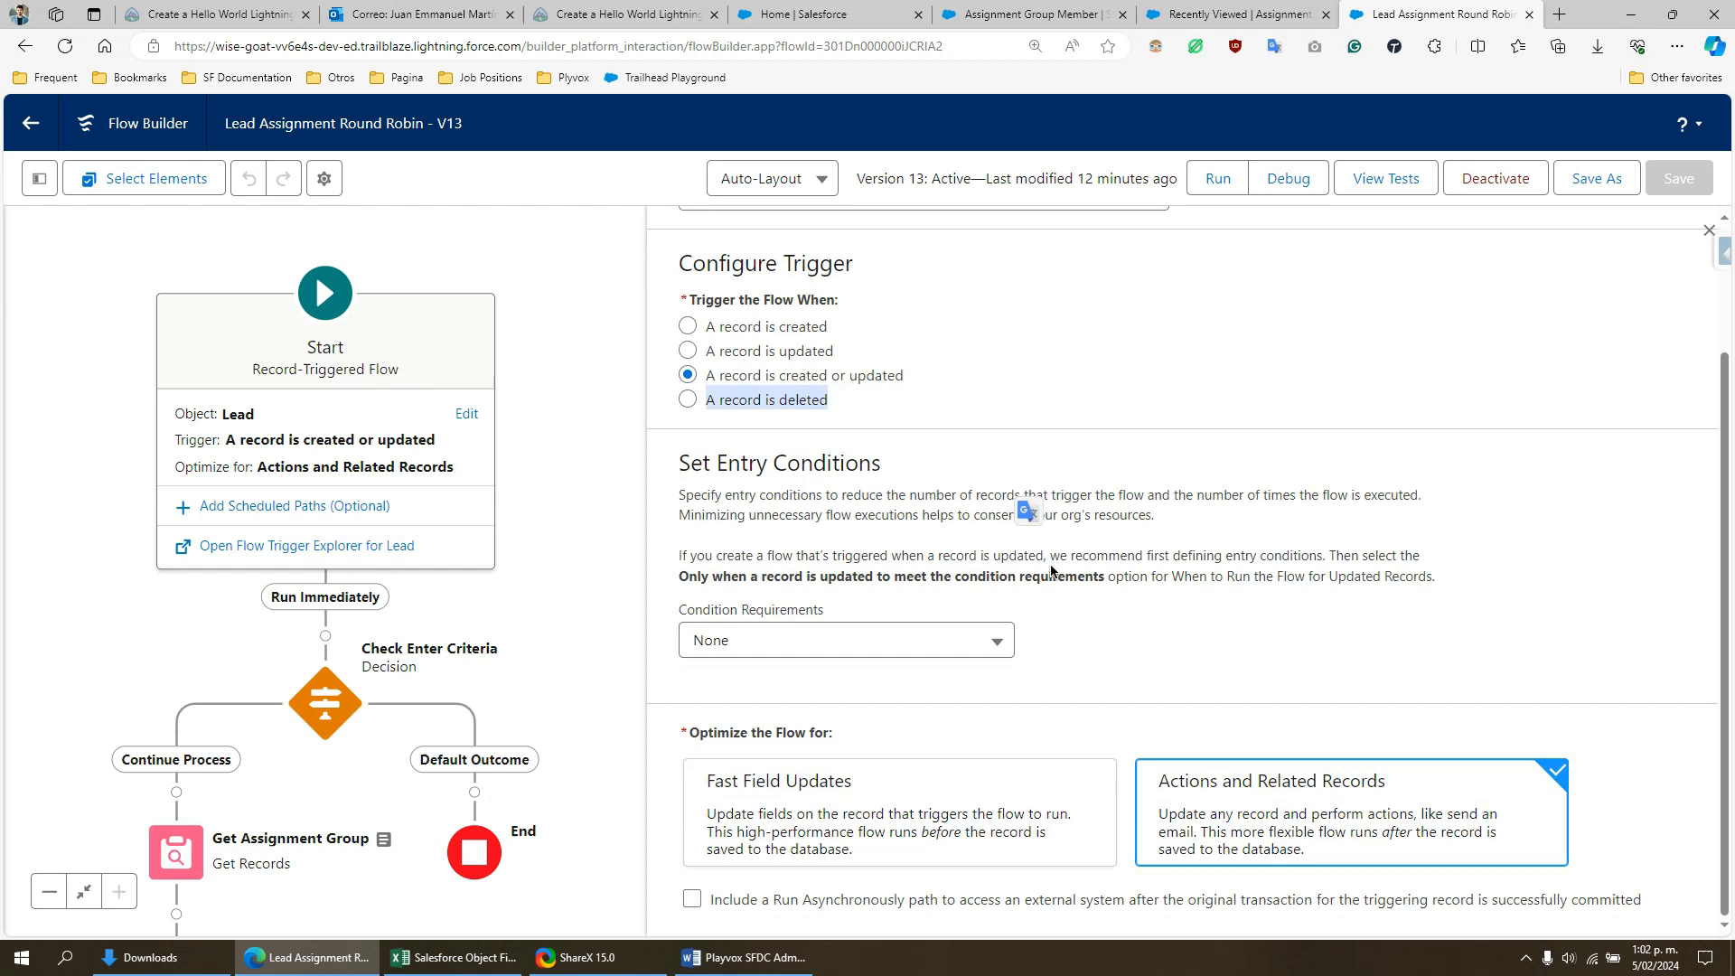
{"action": "left_click", "coordinate": [1087, 608]}
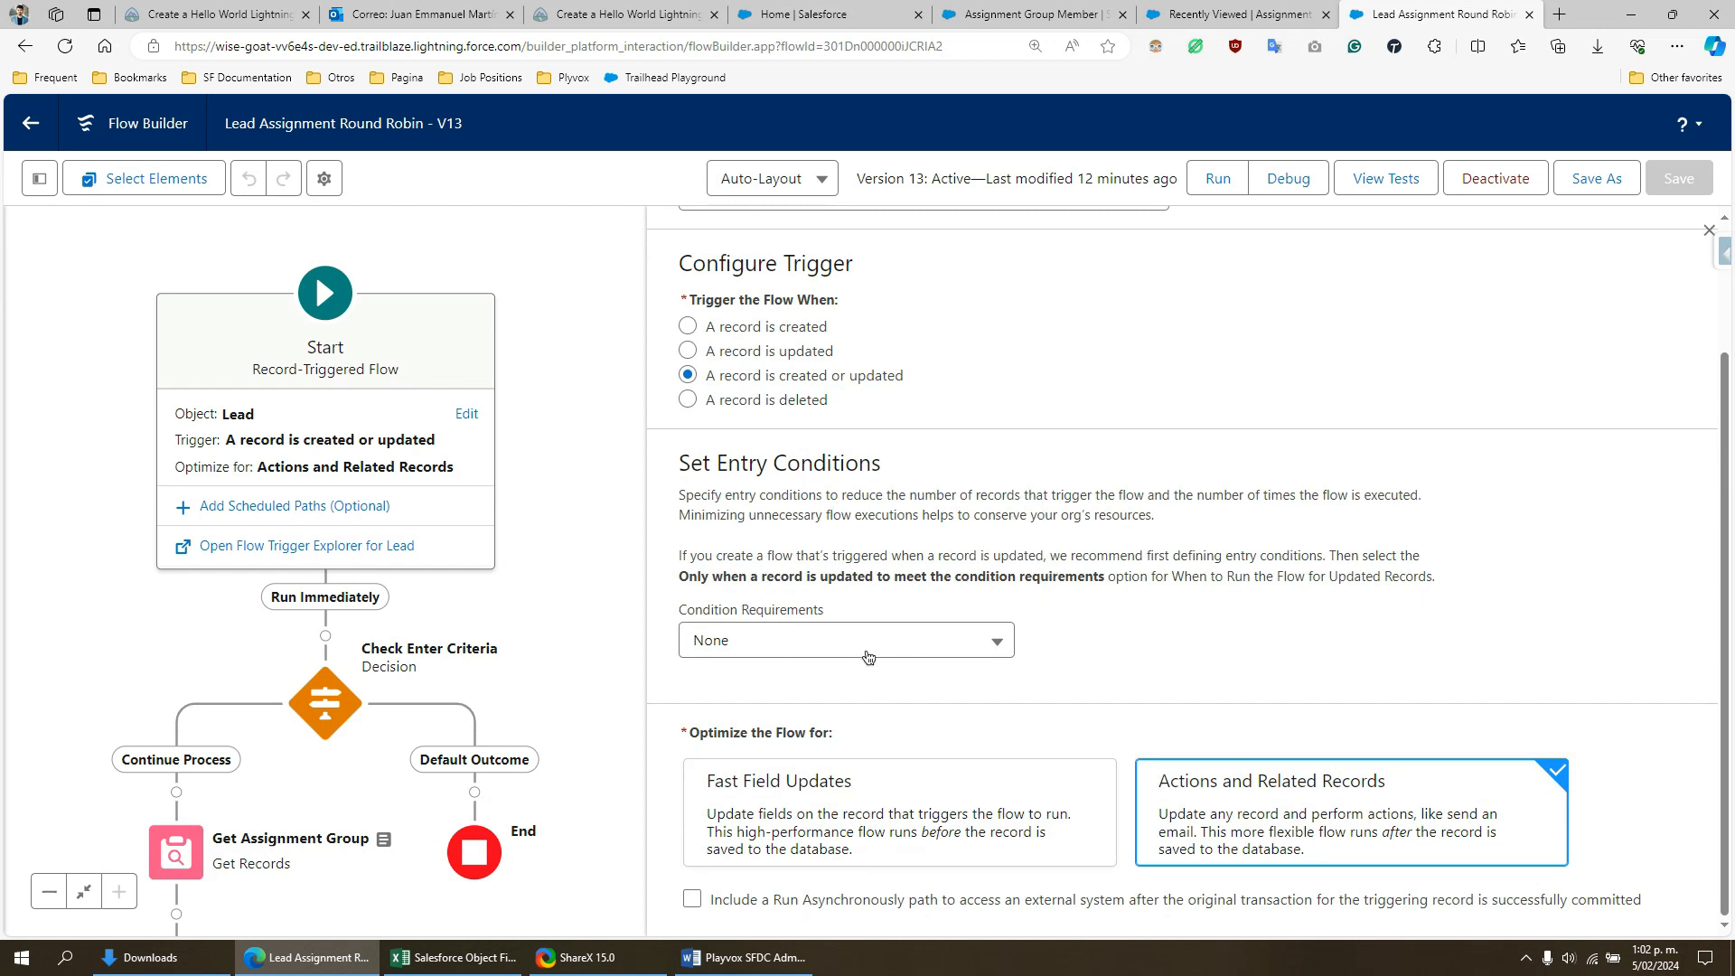
- Switch to the Word assessment document, highlight the two lead qualification criteria, and return to the flow in the browser
{"action": "left_click", "coordinate": [709, 958]}
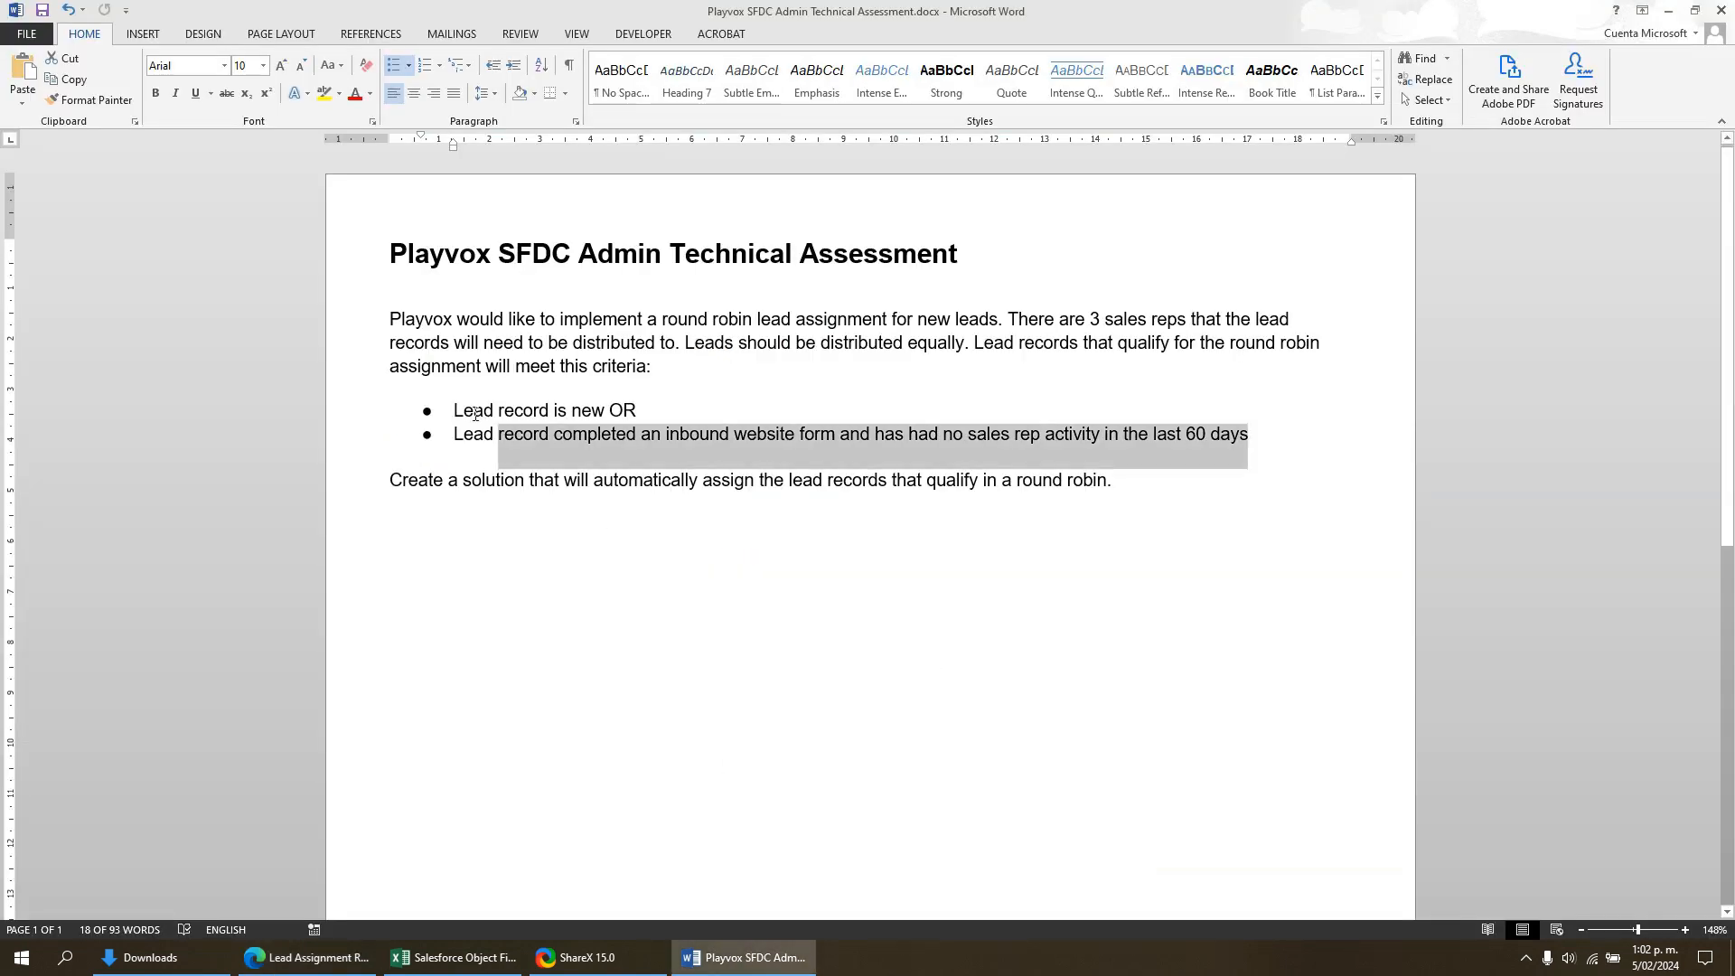
{"action": "left_click_drag", "start_coordinate": [455, 411], "coordinate": [639, 439]}
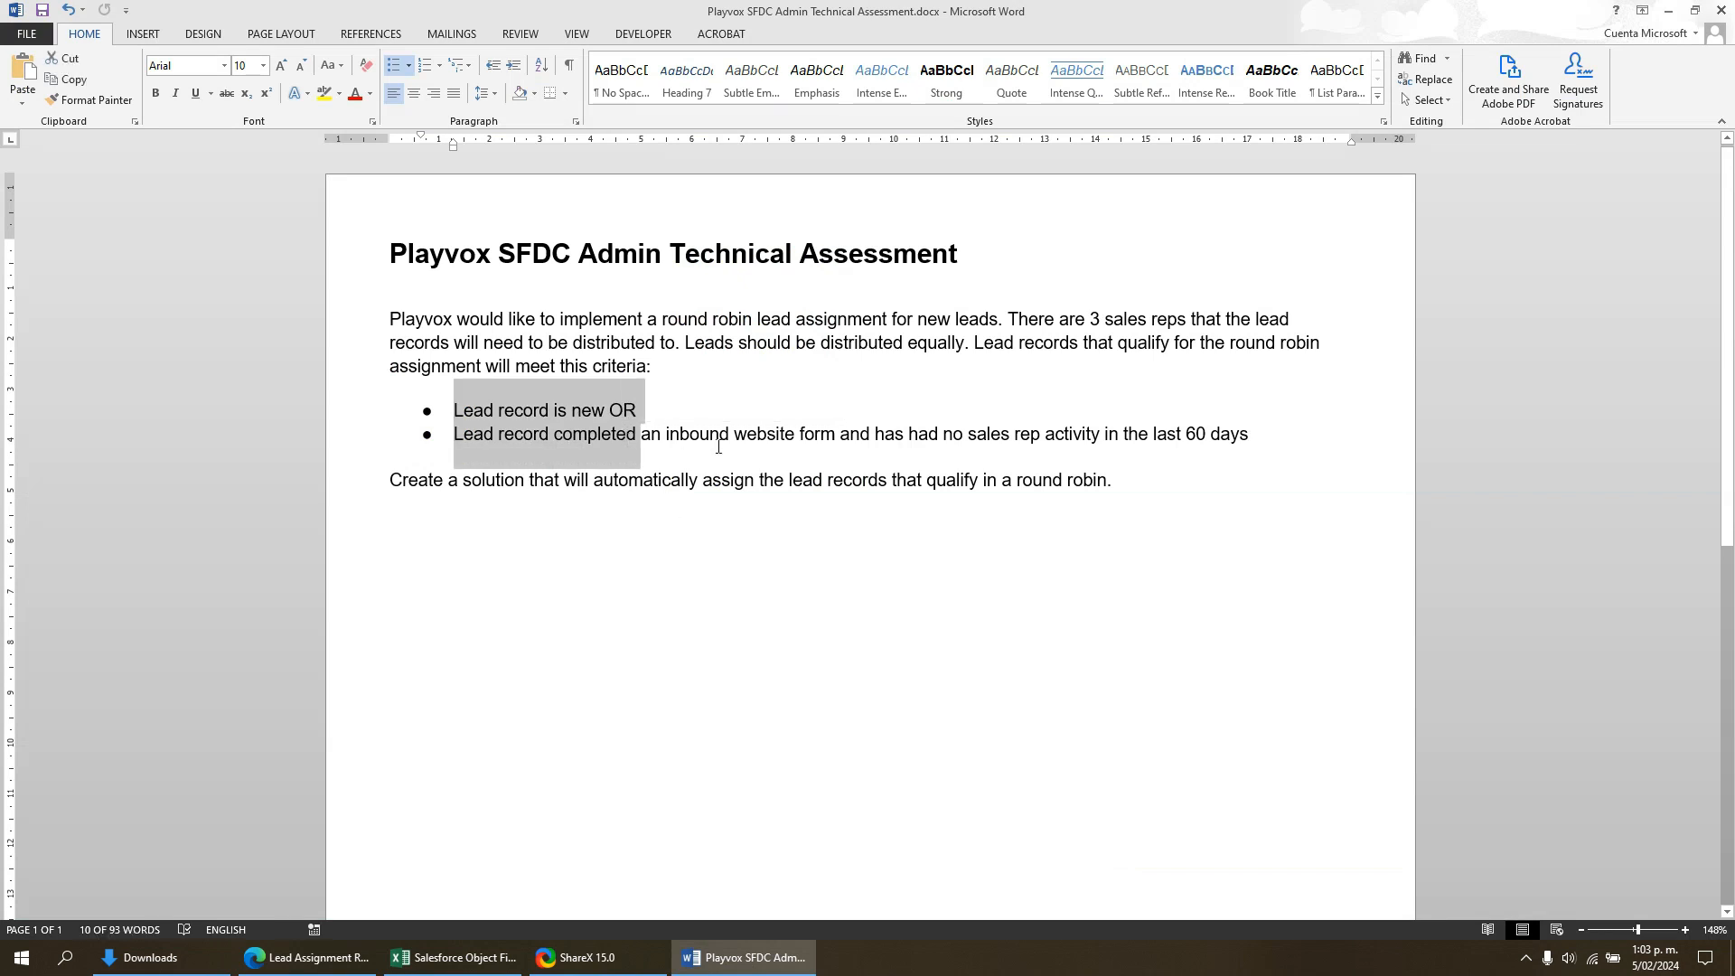
{"action": "left_click_drag", "start_coordinate": [1267, 434], "coordinate": [454, 411]}
{"action": "left_click", "coordinate": [711, 958]}
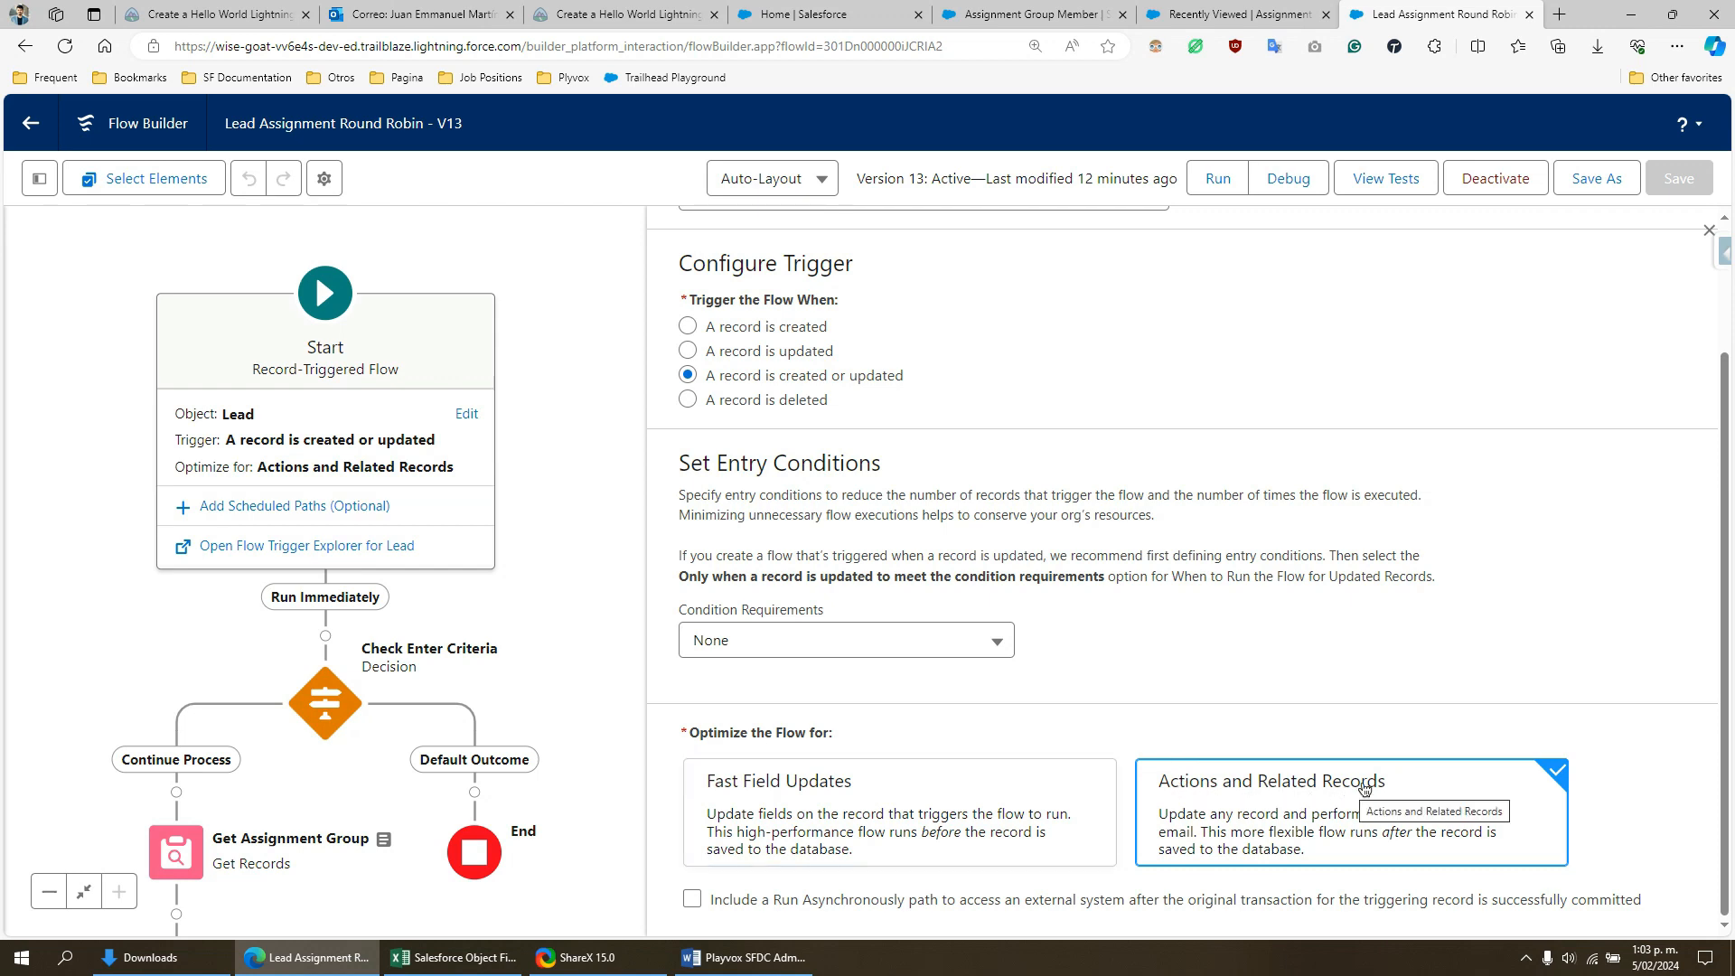
- Look through the flow's elements down to the Notify New Lead Assignment action and back up to the decision
{"action": "scroll", "coordinate": [570, 786], "scroll_direction": "down", "scroll_amount": 6}
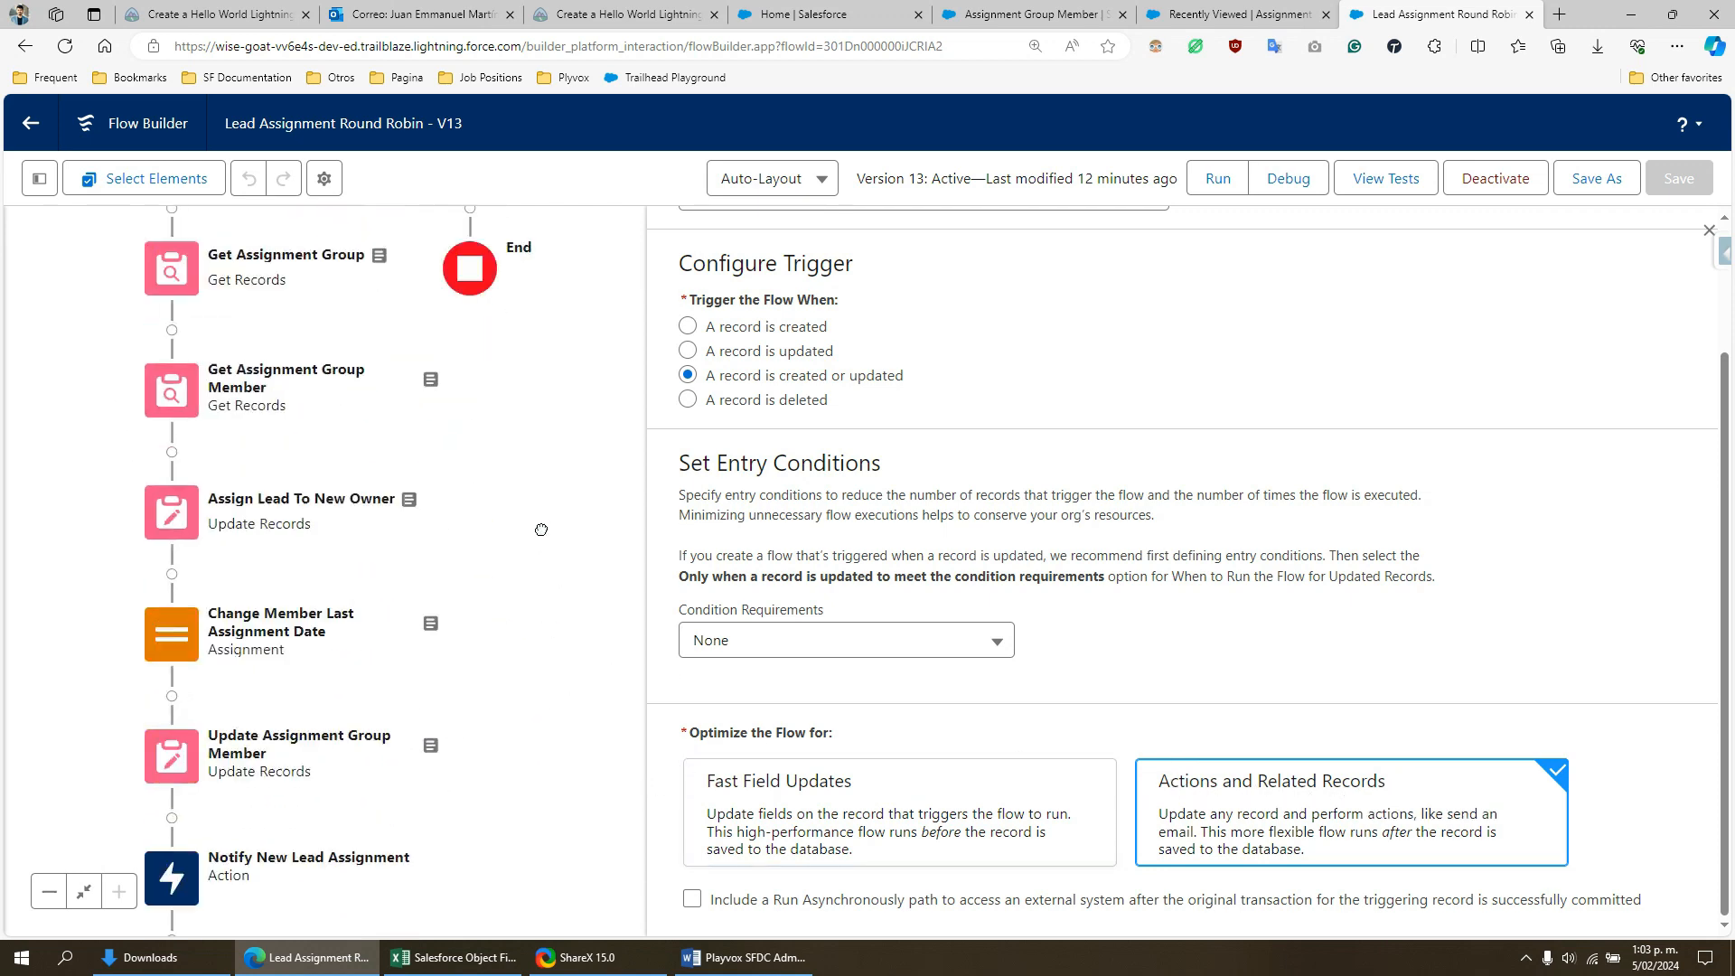
{"action": "scroll", "coordinate": [541, 529], "scroll_direction": "down", "scroll_amount": 1}
{"action": "left_click", "coordinate": [172, 754]}
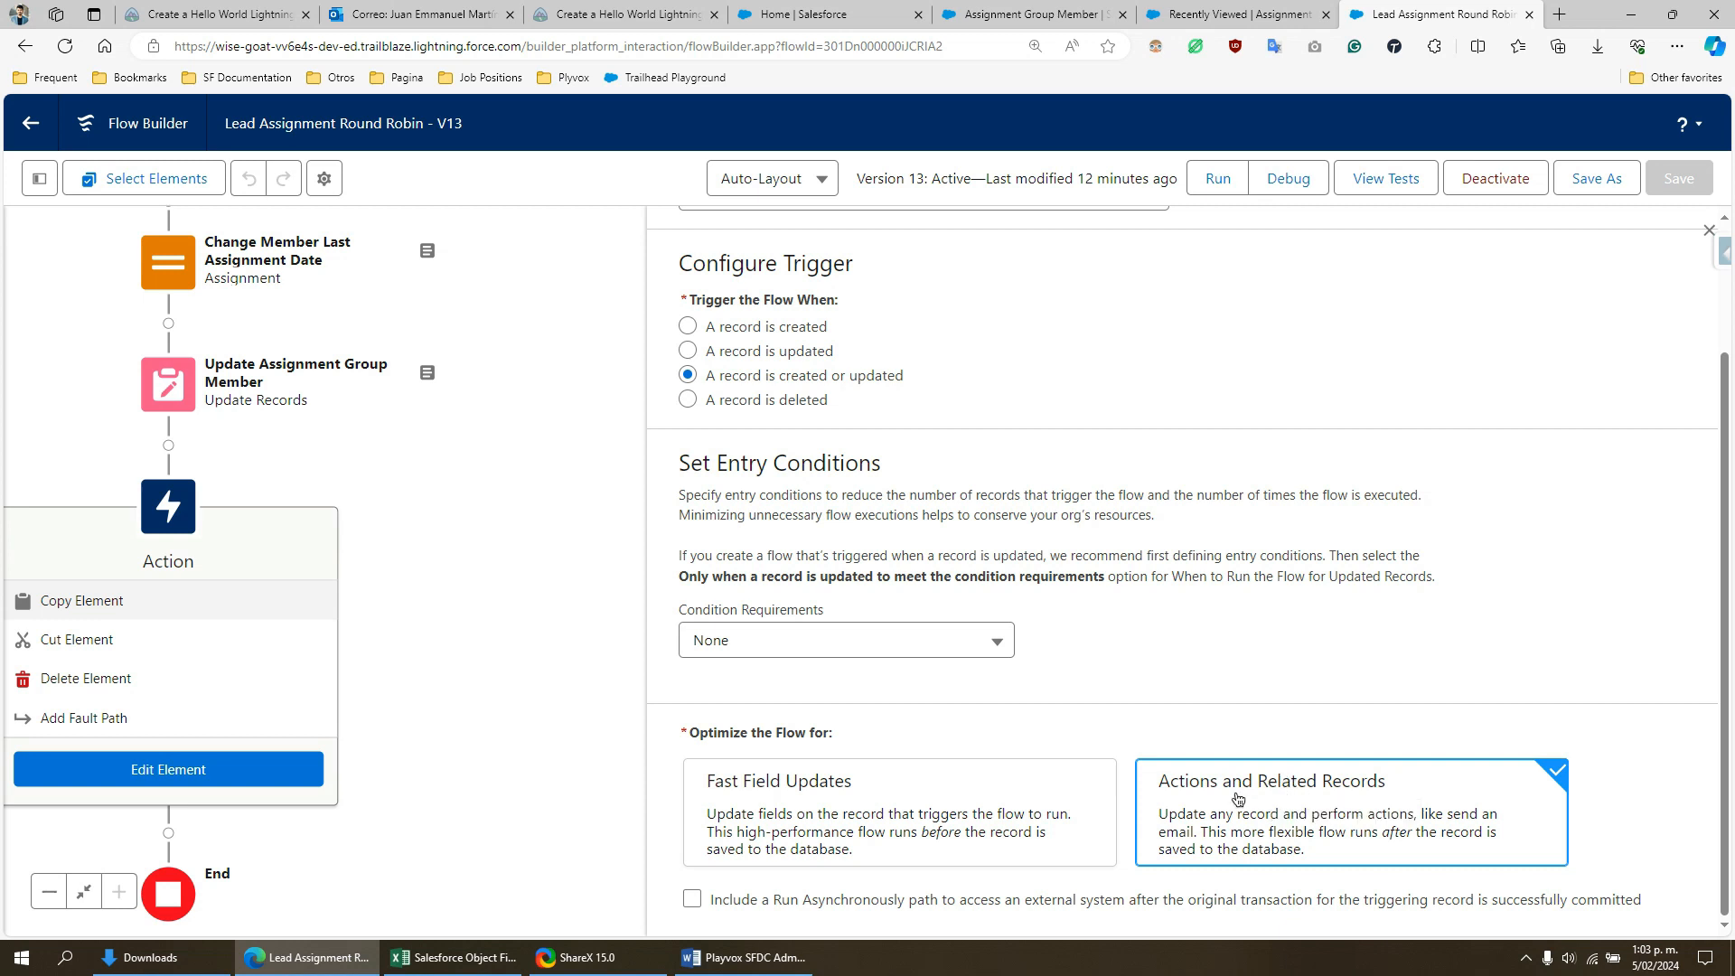
{"action": "left_click", "coordinate": [545, 547]}
{"action": "scroll", "coordinate": [540, 670], "scroll_direction": "up", "scroll_amount": 3}
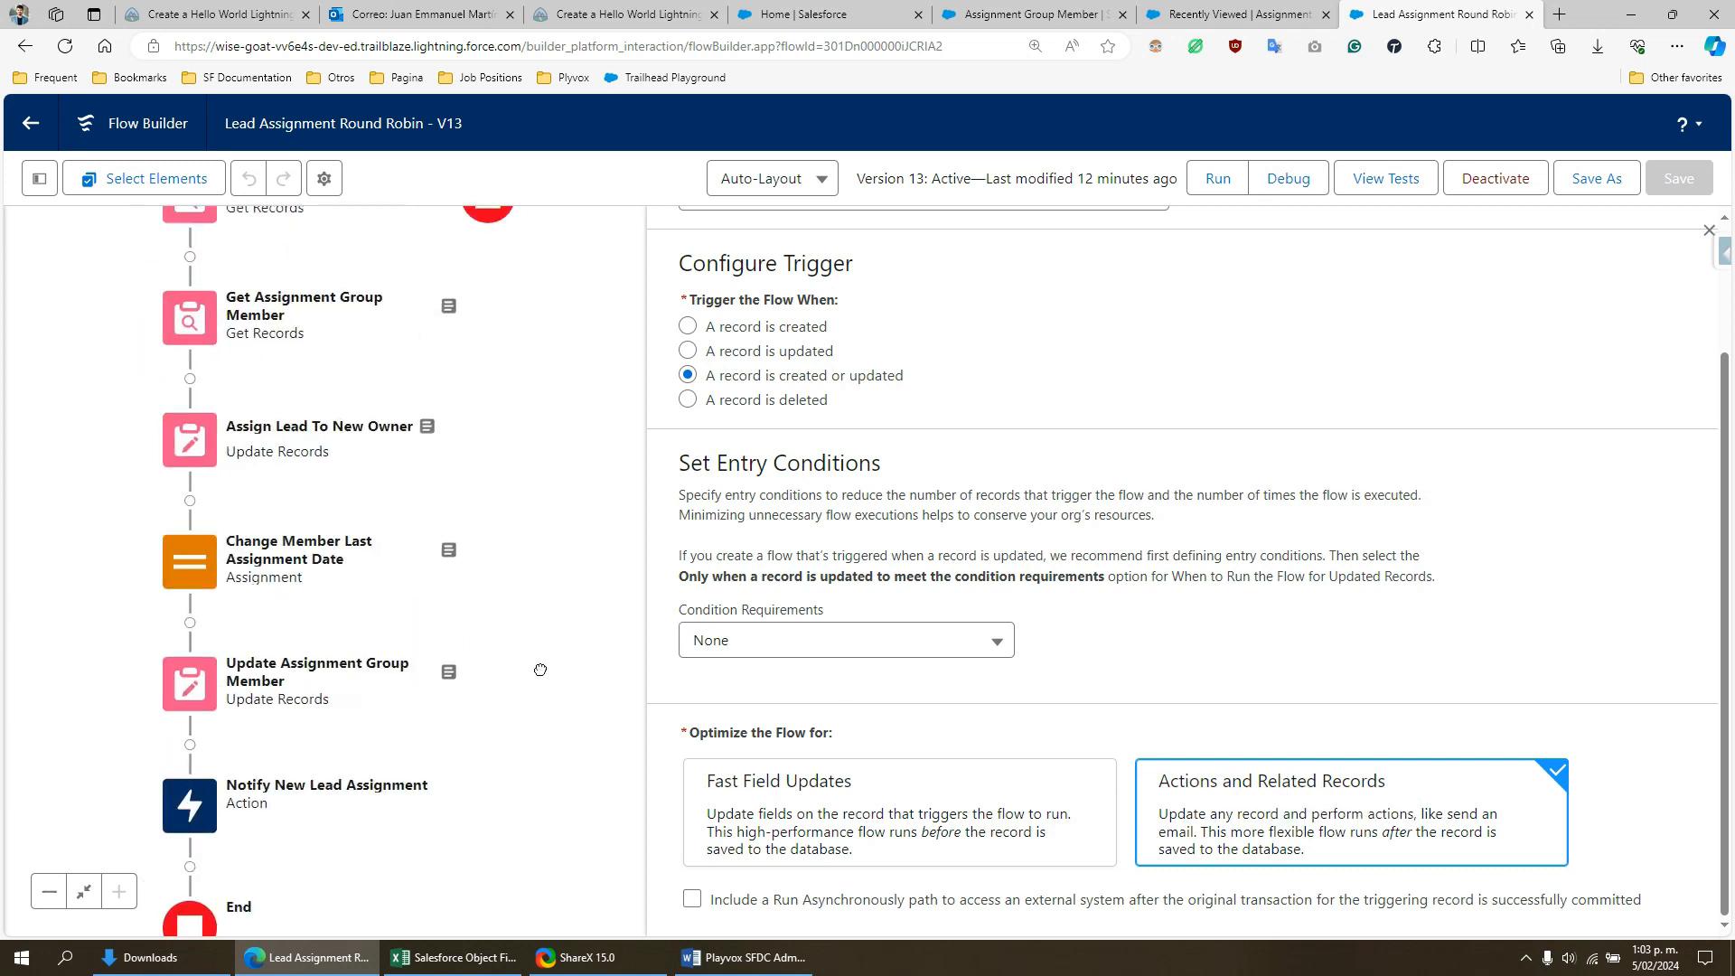
{"action": "scroll", "coordinate": [531, 391], "scroll_direction": "up", "scroll_amount": 4}
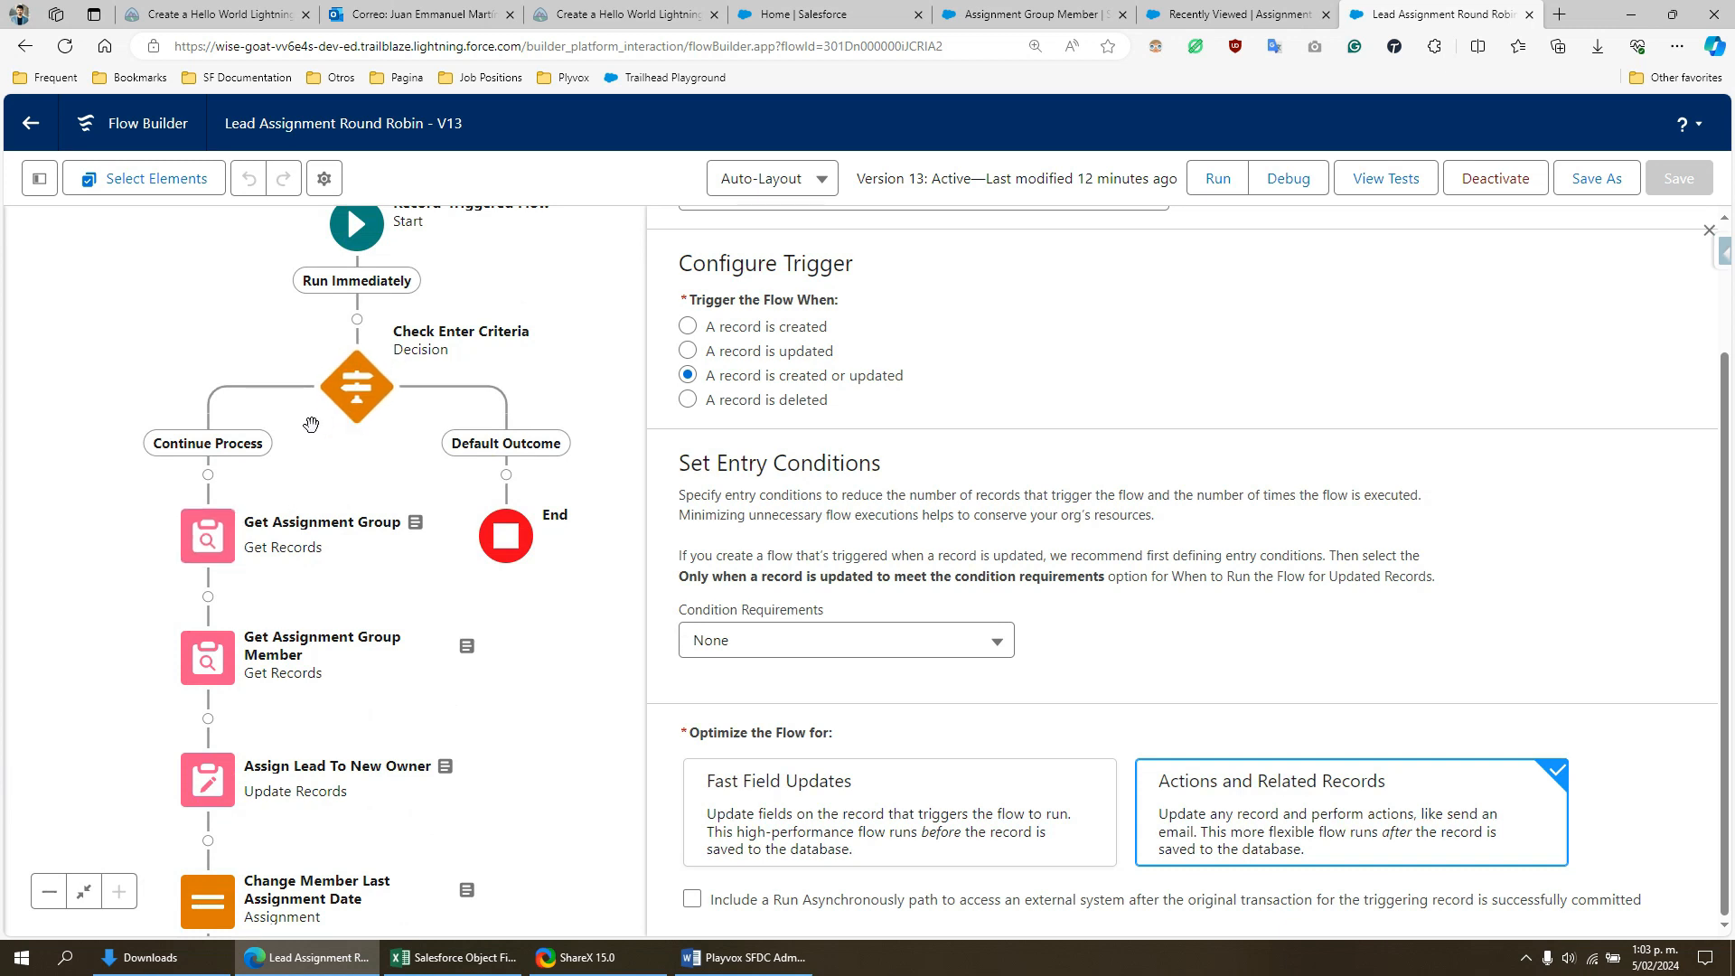
- Open the Check Enter Criteria decision, review the Continue Process outcome's conditions and condition logic, and close it without changes
{"action": "left_click", "coordinate": [204, 544]}
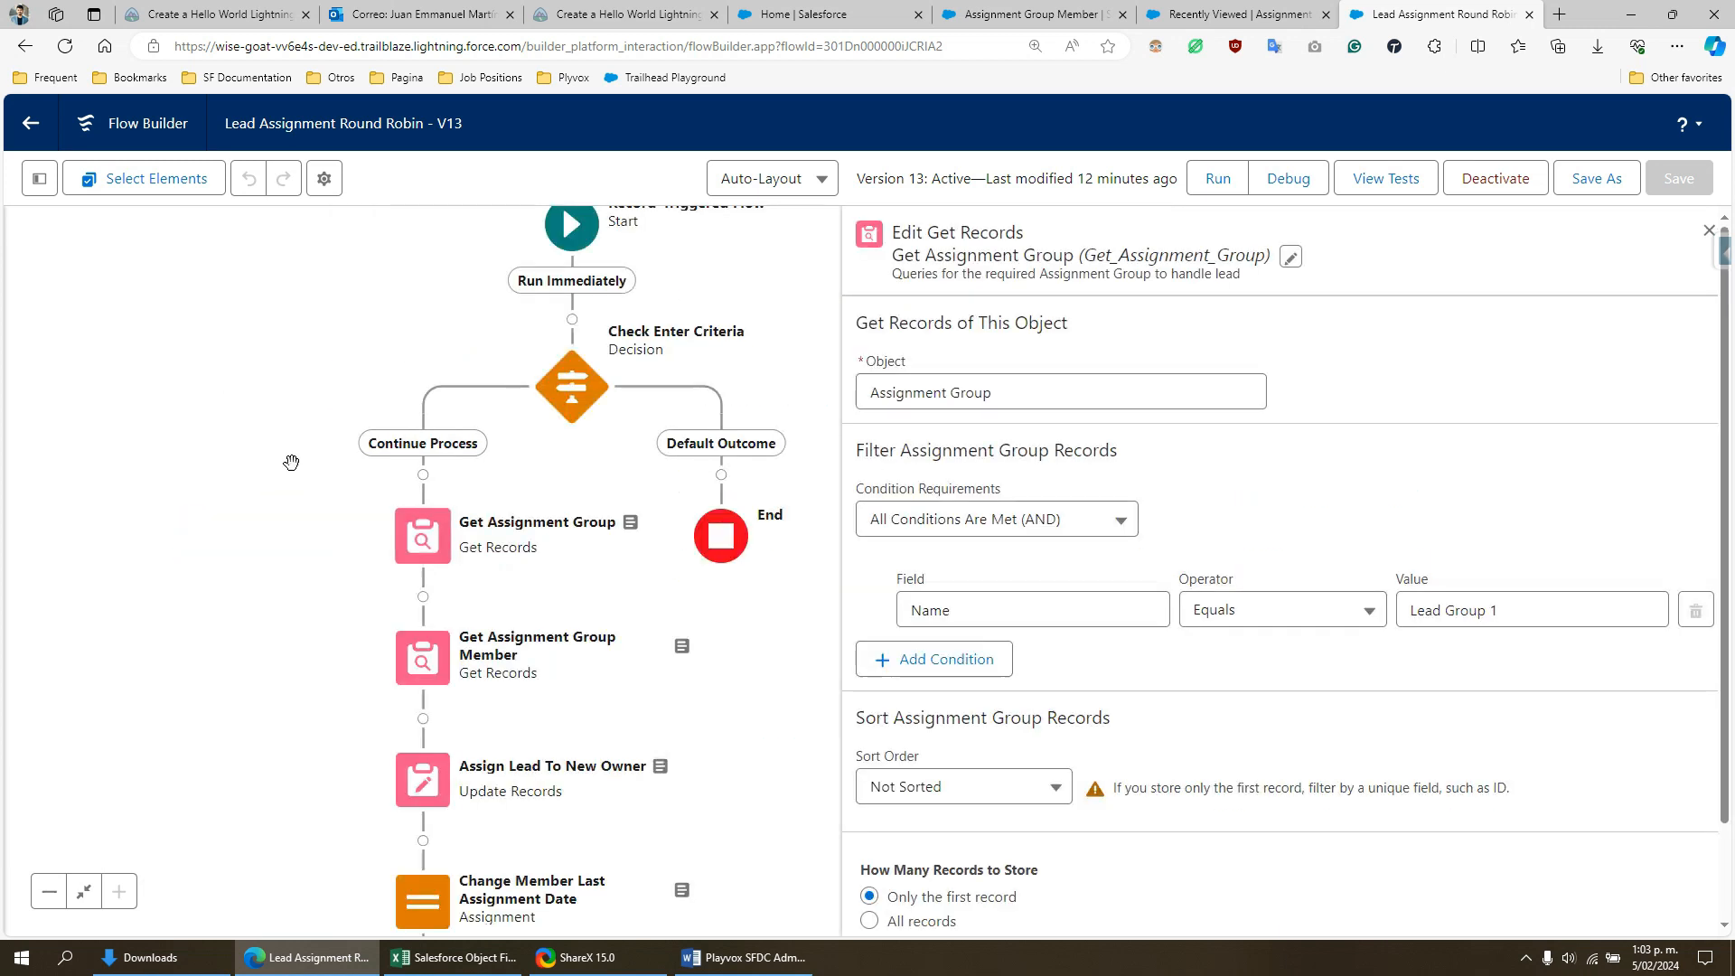
{"action": "left_click", "coordinate": [590, 396]}
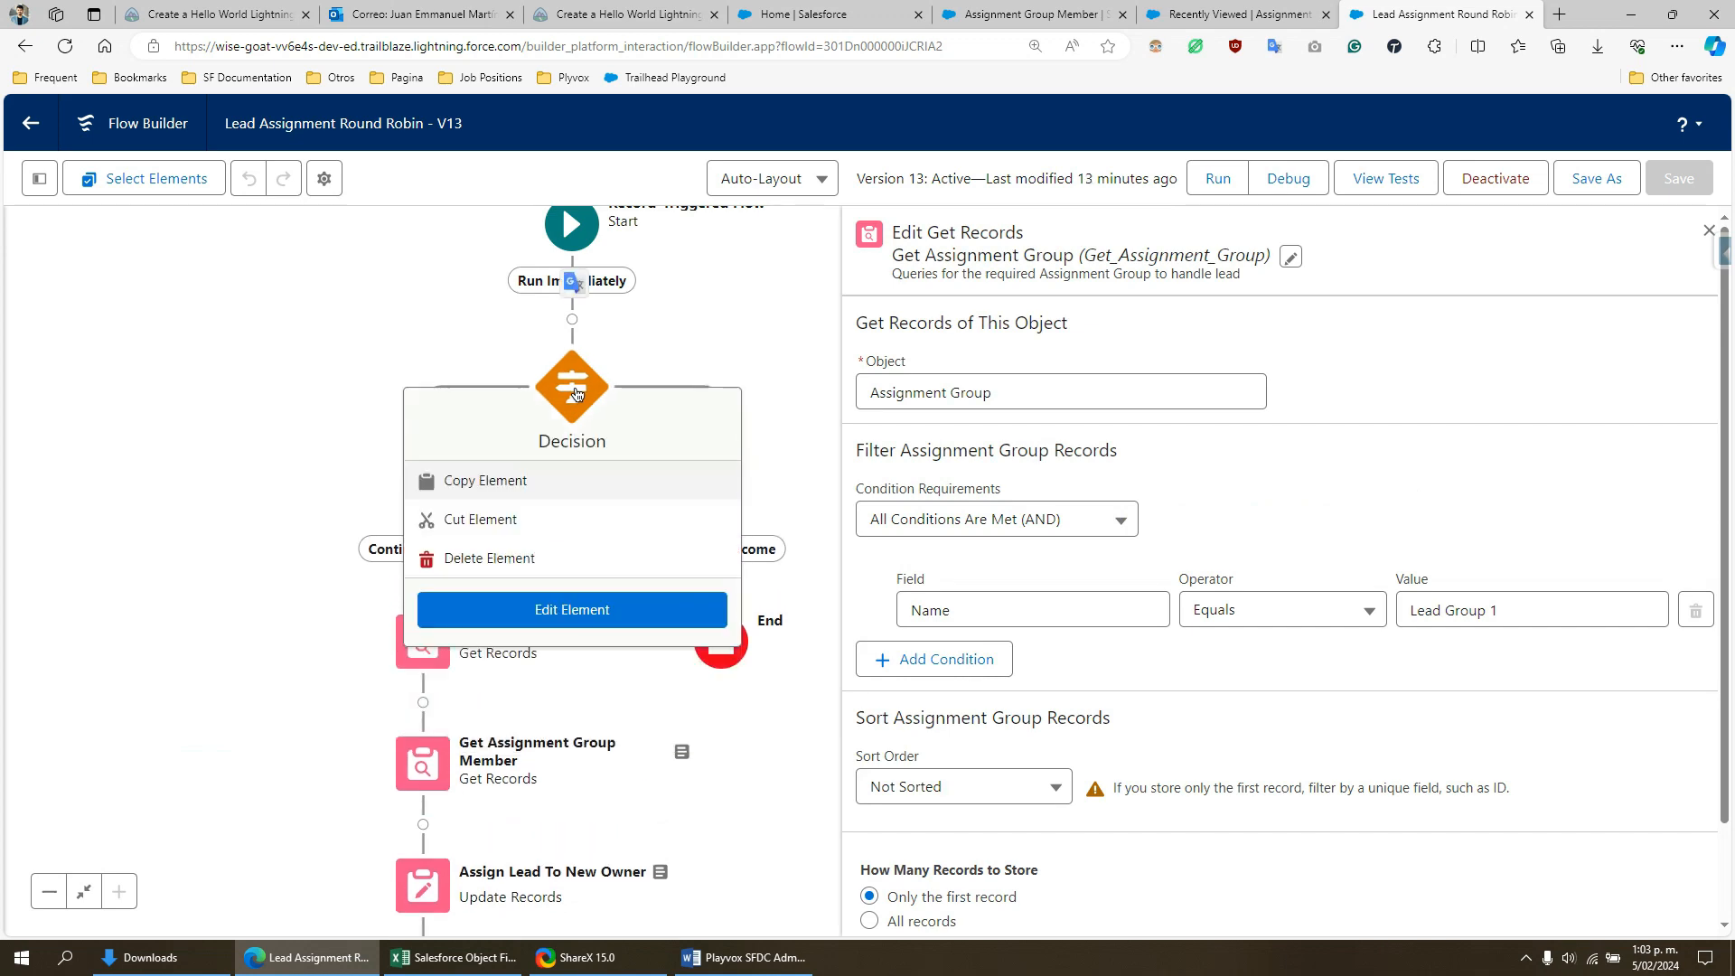
{"action": "double_click", "coordinate": [590, 387]}
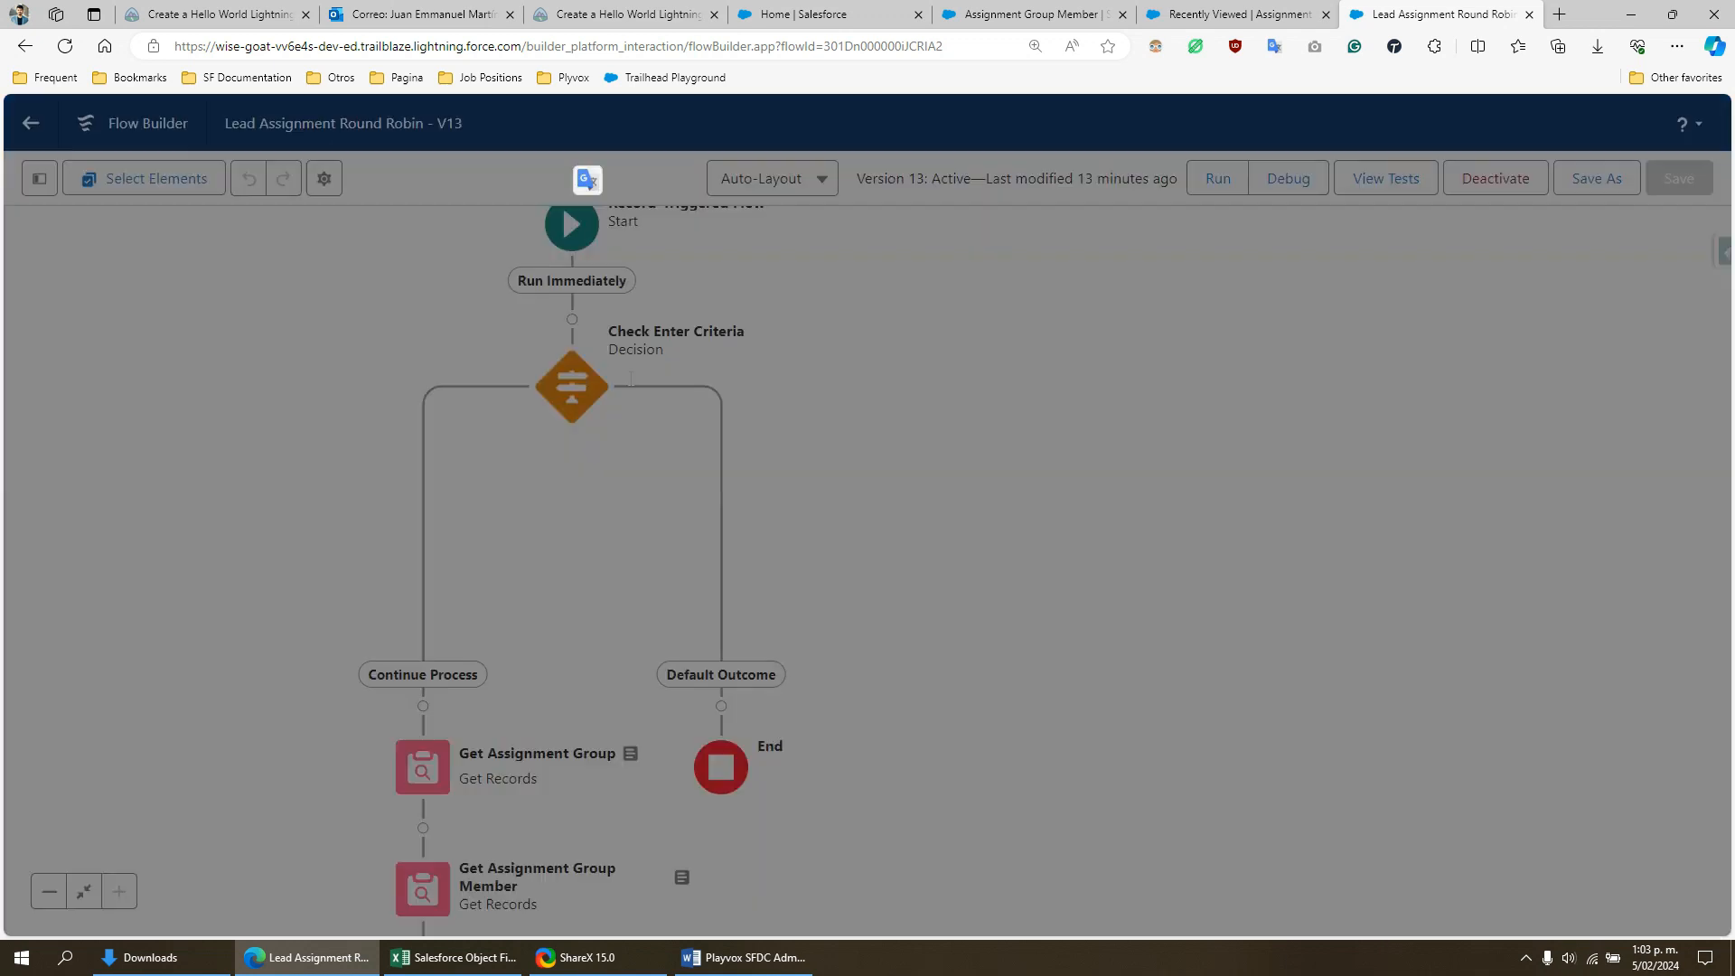
{"action": "scroll", "coordinate": [922, 449], "scroll_direction": "down", "scroll_amount": 2}
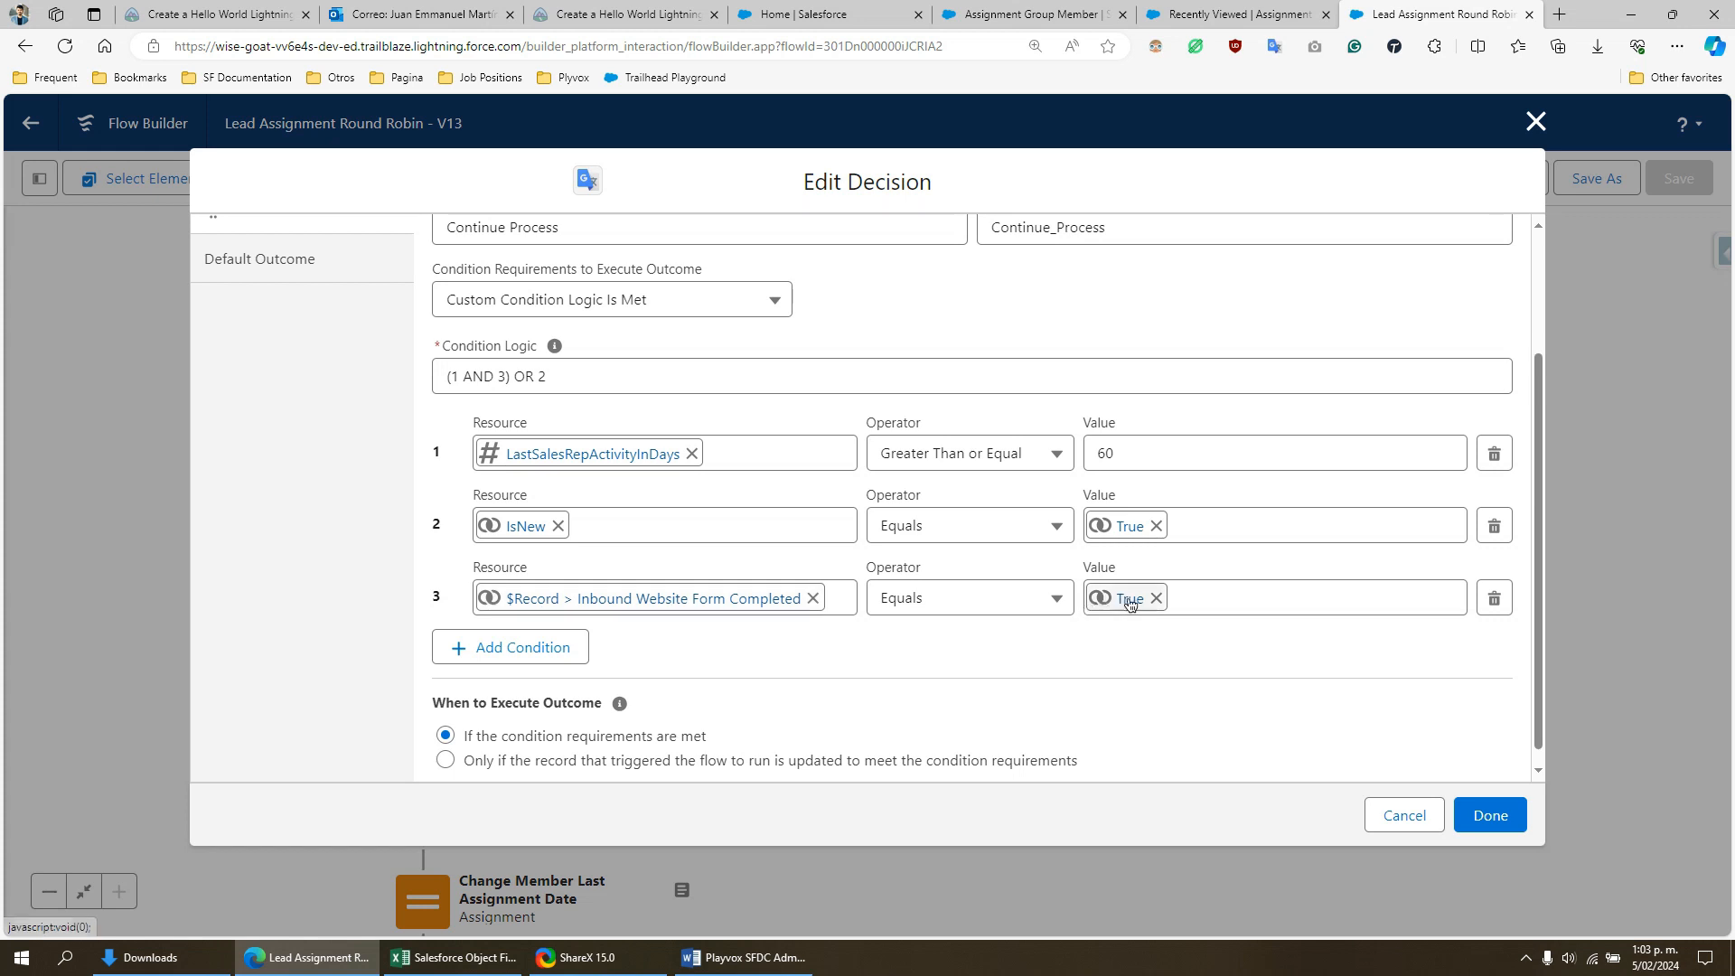
{"action": "scroll", "coordinate": [691, 499], "scroll_direction": "up", "scroll_amount": 2}
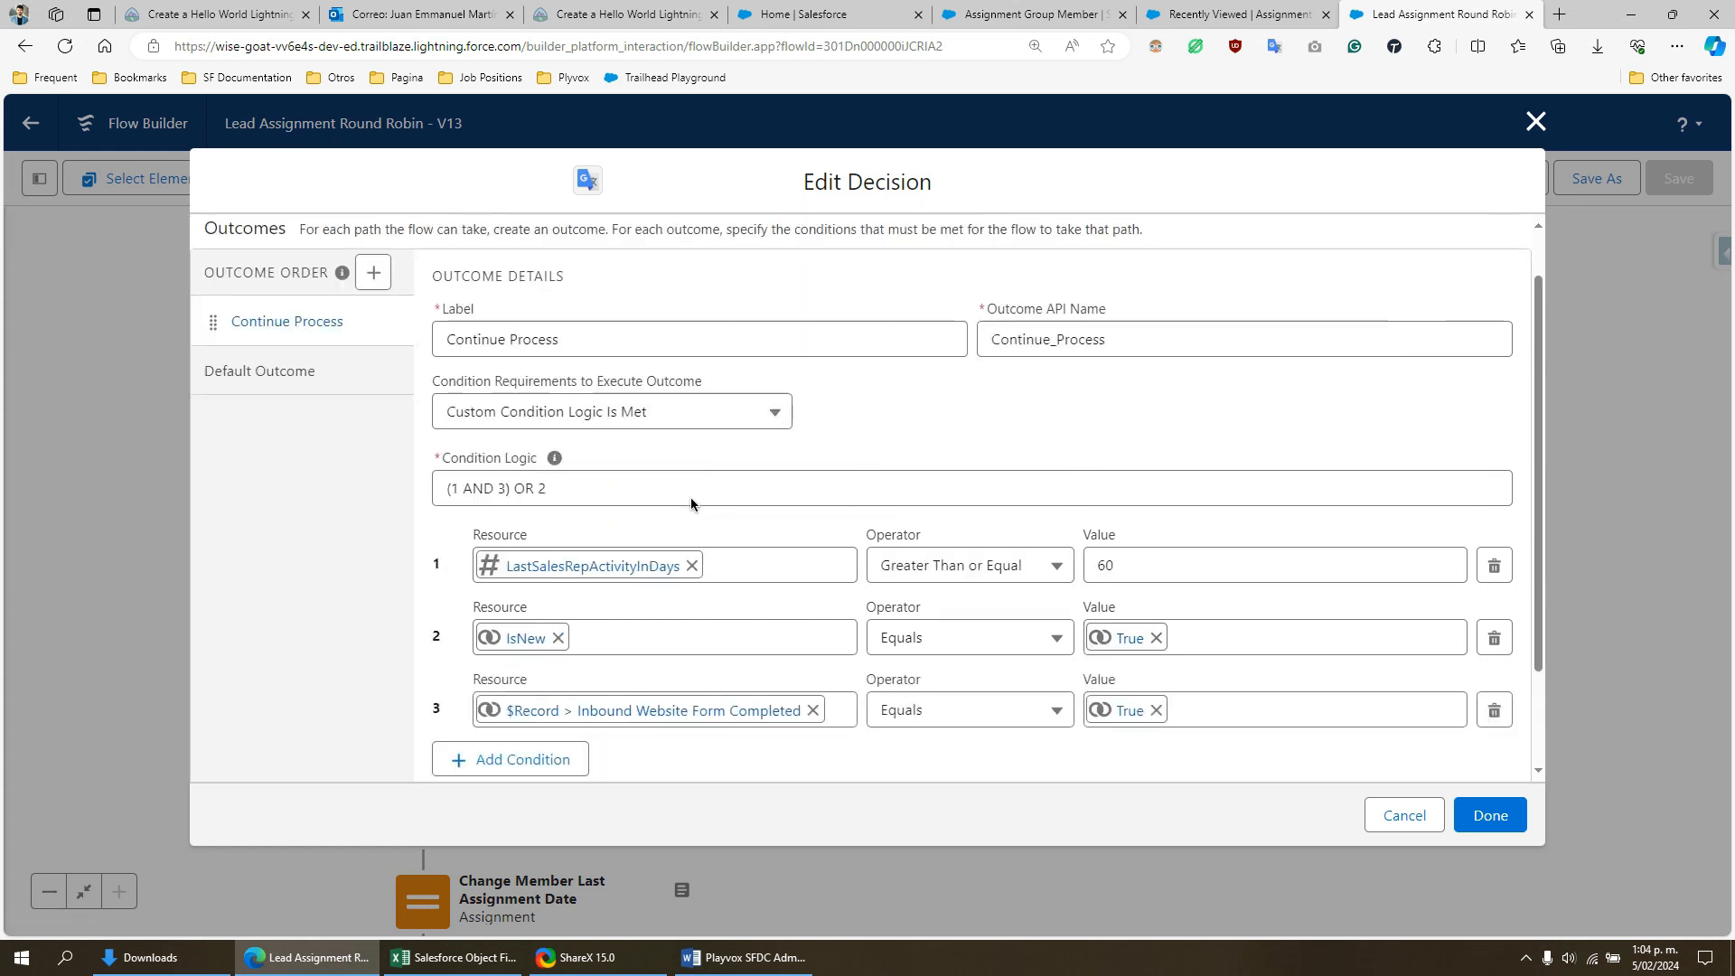
{"action": "scroll", "coordinate": [691, 504], "scroll_direction": "down", "scroll_amount": 2}
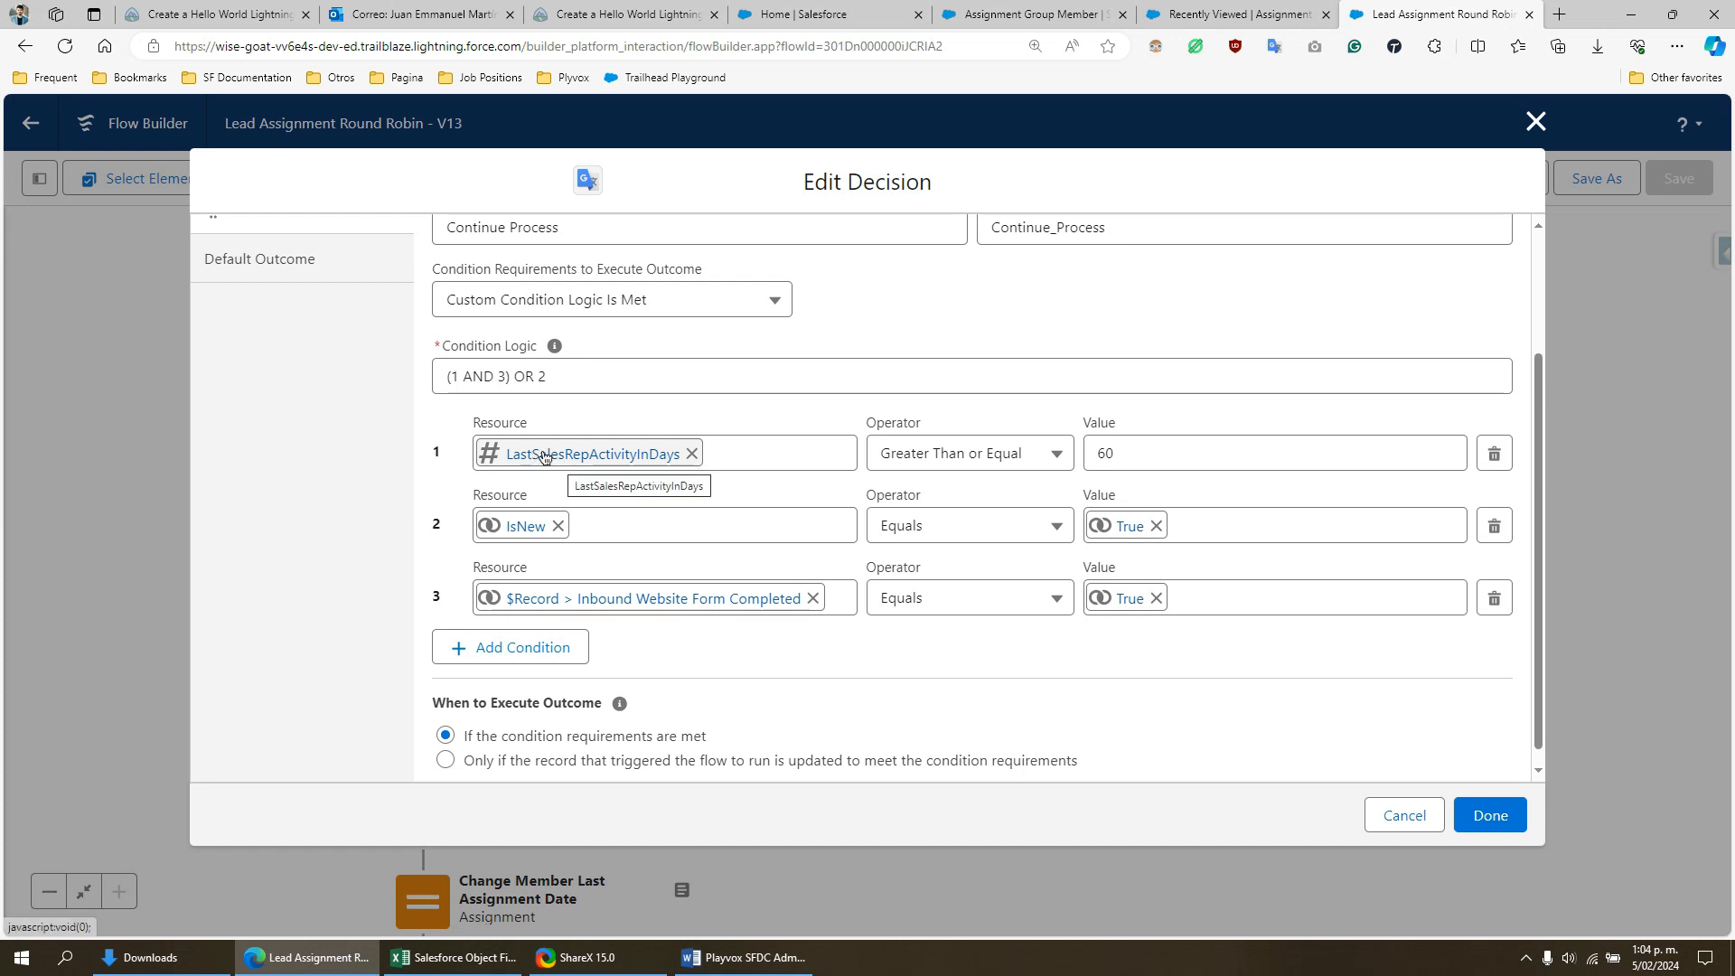
{"action": "left_click", "coordinate": [1534, 123]}
- Search the flow's resources for "last", open the LastSalesRepActivityInDays formula, and examine its NOW() and LastModifiedDate parts
{"action": "left_click", "coordinate": [38, 178]}
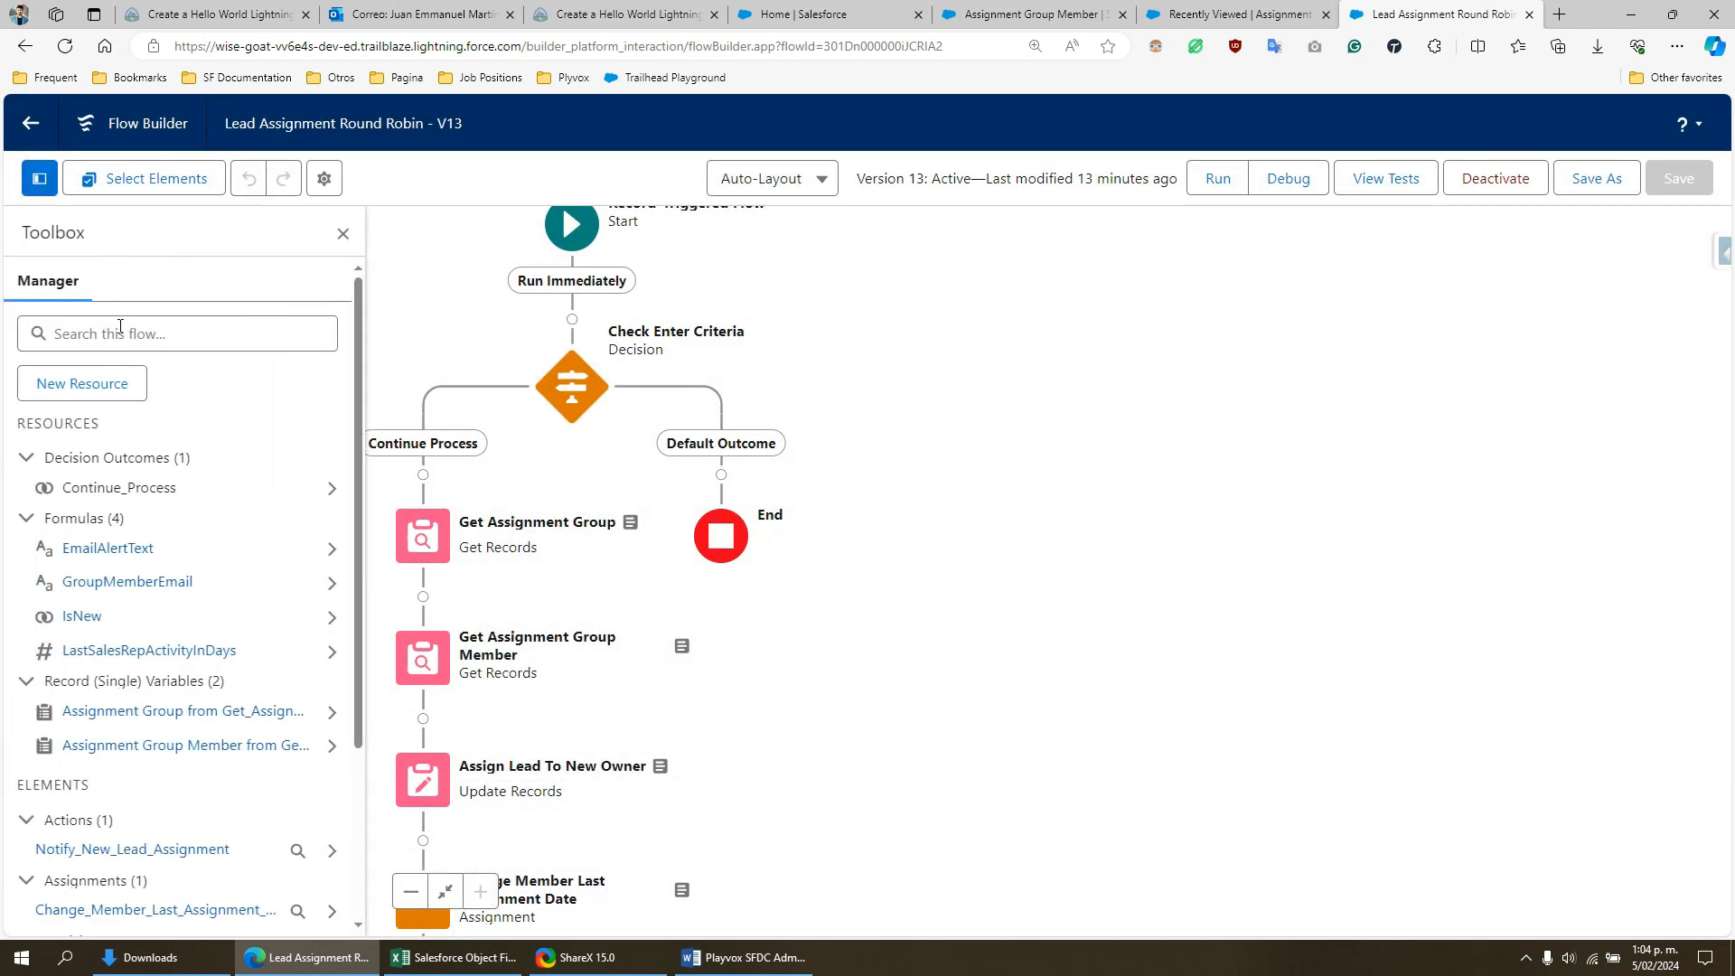
{"action": "left_click", "coordinate": [121, 333]}
{"action": "type", "text": "last"}
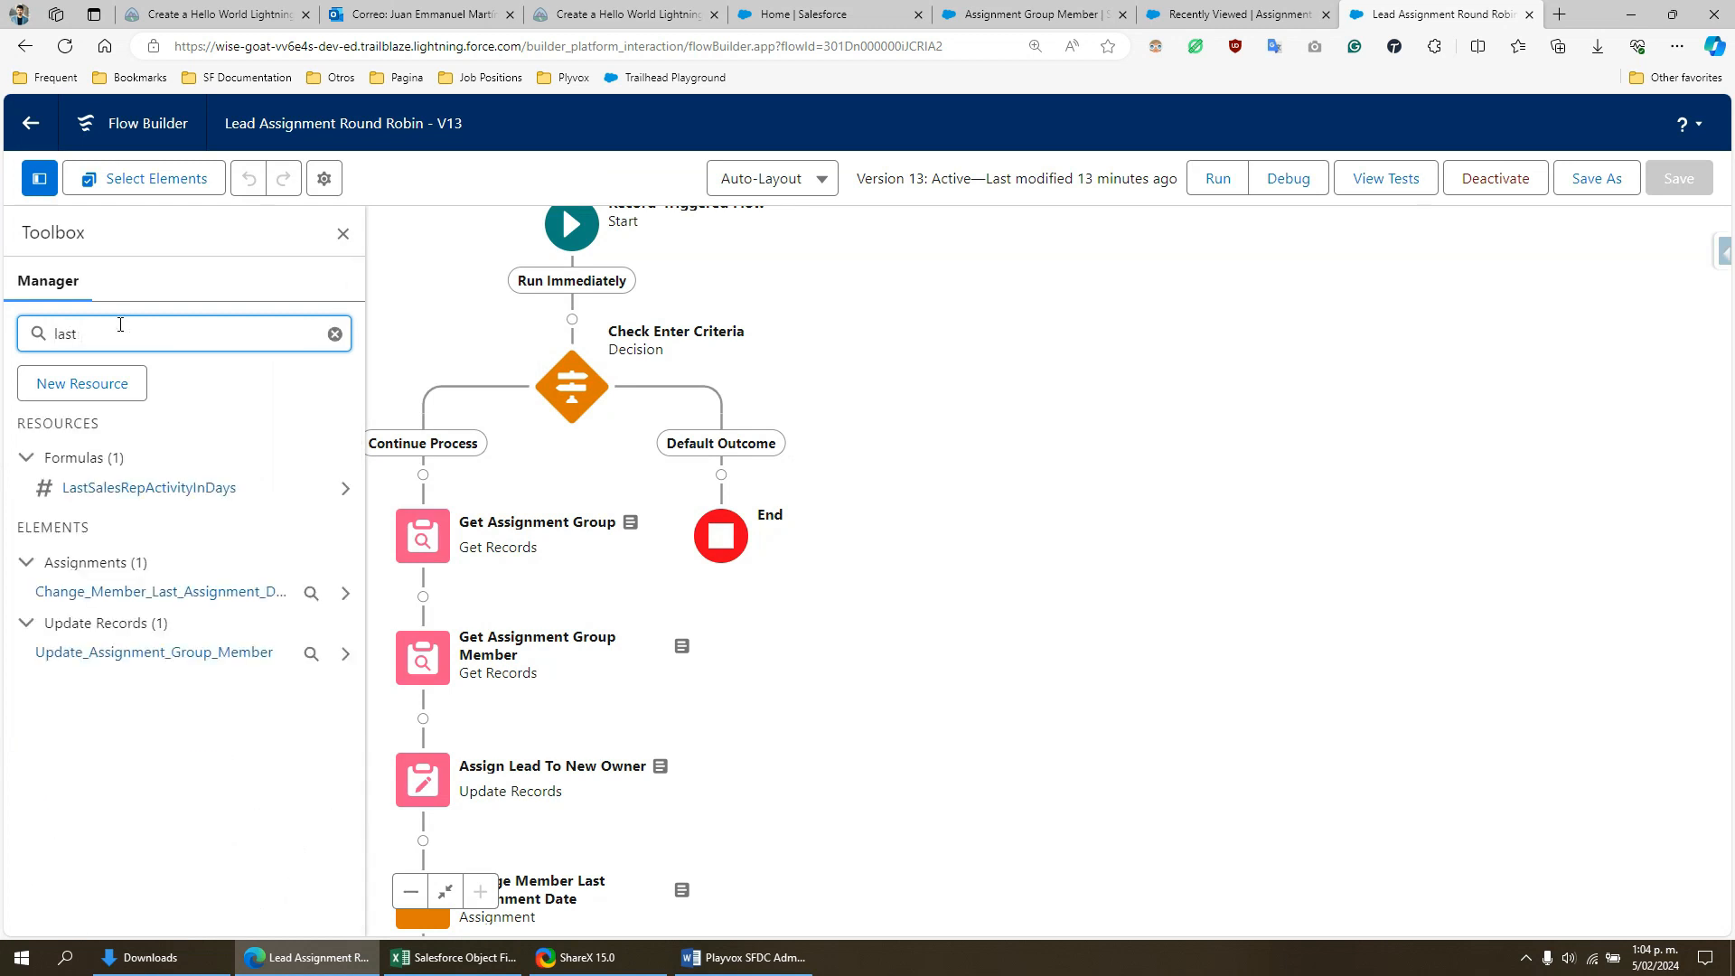
{"action": "left_click", "coordinate": [343, 488]}
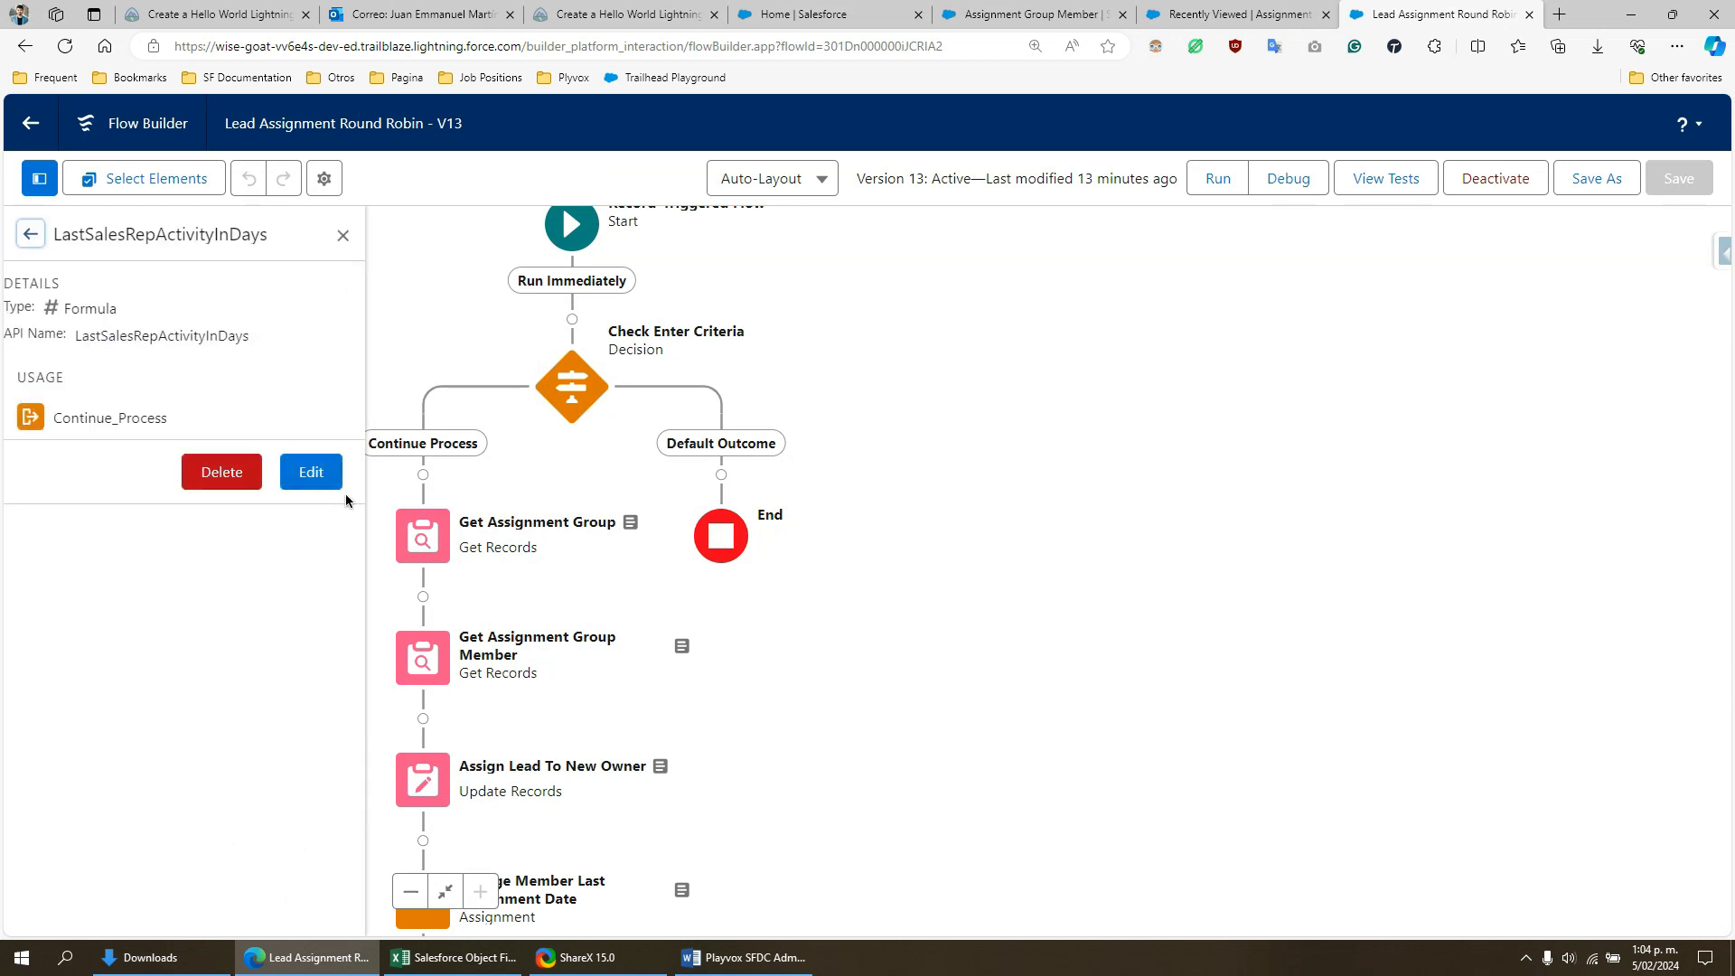
{"action": "left_click", "coordinate": [303, 468]}
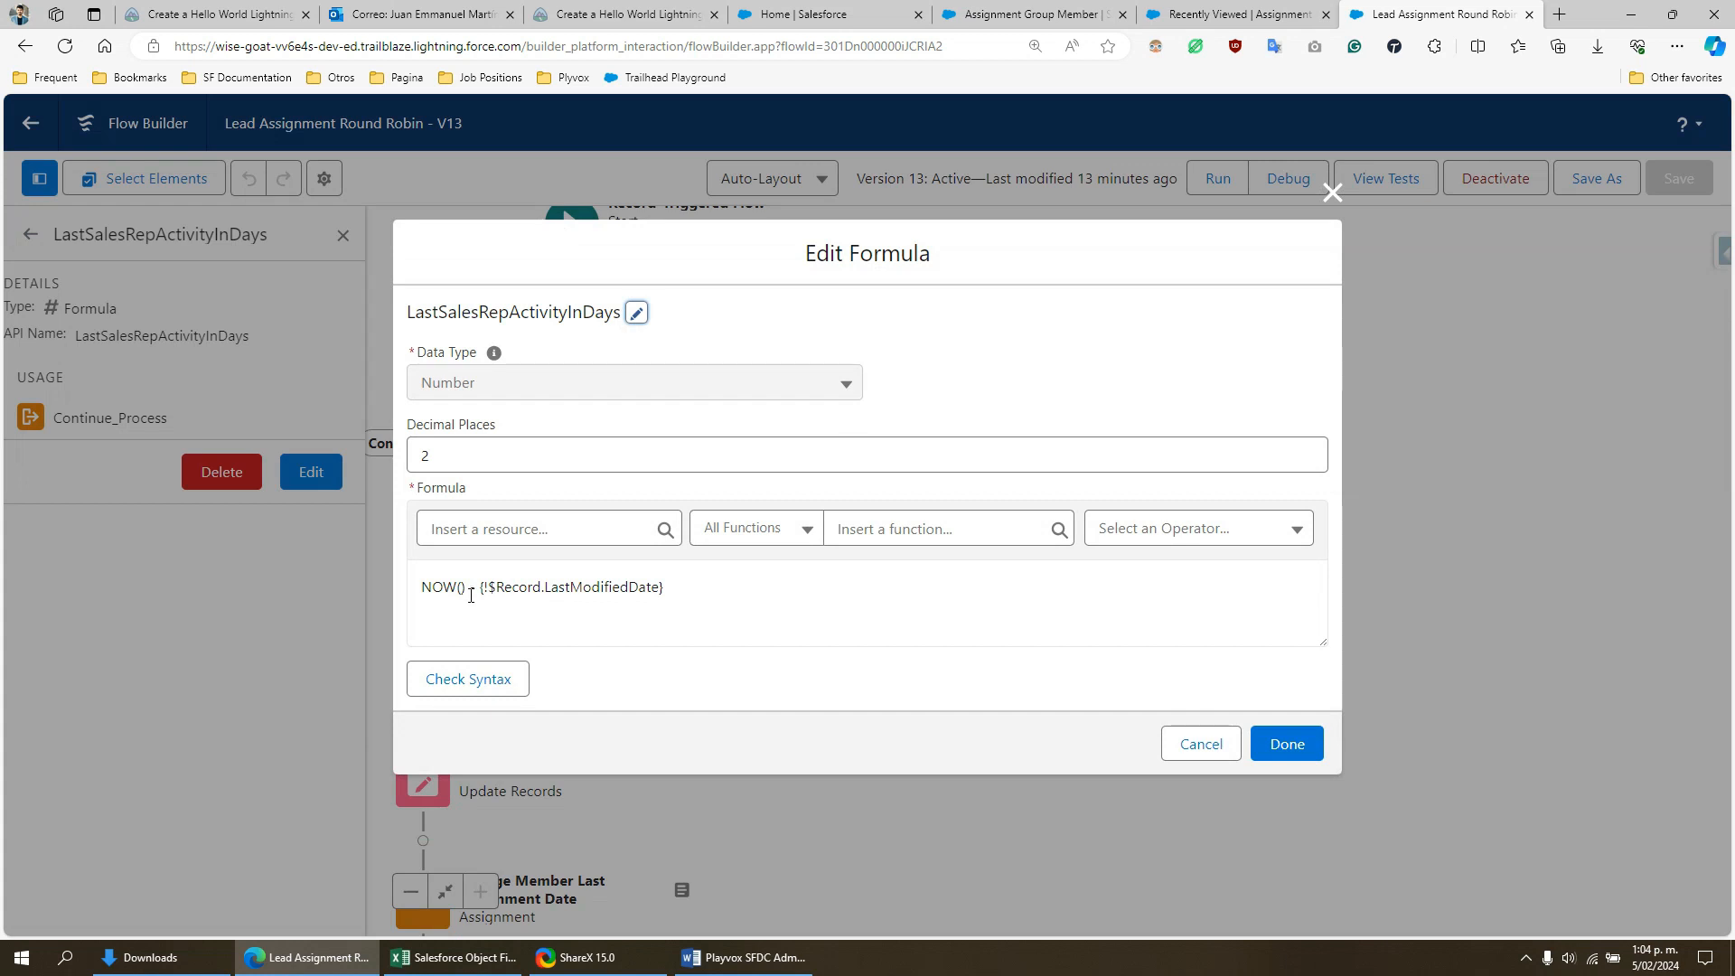
{"action": "left_click_drag", "start_coordinate": [467, 592], "coordinate": [420, 585]}
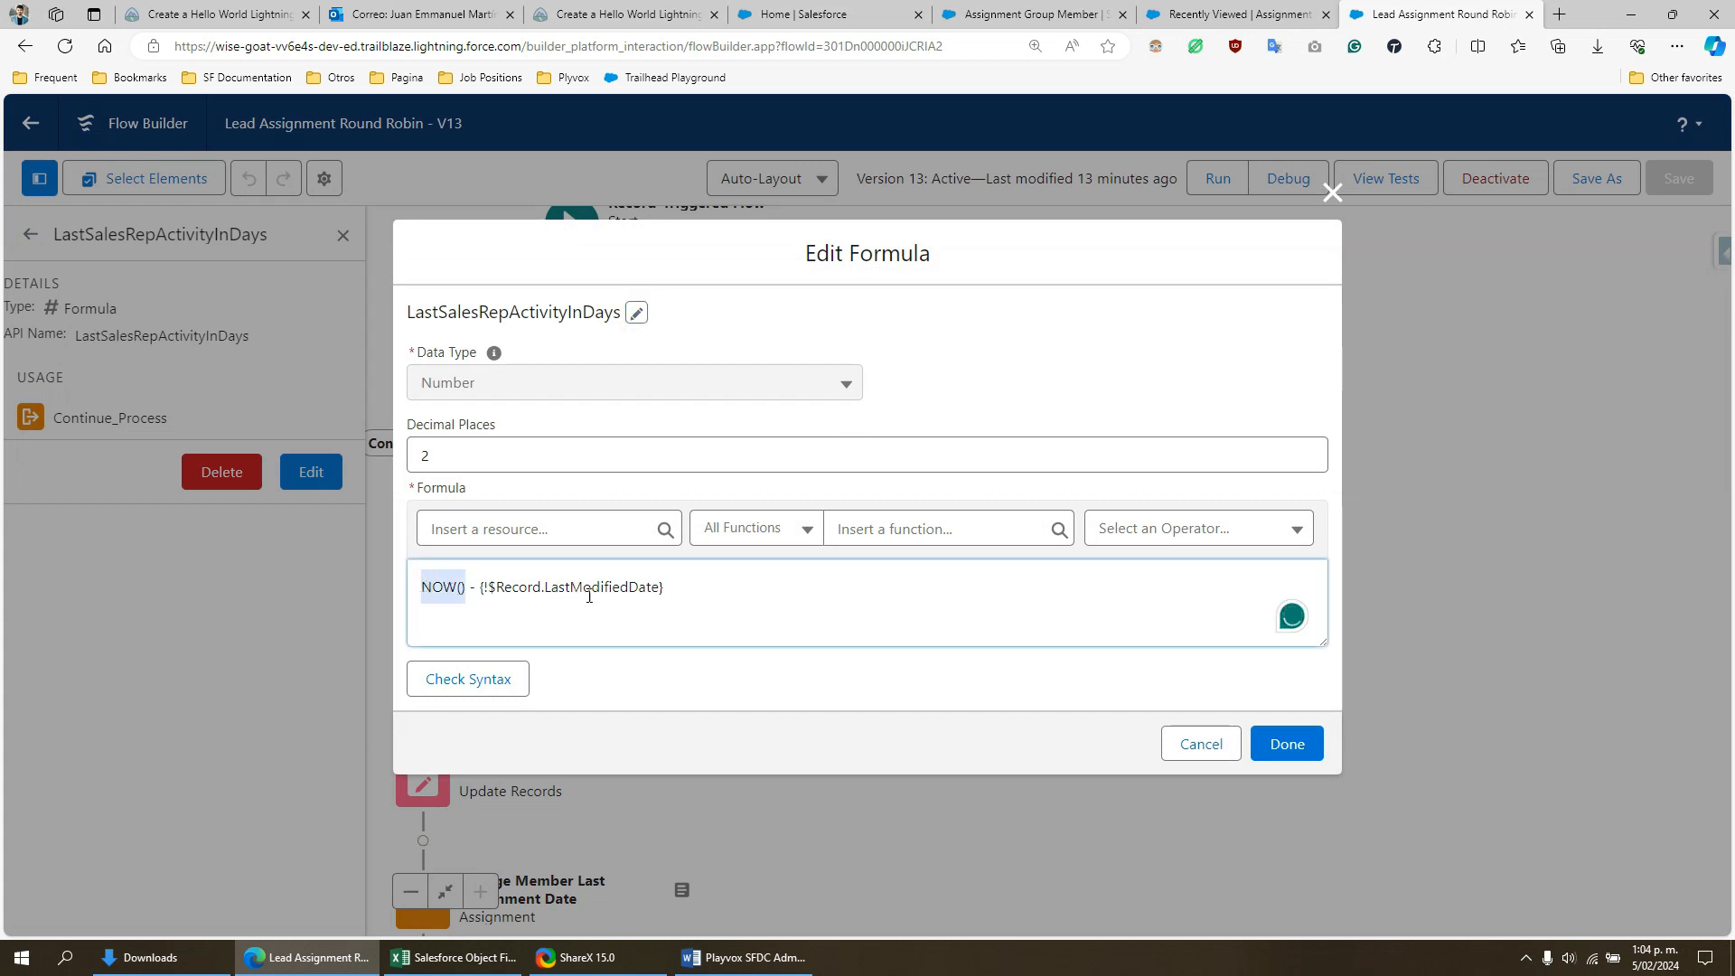
{"action": "left_click_drag", "start_coordinate": [569, 590], "coordinate": [669, 599]}
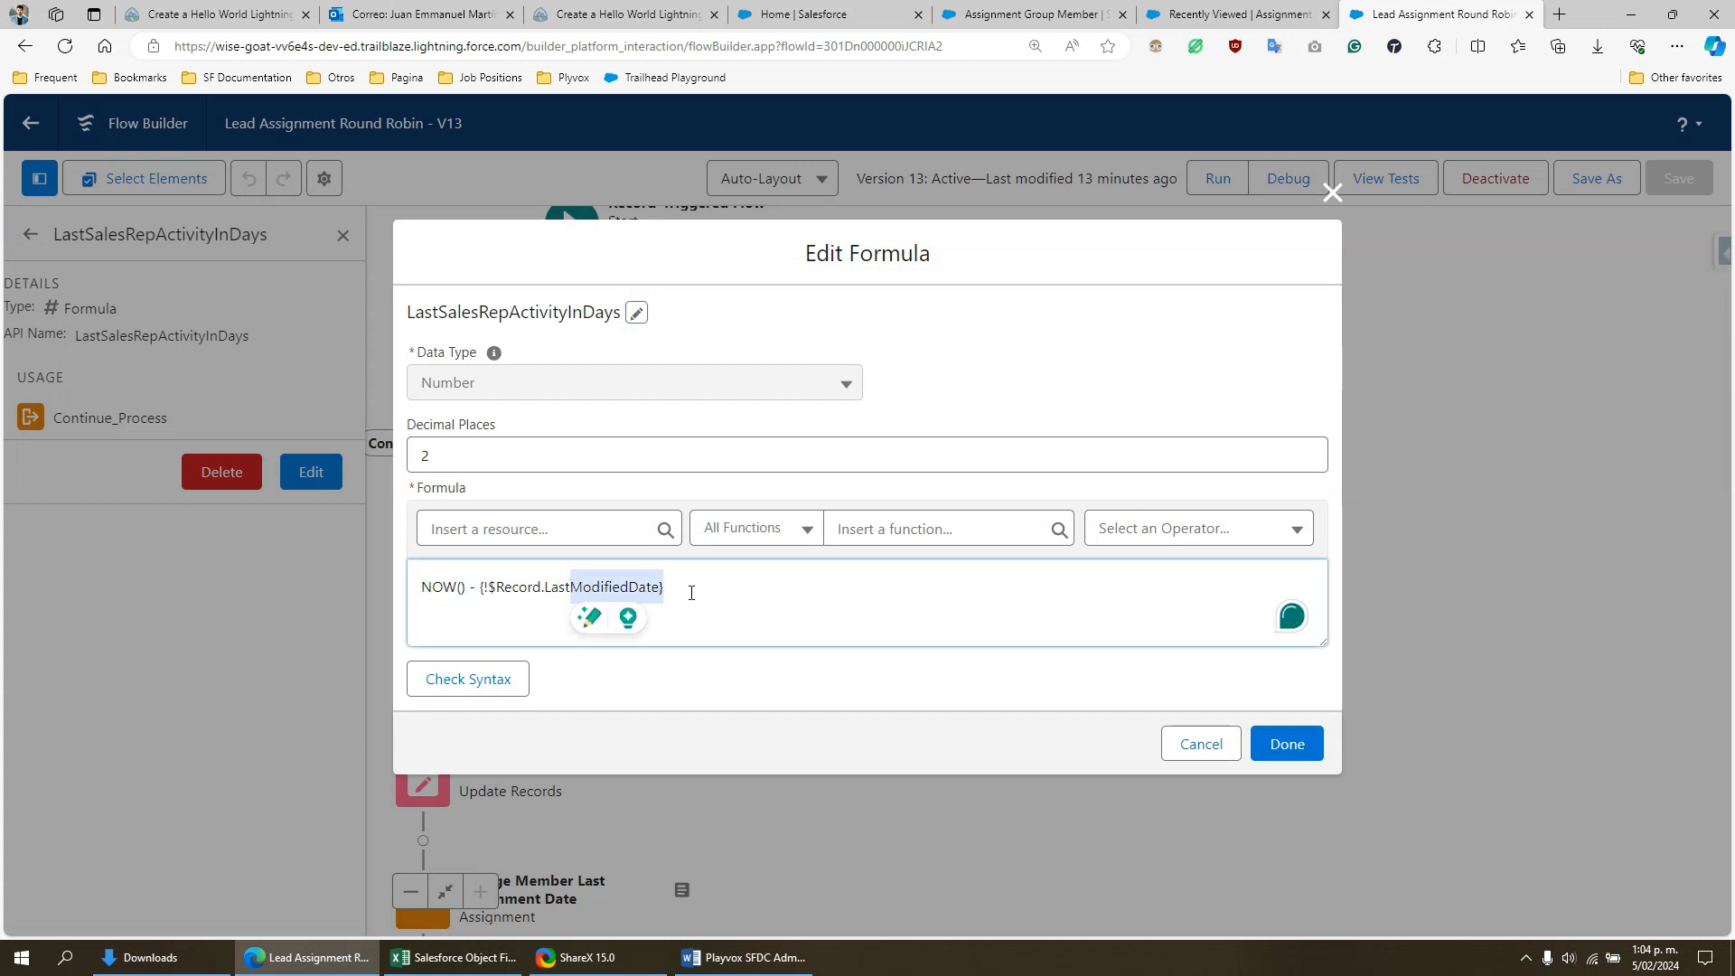
- Highlight "no sales rep activity" in the Word document's second lead criterion and return to the LastSalesRepActivityInDays formula in the browser
{"action": "key", "text": "alt+Tab"}
{"action": "left_click", "coordinate": [797, 450]}
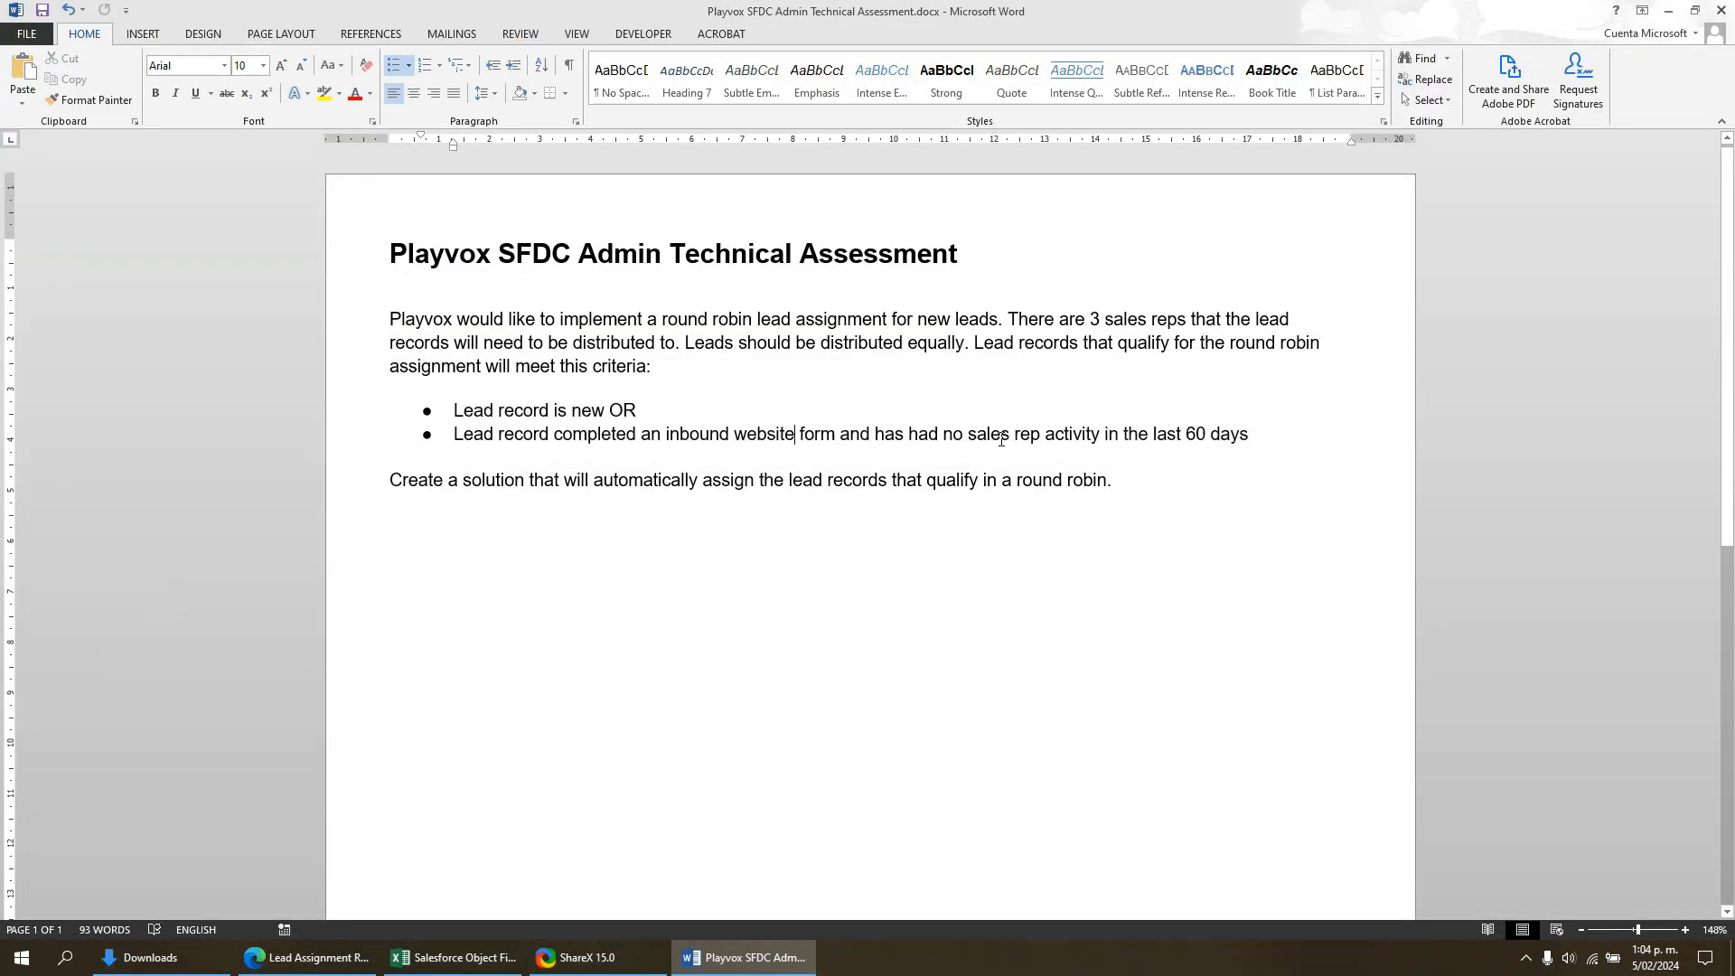
{"action": "left_click_drag", "start_coordinate": [985, 440], "coordinate": [1250, 435]}
{"action": "left_click", "coordinate": [1069, 437]}
{"action": "left_click_drag", "start_coordinate": [1013, 434], "coordinate": [1104, 436]}
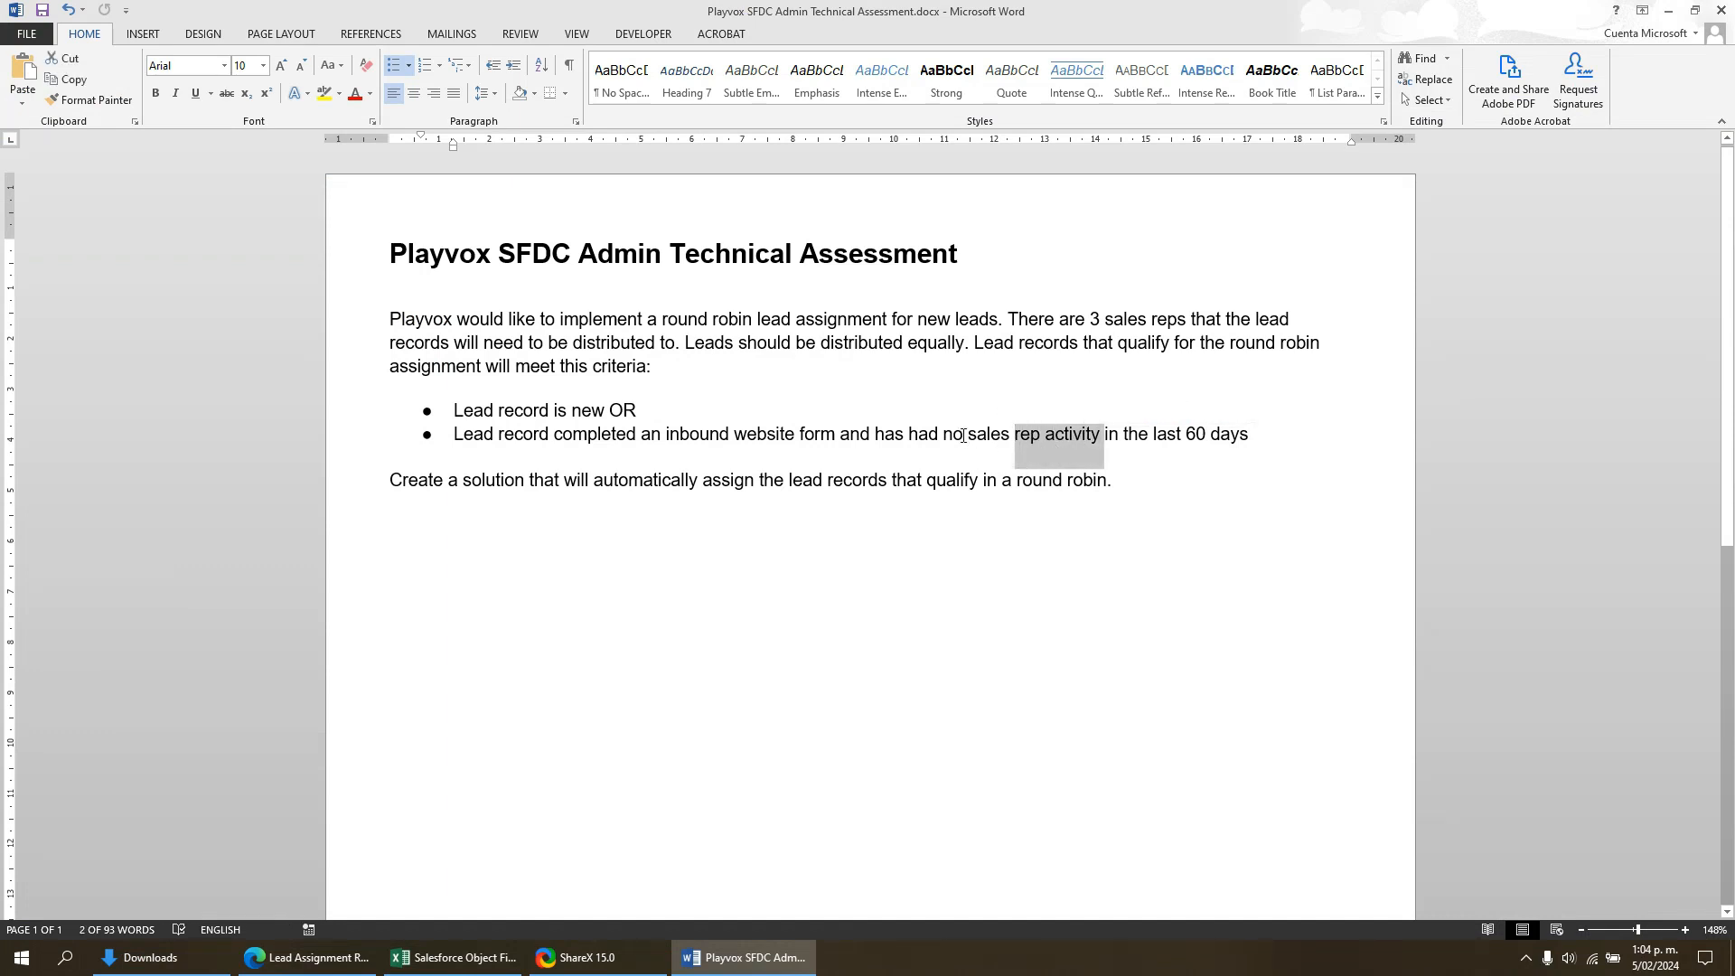
{"action": "left_click_drag", "start_coordinate": [962, 435], "coordinate": [1085, 448]}
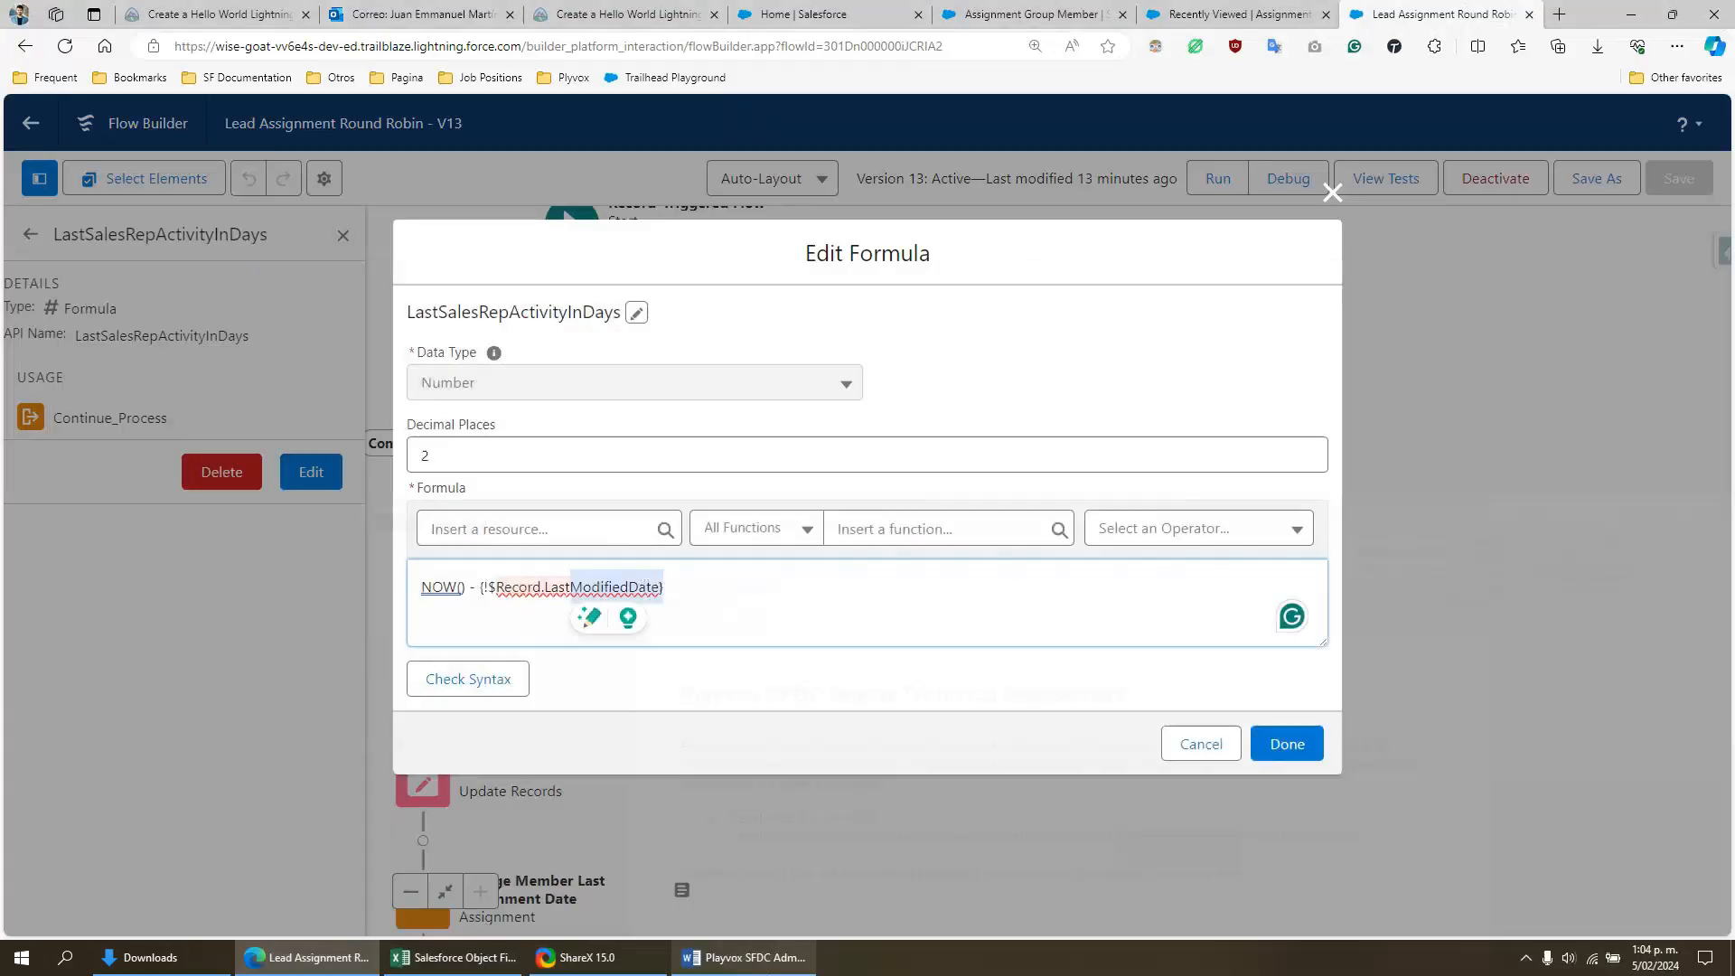
{"action": "left_click", "coordinate": [744, 957]}
{"action": "left_click", "coordinate": [698, 584]}
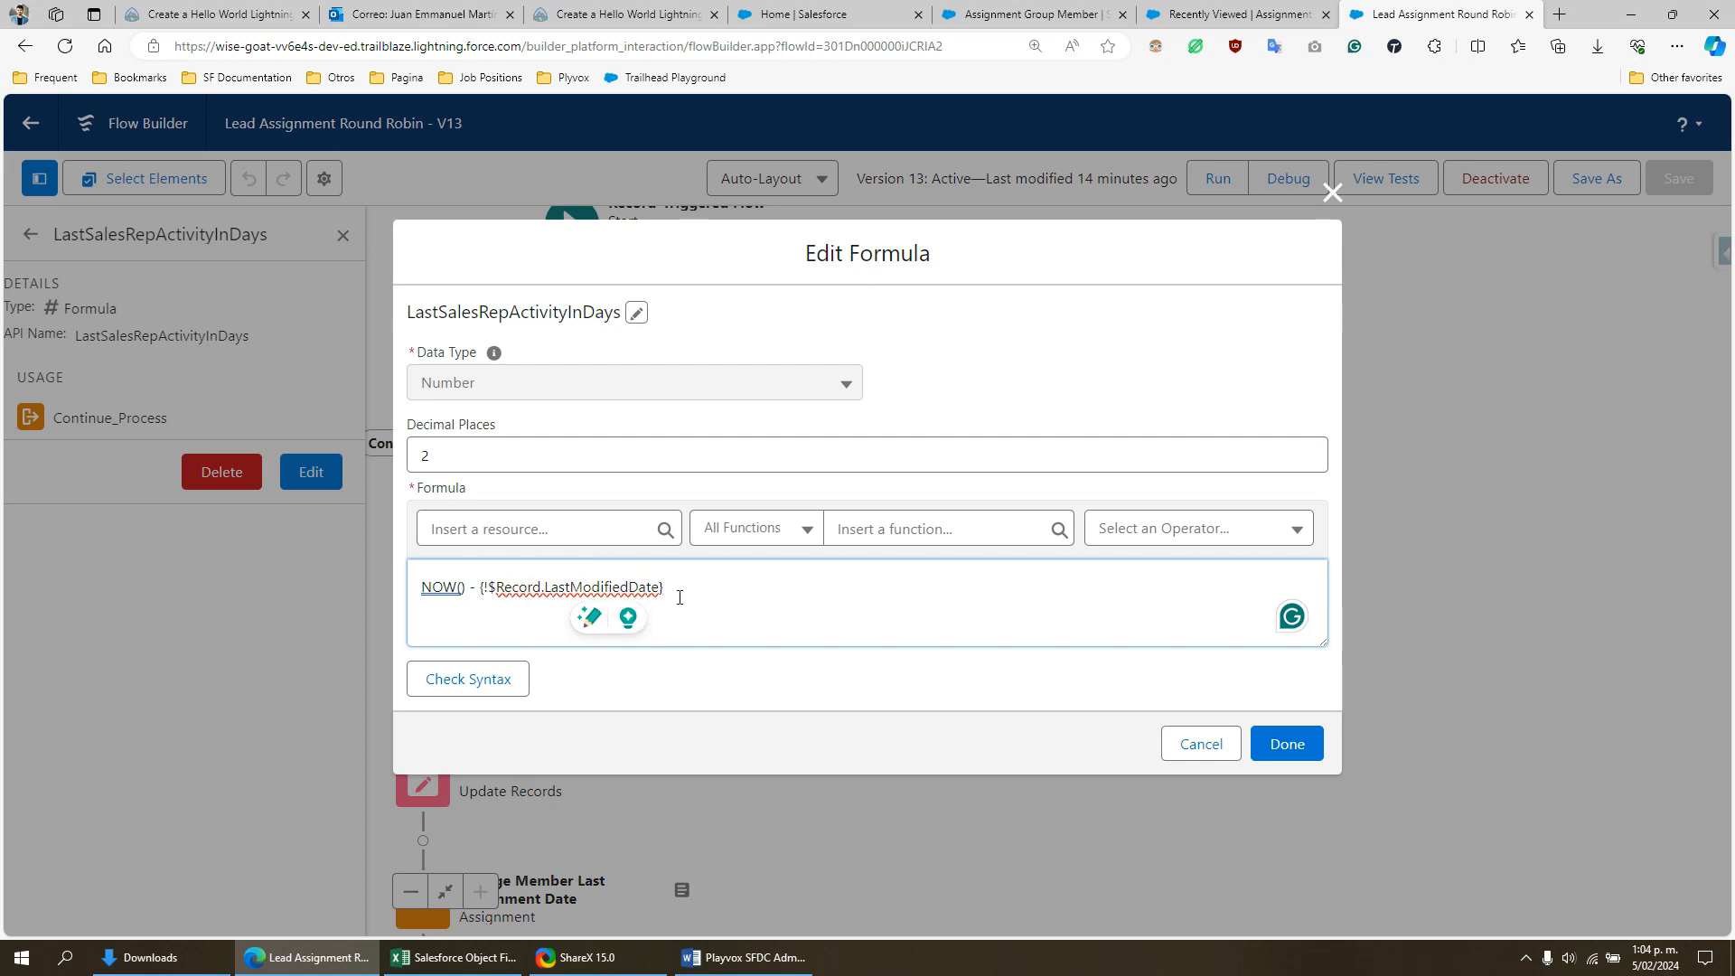
- Close the LastSalesRepActivityInDays formula without changes, recheck the 60-day lead criterion in the Word document, and return to the flow in the browser
{"action": "left_click", "coordinate": [1332, 194]}
{"action": "key", "text": "alt+Tab"}
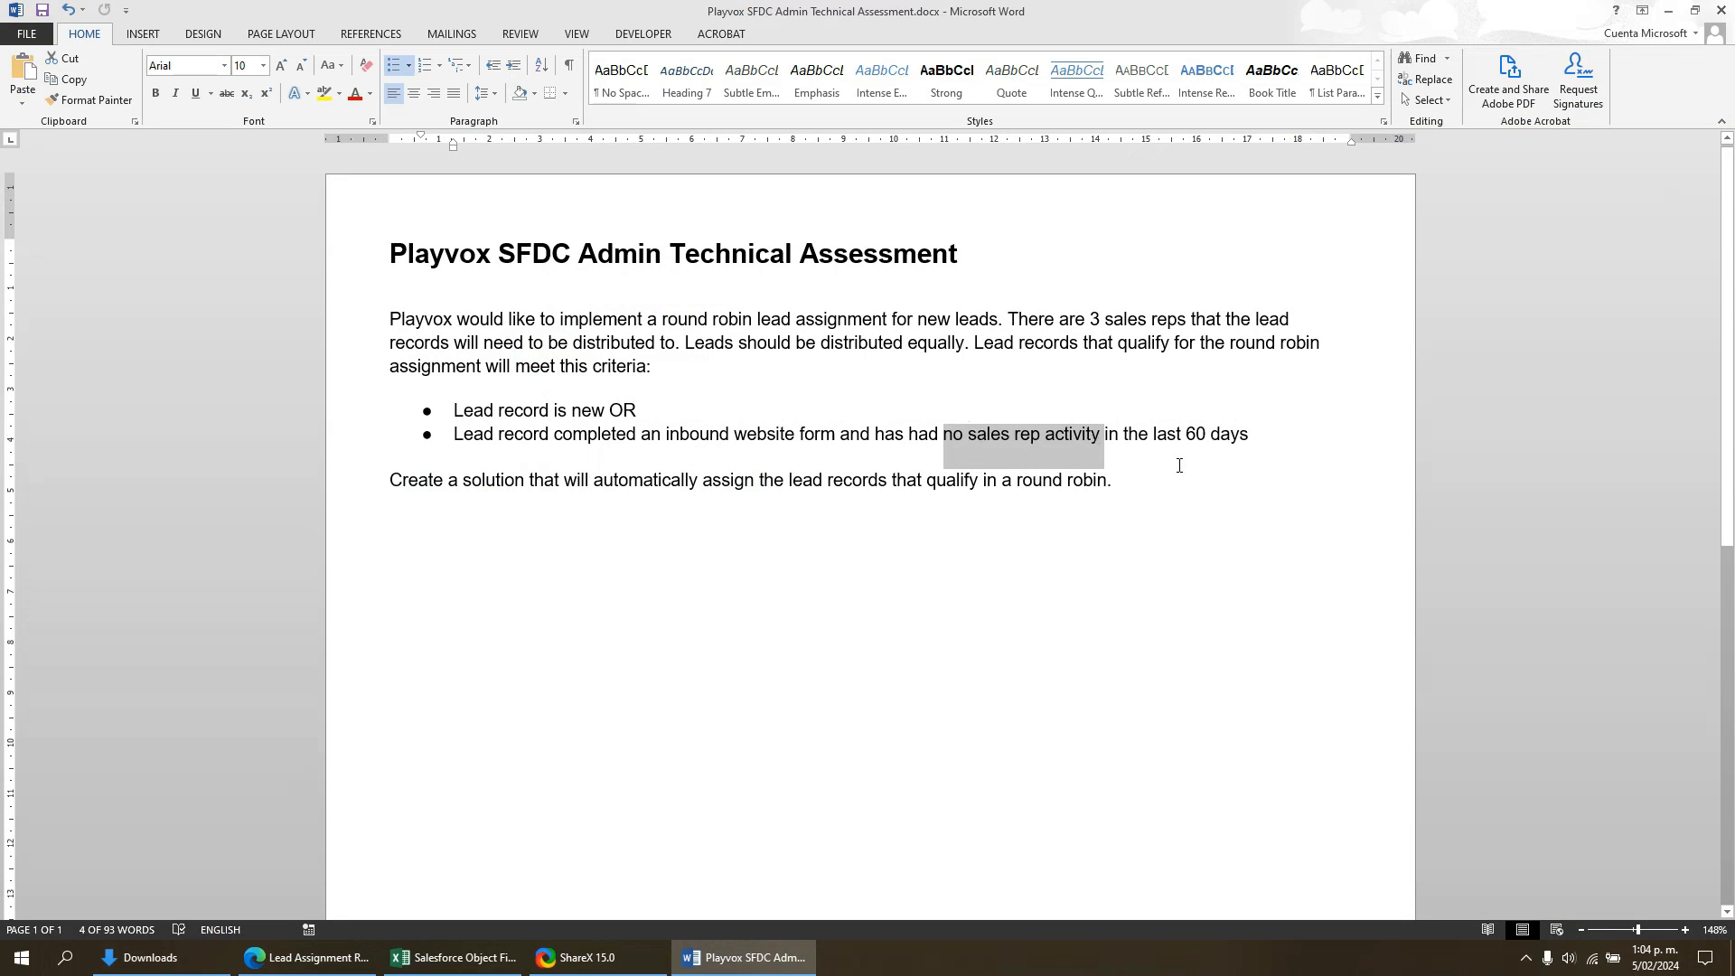
{"action": "key", "text": "alt+Tab"}
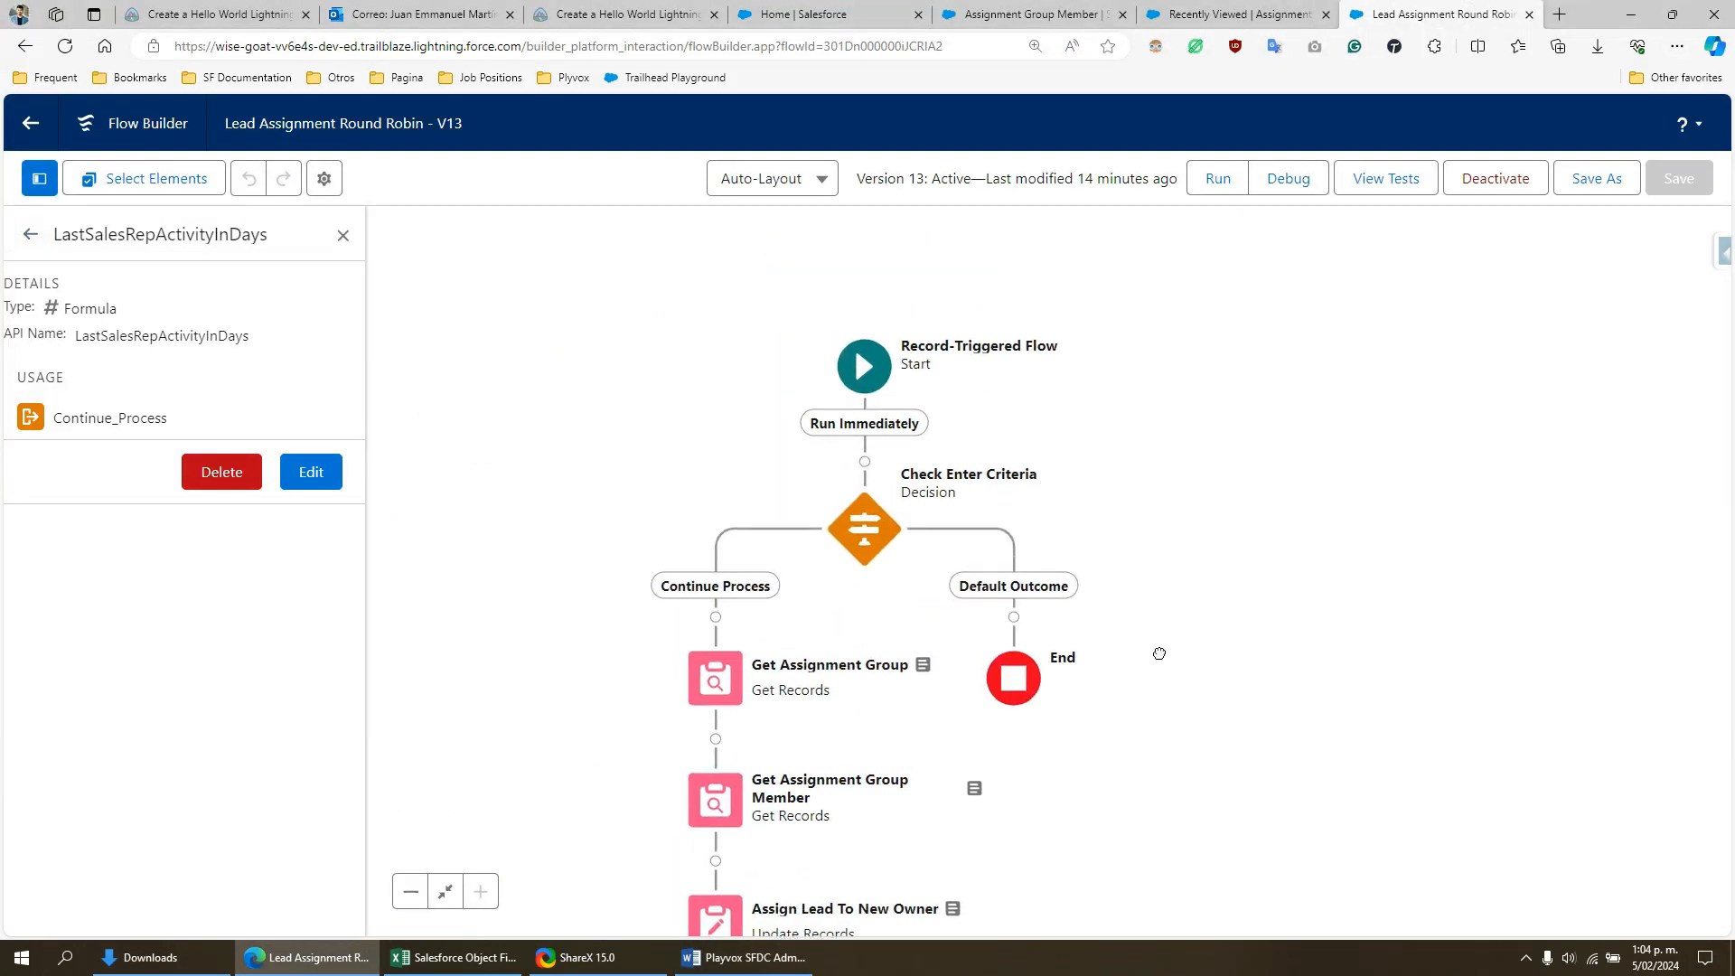
- Open the Check Enter Criteria decision, look over its conditions, and close it without changes
{"action": "double_click", "coordinate": [860, 540]}
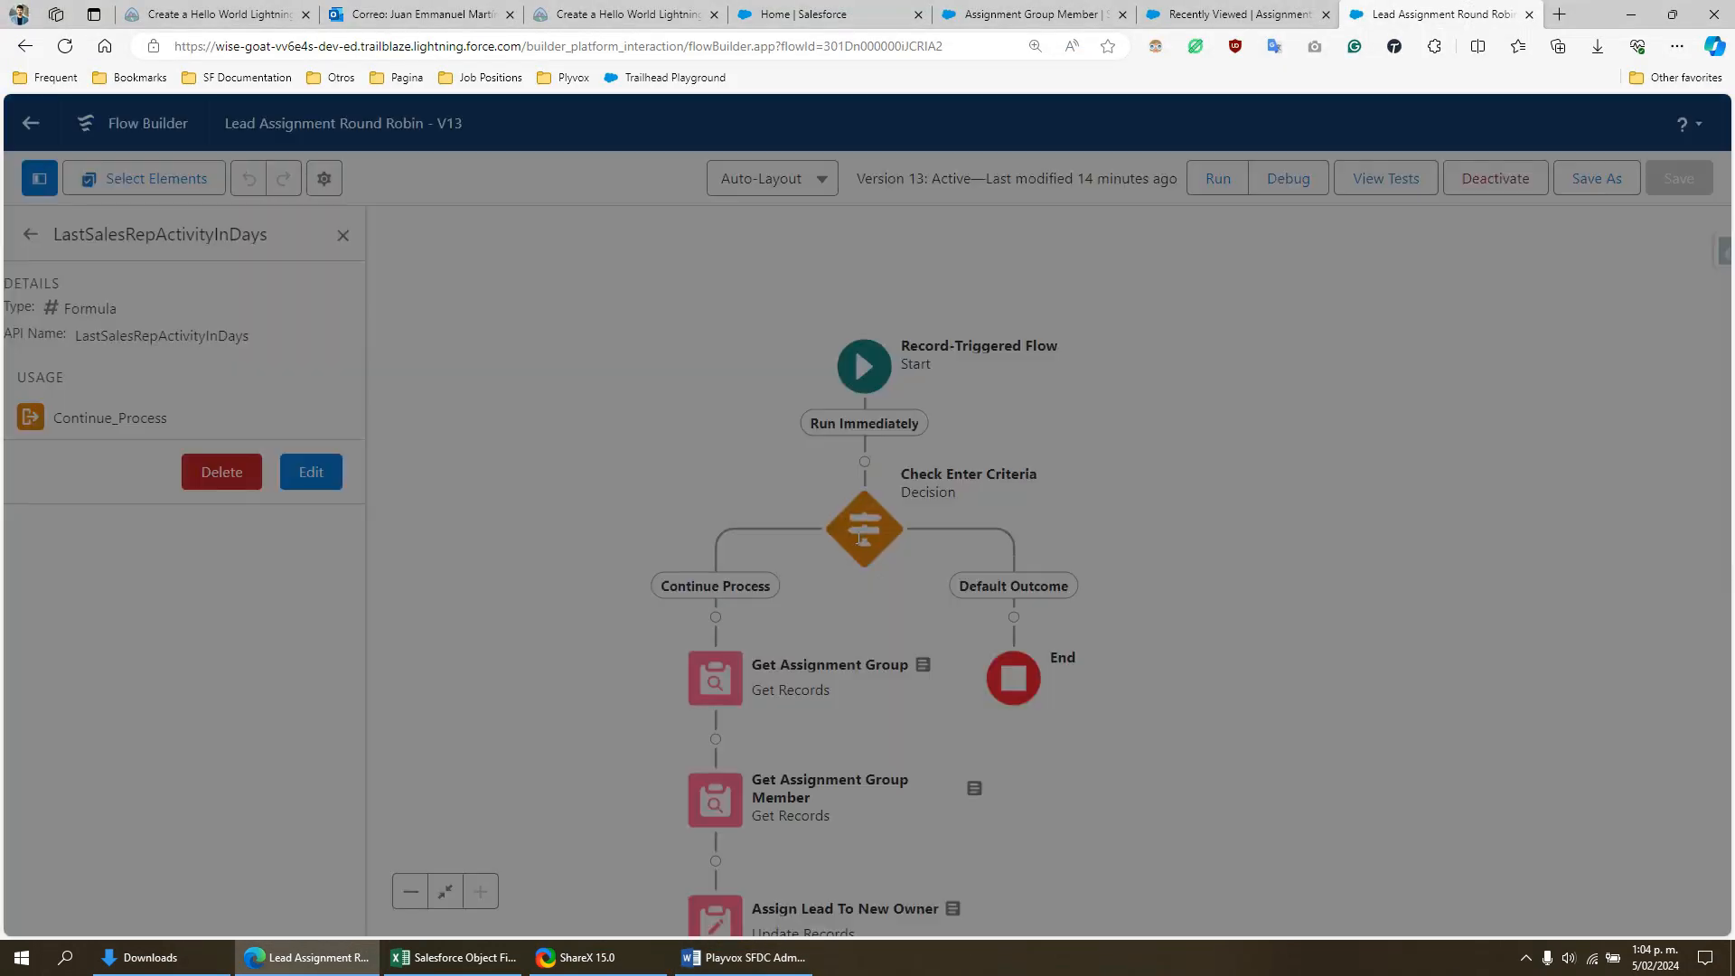
{"action": "scroll", "coordinate": [872, 653], "scroll_direction": "down", "scroll_amount": 3}
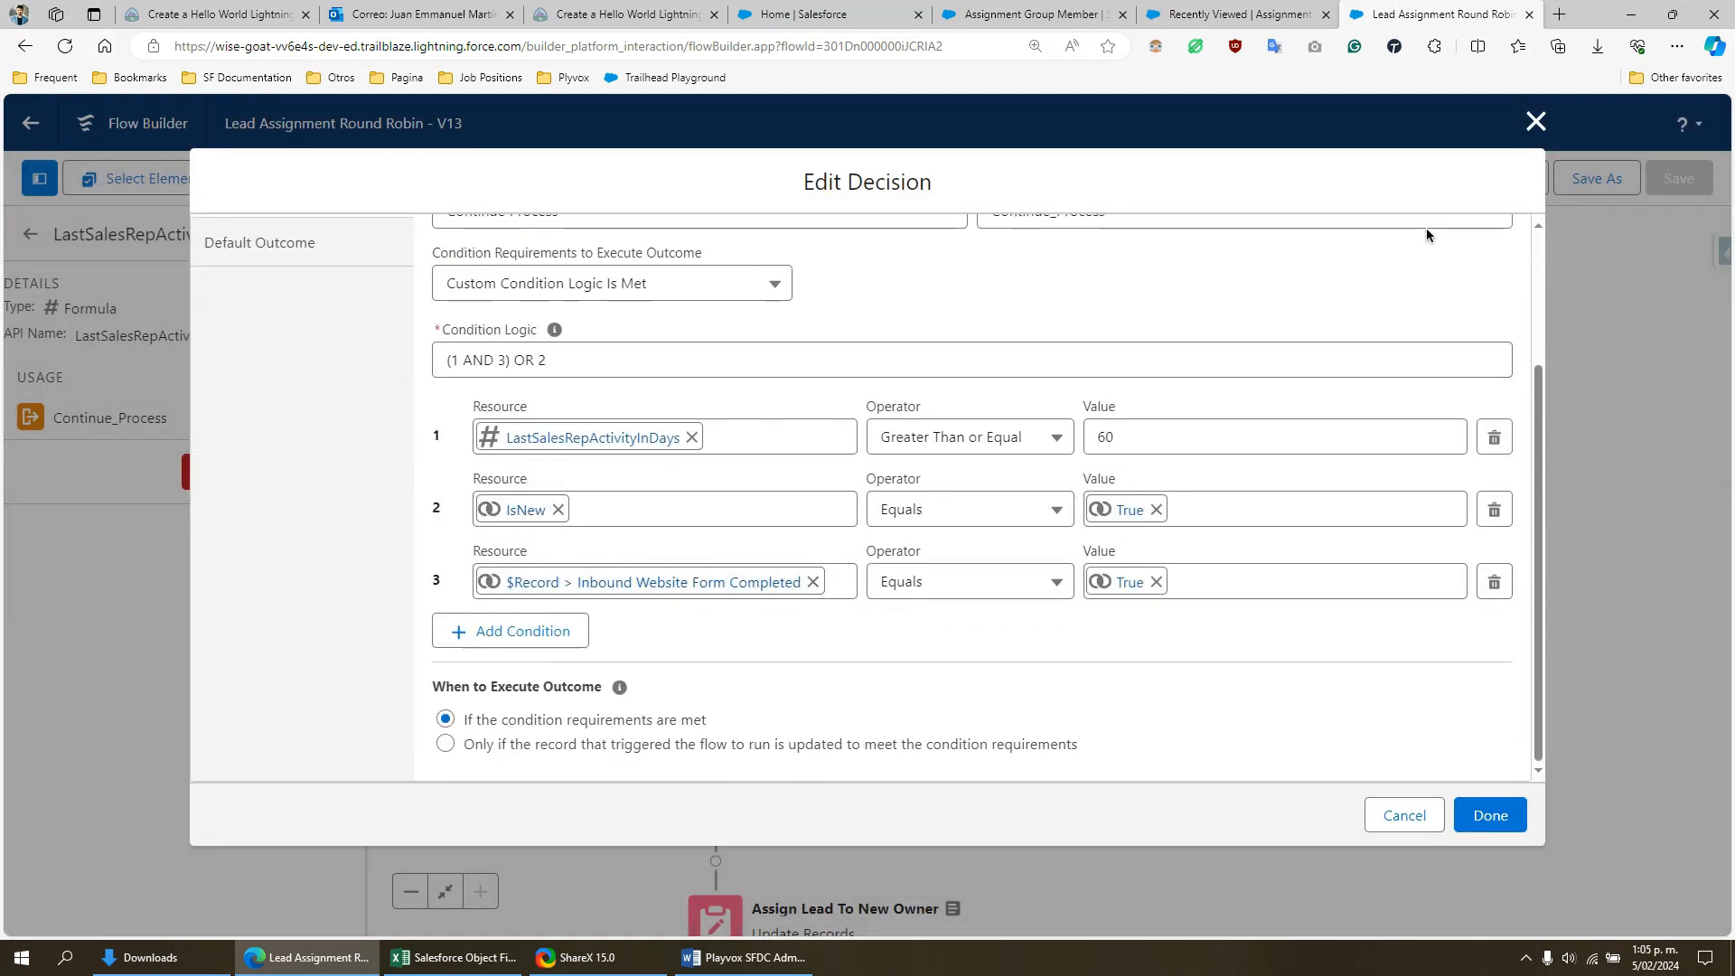
{"action": "left_click", "coordinate": [1537, 121]}
- Return to the flow's resource list and search it for "is" to find the IsNew formula
{"action": "left_click", "coordinate": [31, 234]}
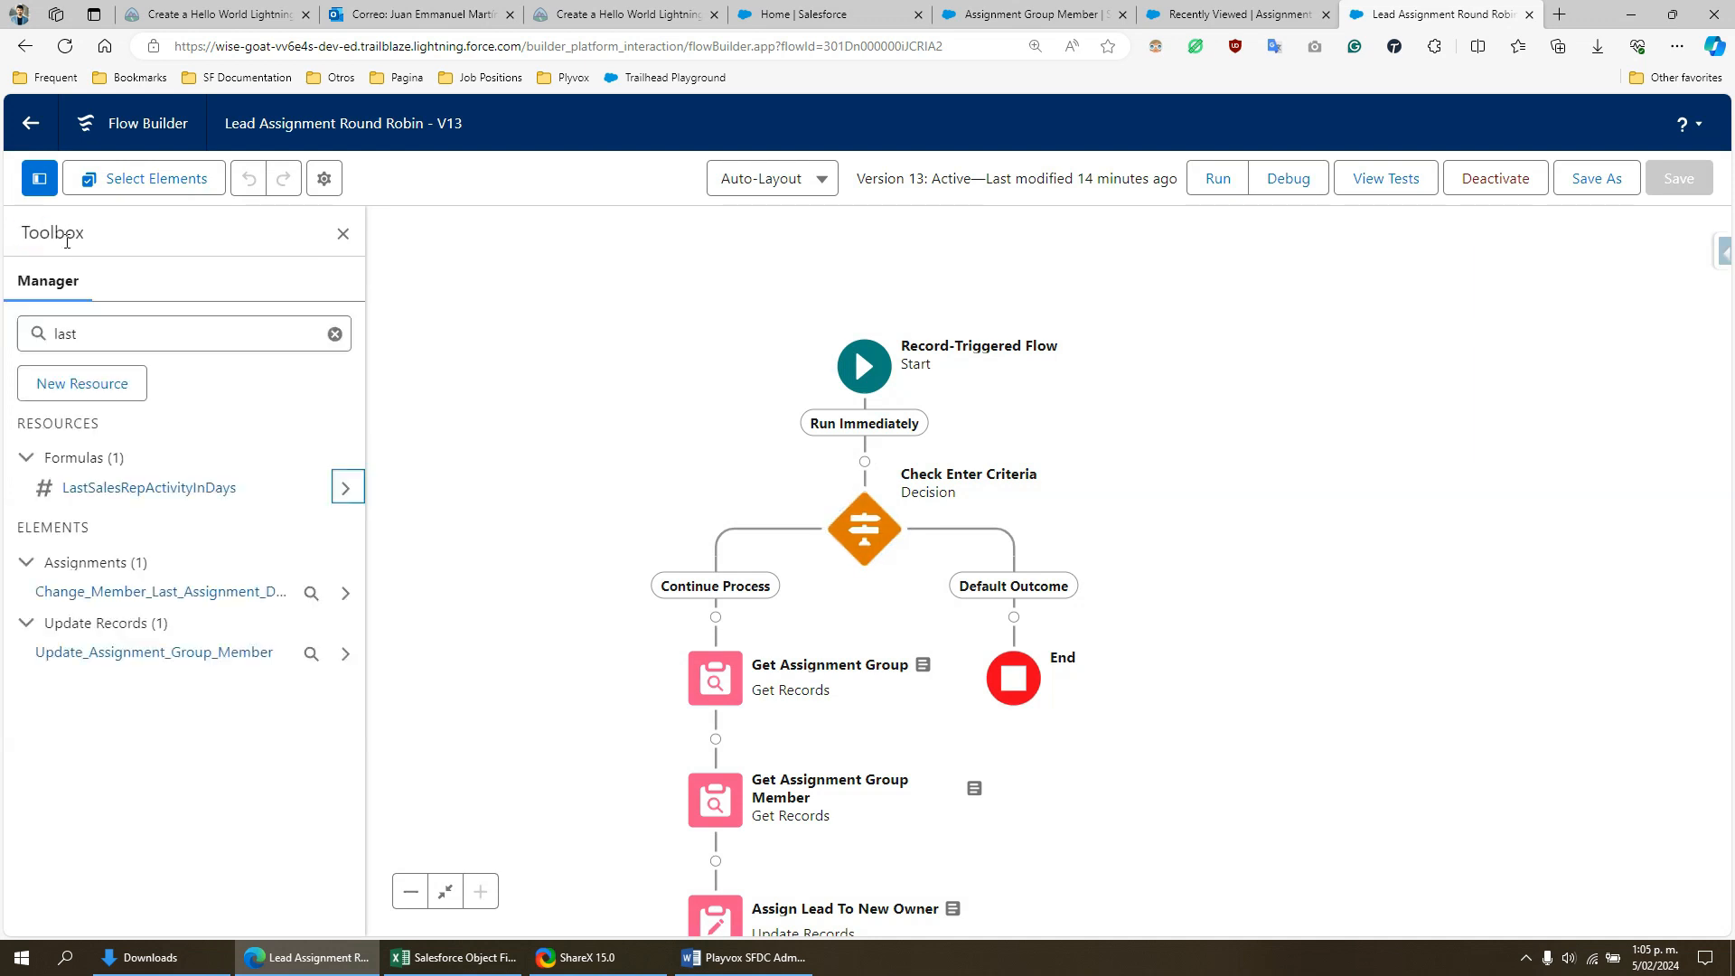
{"action": "left_click_drag", "start_coordinate": [127, 340], "coordinate": [22, 343]}
{"action": "type", "text": "insne"}
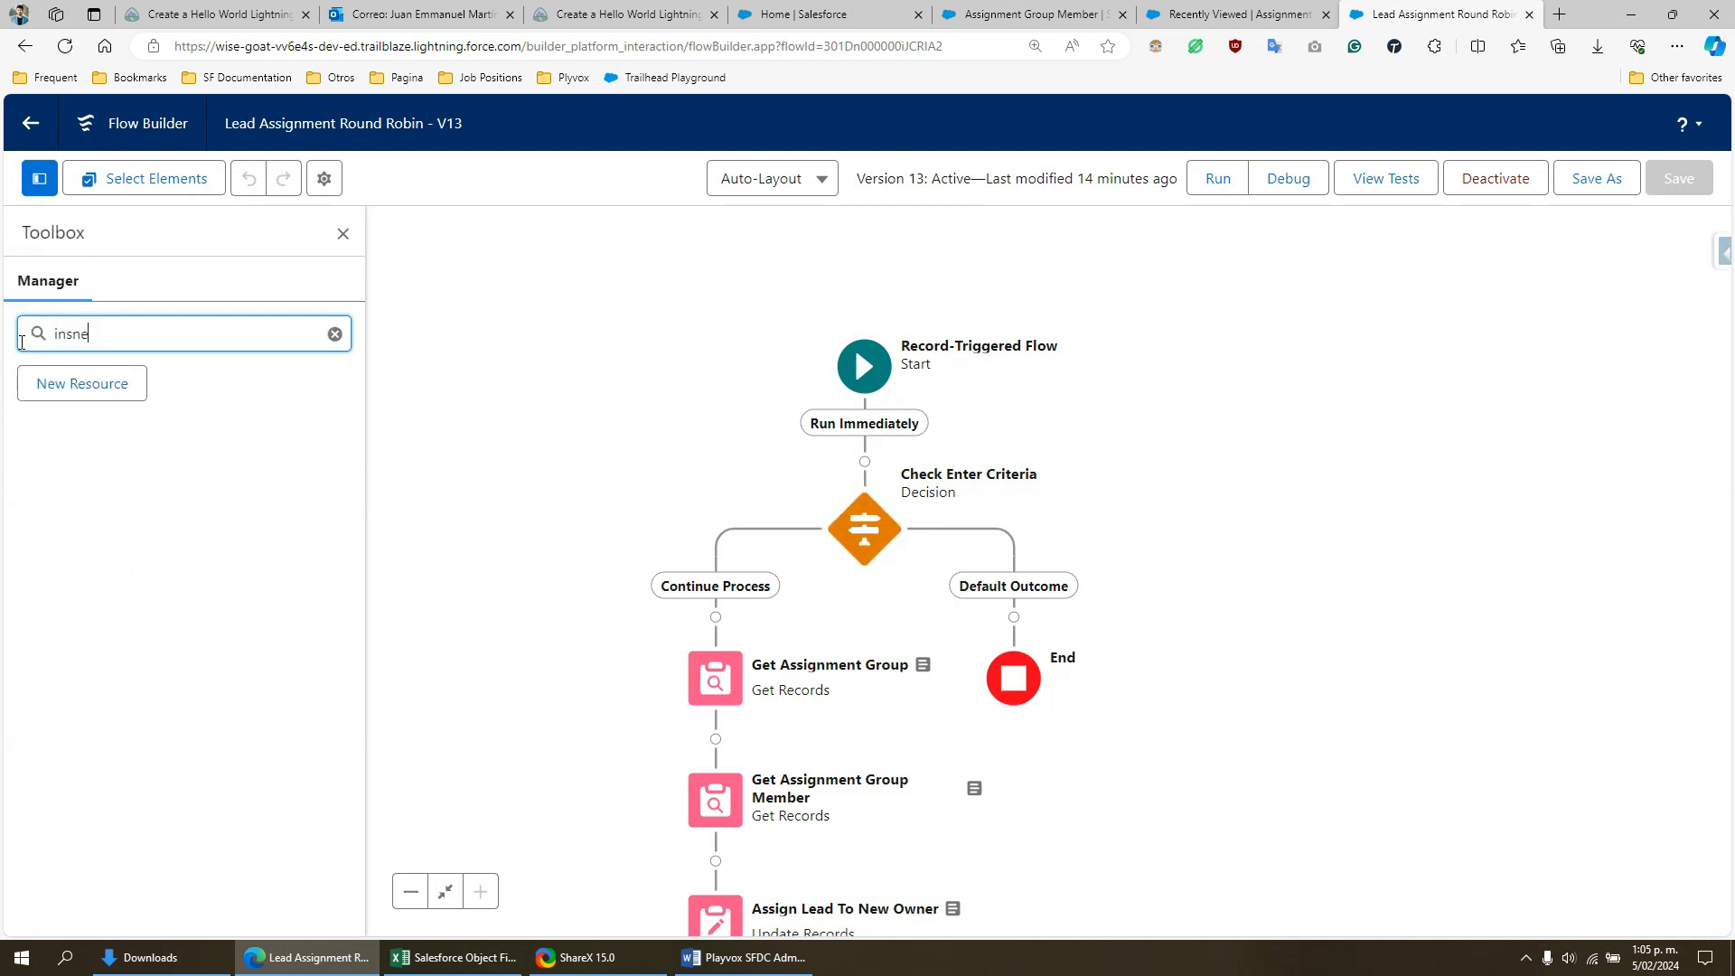
{"action": "key", "text": "BackSpace"}
{"action": "key", "text": "BackSpace"}
{"action": "key", "text": "BackSpace"}
{"action": "type", "text": "sn"}
{"action": "key", "text": "BackSpace"}
{"action": "key", "text": "BackSpace"}
{"action": "type", "text": "n"}
{"action": "key", "text": "BackSpace"}
{"action": "key", "text": "BackSpace"}
{"action": "type", "text": "as"}
{"action": "key", "text": "BackSpace"}
{"action": "key", "text": "BackSpace"}
{"action": "type", "text": "sn"}
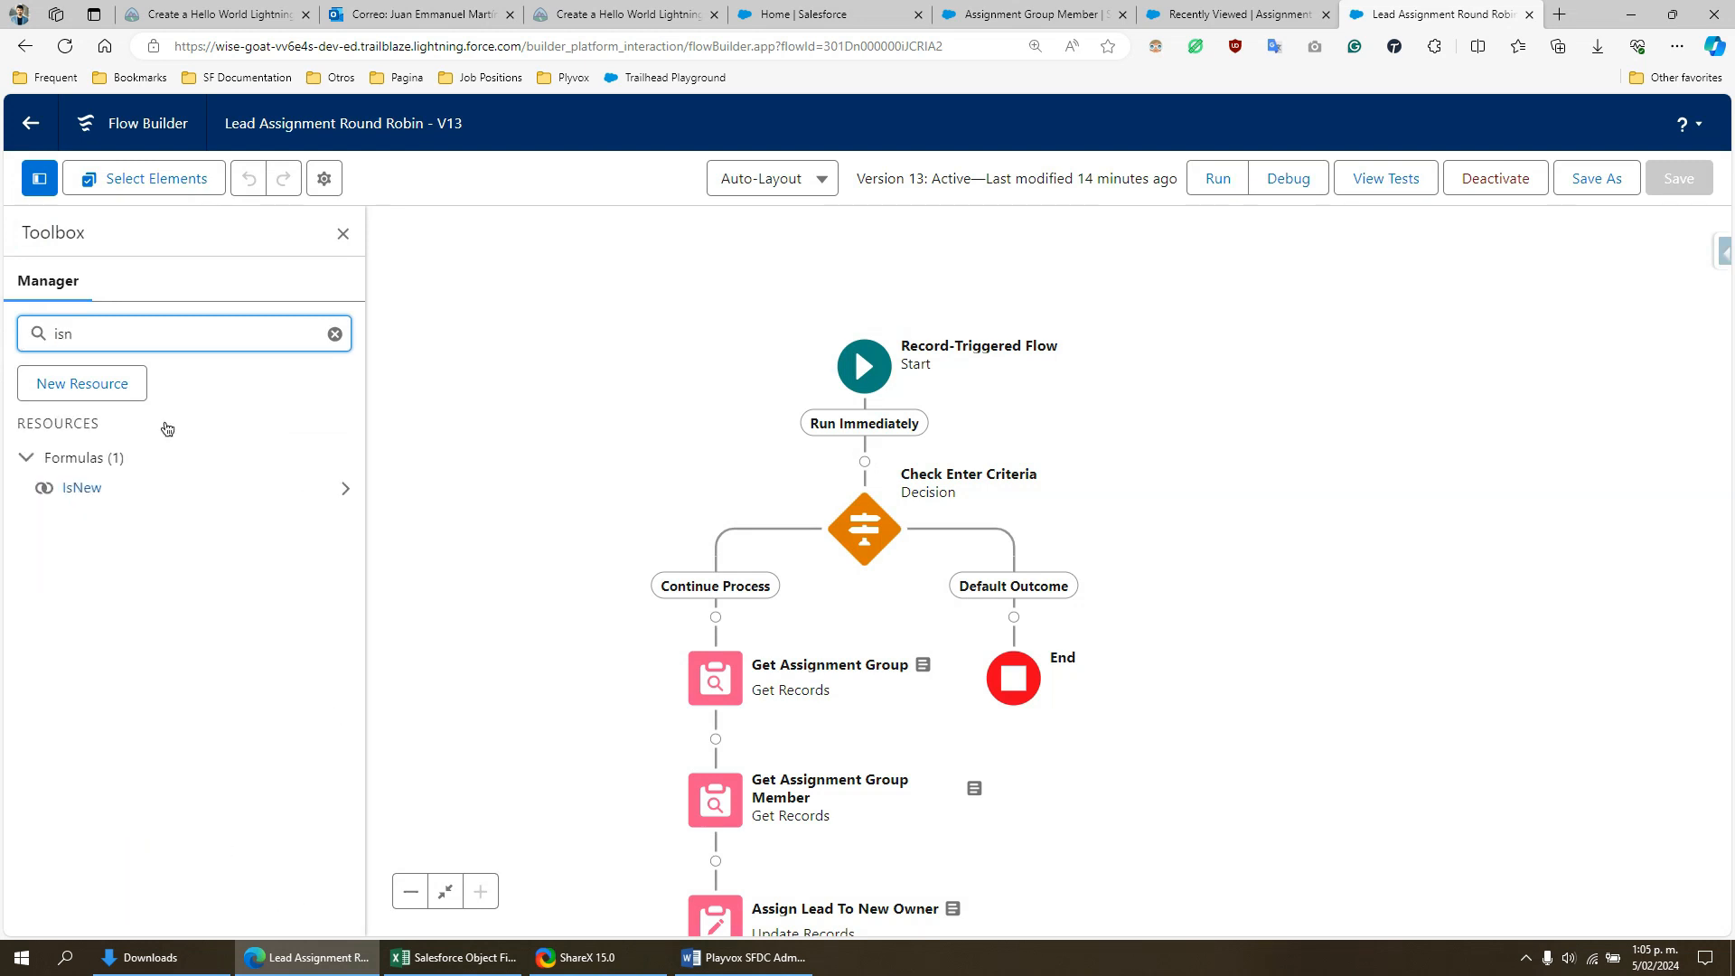
- Open the IsNew formula for editing, highlight its ISNEW() expression, and close it without changes
{"action": "left_click", "coordinate": [346, 488]}
{"action": "left_click", "coordinate": [334, 471]}
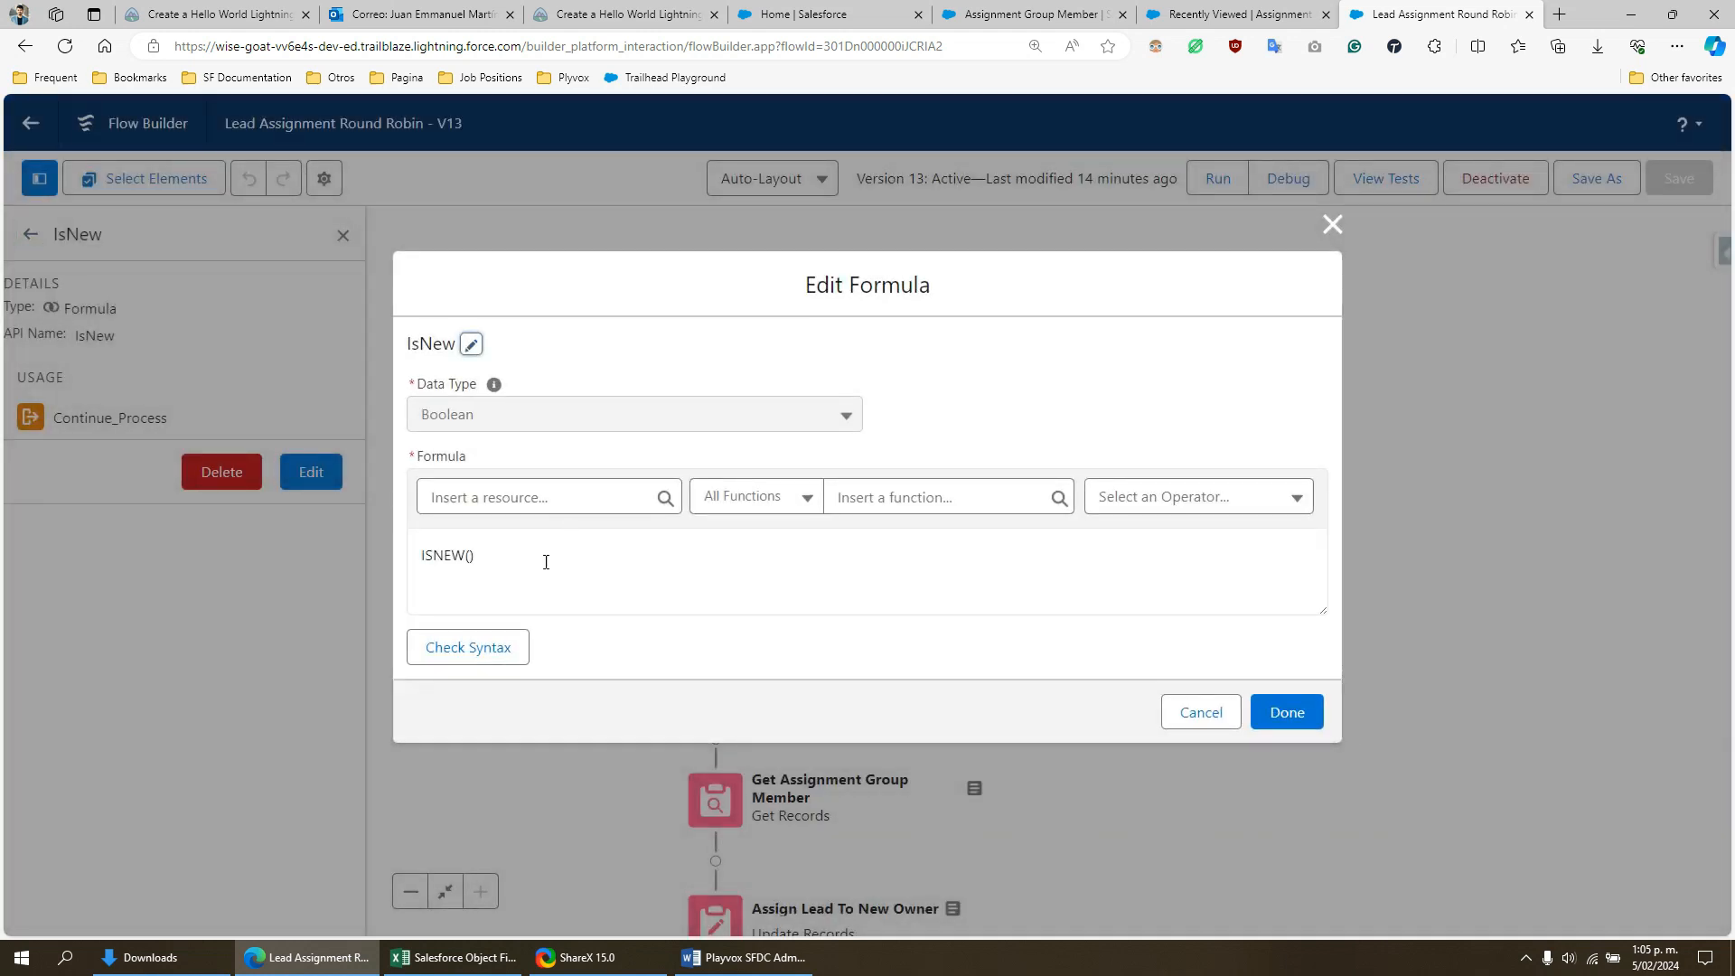
{"action": "triple_click", "coordinate": [449, 560]}
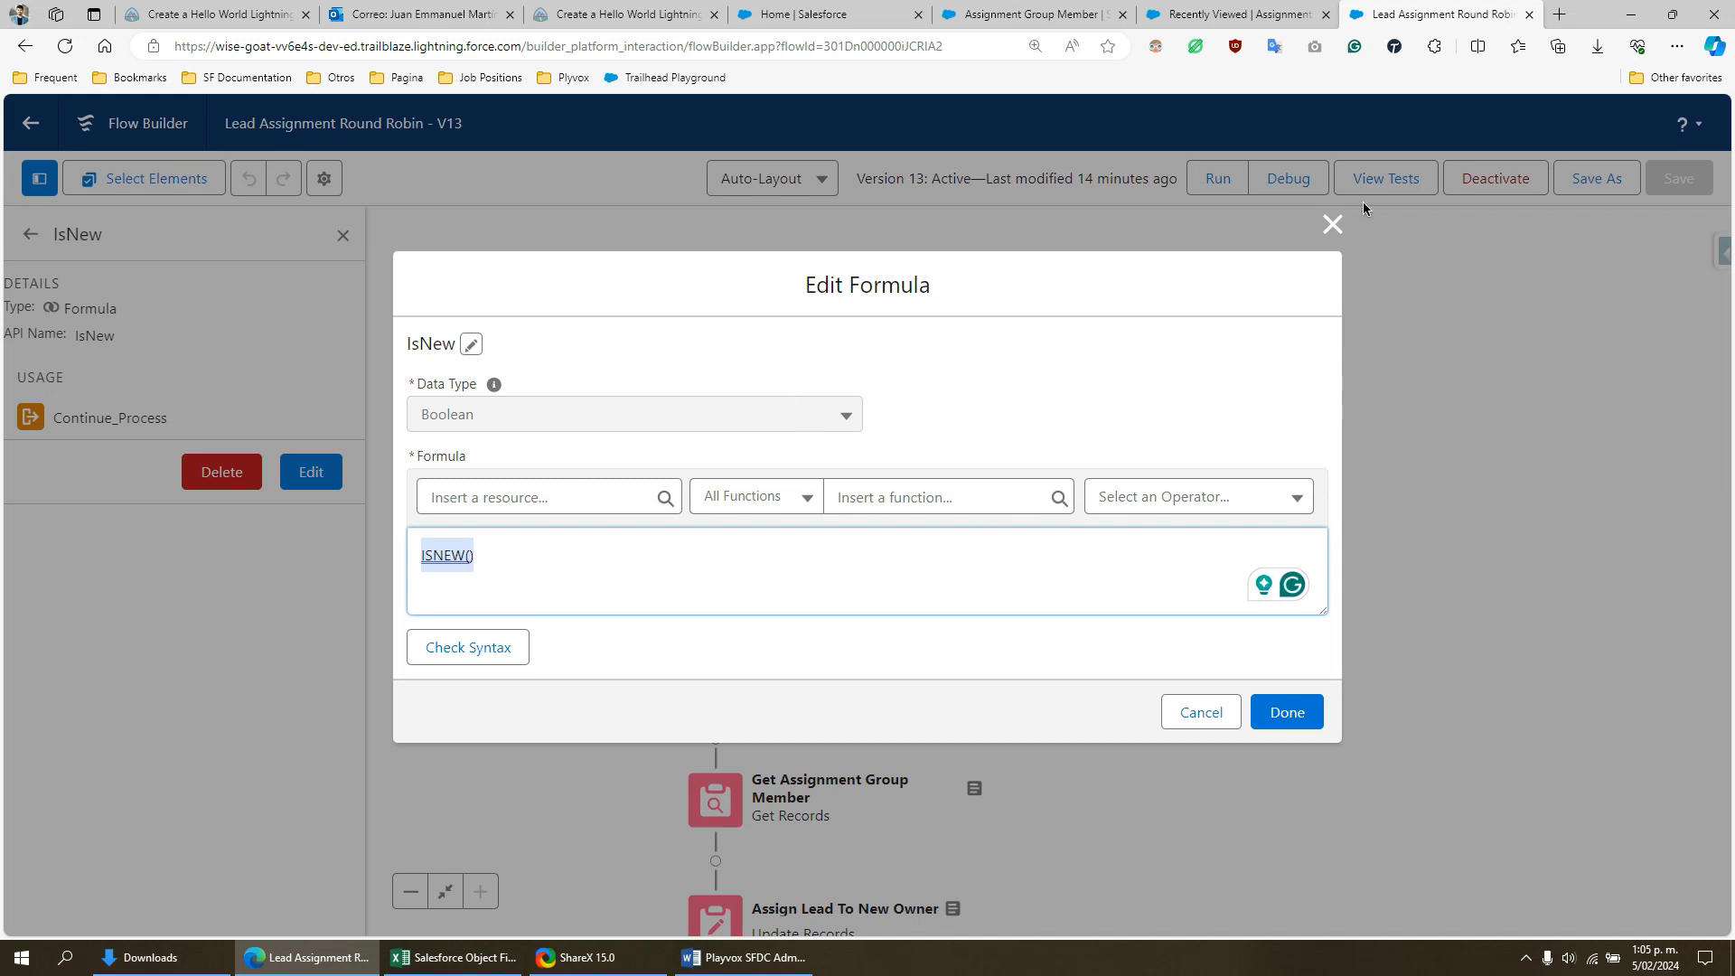
{"action": "left_click", "coordinate": [1333, 223]}
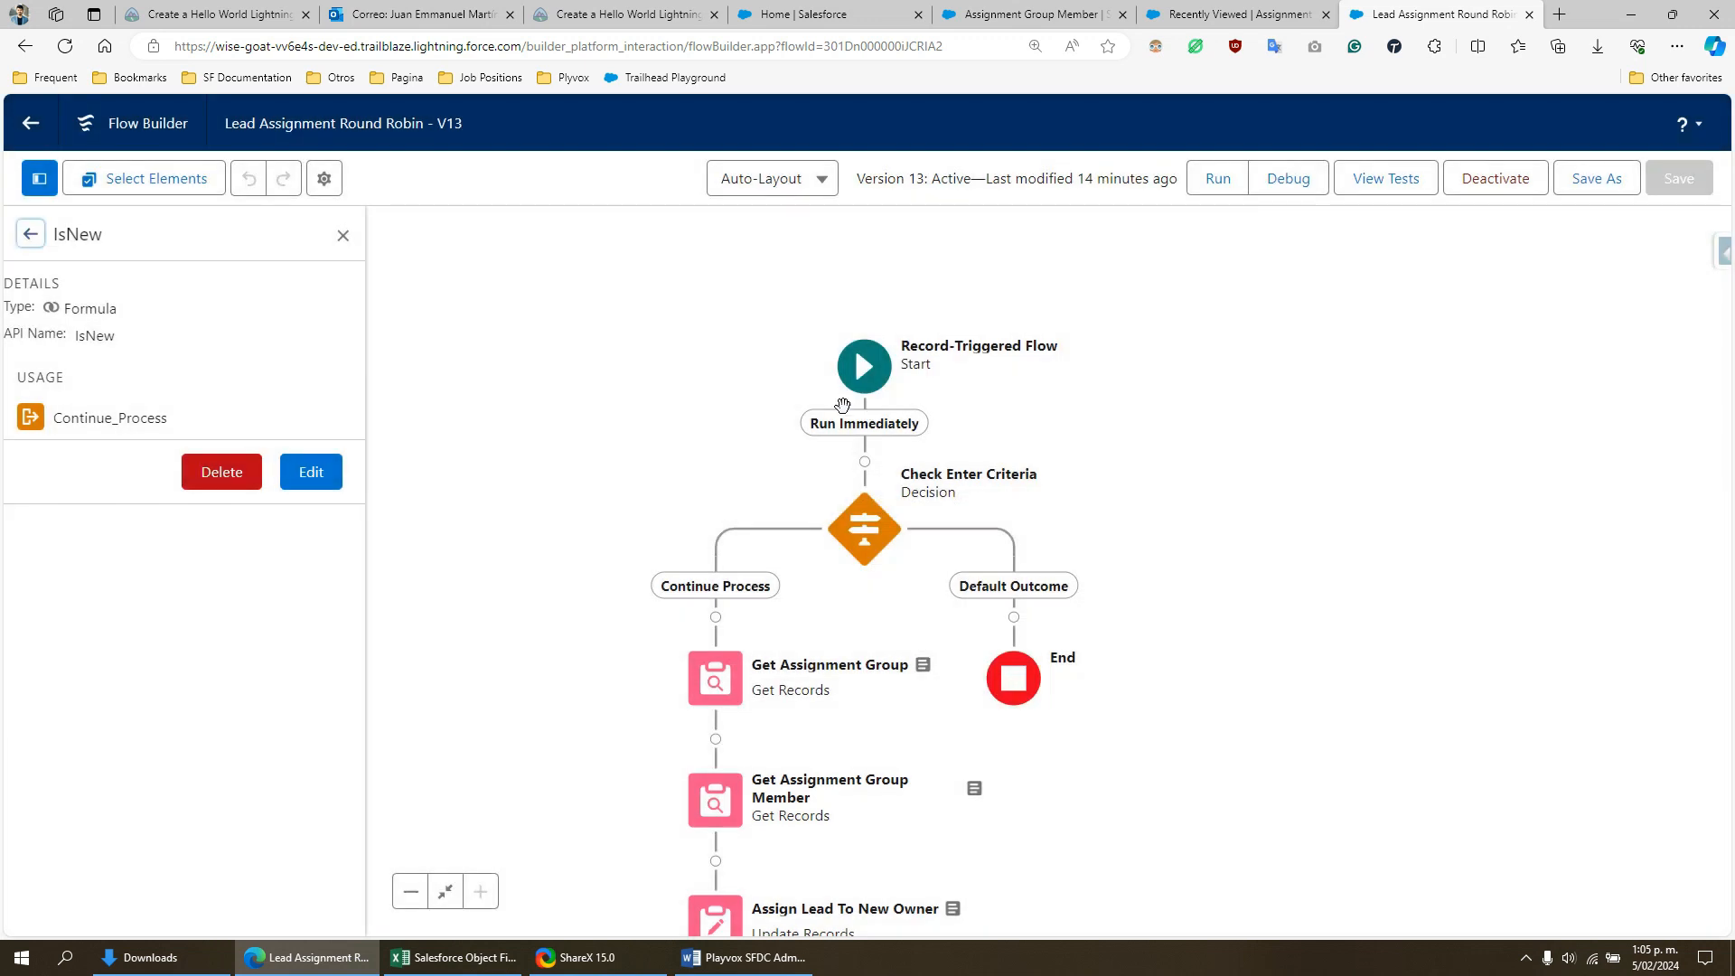
- Reopen the Check Enter Criteria decision, examine the IsNew and Inbound Website Form Completed conditions, and cancel out of it
{"action": "double_click", "coordinate": [878, 540]}
{"action": "scroll", "coordinate": [783, 590], "scroll_direction": "down", "scroll_amount": 2}
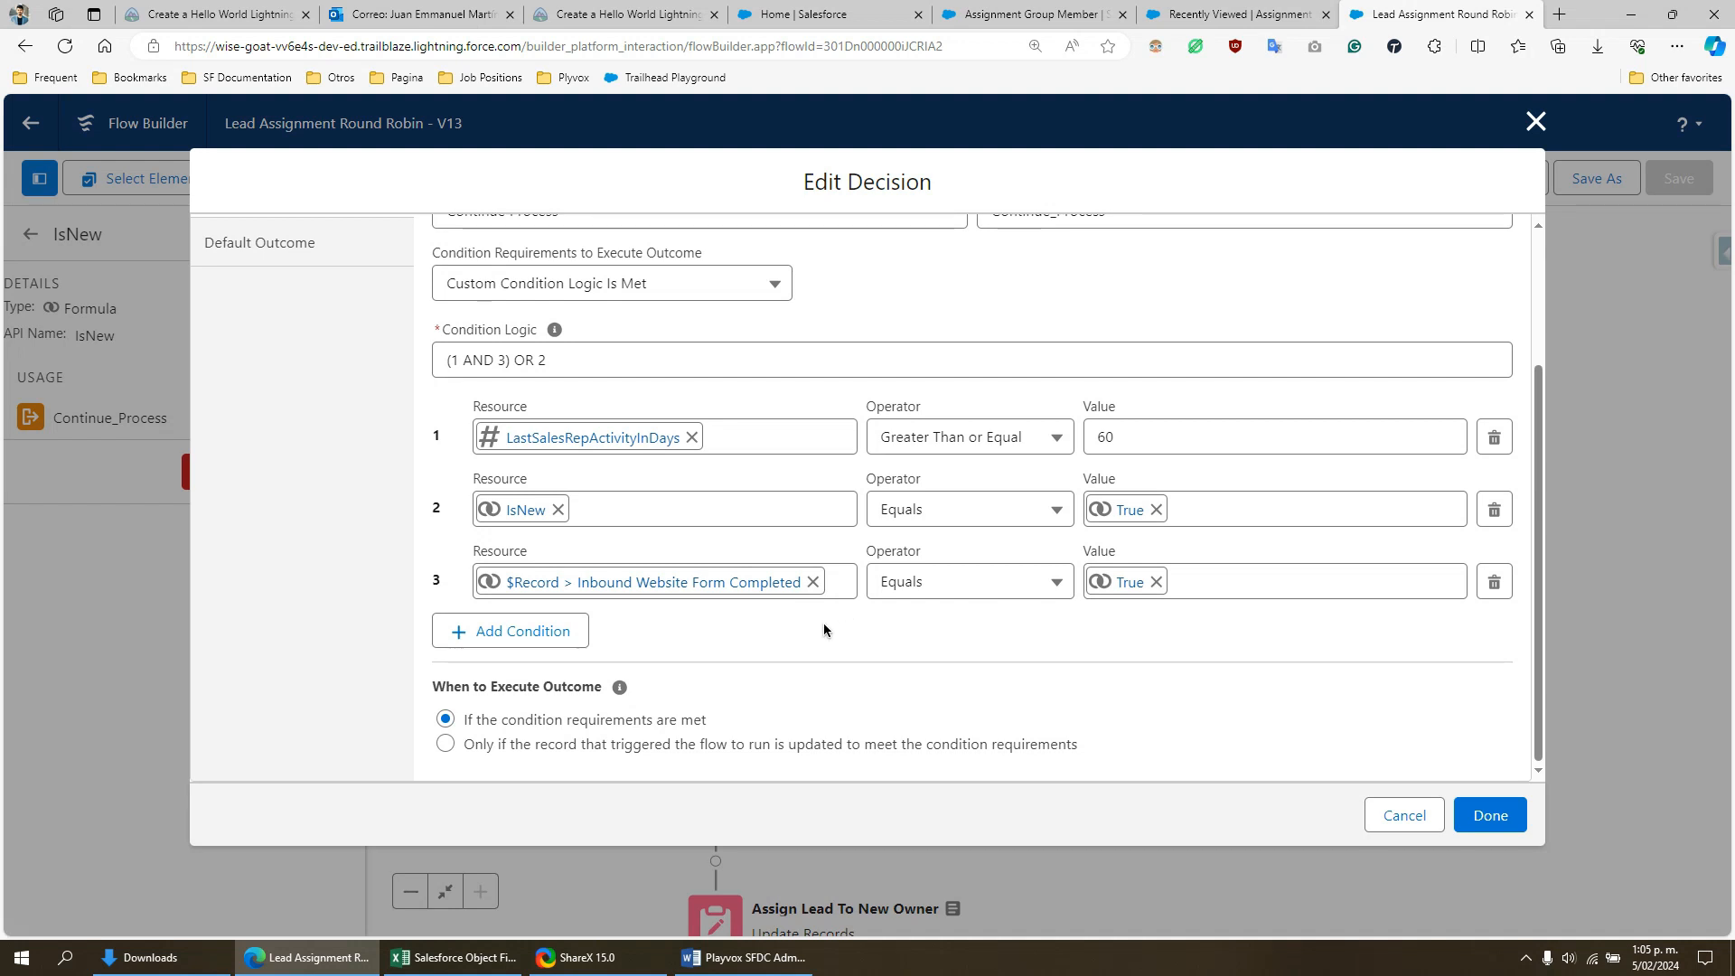
{"action": "scroll", "coordinate": [823, 622], "scroll_direction": "up", "scroll_amount": 1}
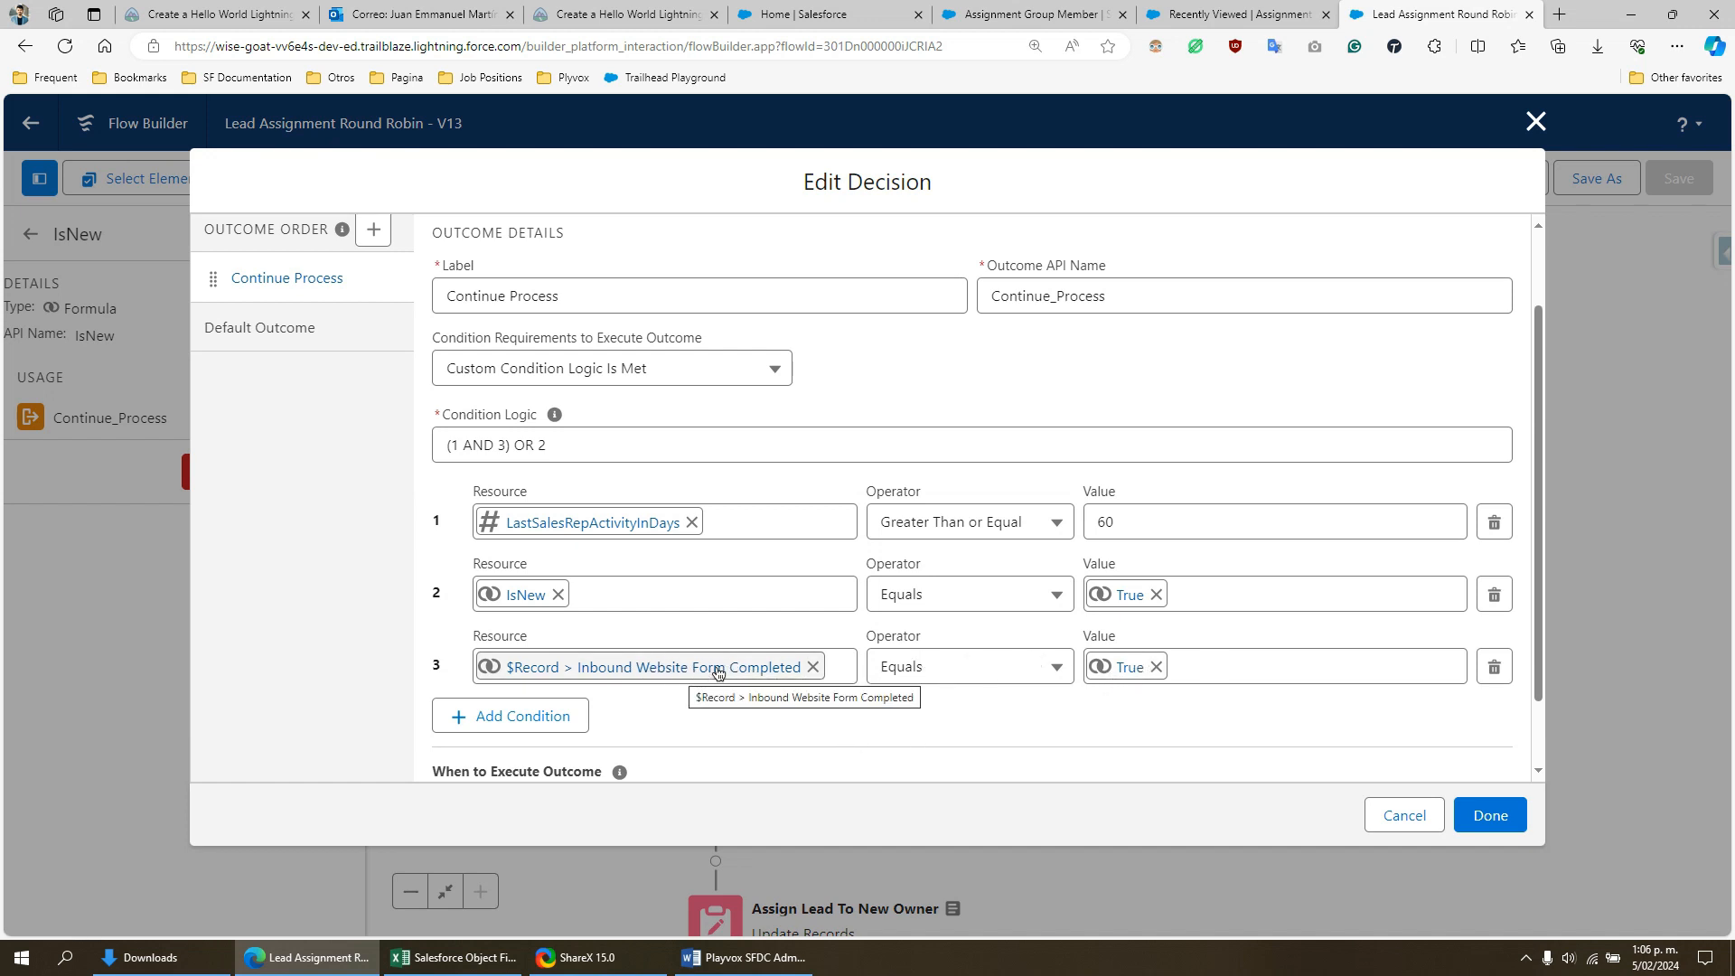
{"action": "left_click", "coordinate": [1407, 817]}
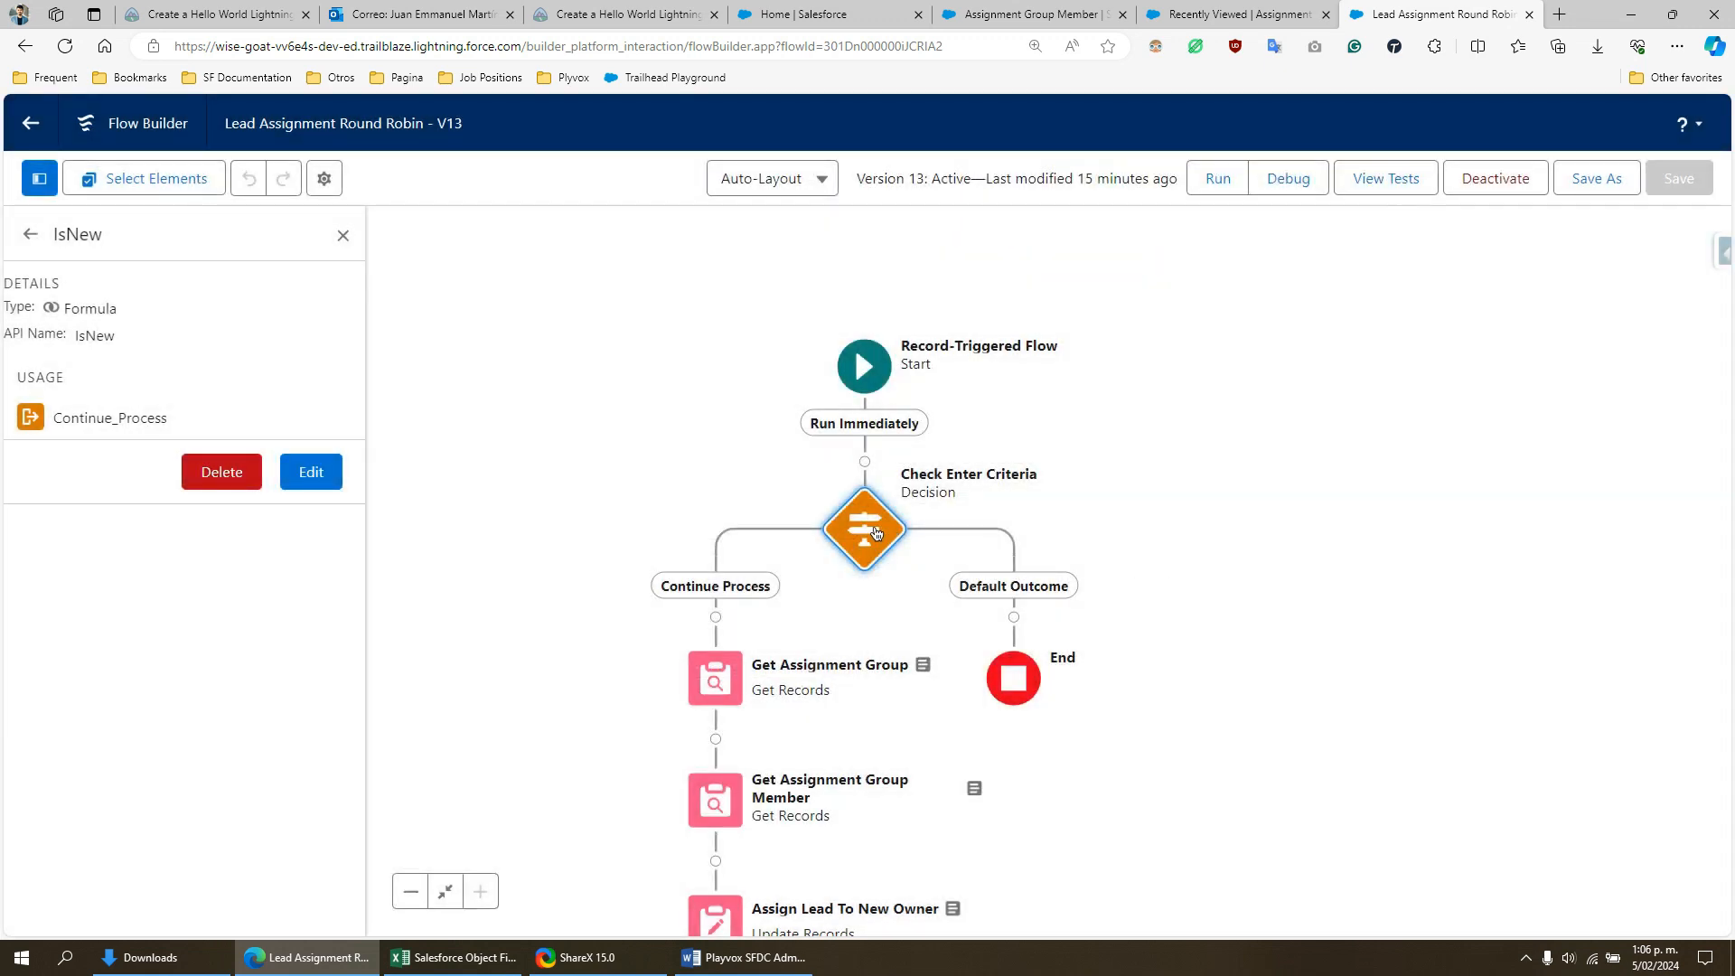
- Examine how the Check Enter Criteria decision's logic "(1 AND 3) OR 2" combines its three conditions, highlighting each part, and close it without changes
{"action": "double_click", "coordinate": [875, 533]}
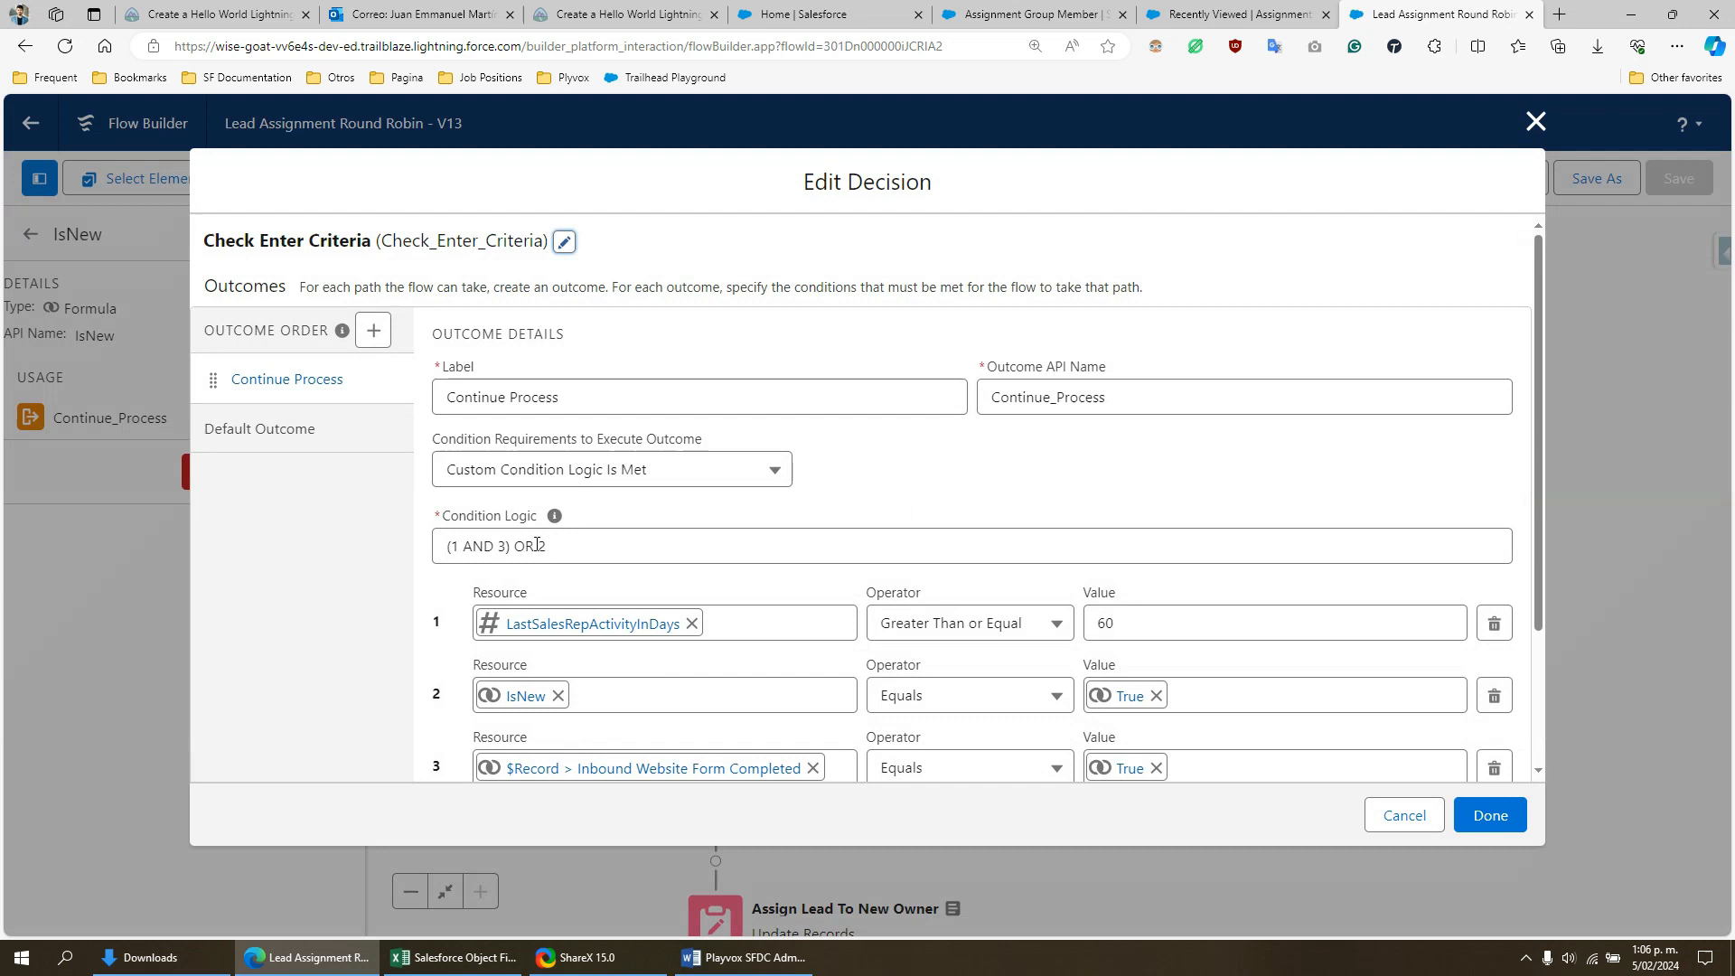
{"action": "left_click", "coordinate": [554, 546]}
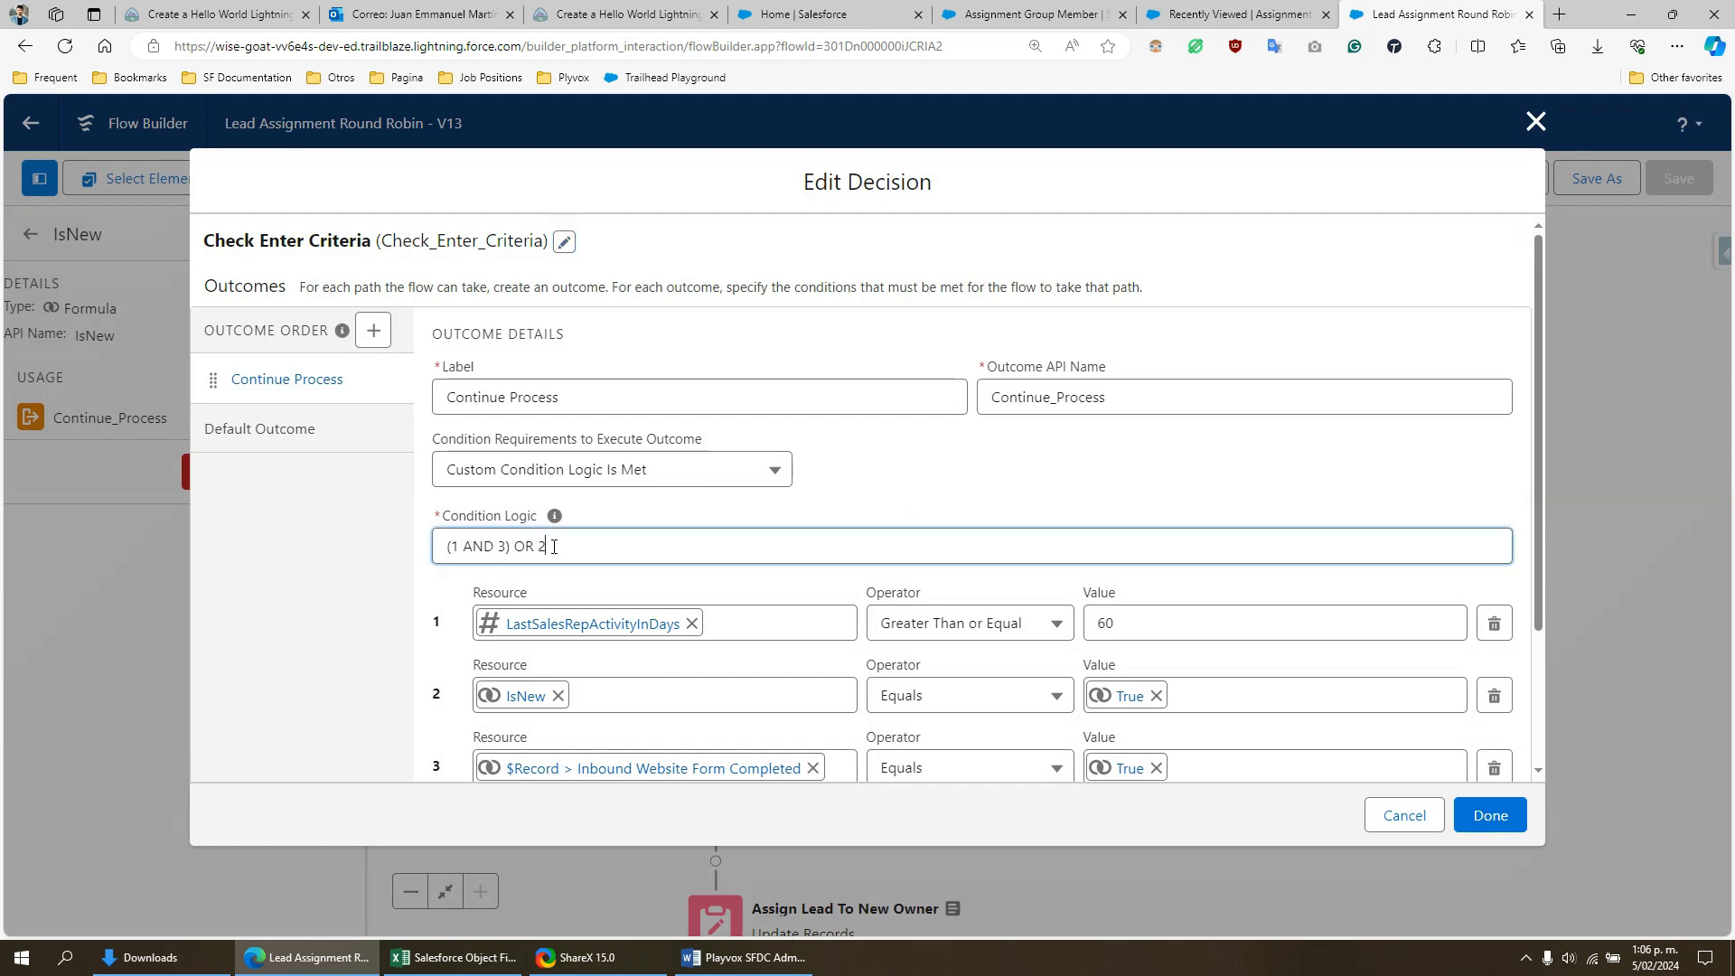
{"action": "left_click_drag", "start_coordinate": [554, 546], "coordinate": [443, 554]}
{"action": "scroll", "coordinate": [539, 559], "scroll_direction": "down", "scroll_amount": 1}
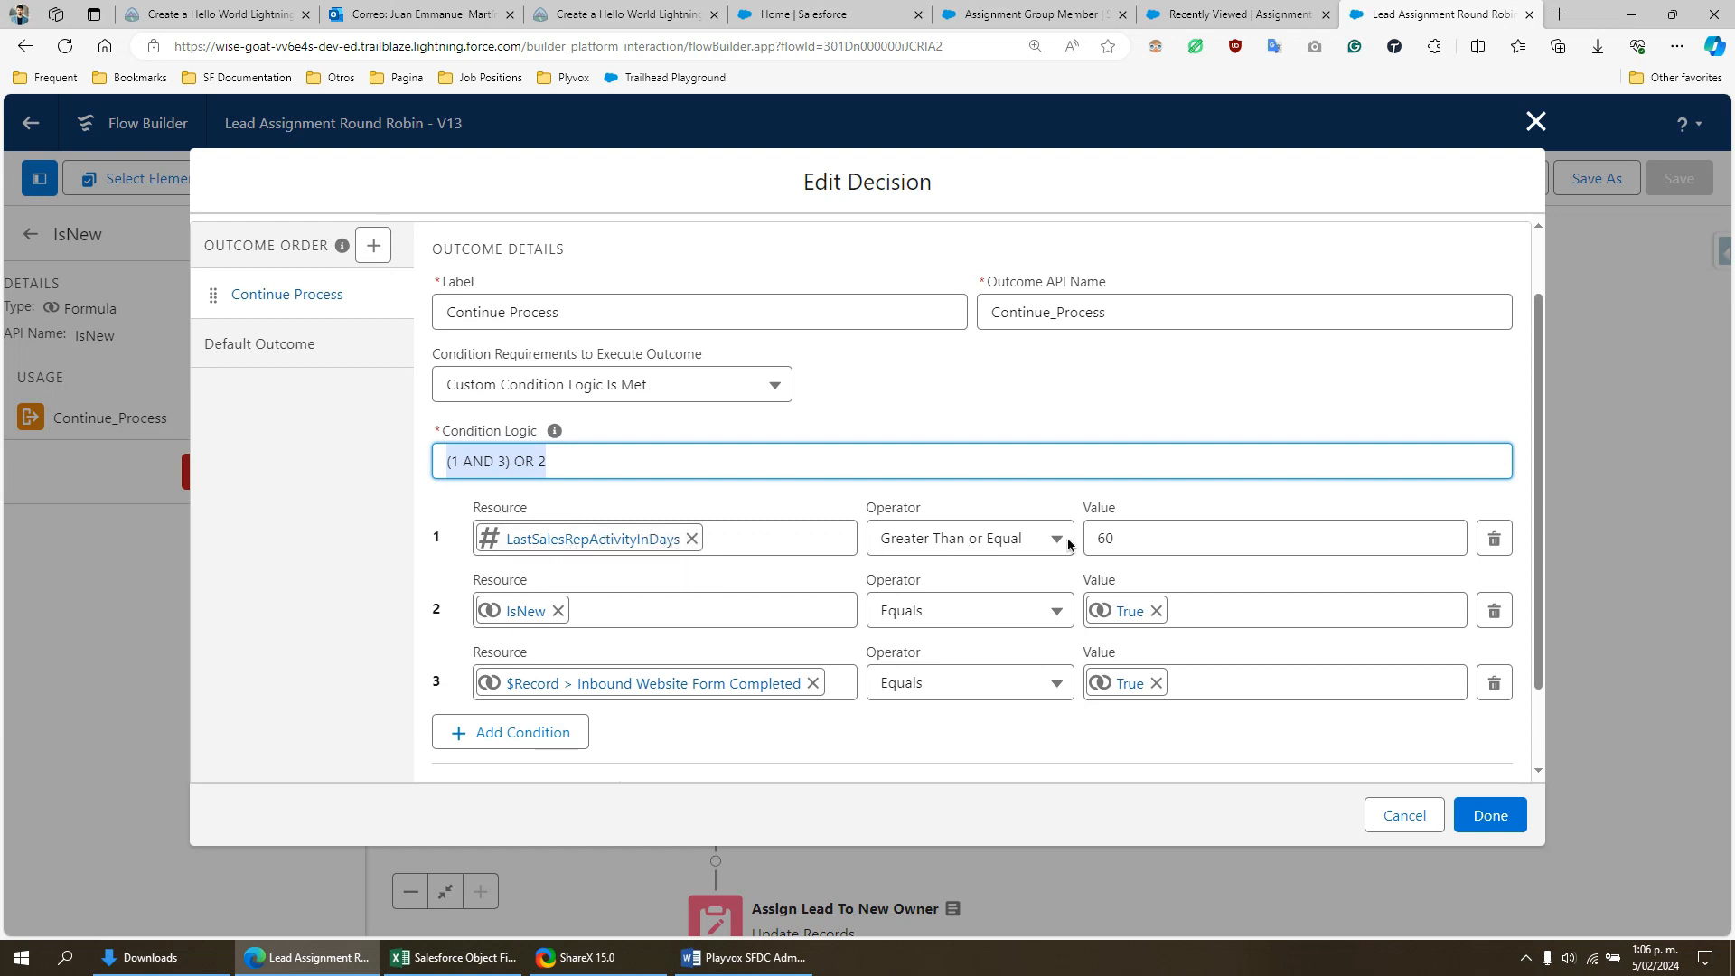
{"action": "left_click", "coordinate": [1137, 541]}
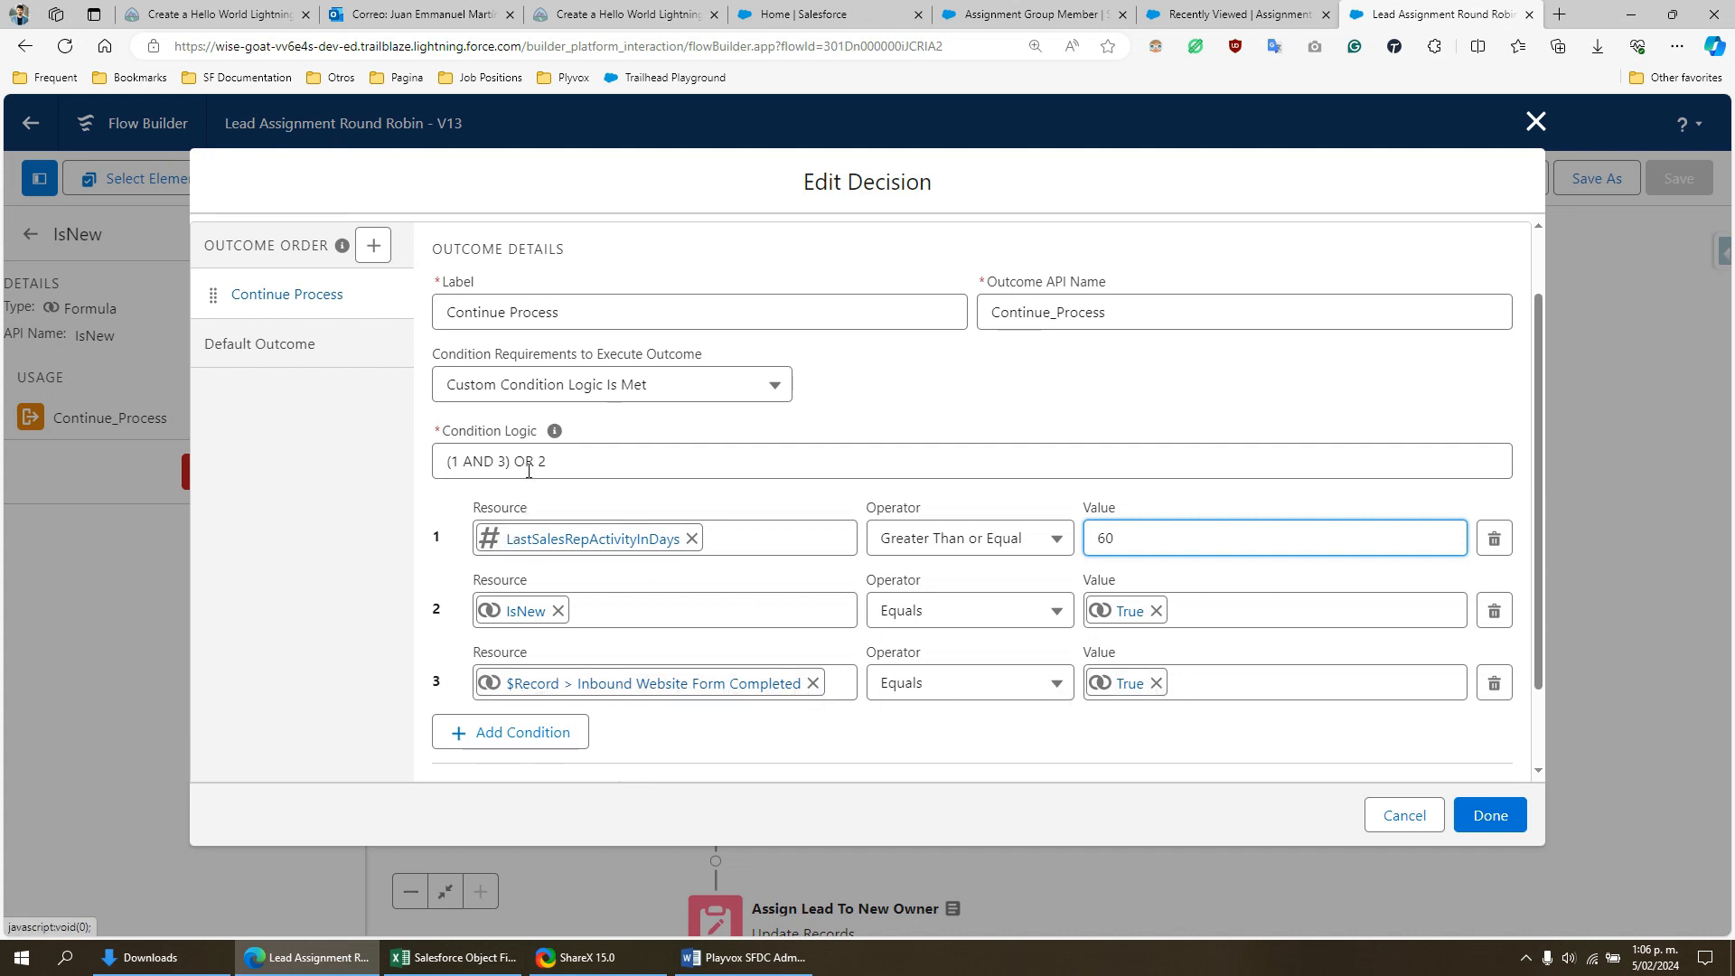
{"action": "left_click_drag", "start_coordinate": [514, 461], "coordinate": [435, 460]}
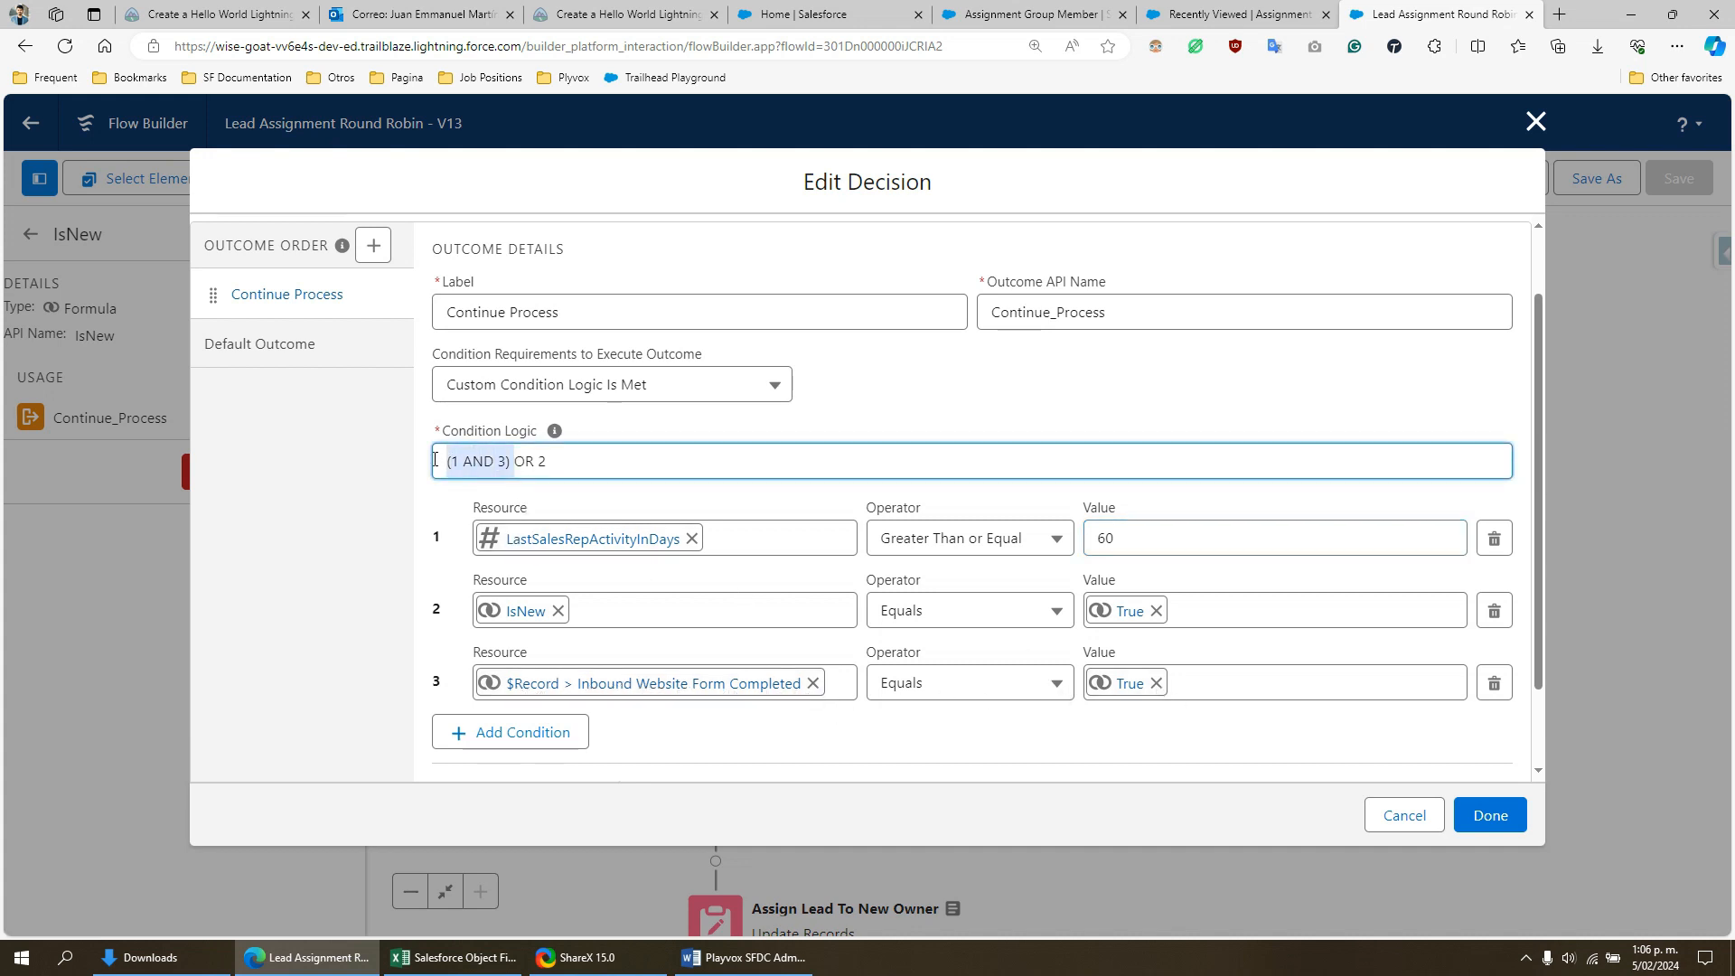
{"action": "left_click", "coordinate": [518, 465]}
{"action": "double_click", "coordinate": [545, 464]}
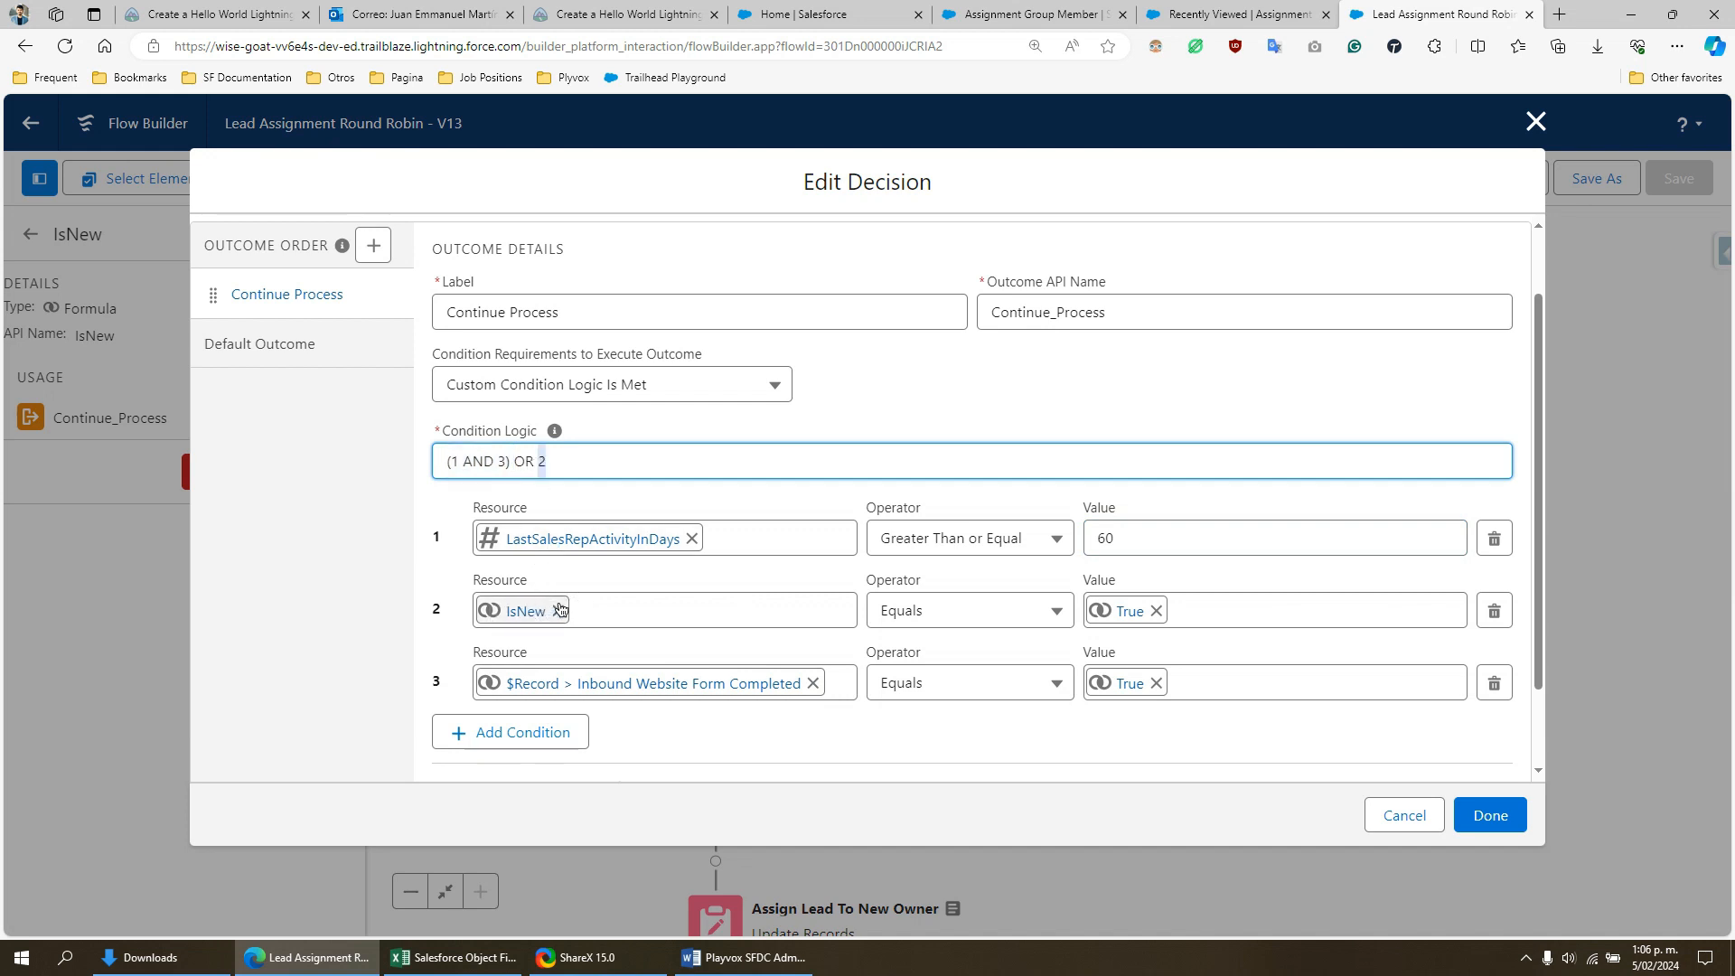
{"action": "left_click", "coordinate": [545, 462]}
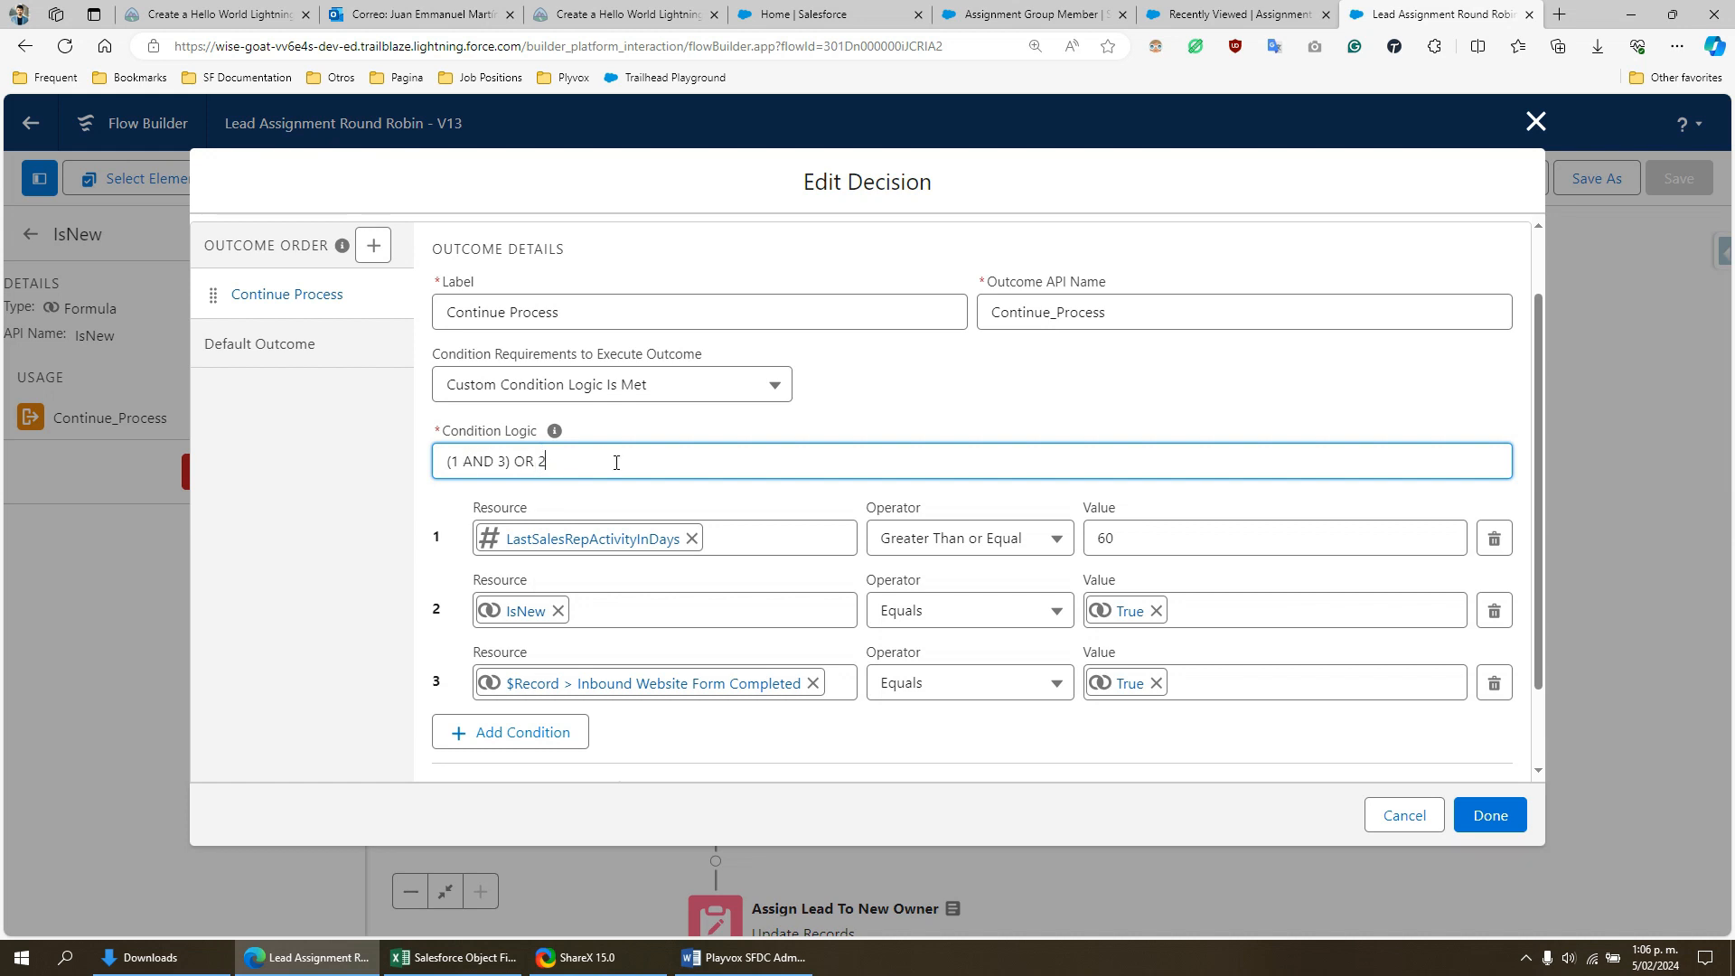
{"action": "left_click", "coordinate": [1537, 121]}
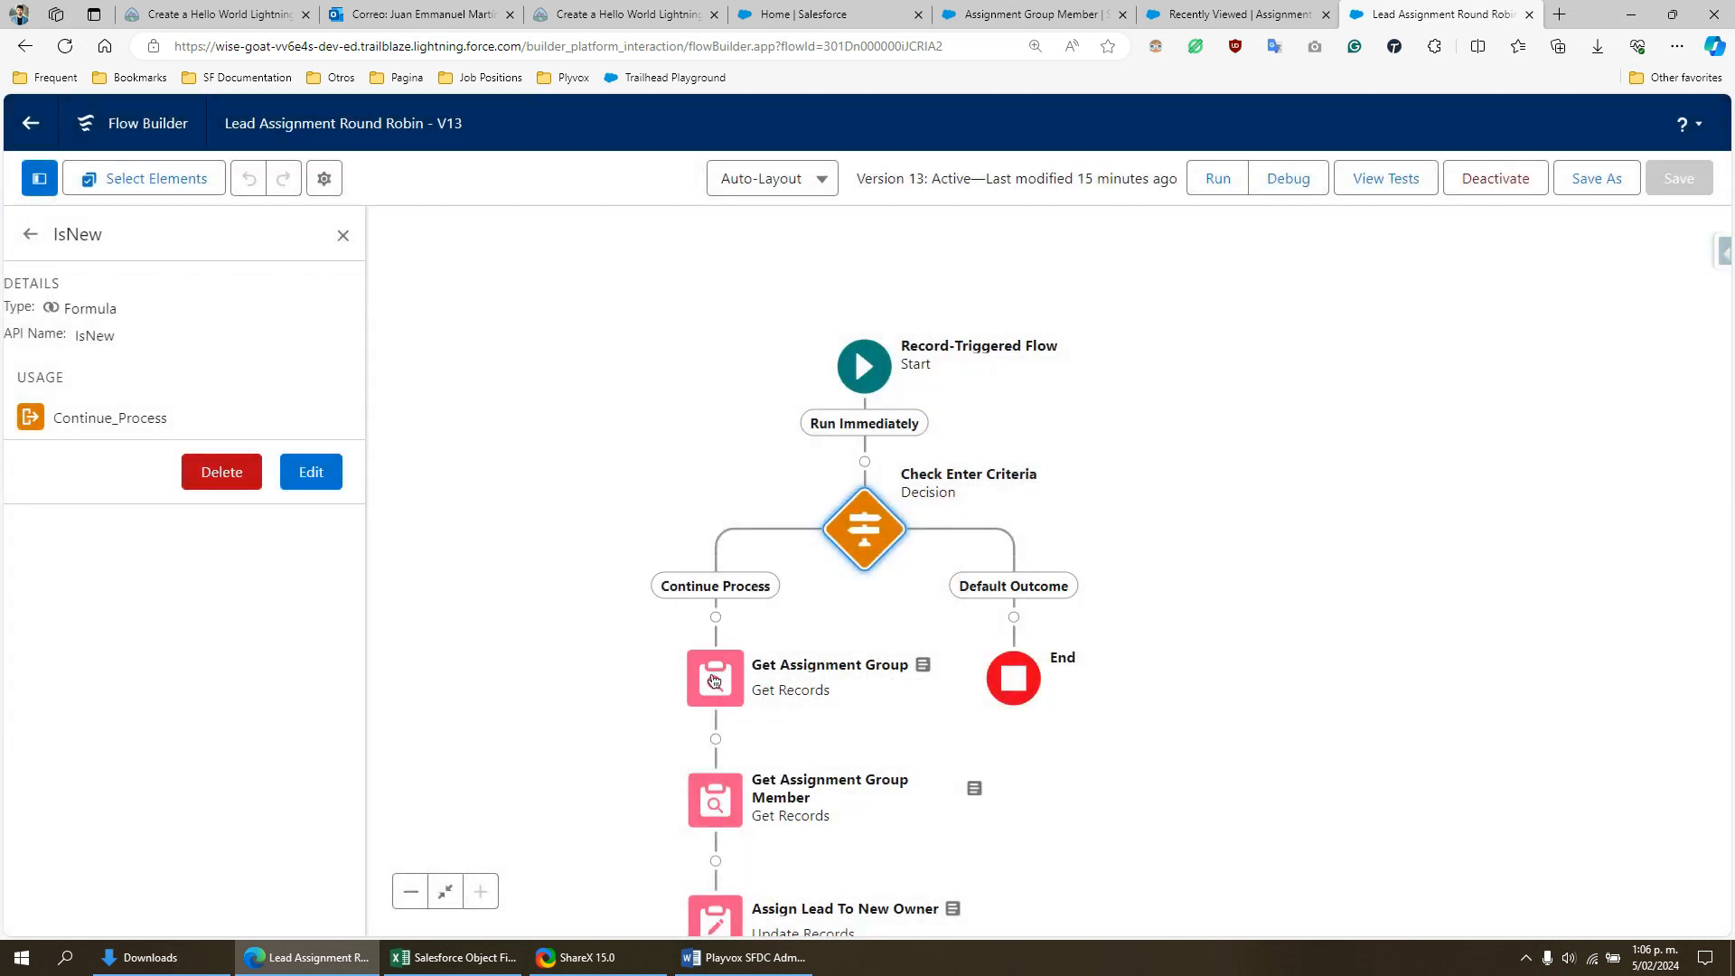
- Open the Get Assignment Group element, review its object and the "Lead Group 1" name filter, and close it without changes
{"action": "scroll", "coordinate": [714, 684], "scroll_direction": "down", "scroll_amount": 2}
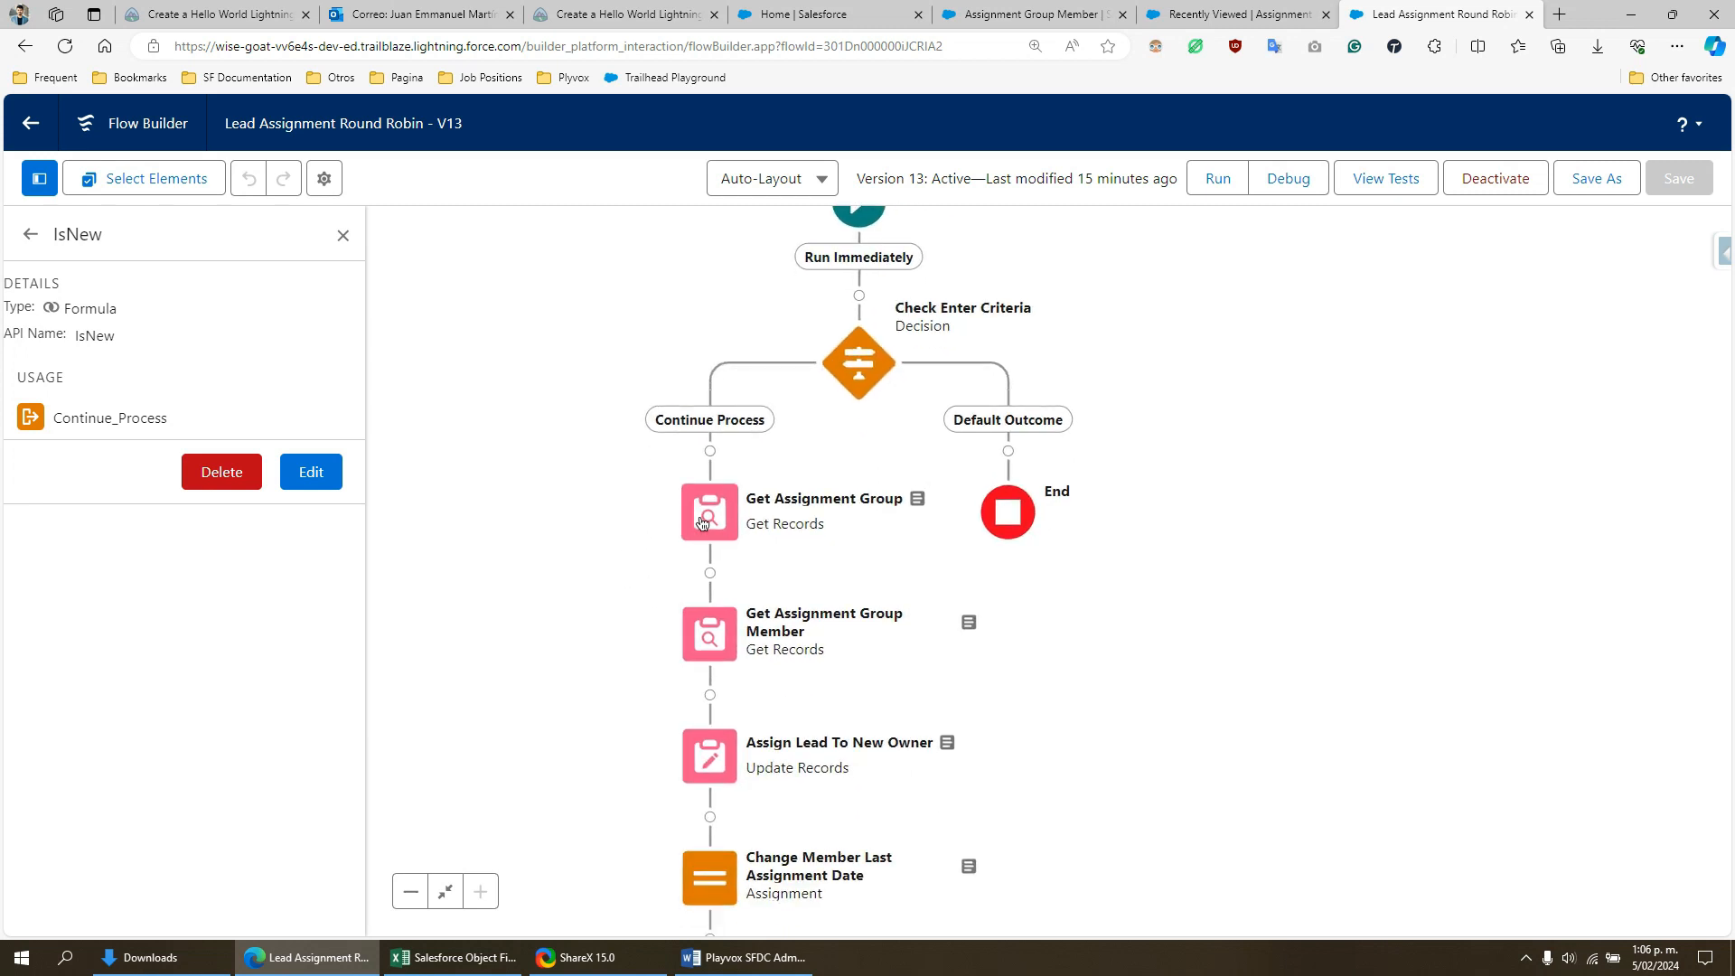
{"action": "left_click", "coordinate": [710, 498]}
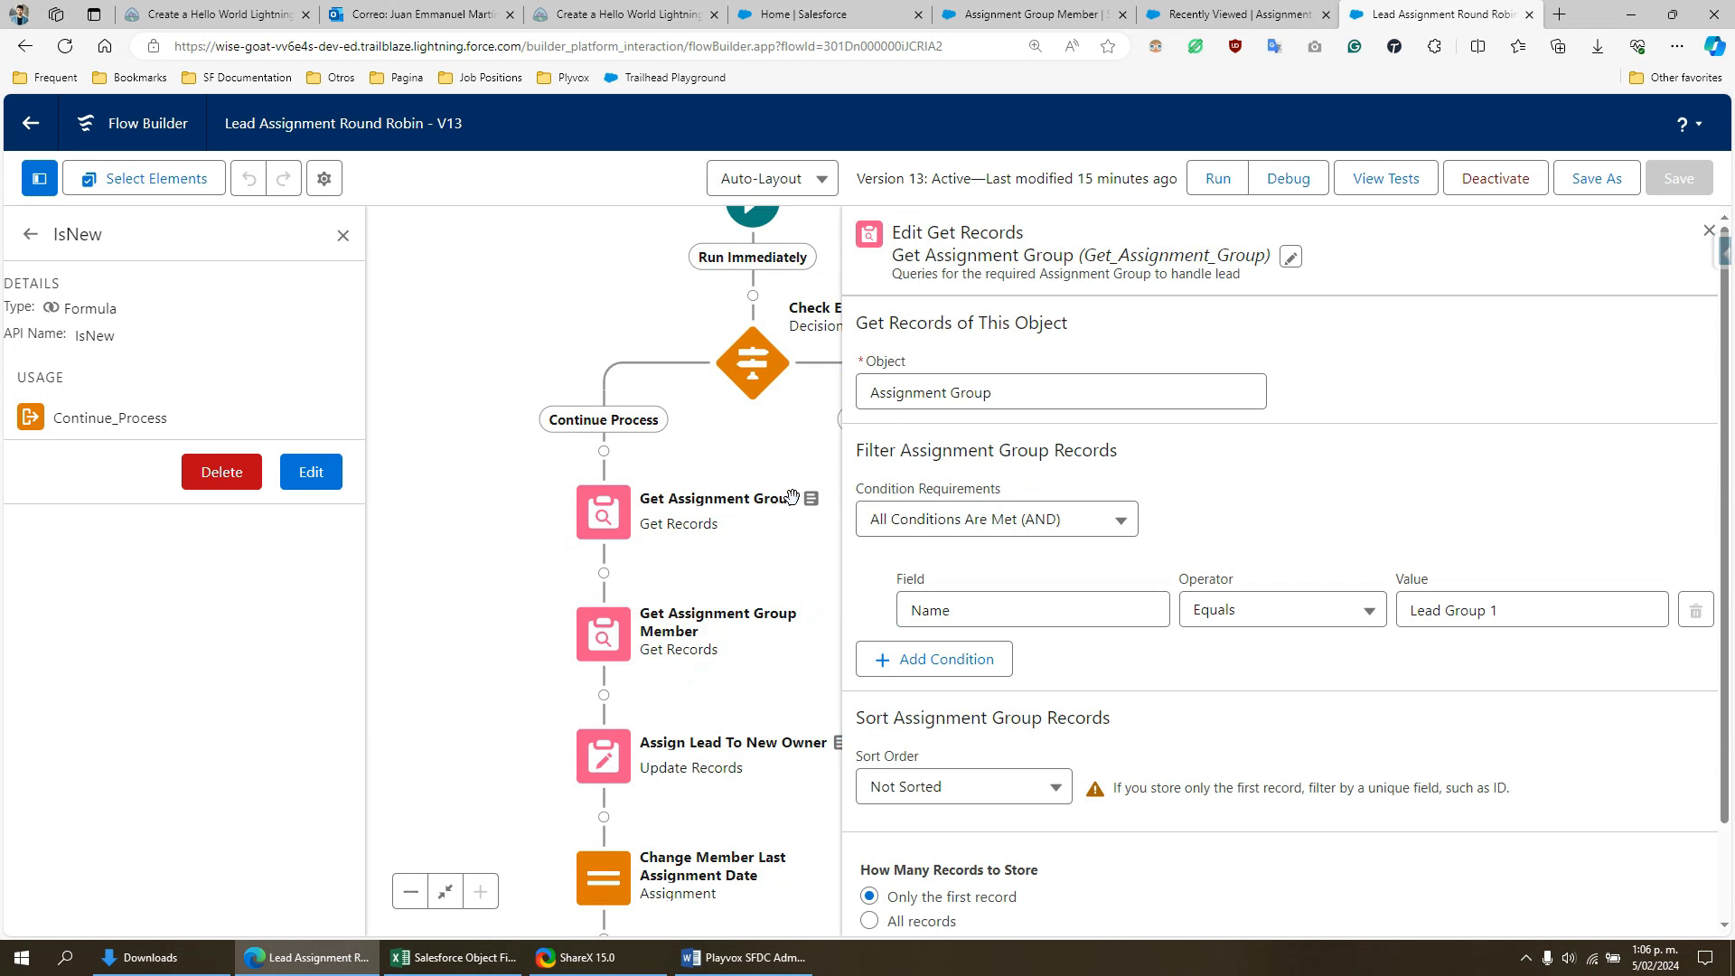
{"action": "left_click_drag", "start_coordinate": [1046, 395], "coordinate": [869, 386]}
{"action": "left_click", "coordinate": [1358, 457]}
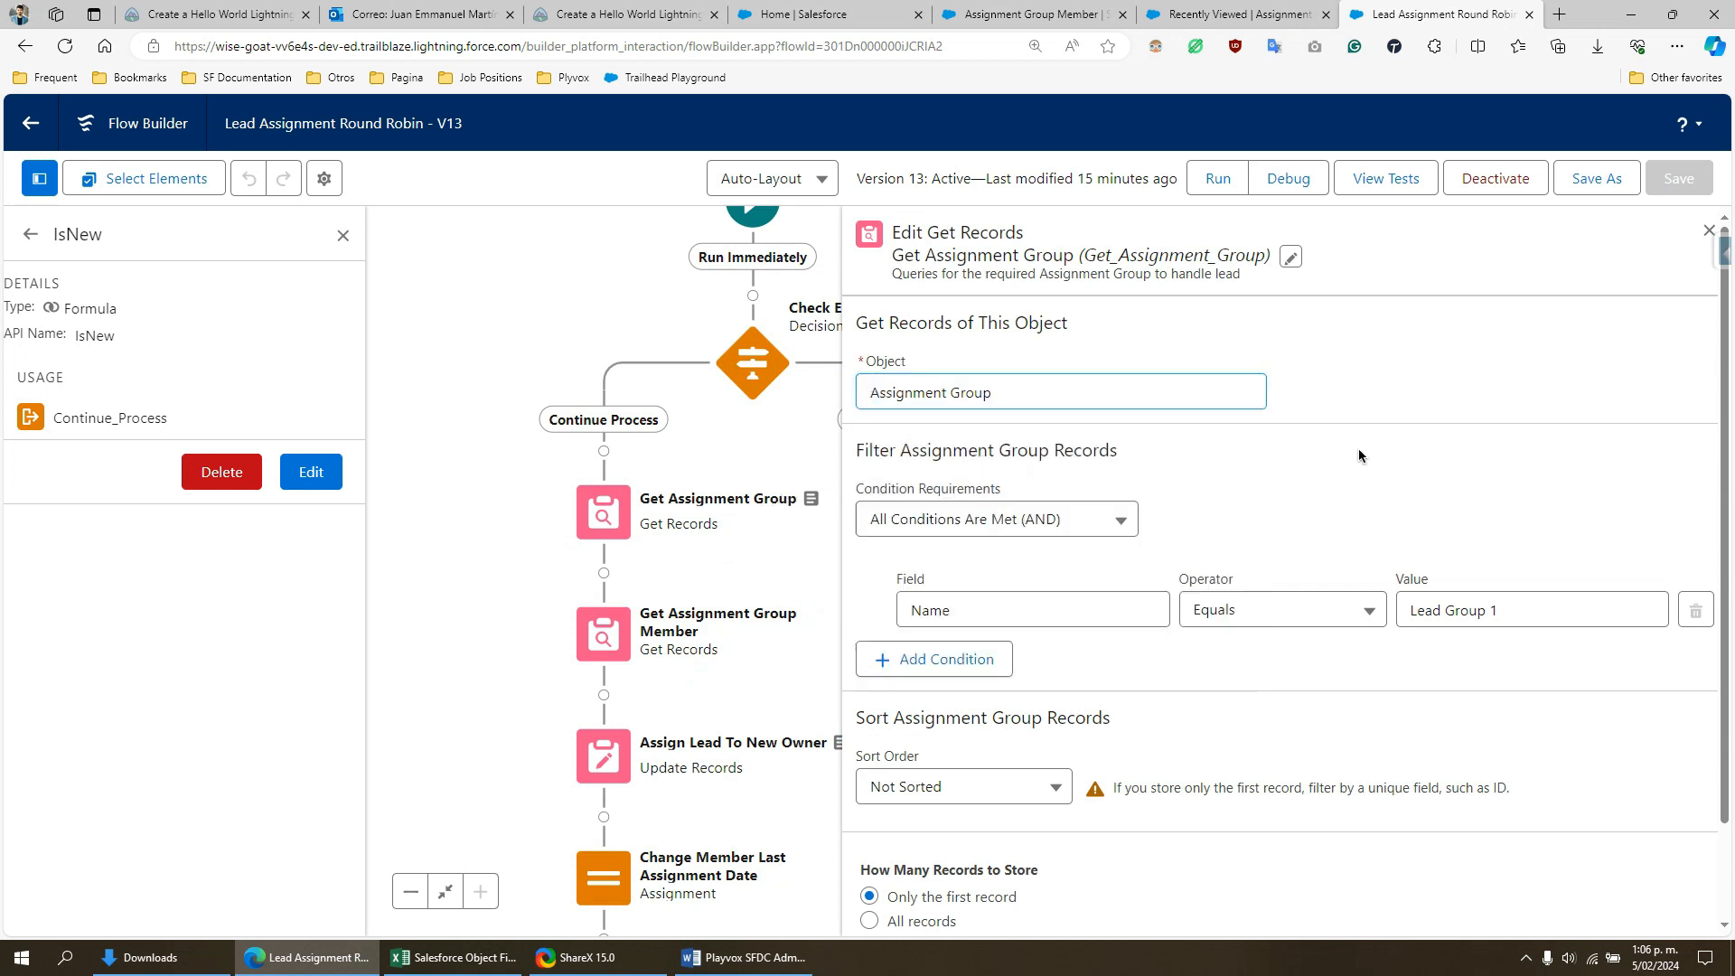
{"action": "scroll", "coordinate": [1054, 579], "scroll_direction": "down", "scroll_amount": 2}
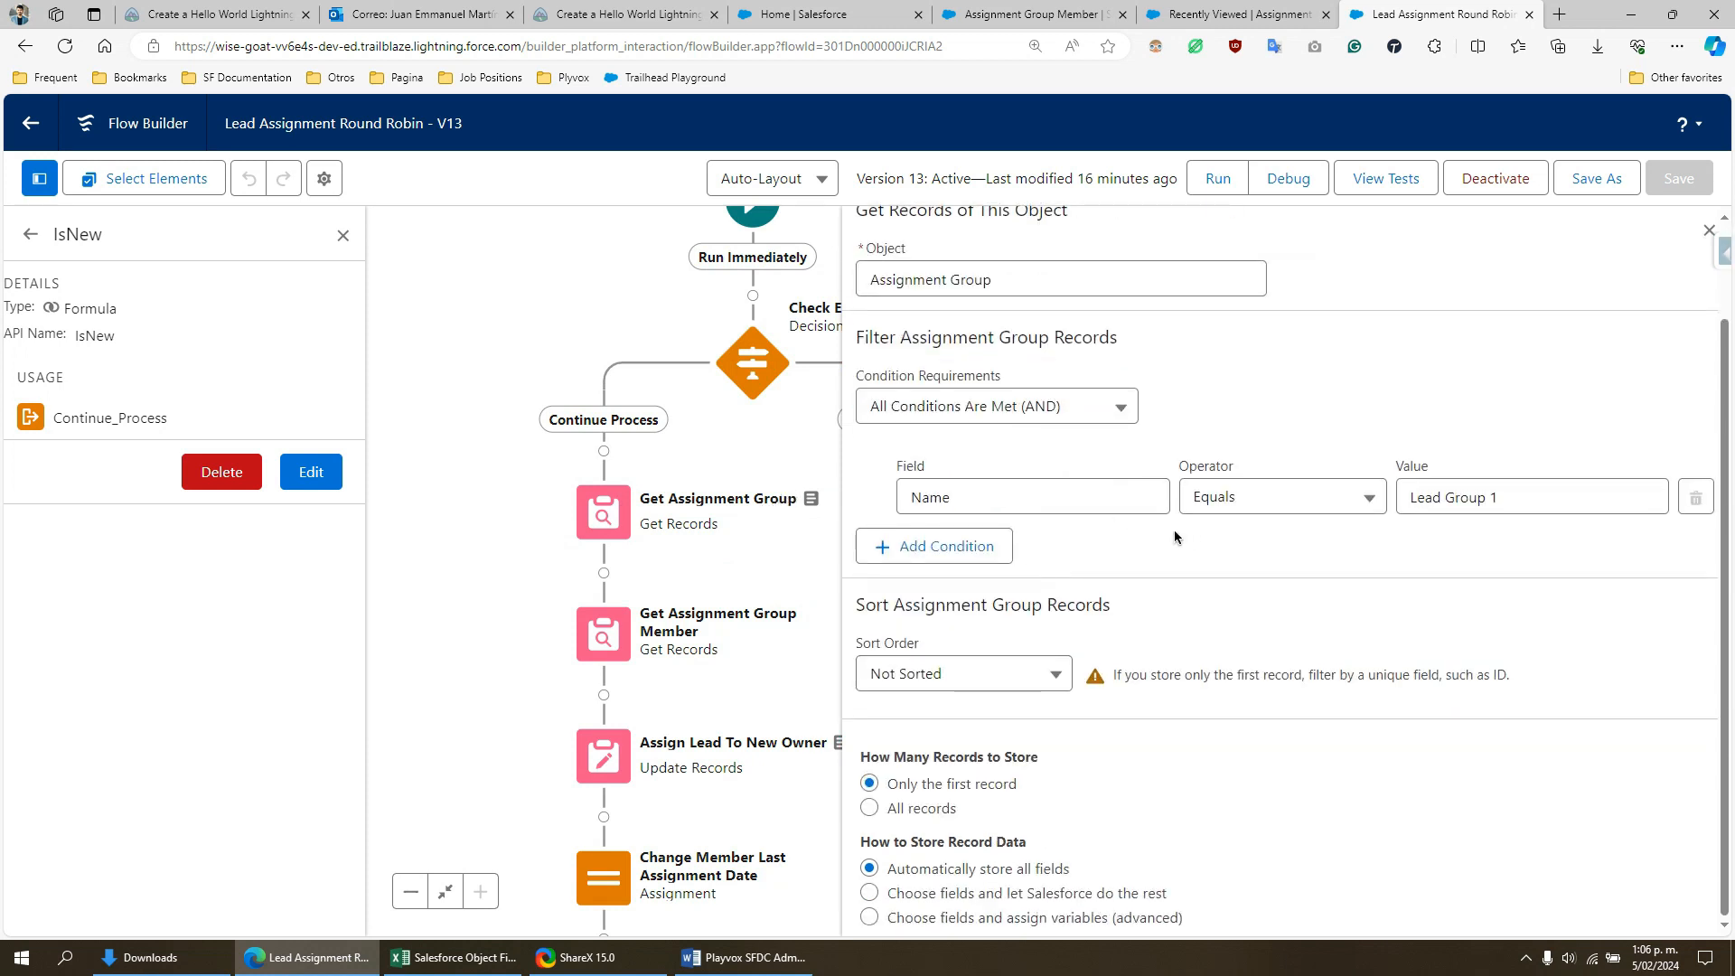
{"action": "left_click_drag", "start_coordinate": [1493, 503], "coordinate": [1407, 495]}
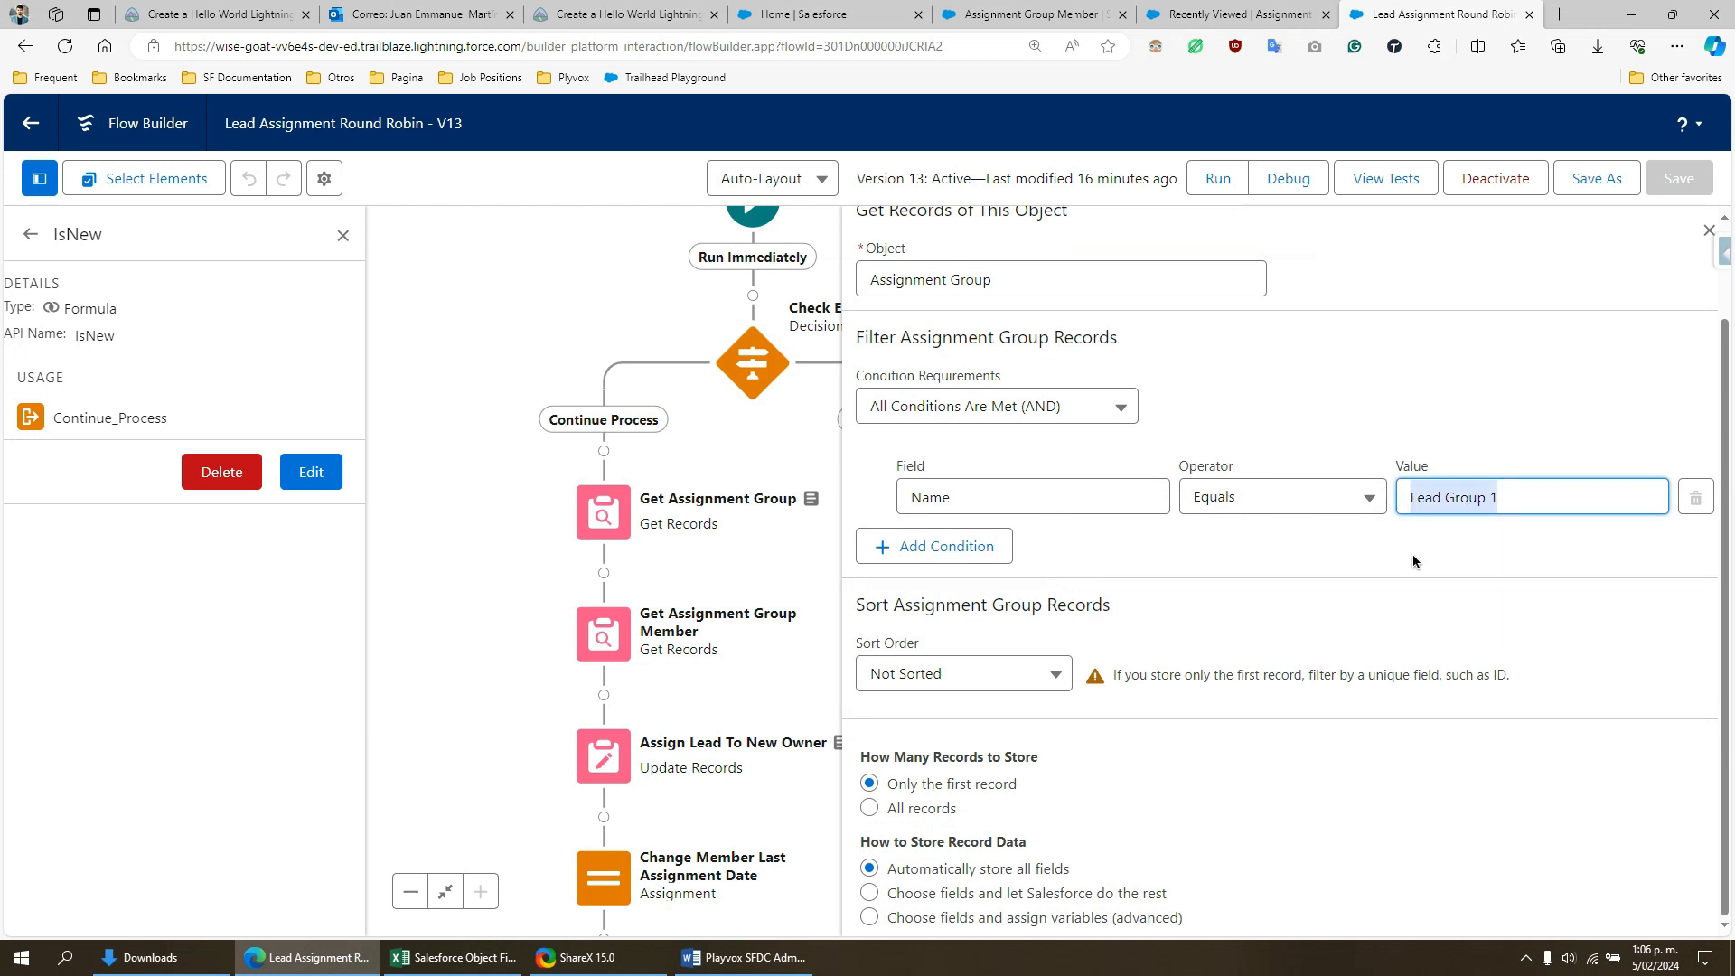
{"action": "left_click_drag", "start_coordinate": [1507, 509], "coordinate": [1412, 506]}
{"action": "left_click", "coordinate": [1709, 231]}
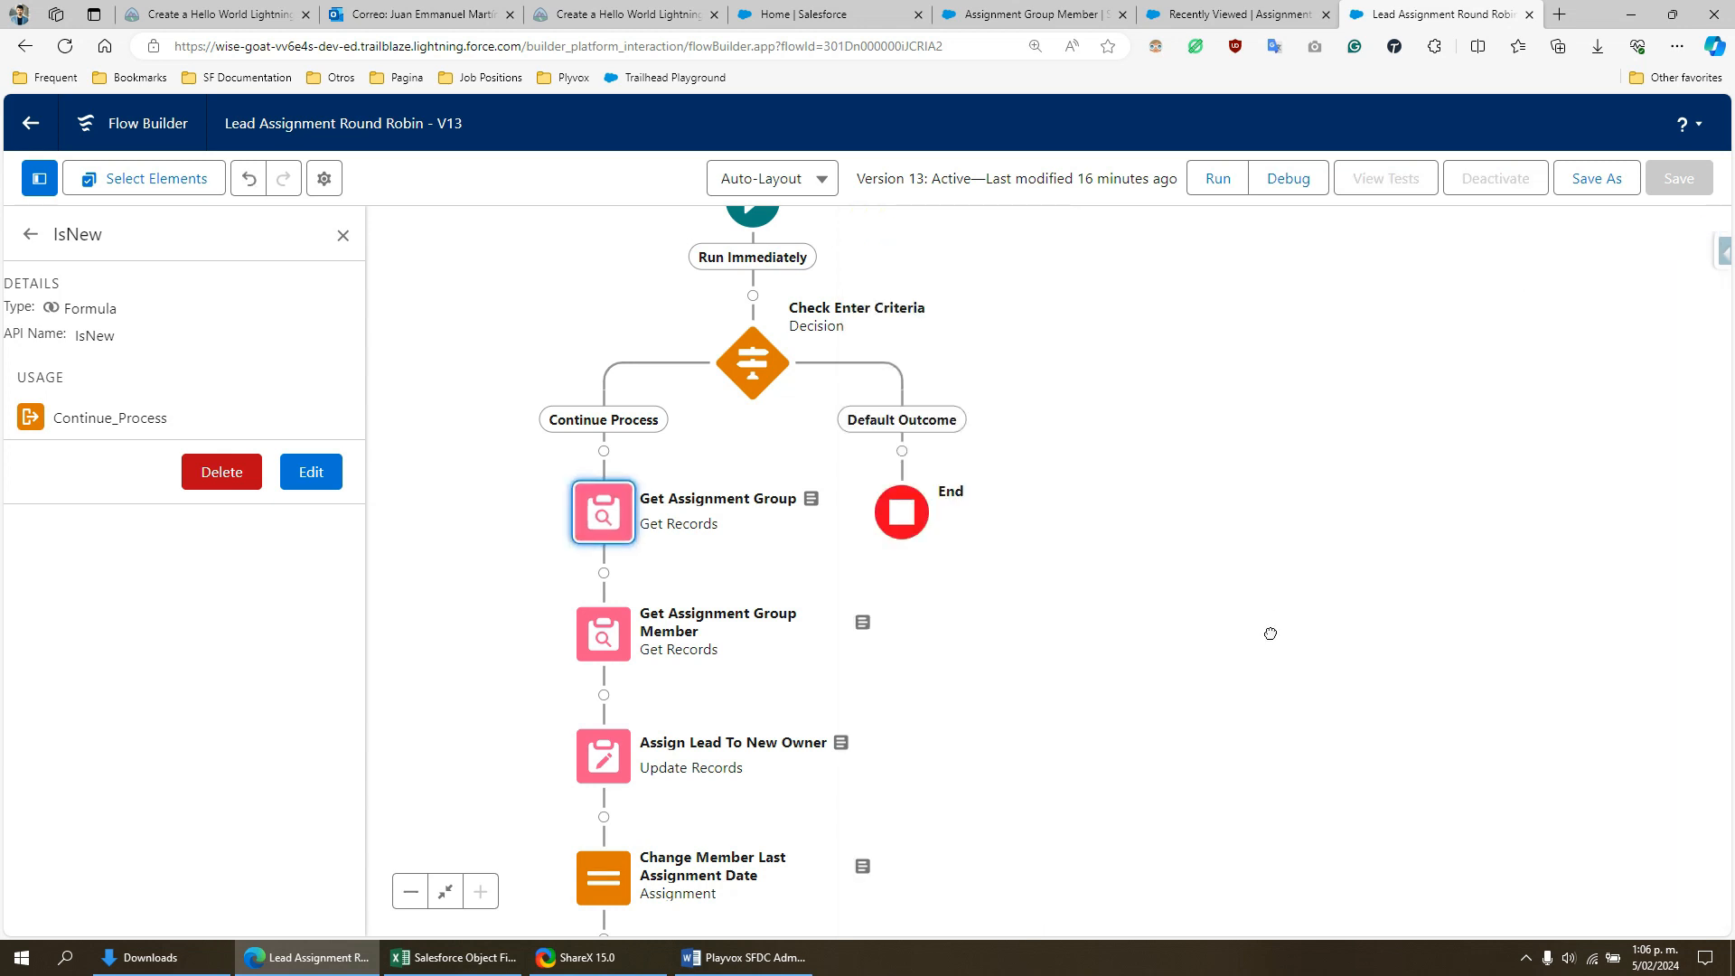
- Open the Get Assignment Group Member element and examine its object and its Active__c and Assignment_Group__c filter conditions
{"action": "left_click_drag", "start_coordinate": [1267, 627], "coordinate": [1402, 445]}
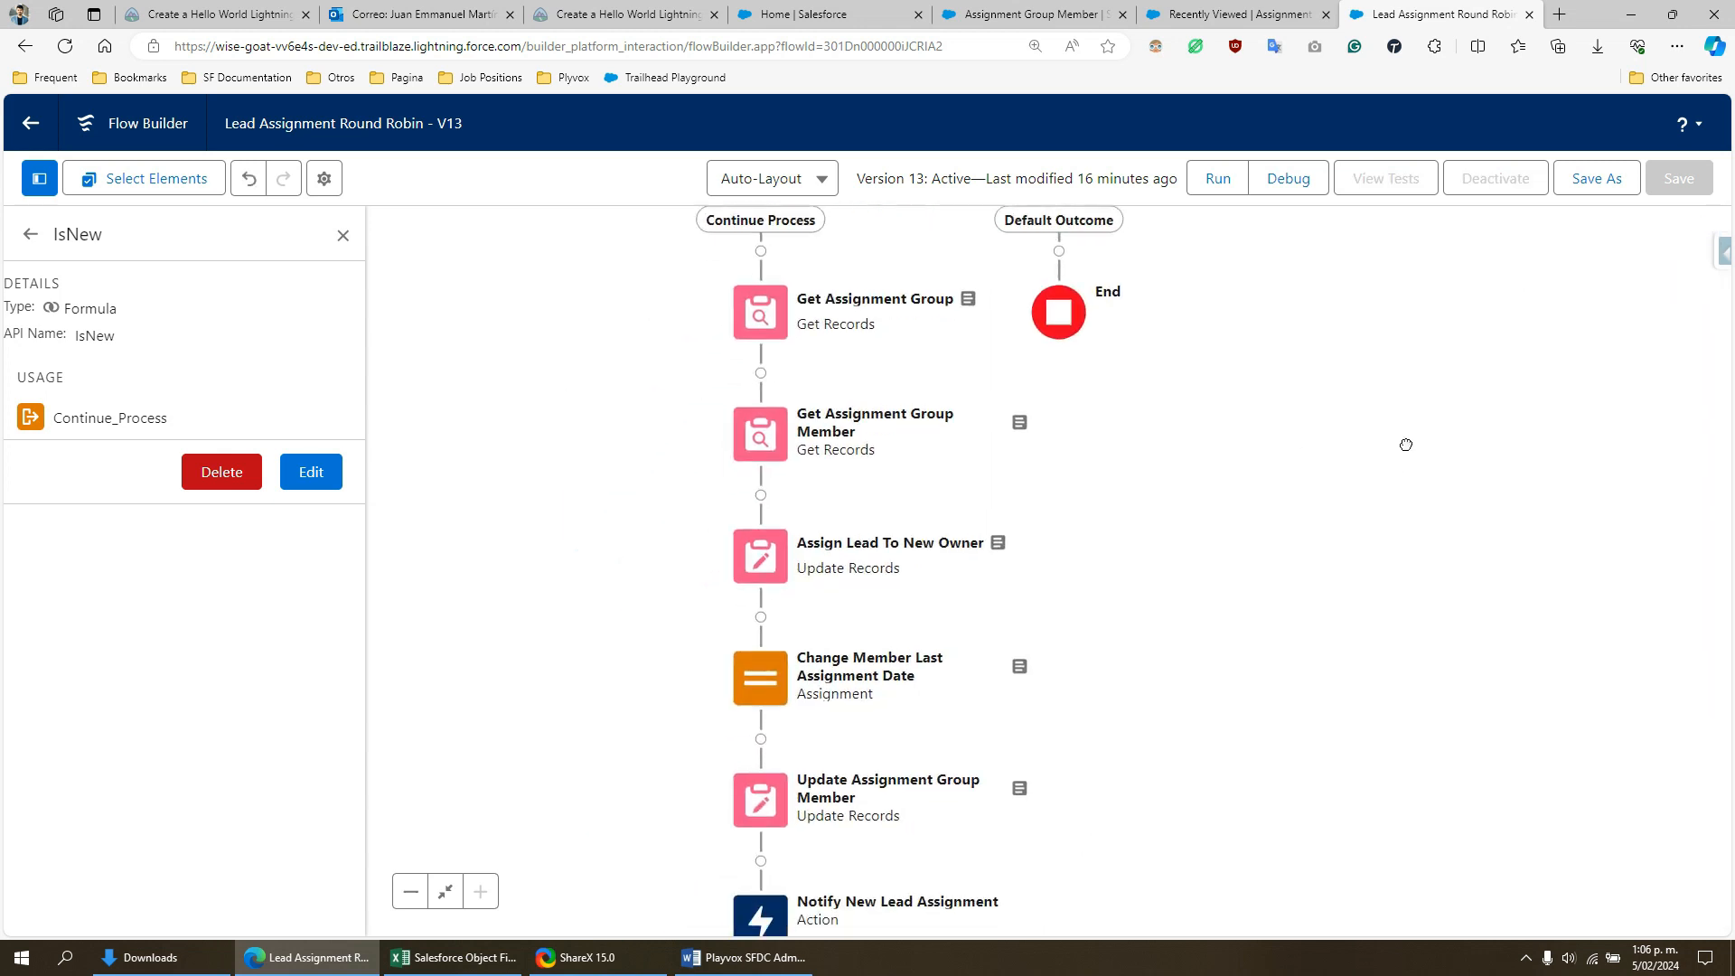
{"action": "left_click", "coordinate": [779, 437]}
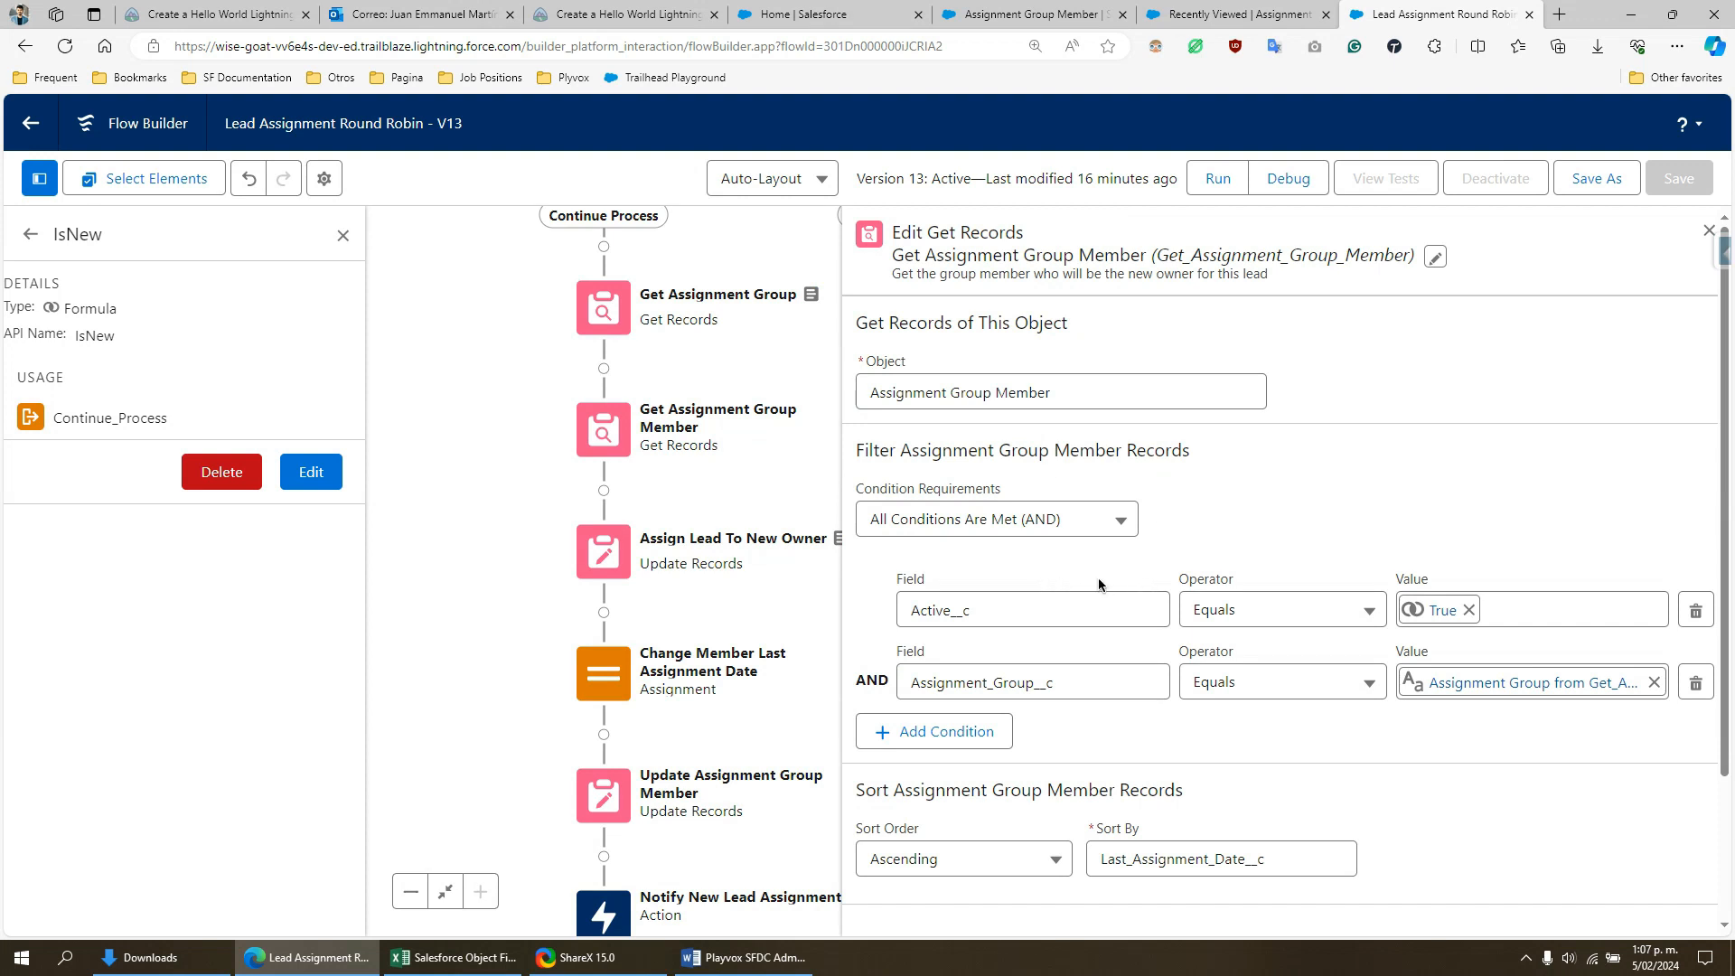
{"action": "left_click", "coordinate": [1000, 611]}
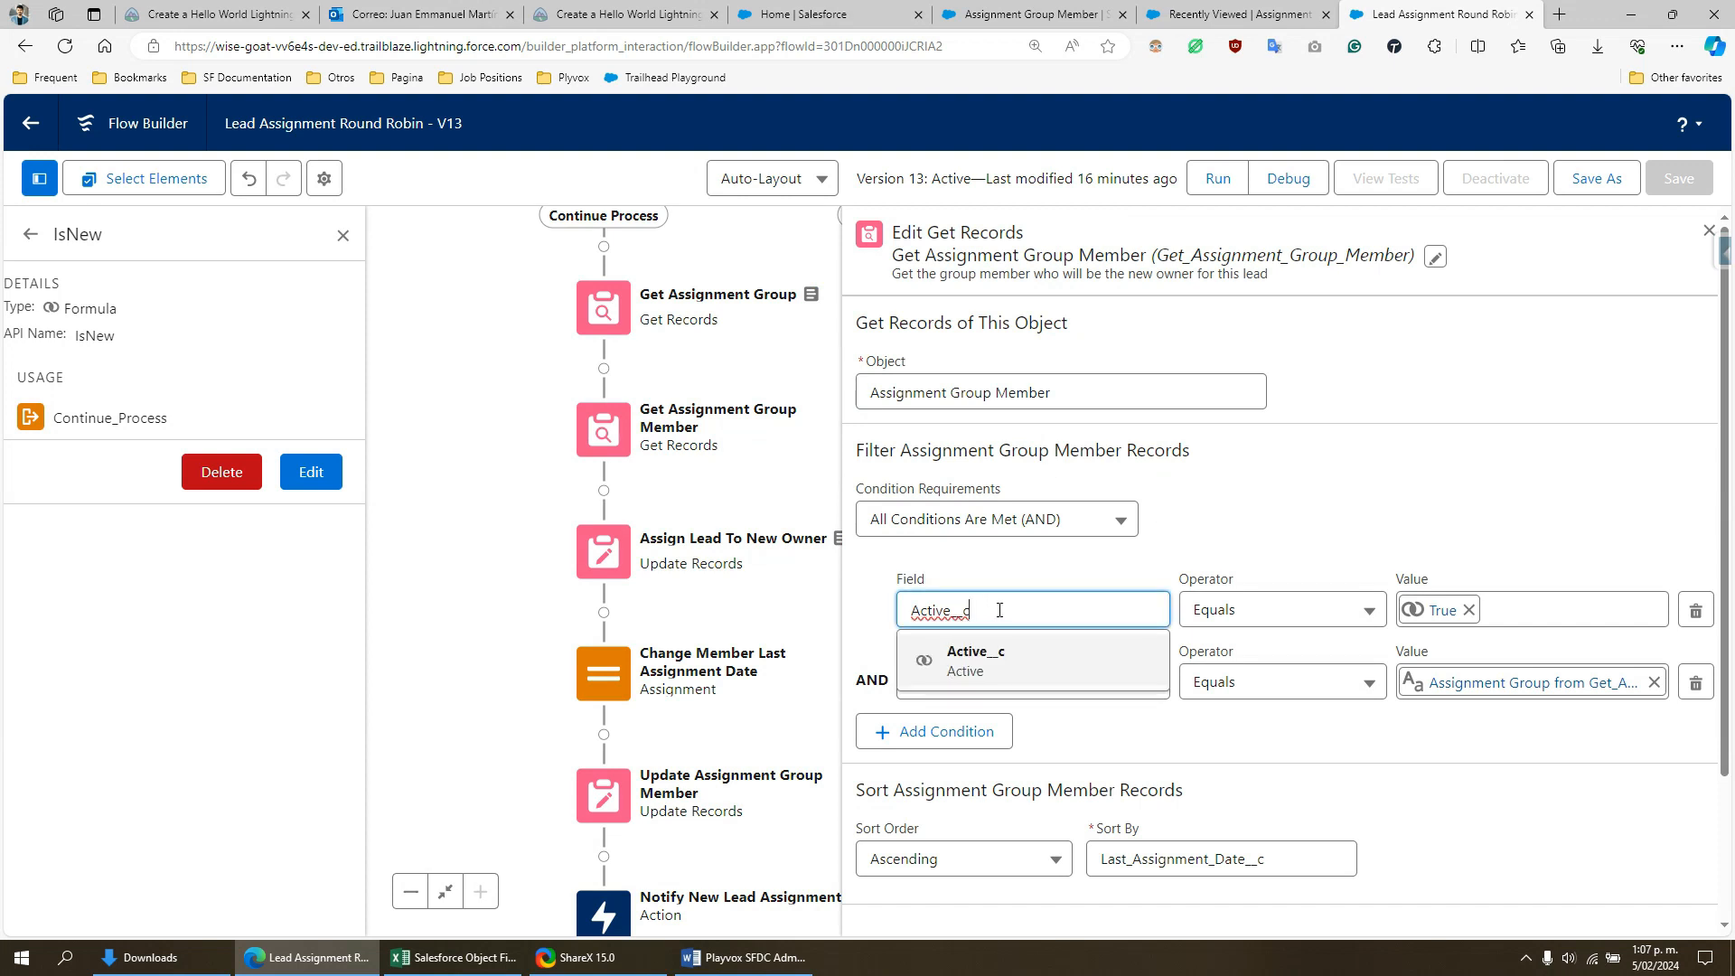
{"action": "left_click", "coordinate": [1485, 557]}
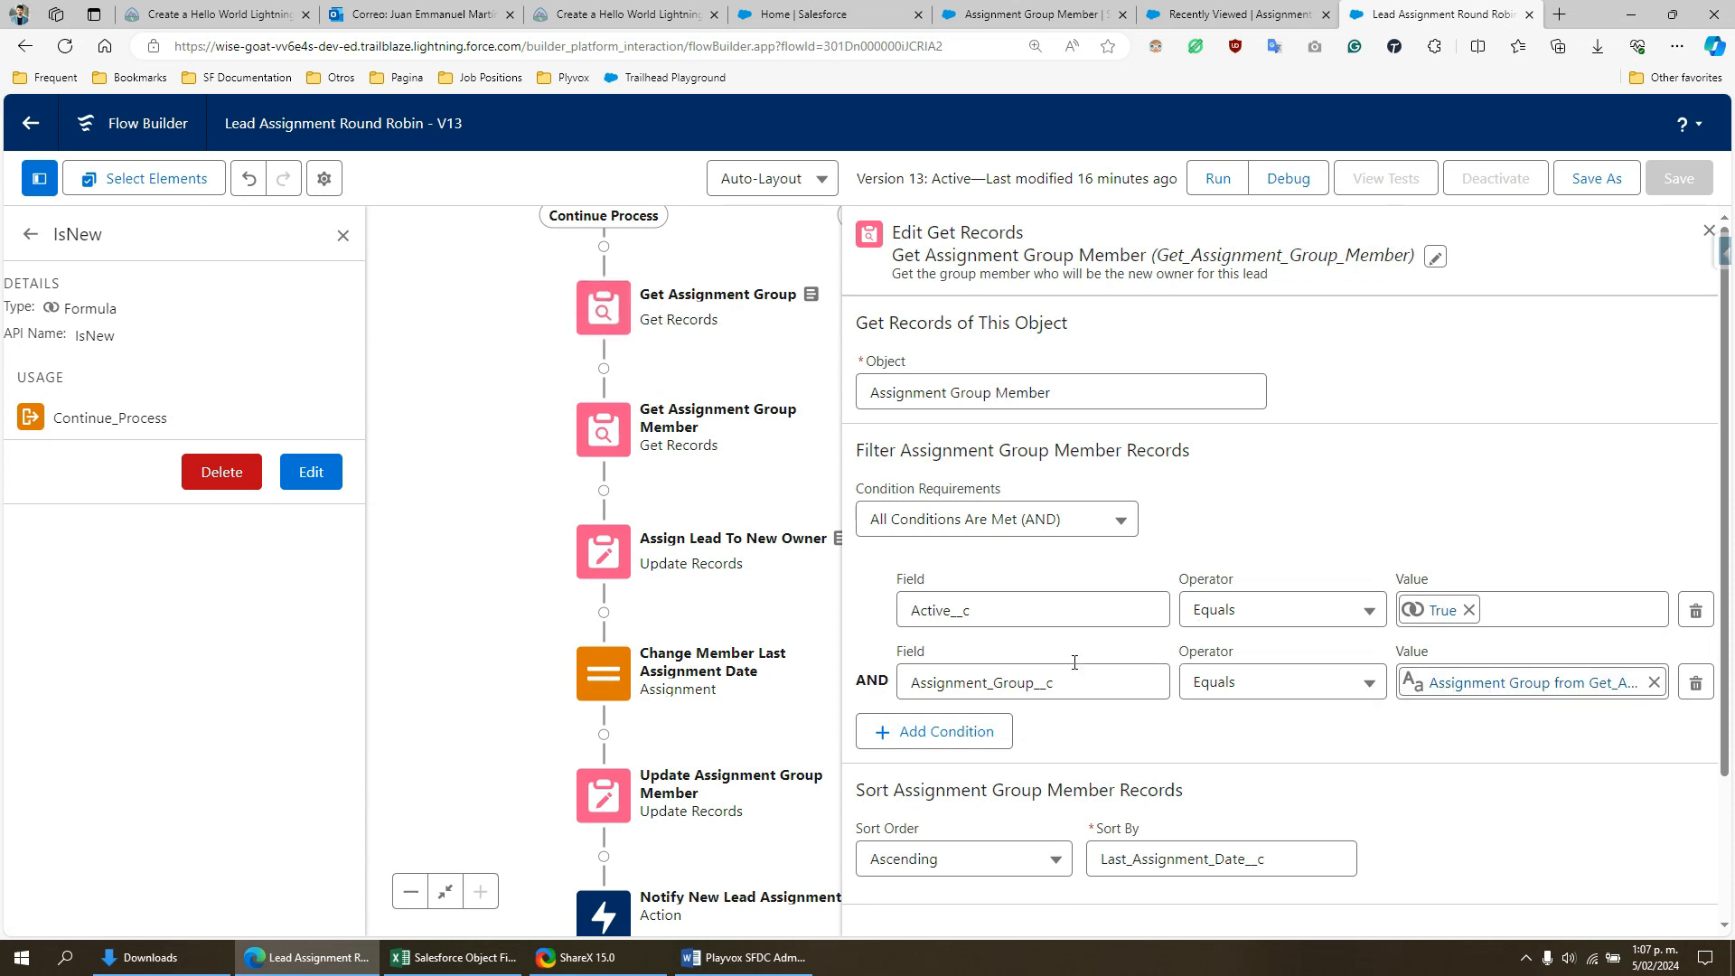
- Examine the group member query's sort order and record storage options, highlighting Last_Assignment_Date__c as the sort field and keeping it selected
{"action": "scroll", "coordinate": [1384, 530], "scroll_direction": "down", "scroll_amount": 2}
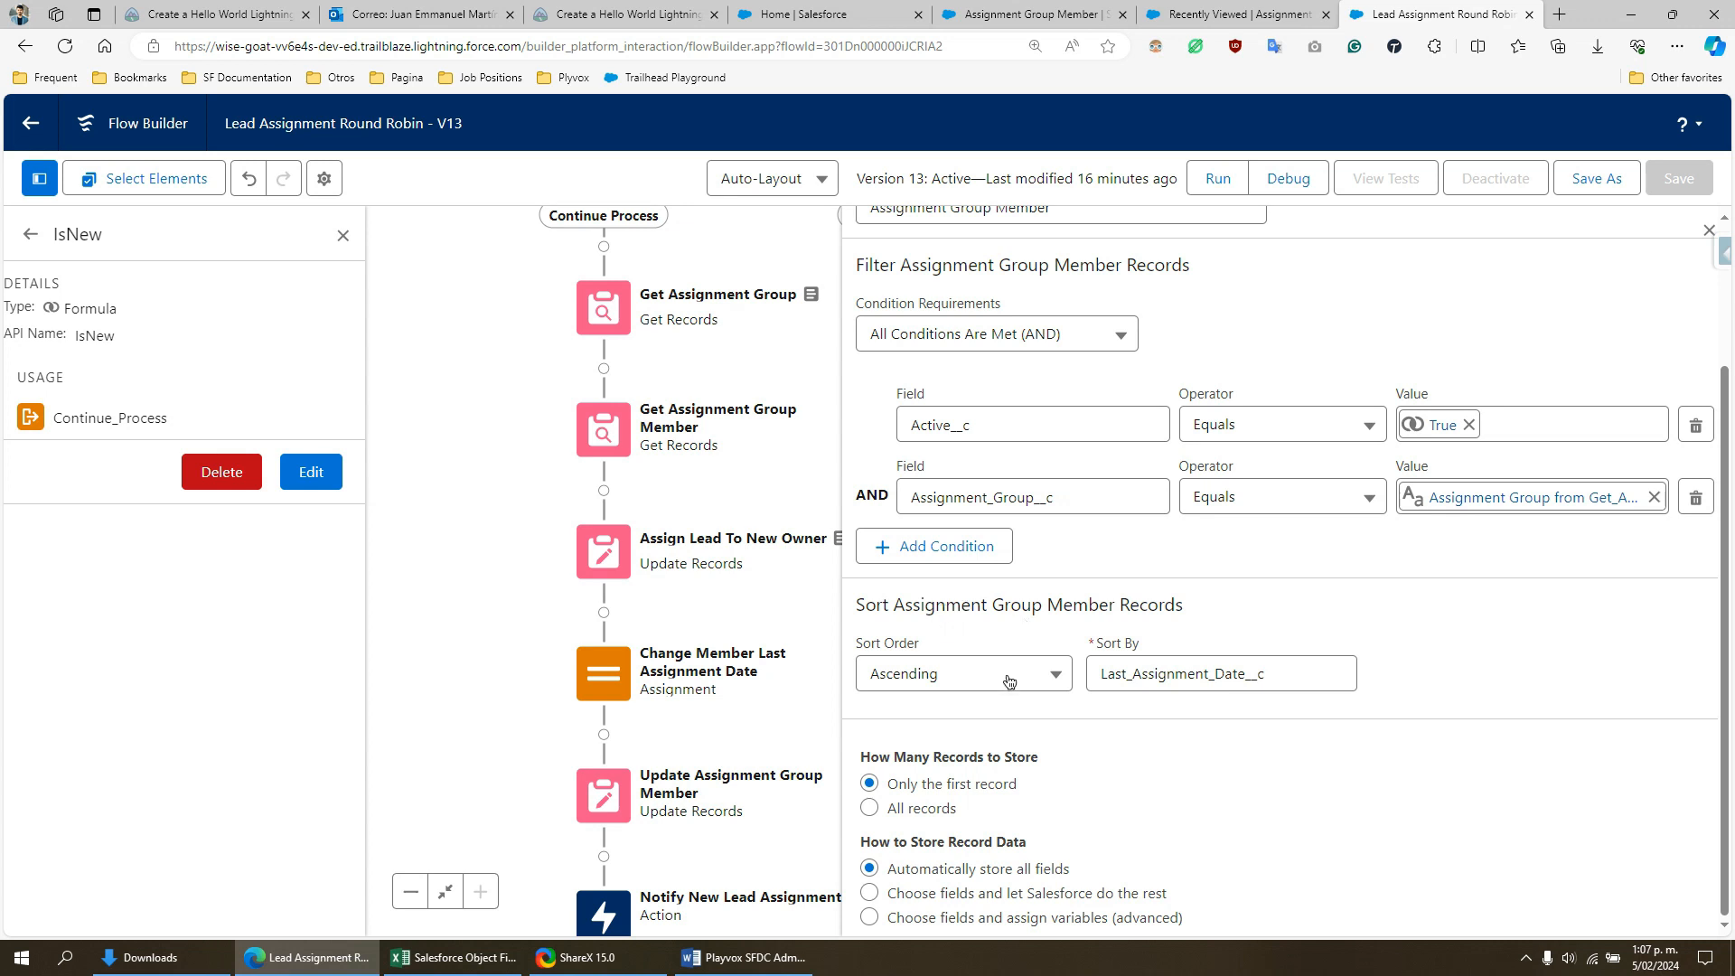
{"action": "left_click_drag", "start_coordinate": [1280, 674], "coordinate": [1099, 674]}
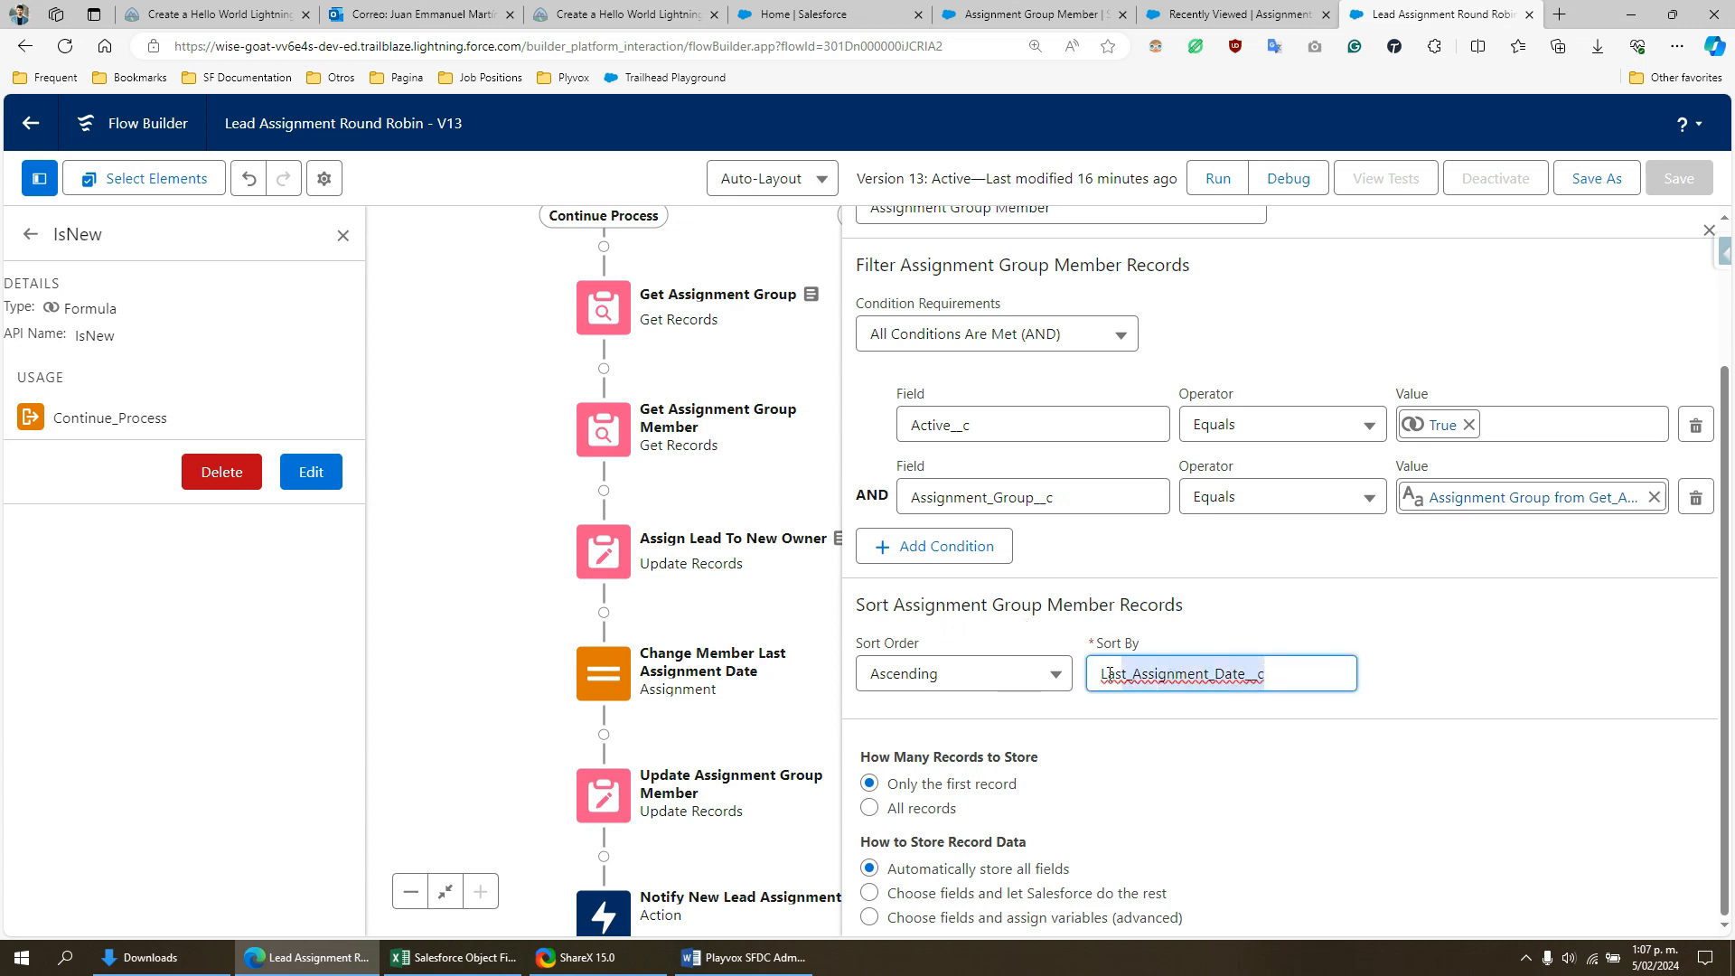
{"action": "left_click", "coordinate": [1321, 629]}
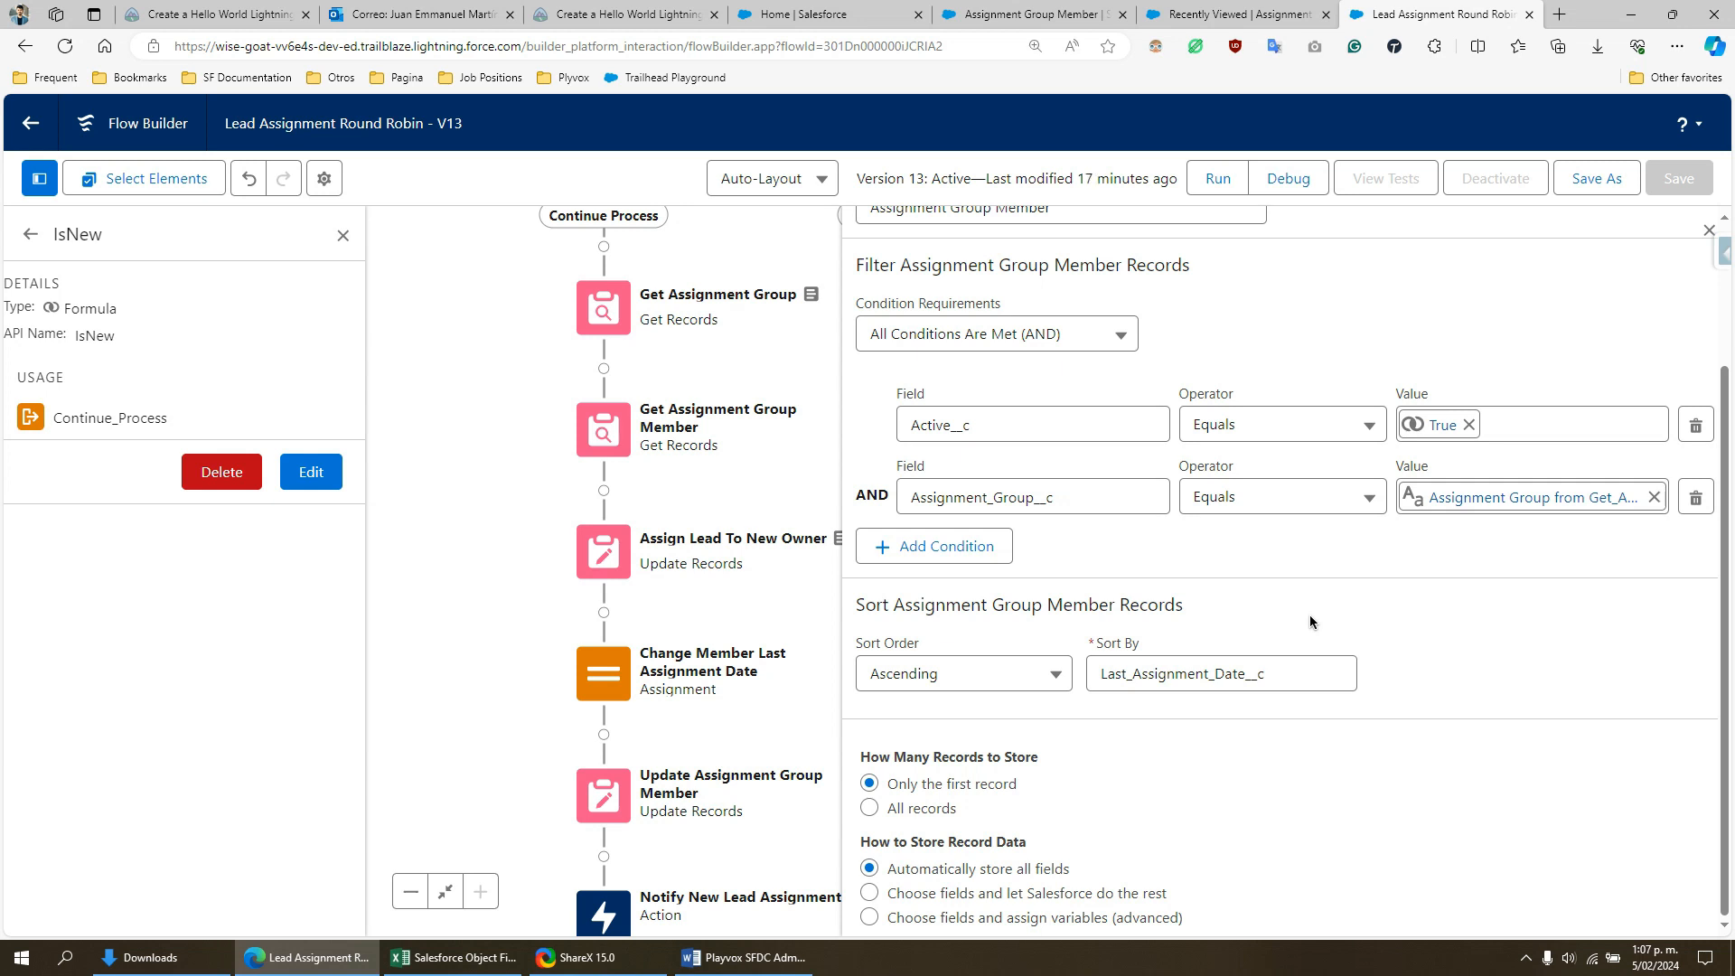
{"action": "left_click_drag", "start_coordinate": [1294, 673], "coordinate": [1094, 674]}
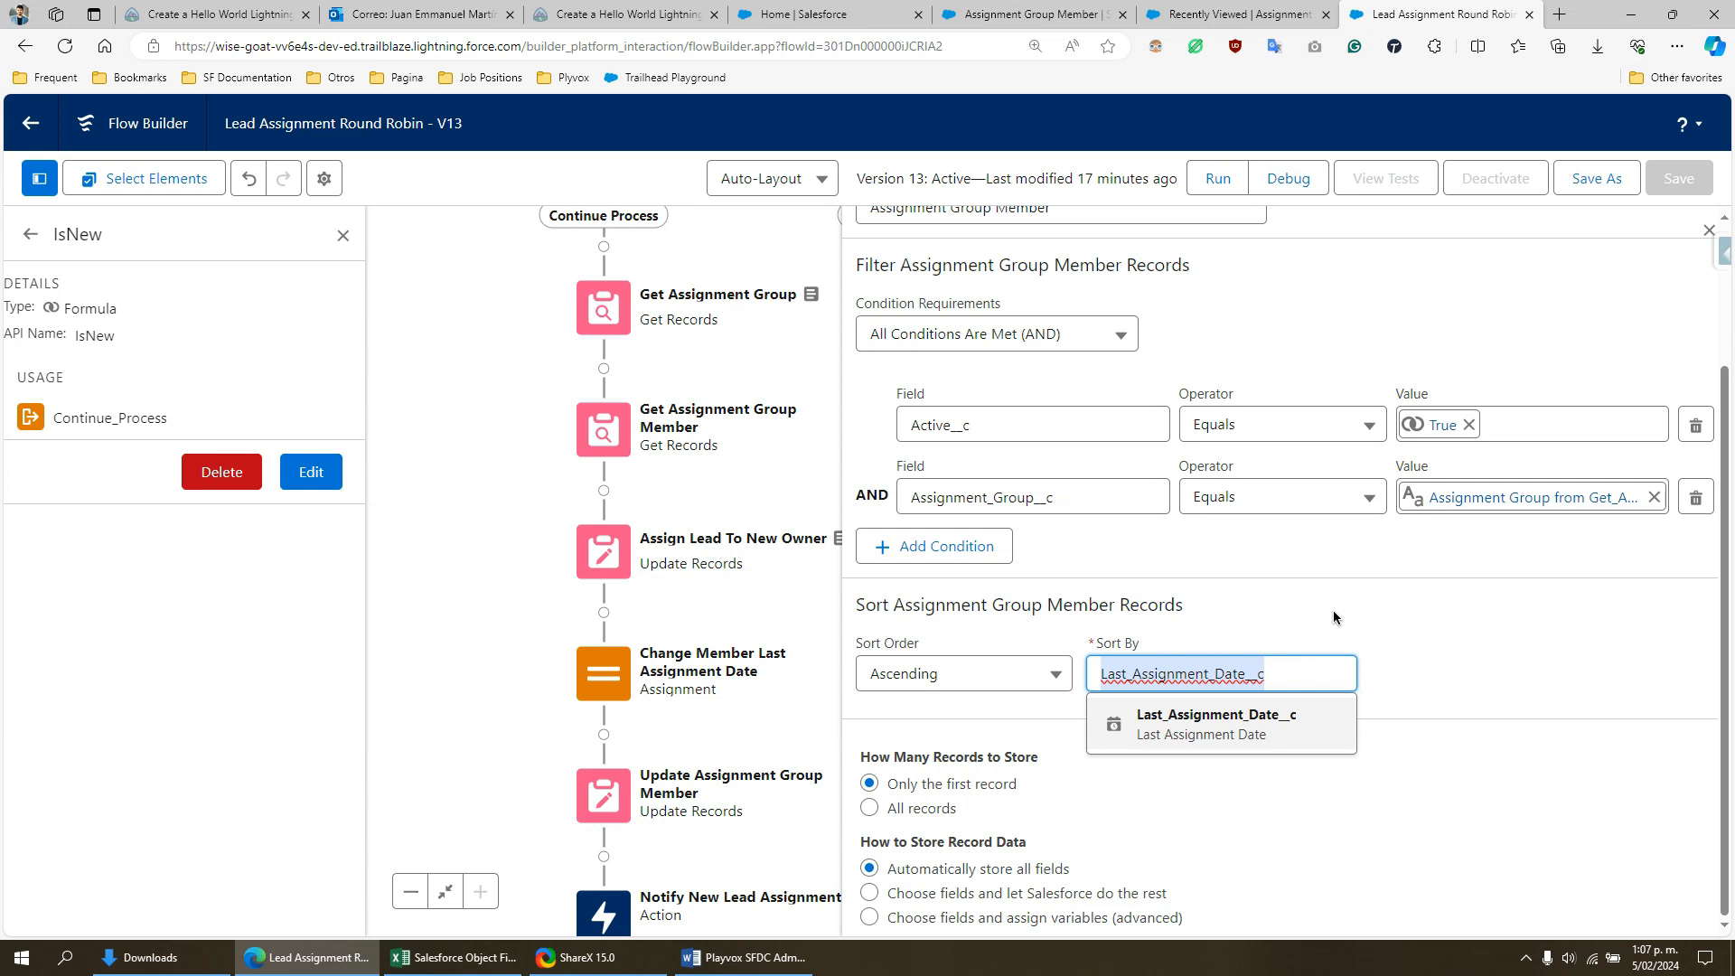
{"action": "left_click", "coordinate": [1196, 737]}
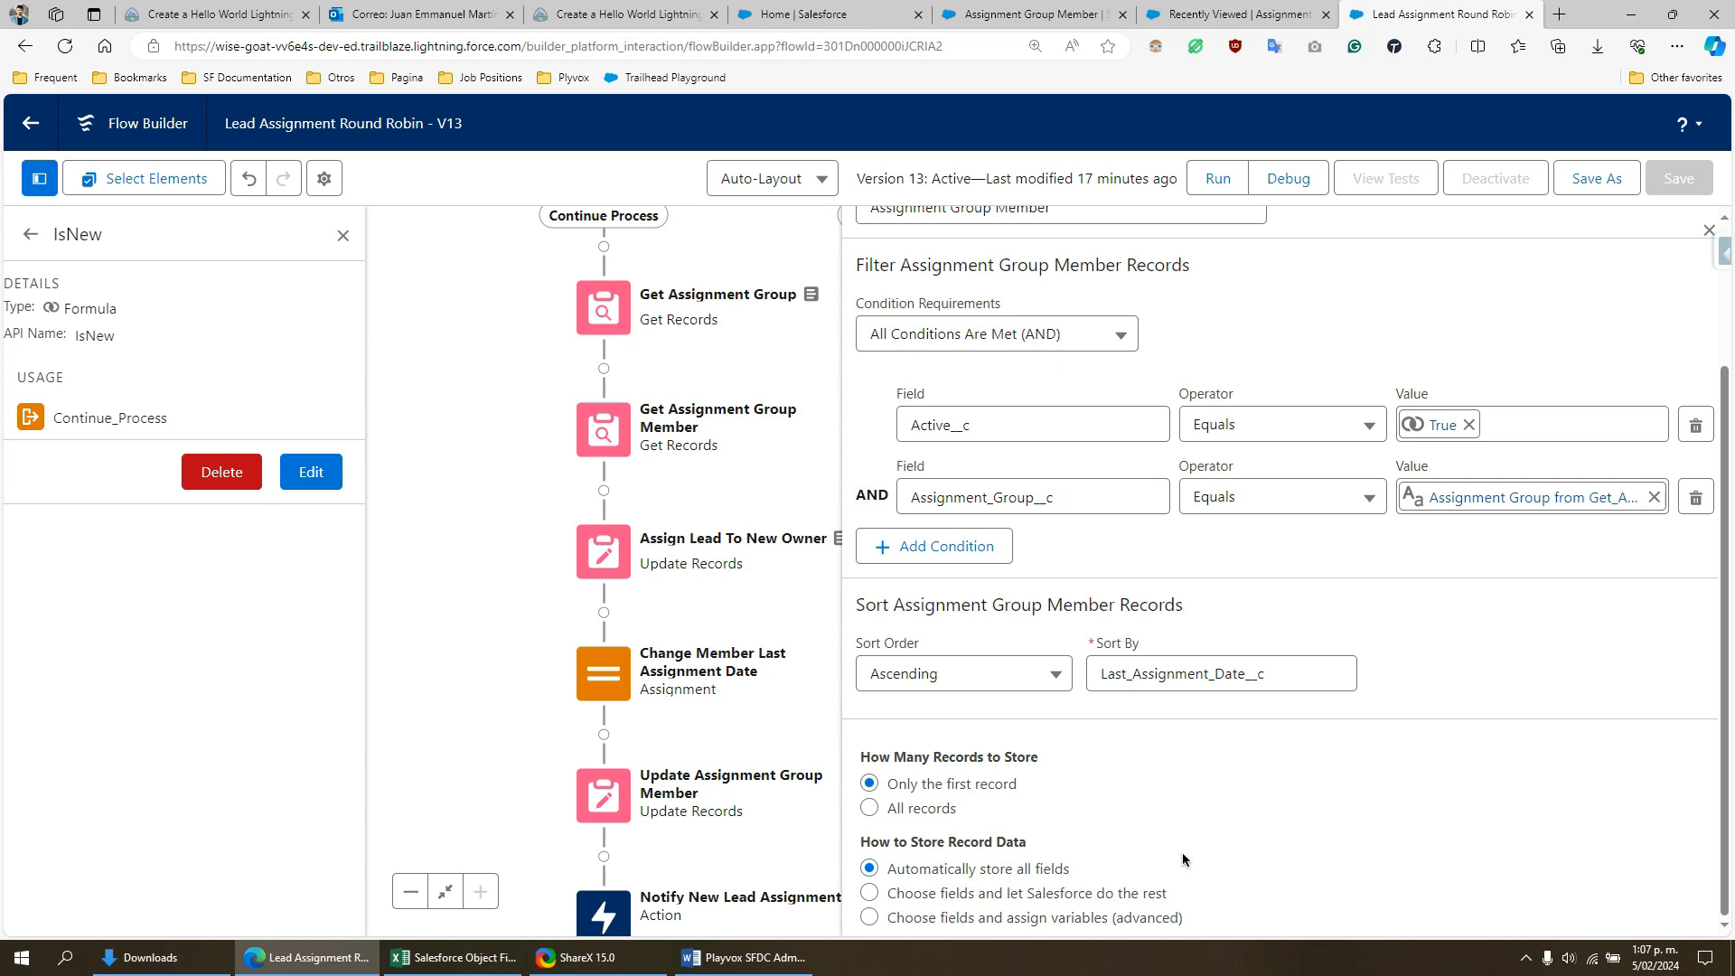
- Close the group member query, examine the Assign Lead To New Owner element's OwnerId field and its User__c source, and close it without changes
{"action": "left_click", "coordinate": [1710, 230]}
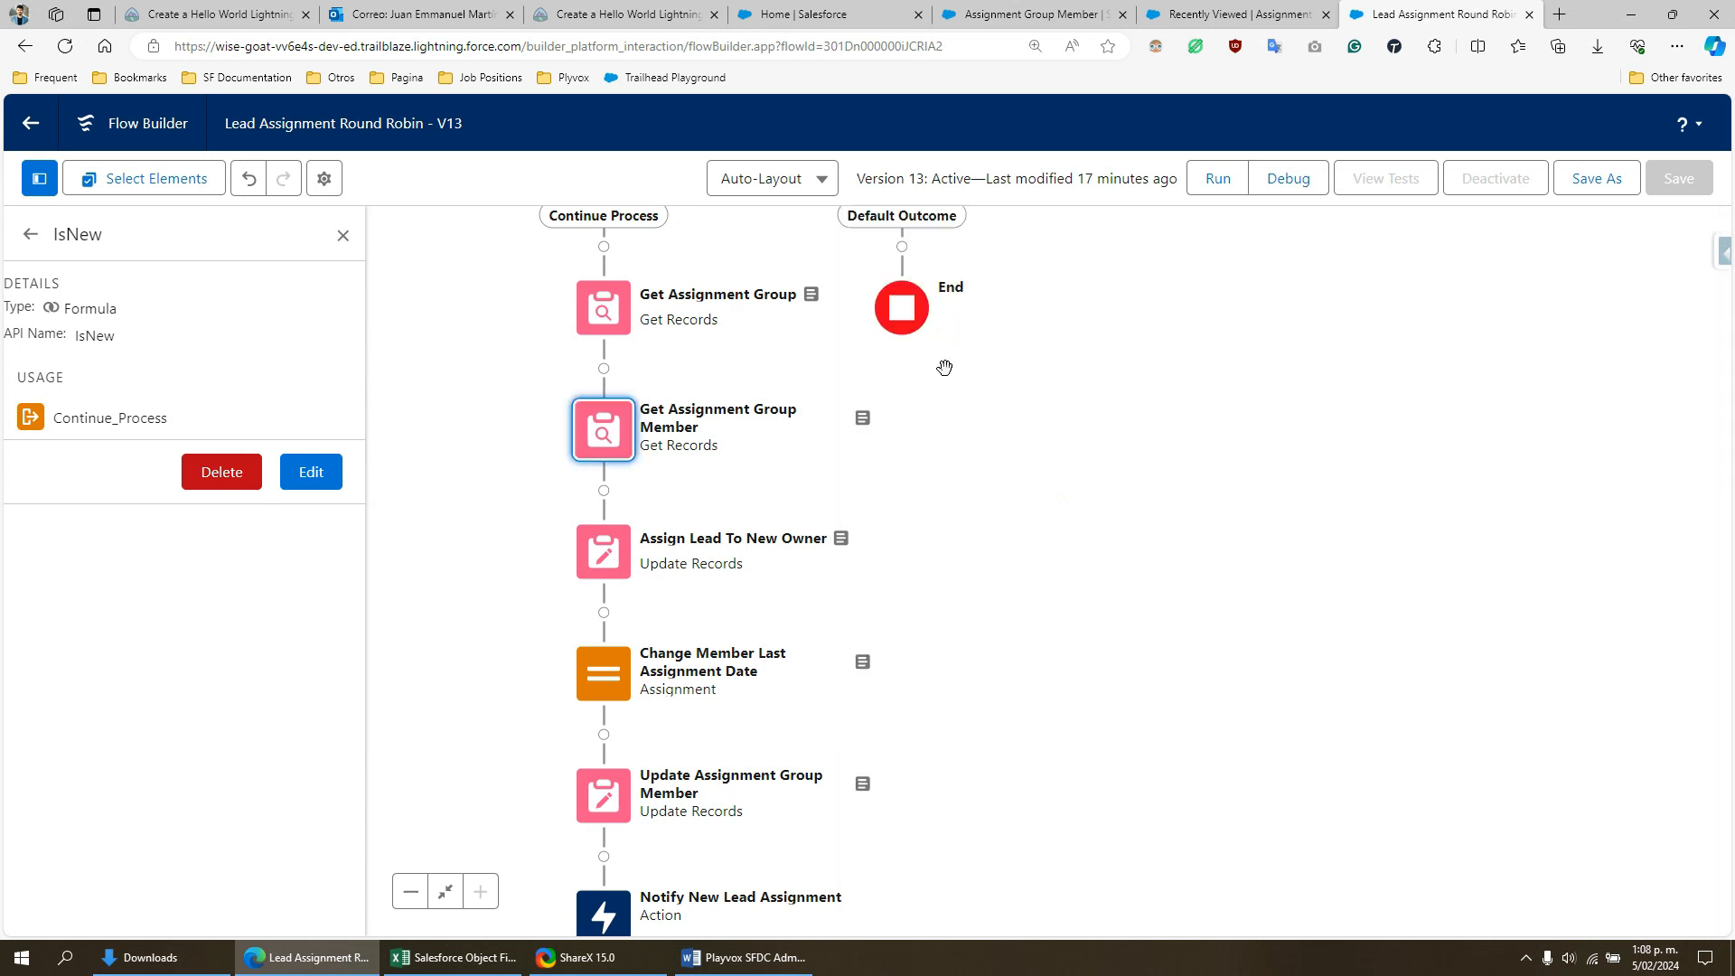
{"action": "left_click_drag", "start_coordinate": [1005, 513], "coordinate": [1181, 467]}
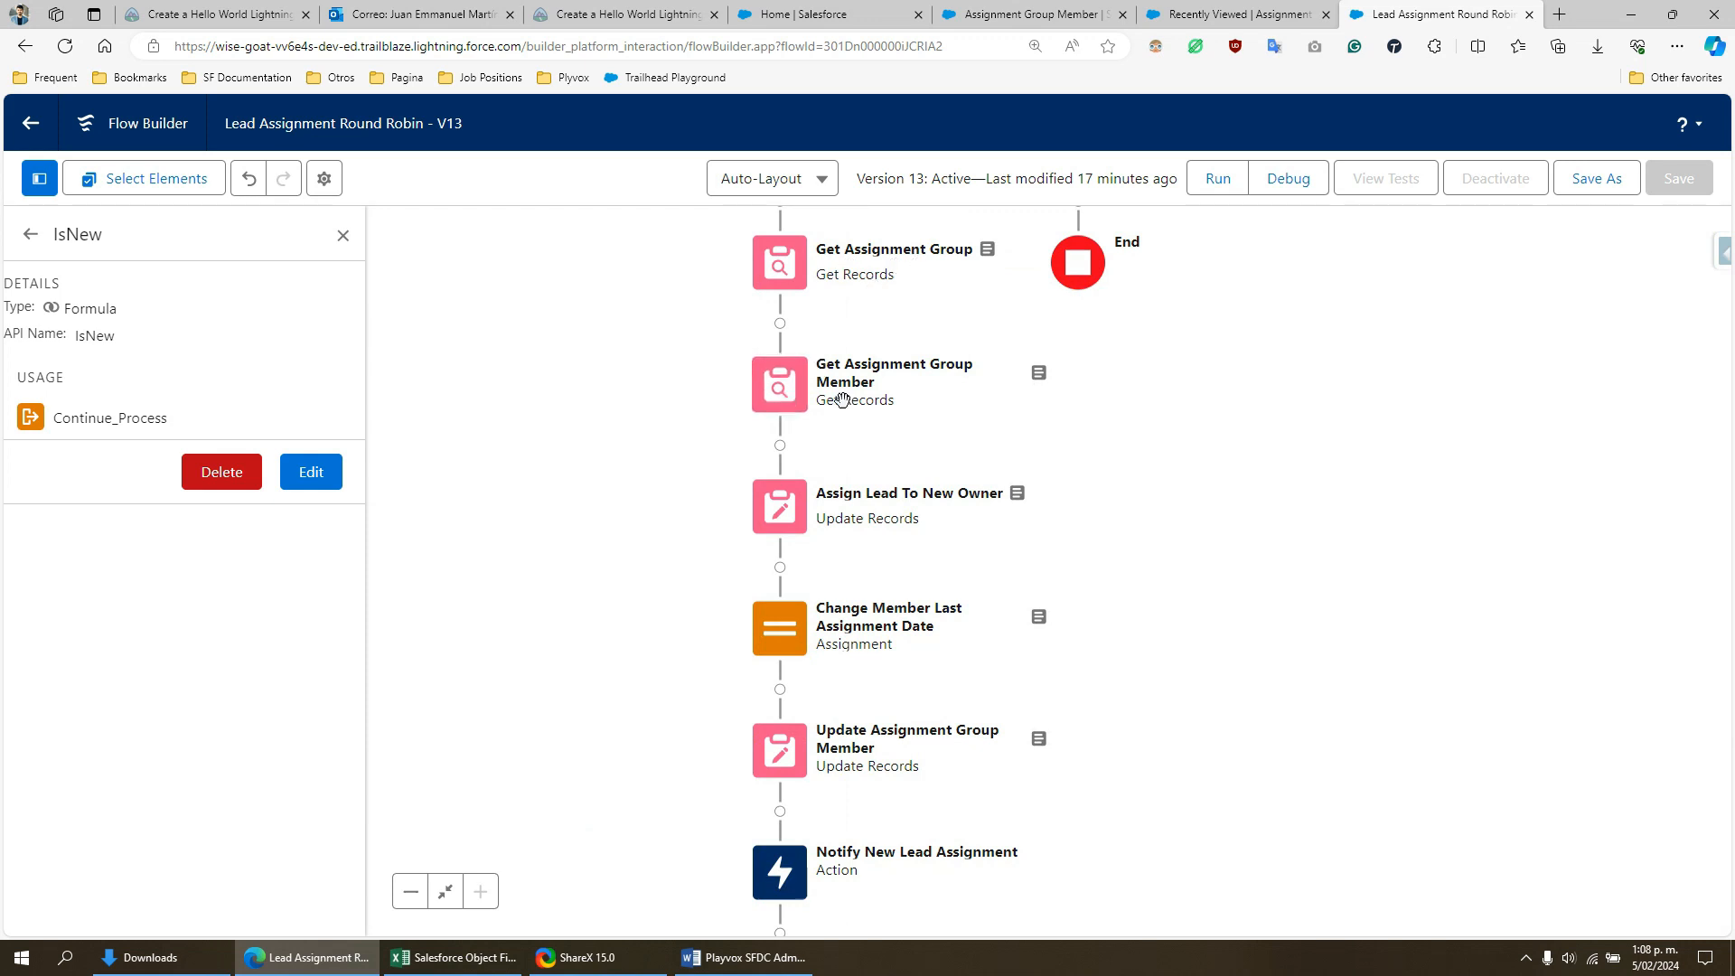
{"action": "double_click", "coordinate": [783, 518]}
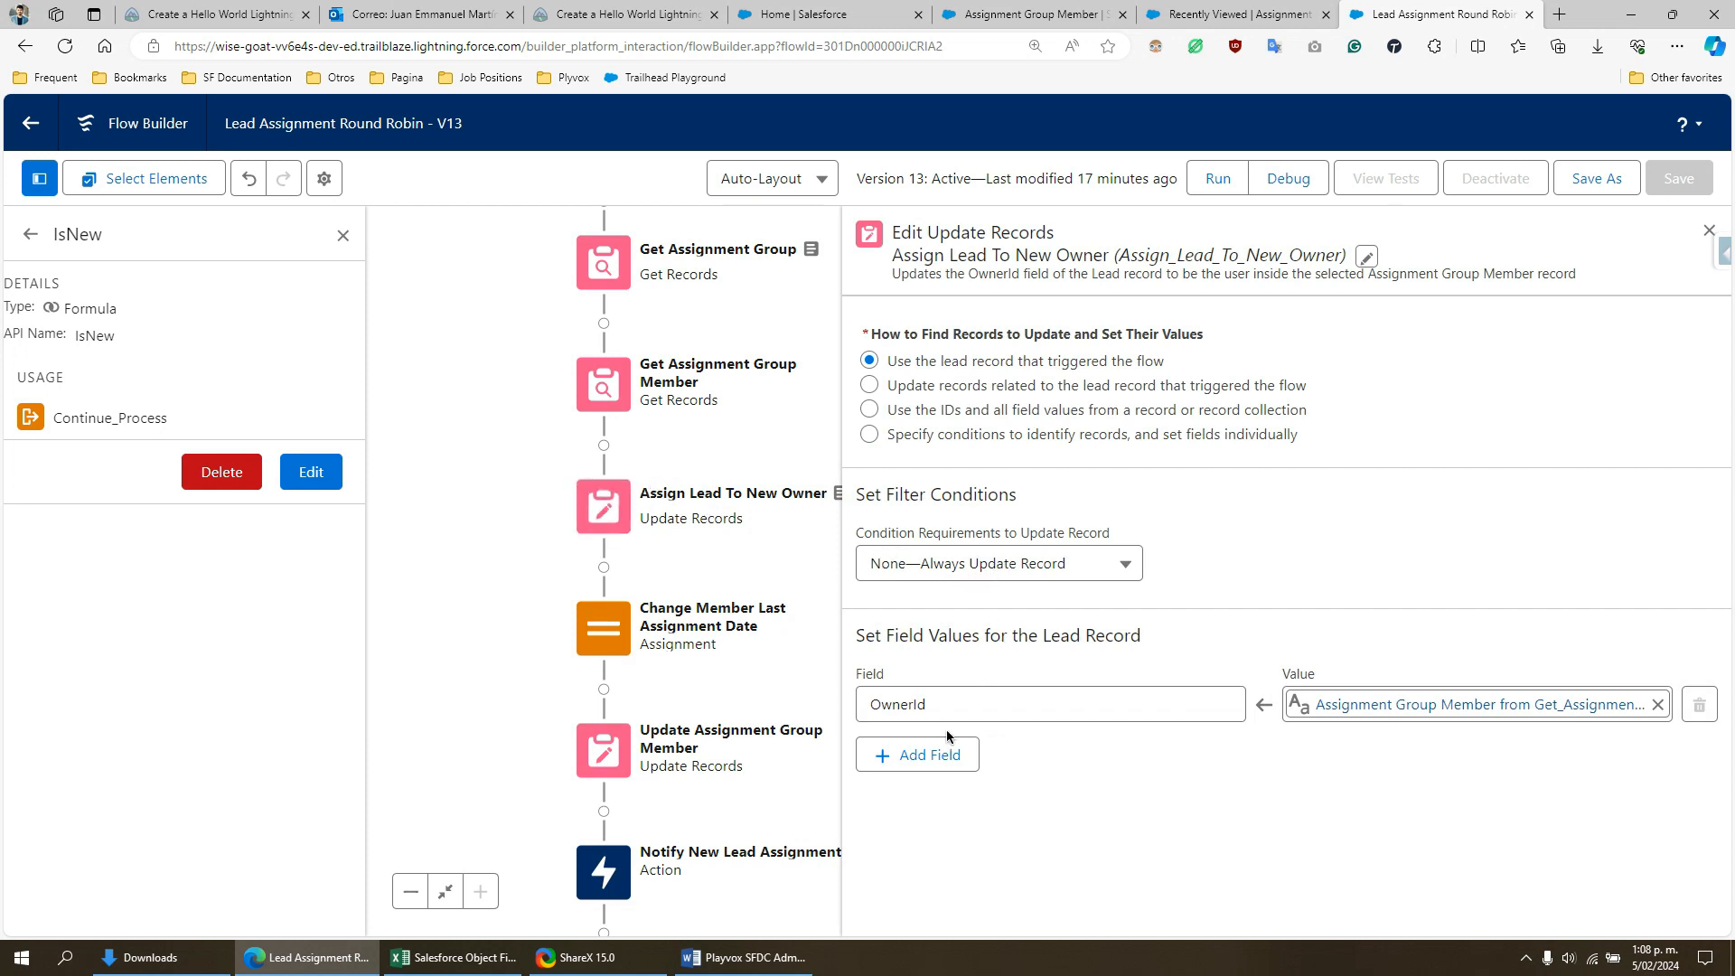
{"action": "left_click", "coordinate": [927, 705]}
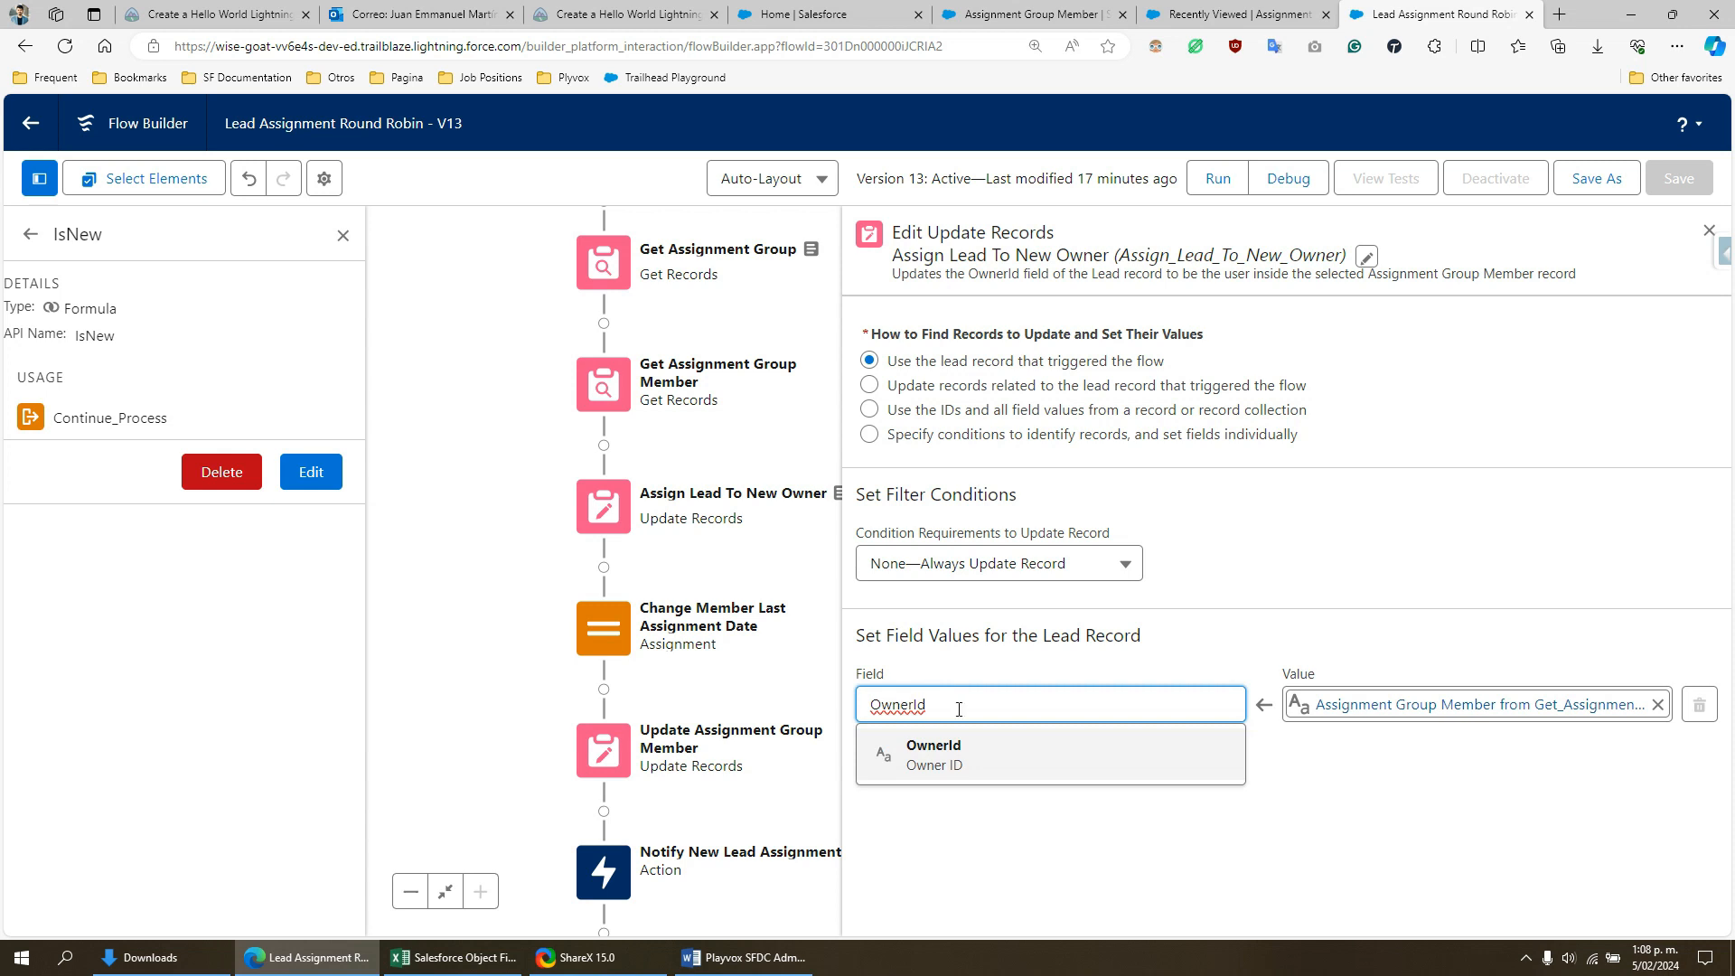
{"action": "left_click", "coordinate": [1343, 706]}
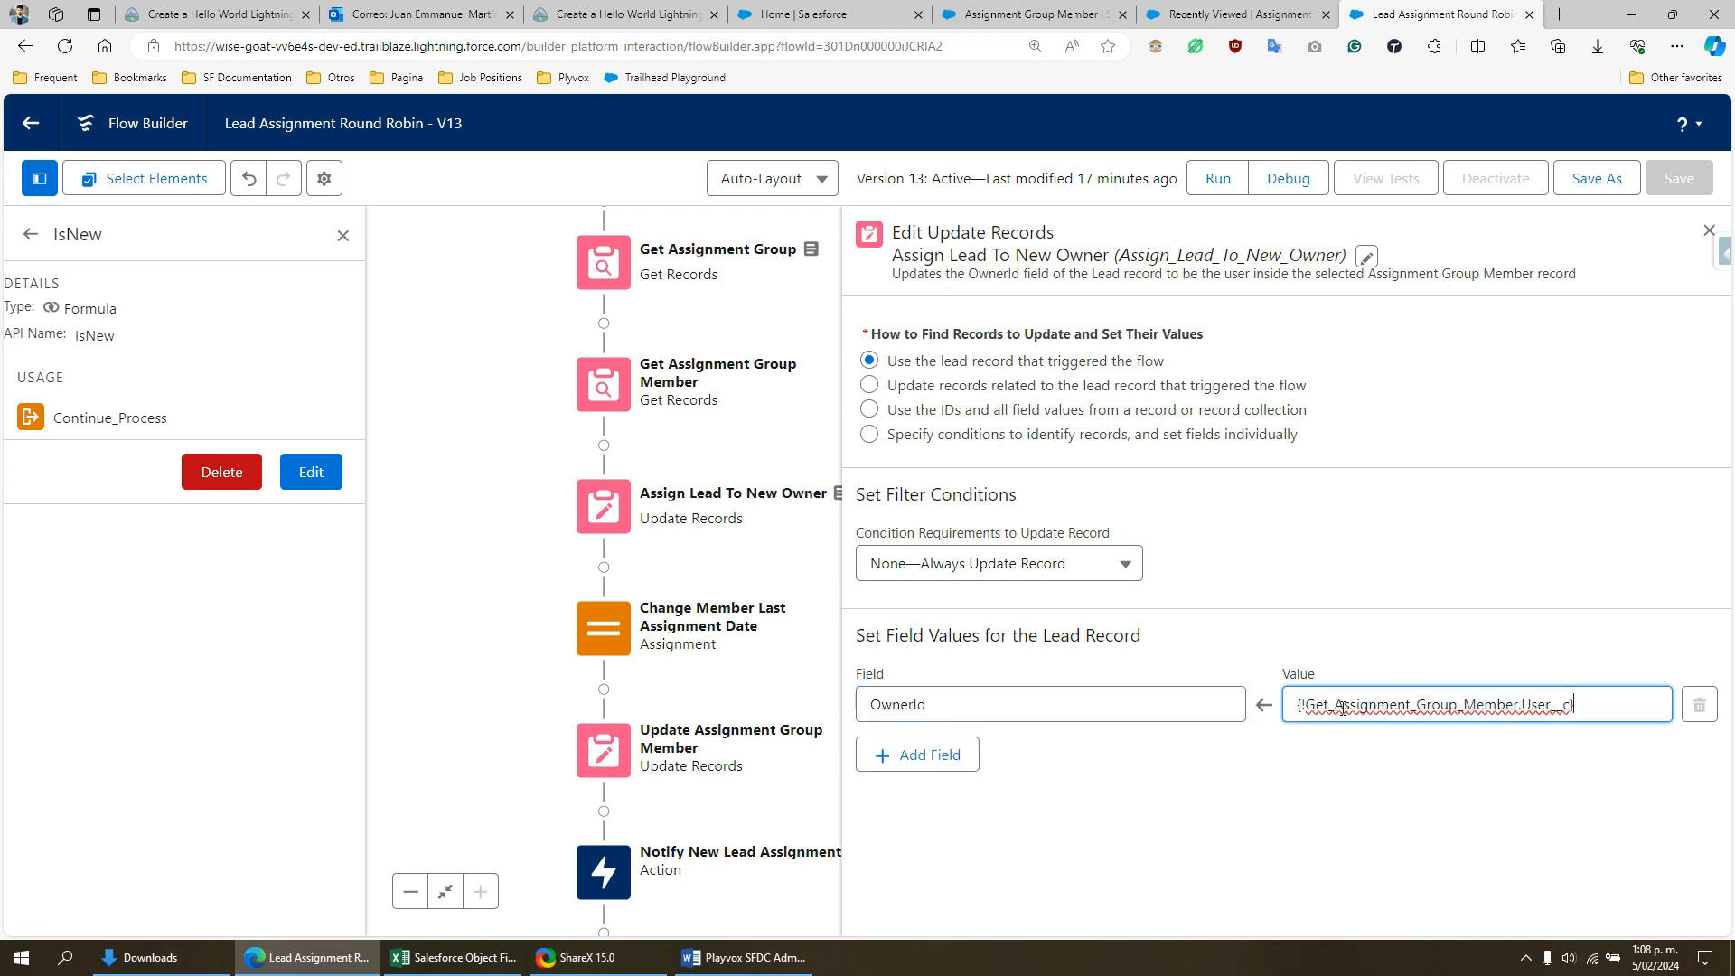
{"action": "left_click_drag", "start_coordinate": [1316, 706], "coordinate": [1519, 706]}
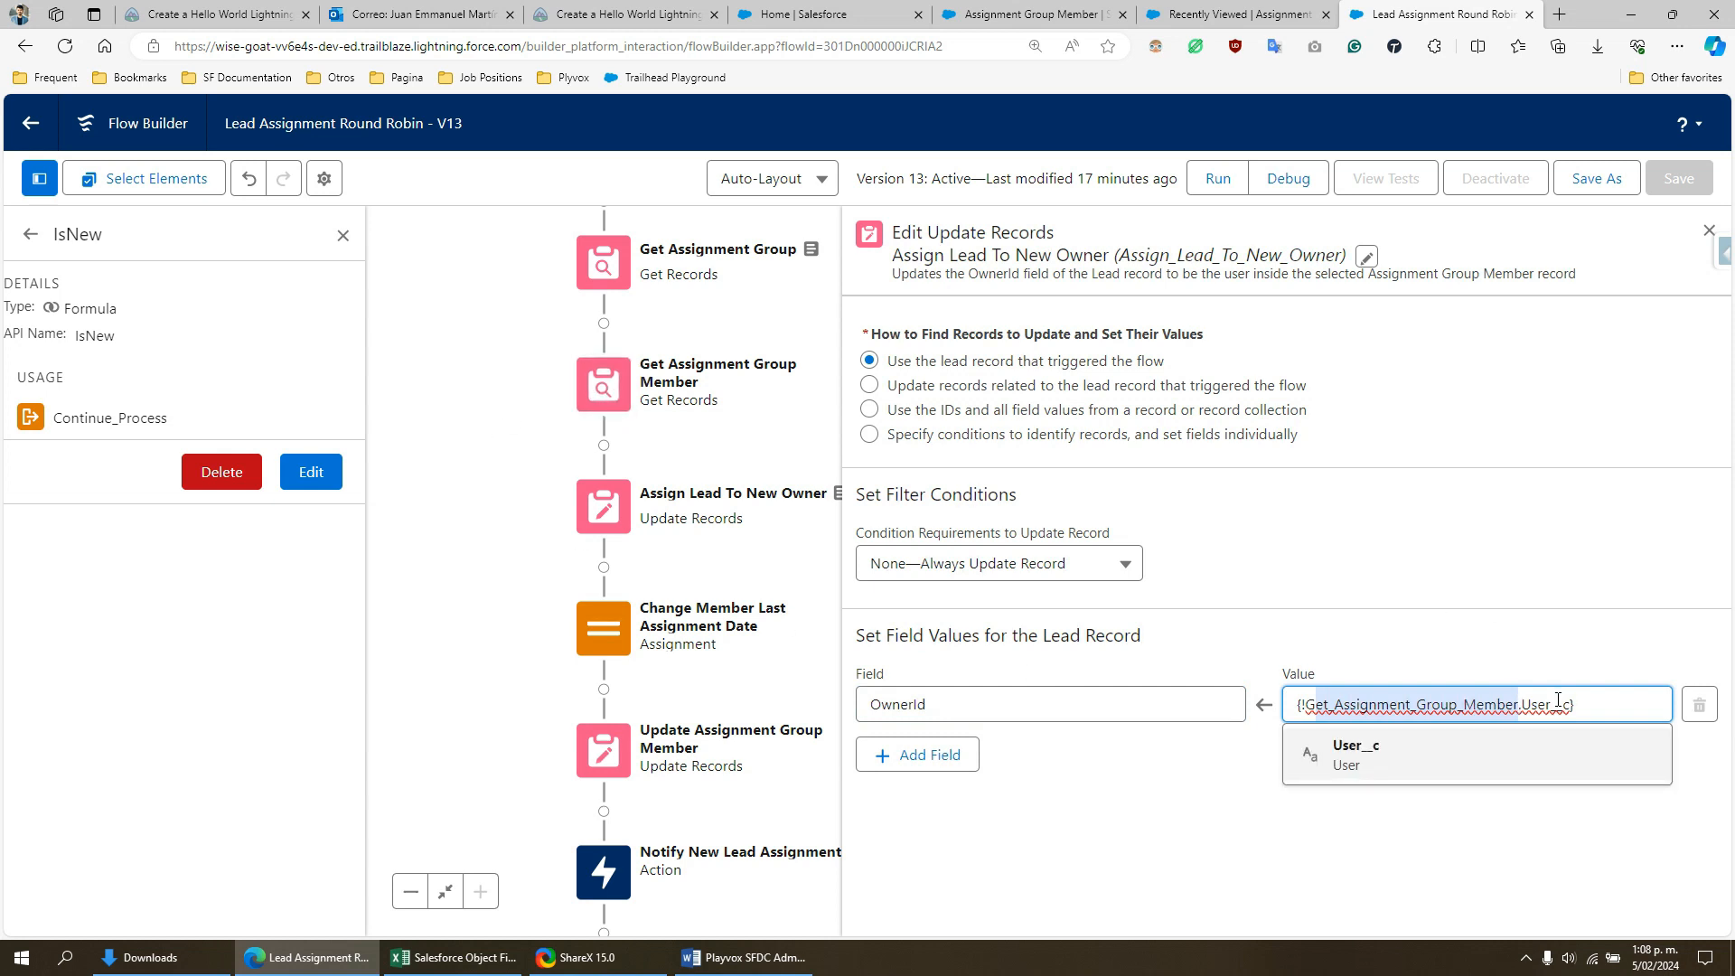
{"action": "left_click_drag", "start_coordinate": [1522, 705], "coordinate": [1558, 704]}
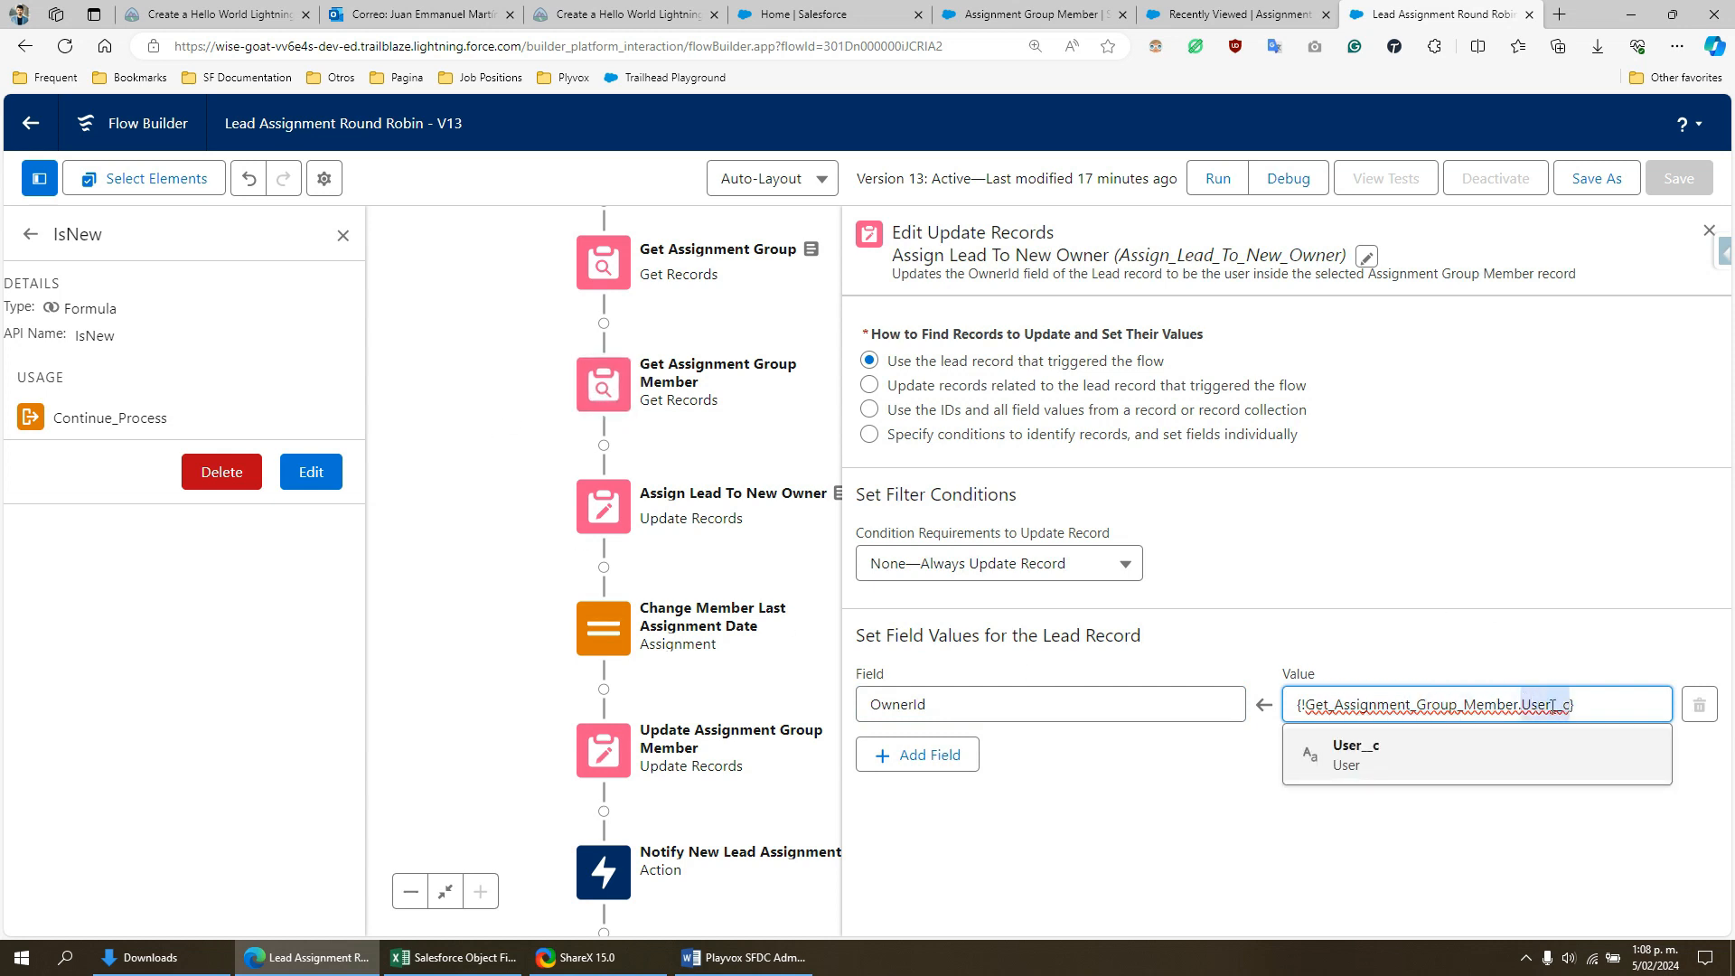
{"action": "left_click", "coordinate": [1713, 229]}
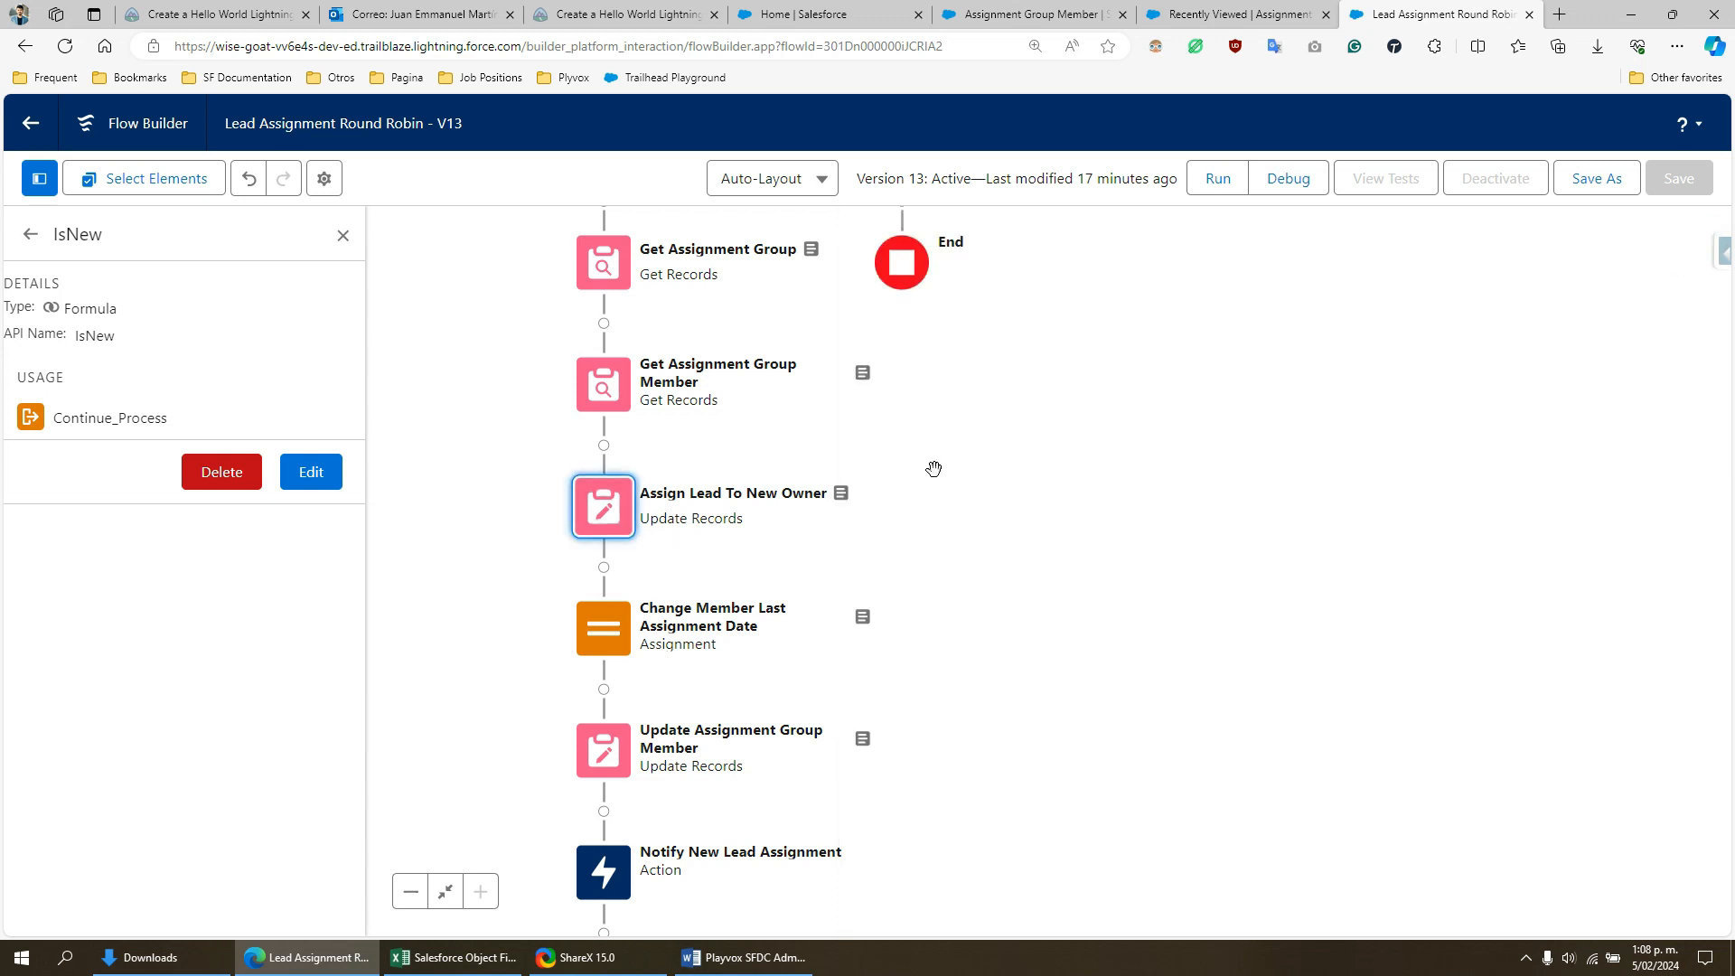
- Open the Change Member Last Assignment Date assignment and examine its first variable, highlighting Last_Assignment_Date__c
{"action": "left_click_drag", "start_coordinate": [929, 468], "coordinate": [1187, 620]}
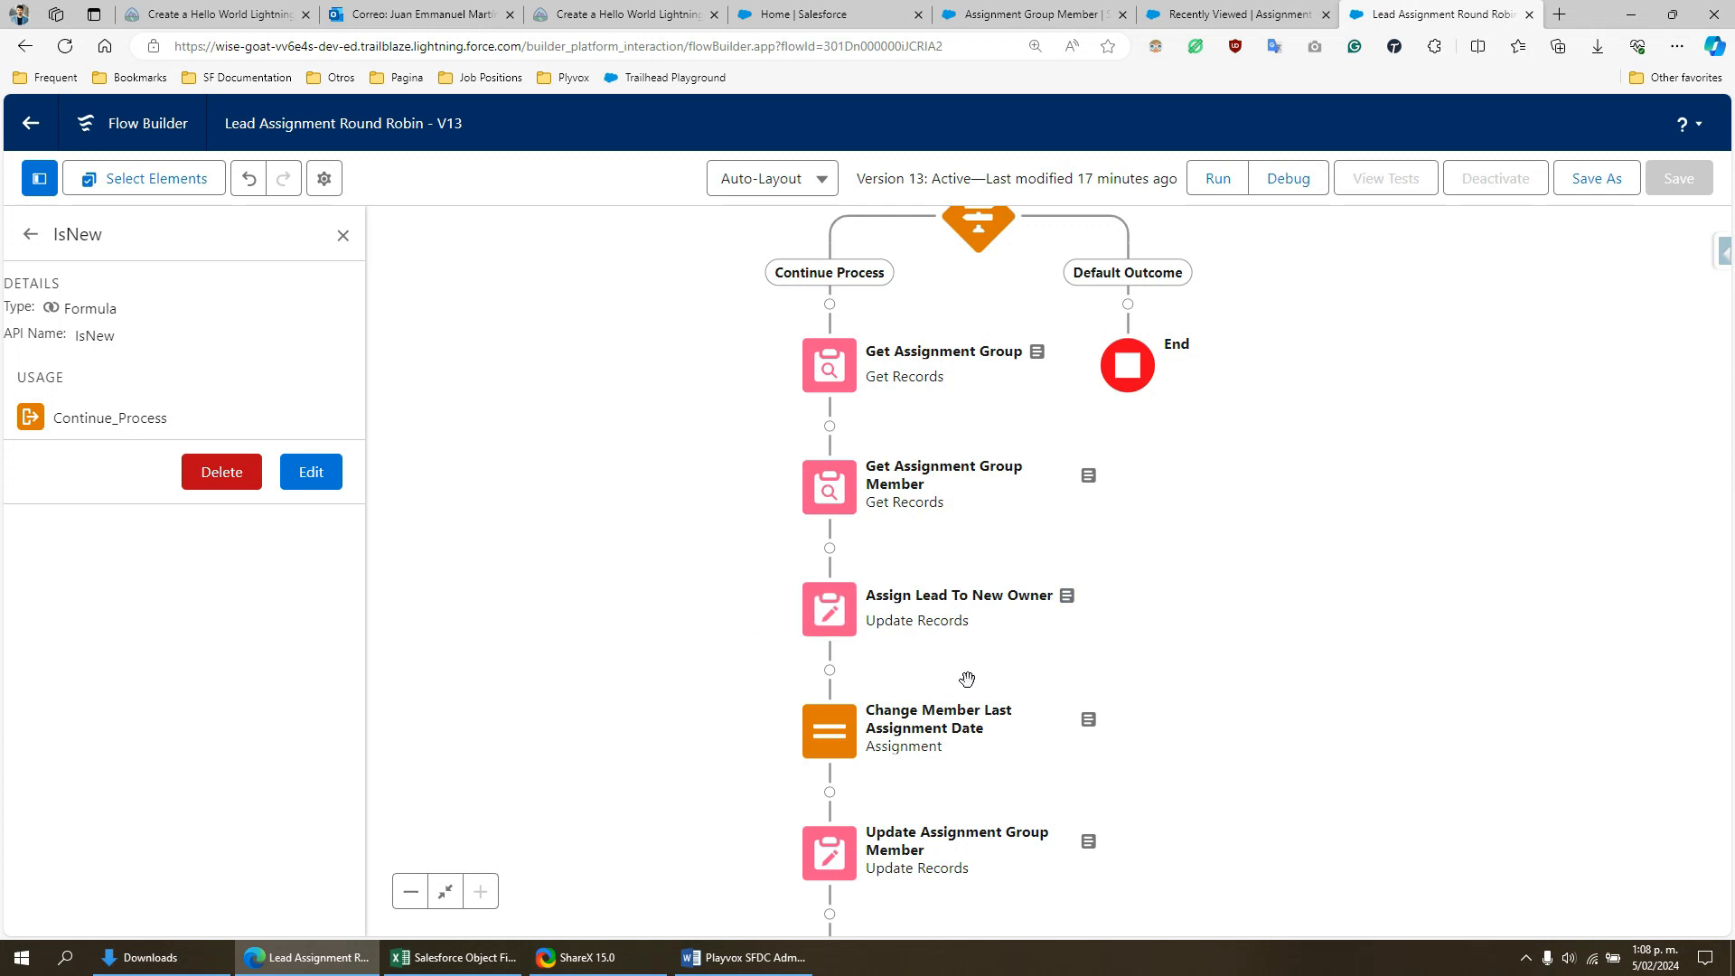
{"action": "left_click_drag", "start_coordinate": [1074, 642], "coordinate": [1212, 437]}
{"action": "left_click_drag", "start_coordinate": [1308, 482], "coordinate": [1281, 411]}
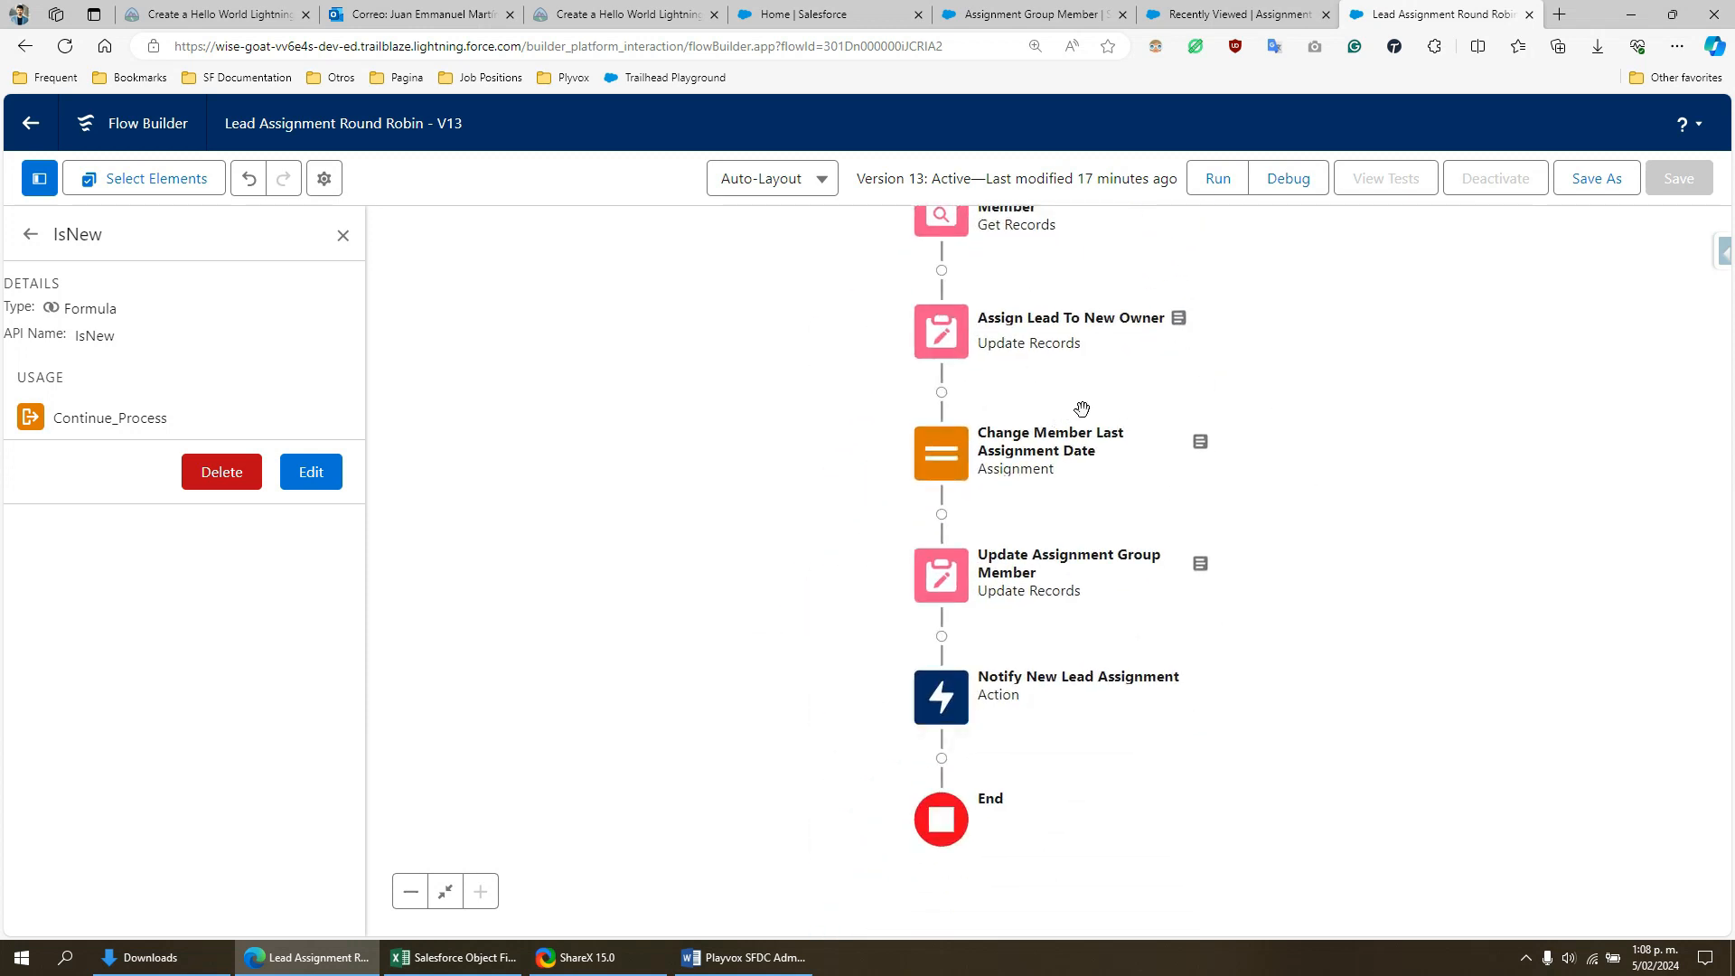
{"action": "double_click", "coordinate": [942, 458]}
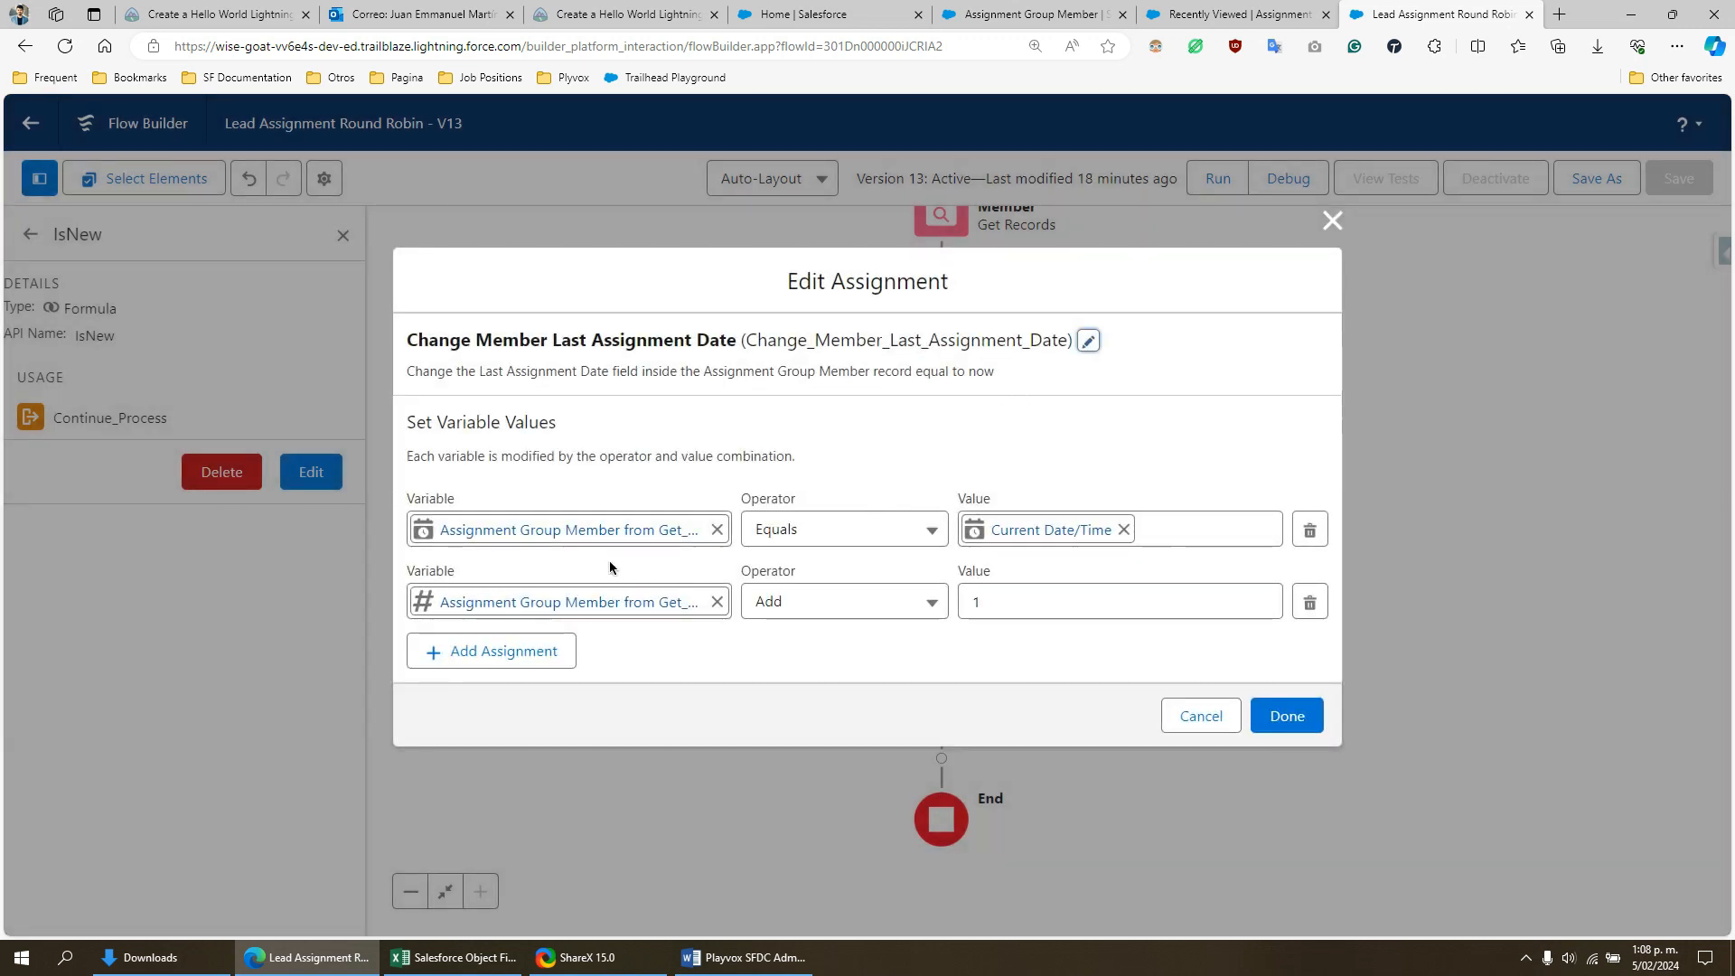
{"action": "double_click", "coordinate": [521, 532]}
{"action": "left_click", "coordinate": [566, 532]}
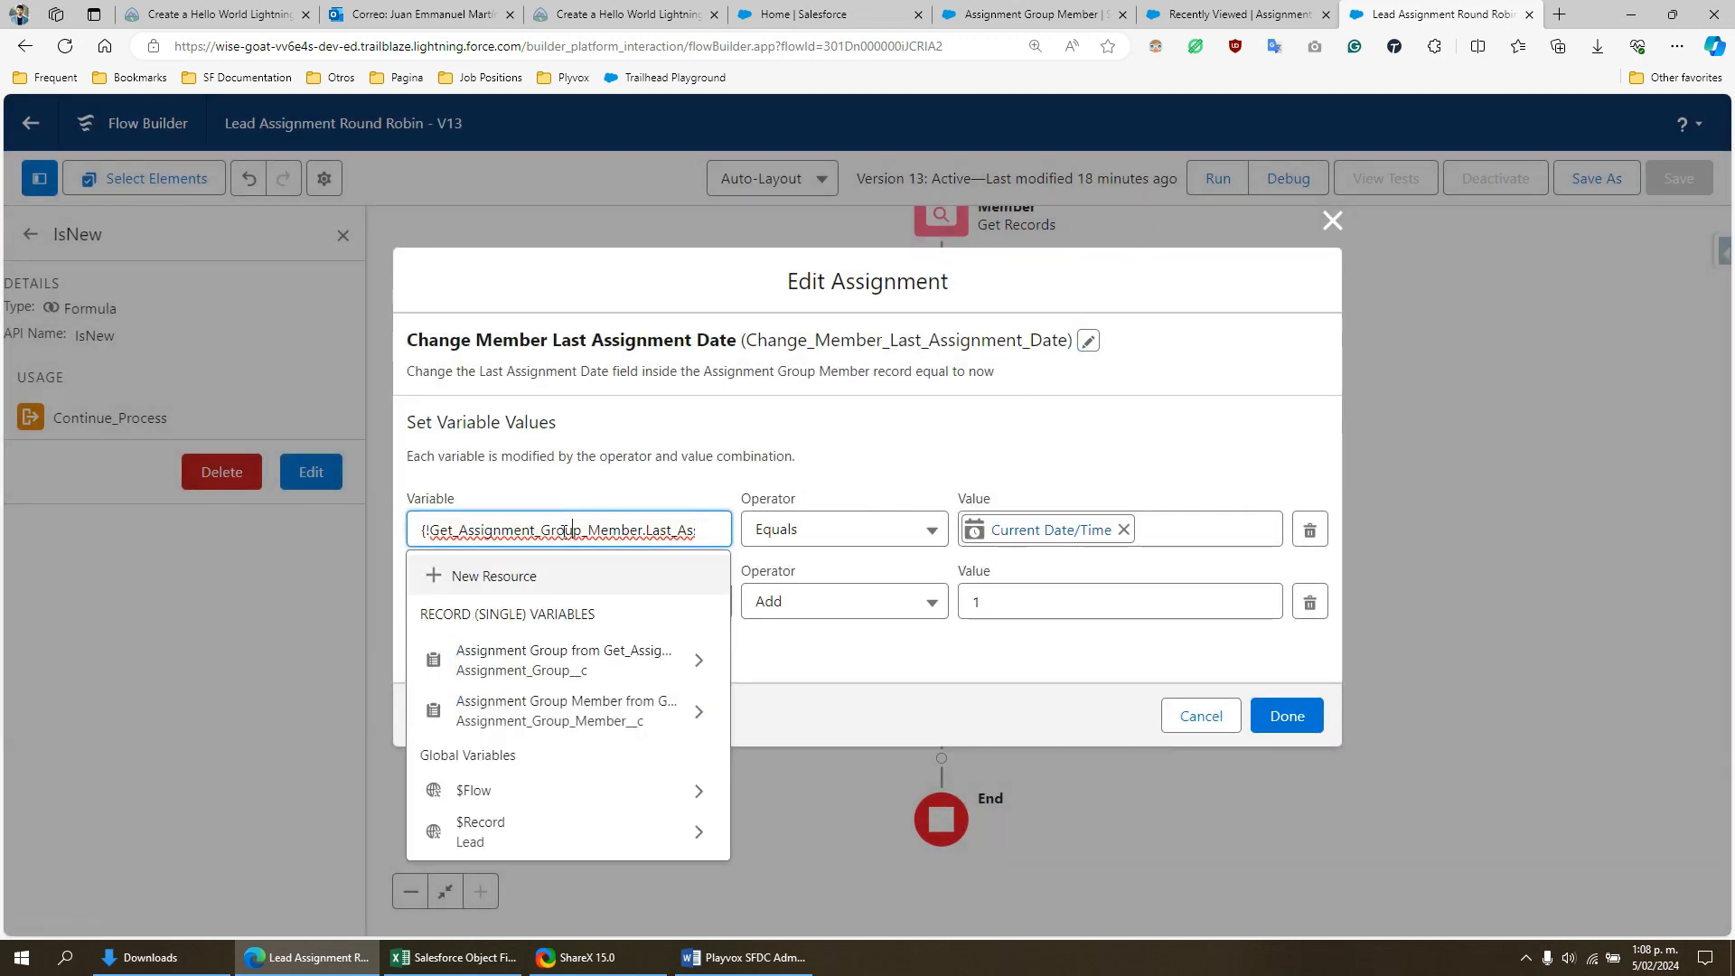
{"action": "left_click_drag", "start_coordinate": [494, 531], "coordinate": [708, 536]}
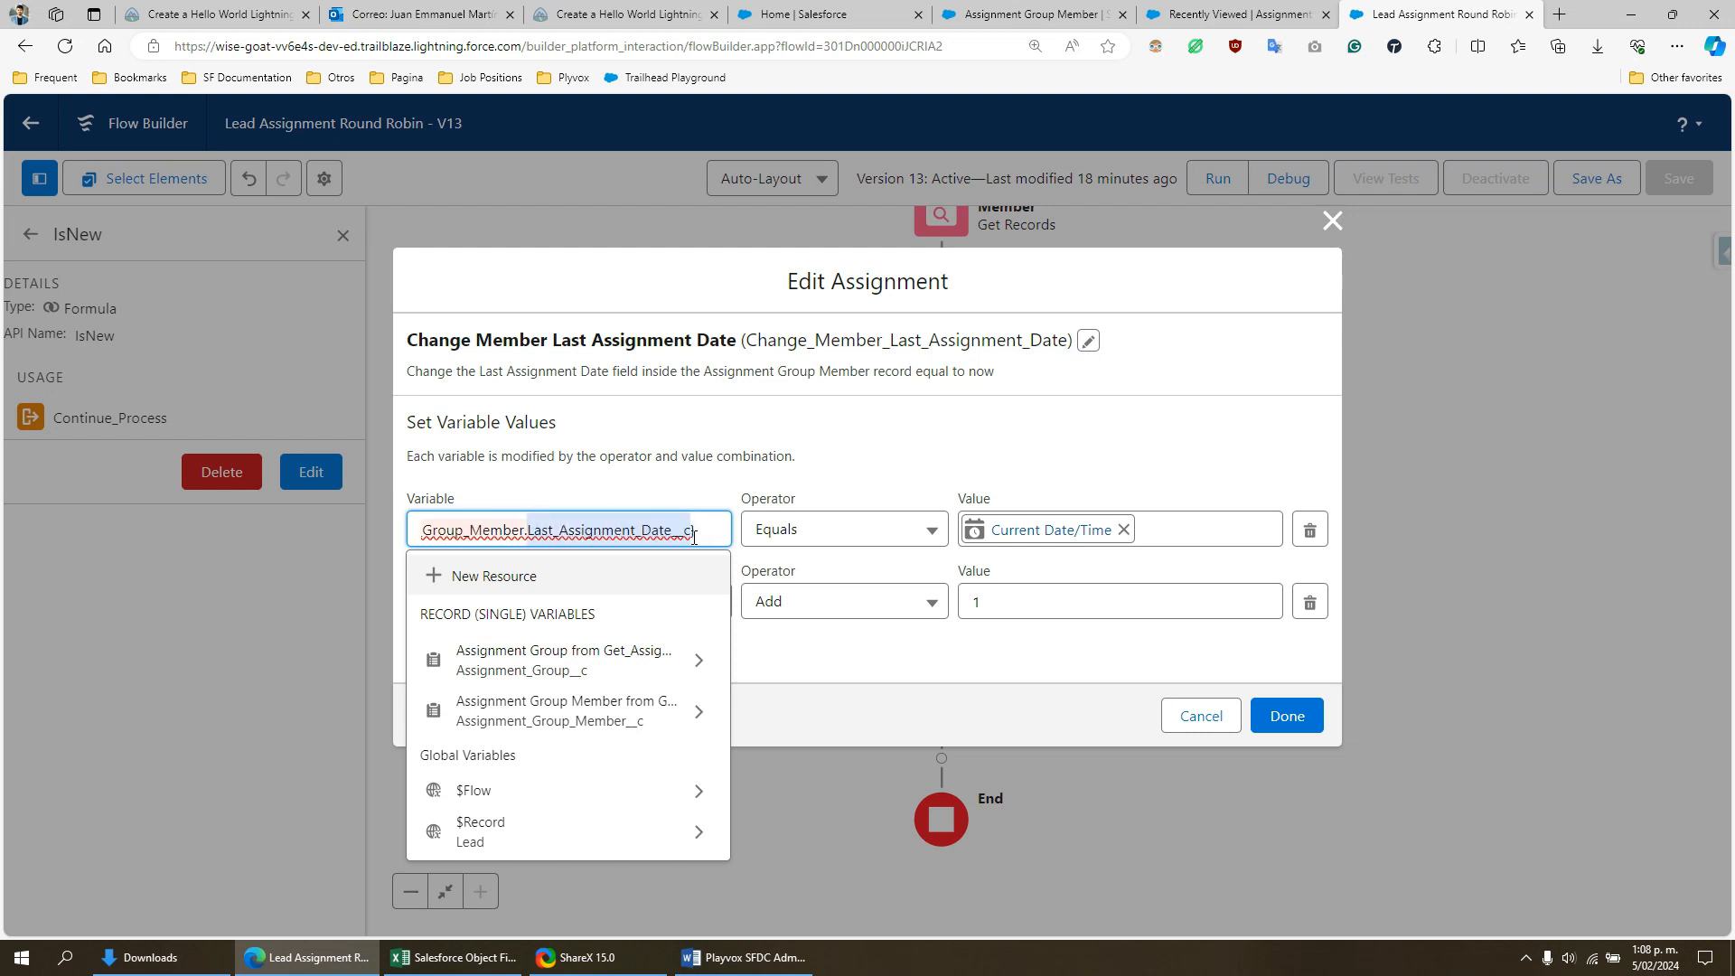
{"action": "left_click", "coordinate": [936, 468]}
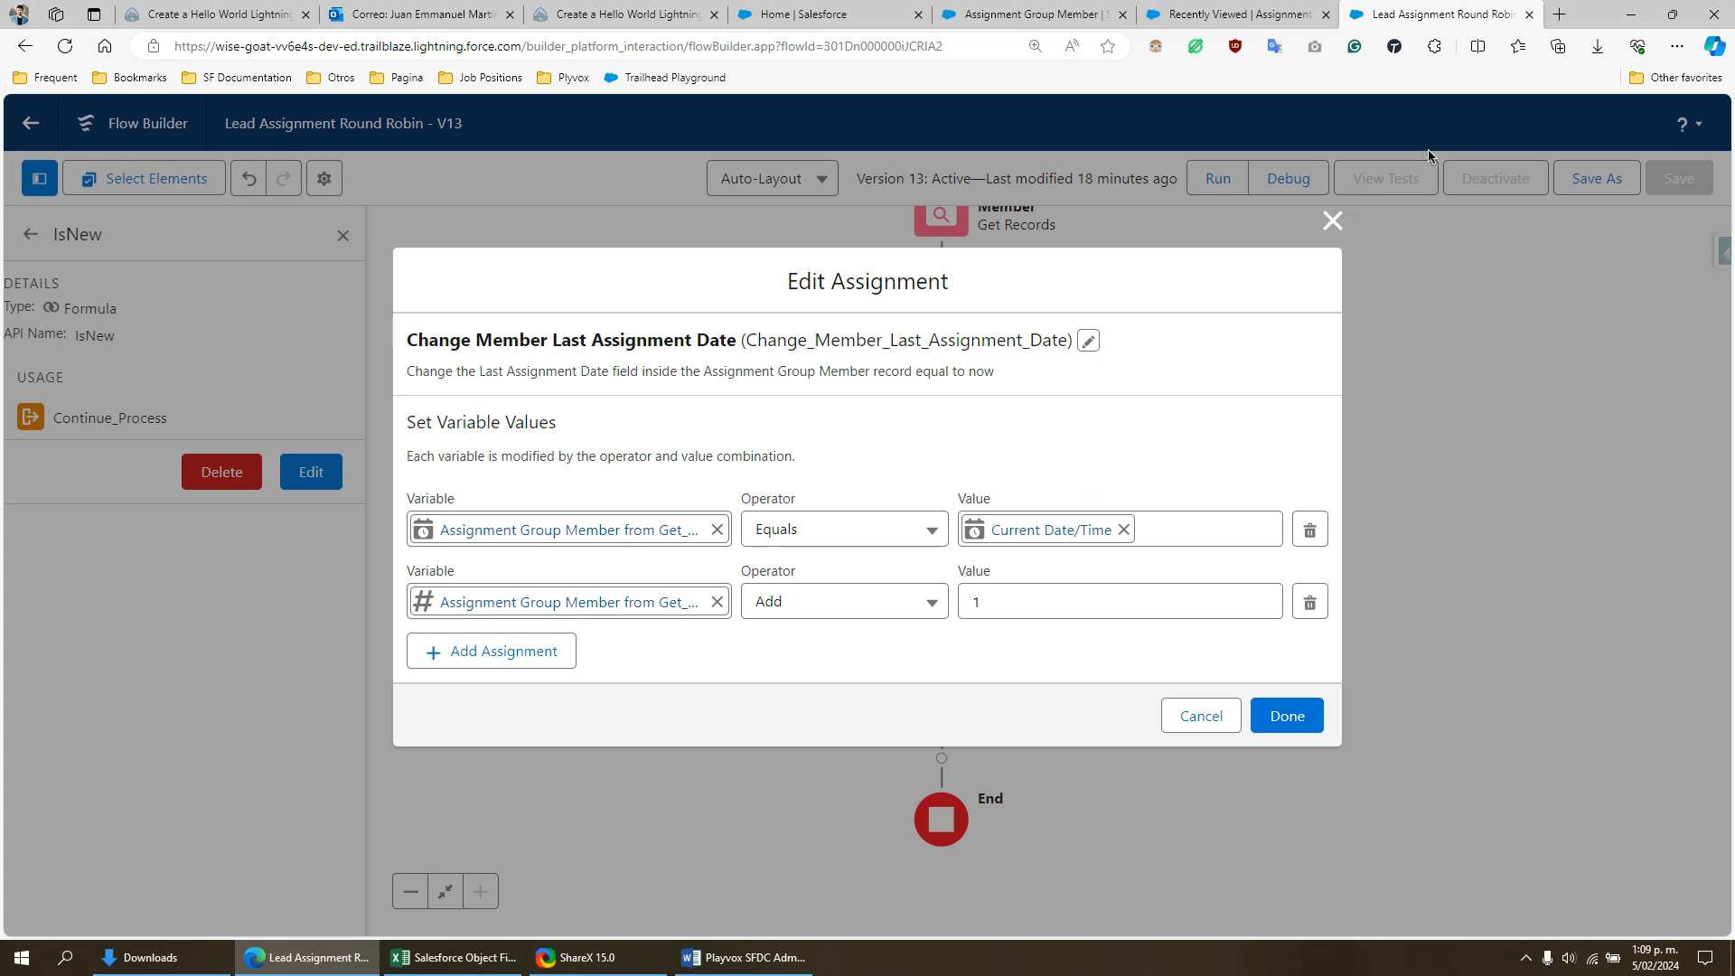
- Examine the assignment's second variable, highlighting Number_of_Records_Assigned__c, and close the assignment without changes
{"action": "left_click", "coordinate": [495, 604]}
{"action": "left_click", "coordinate": [452, 604]}
{"action": "left_click_drag", "start_coordinate": [486, 605], "coordinate": [678, 607]}
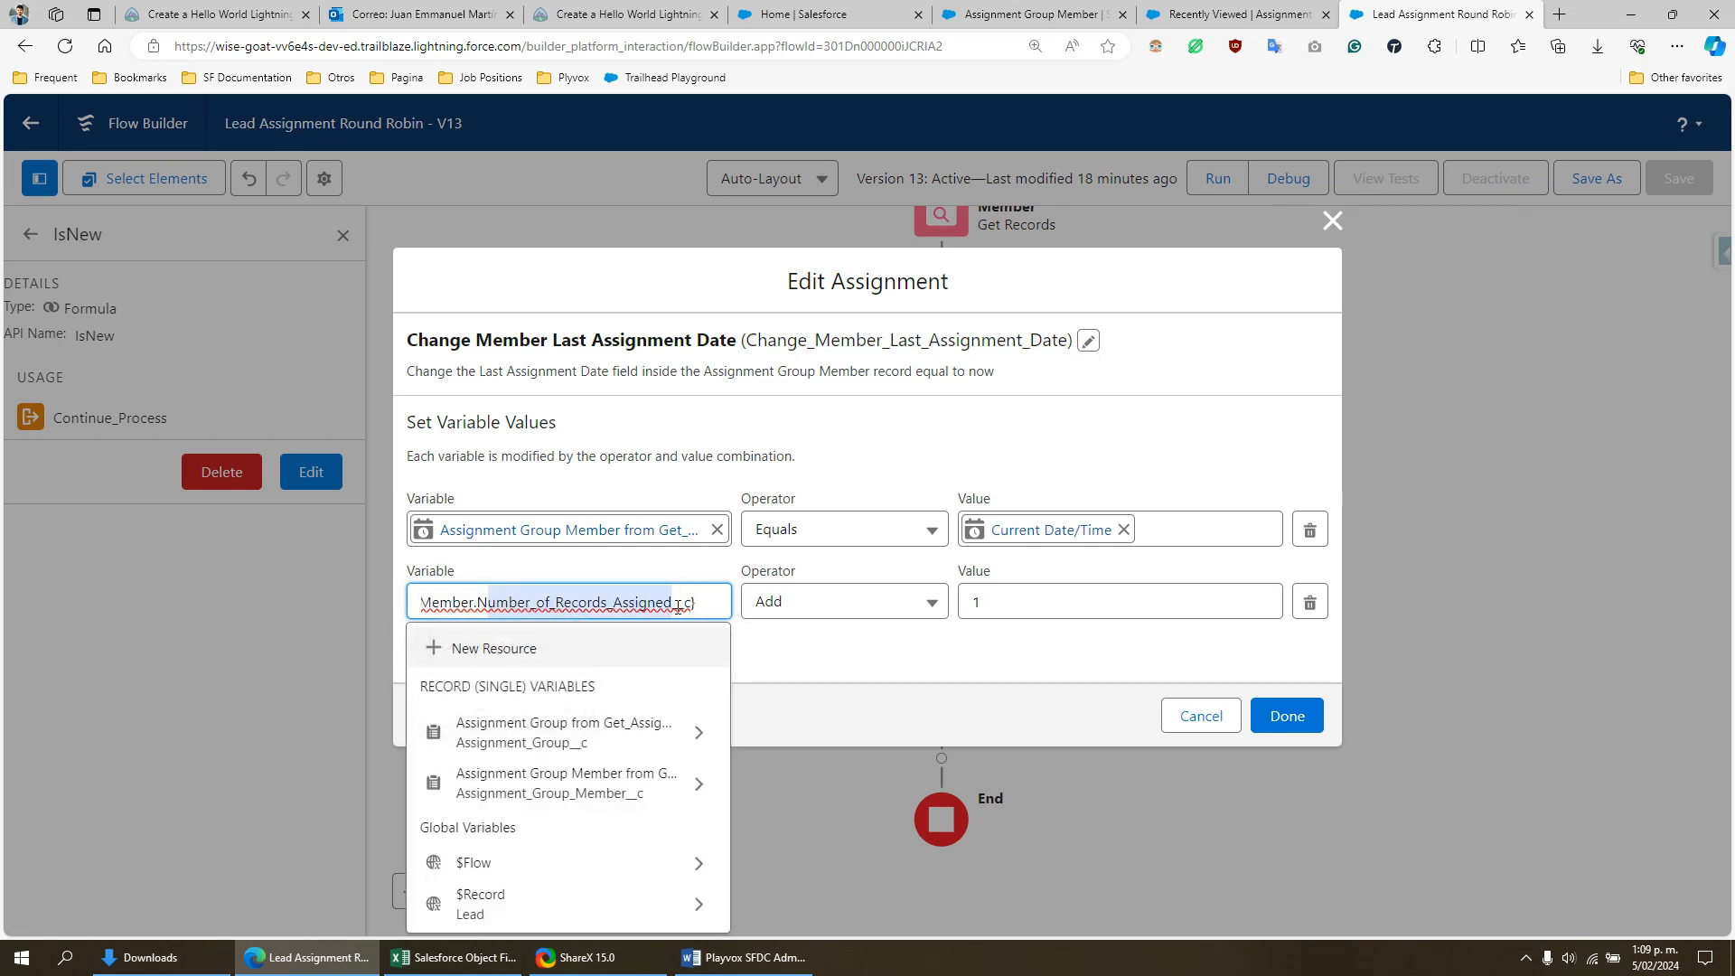
{"action": "left_click", "coordinate": [967, 623]}
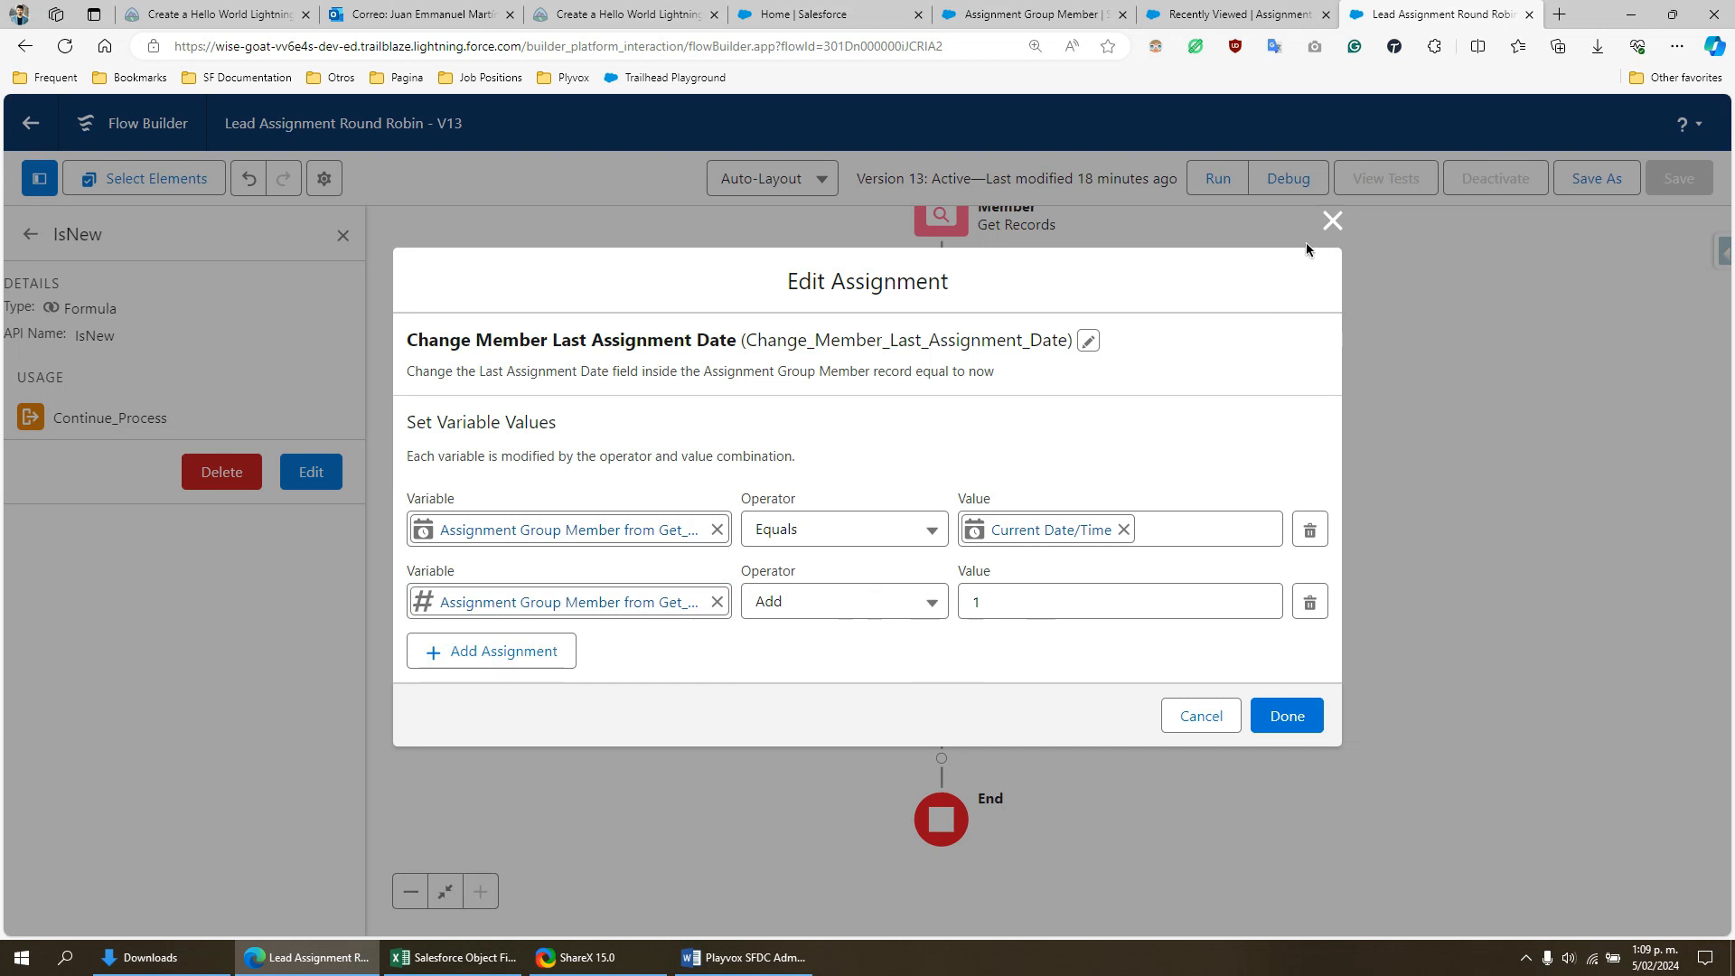
{"action": "left_click", "coordinate": [1332, 220]}
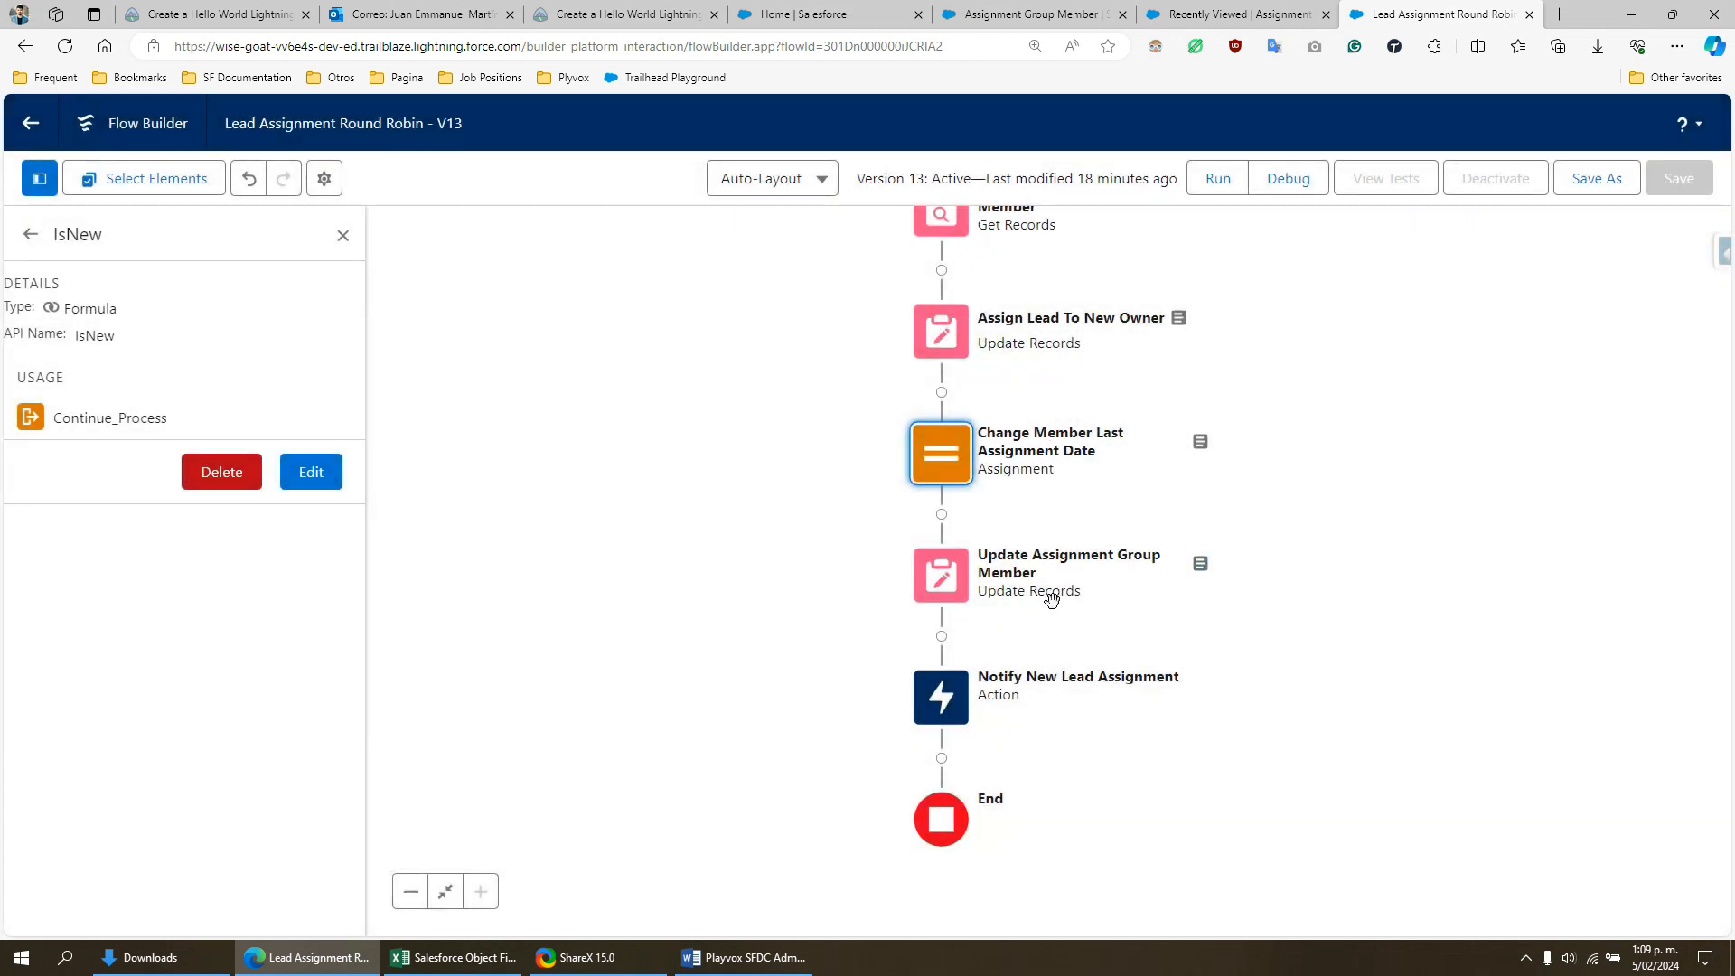
- Review the record source of the Update Assignment Group Member element, trace it to the Get Assignment Group Member element, and close without changes
{"action": "double_click", "coordinate": [945, 583]}
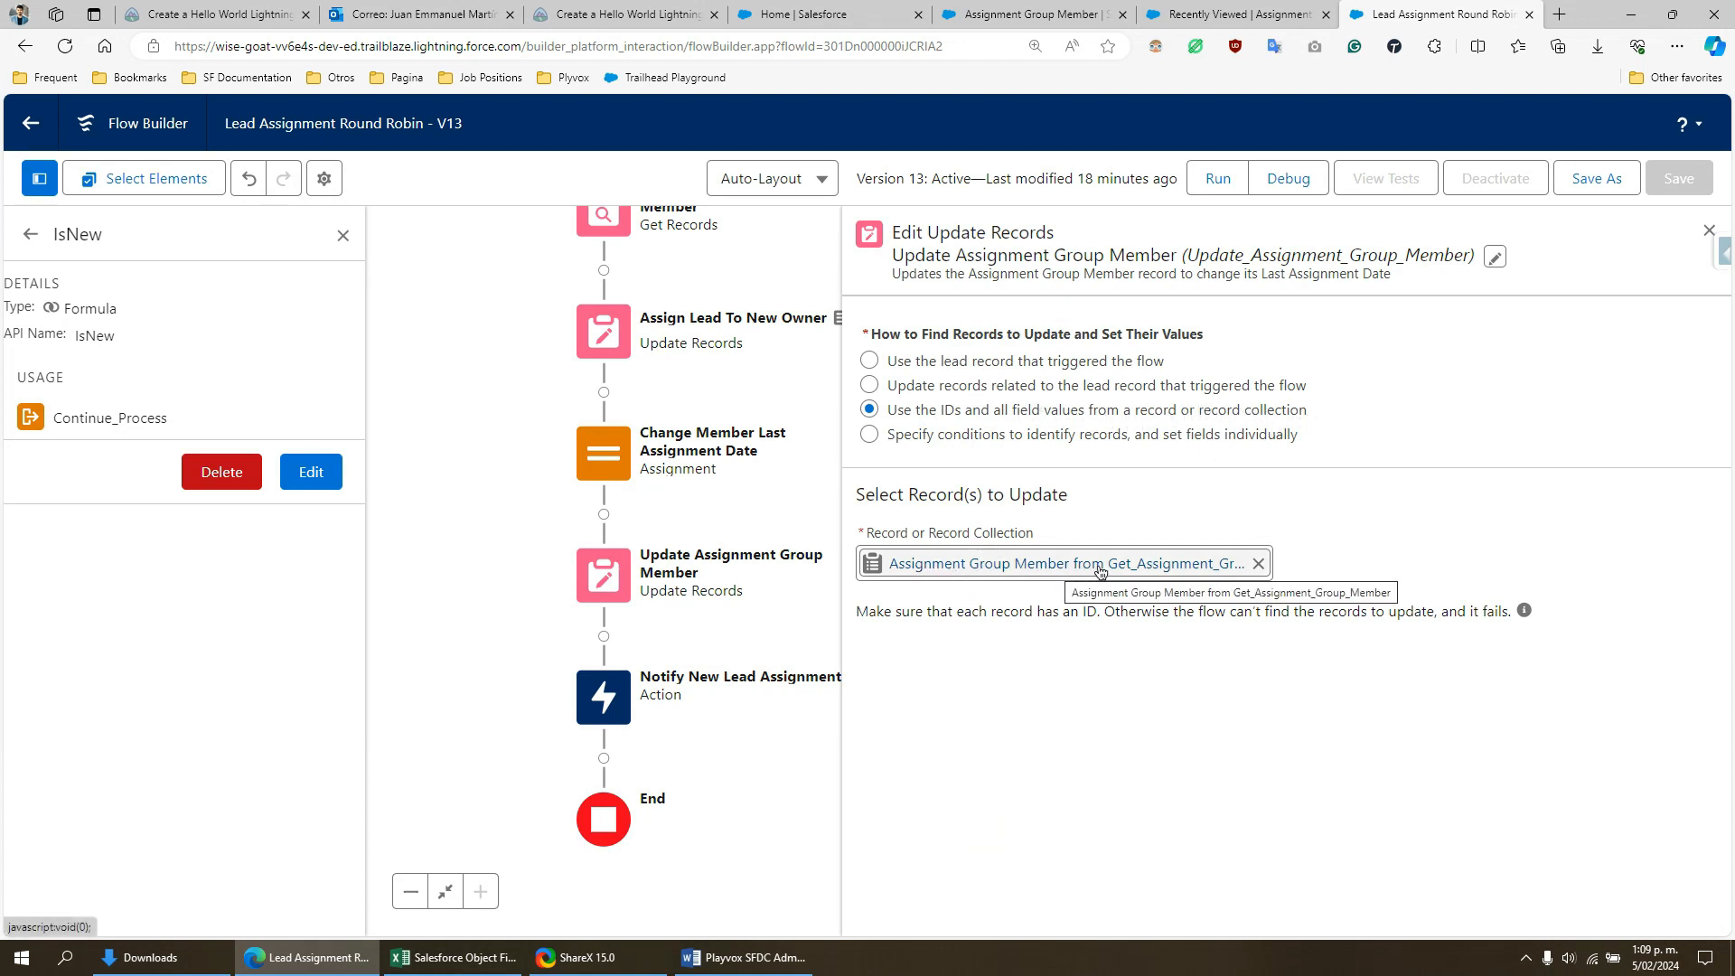
{"action": "scroll", "coordinate": [542, 470], "scroll_direction": "up", "scroll_amount": 2}
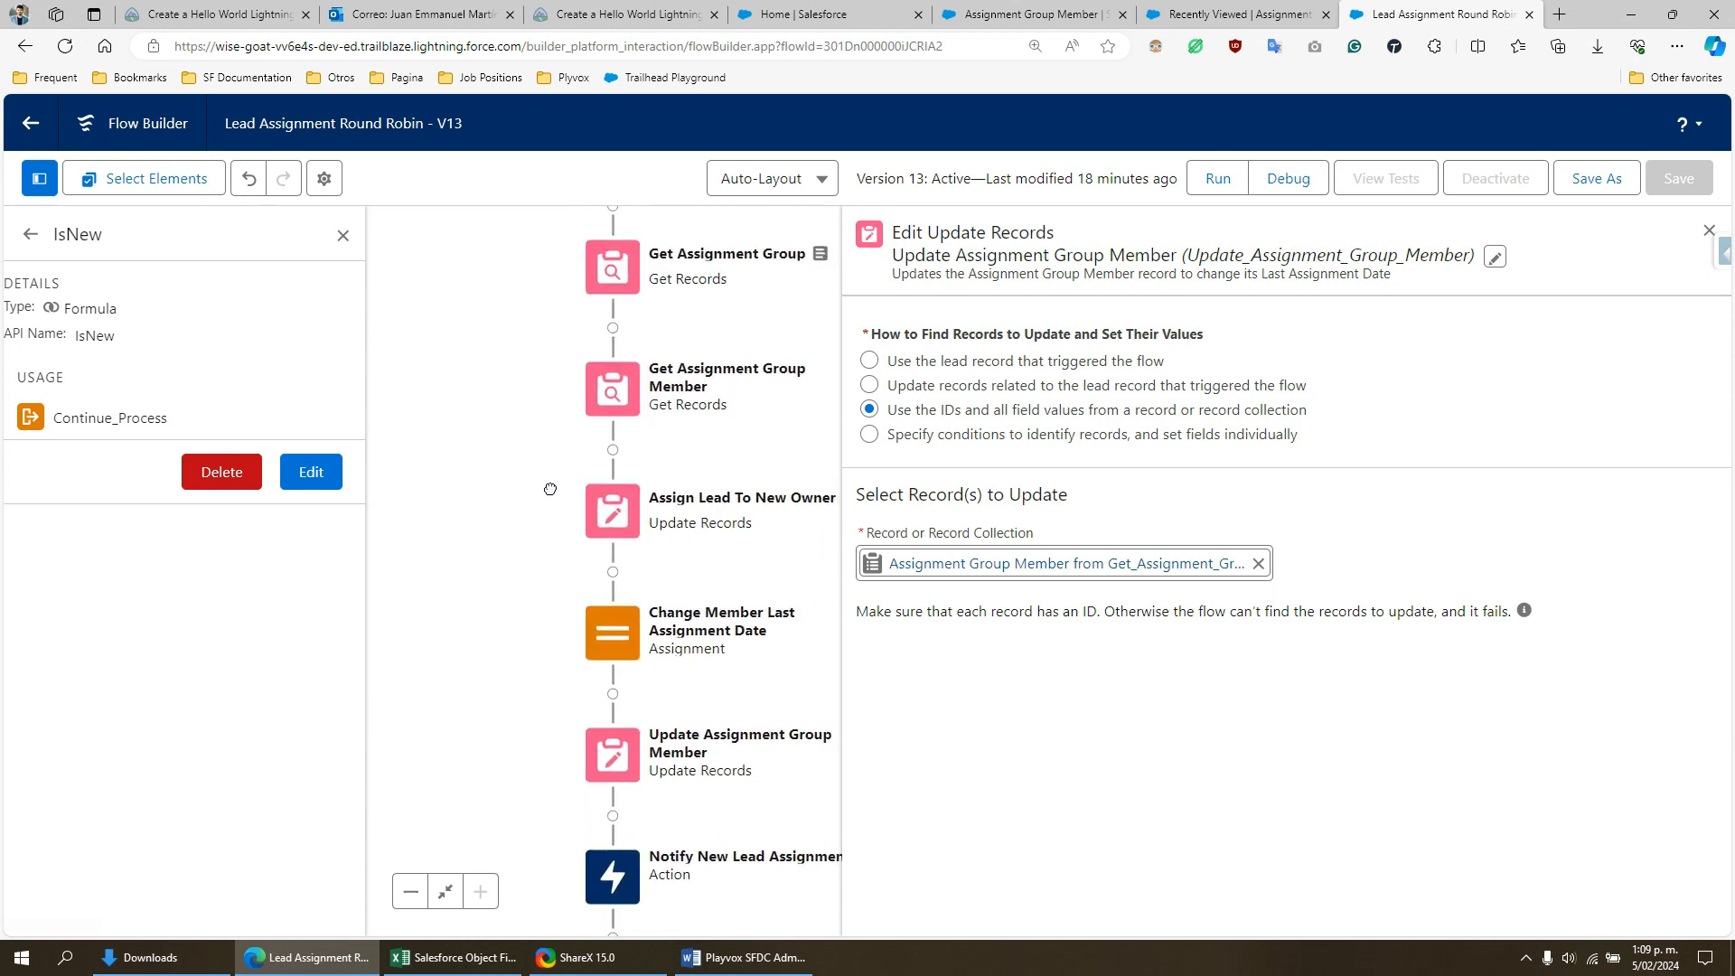
{"action": "left_click", "coordinate": [626, 388]}
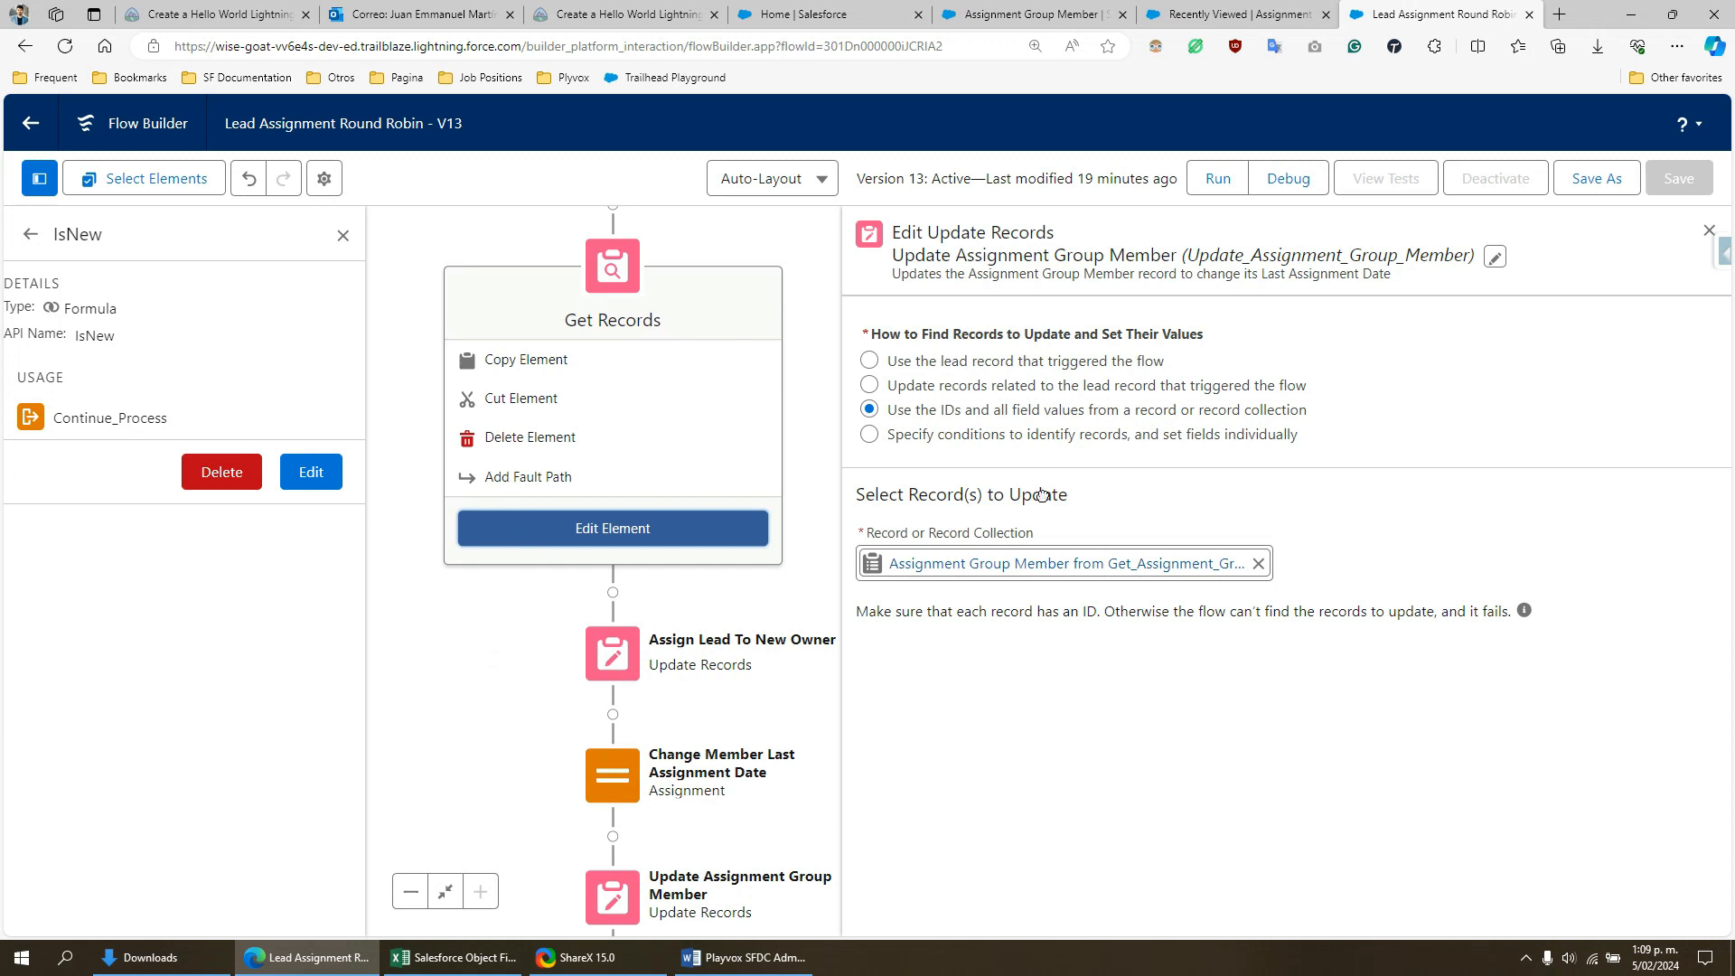
{"action": "left_click", "coordinate": [613, 527]}
{"action": "left_click", "coordinate": [1711, 231]}
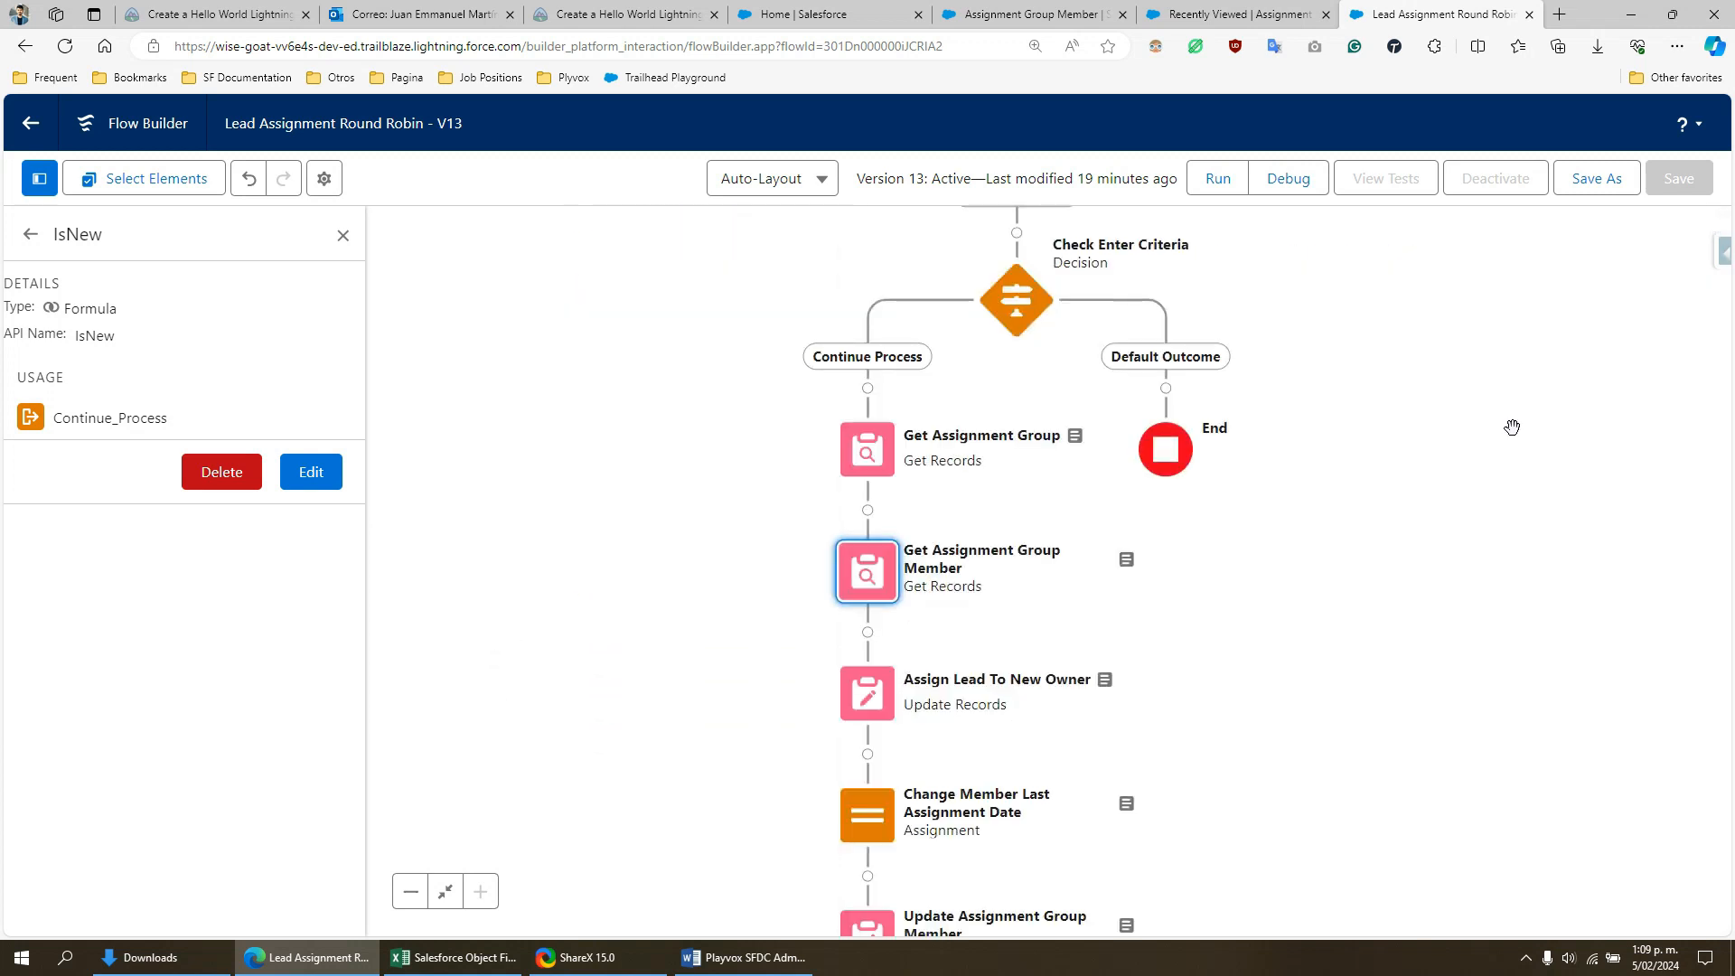
- Open the Notify New Lead Assignment email action and examine its Body and Recipient Address List values, highlighting each
{"action": "scroll", "coordinate": [1468, 418], "scroll_direction": "down", "scroll_amount": 5}
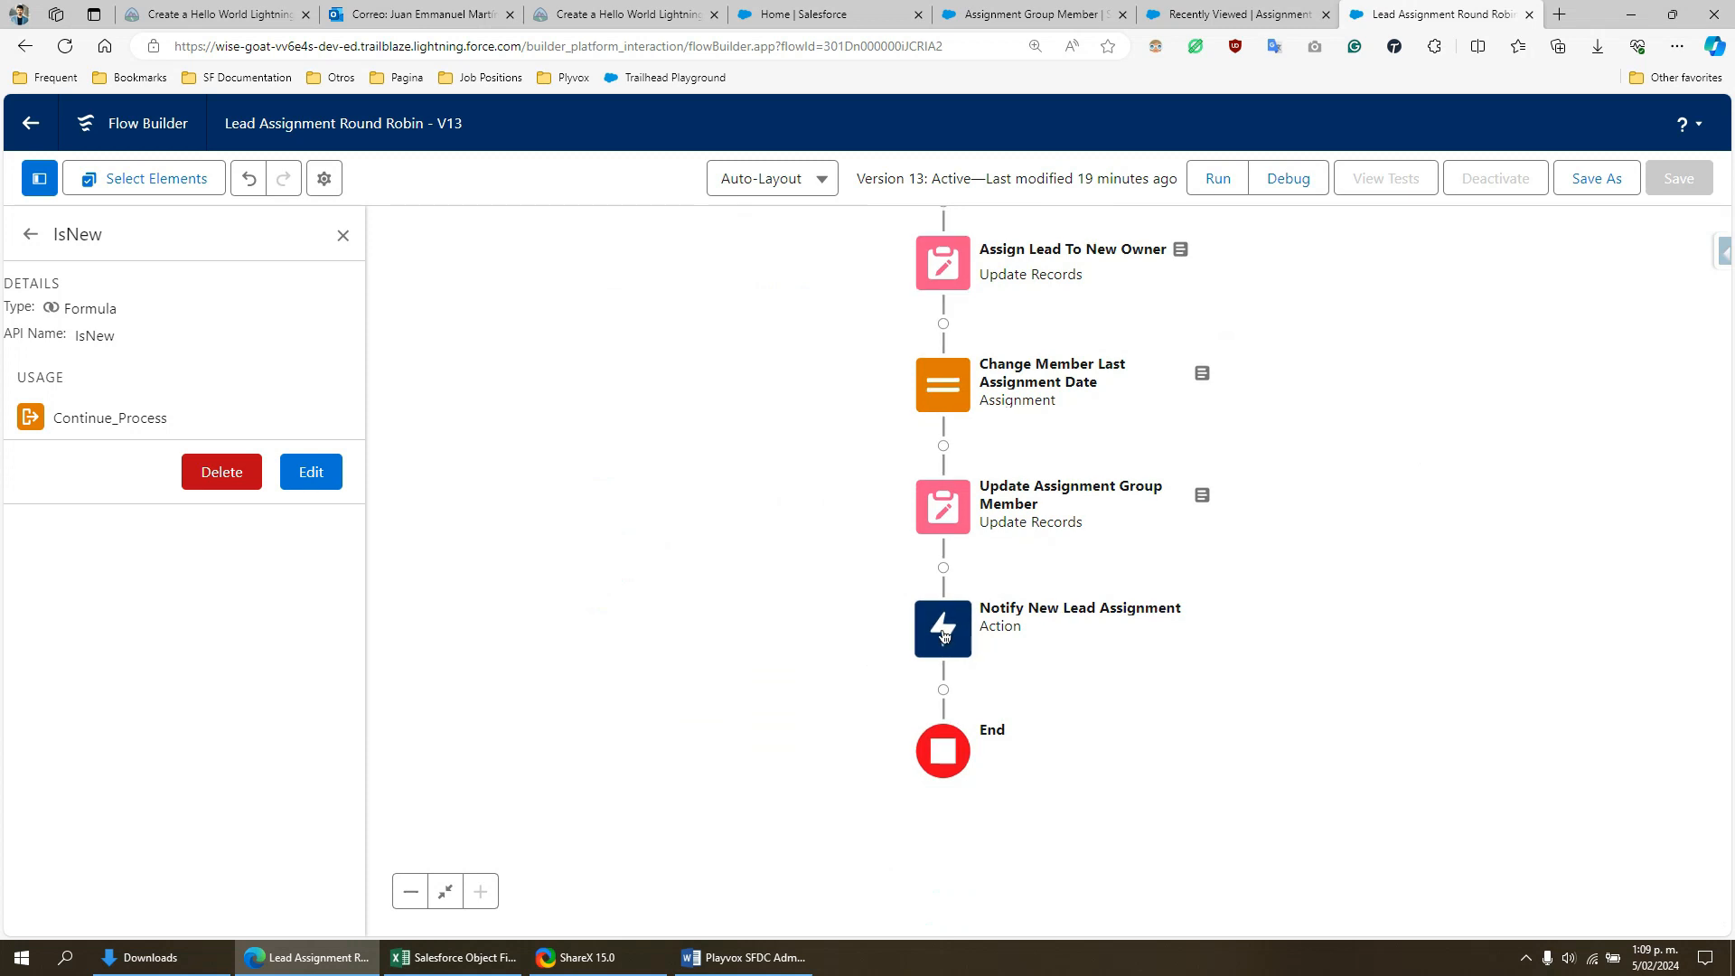
{"action": "double_click", "coordinate": [943, 635]}
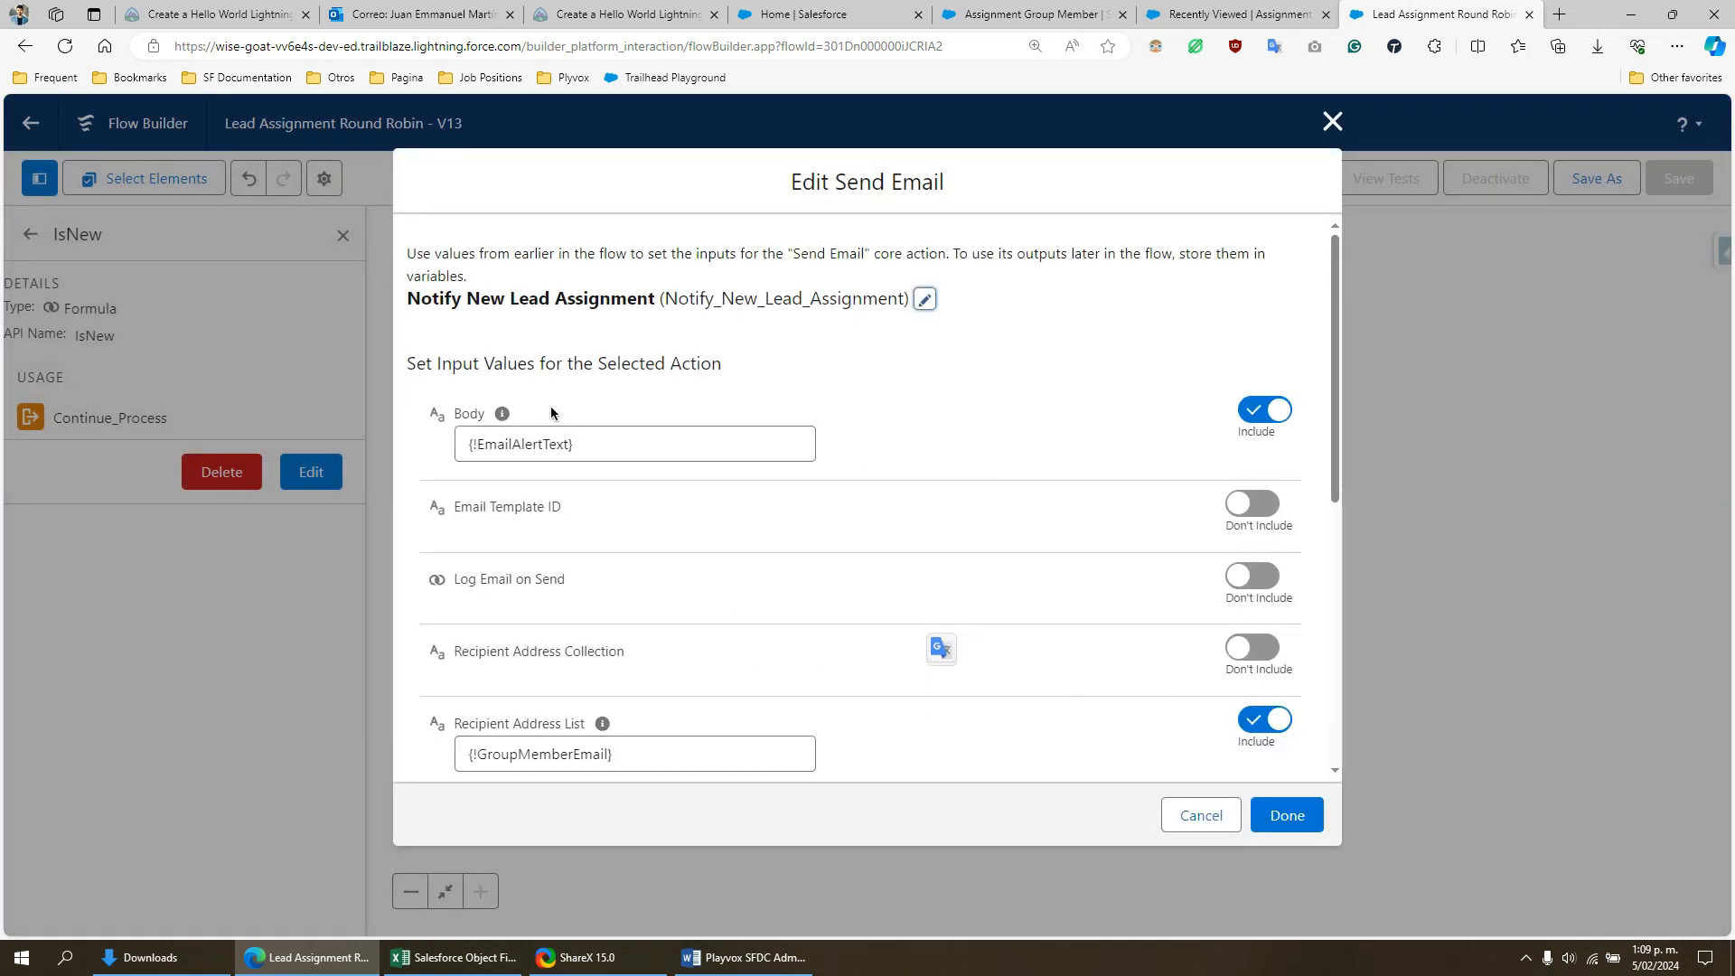
{"action": "left_click_drag", "start_coordinate": [615, 439], "coordinate": [466, 442]}
{"action": "left_click", "coordinate": [611, 423]}
{"action": "scroll", "coordinate": [643, 705], "scroll_direction": "down", "scroll_amount": 3}
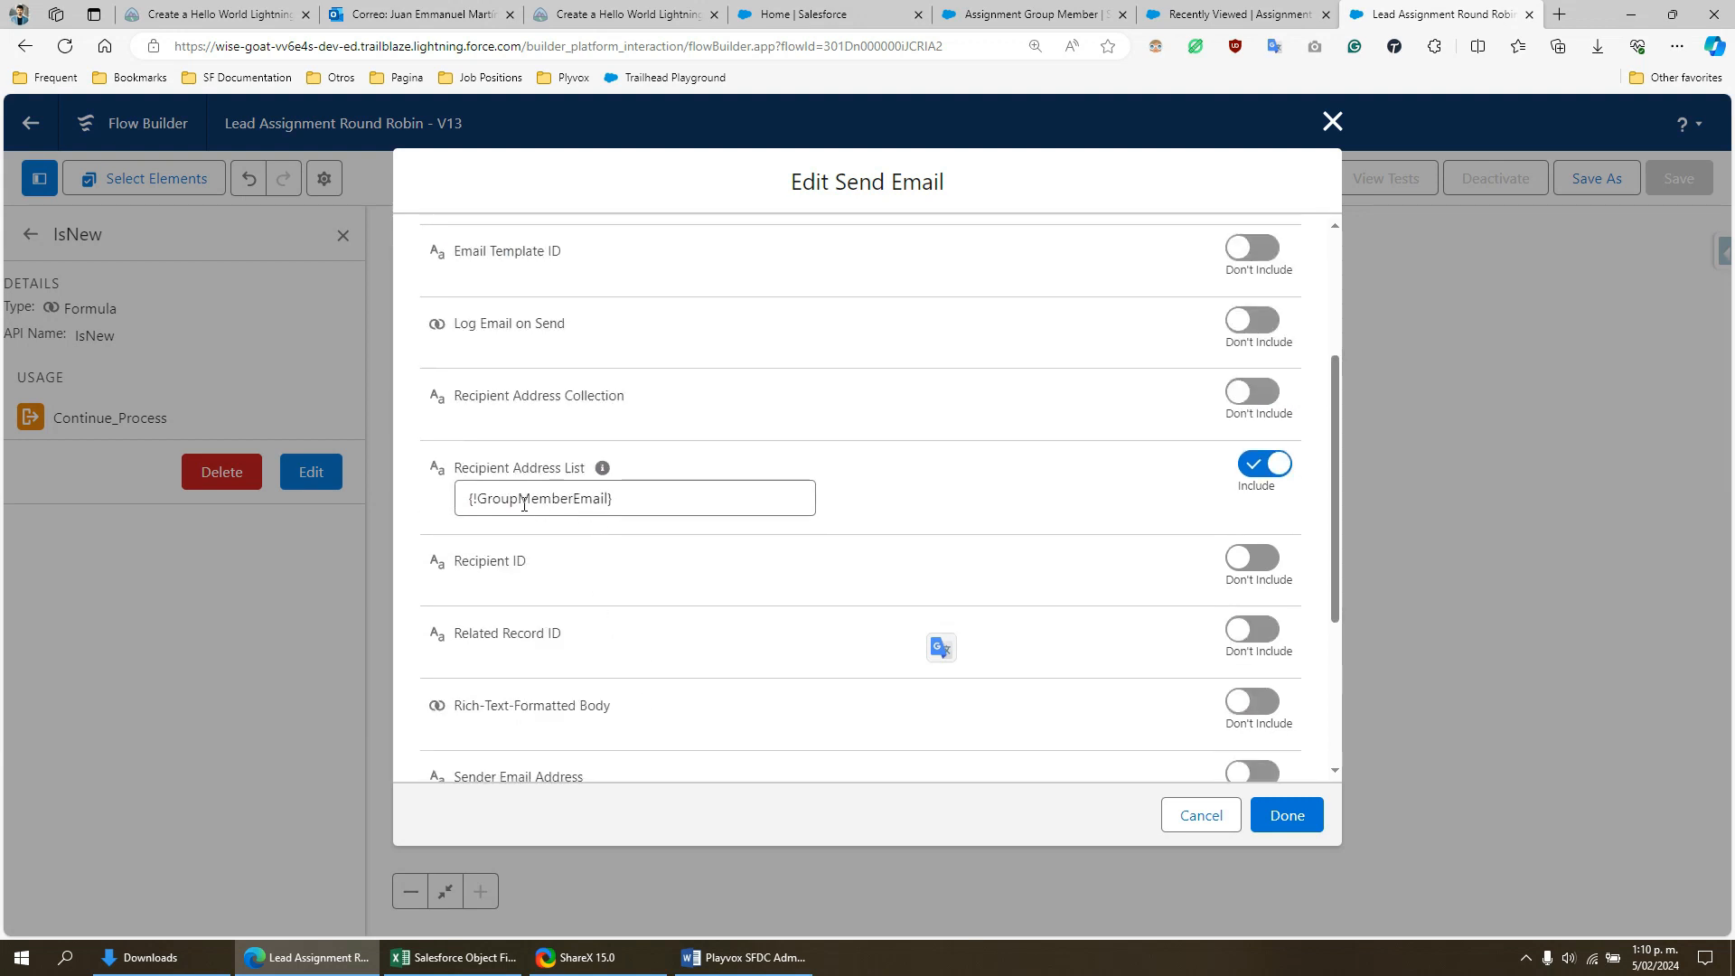
{"action": "left_click", "coordinate": [566, 504]}
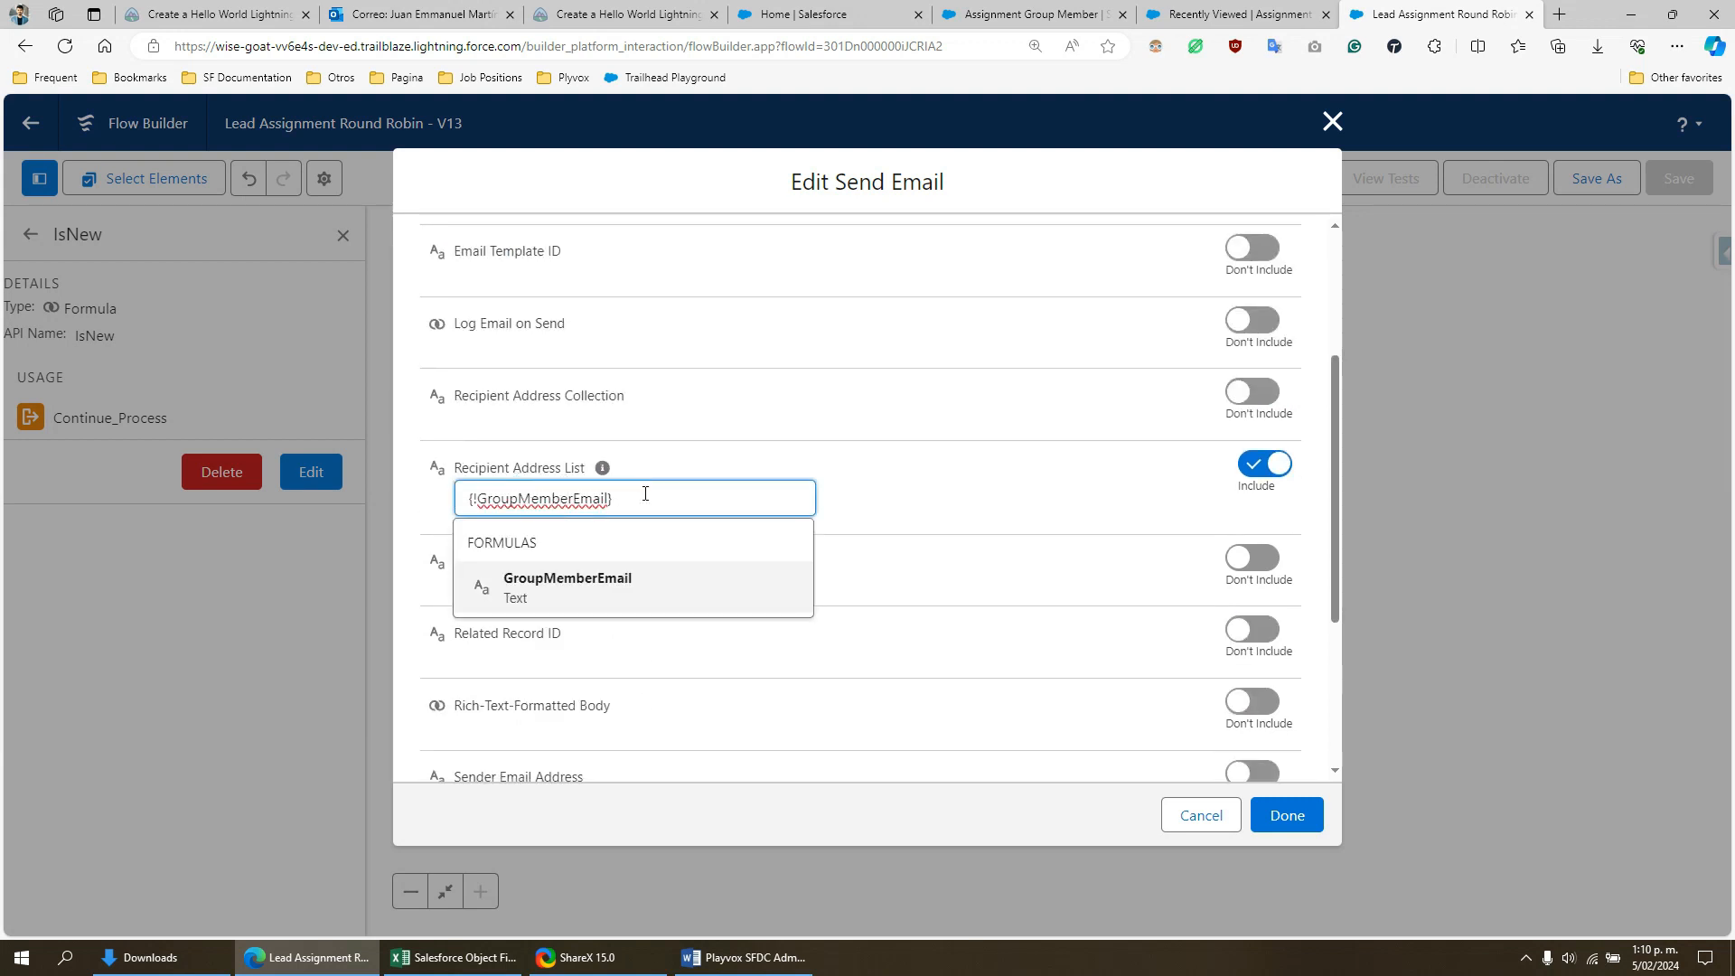
{"action": "left_click_drag", "start_coordinate": [640, 500], "coordinate": [578, 500]}
{"action": "left_click", "coordinate": [1039, 483]}
- Review the remaining email inputs, highlight the Subject "New Lead Assignment", and cancel out of the action
{"action": "scroll", "coordinate": [885, 504], "scroll_direction": "up", "scroll_amount": 3}
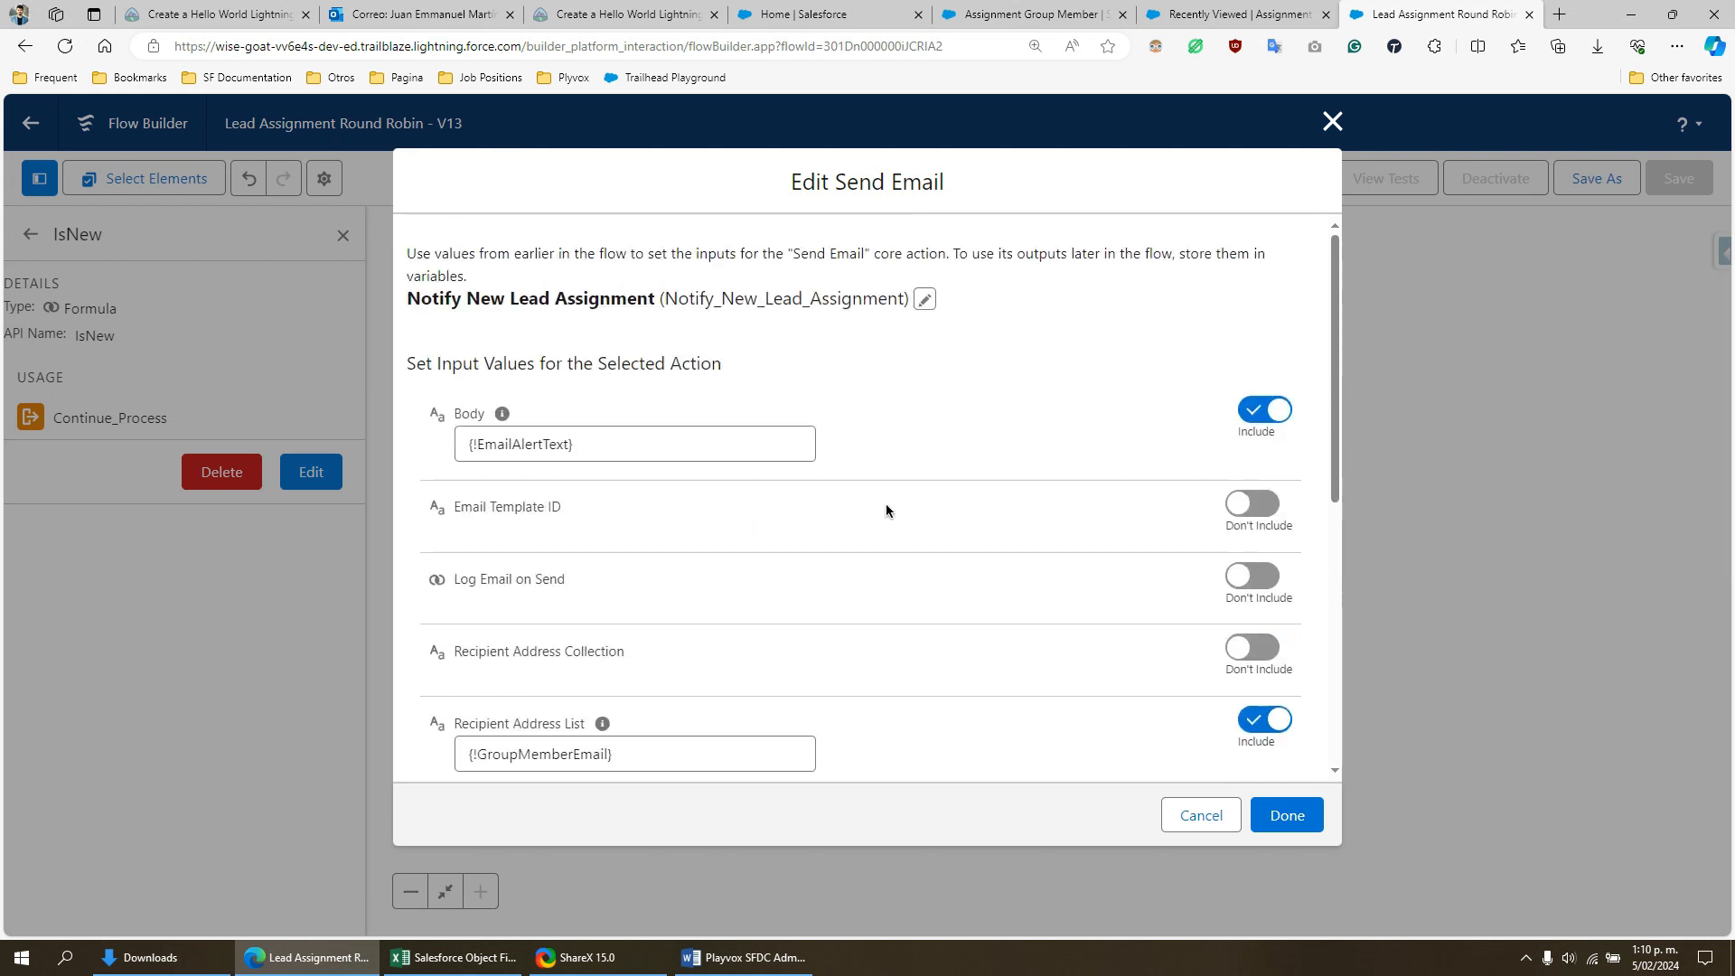
{"action": "scroll", "coordinate": [886, 503], "scroll_direction": "down", "scroll_amount": 2}
{"action": "scroll", "coordinate": [895, 495], "scroll_direction": "down", "scroll_amount": 4}
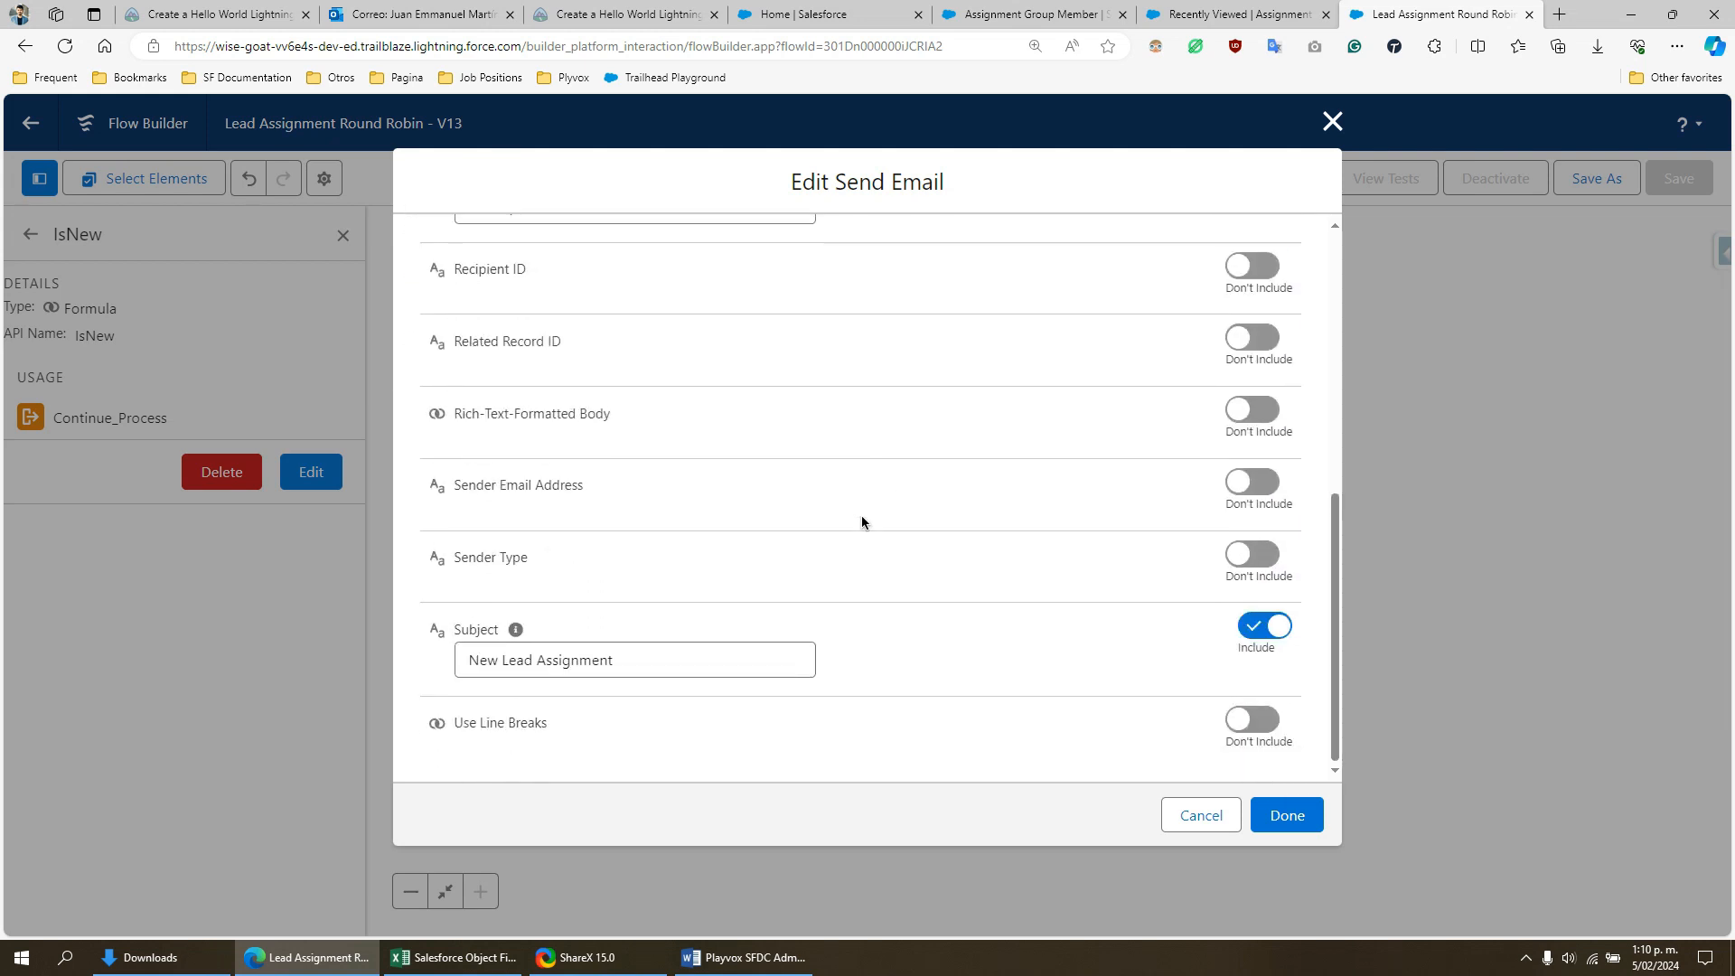
{"action": "left_click_drag", "start_coordinate": [645, 668], "coordinate": [468, 660]}
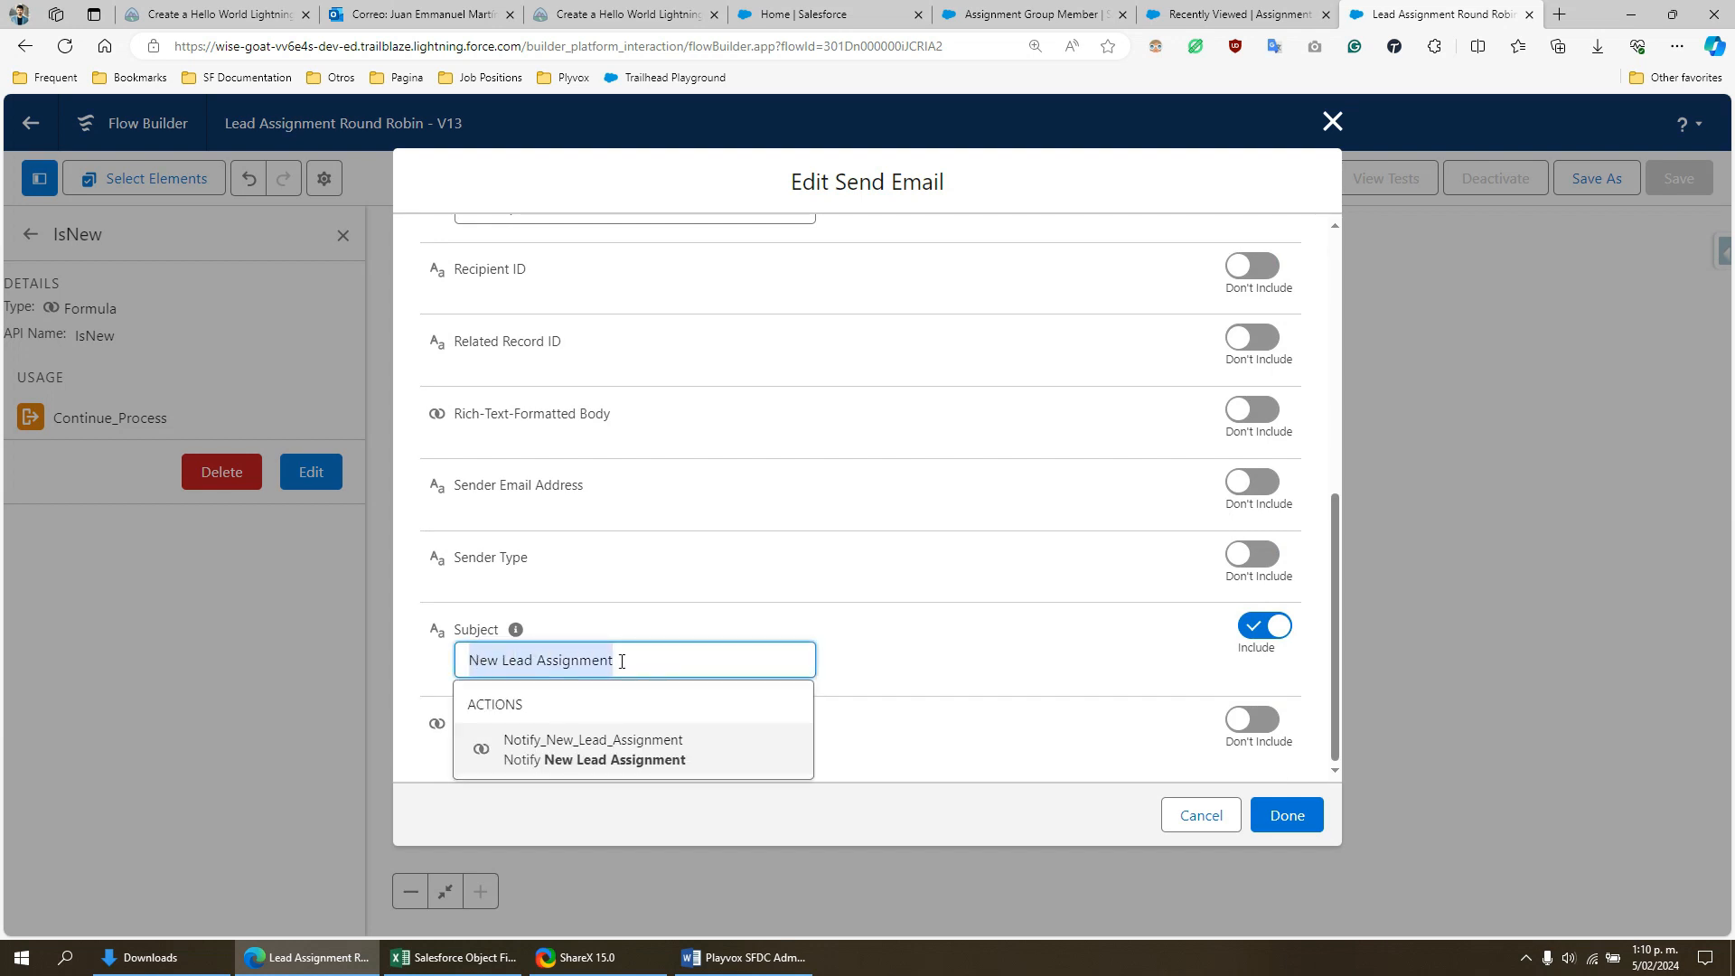
{"action": "left_click", "coordinate": [1196, 817]}
- Search the flow's resources for "body" and "text", and open the EmailAlertText formula to examine its expression
{"action": "left_click_drag", "start_coordinate": [1424, 581], "coordinate": [1336, 782]}
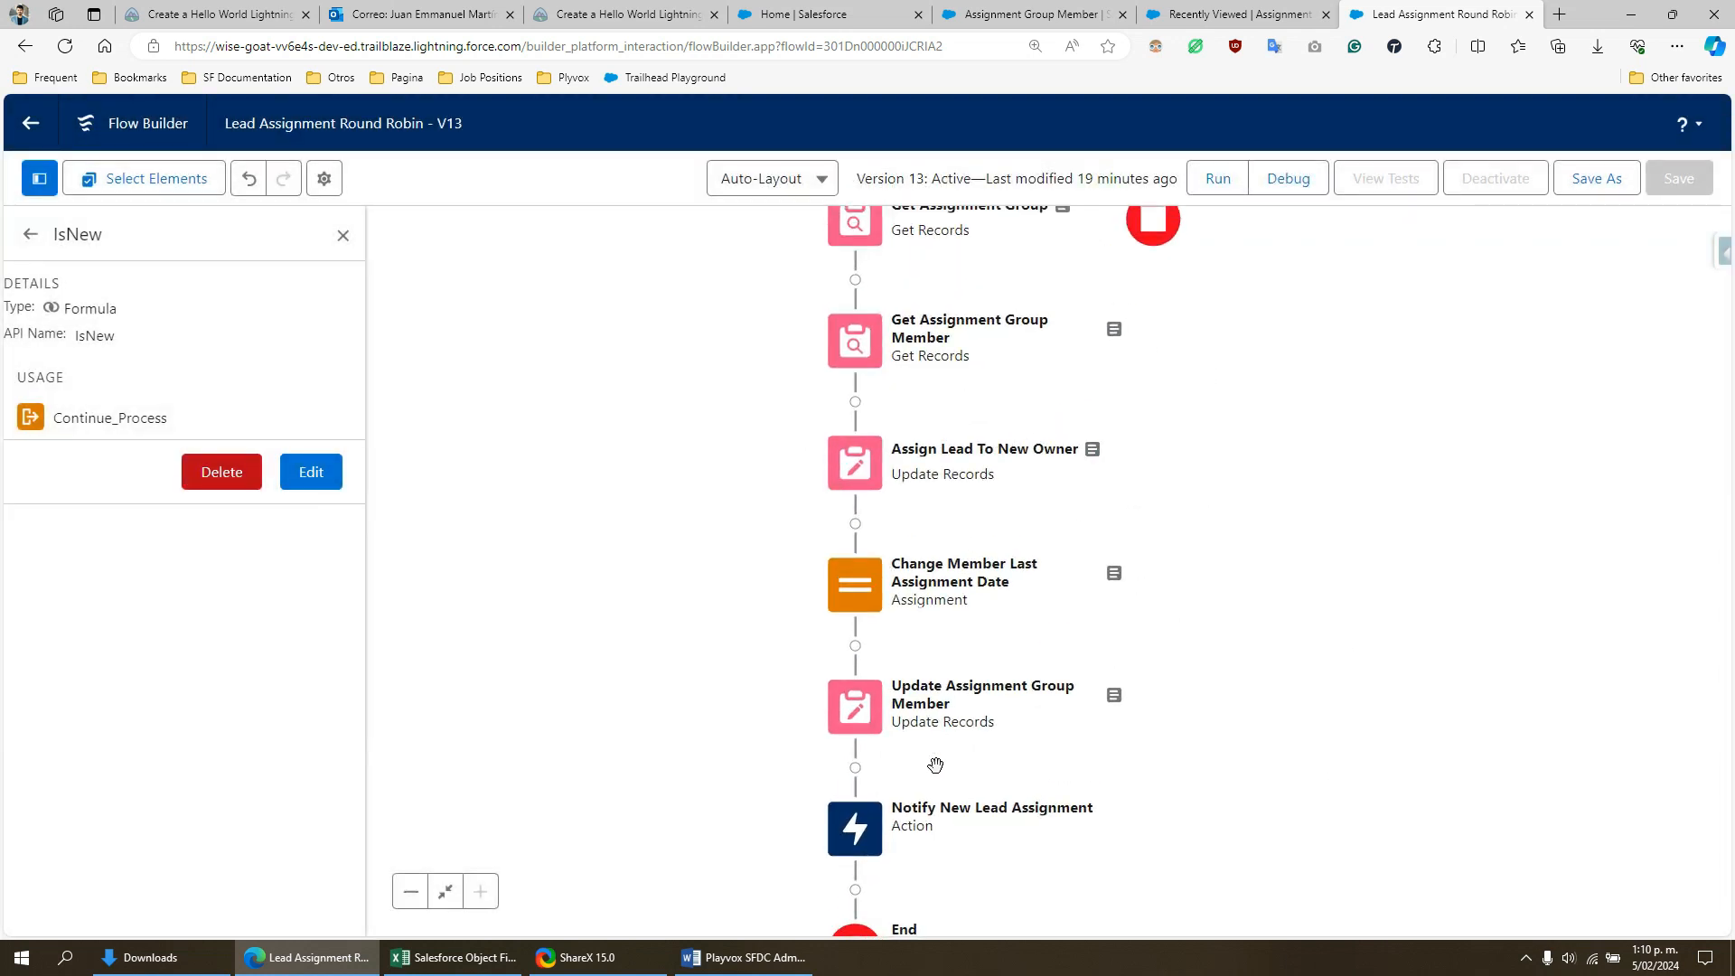
{"action": "scroll", "coordinate": [702, 627], "scroll_direction": "down", "scroll_amount": 3}
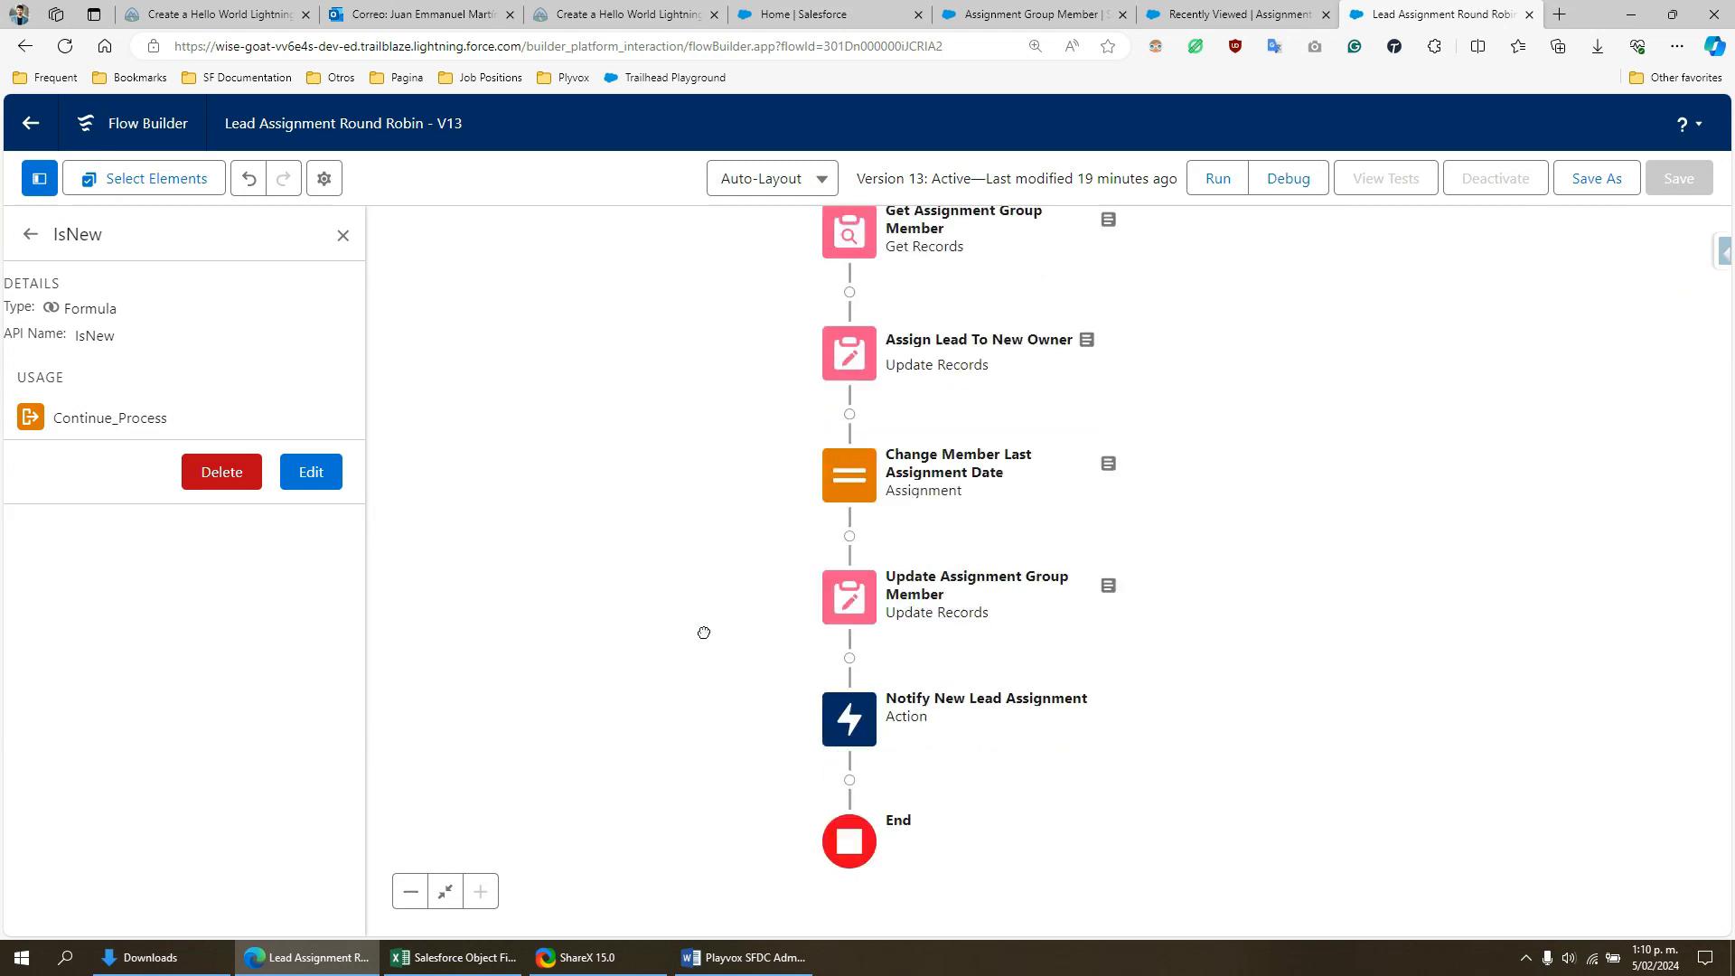
{"action": "left_click", "coordinate": [30, 234]}
{"action": "left_click_drag", "start_coordinate": [126, 342], "coordinate": [2, 350]}
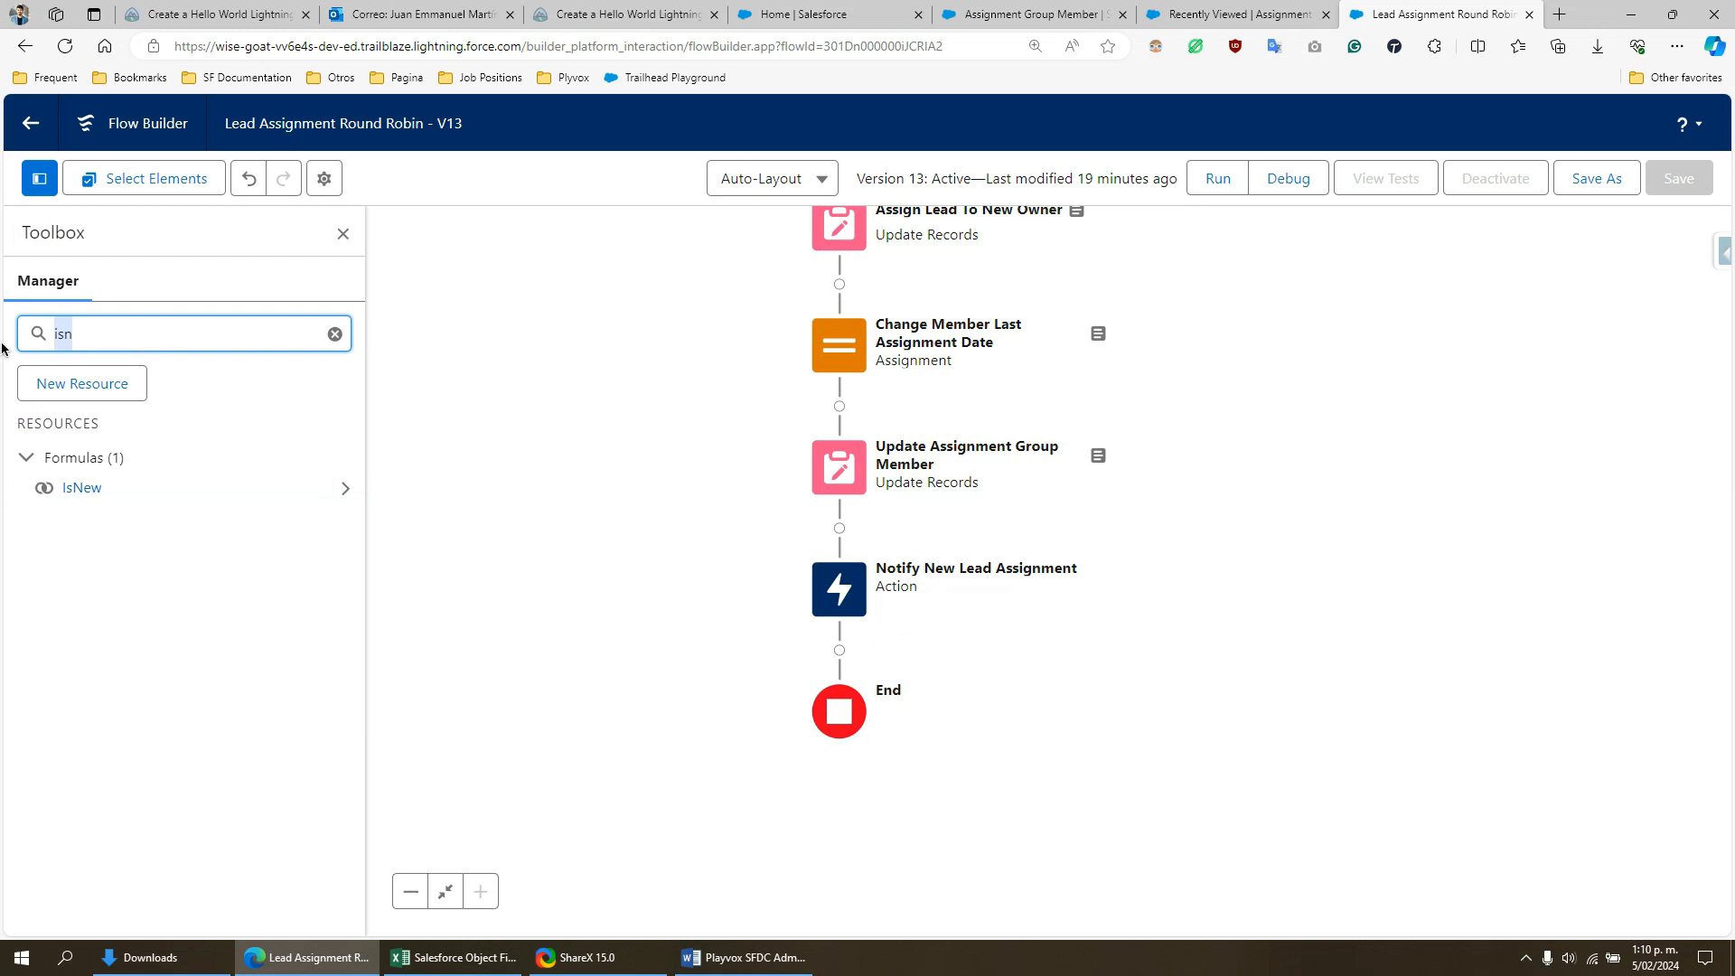
{"action": "type", "text": "body"}
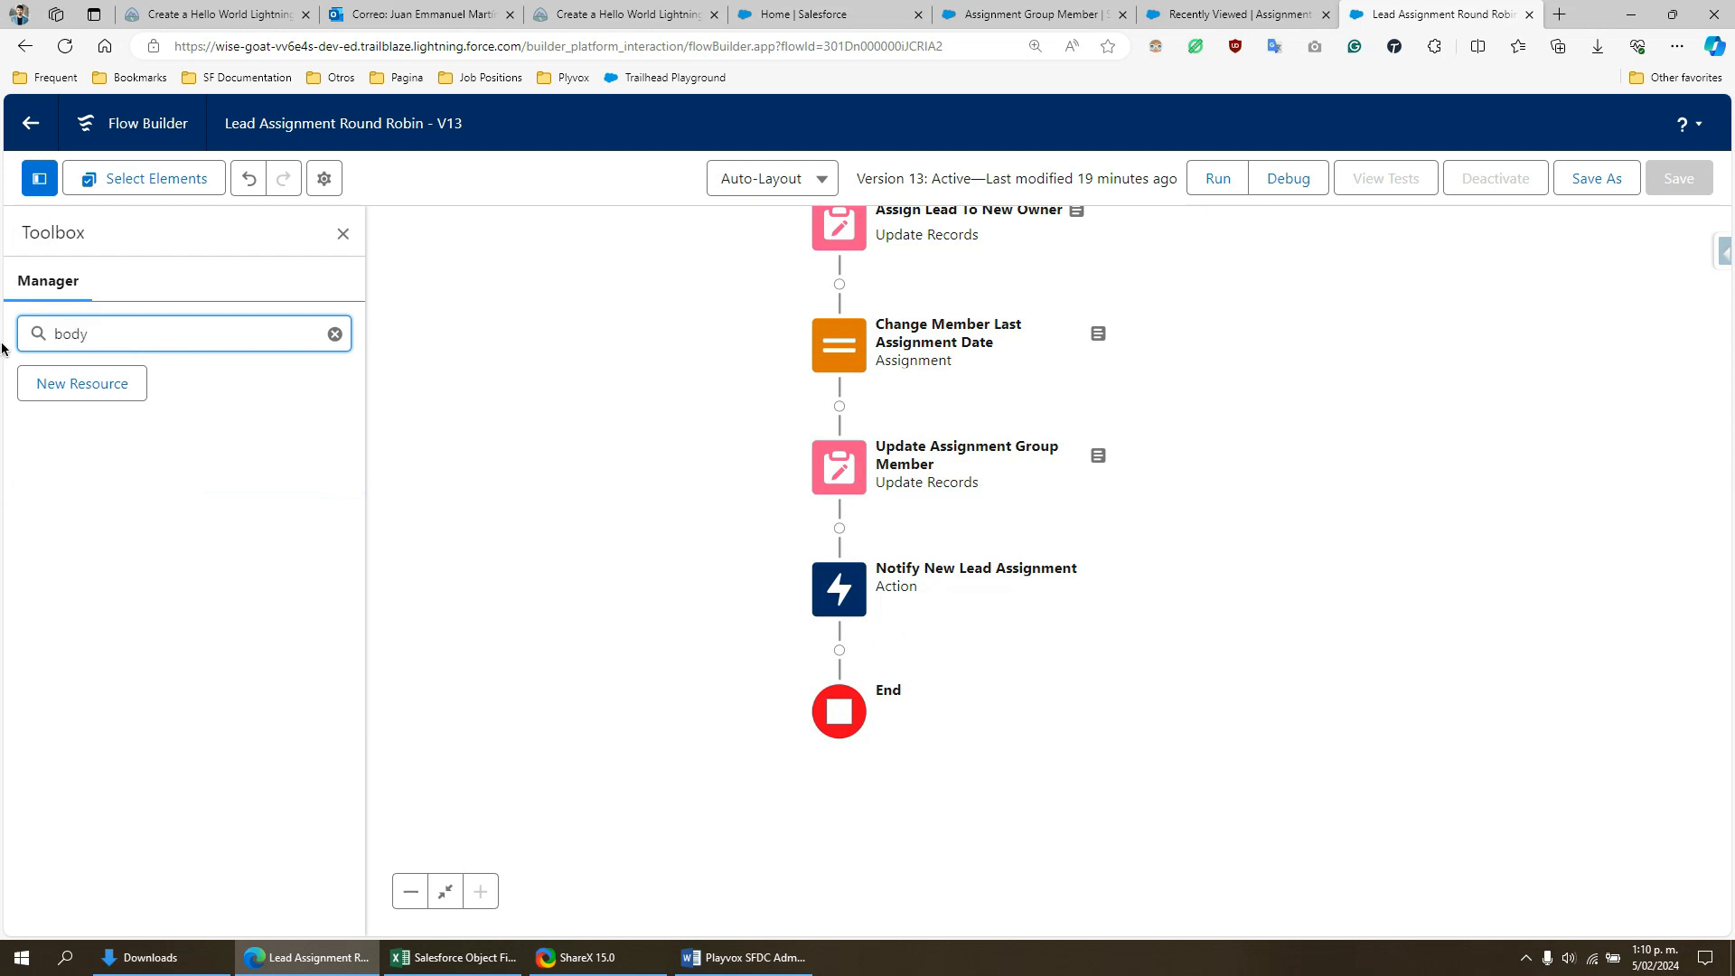
{"action": "key", "text": "ctrl+a"}
{"action": "type", "text": "text"}
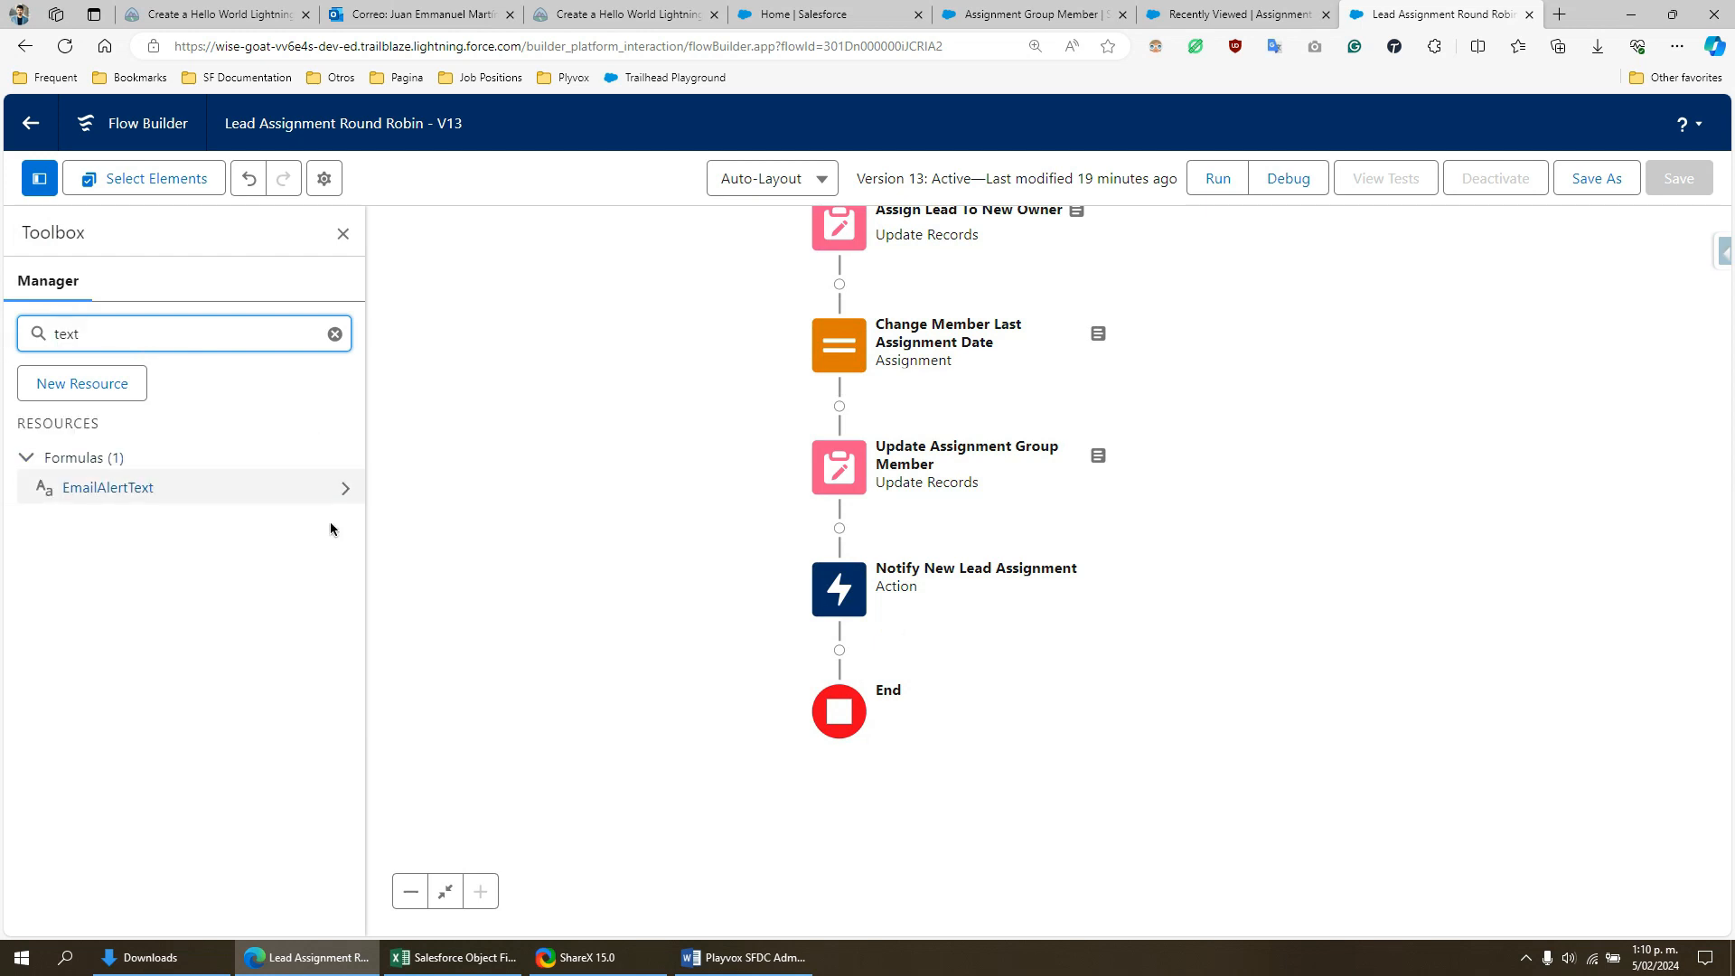
{"action": "left_click", "coordinate": [344, 488]}
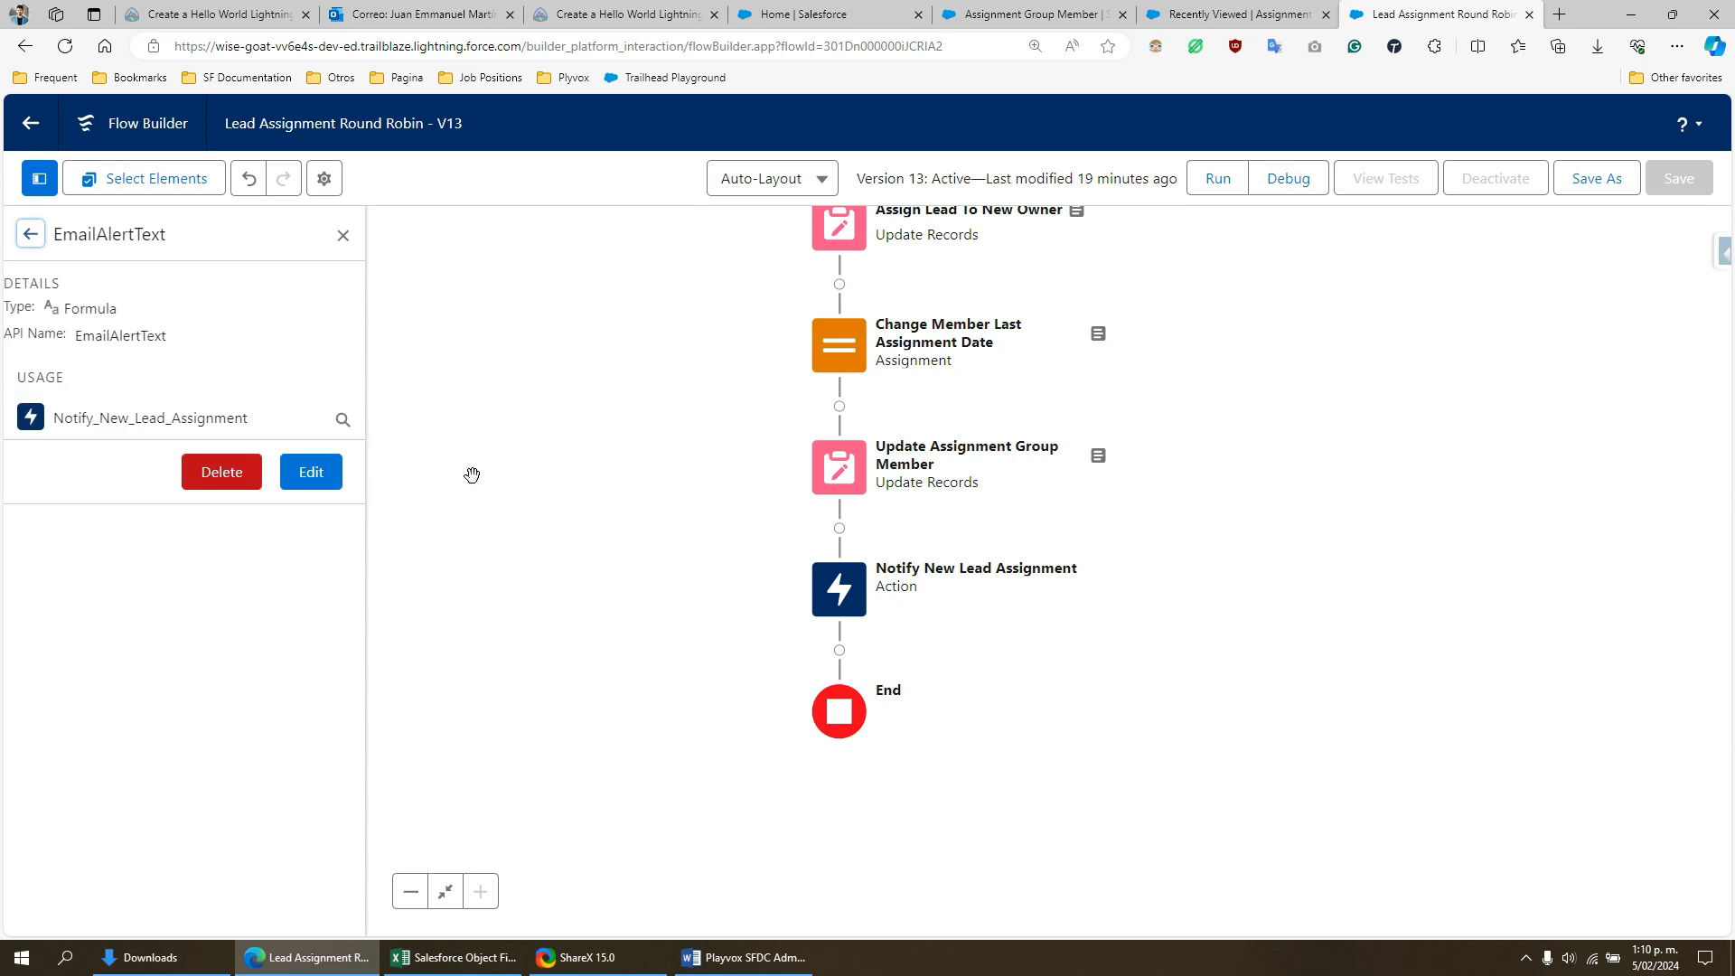
{"action": "left_click", "coordinate": [311, 472]}
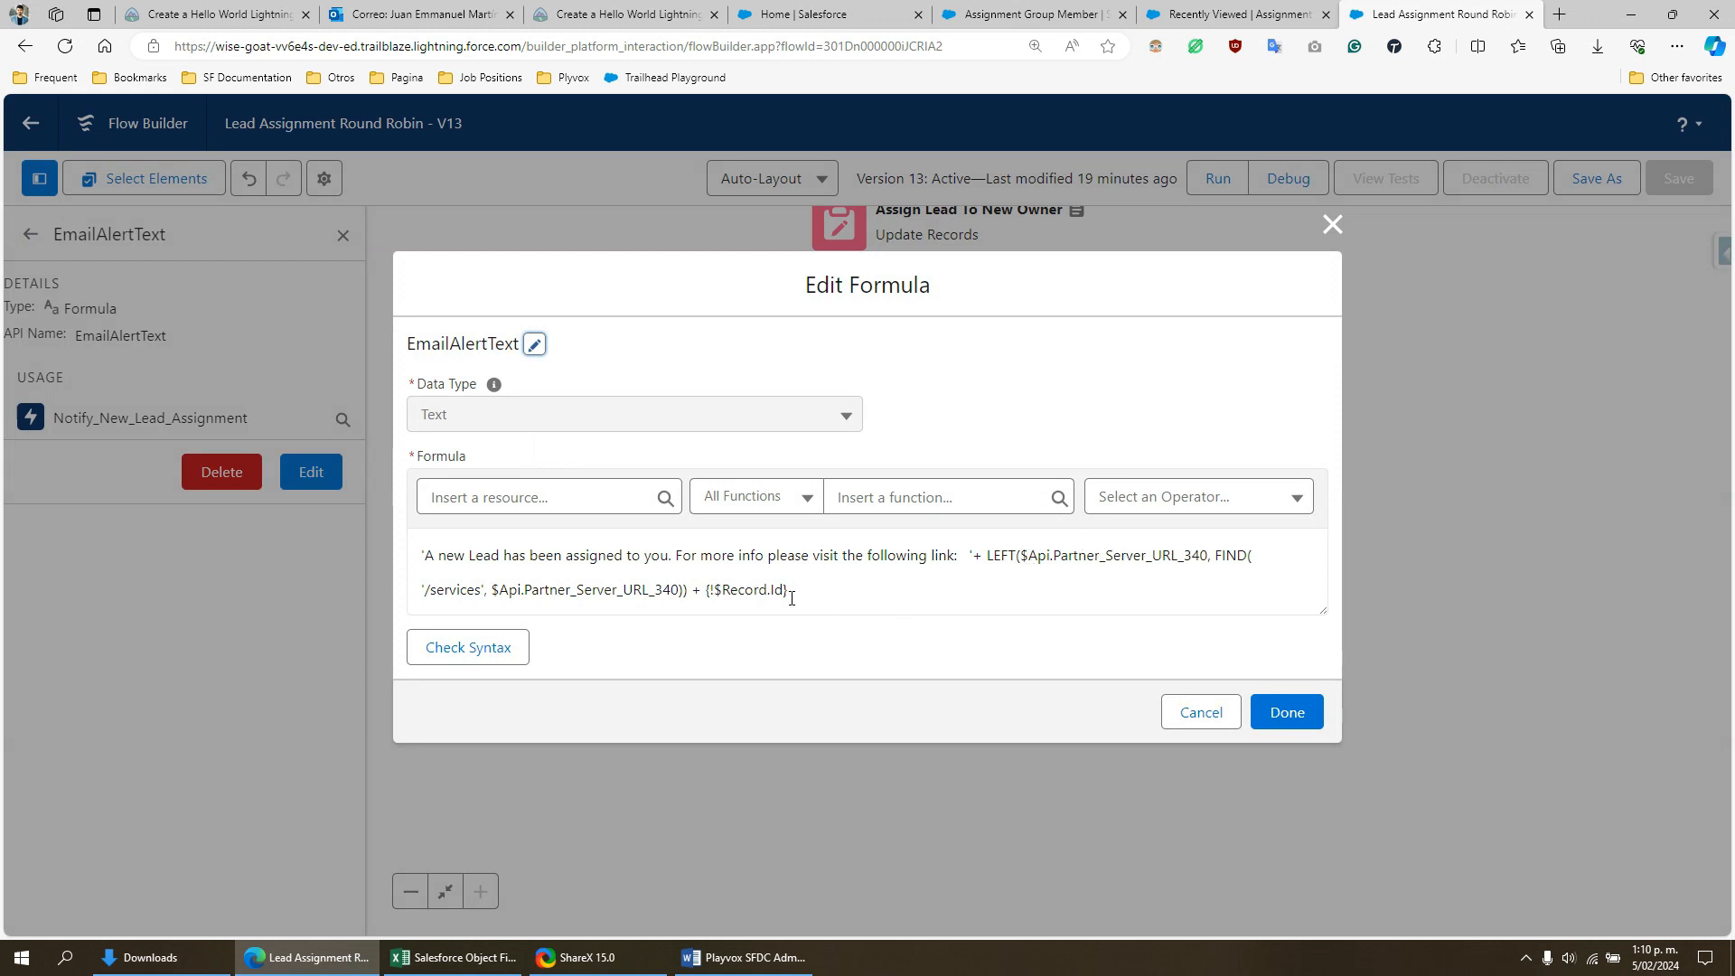
- Highlight the {!$Record.Id} reference in the EmailAlertText formula and cancel out of the formula editor
{"action": "left_click_drag", "start_coordinate": [791, 598], "coordinate": [706, 592]}
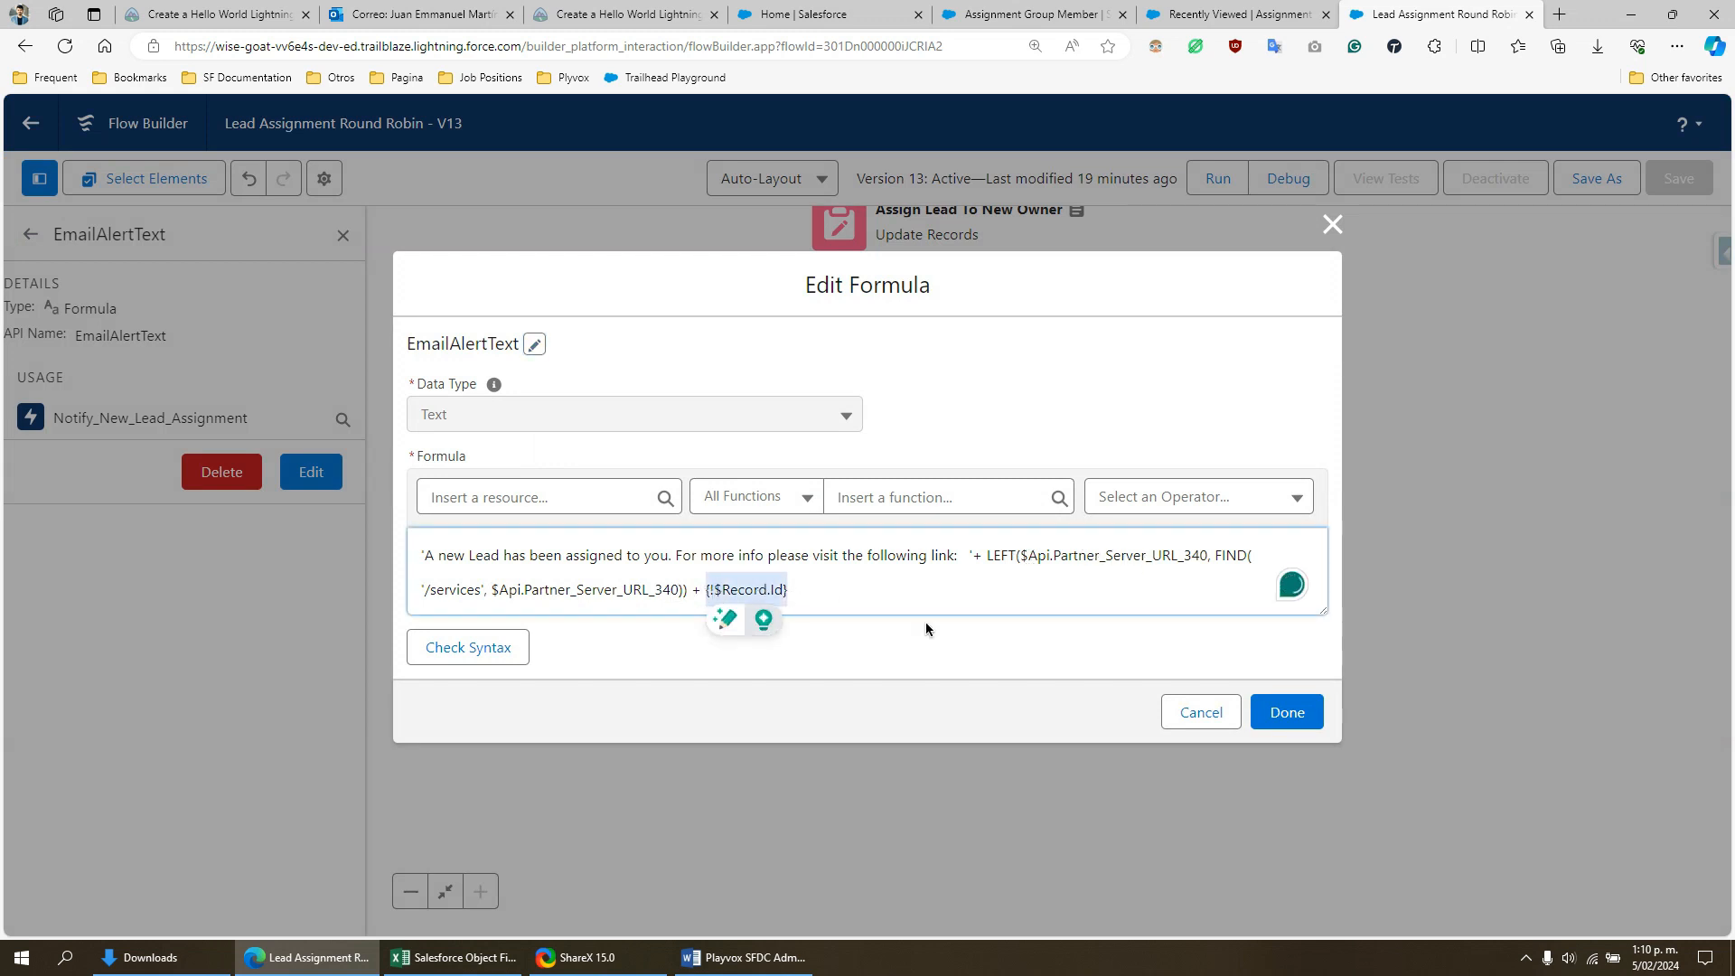
{"action": "left_click", "coordinate": [1202, 712]}
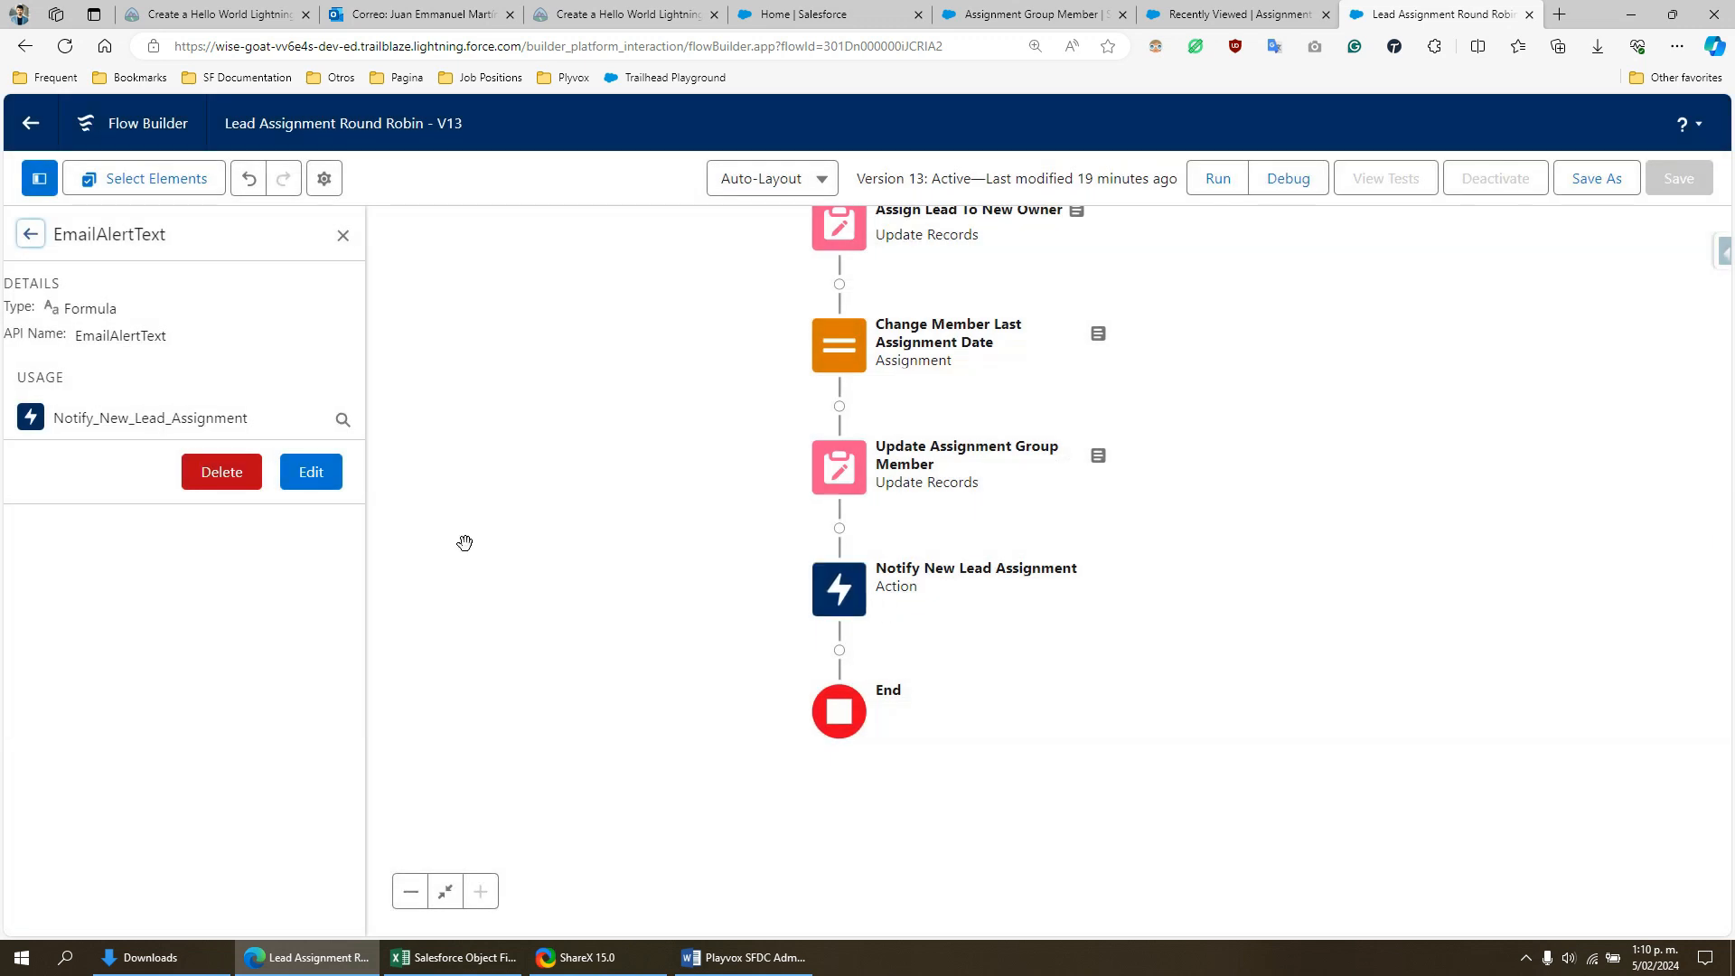
- Search the flow's resources for "emai", reopen the EmailAlertText formula to recheck its expression, and close it without changes
{"action": "left_click", "coordinate": [25, 234]}
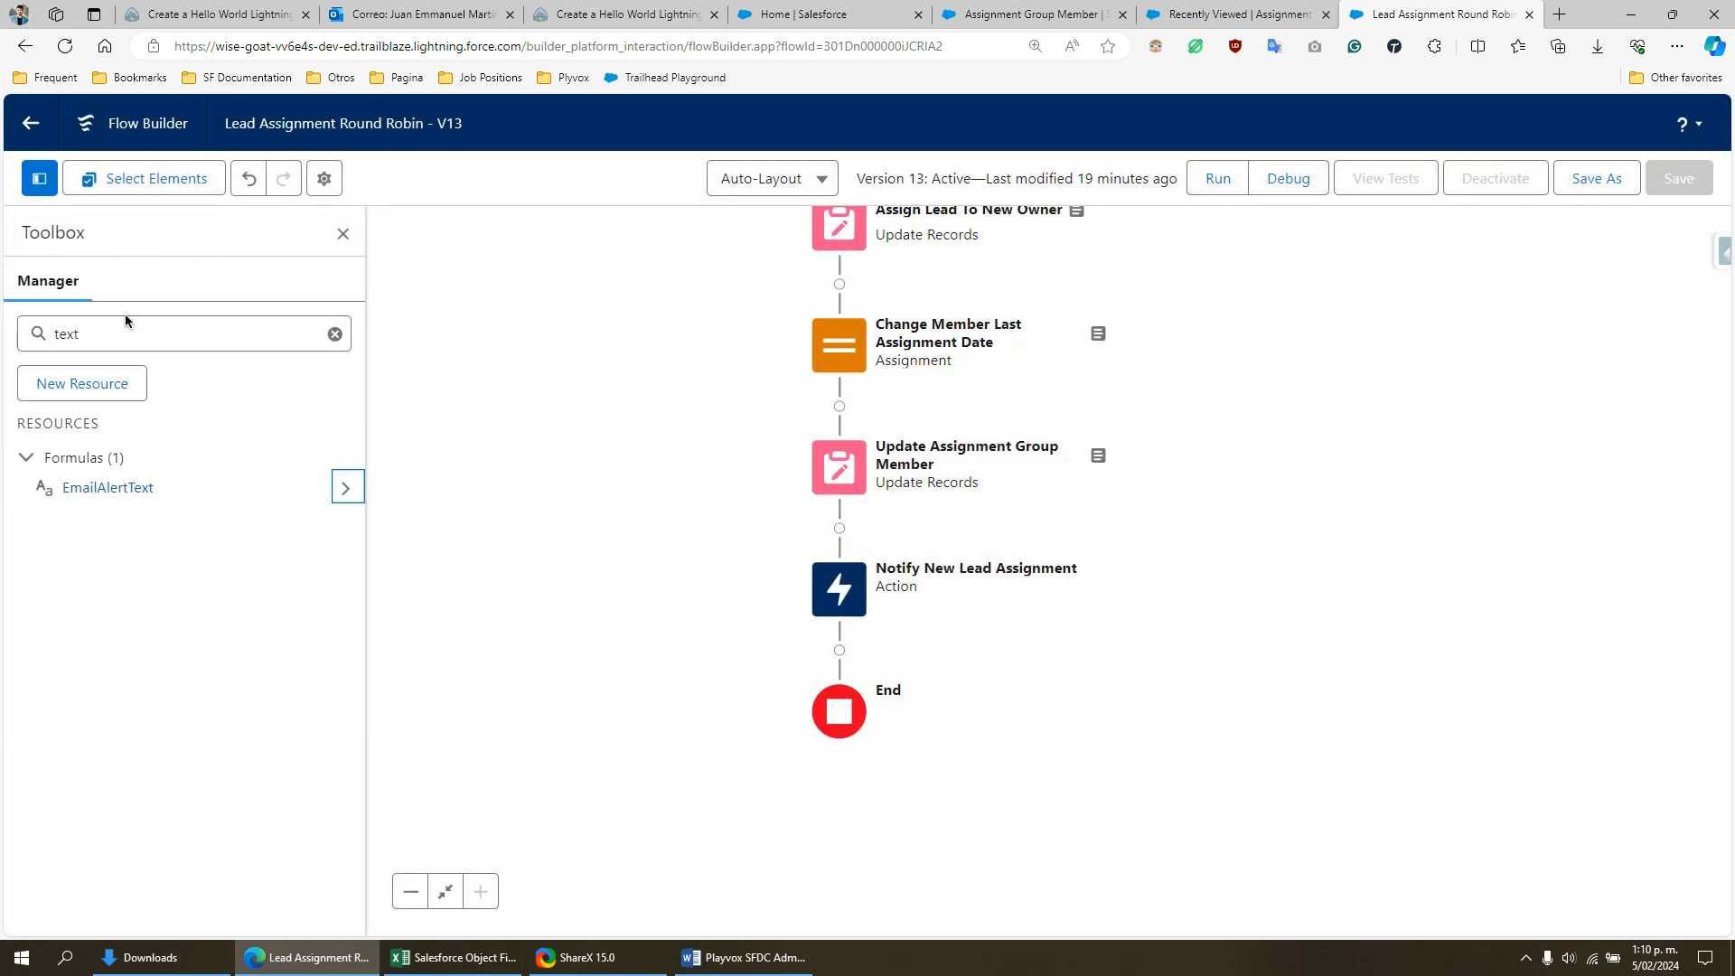
{"action": "left_click_drag", "start_coordinate": [86, 333], "coordinate": [2, 327]}
{"action": "type", "text": "emai"}
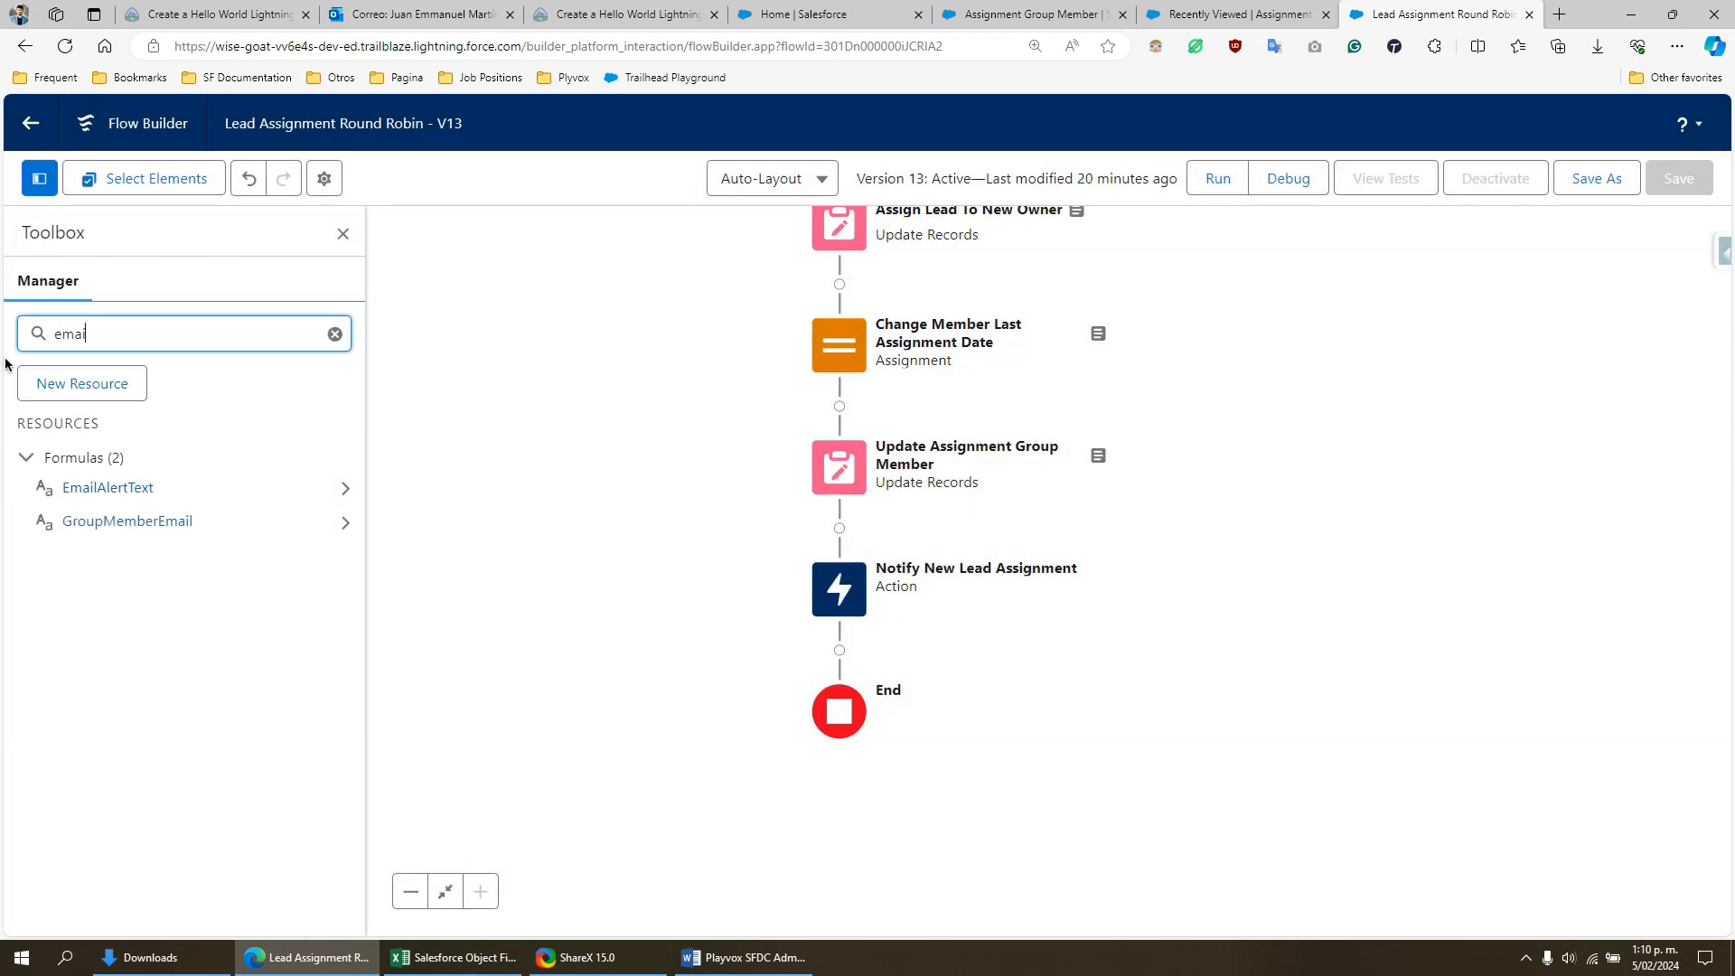
{"action": "left_click", "coordinate": [344, 488]}
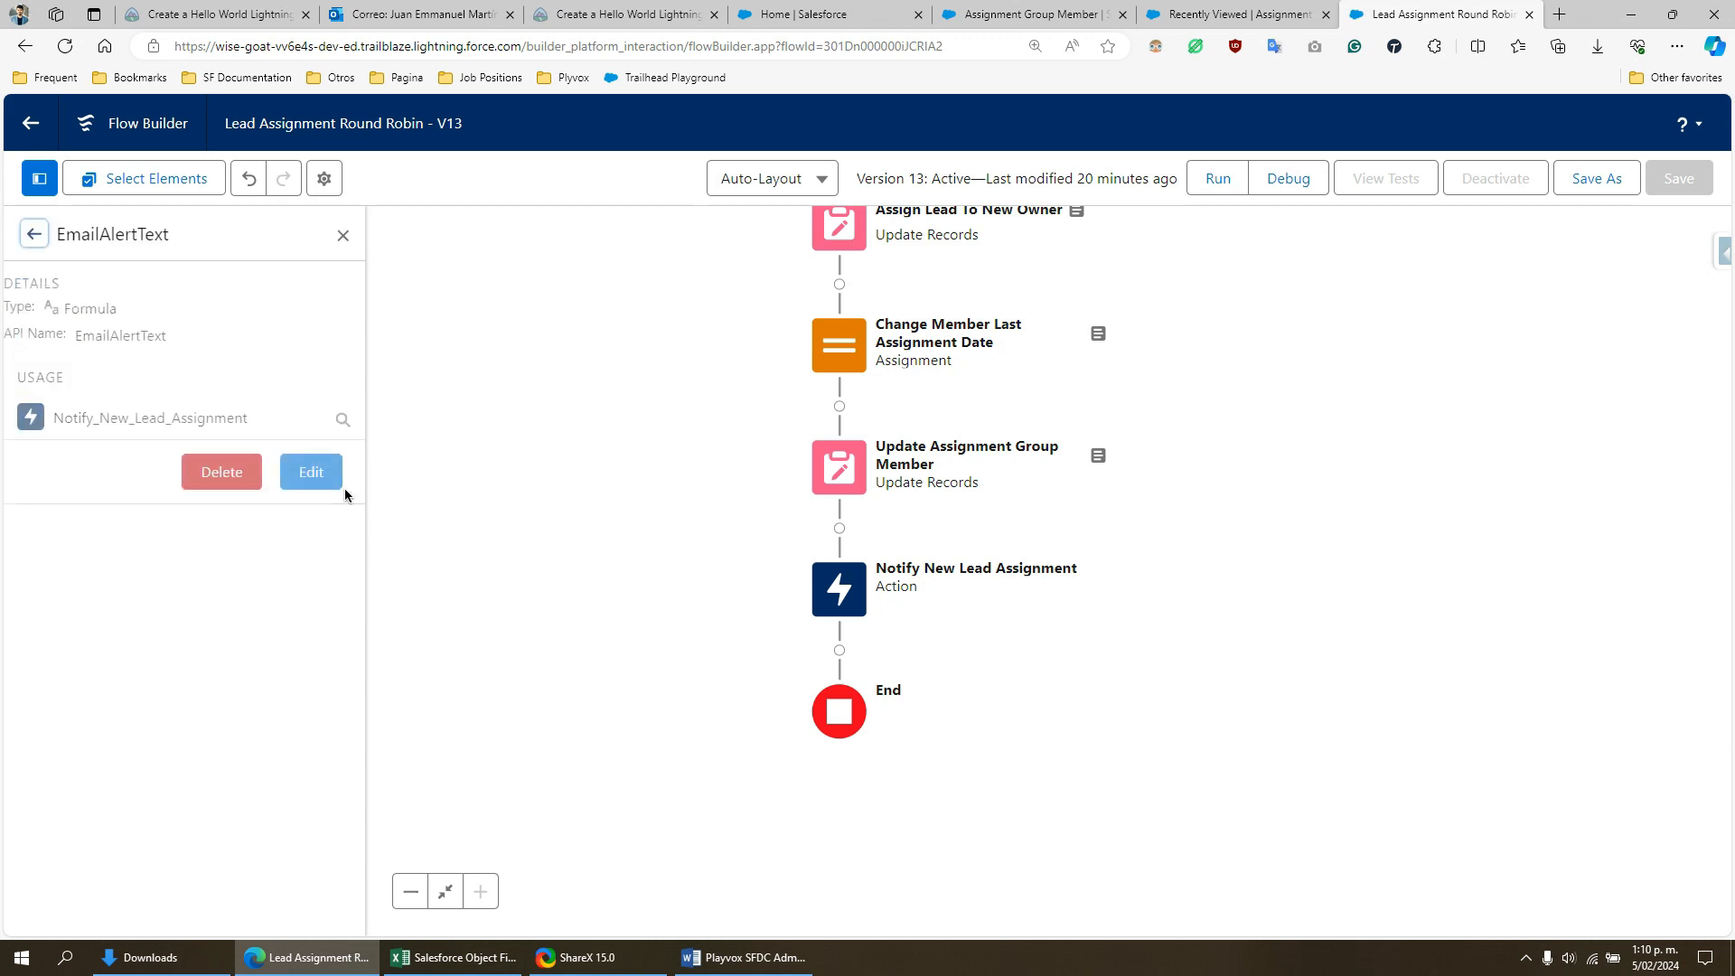
{"action": "left_click", "coordinate": [306, 474]}
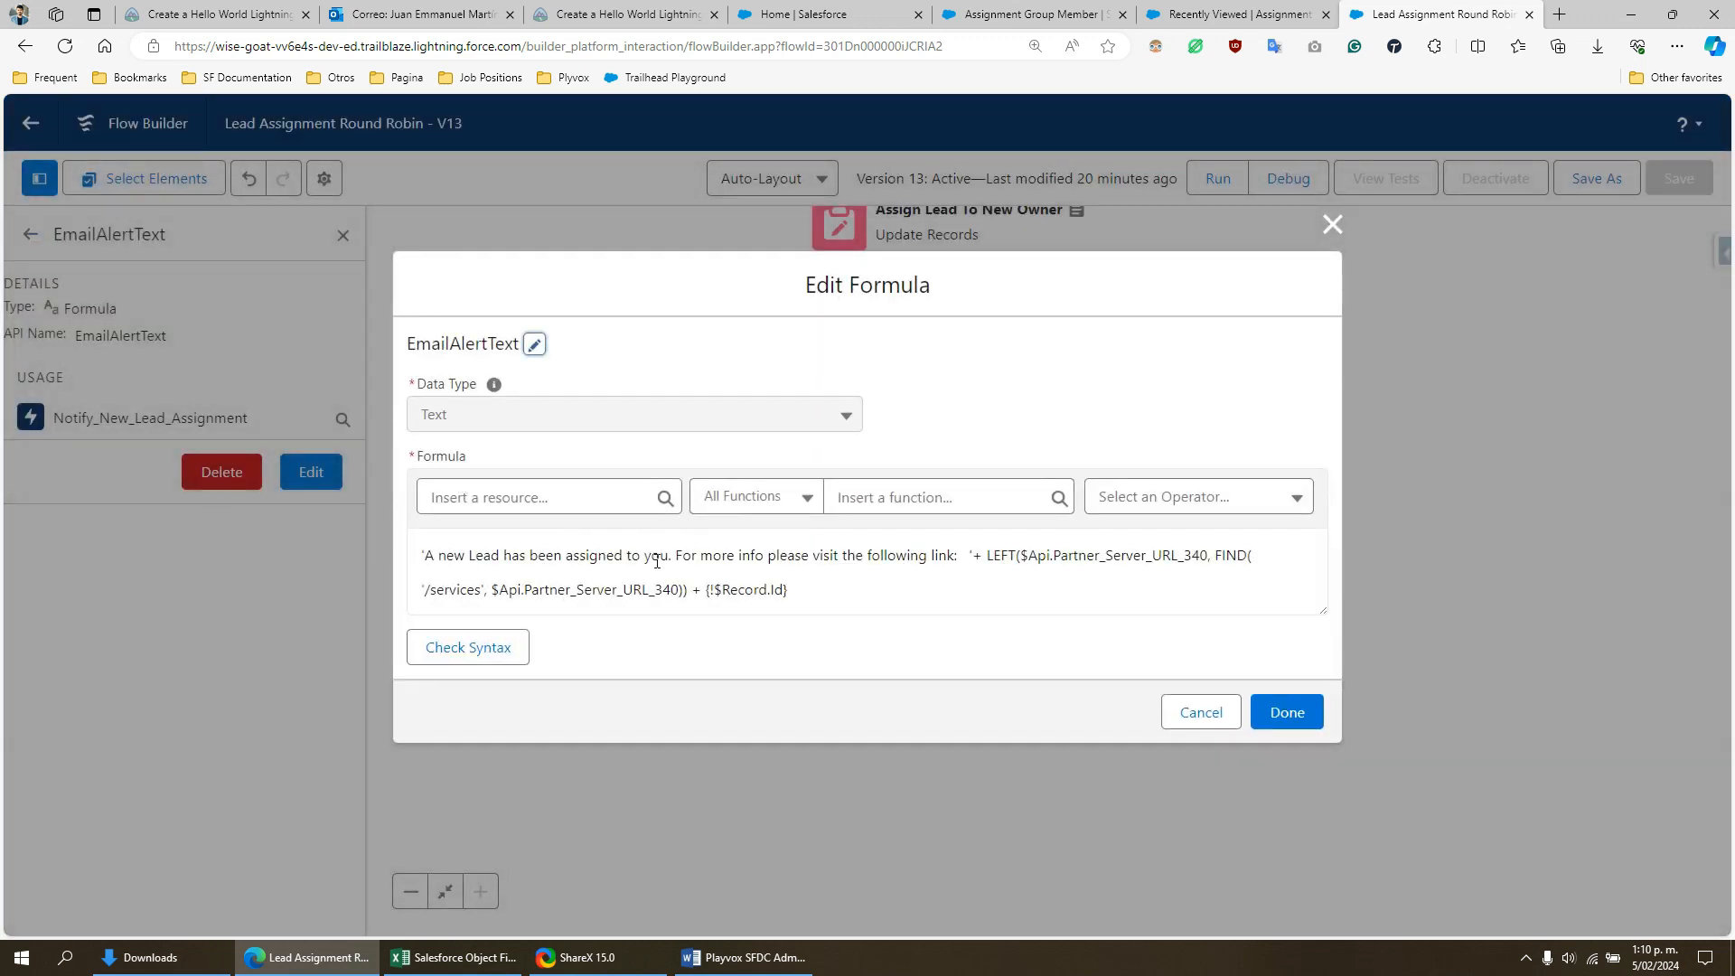
{"action": "left_click", "coordinate": [1333, 224]}
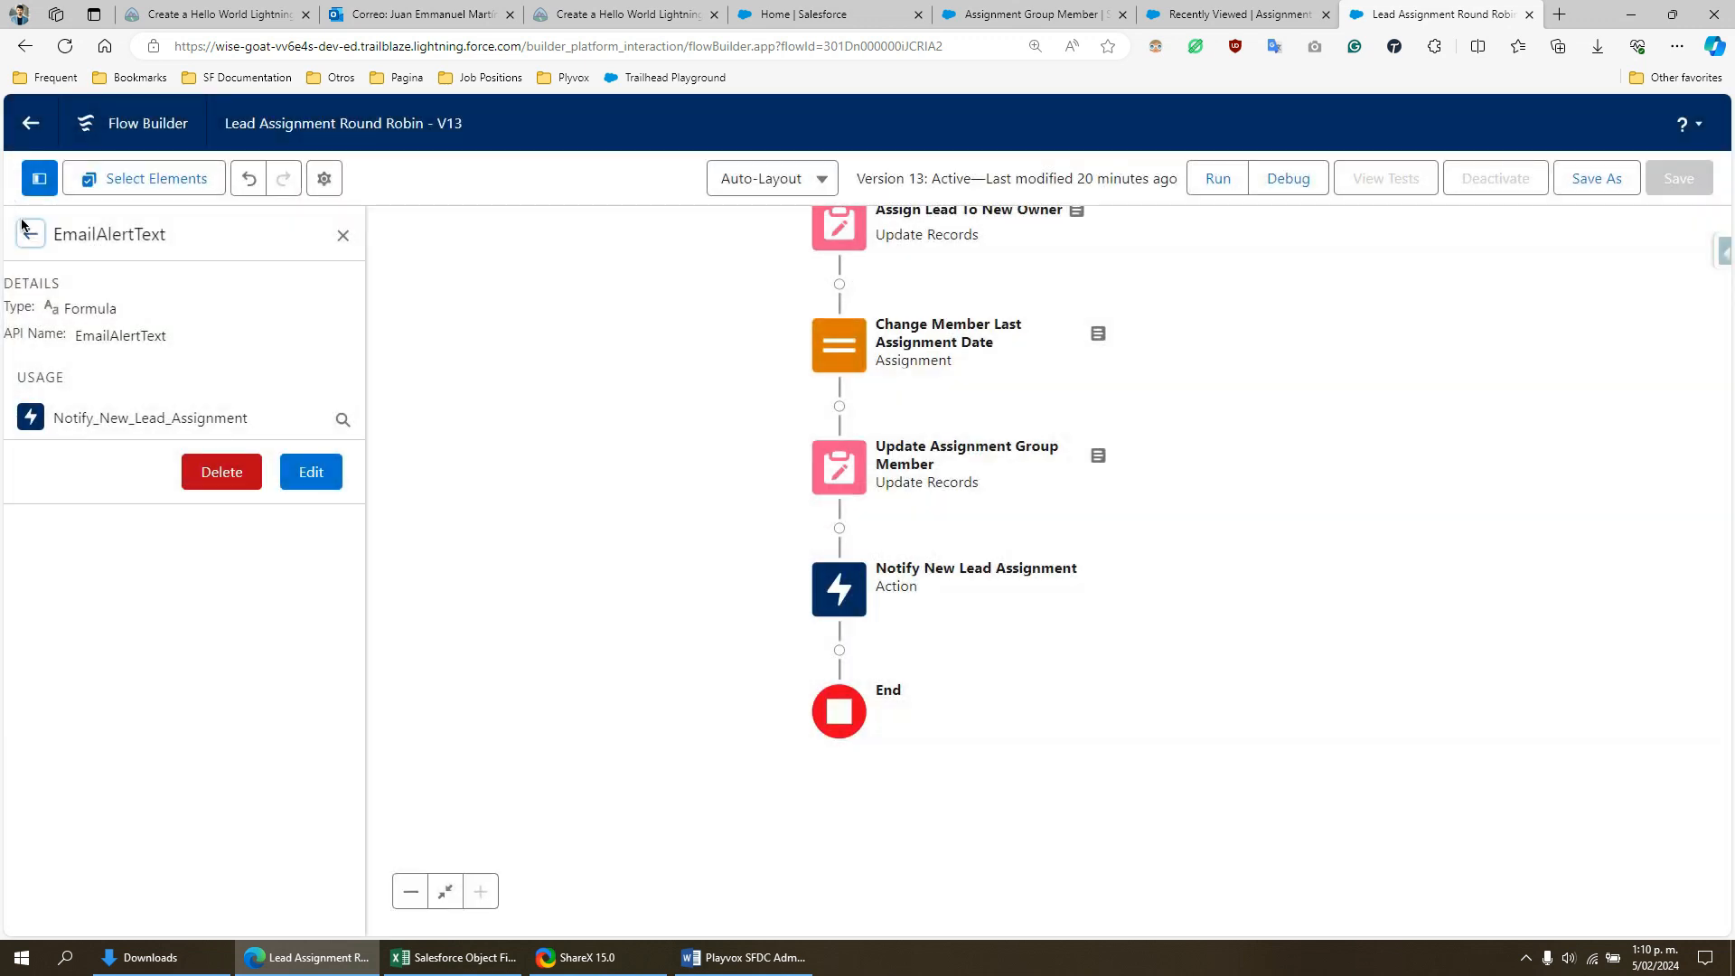
- Open the GroupMemberEmail formula, examine the Email, User__r and Get_Assignment_Group_Member parts of its expression, and cancel without changes
{"action": "left_click", "coordinate": [30, 234]}
{"action": "left_click", "coordinate": [346, 523]}
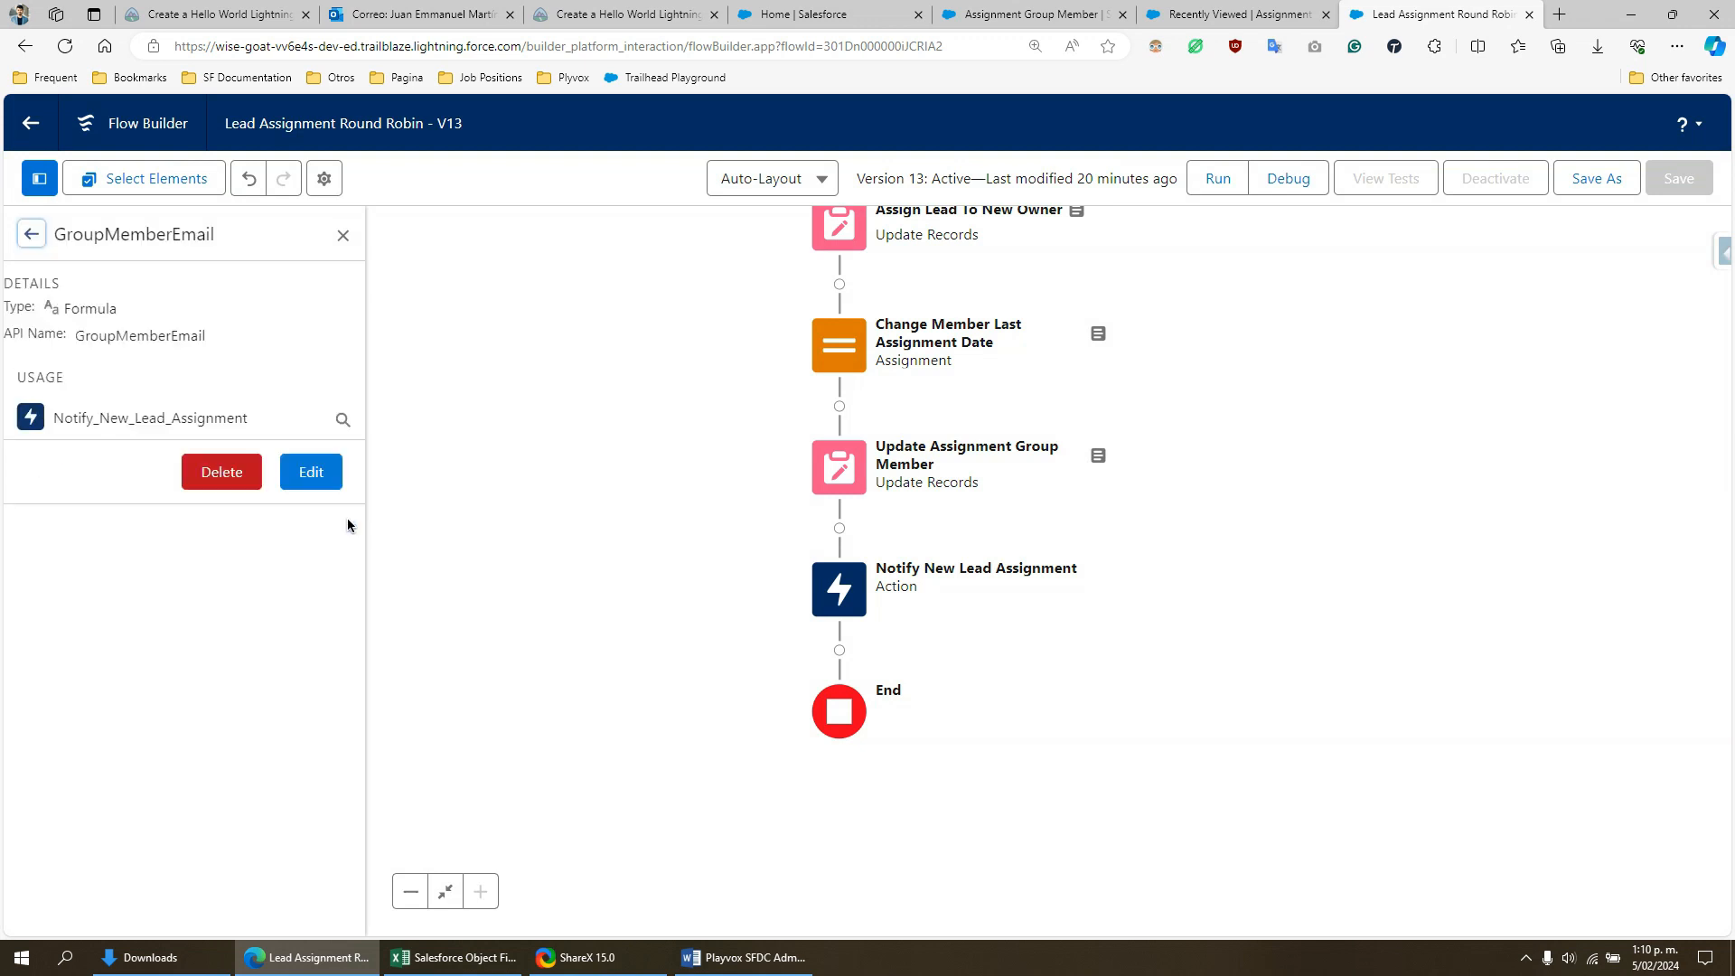
{"action": "left_click", "coordinate": [307, 473]}
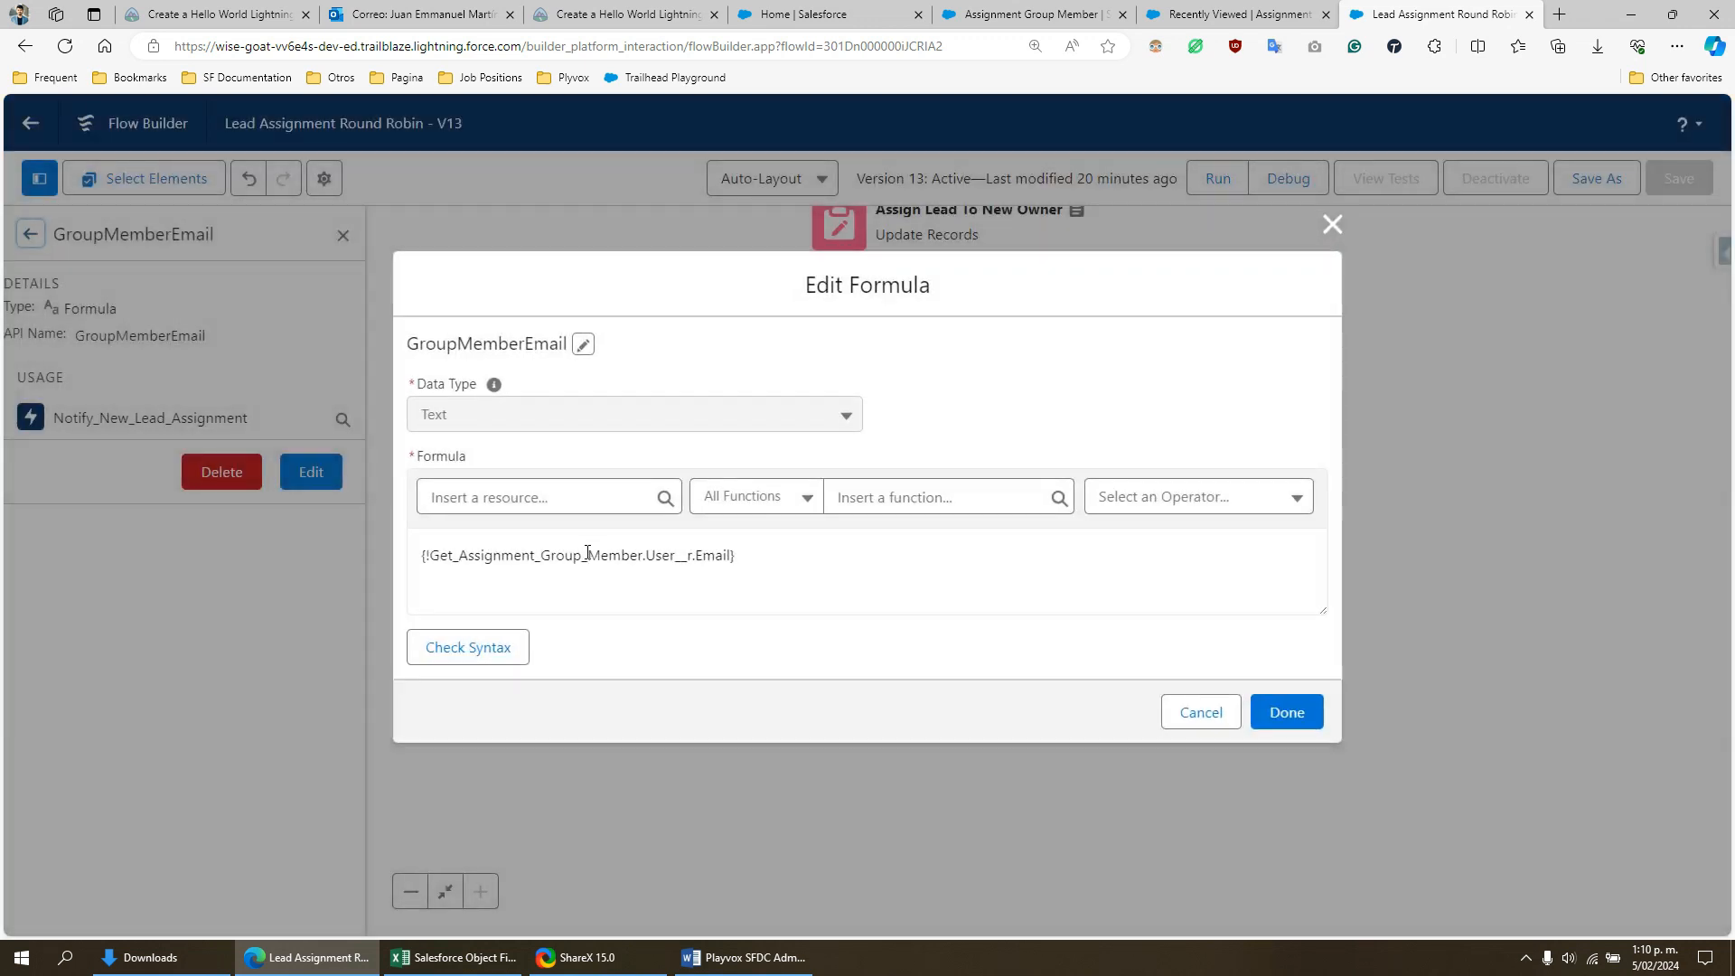
{"action": "double_click", "coordinate": [710, 556]}
{"action": "double_click", "coordinate": [669, 556]}
{"action": "left_click", "coordinate": [554, 556]}
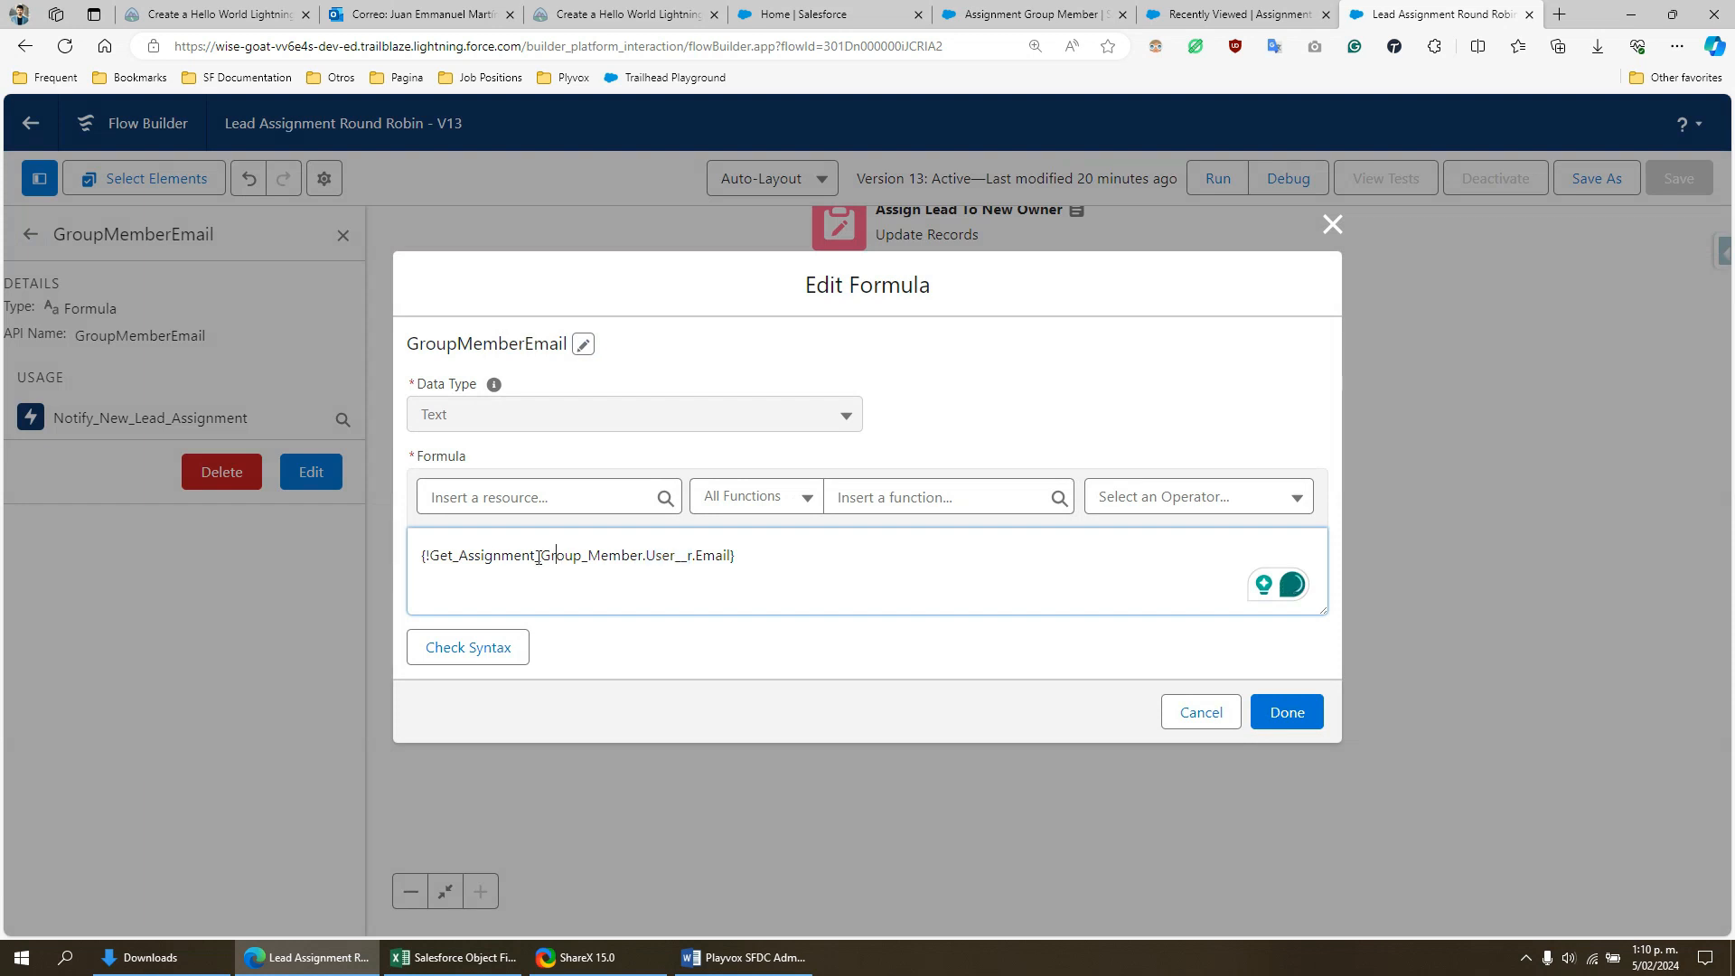
{"action": "left_click_drag", "start_coordinate": [475, 556], "coordinate": [645, 557]}
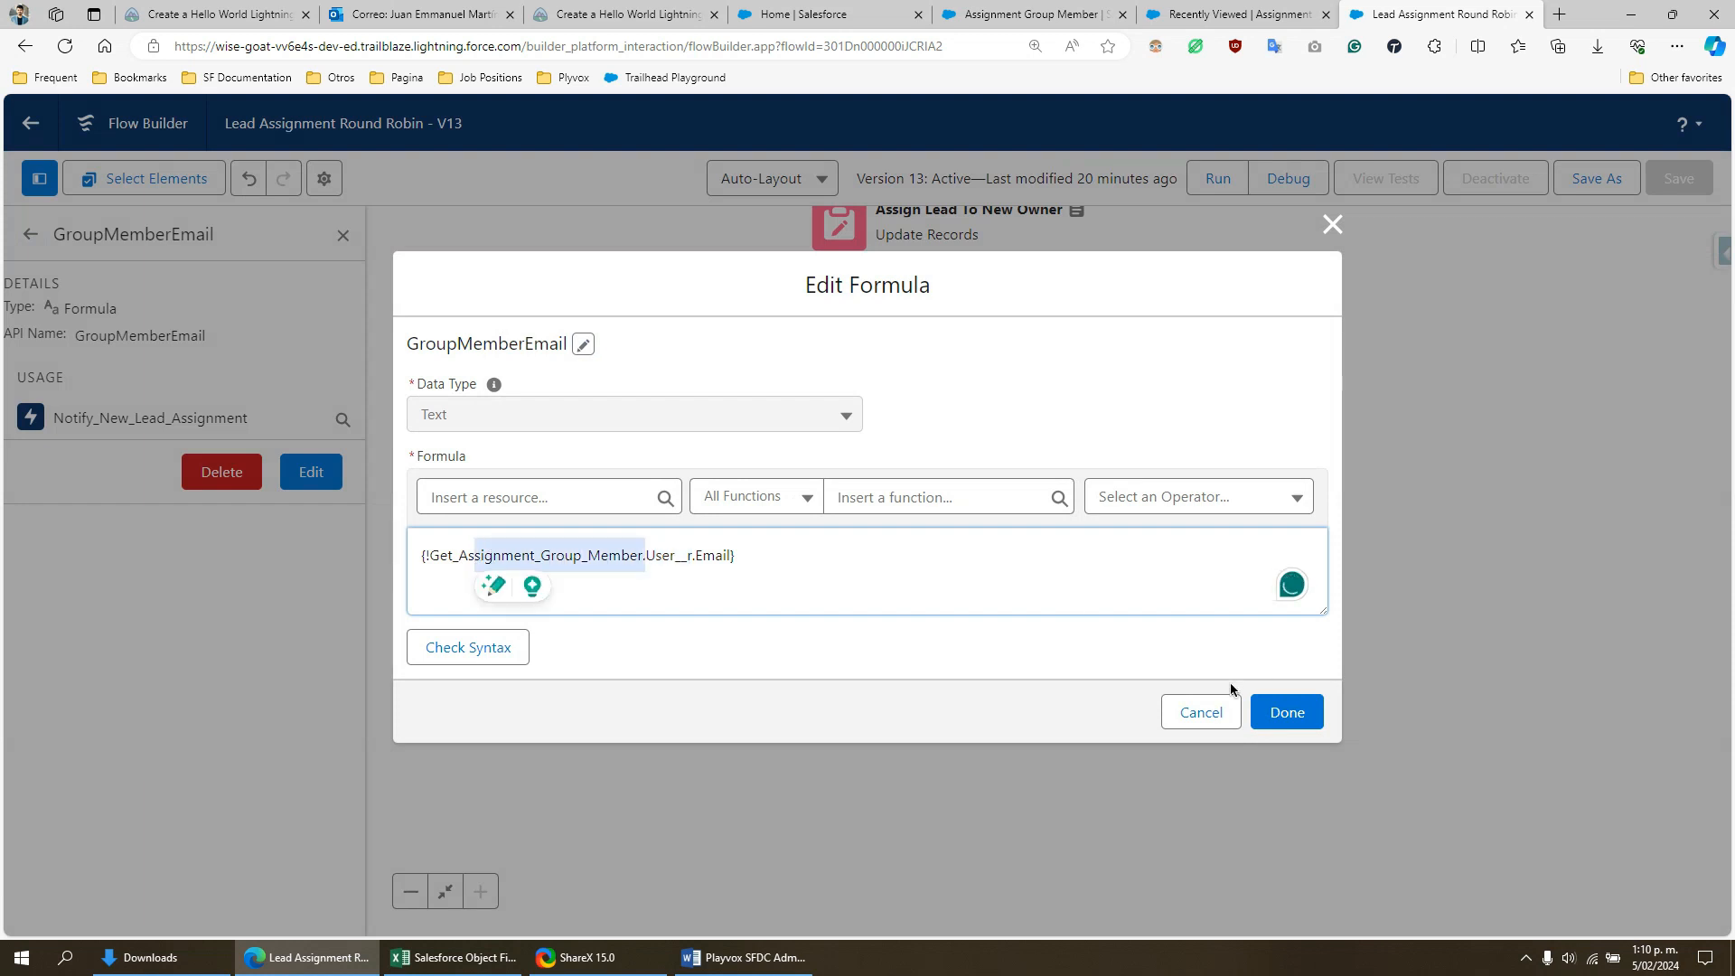
{"action": "left_click", "coordinate": [1184, 710]}
- Switch to the Assignment Groups list, open Lead Group 1, and display its related Assignment Group Members
{"action": "left_click_drag", "start_coordinate": [1367, 411], "coordinate": [1440, 682]}
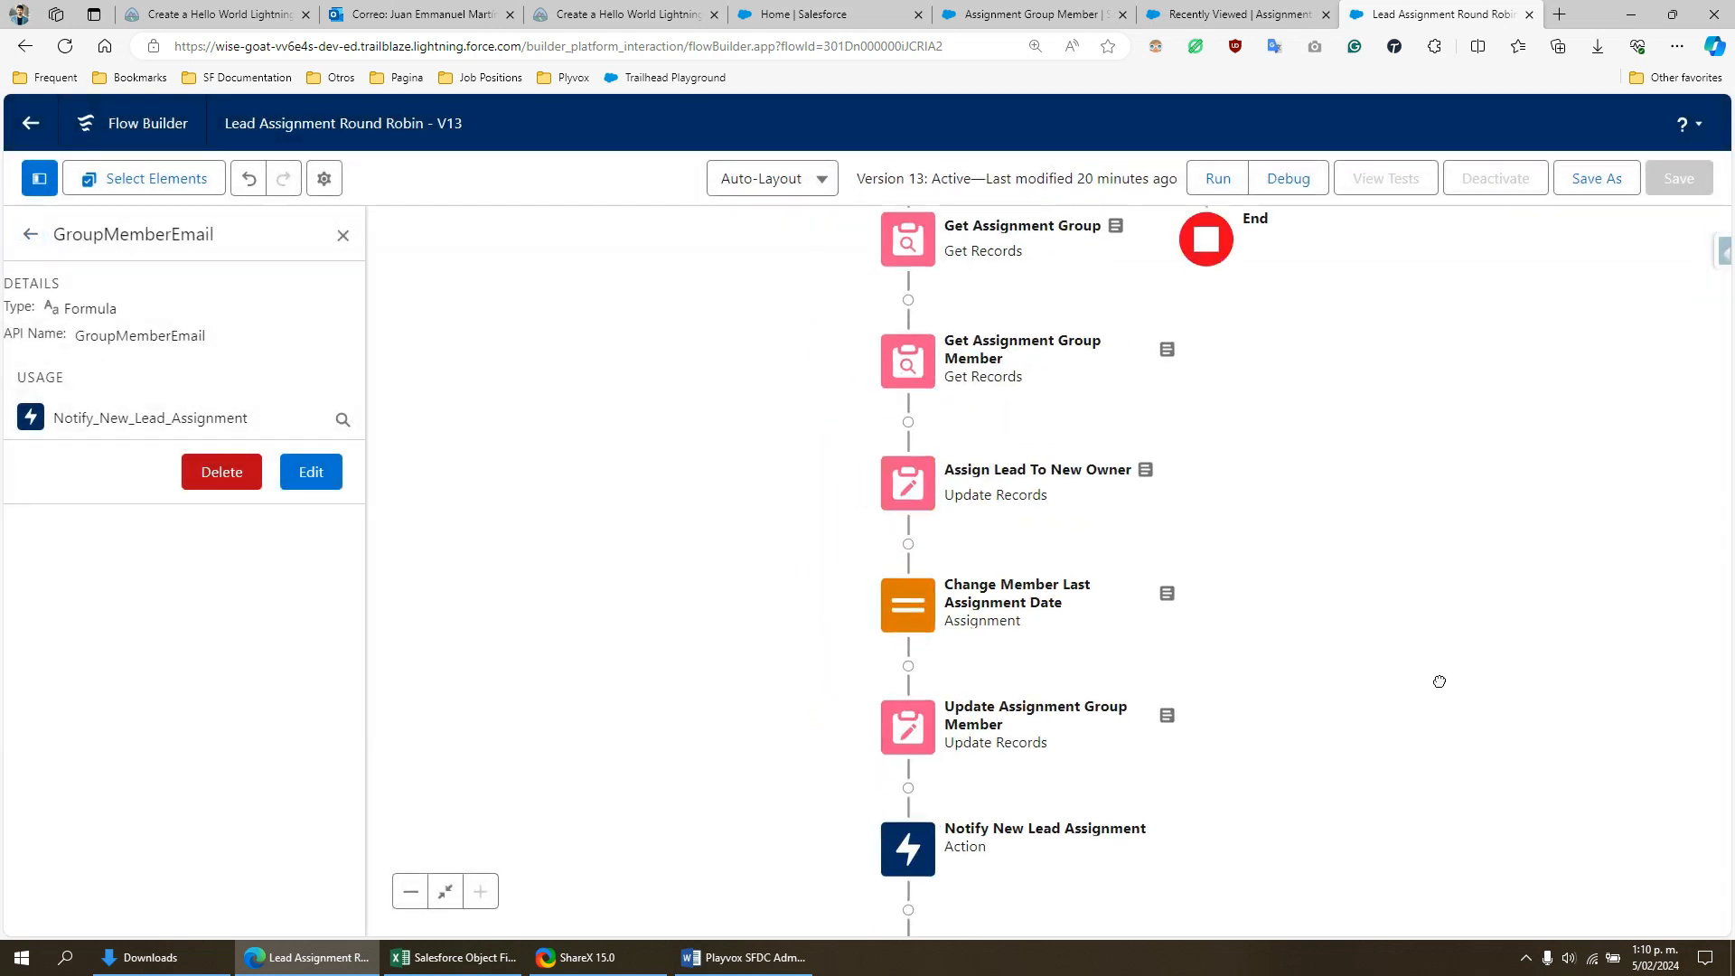
{"action": "scroll", "coordinate": [1406, 612], "scroll_direction": "up", "scroll_amount": 5}
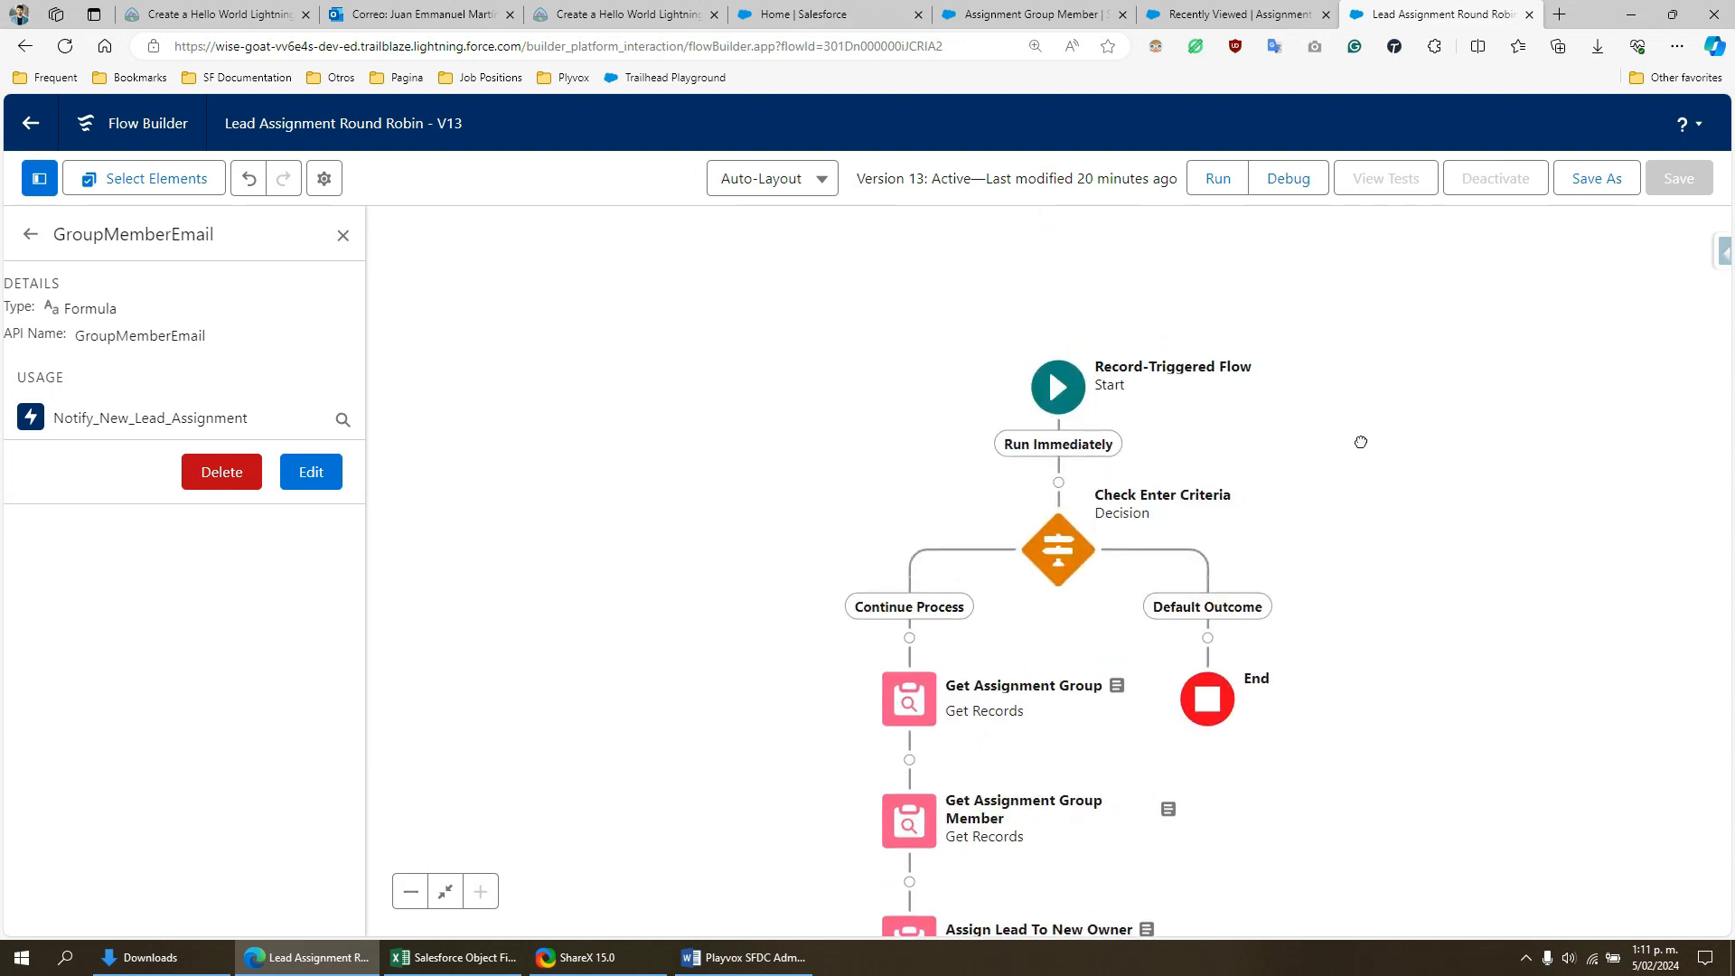
{"action": "left_click_drag", "start_coordinate": [1361, 442], "coordinate": [1232, 435]}
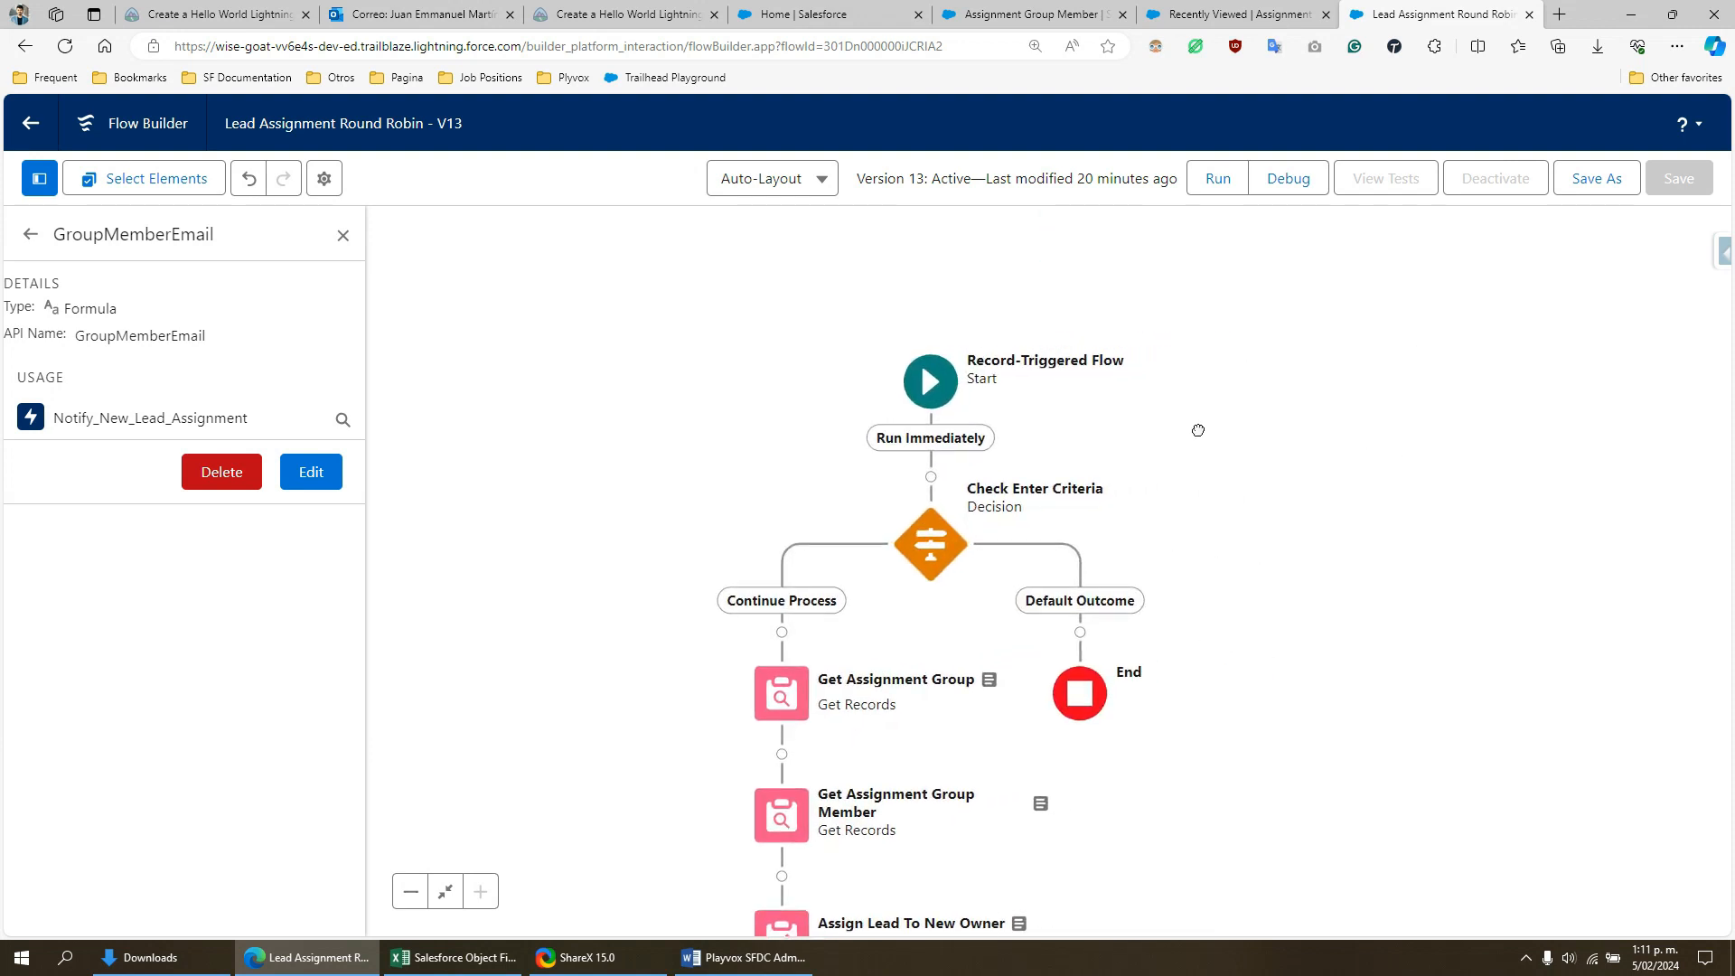
{"action": "left_click", "coordinate": [1195, 9]}
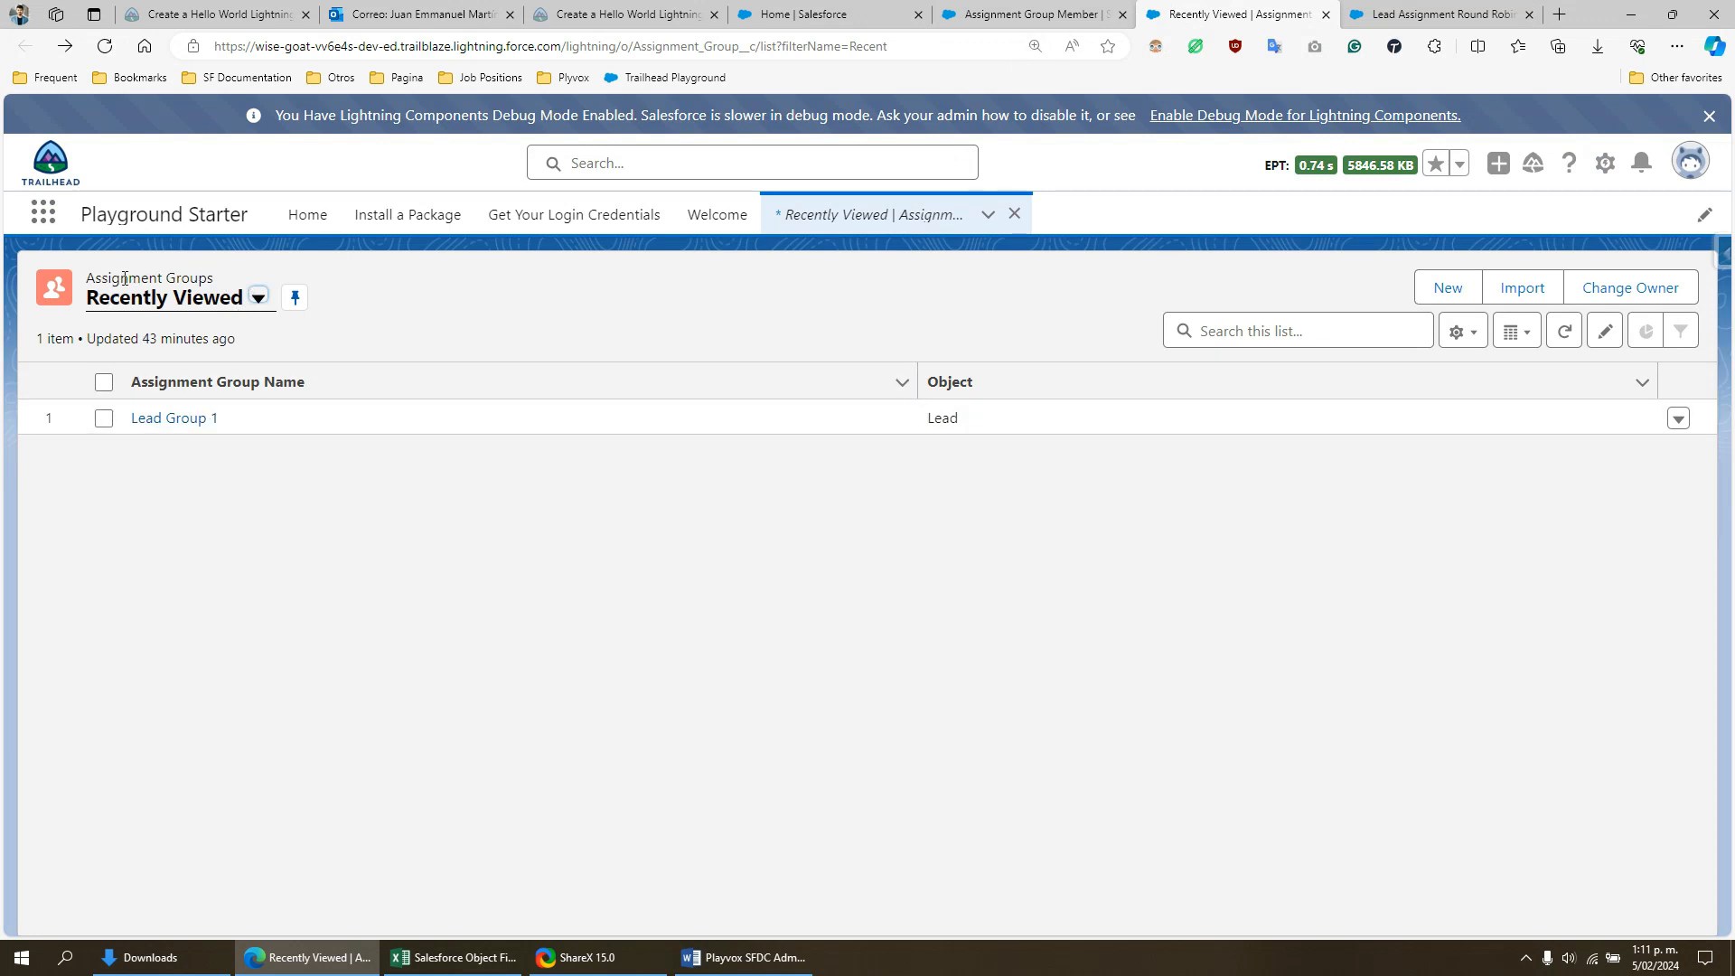
{"action": "left_click_drag", "start_coordinate": [124, 279], "coordinate": [214, 279]}
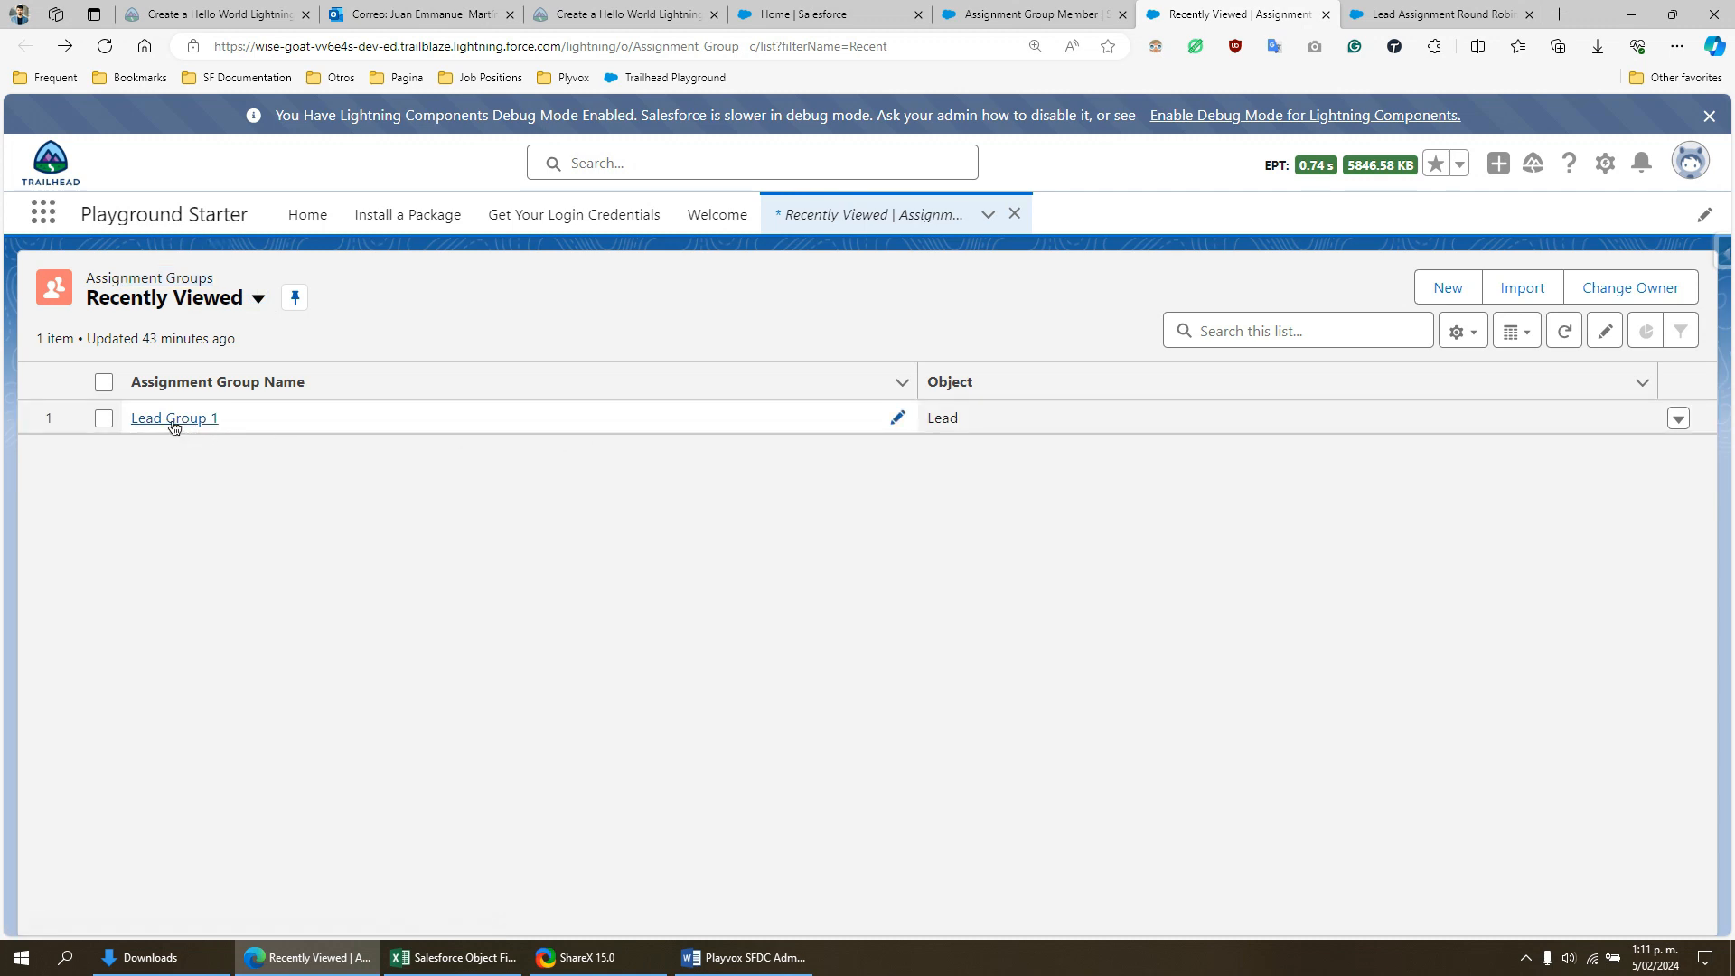
{"action": "left_click", "coordinate": [172, 418]}
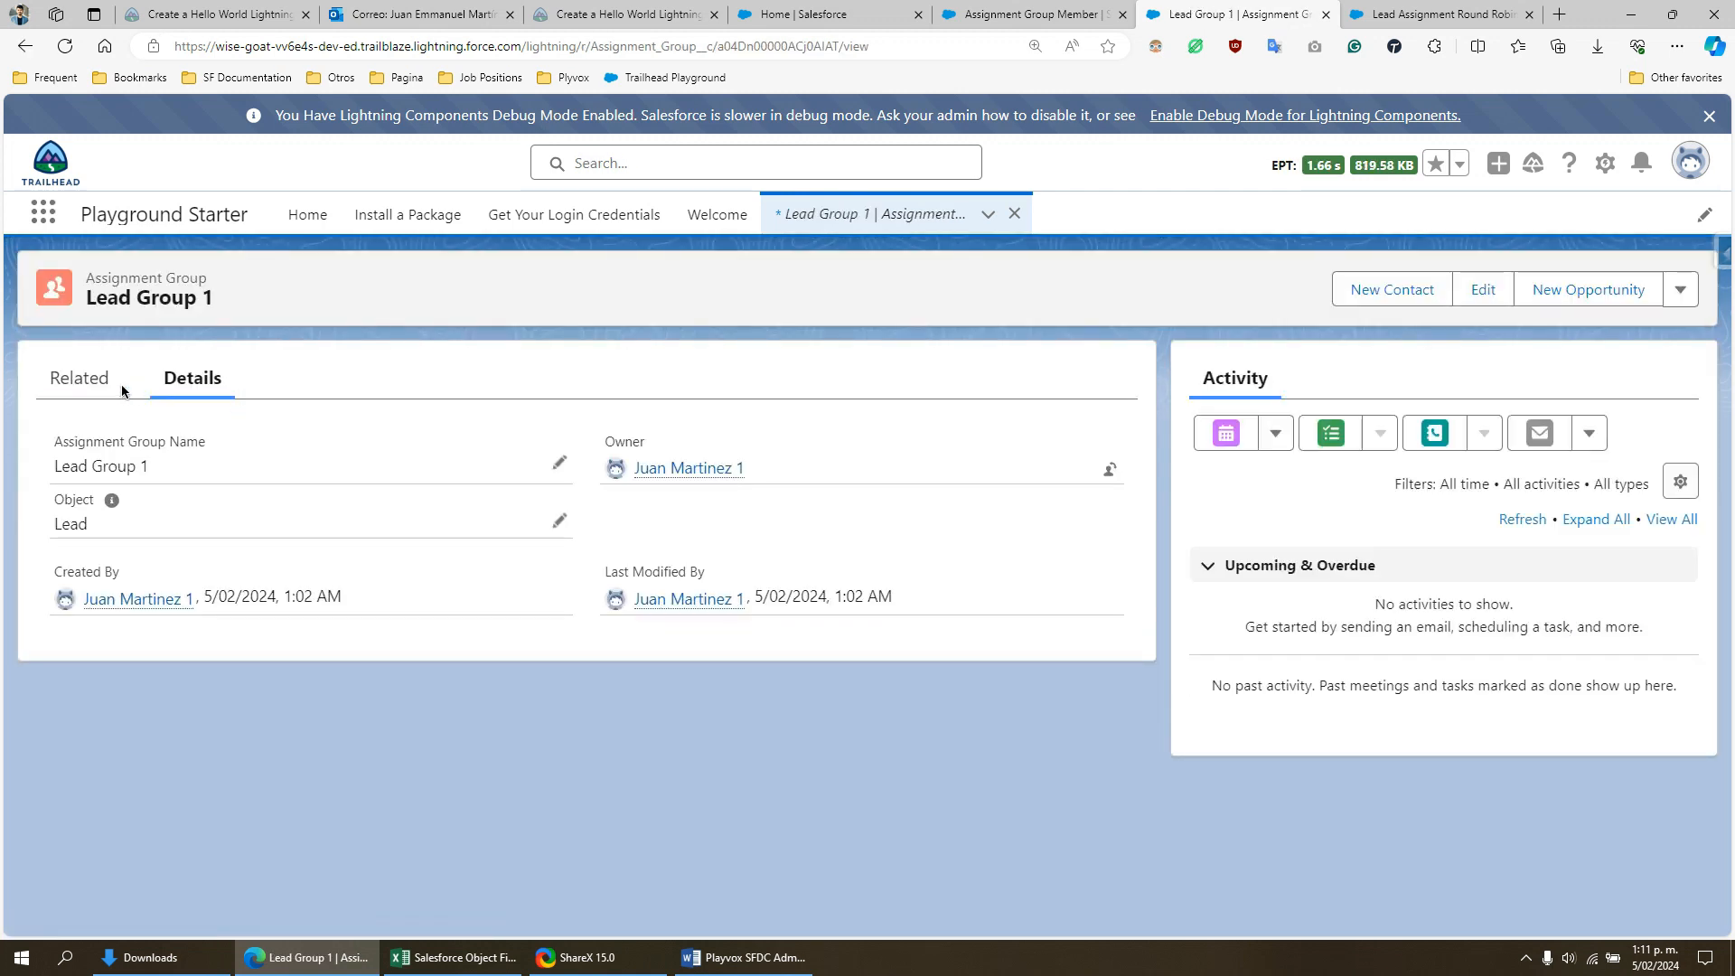
{"action": "left_click", "coordinate": [107, 384]}
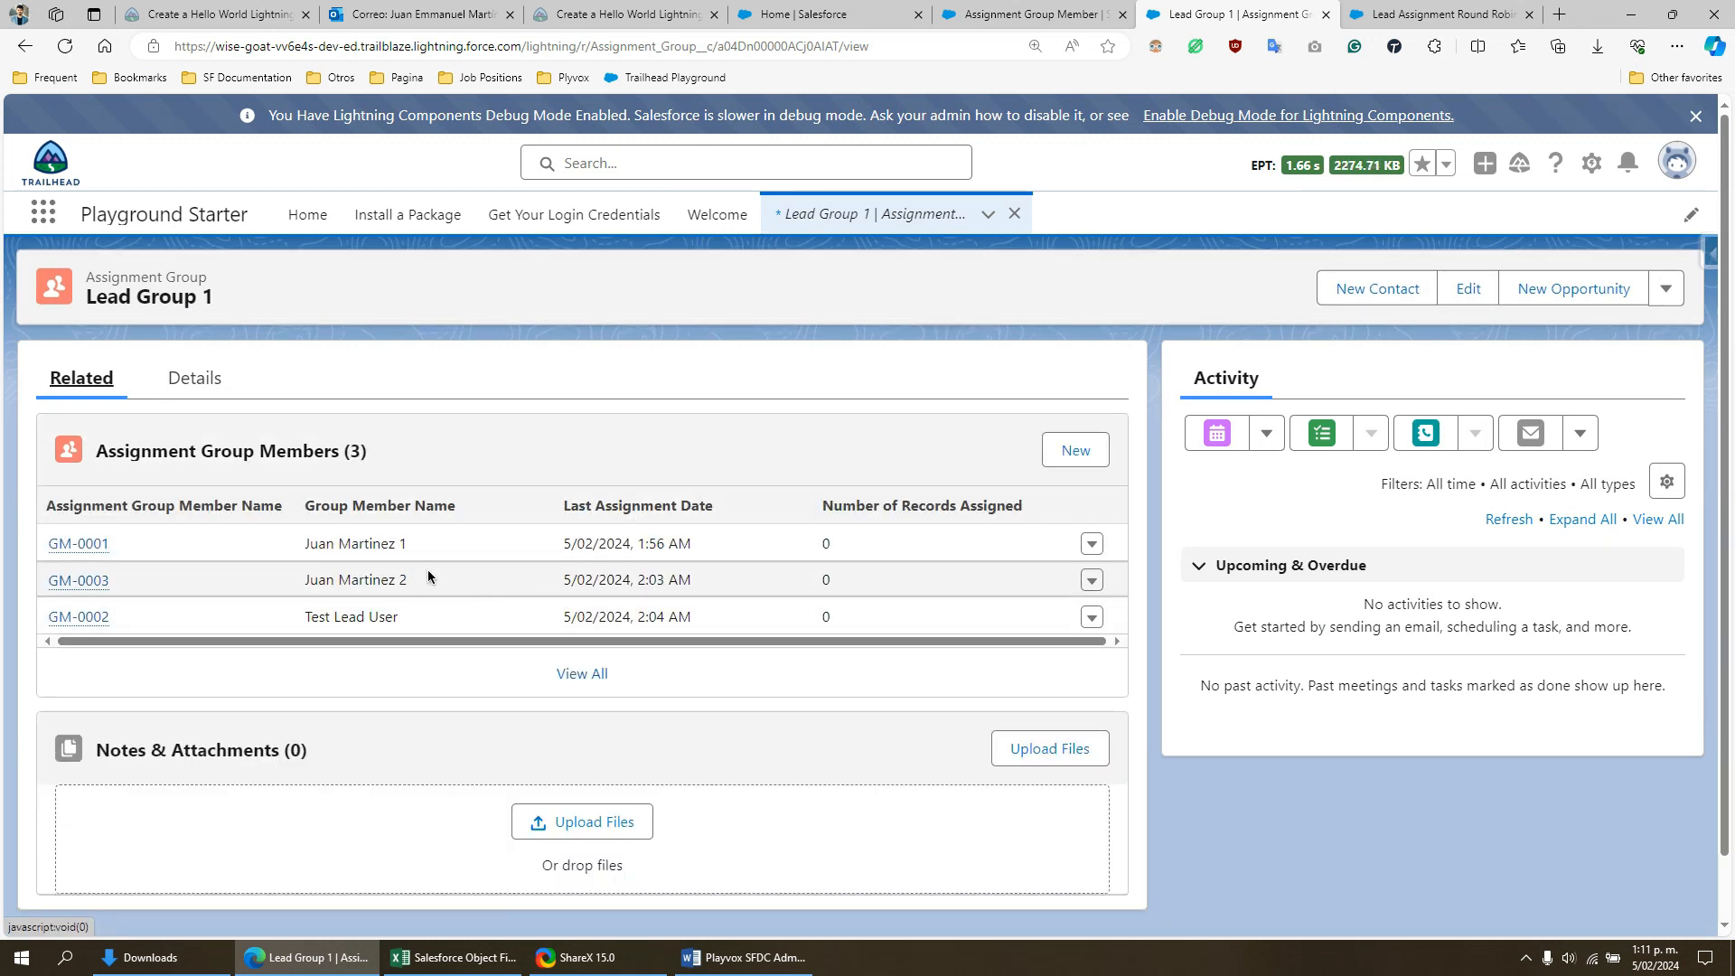
- Examine the group members' names, Last Assignment Date and Number of Records Assigned, highlighting the values of member GM-0001
{"action": "left_click", "coordinate": [330, 549]}
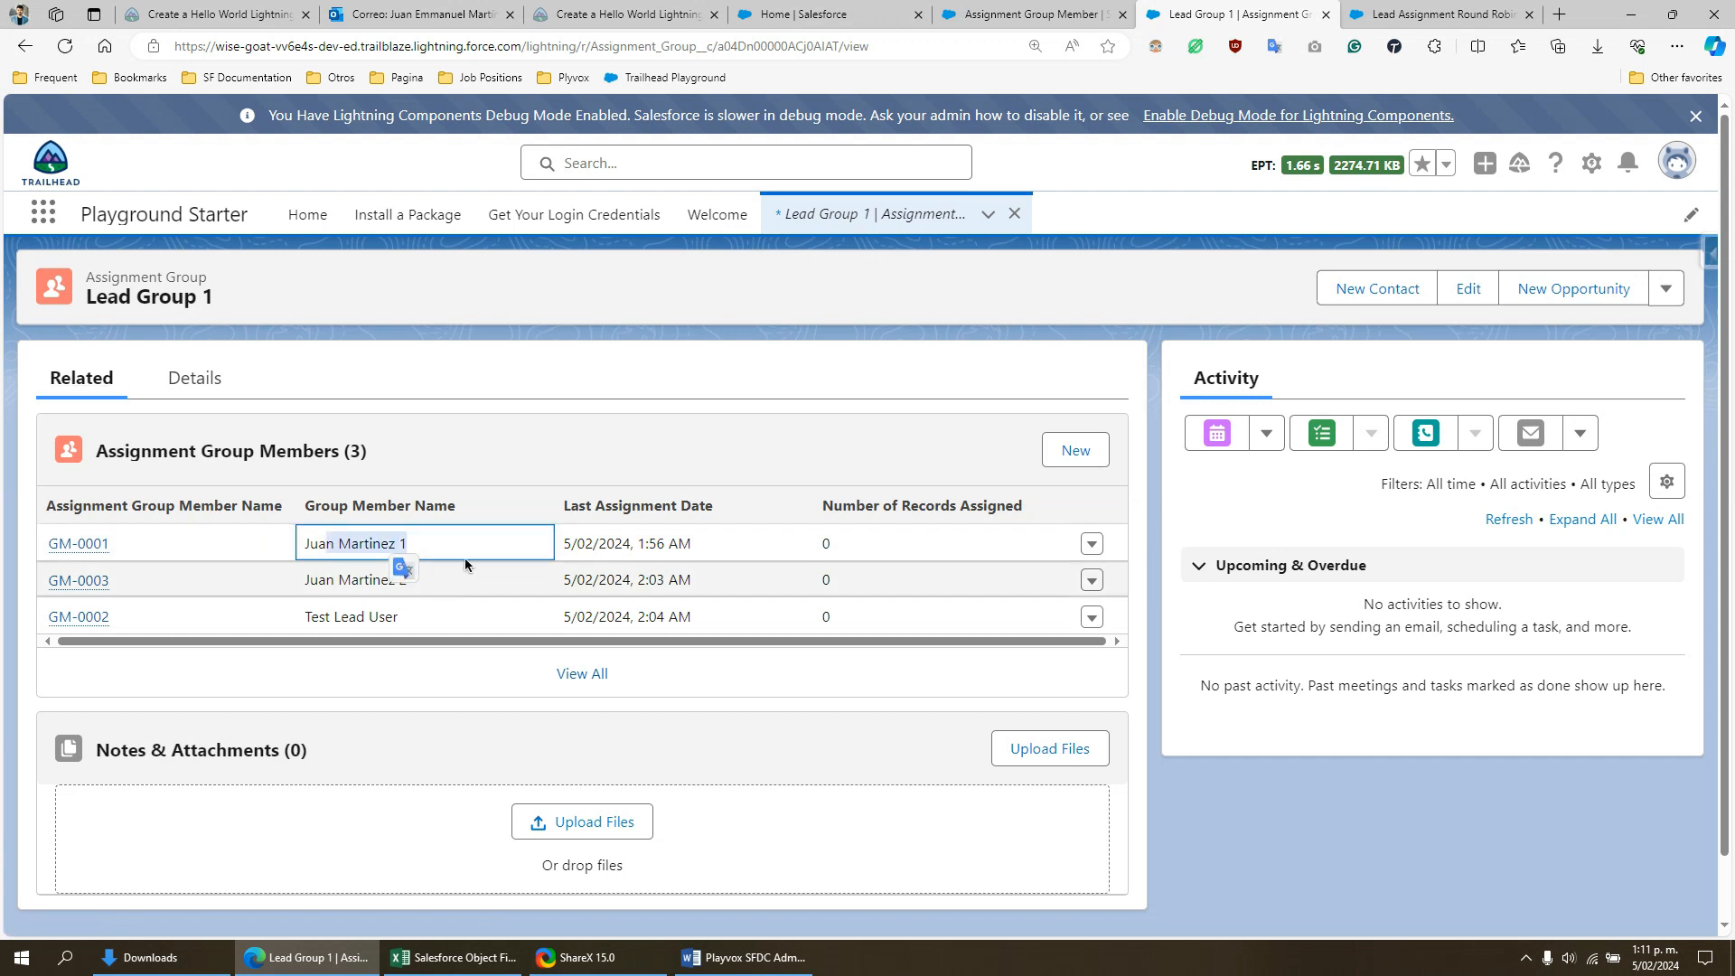
{"action": "left_click", "coordinate": [310, 616]}
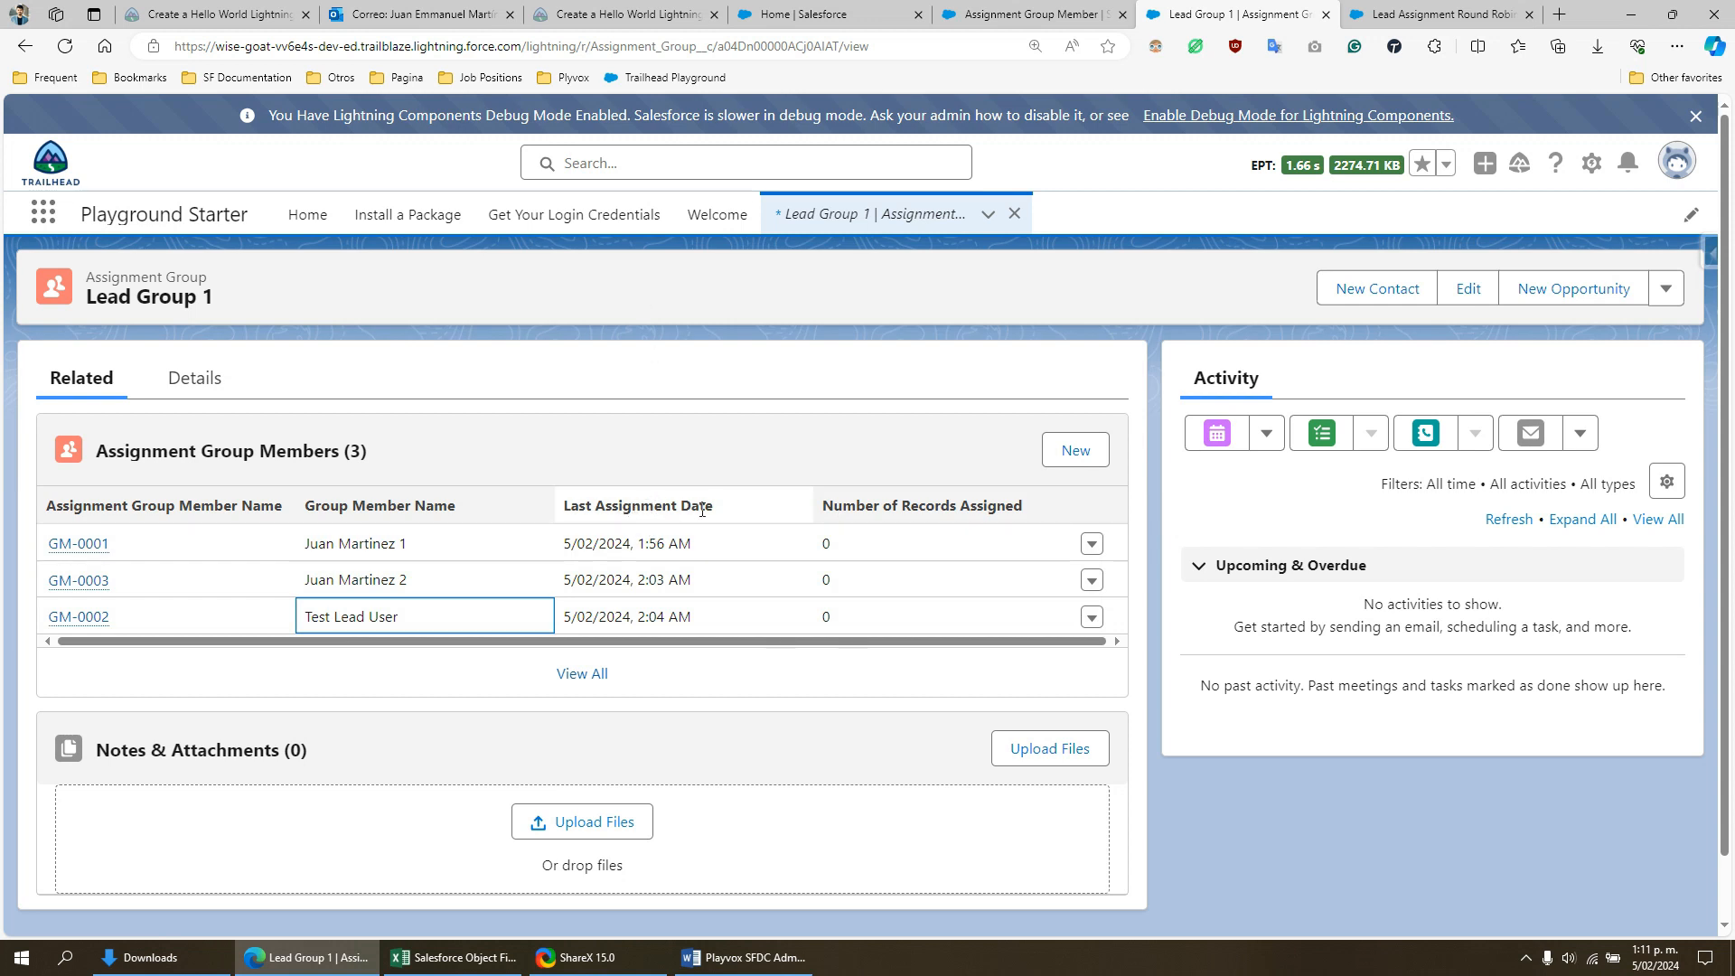
{"action": "left_click_drag", "start_coordinate": [698, 546], "coordinate": [631, 543]}
{"action": "left_click_drag", "start_coordinate": [411, 543], "coordinate": [353, 543]}
{"action": "left_click", "coordinate": [650, 544]}
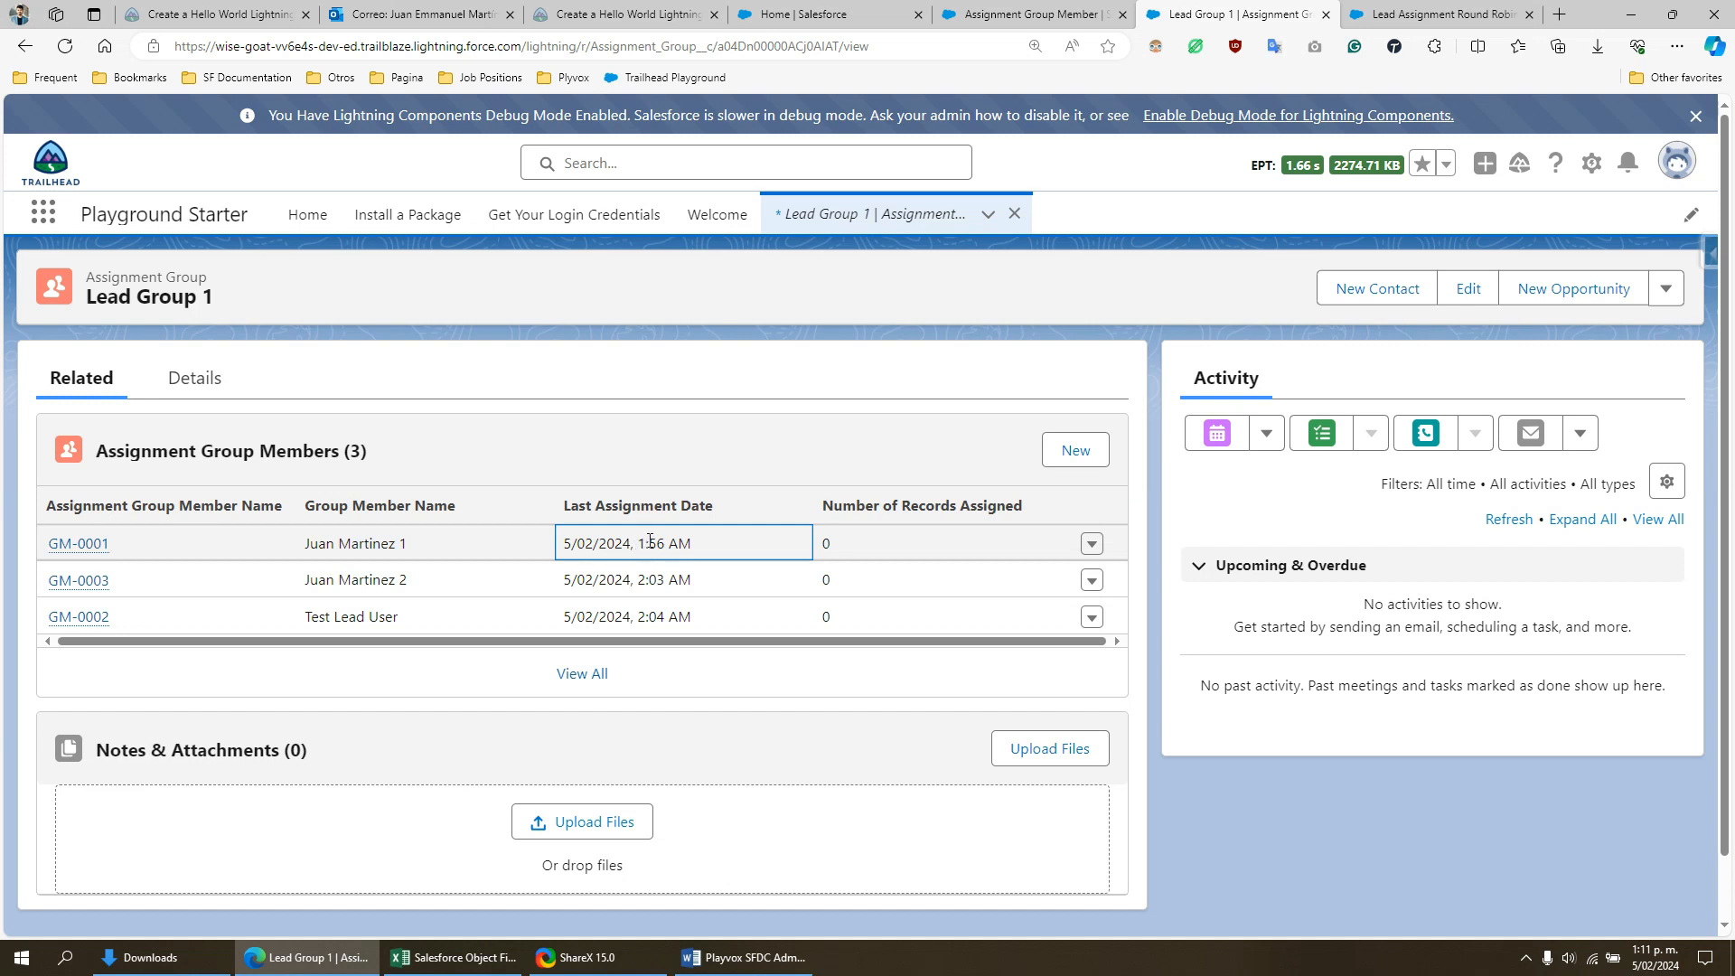
{"action": "double_click", "coordinate": [651, 543]}
{"action": "left_click", "coordinate": [693, 542]}
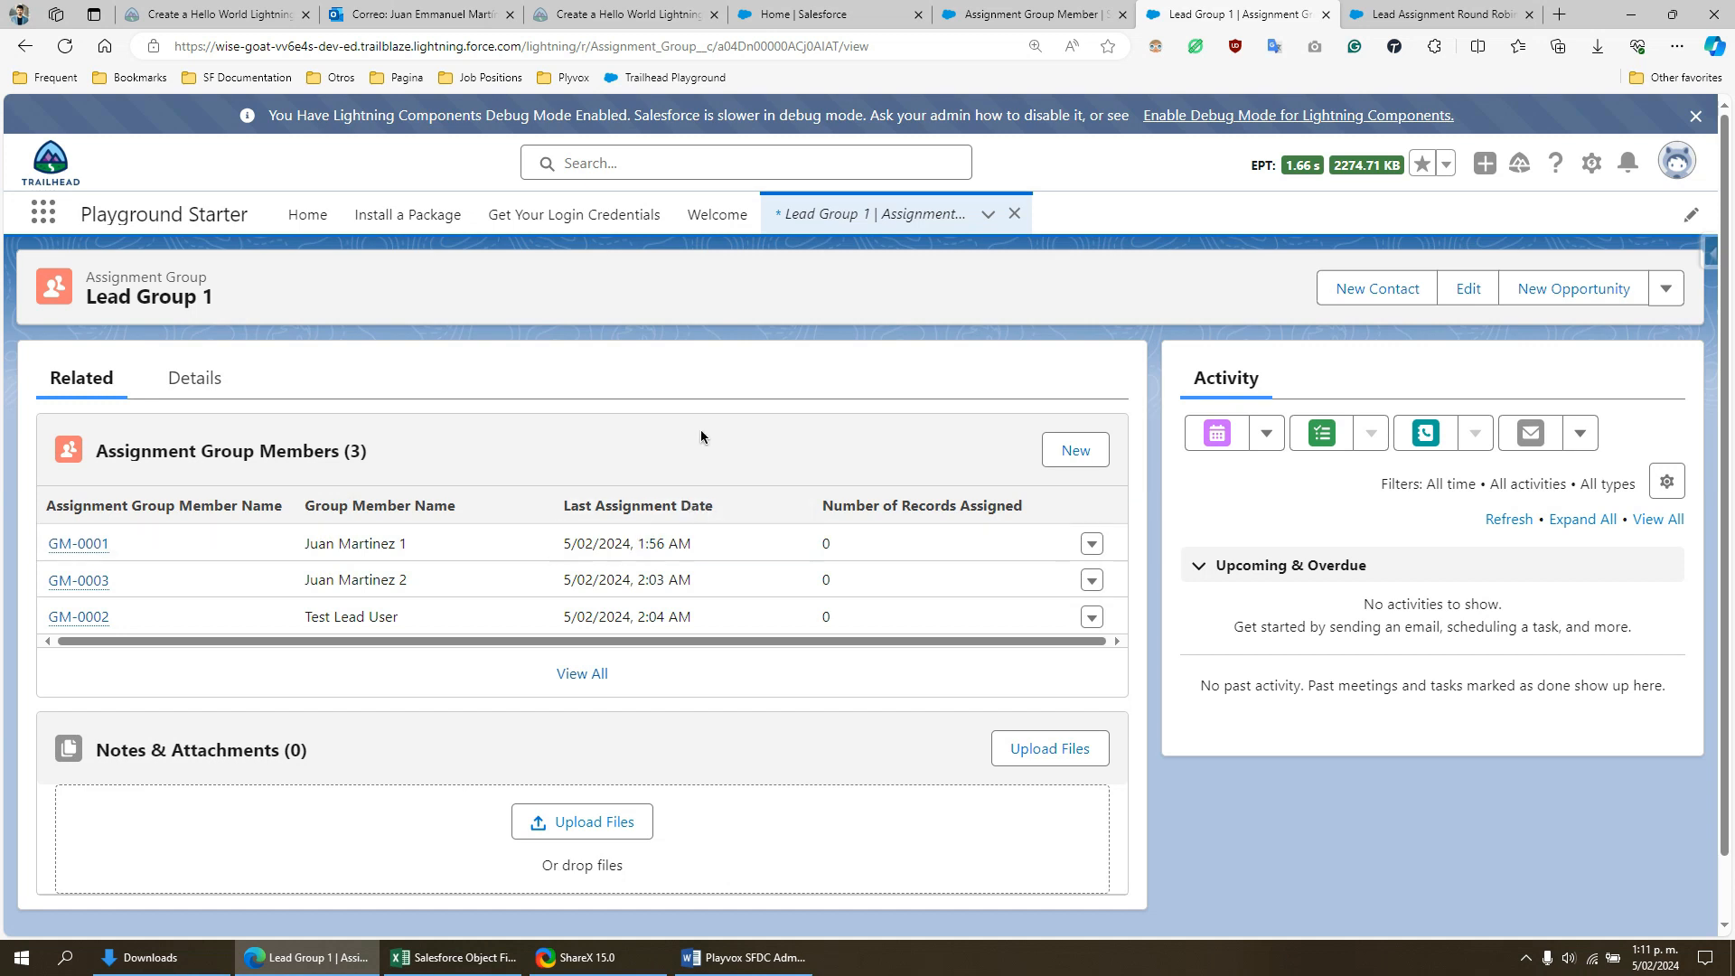
{"action": "left_click_drag", "start_coordinate": [709, 542], "coordinate": [593, 547]}
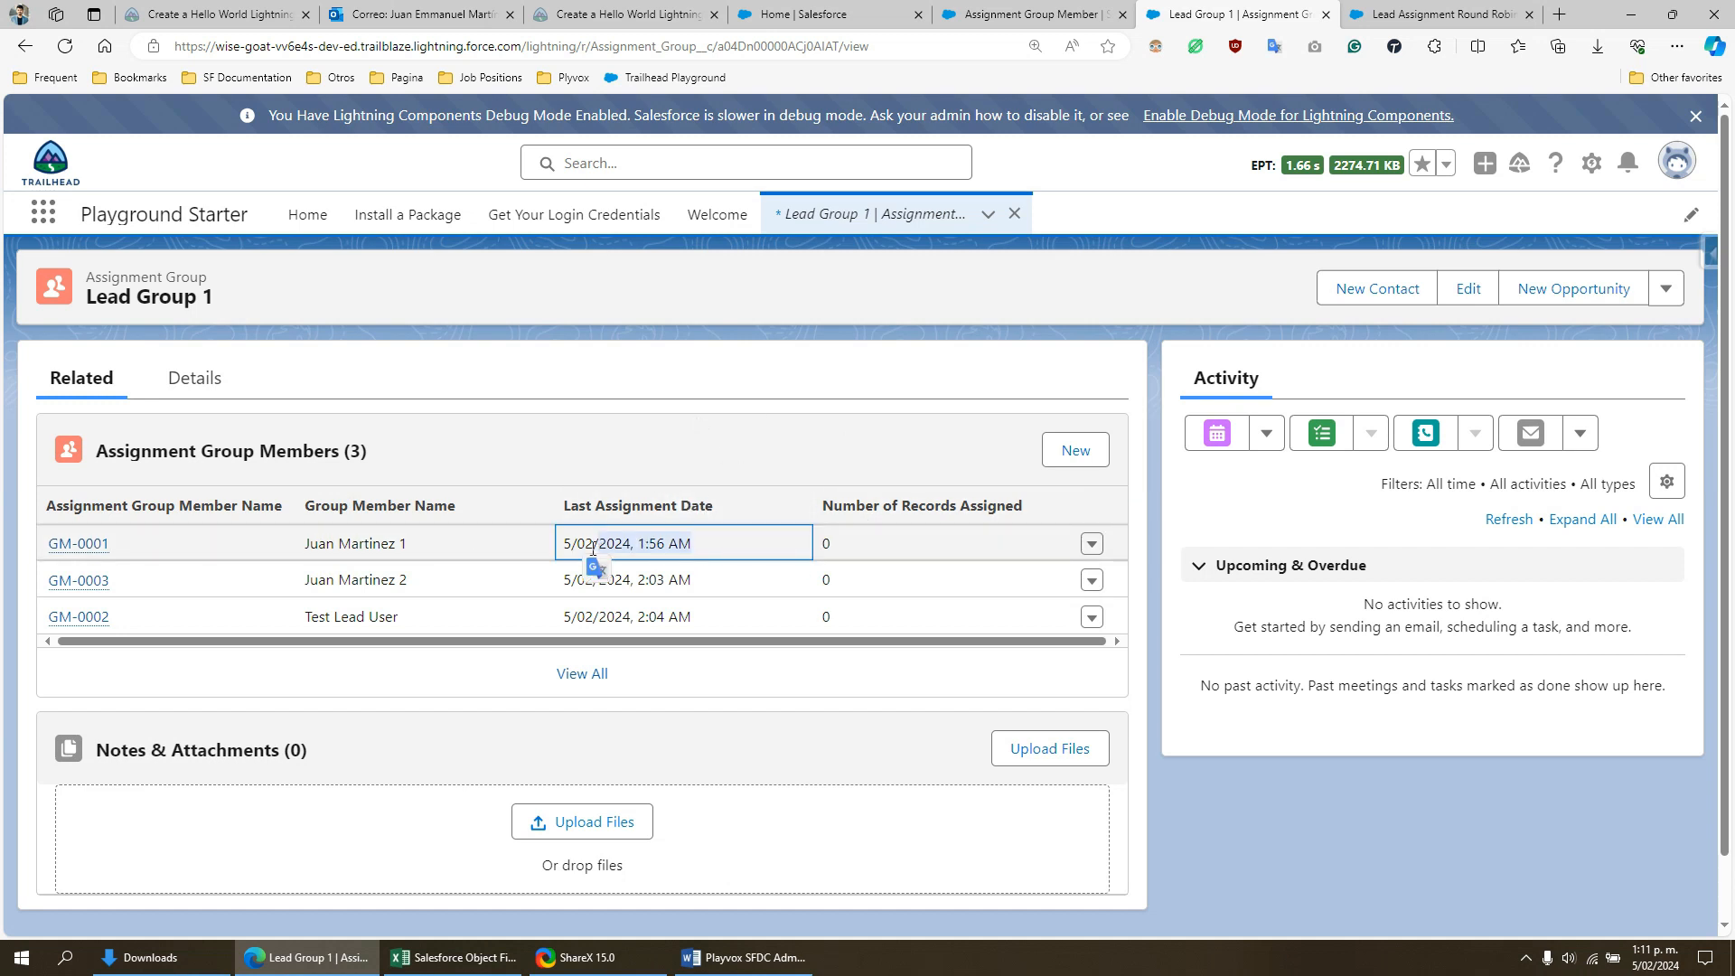
{"action": "left_click_drag", "start_coordinate": [383, 541], "coordinate": [416, 541]}
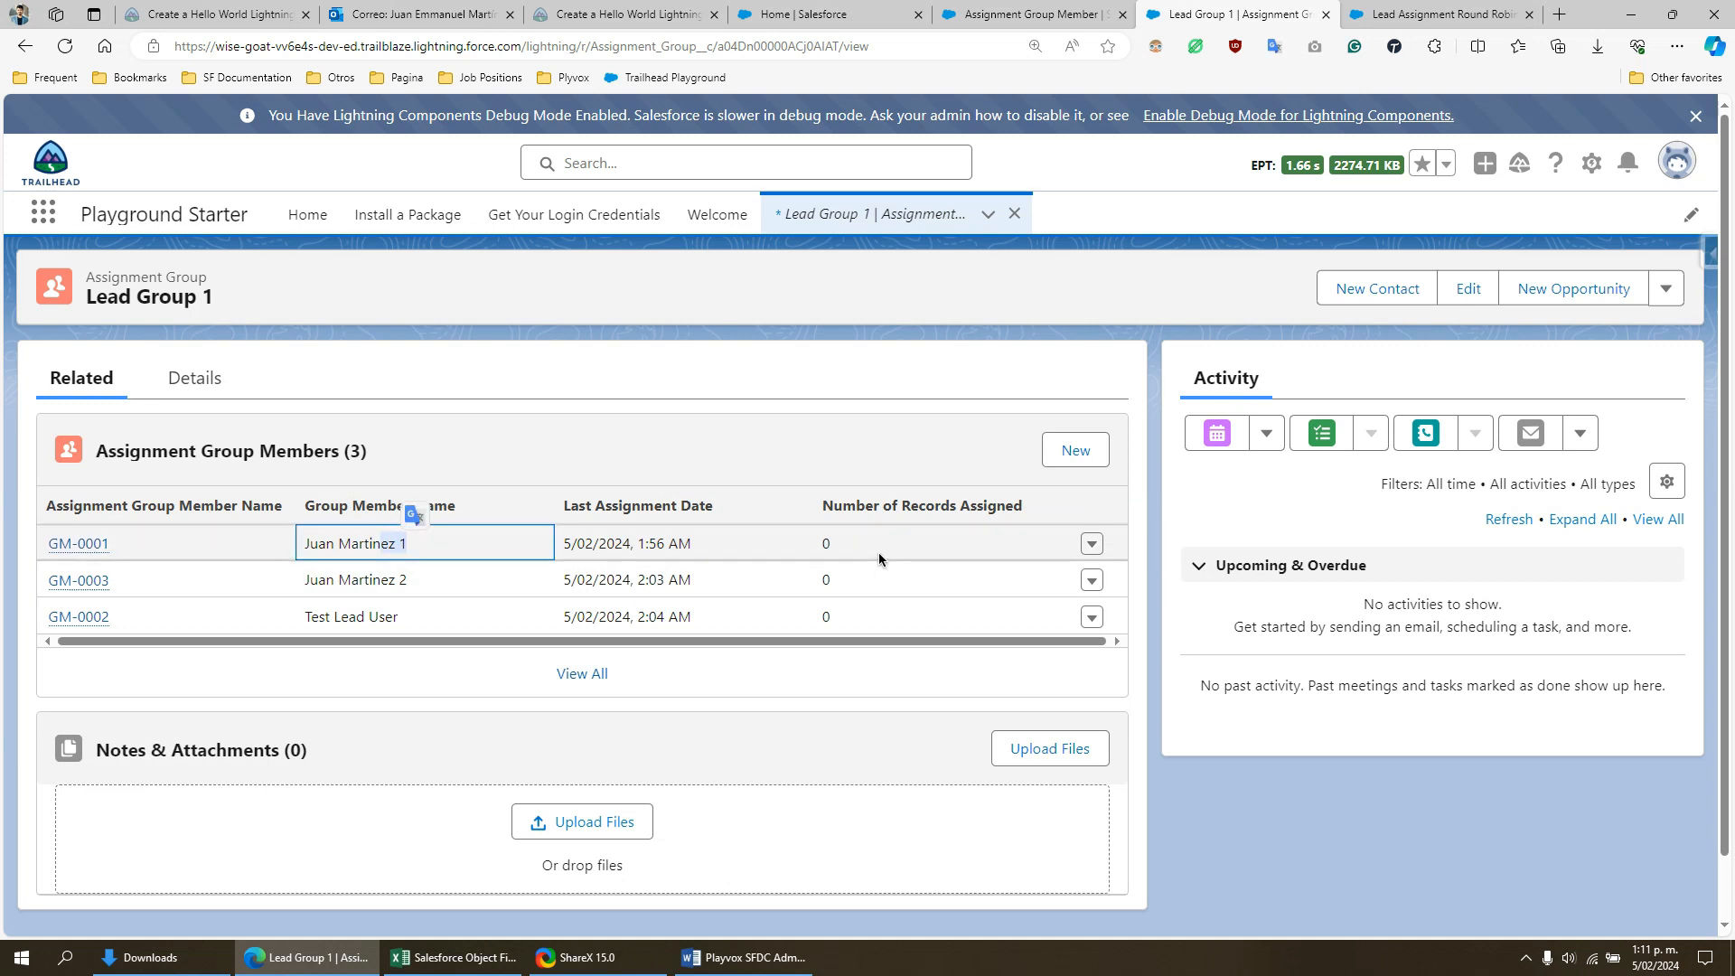
{"action": "left_click_drag", "start_coordinate": [817, 549], "coordinate": [877, 519]}
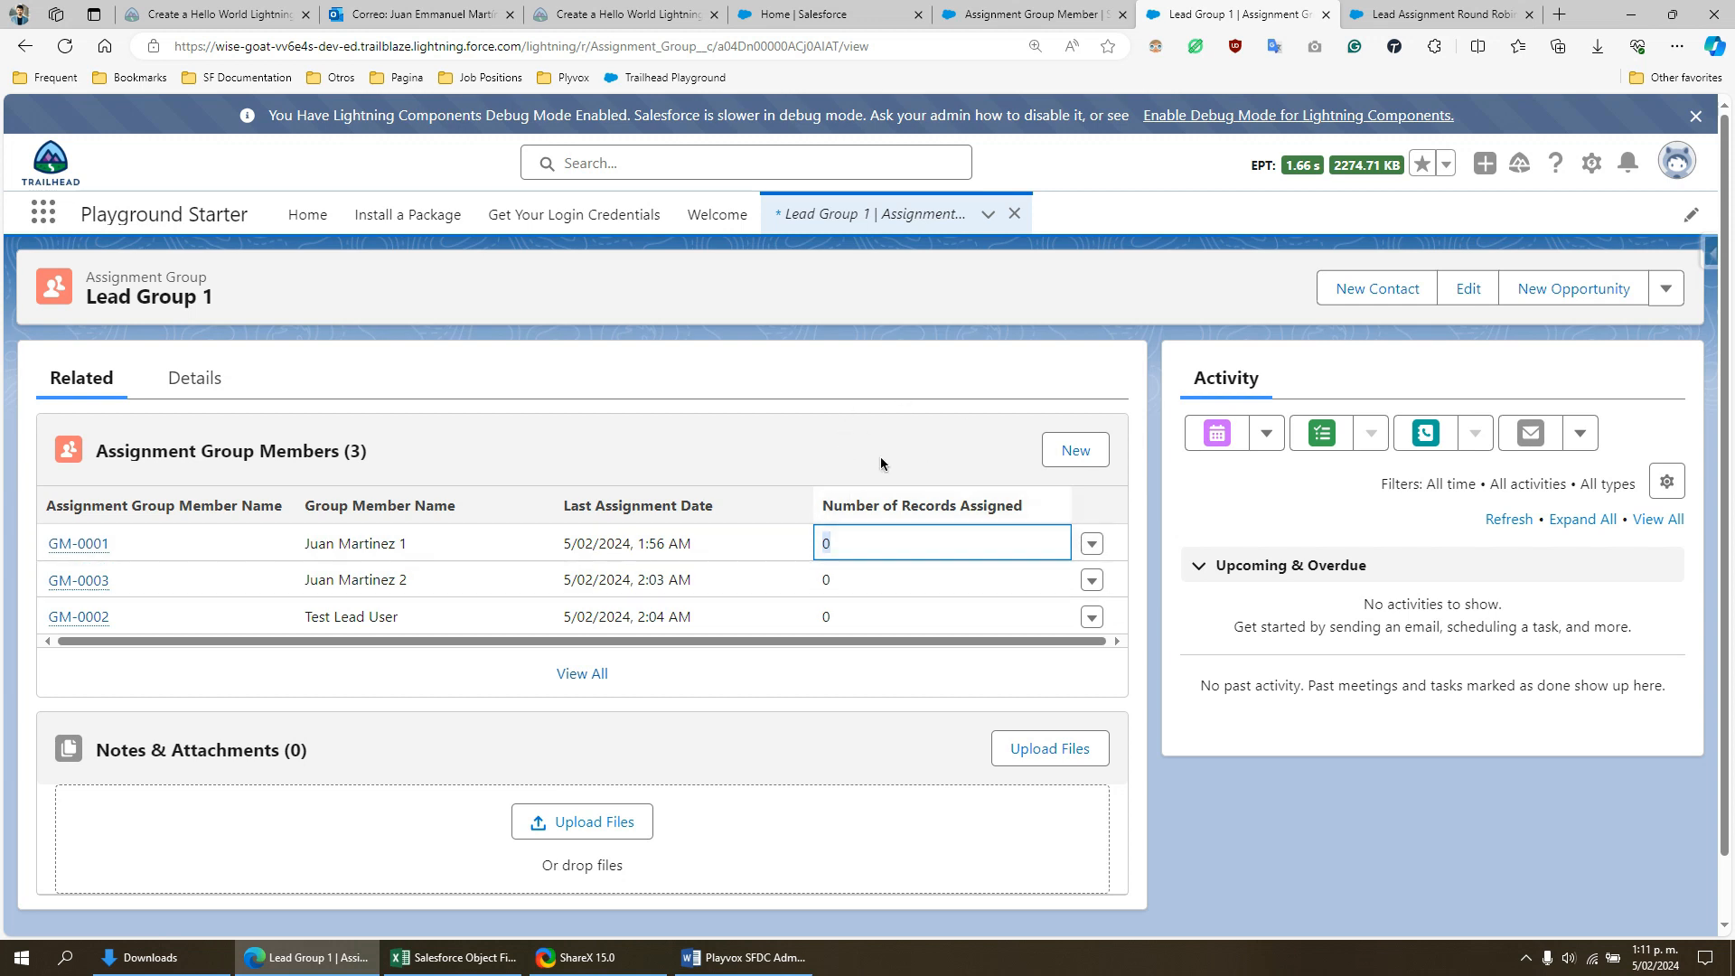
- Find the Leads object with the search term "lead" and open its list in a new browser tab
{"action": "left_click", "coordinate": [43, 215]}
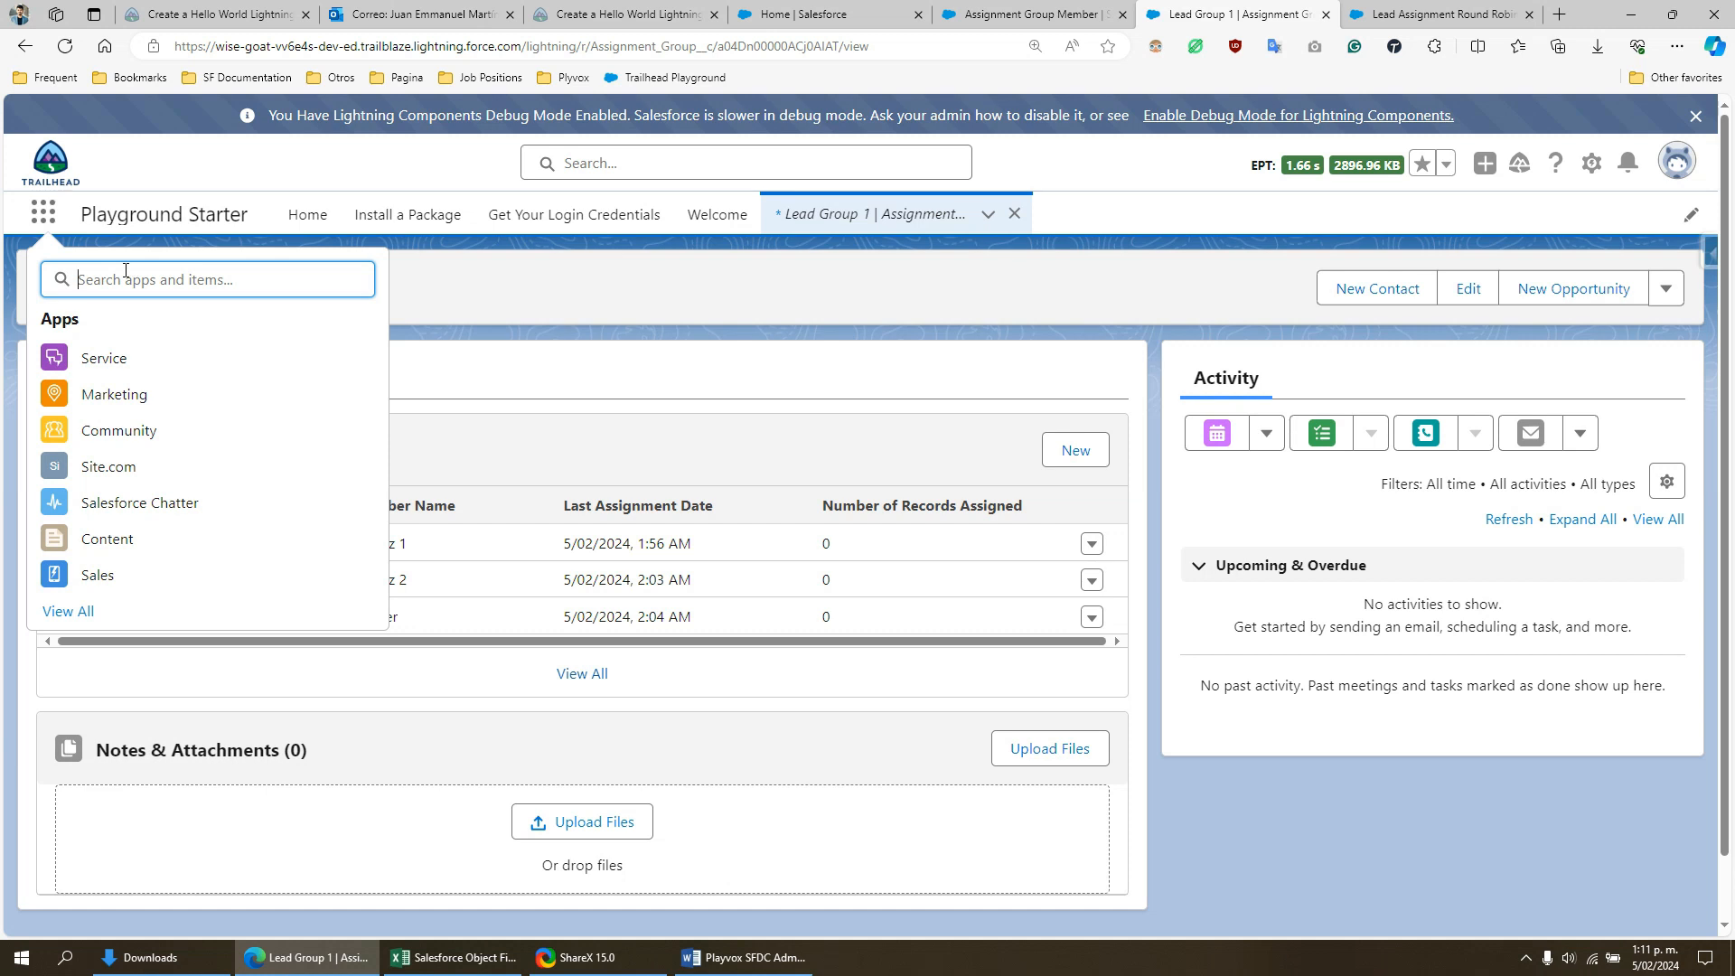
{"action": "type", "text": "lead"}
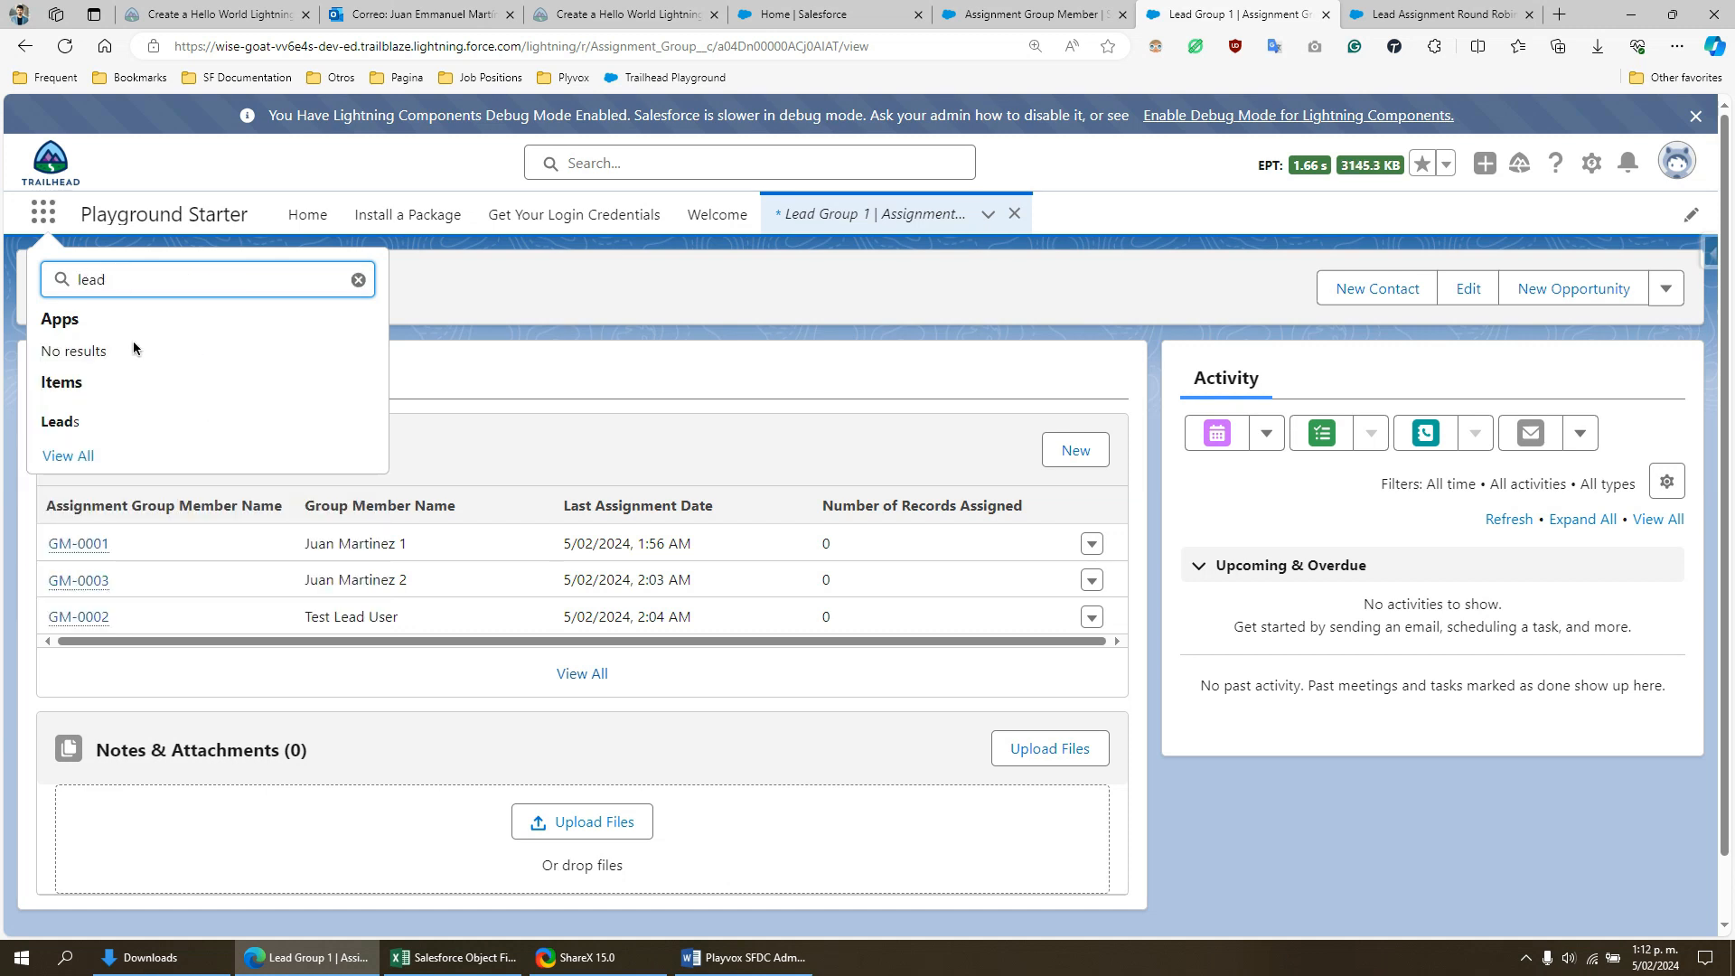
{"action": "left_click", "coordinate": [61, 421], "text": "ctrl"}
{"action": "left_click", "coordinate": [1245, 13]}
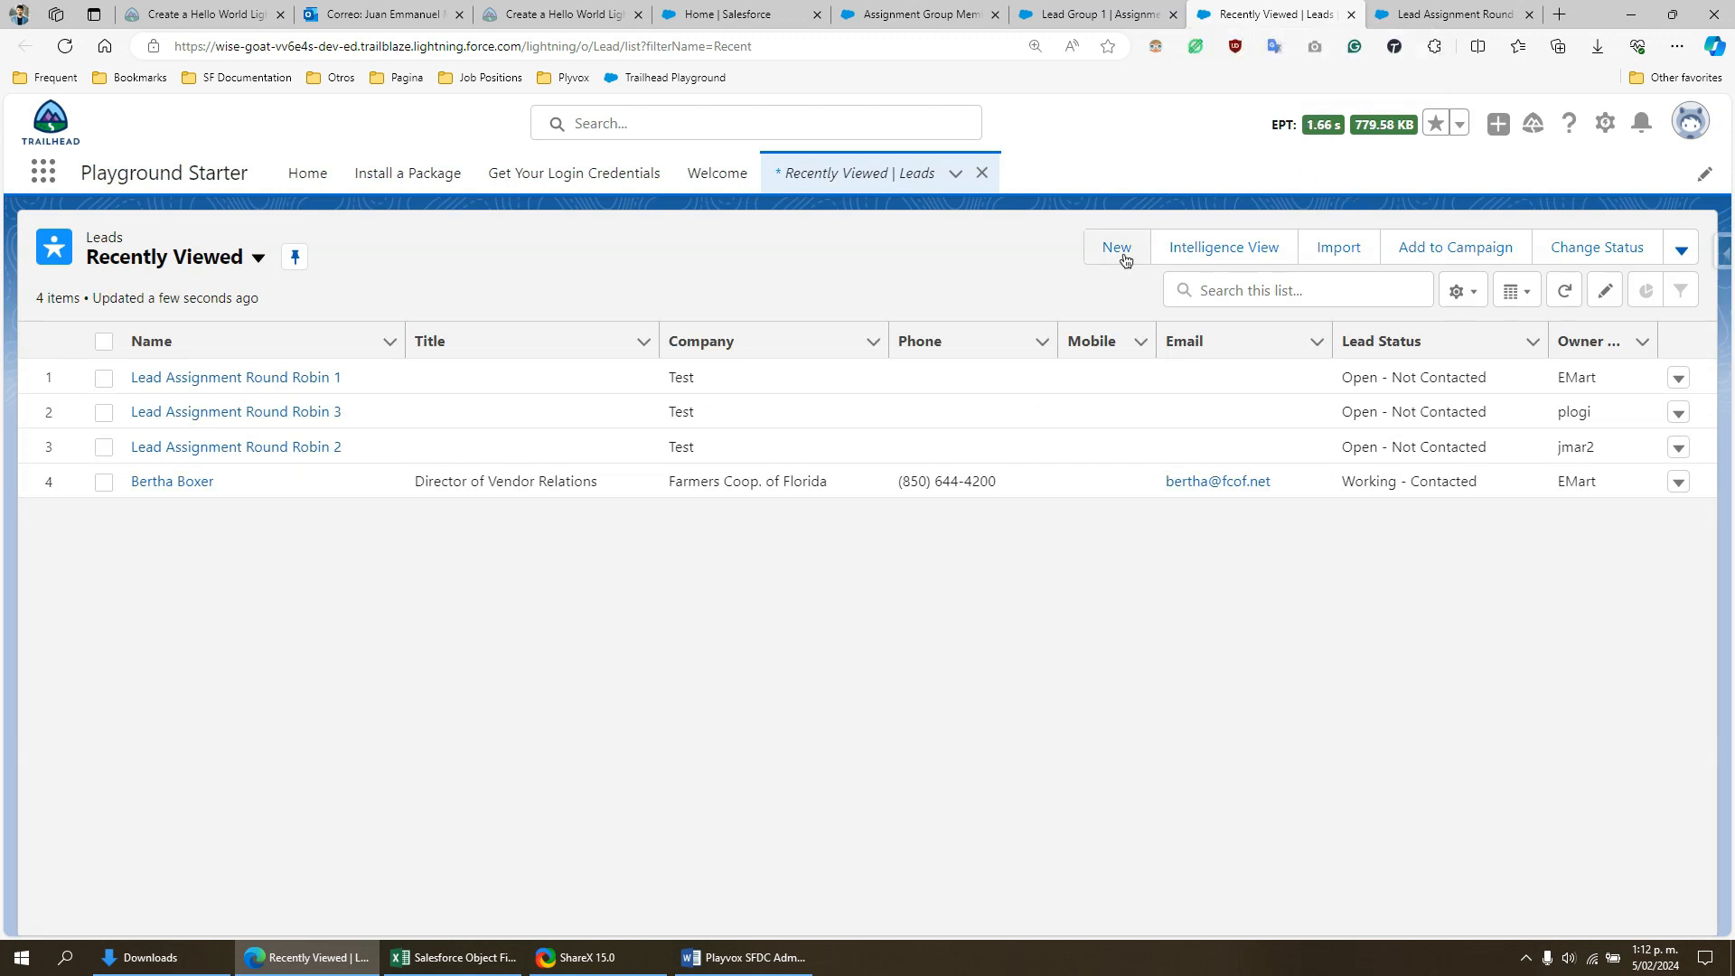
- Start a new lead and enter "Round Robin 1" as its last name
{"action": "left_click", "coordinate": [1117, 248]}
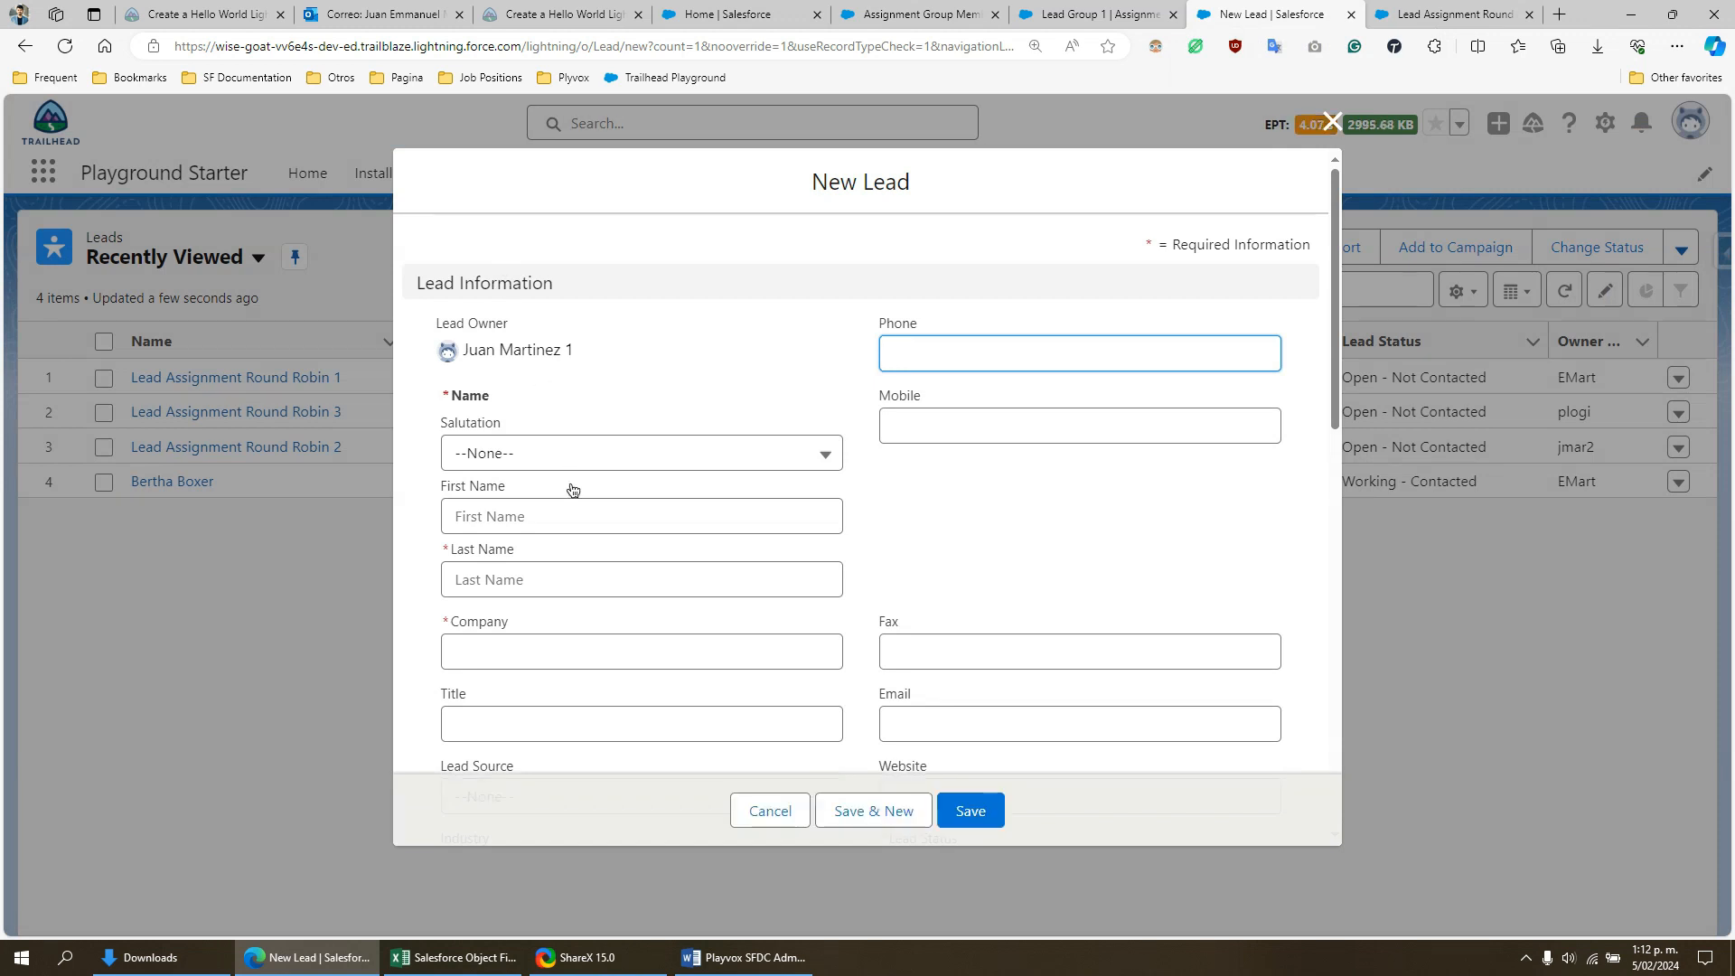
{"action": "left_click", "coordinate": [551, 586]}
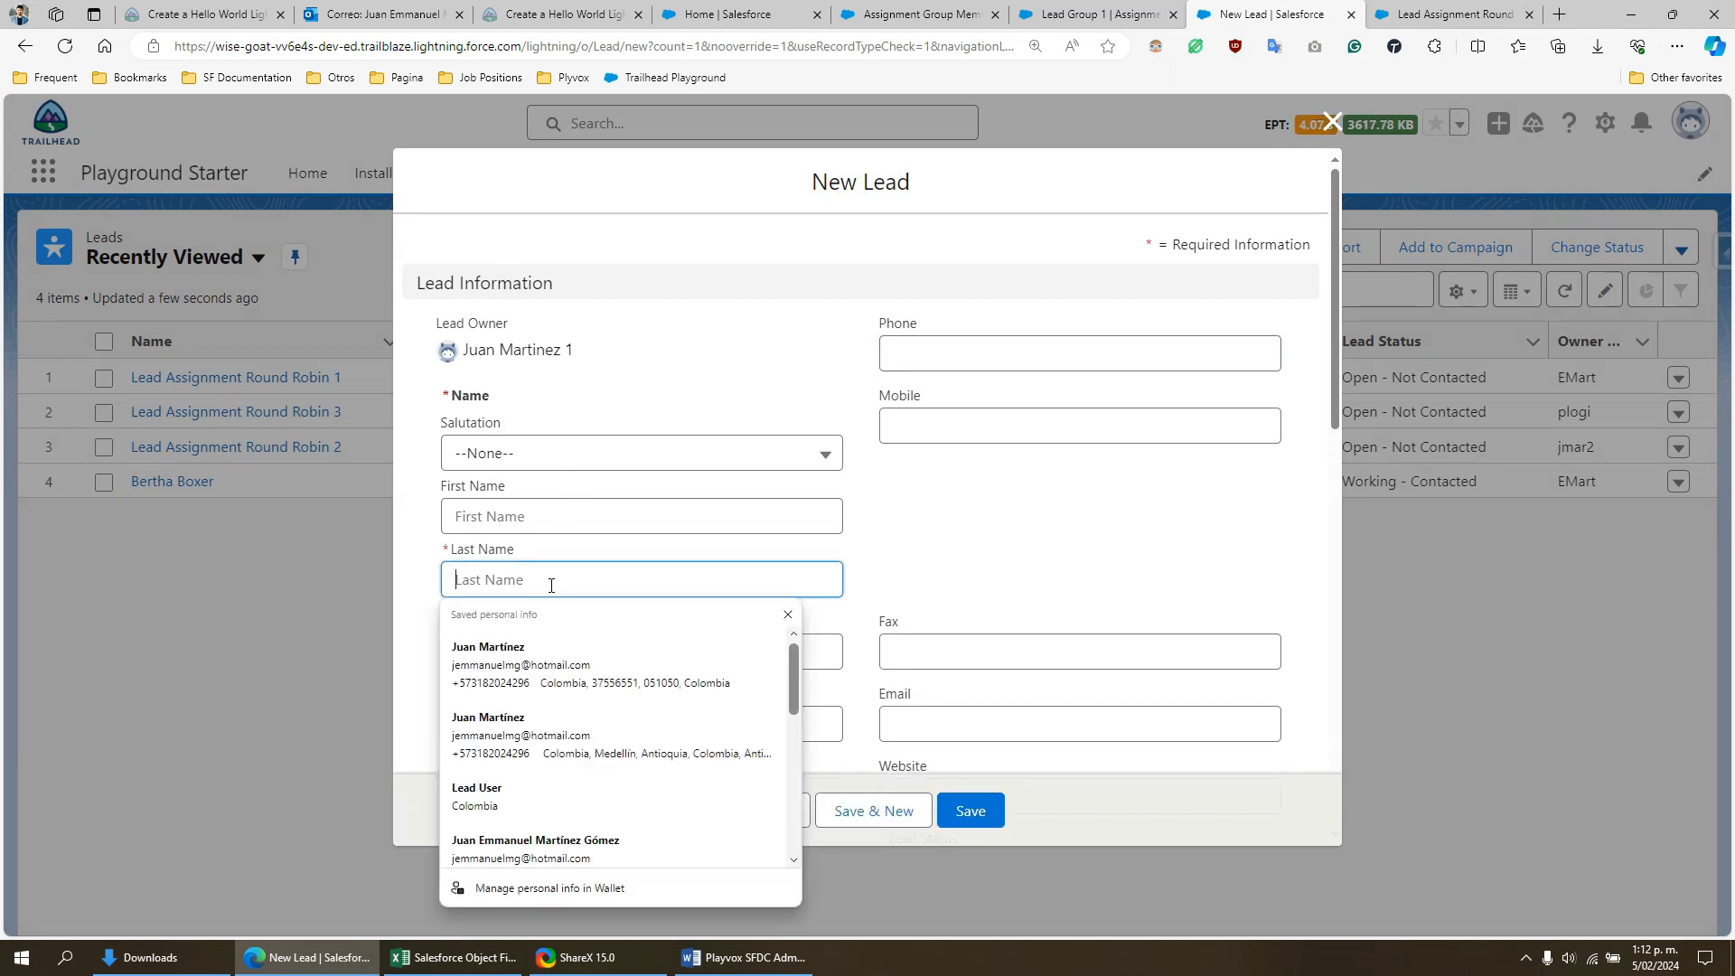
{"action": "type", "text": "Round R"}
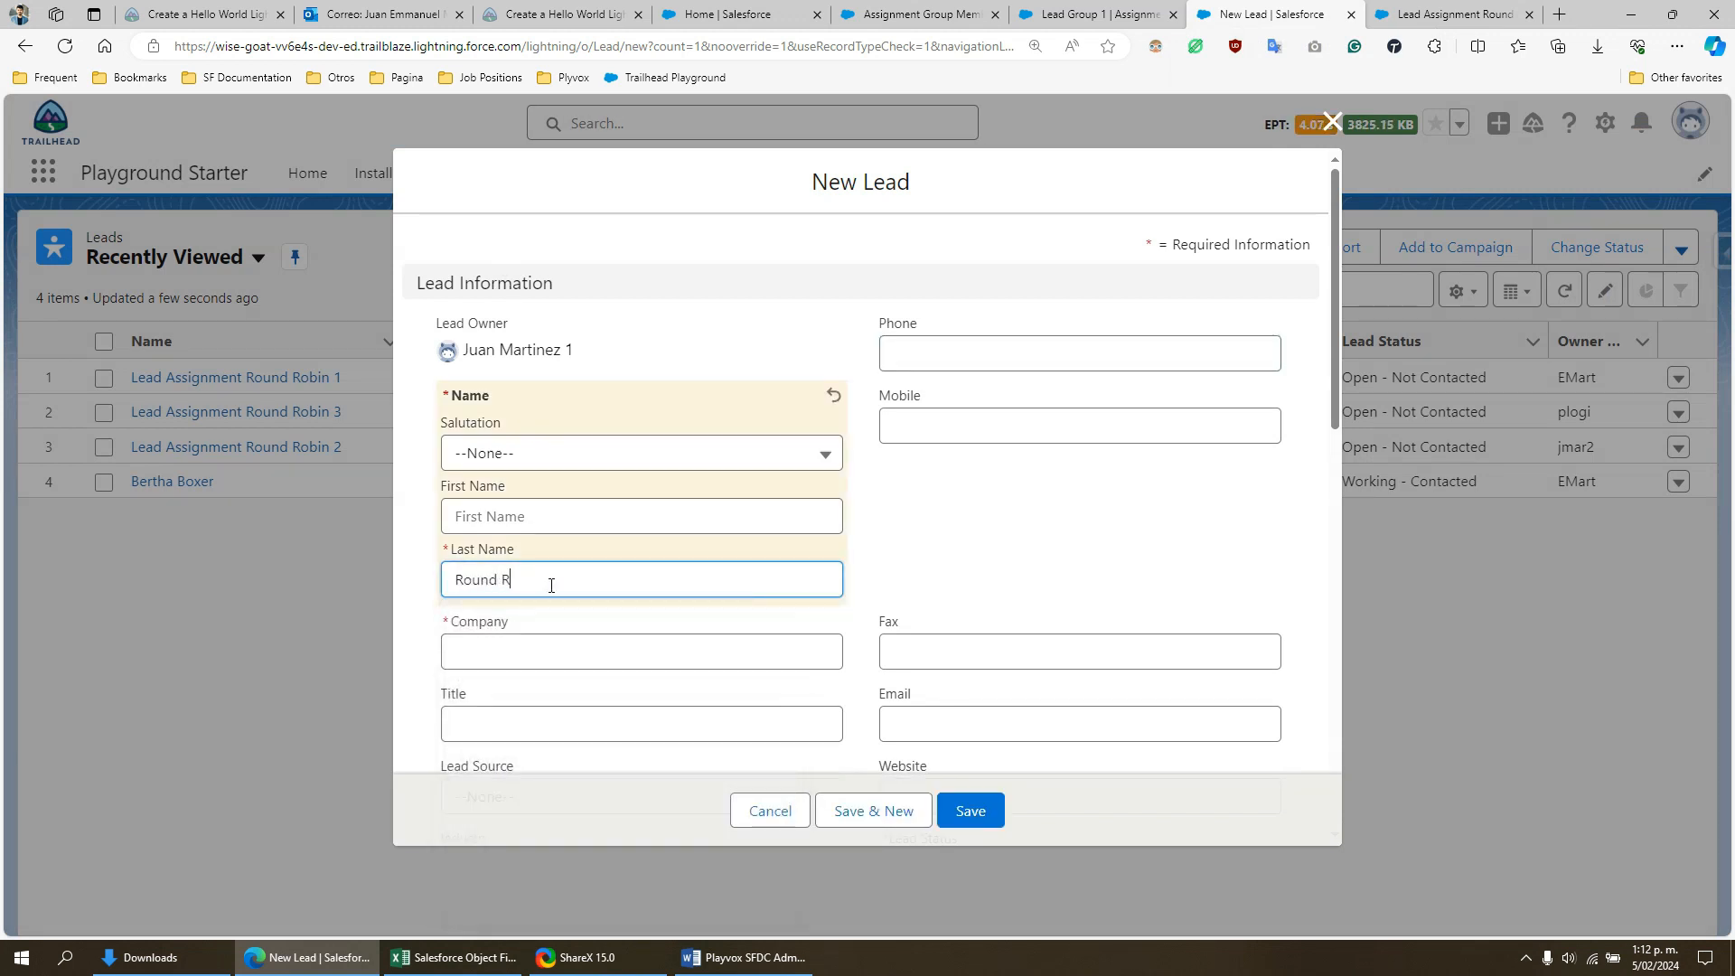
{"action": "type", "text": "obin 1"}
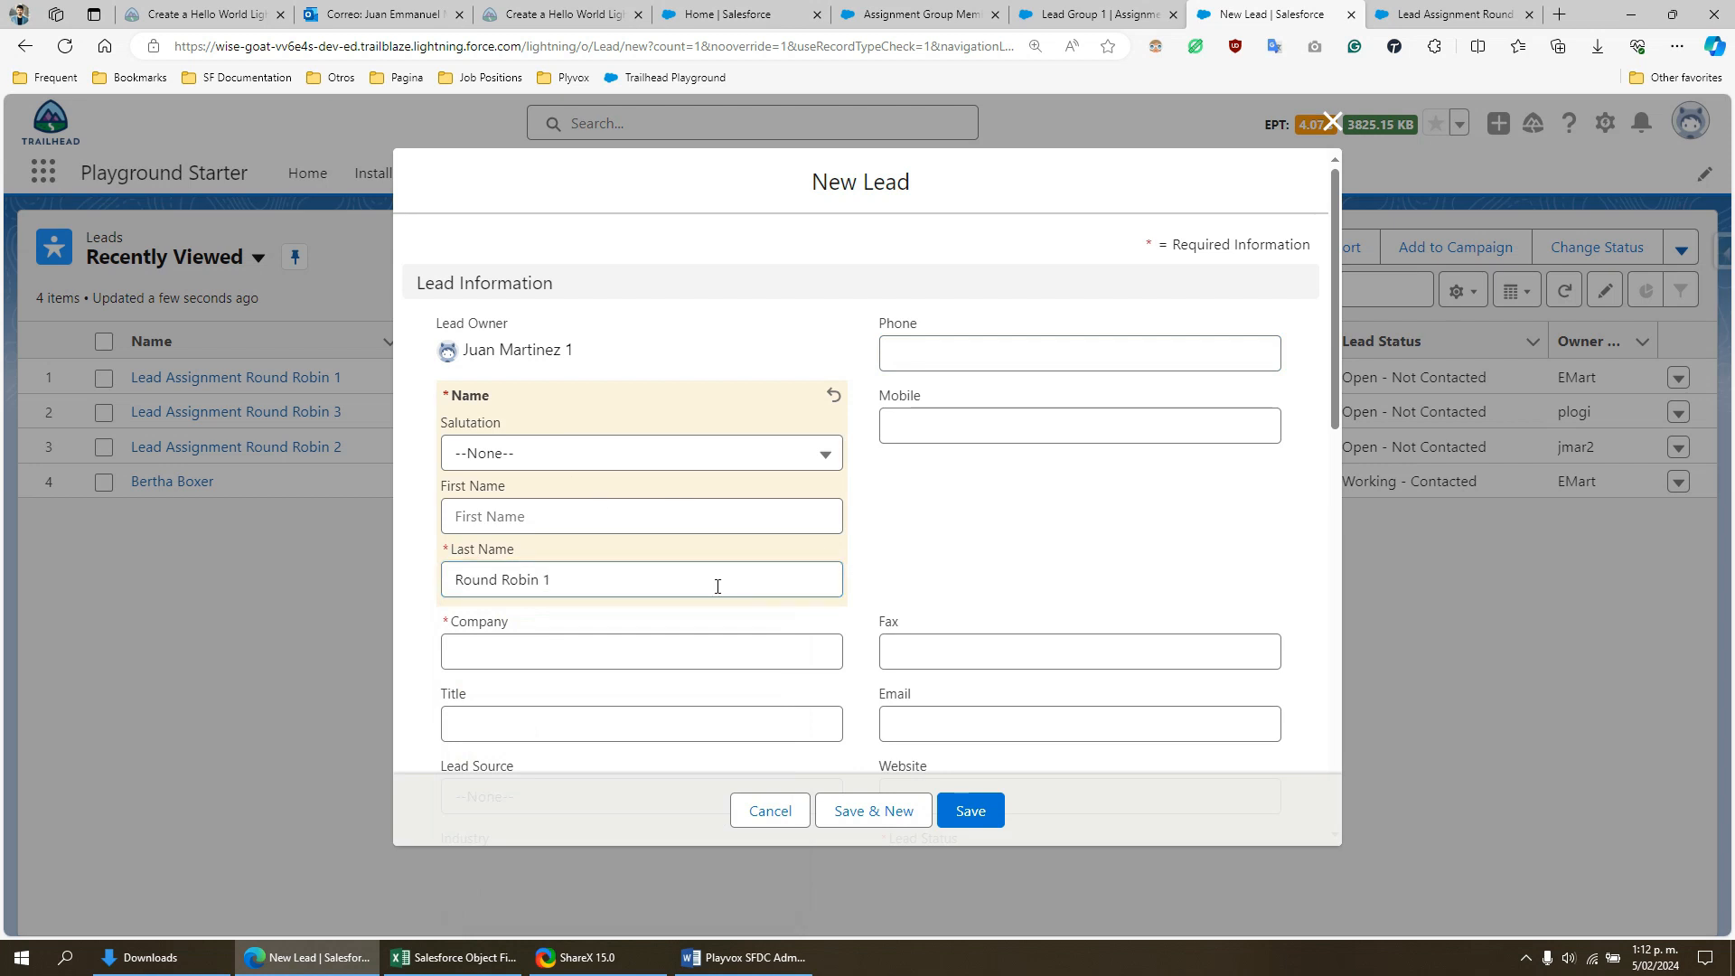
{"action": "left_click_drag", "start_coordinate": [717, 588], "coordinate": [316, 567]}
- Enter "Test" as the new lead's company
{"action": "scroll", "coordinate": [683, 593], "scroll_direction": "down", "scroll_amount": 4}
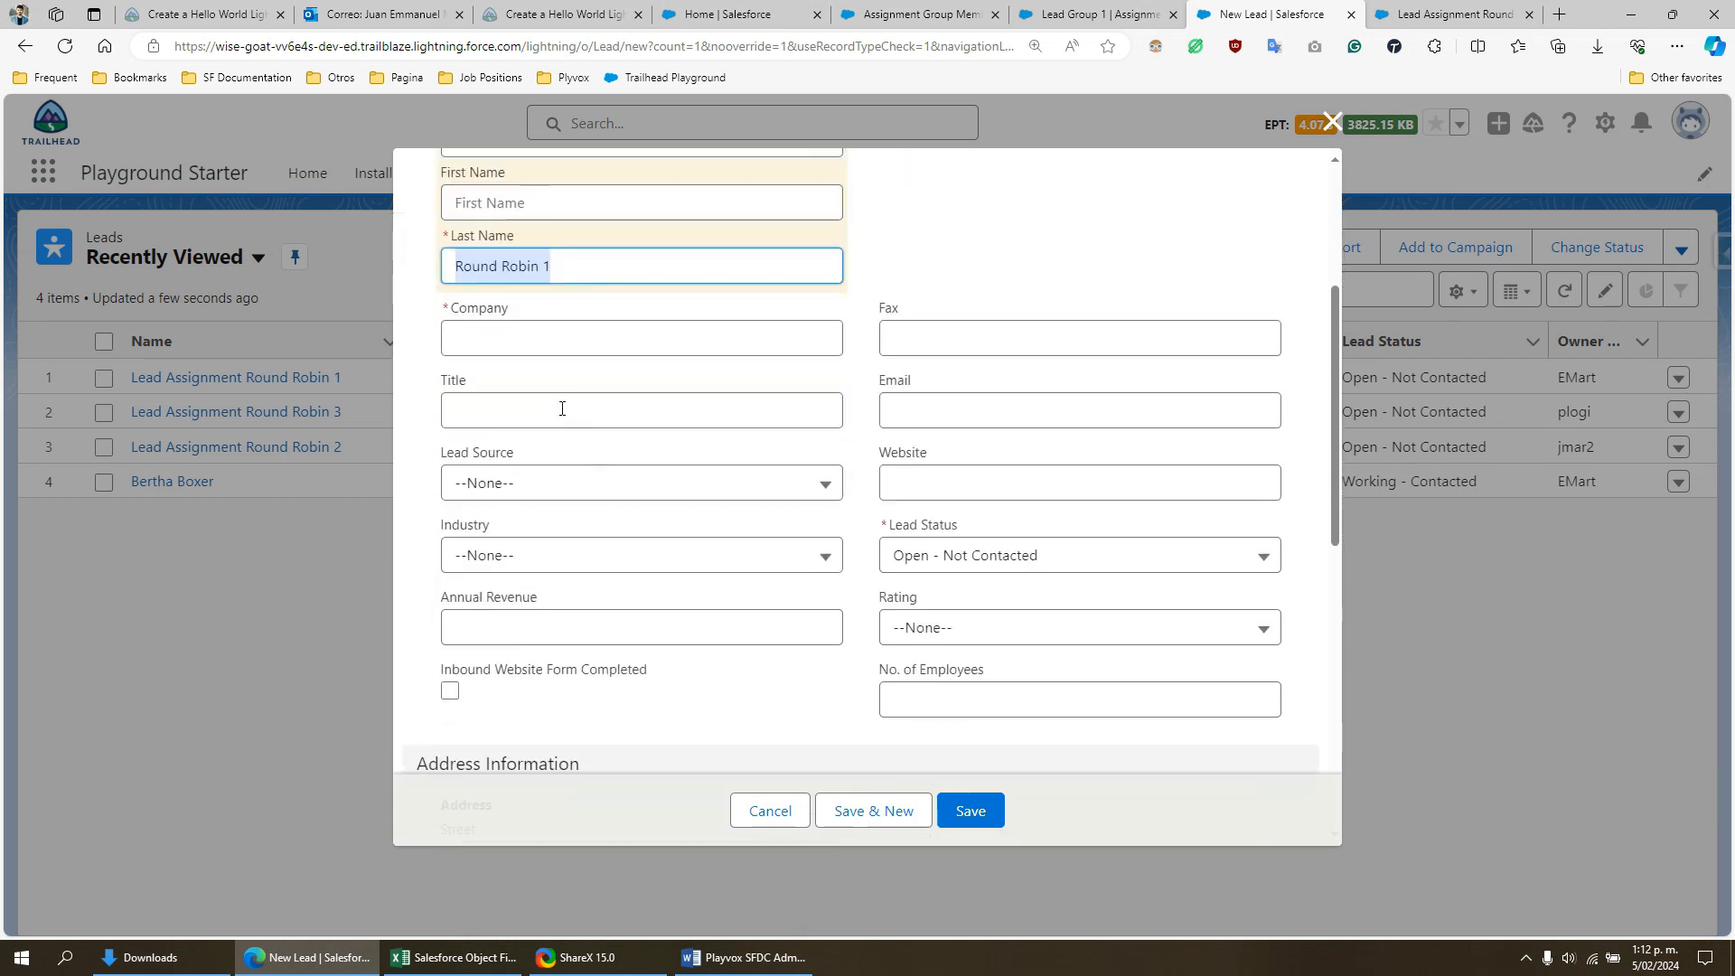
{"action": "scroll", "coordinate": [549, 484], "scroll_direction": "up", "scroll_amount": 1}
{"action": "left_click", "coordinate": [547, 444]}
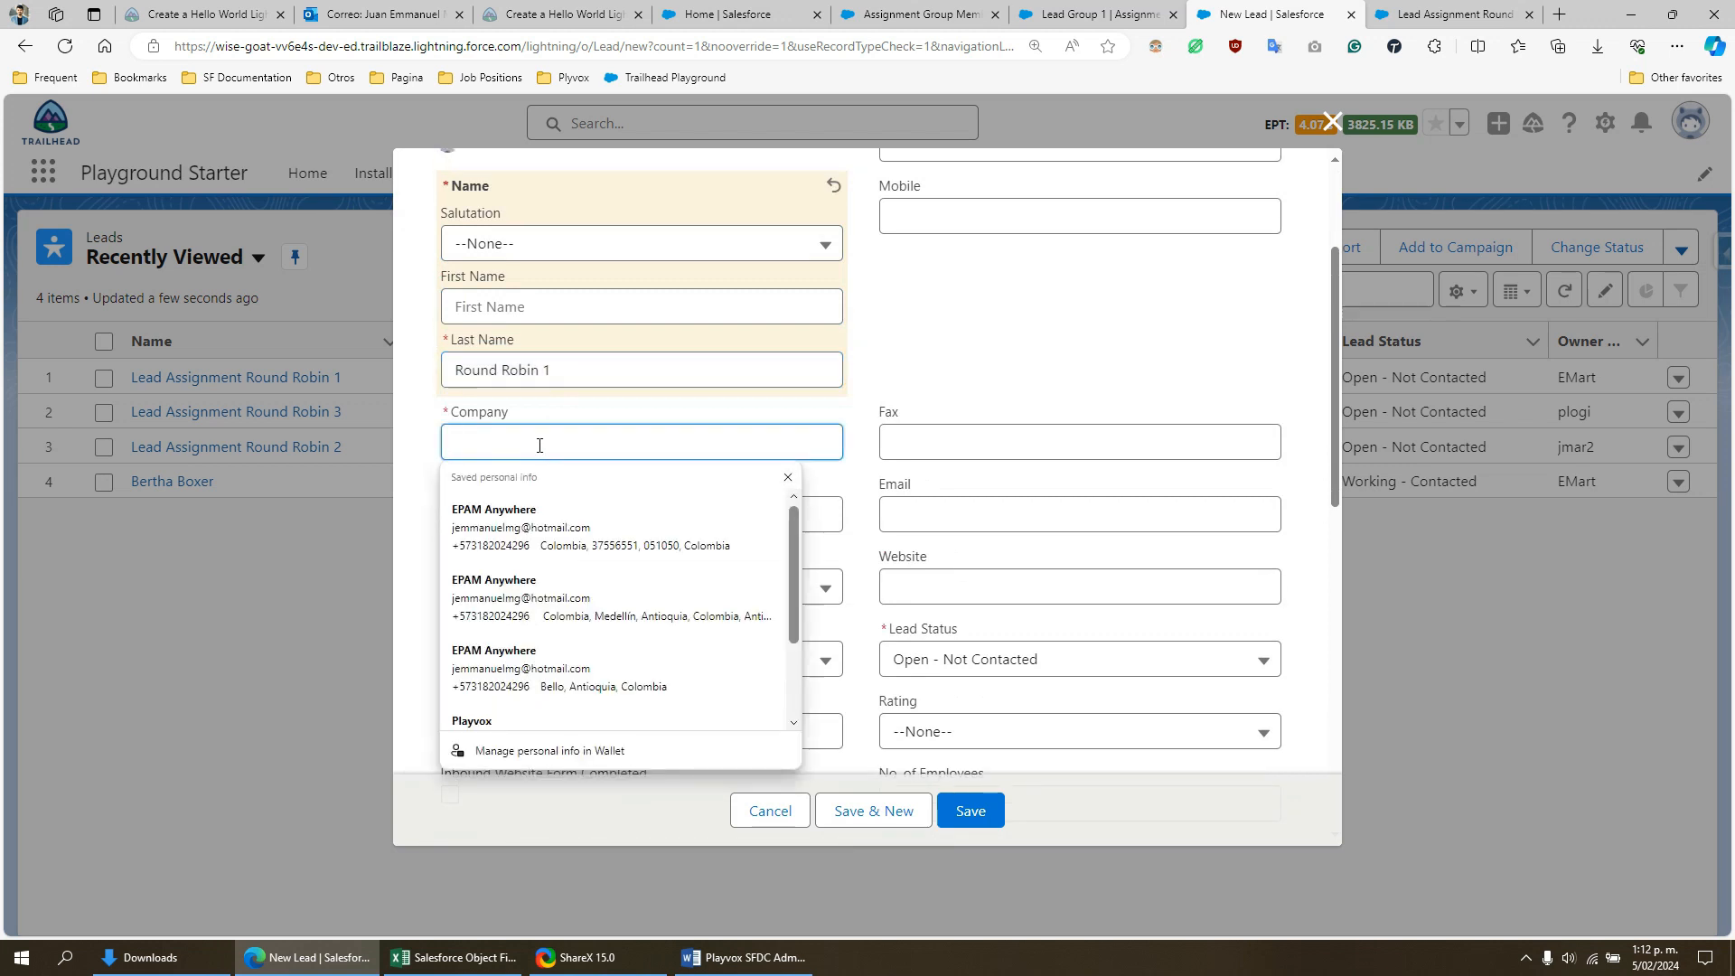
{"action": "type", "text": "Test"}
{"action": "scroll", "coordinate": [936, 636], "scroll_direction": "down", "scroll_amount": 2}
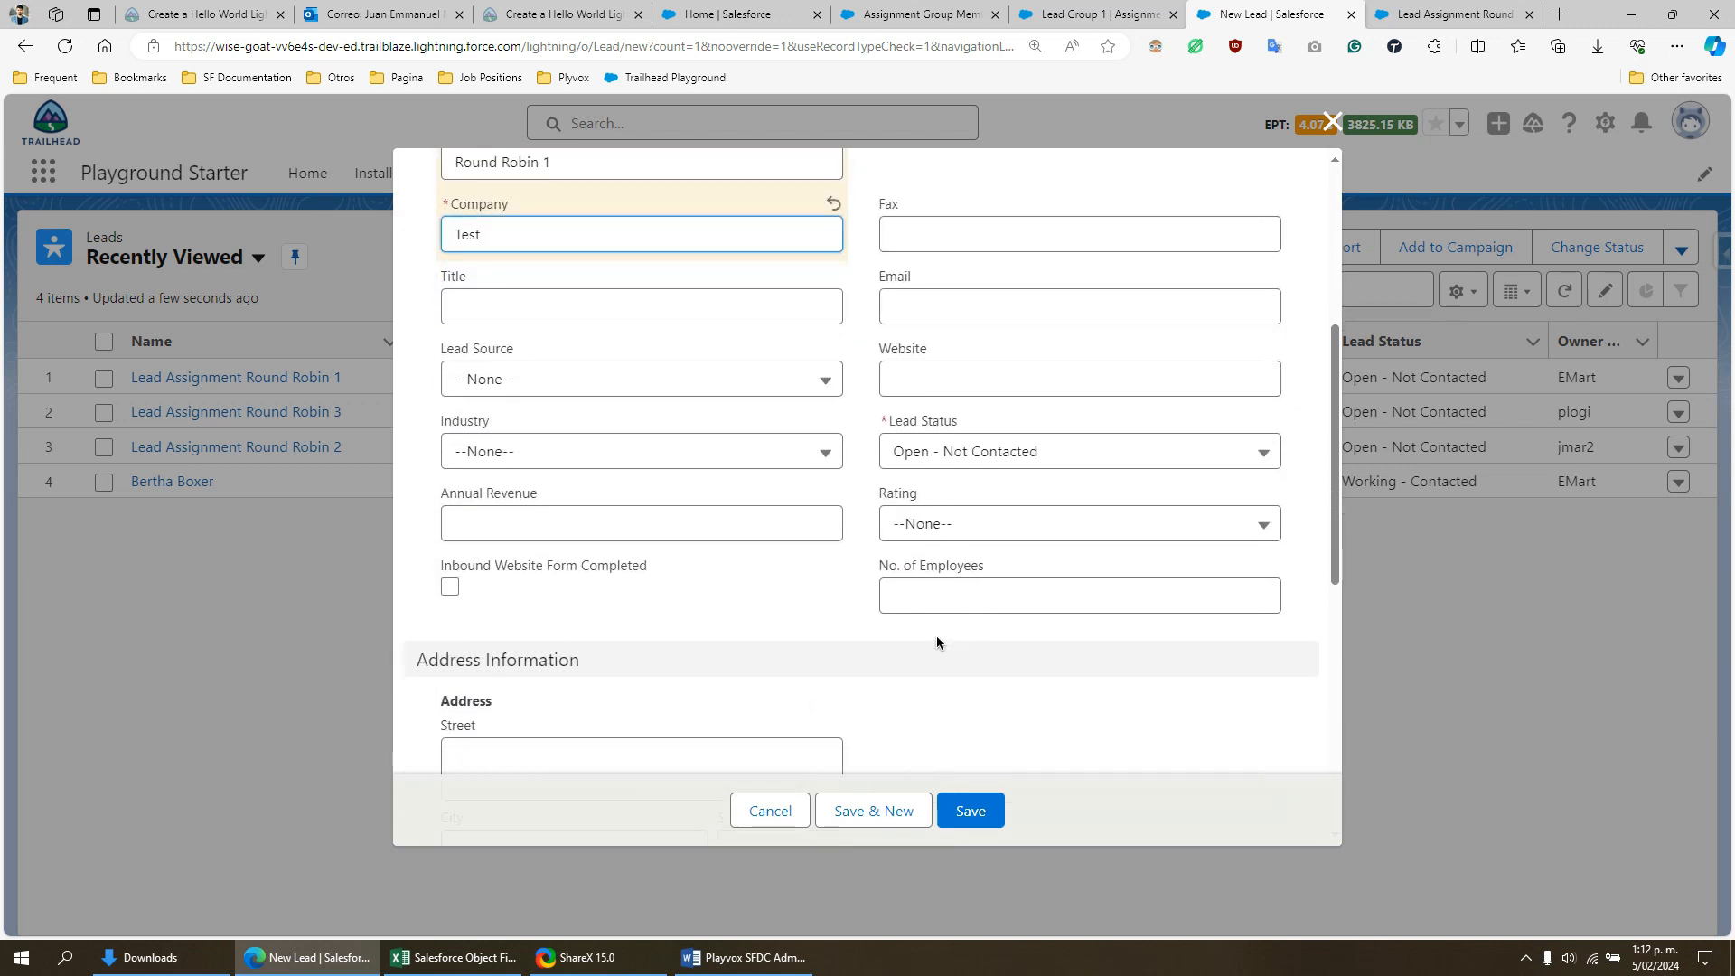
- Save the Round Robin 1 lead and check its owner, creation and last modification details
{"action": "scroll", "coordinate": [911, 681], "scroll_direction": "up", "scroll_amount": 4}
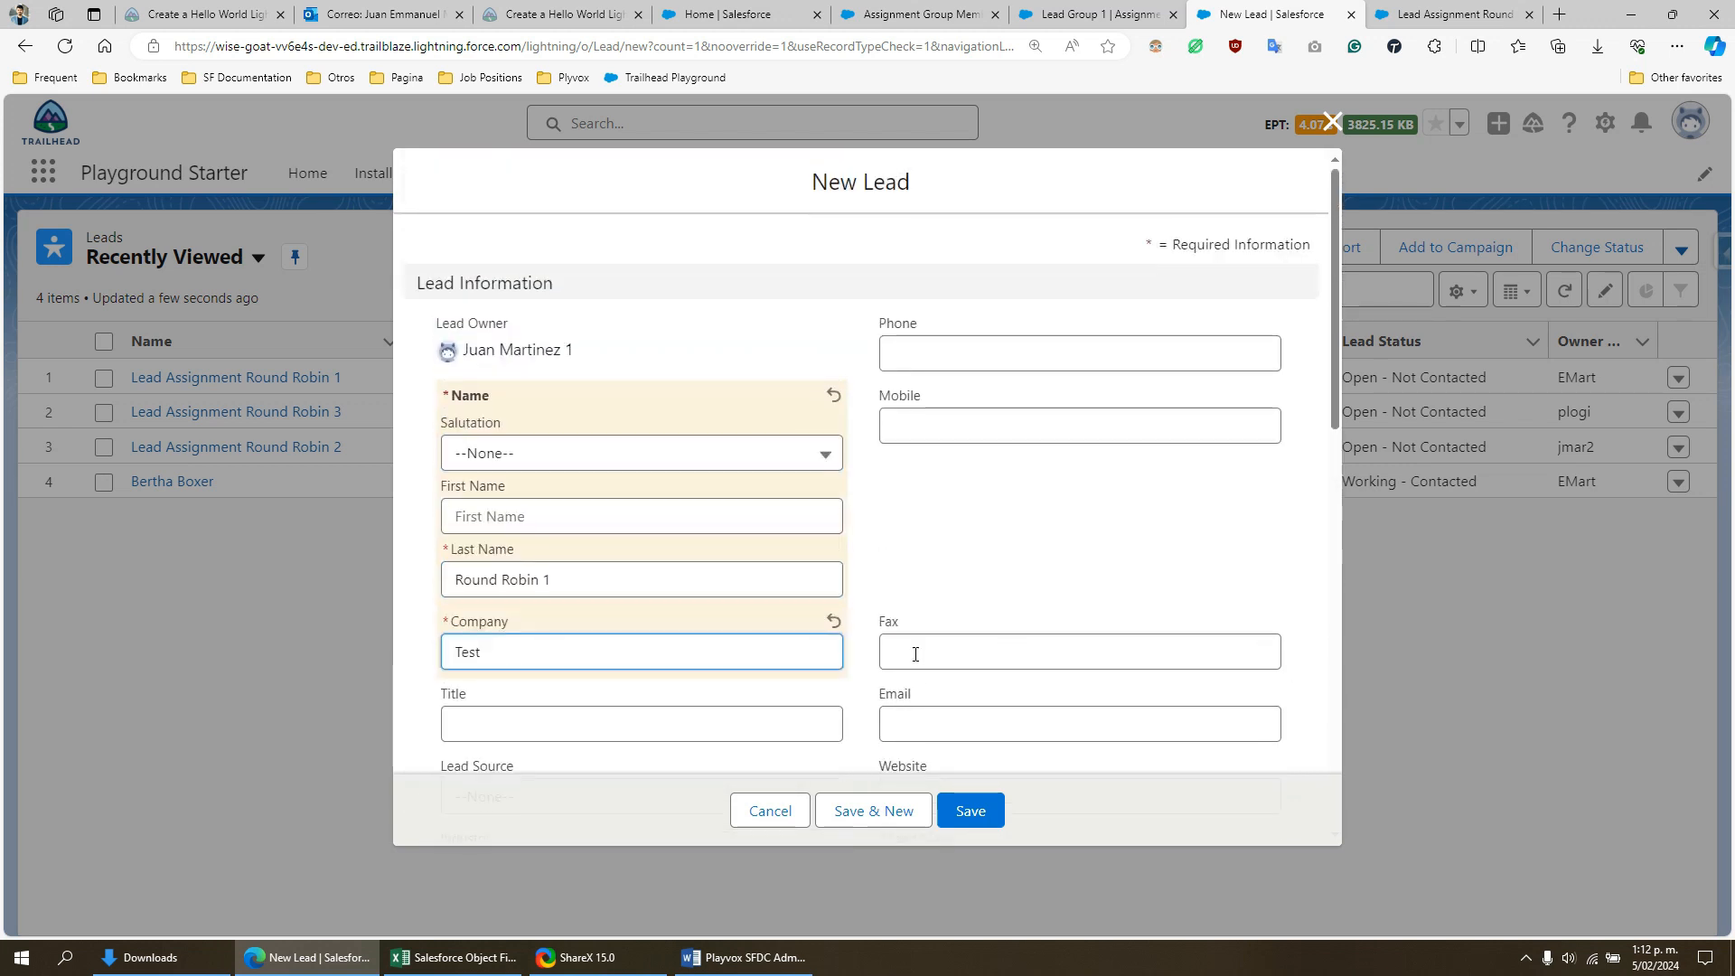
{"action": "left_click", "coordinate": [969, 811]}
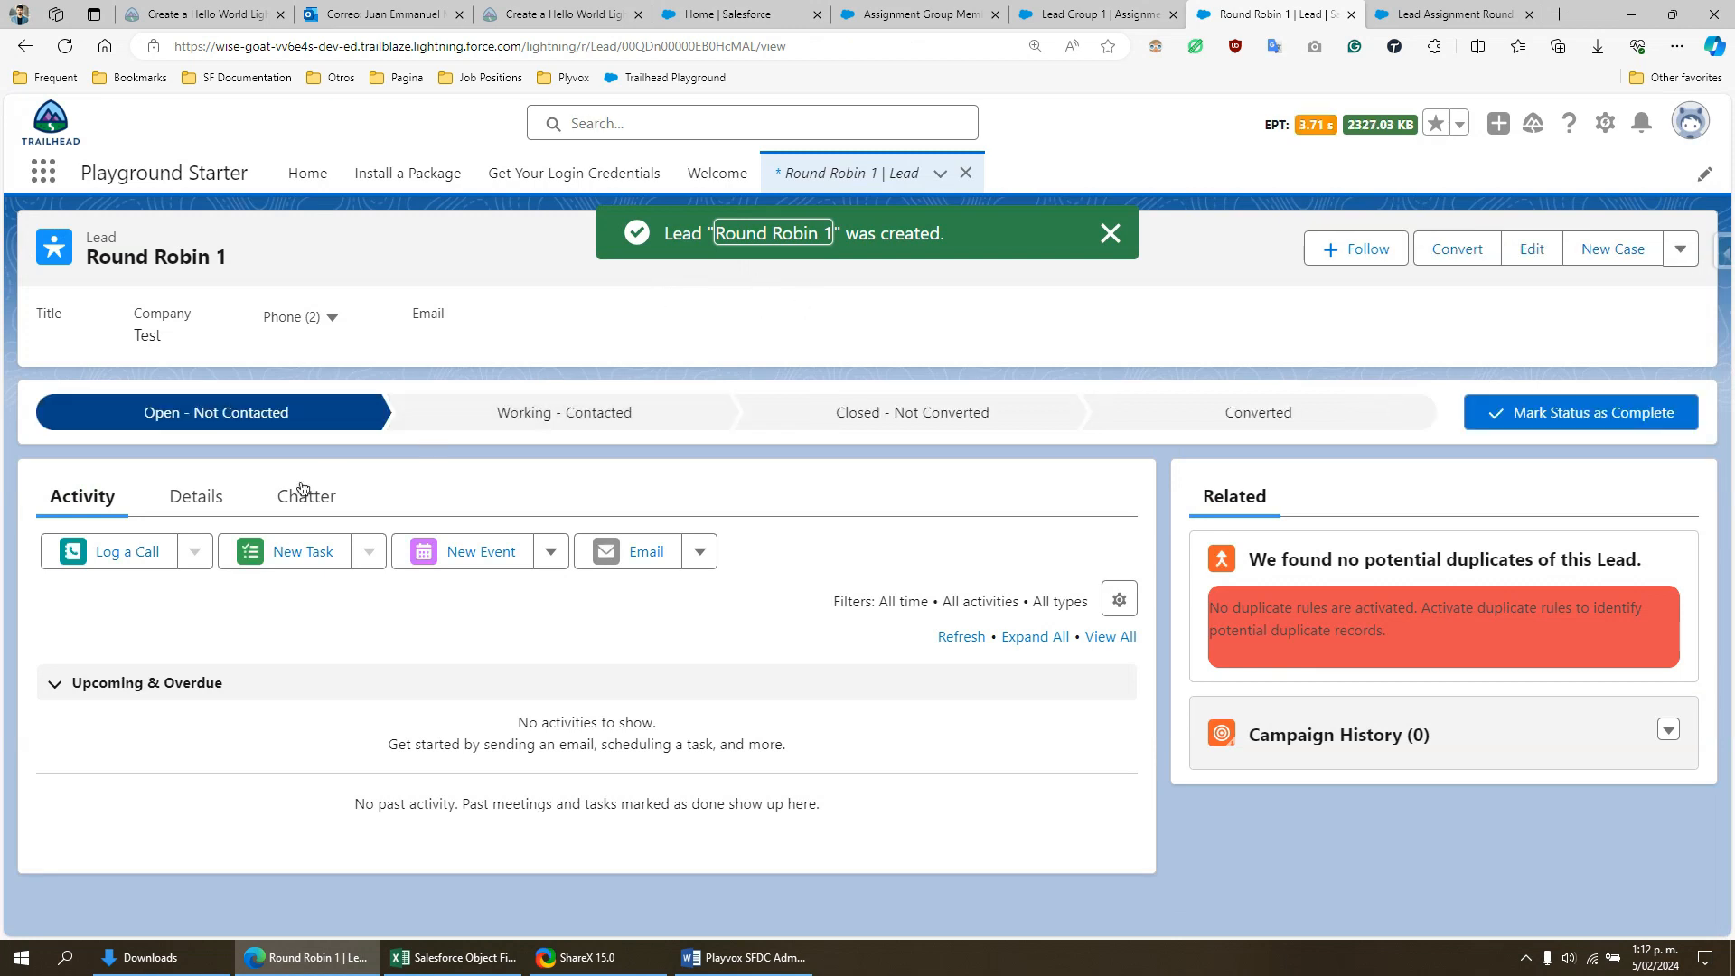
{"action": "left_click", "coordinate": [215, 501]}
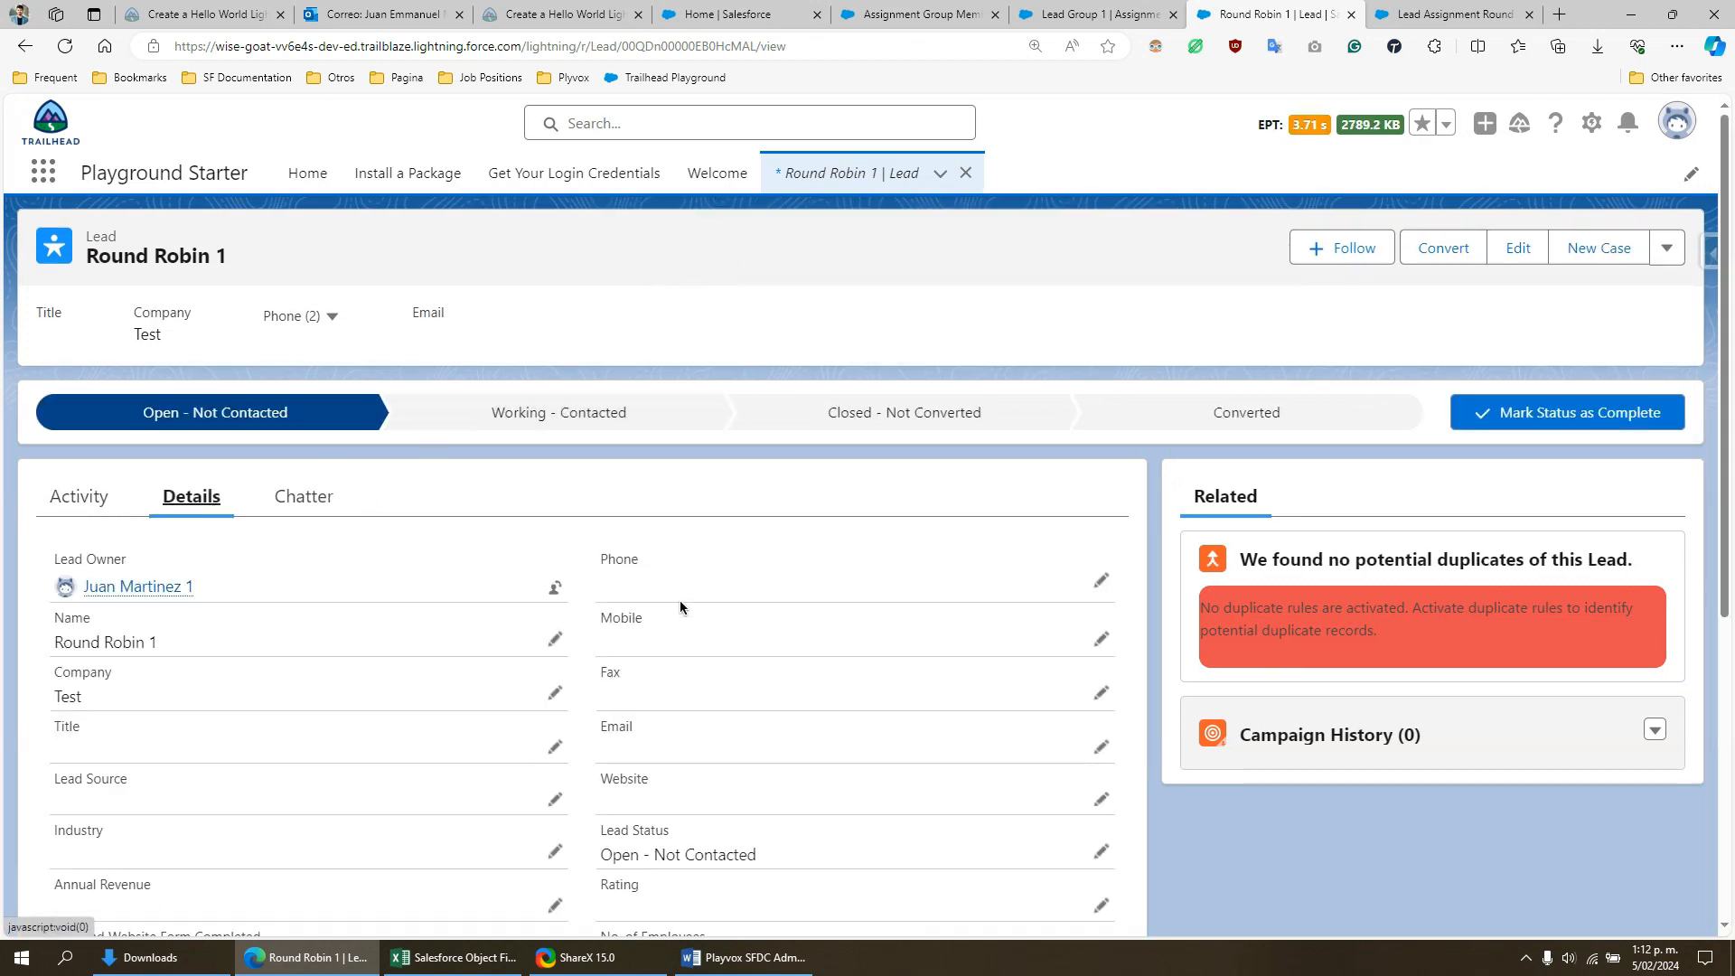
{"action": "scroll", "coordinate": [680, 603], "scroll_direction": "down", "scroll_amount": 5}
{"action": "scroll", "coordinate": [672, 604], "scroll_direction": "up", "scroll_amount": 1}
{"action": "scroll", "coordinate": [669, 602], "scroll_direction": "down", "scroll_amount": 1}
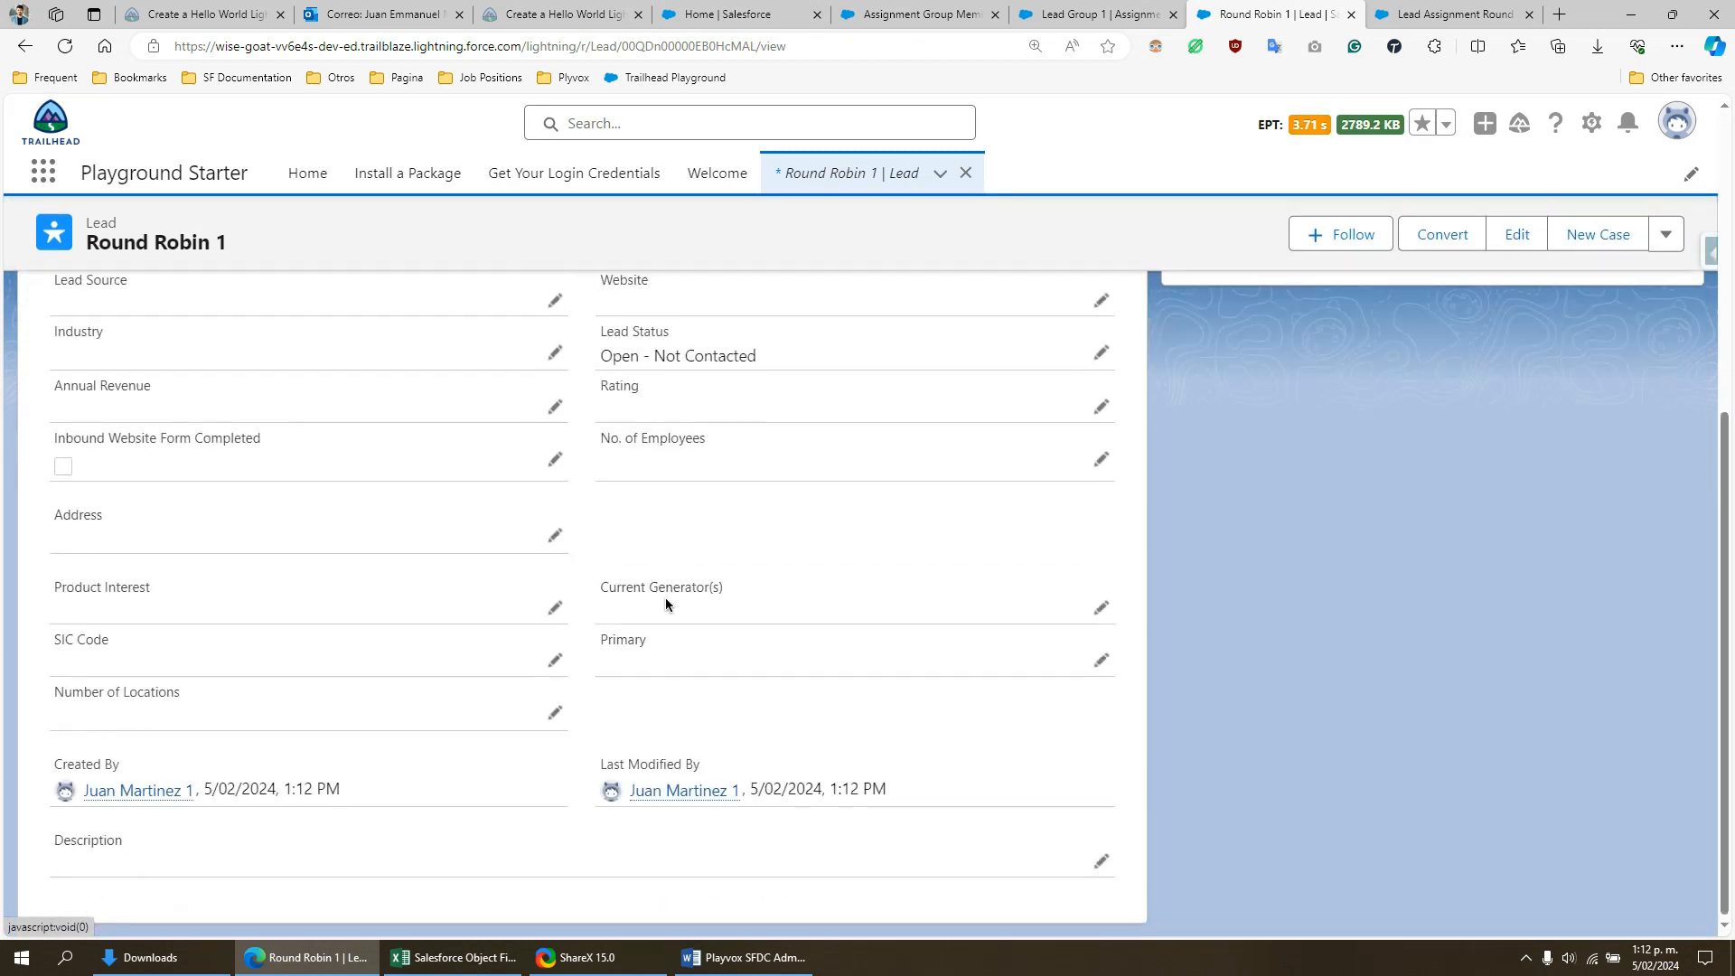
{"action": "mouse_move", "coordinate": [680, 796]}
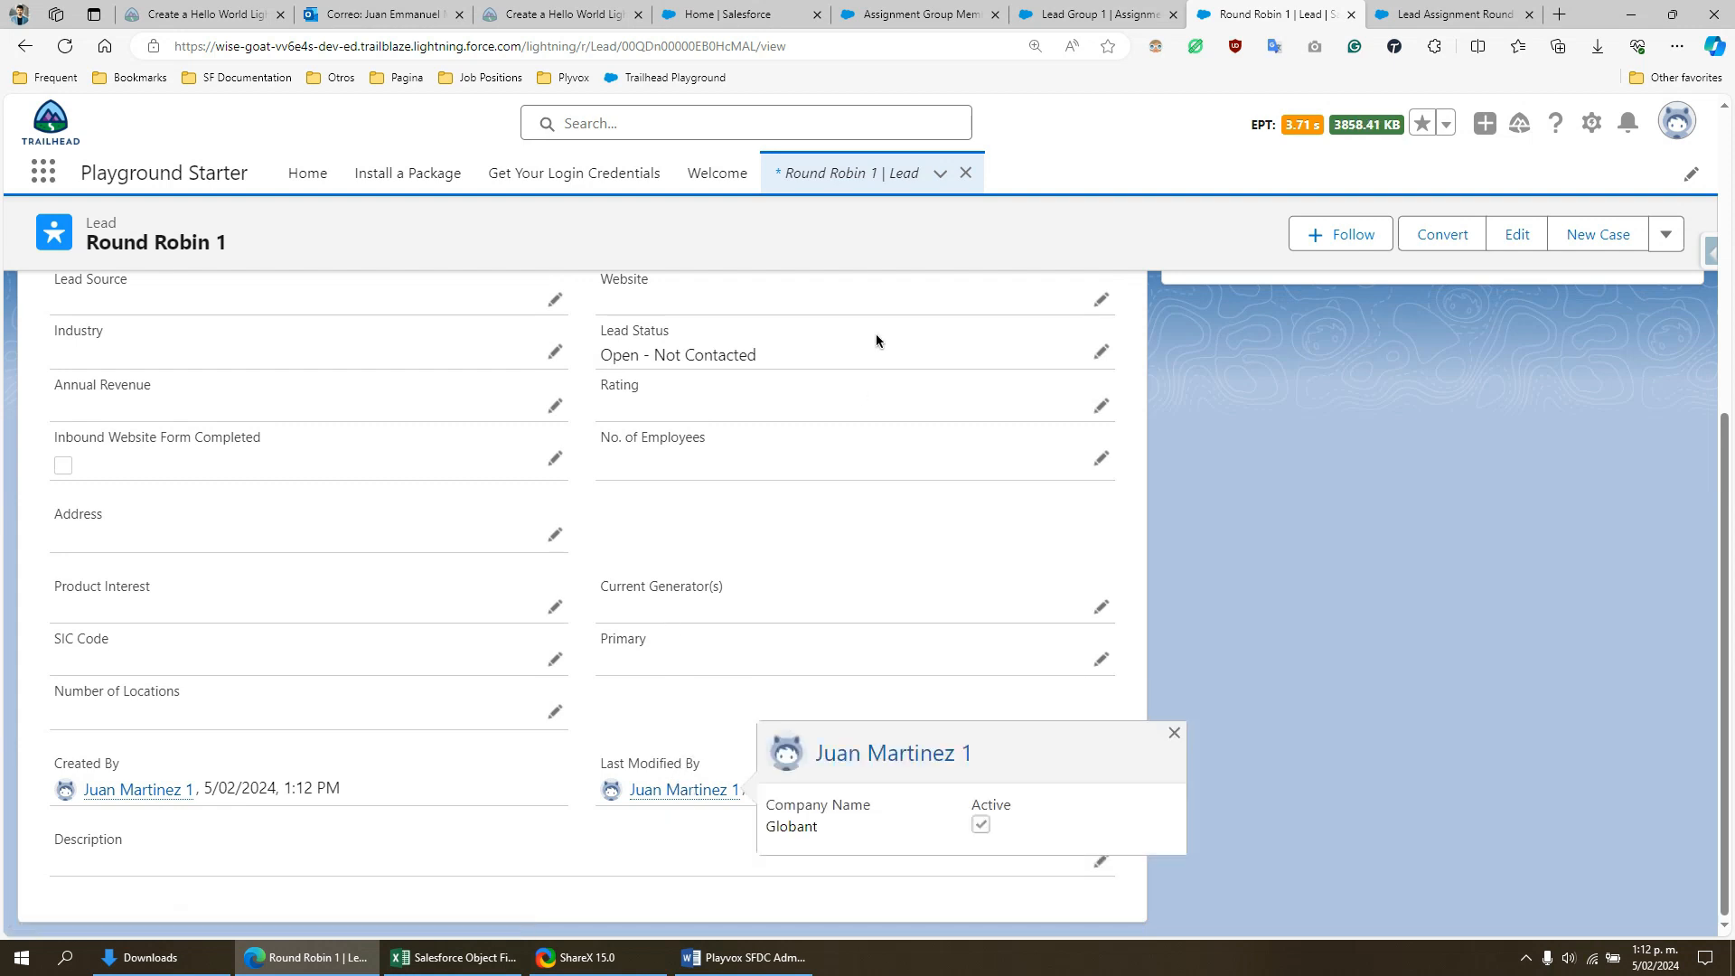
- Reload the Lead Group 1 record and examine member GM-0001's name, Last Assignment Date and Number of Records Assigned
{"action": "left_click", "coordinate": [1088, 11]}
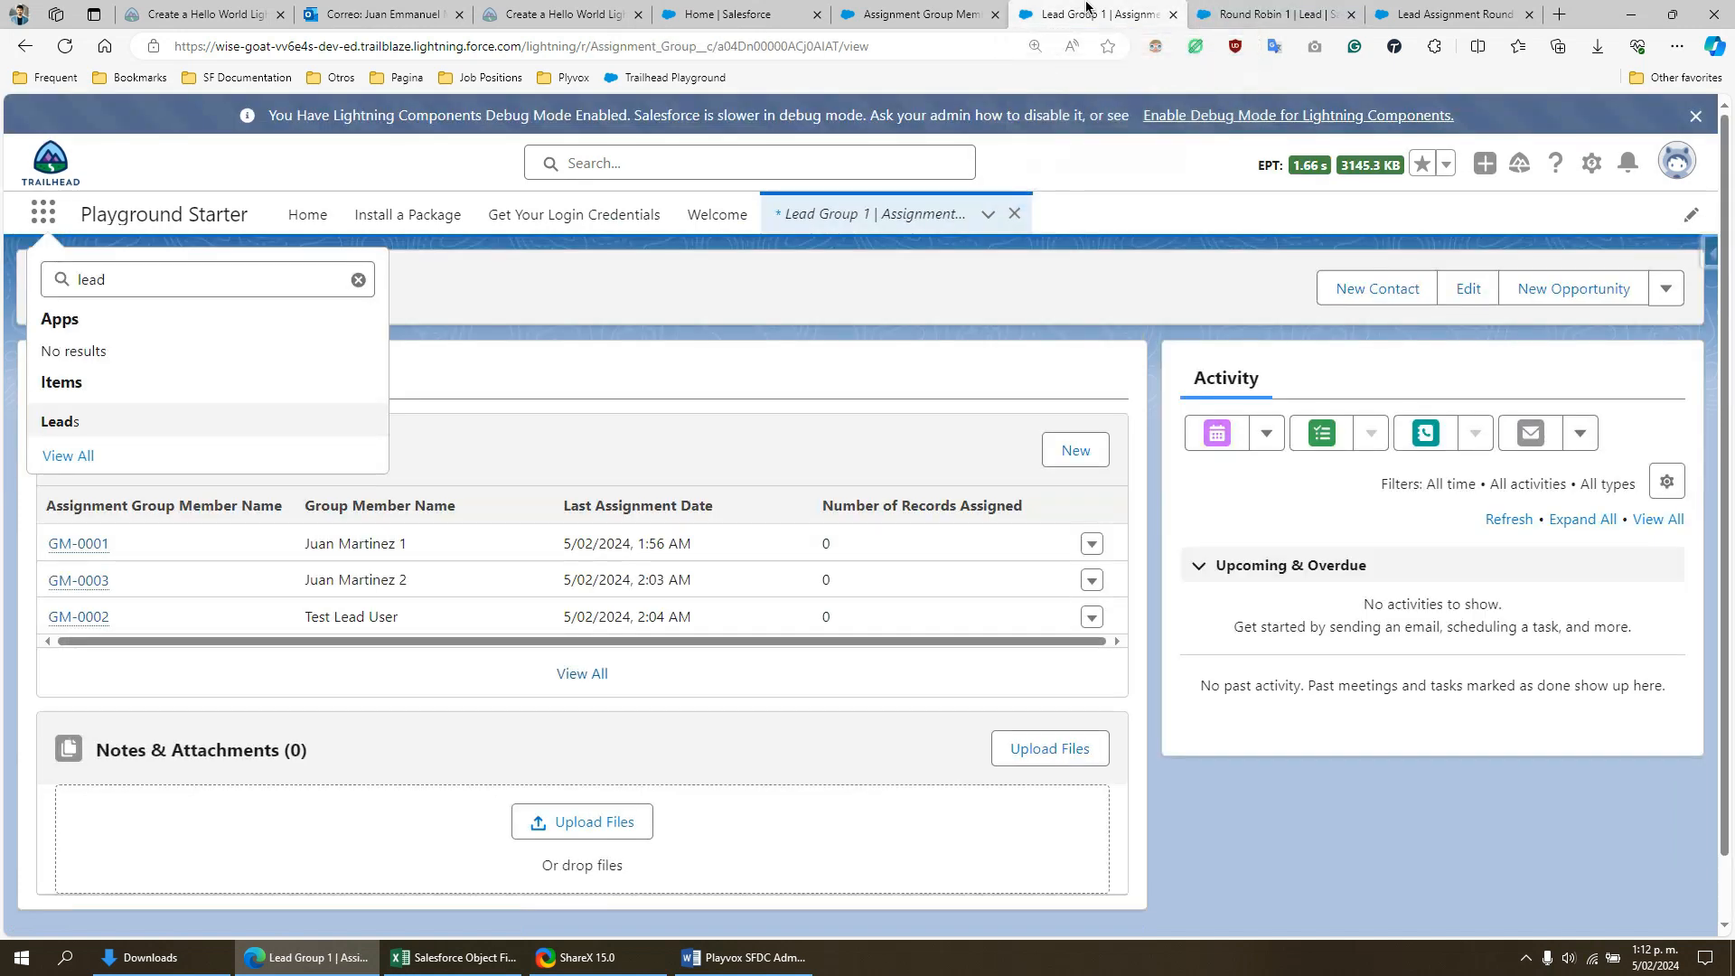
{"action": "left_click", "coordinate": [686, 335]}
{"action": "left_click", "coordinate": [58, 51]}
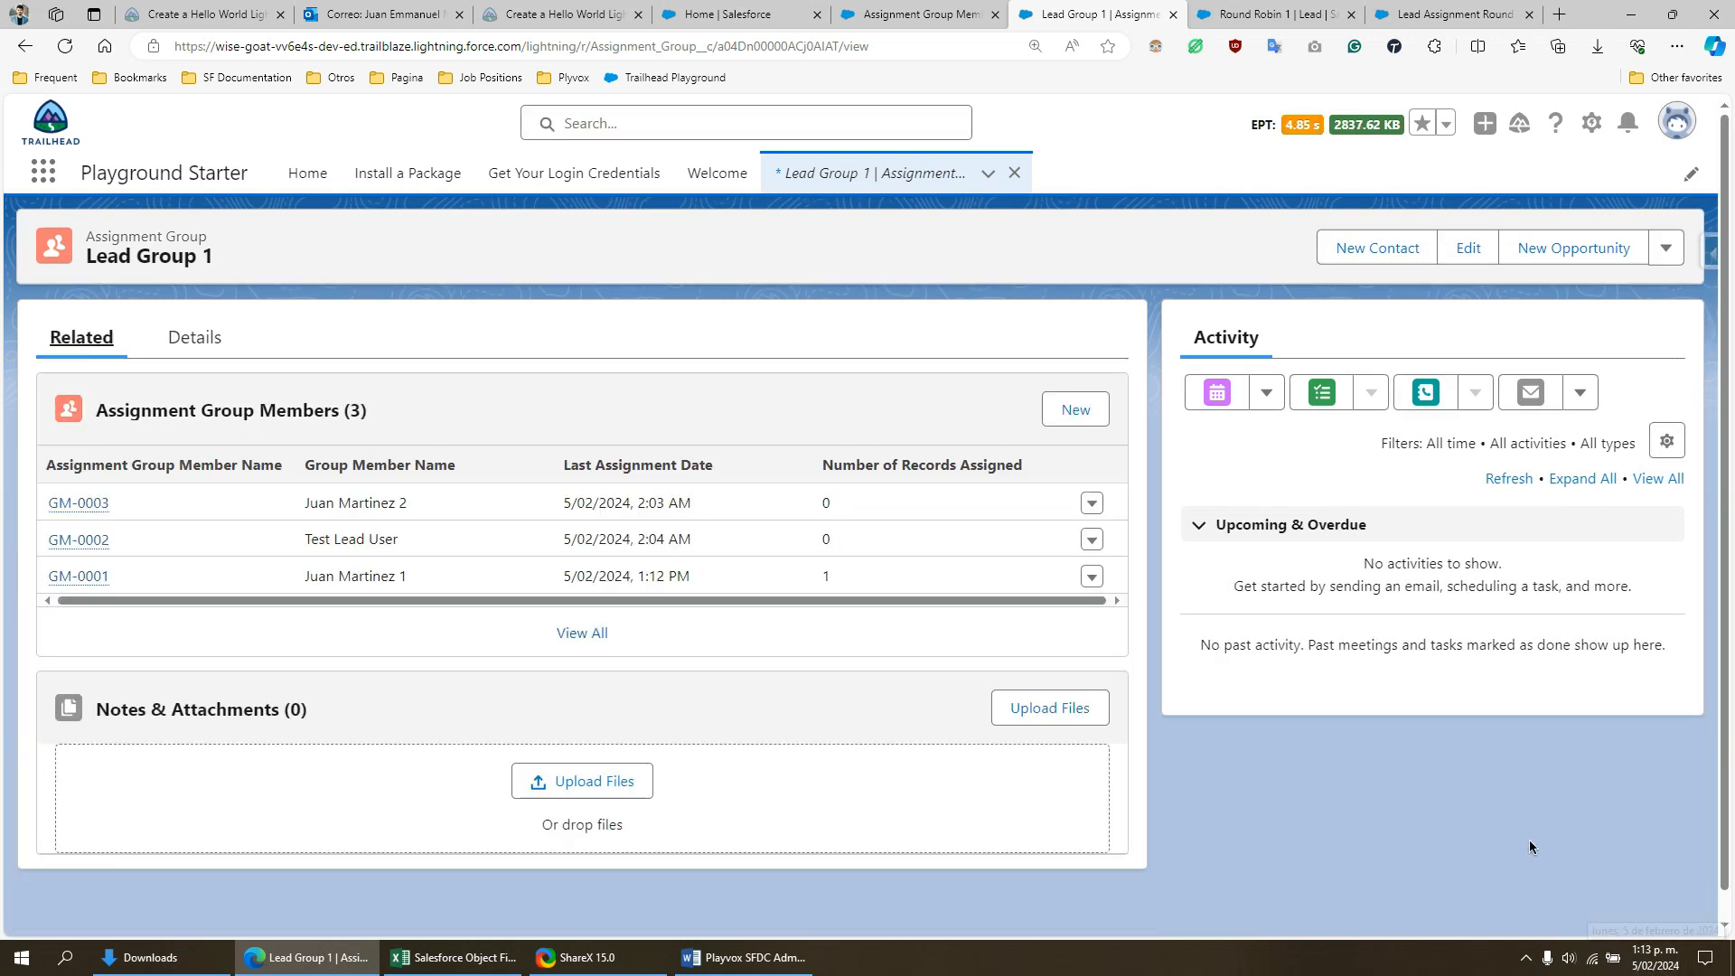
{"action": "mouse_move", "coordinate": [1641, 969]}
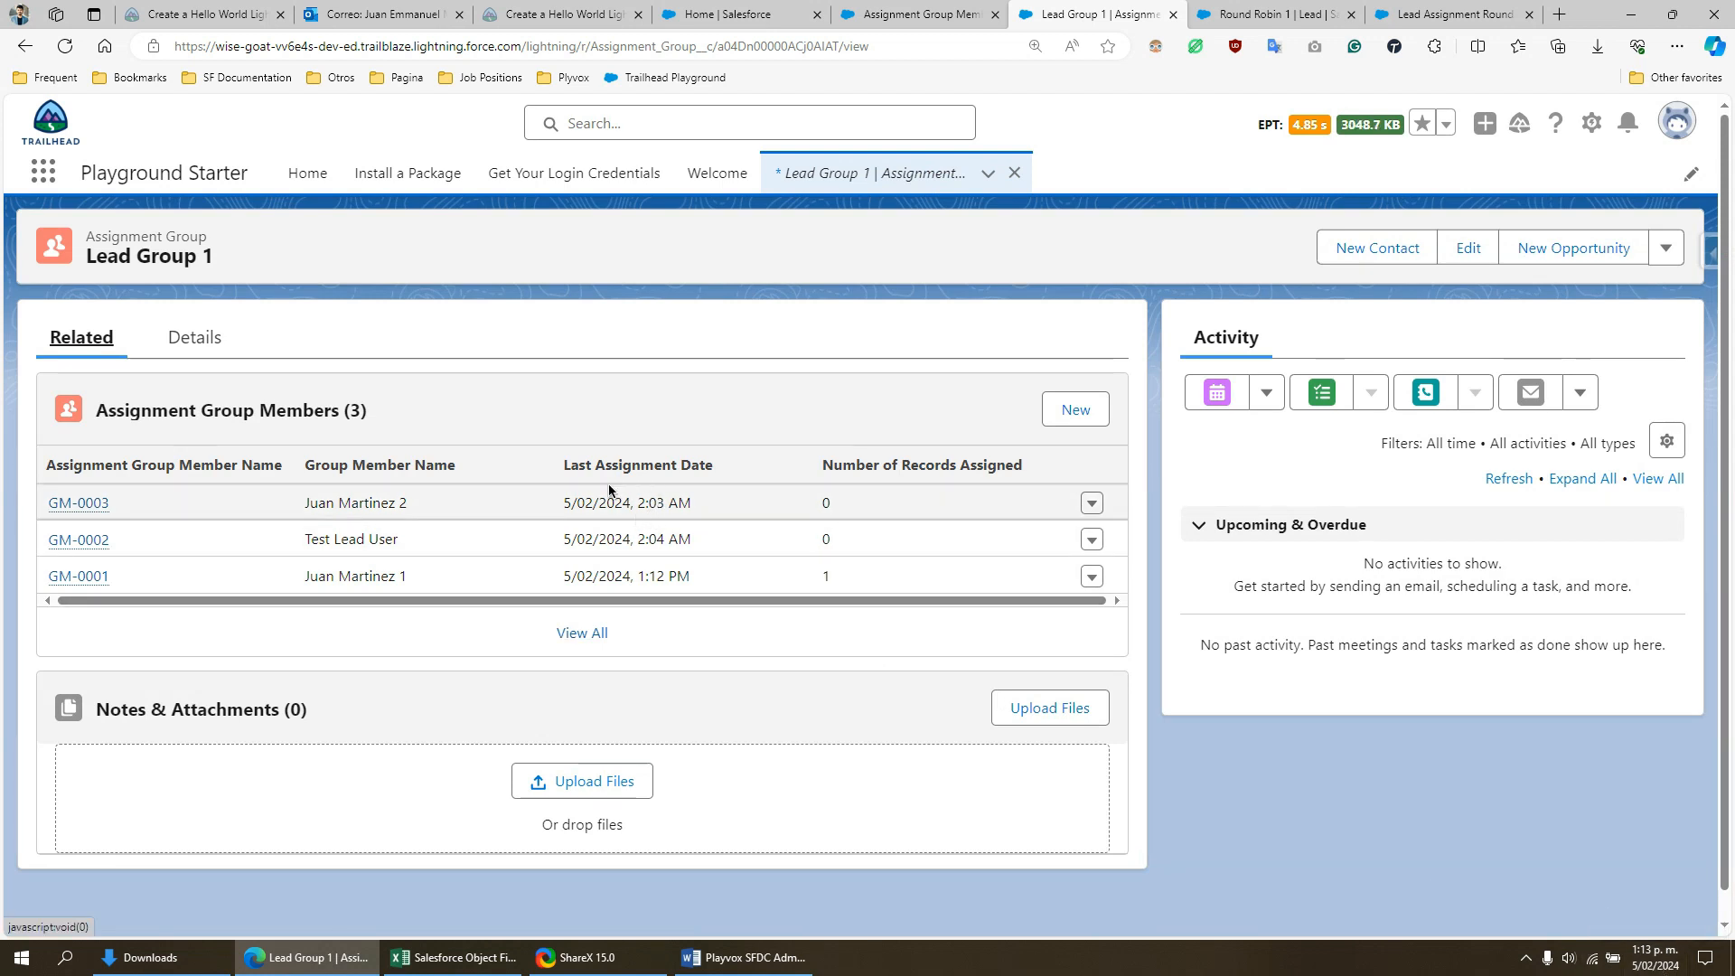
{"action": "left_click", "coordinate": [423, 582]}
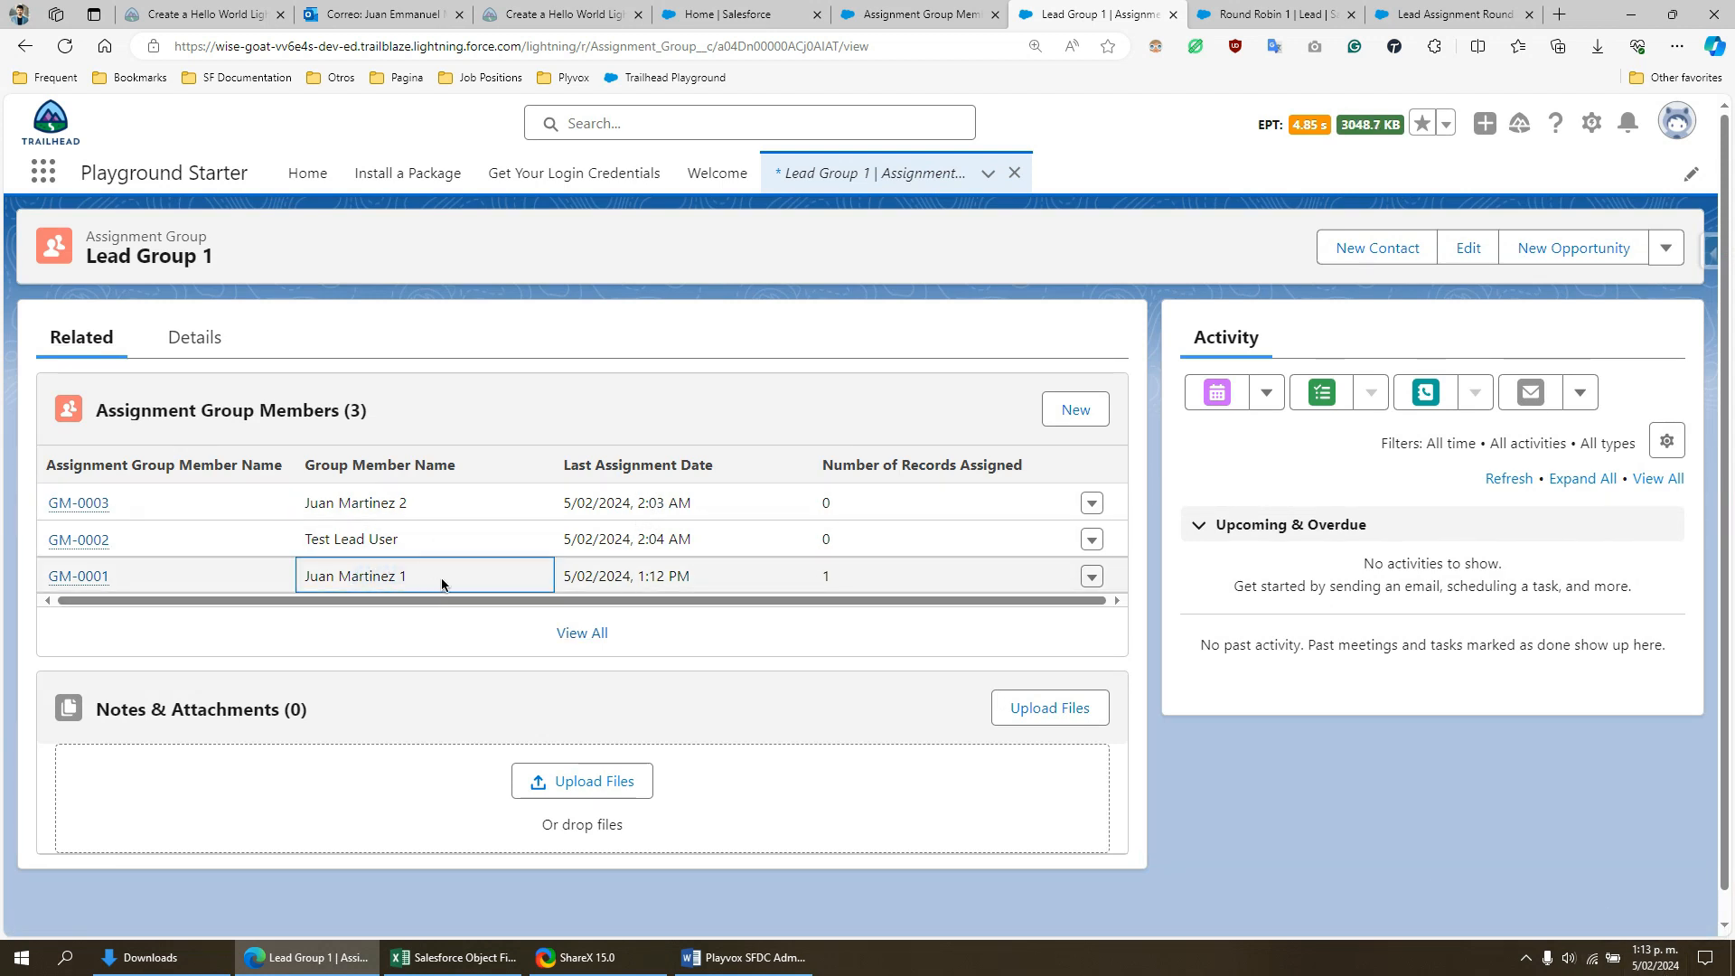
{"action": "left_click_drag", "start_coordinate": [353, 577], "coordinate": [408, 579]}
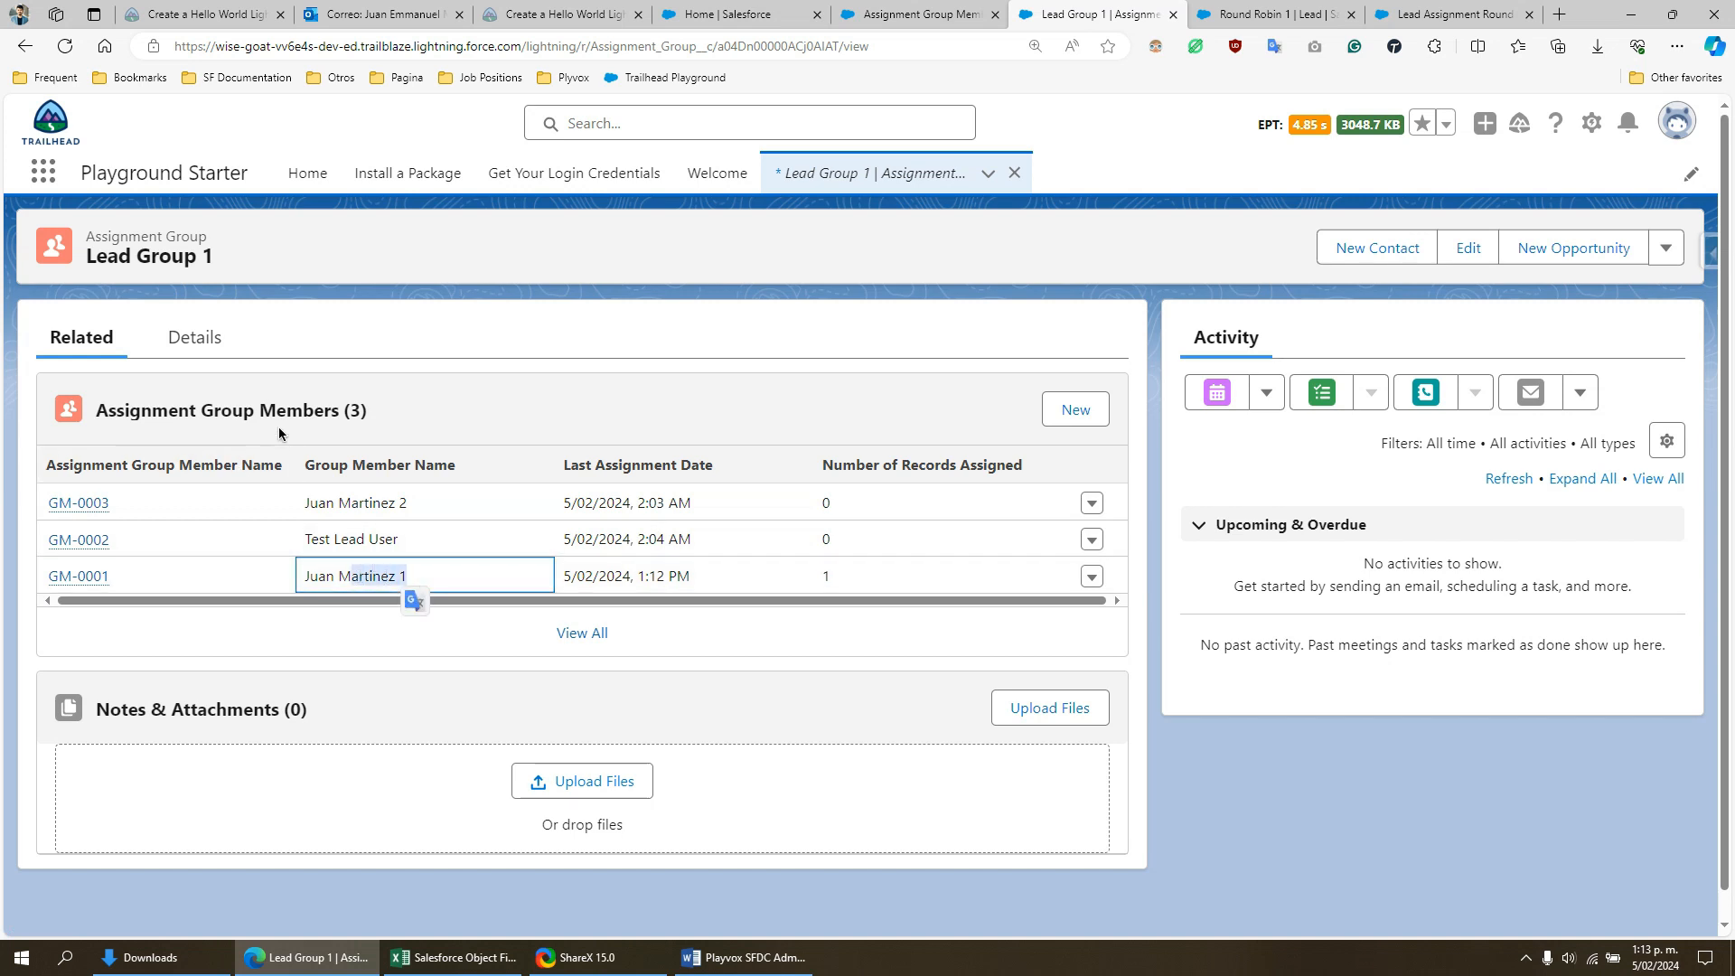
{"action": "double_click", "coordinate": [654, 576]}
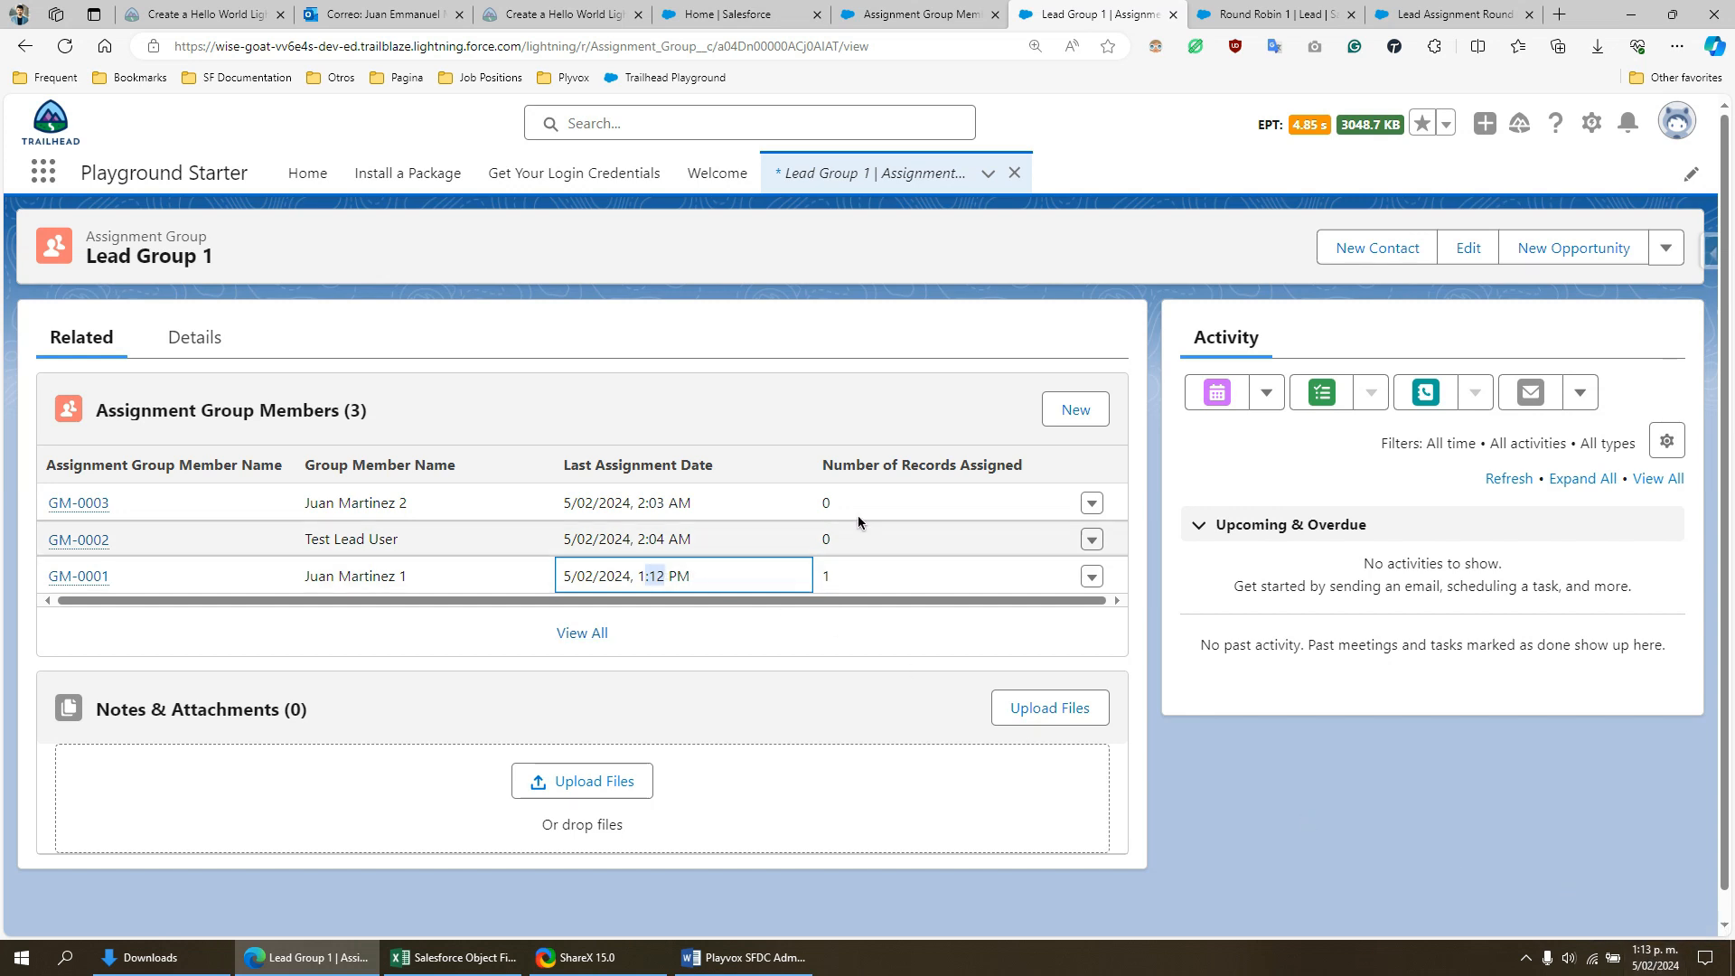
{"action": "left_click", "coordinate": [847, 575]}
{"action": "left_click_drag", "start_coordinate": [847, 575], "coordinate": [822, 576]}
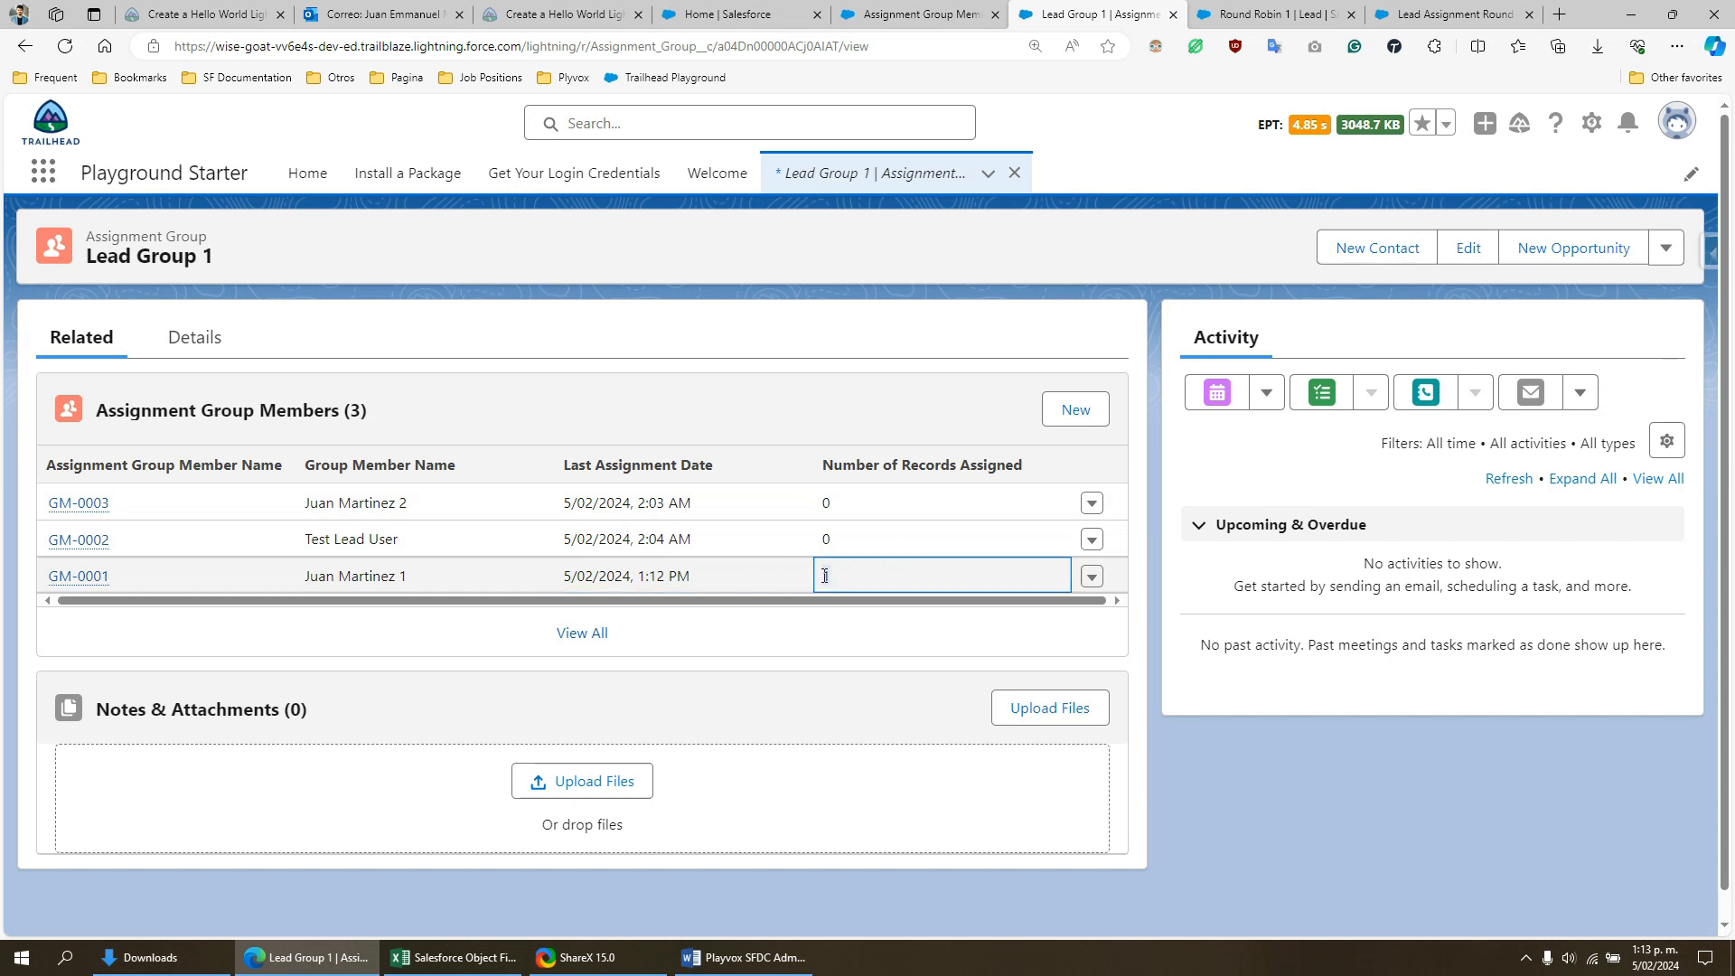
- Compare members GM-0001 and GM-0003 in Lead Group 1, highlighting their names and the Last Assignment Date heading
{"action": "left_click", "coordinate": [740, 413]}
{"action": "left_click_drag", "start_coordinate": [407, 577], "coordinate": [357, 576]}
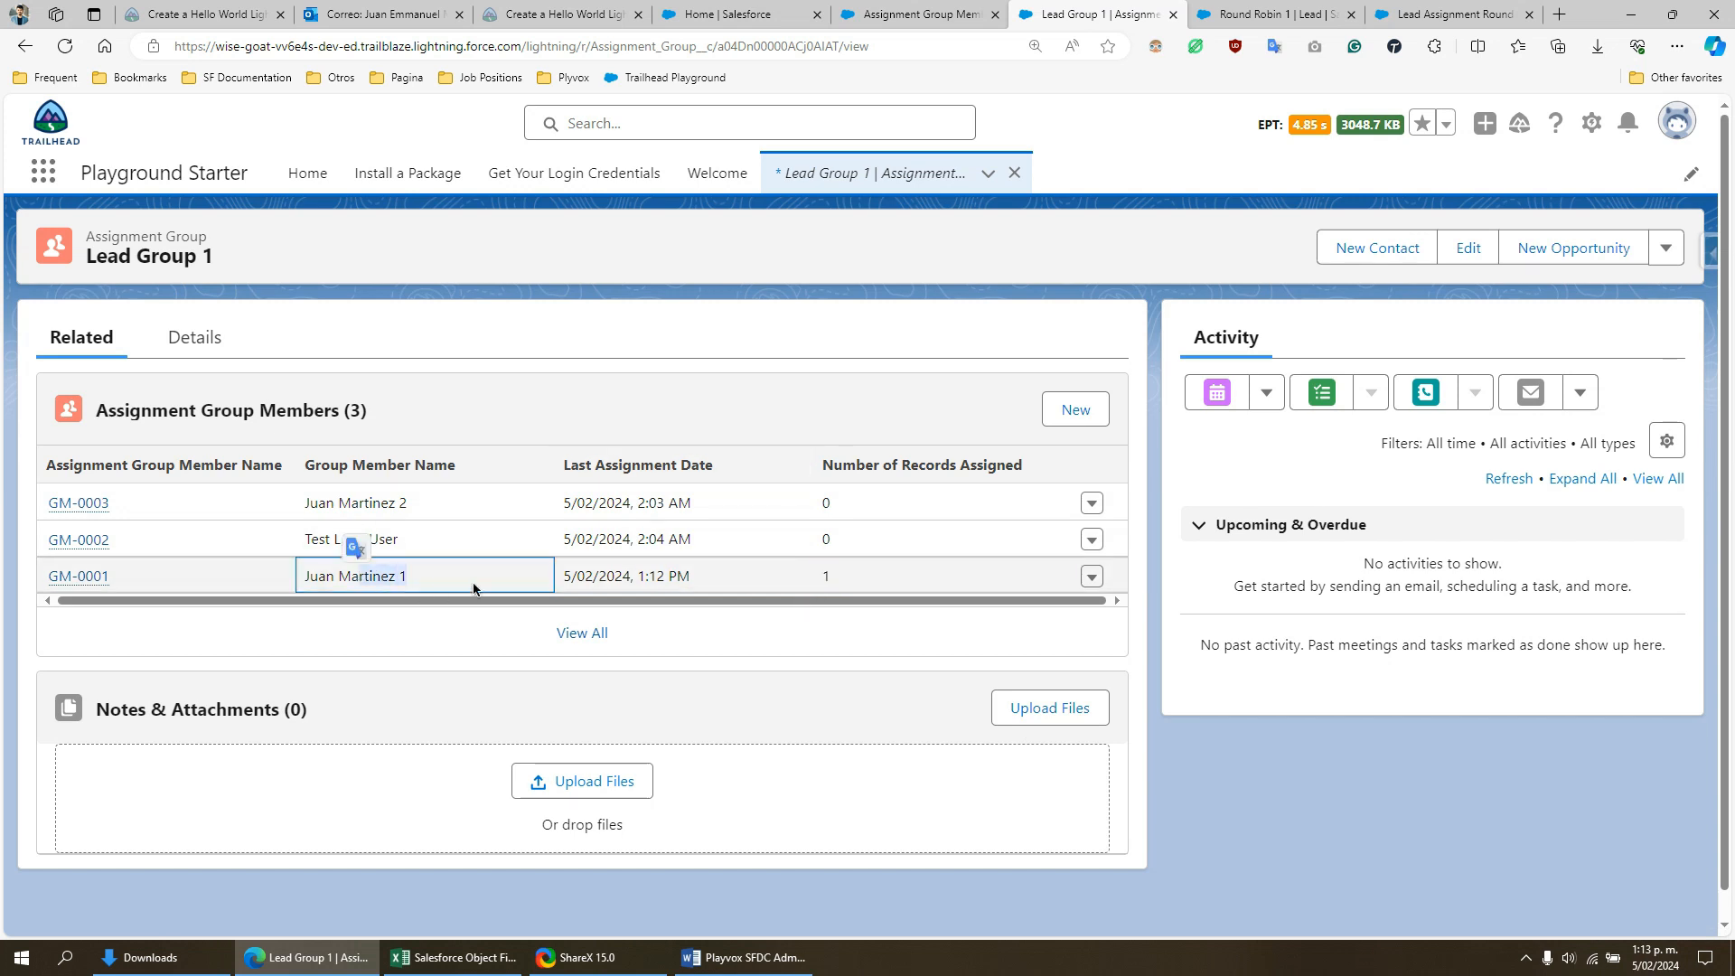
{"action": "left_click", "coordinate": [721, 408]}
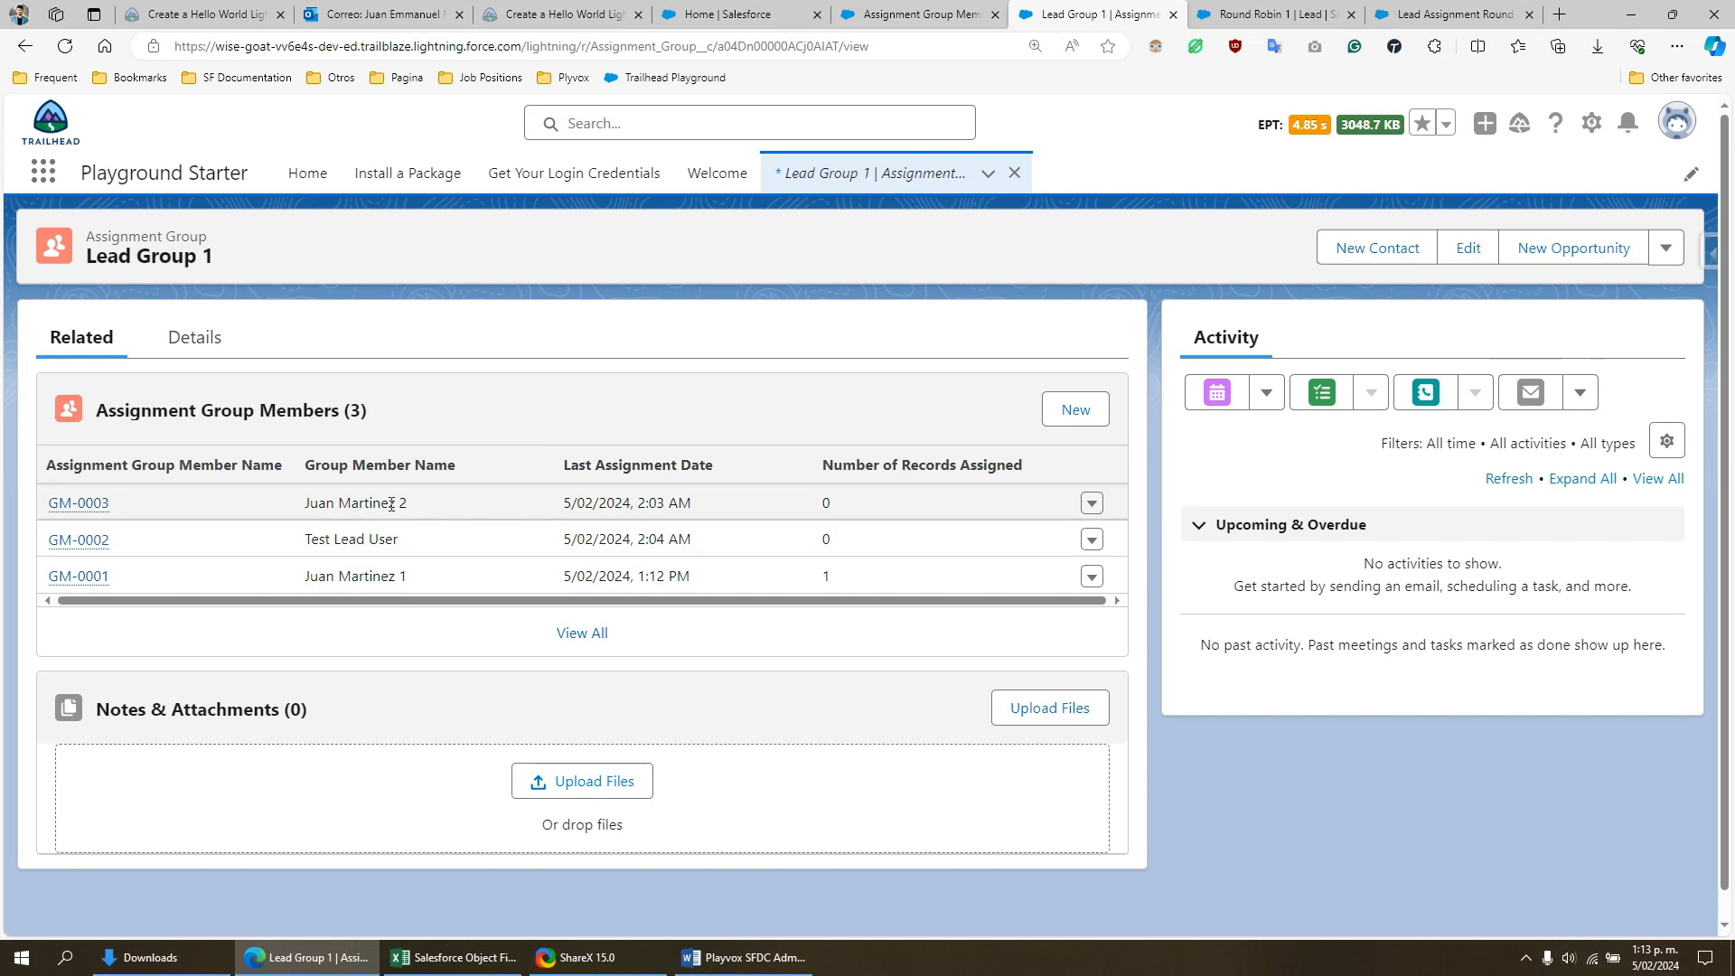
{"action": "left_click_drag", "start_coordinate": [355, 503], "coordinate": [413, 508]}
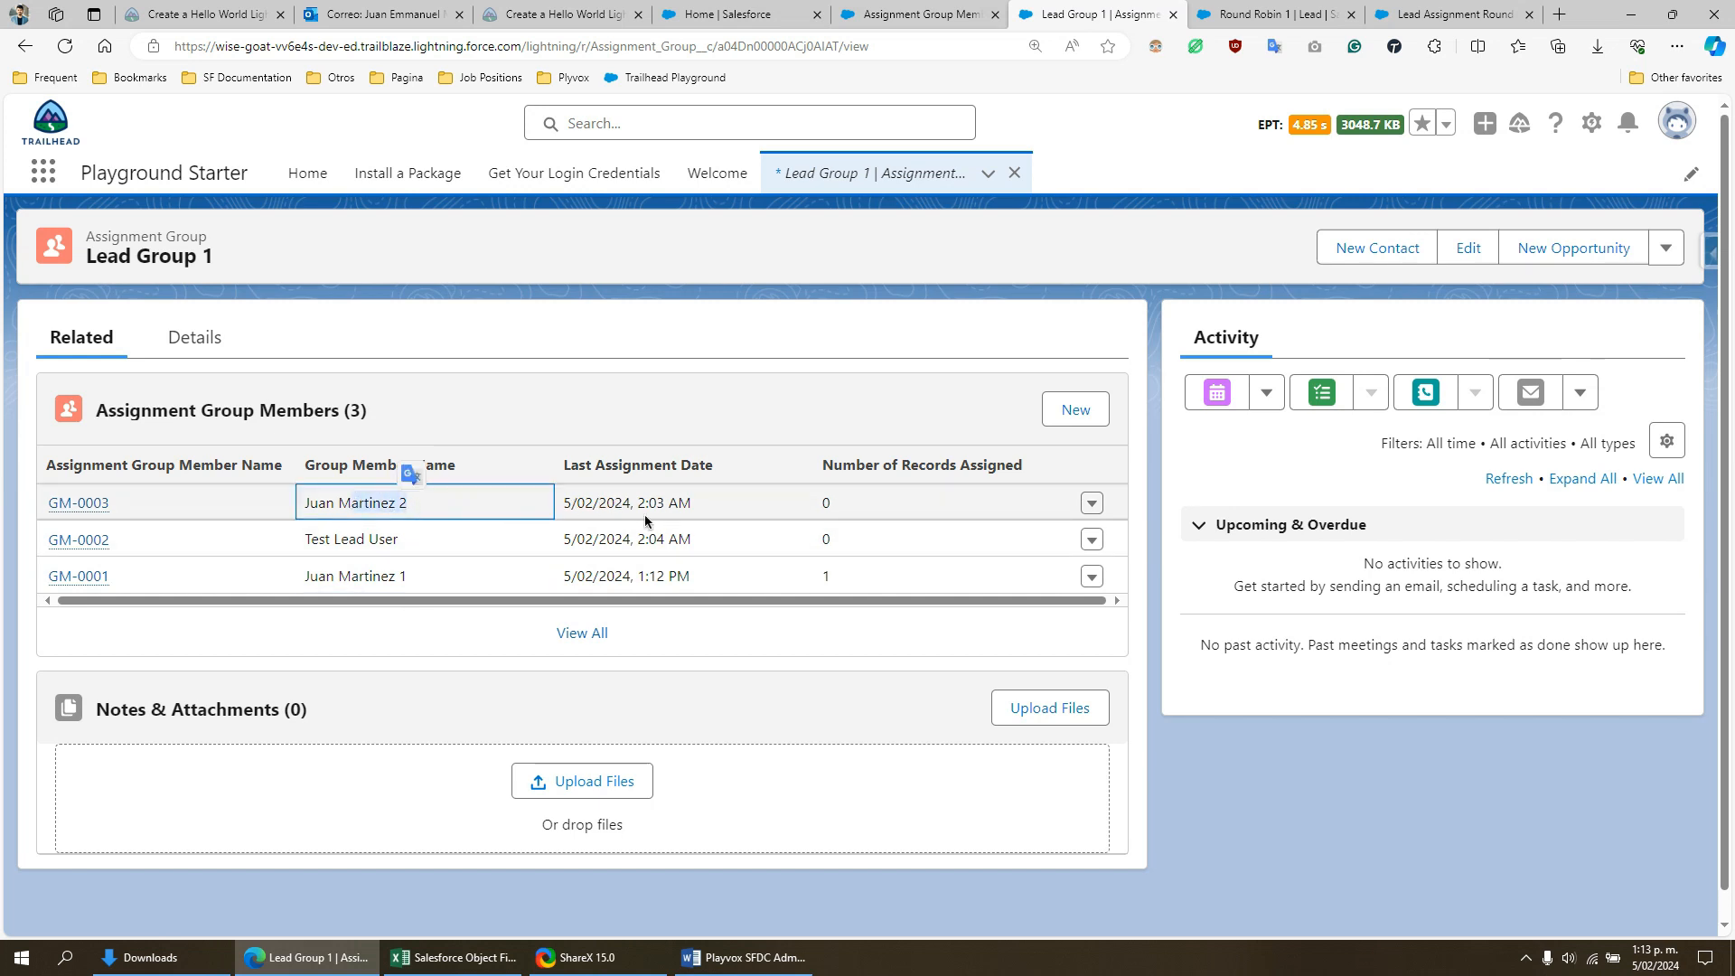
{"action": "left_click_drag", "start_coordinate": [567, 509], "coordinate": [563, 465]}
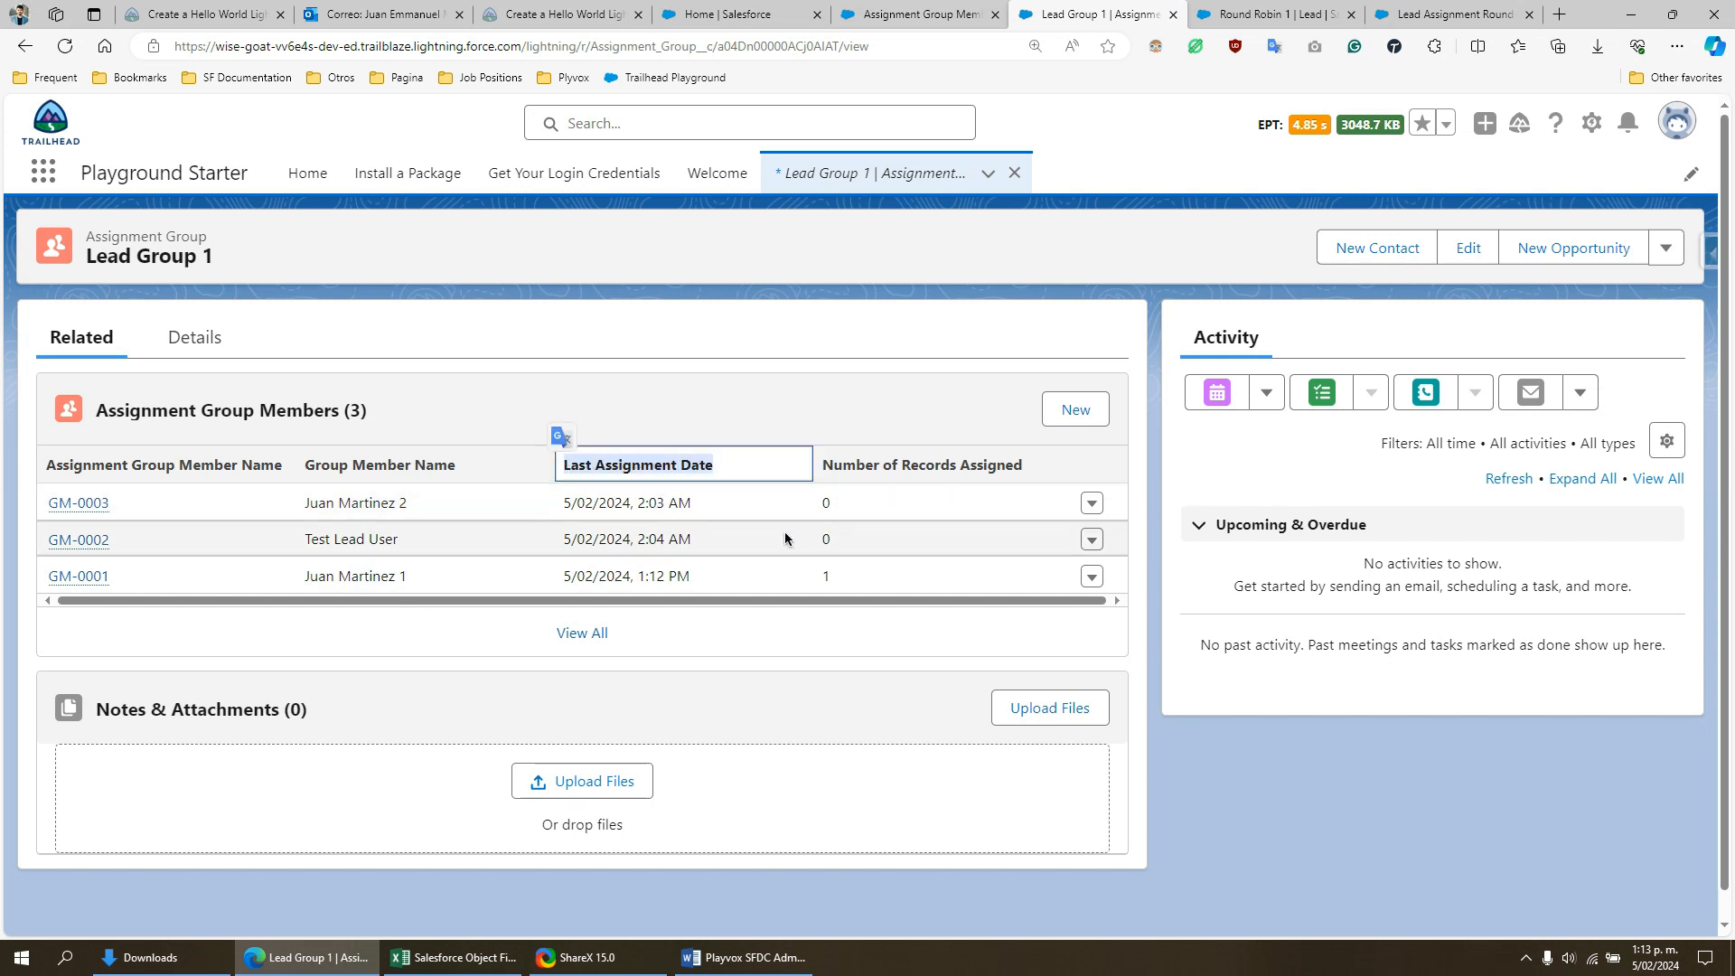
- Return to the Round Robin 1 lead and open the Leads list using the search term "lead"
{"action": "left_click", "coordinate": [1320, 9]}
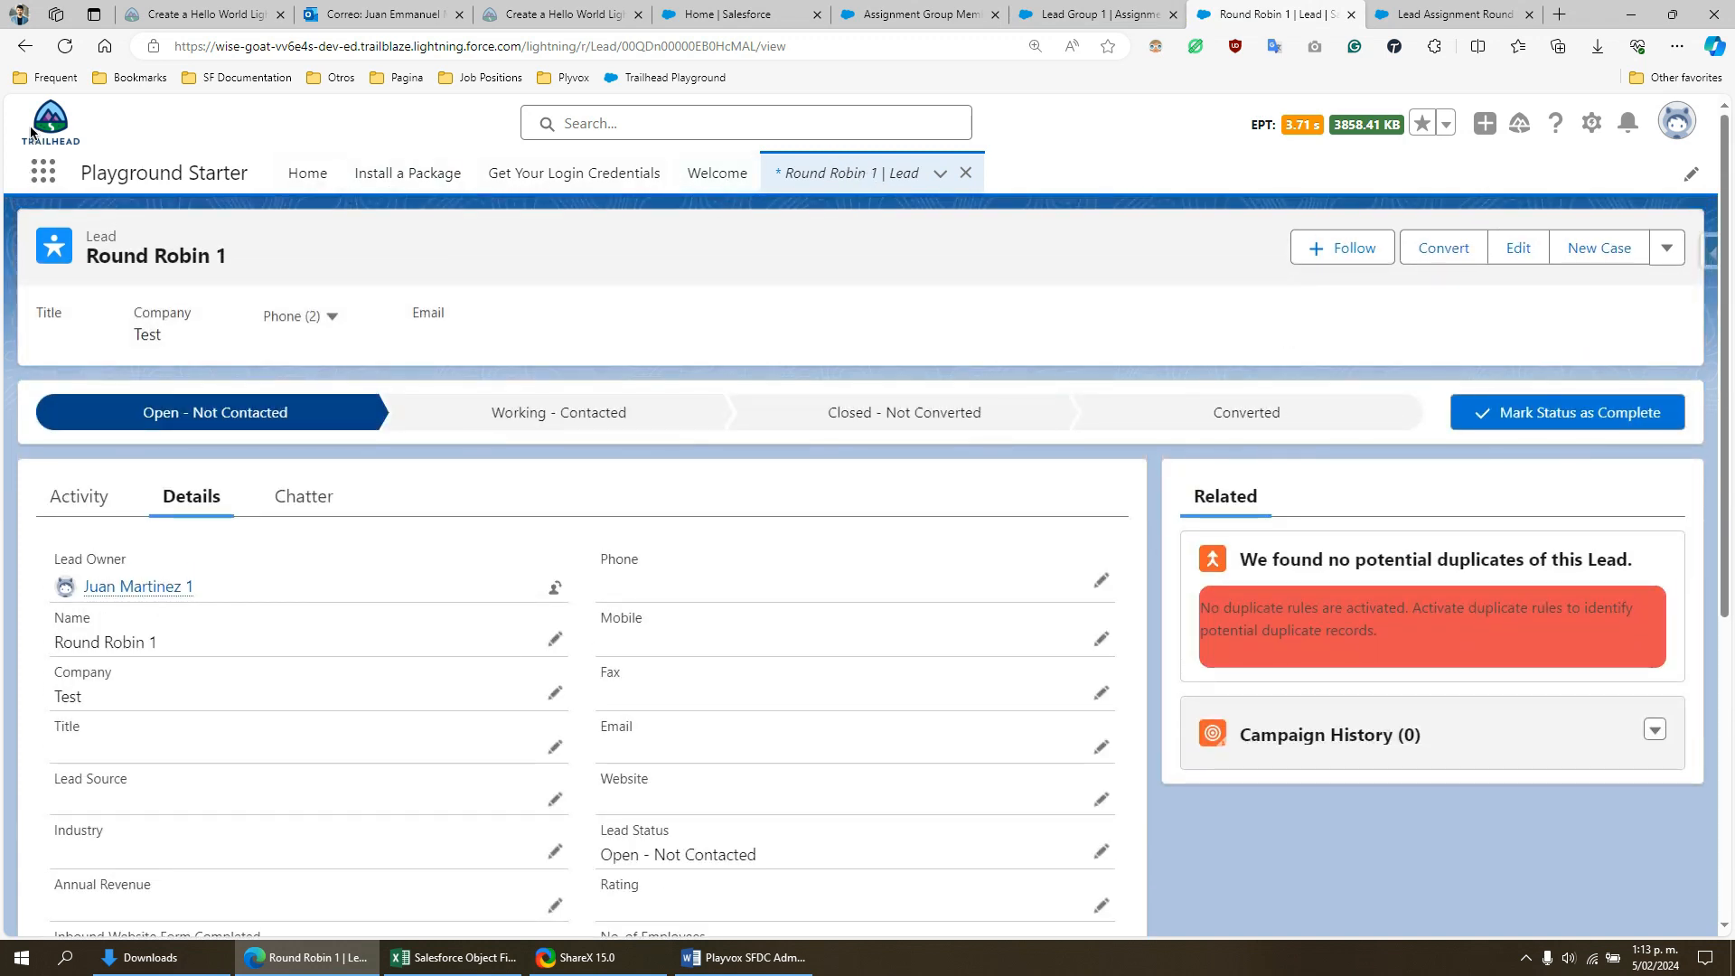
{"action": "left_click", "coordinate": [43, 171]}
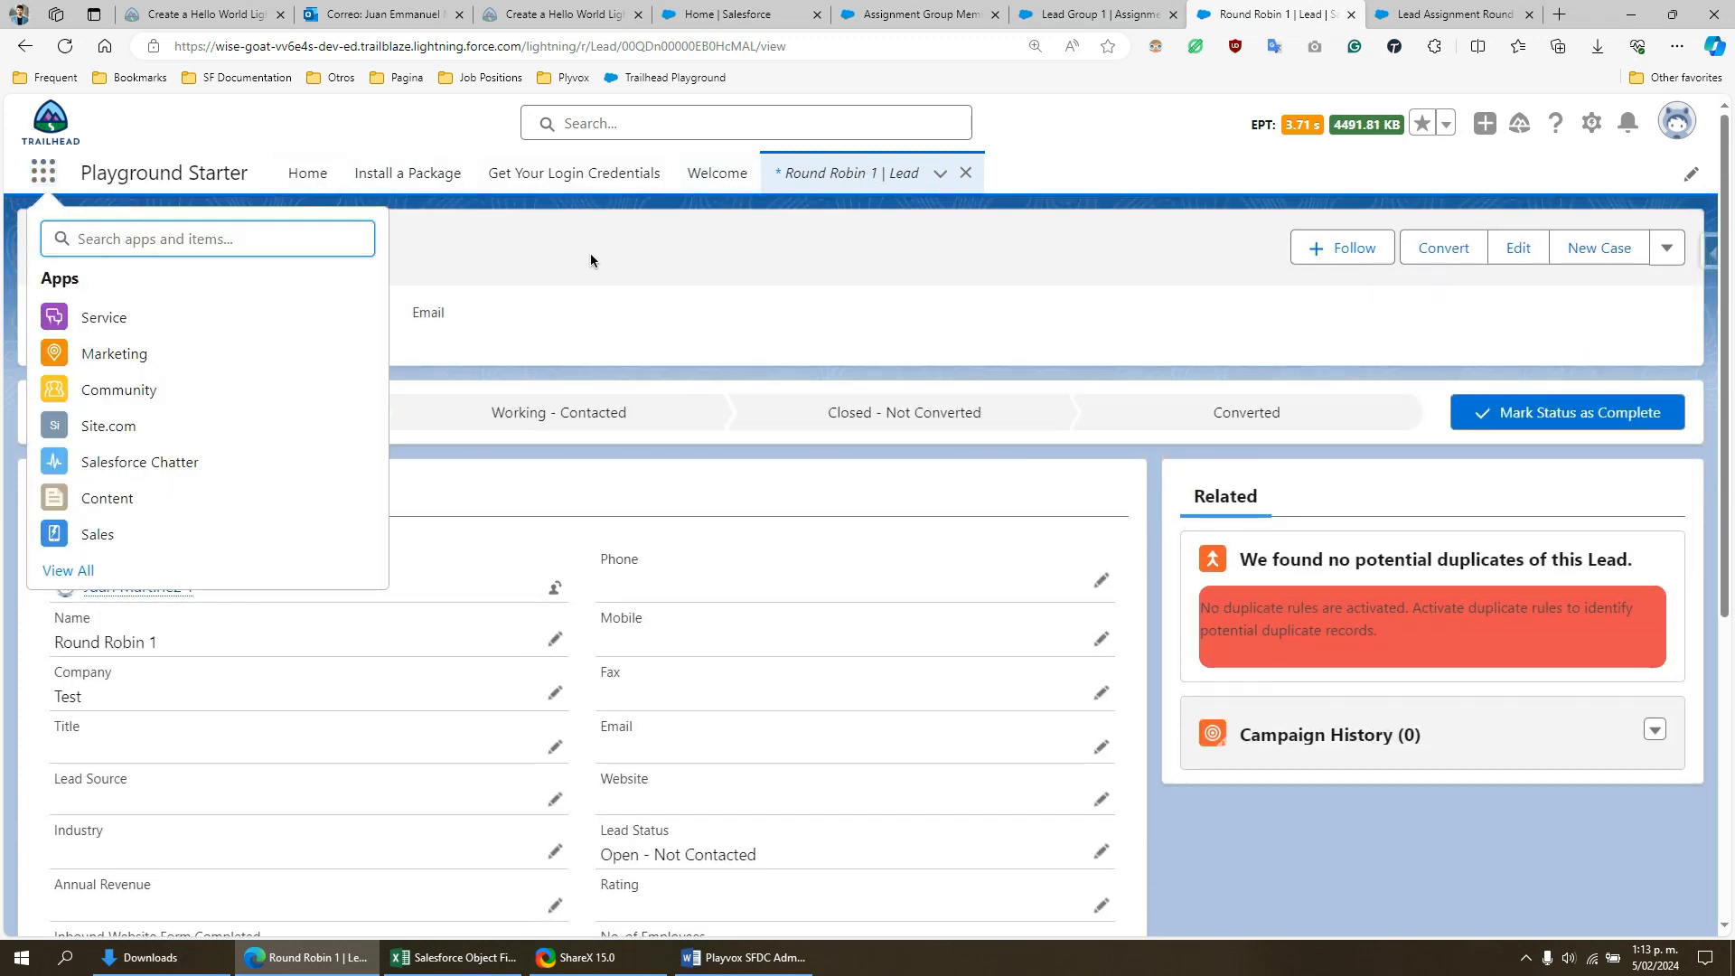
{"action": "type", "text": "lead"}
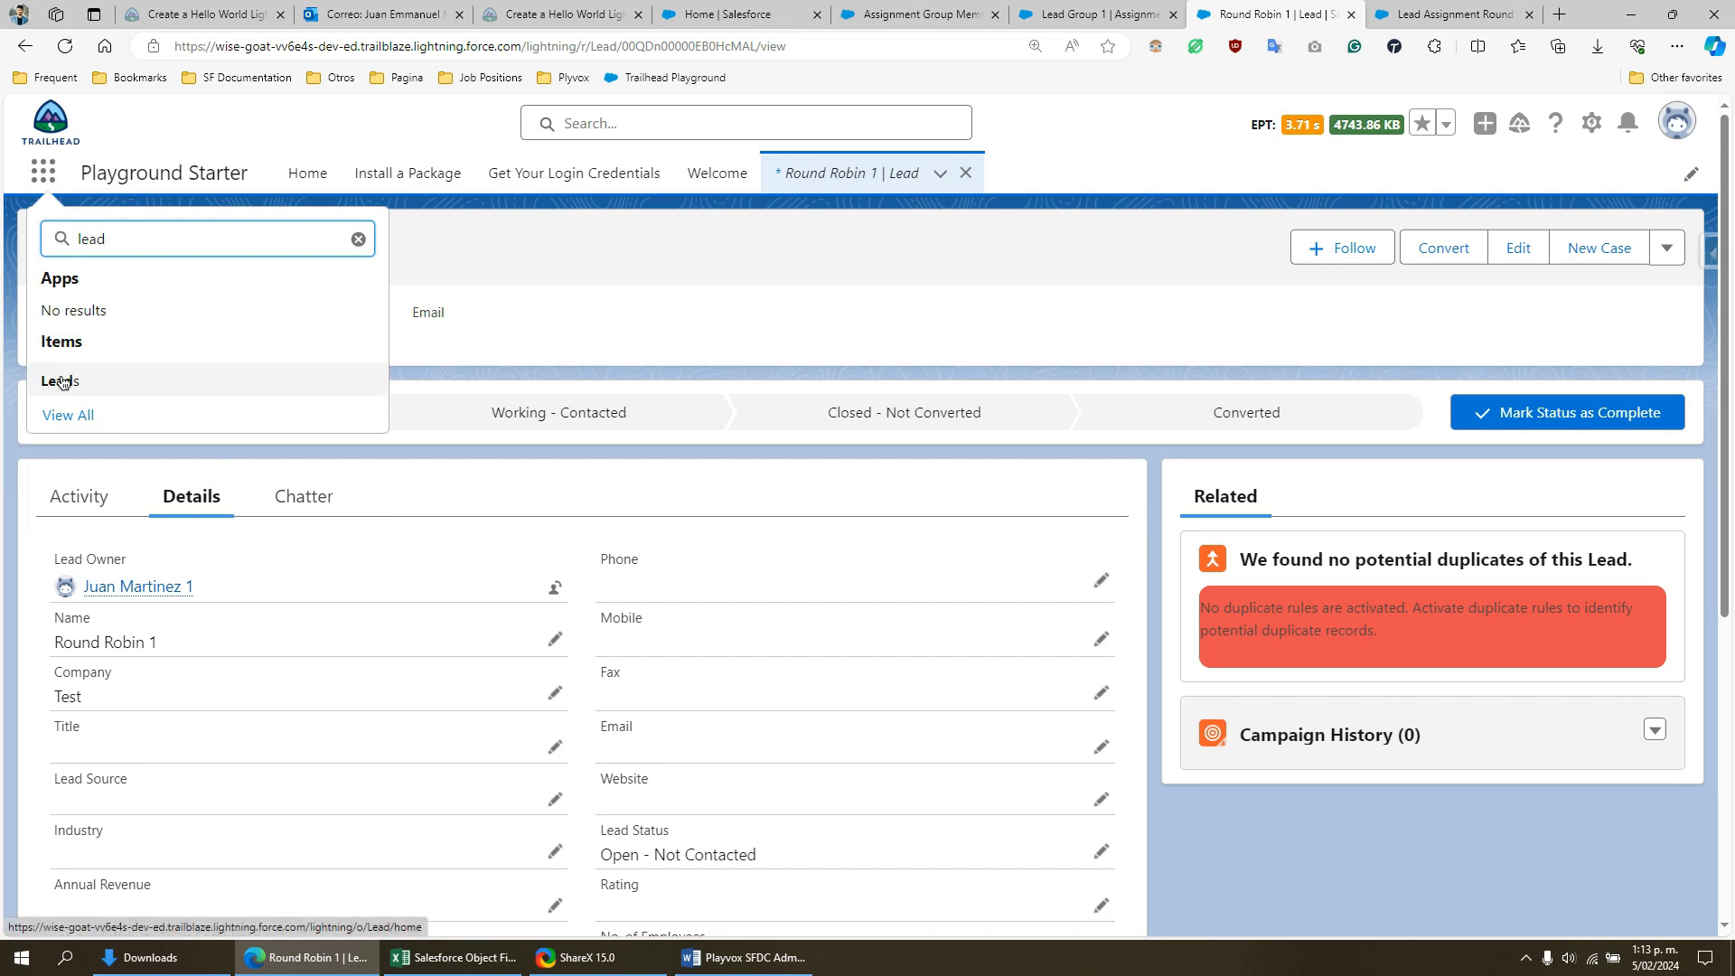
{"action": "left_click", "coordinate": [61, 382]}
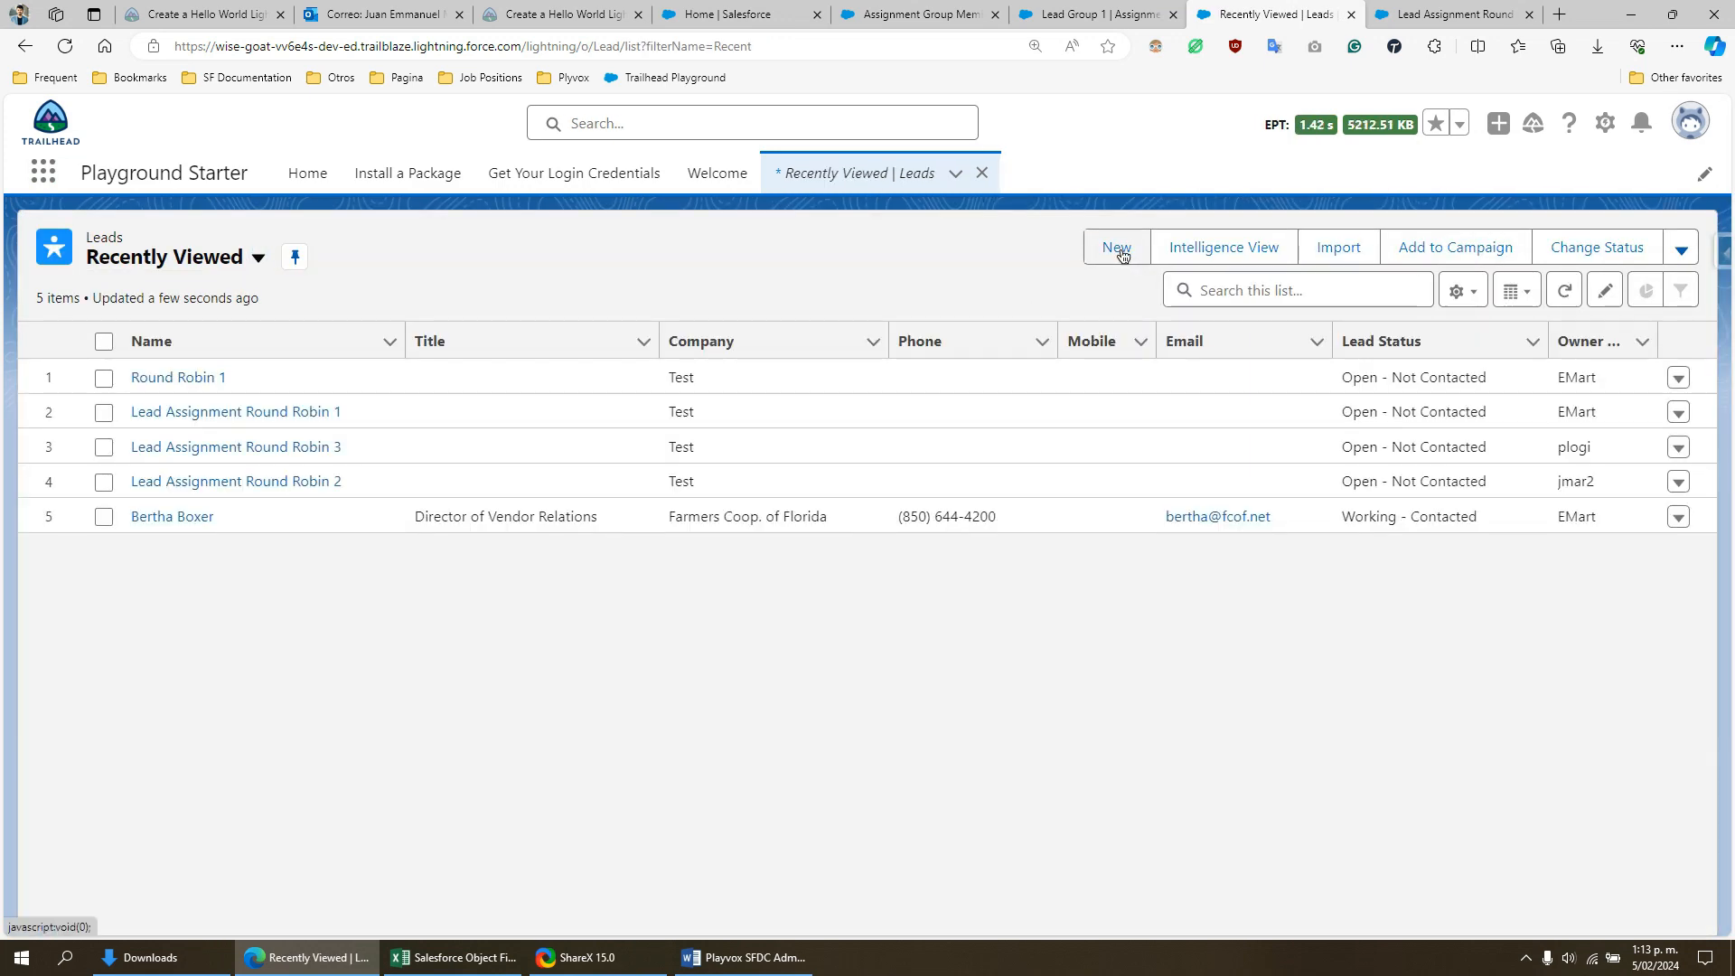
- Create and save a new lead with last name "Round Robin 2" and company "Test"
{"action": "left_click", "coordinate": [1122, 256]}
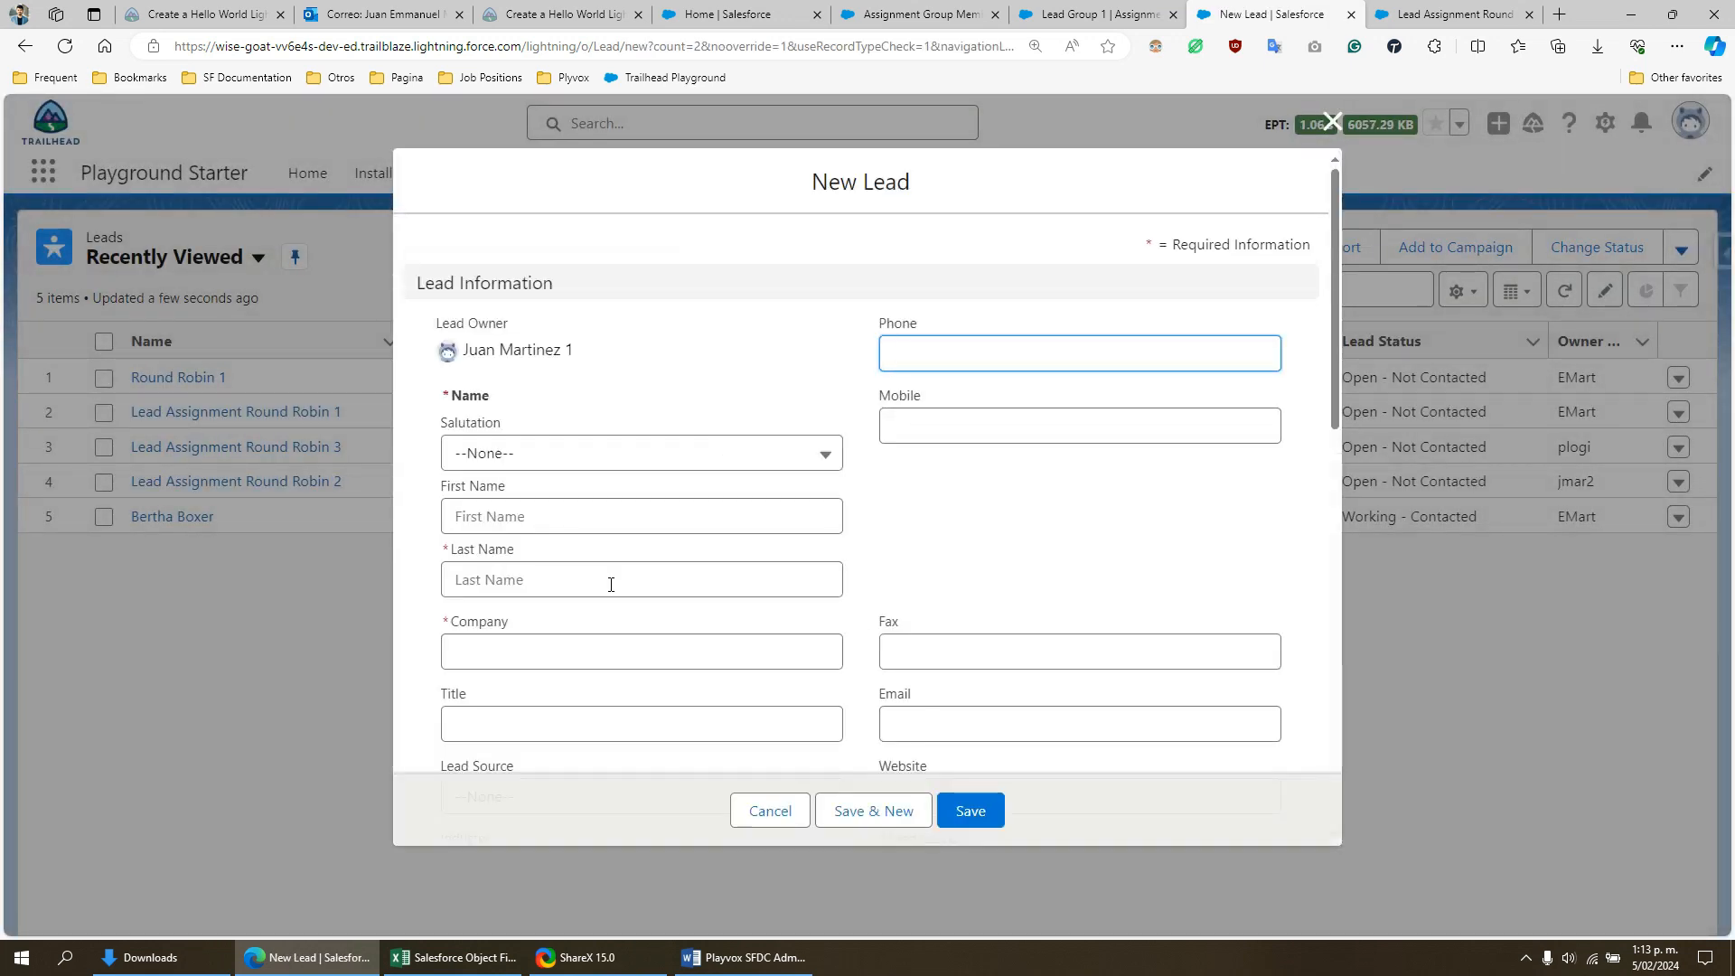
{"action": "left_click", "coordinate": [612, 584]}
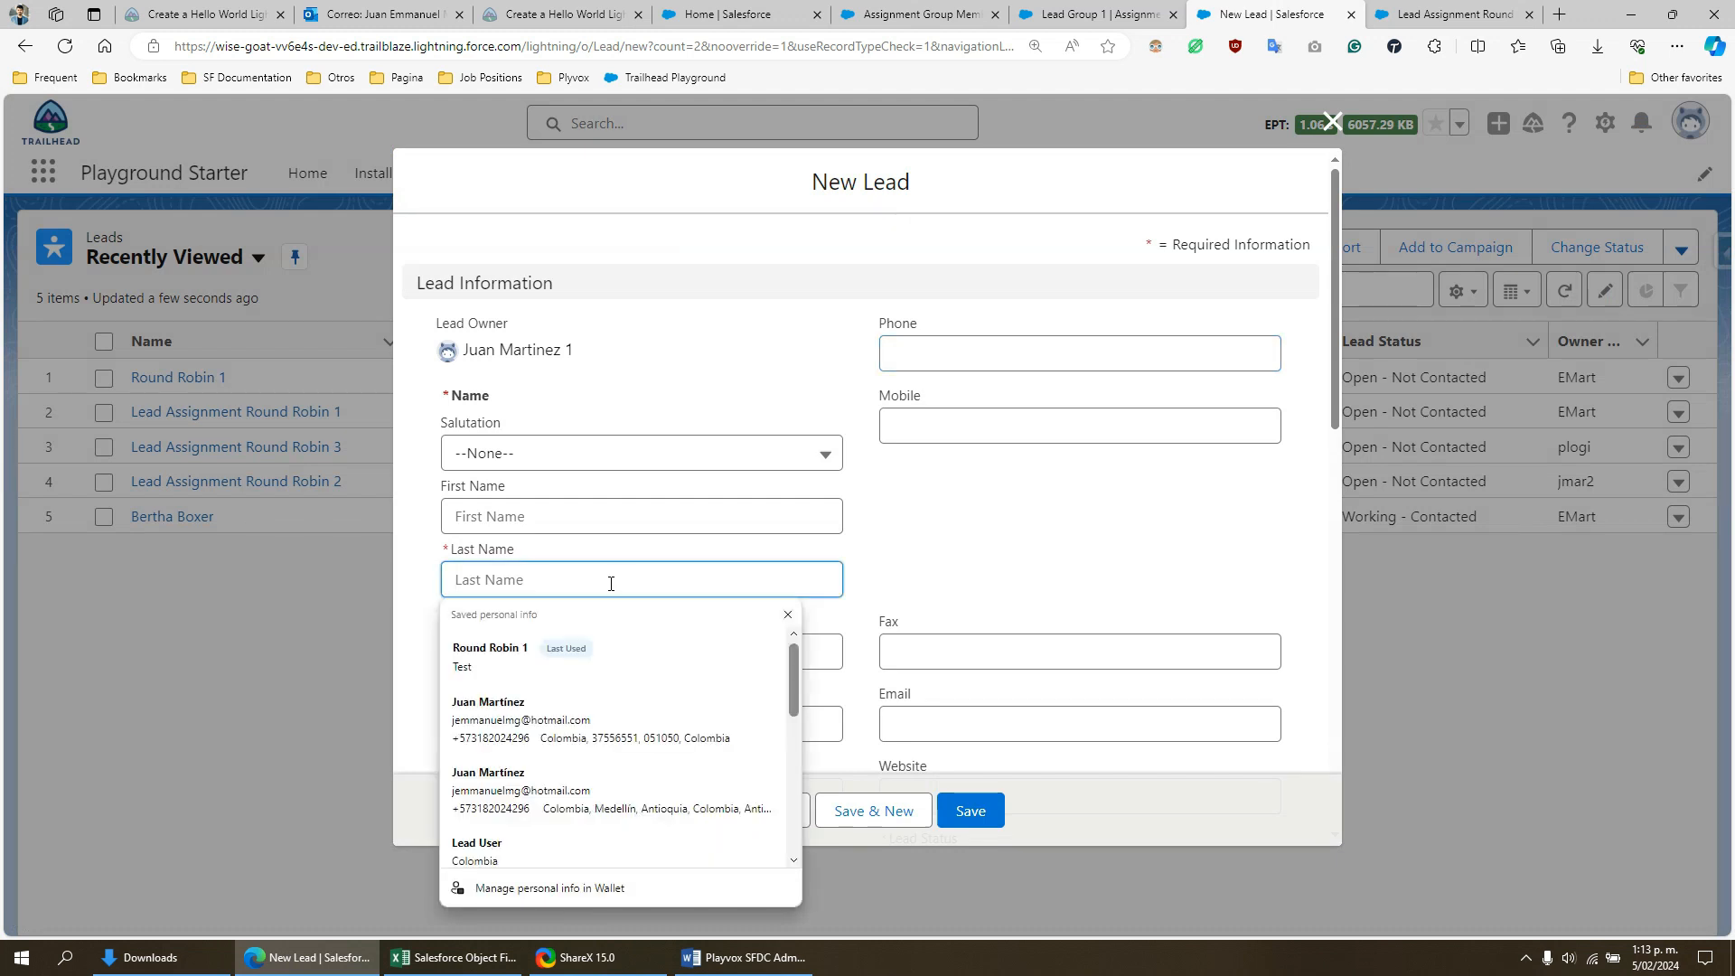
{"action": "left_click", "coordinate": [583, 657]}
{"action": "key", "text": "BackSpace"}
{"action": "type", "text": "2"}
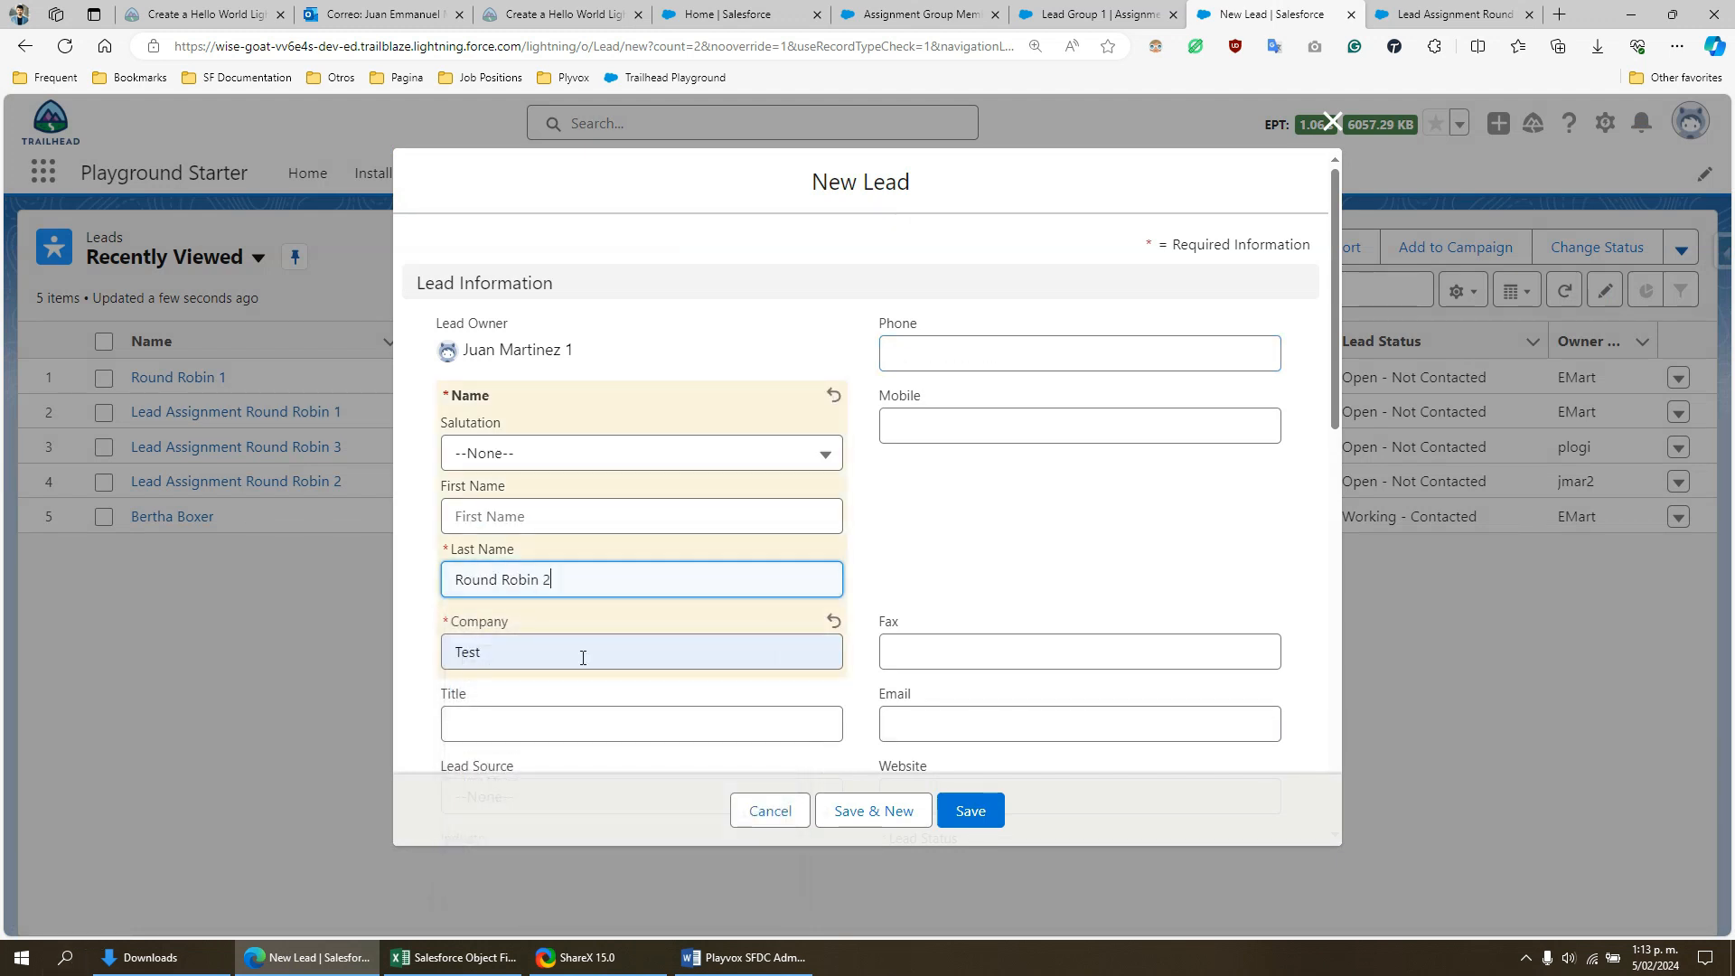
{"action": "scroll", "coordinate": [943, 506], "scroll_direction": "down", "scroll_amount": 5}
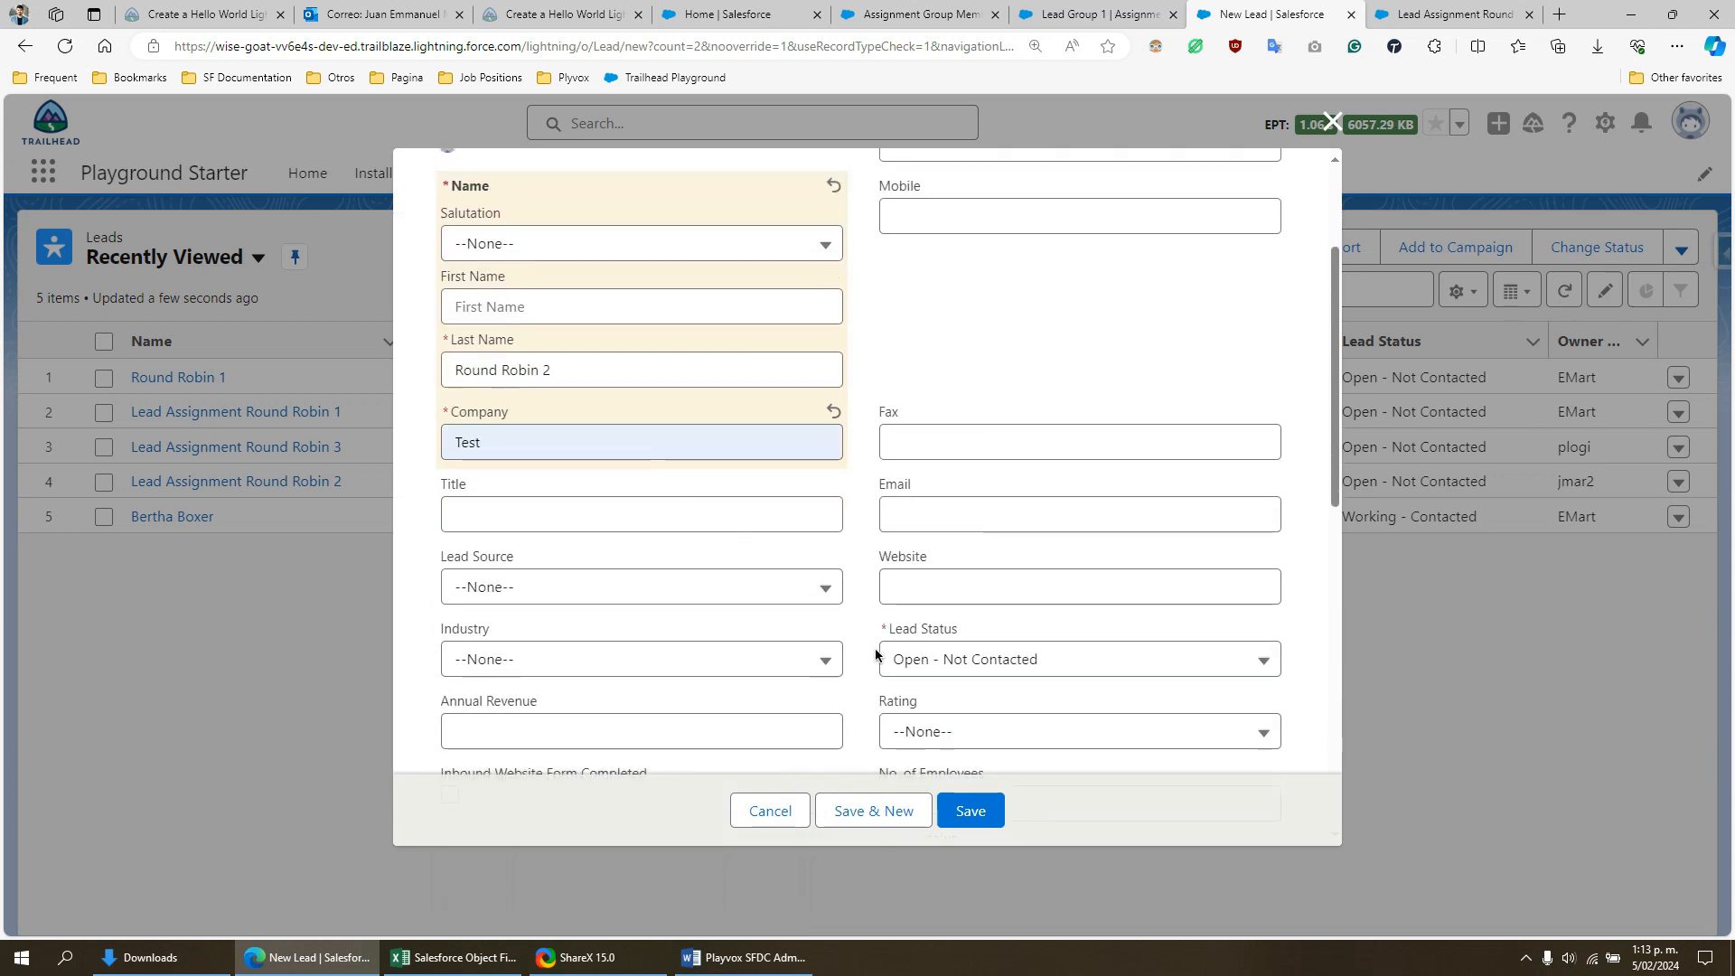
{"action": "left_click", "coordinate": [972, 810]}
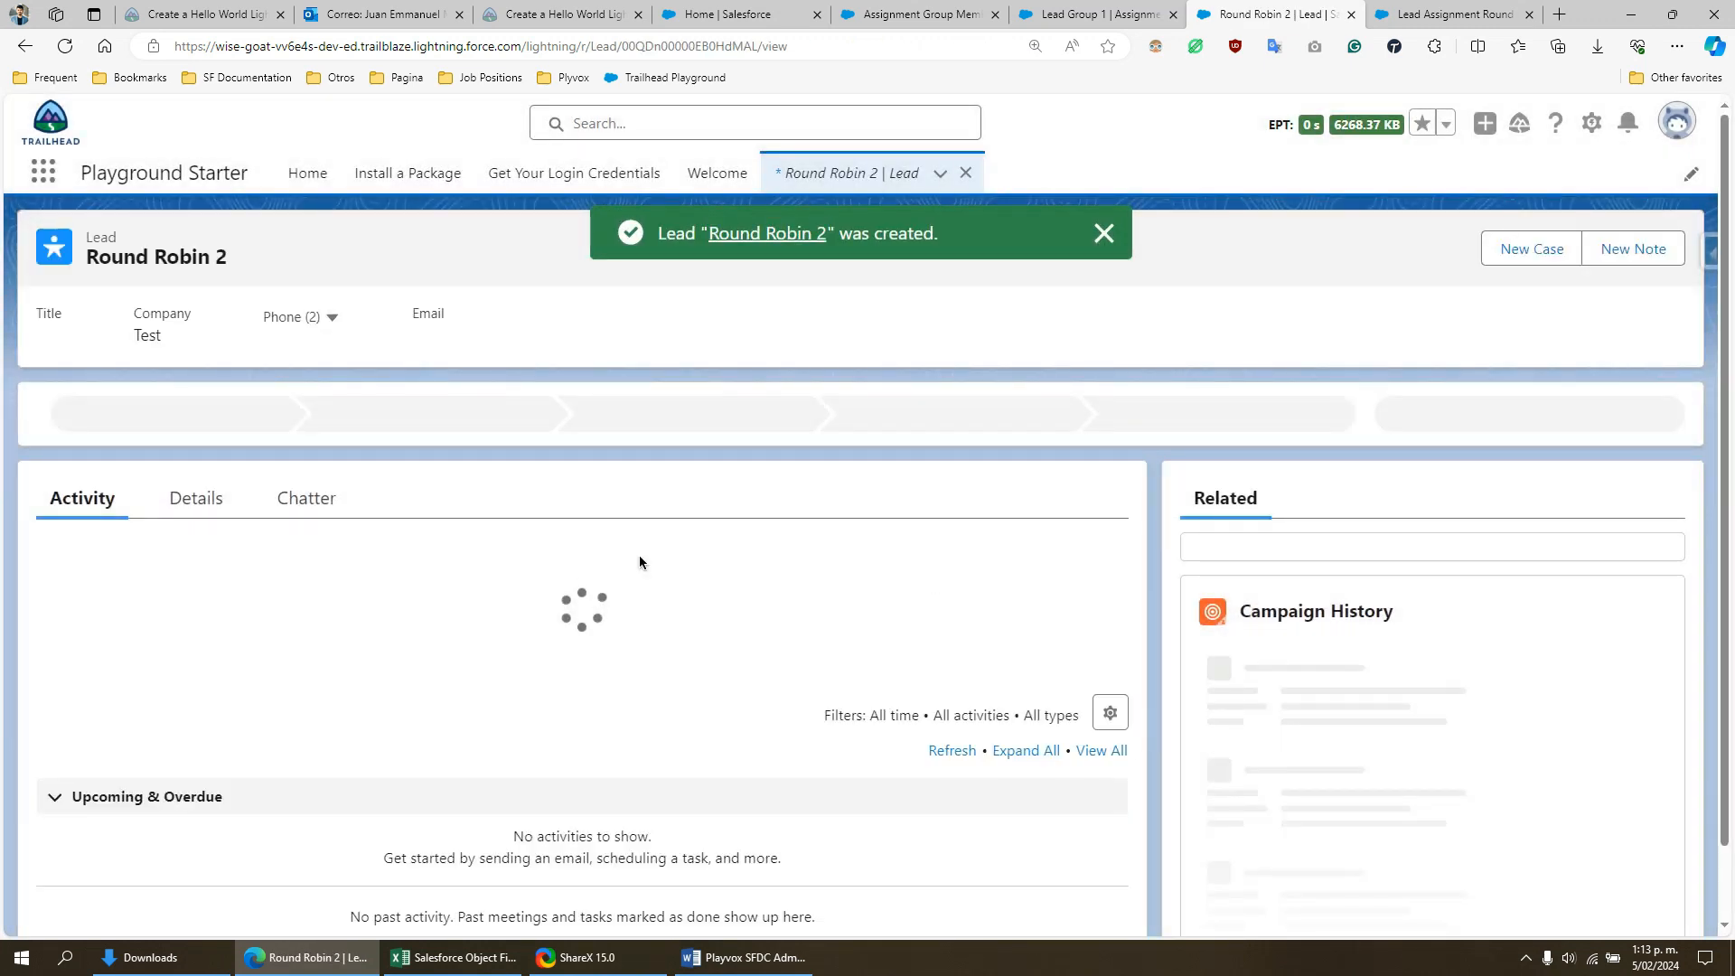
- Examine the Round Robin 2 lead's details, comparing its Lead Owner with the Created By and Last Modified By users
{"action": "left_click", "coordinate": [207, 499]}
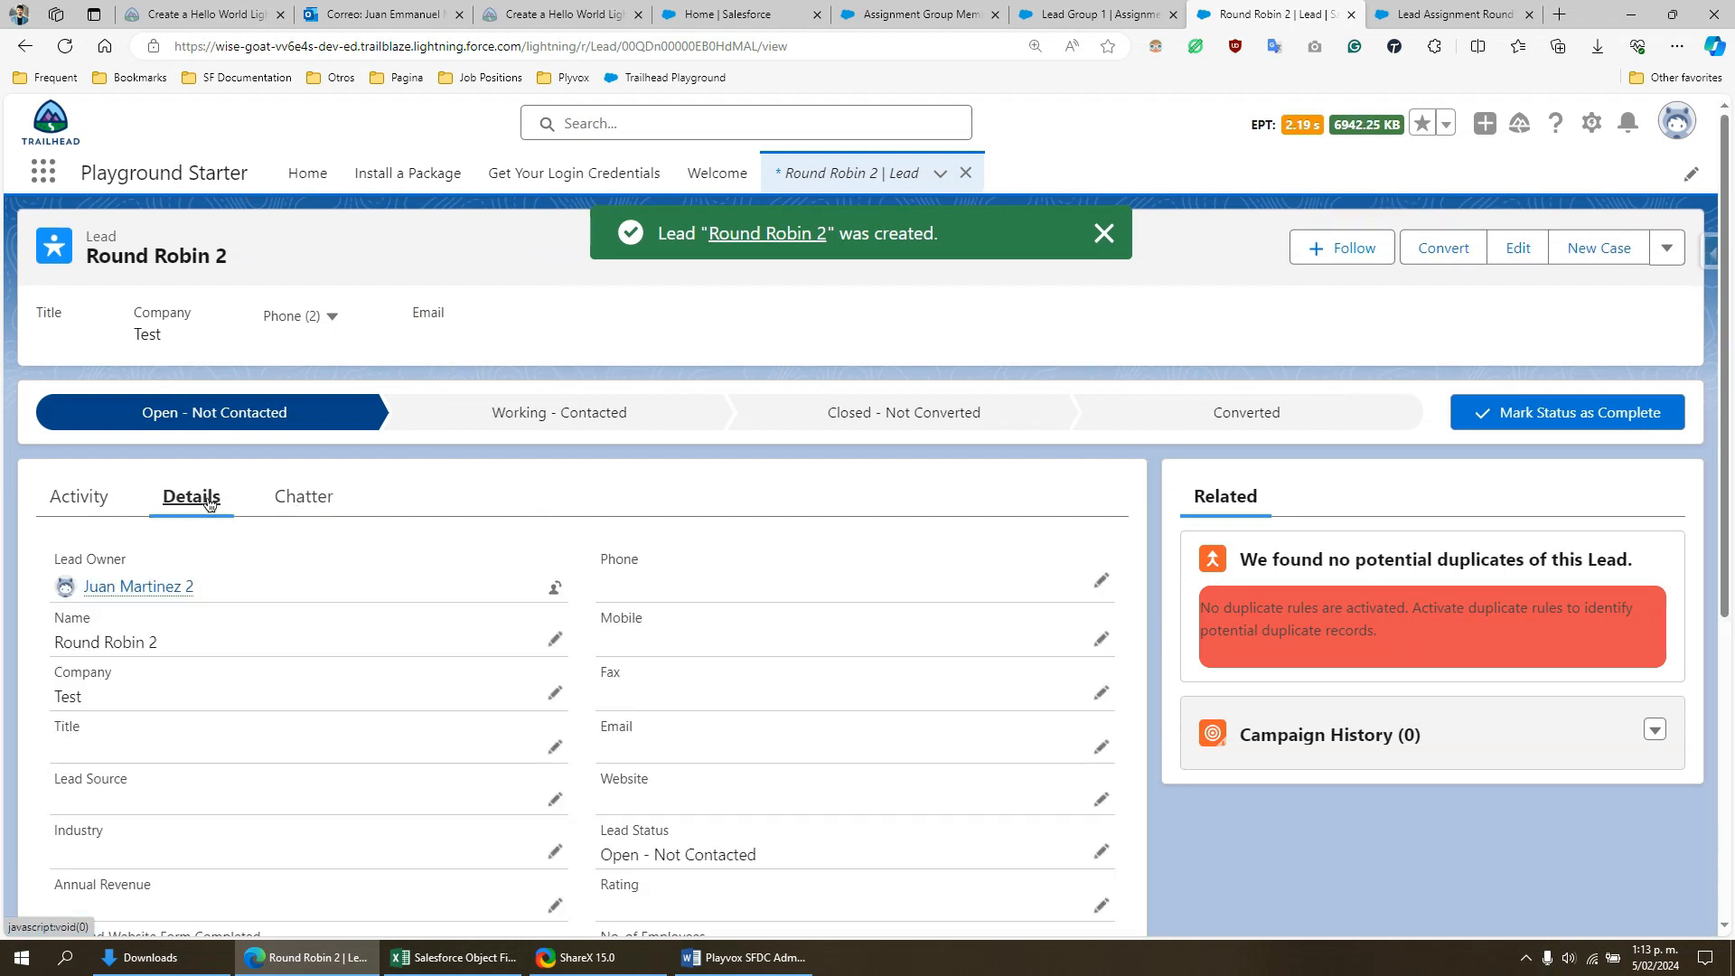
{"action": "scroll", "coordinate": [561, 601], "scroll_direction": "down", "scroll_amount": 5}
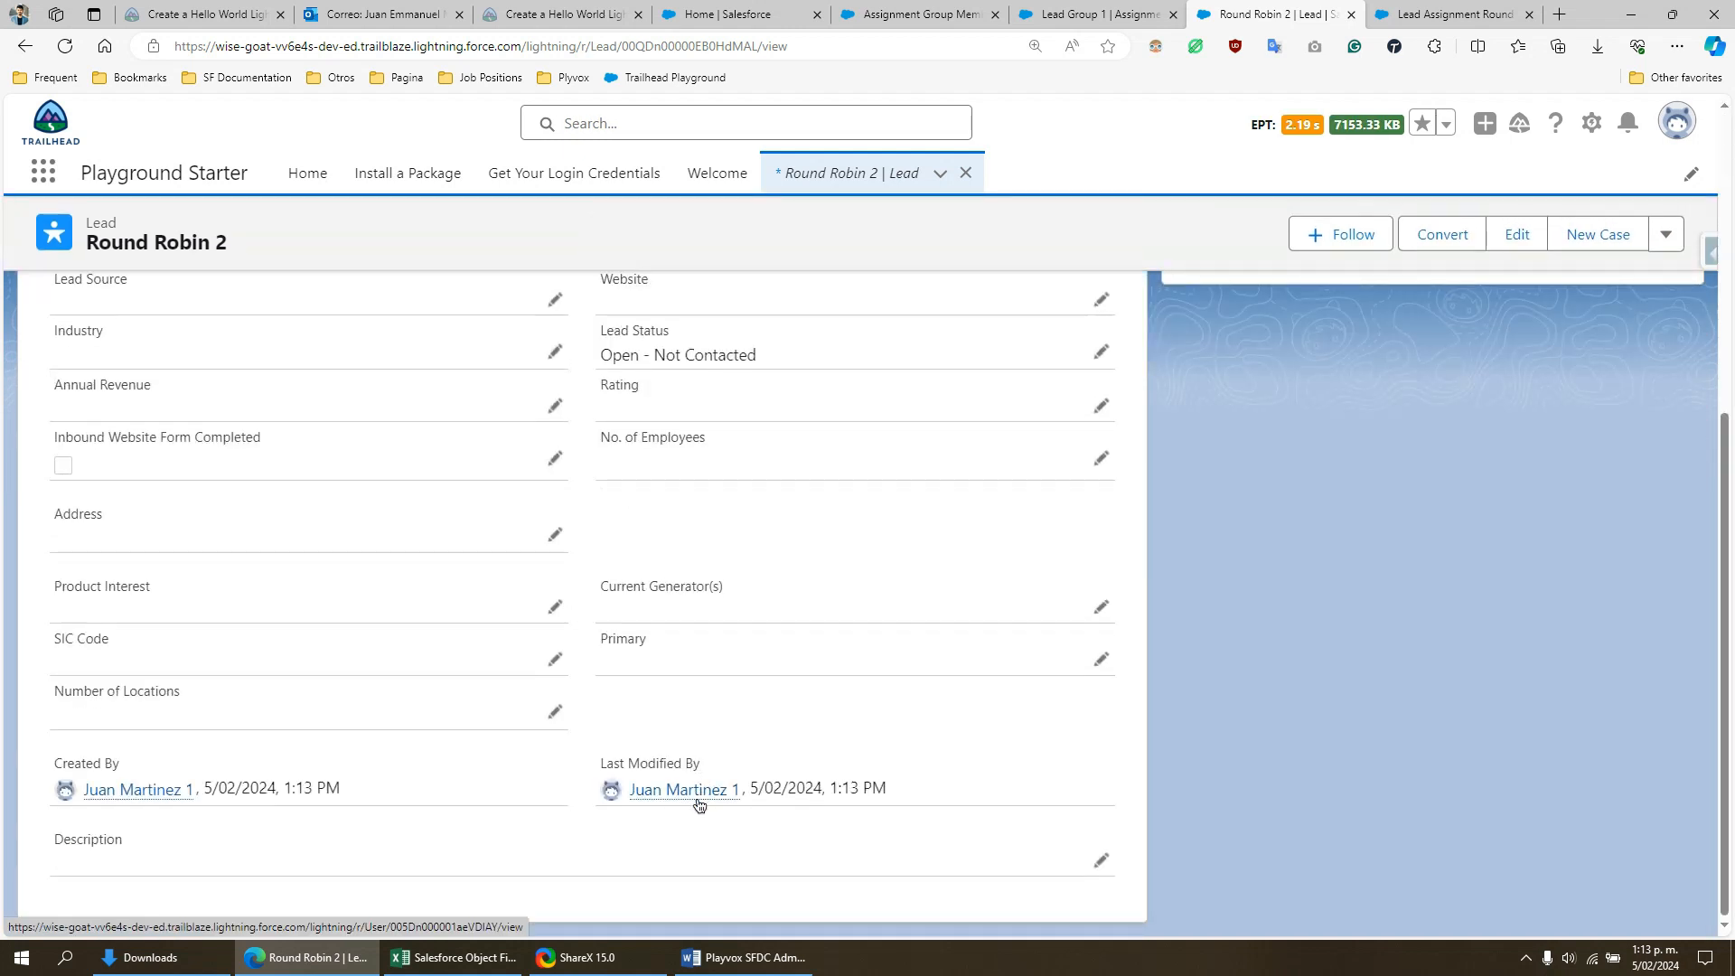
{"action": "mouse_move", "coordinate": [697, 800]}
{"action": "scroll", "coordinate": [551, 678], "scroll_direction": "up", "scroll_amount": 1}
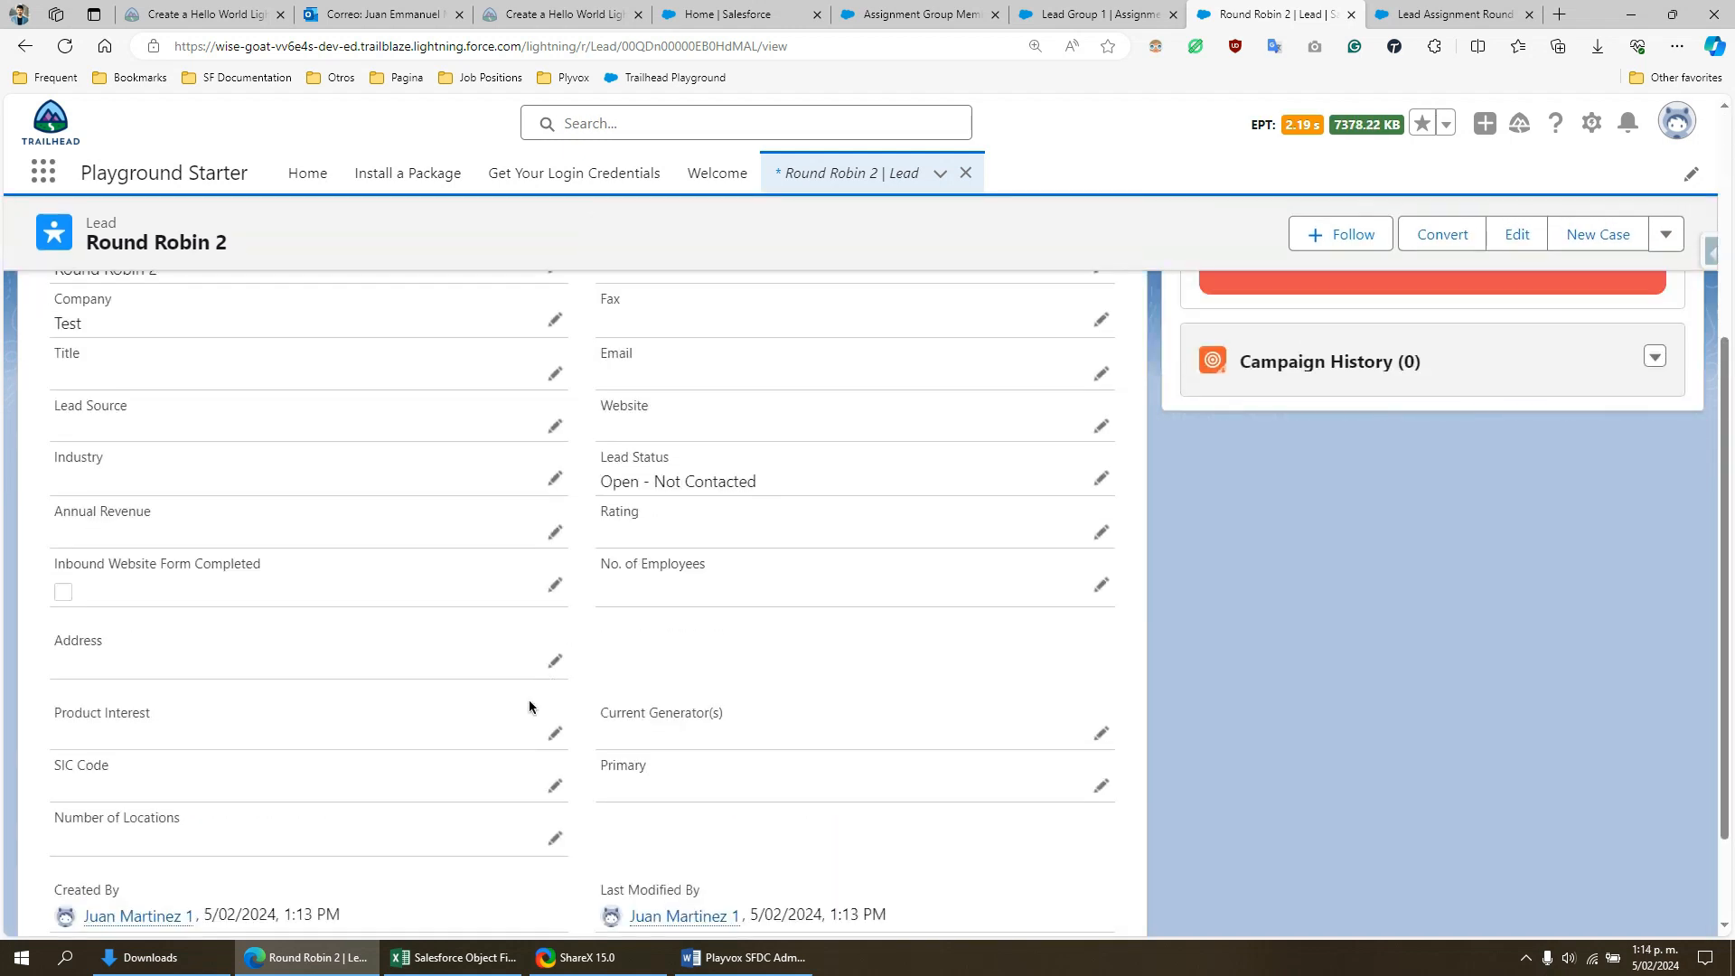
{"action": "scroll", "coordinate": [532, 706], "scroll_direction": "down", "scroll_amount": 1}
{"action": "scroll", "coordinate": [452, 743], "scroll_direction": "up", "scroll_amount": 4}
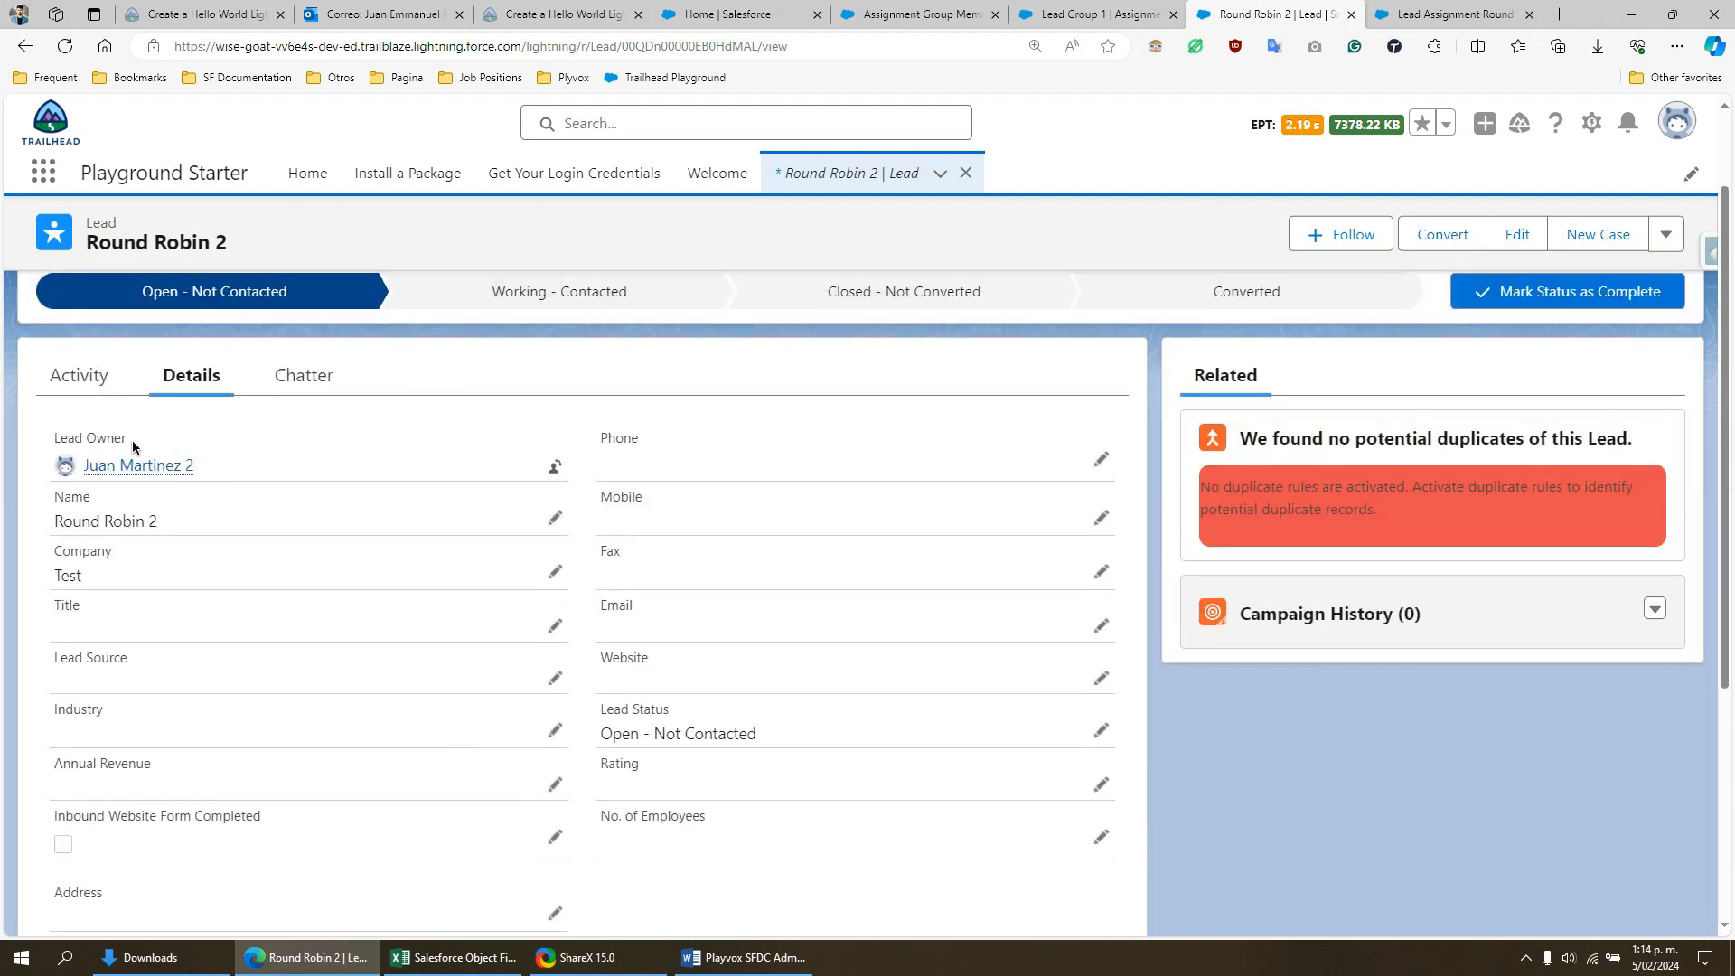
{"action": "scroll", "coordinate": [479, 592], "scroll_direction": "down", "scroll_amount": 4}
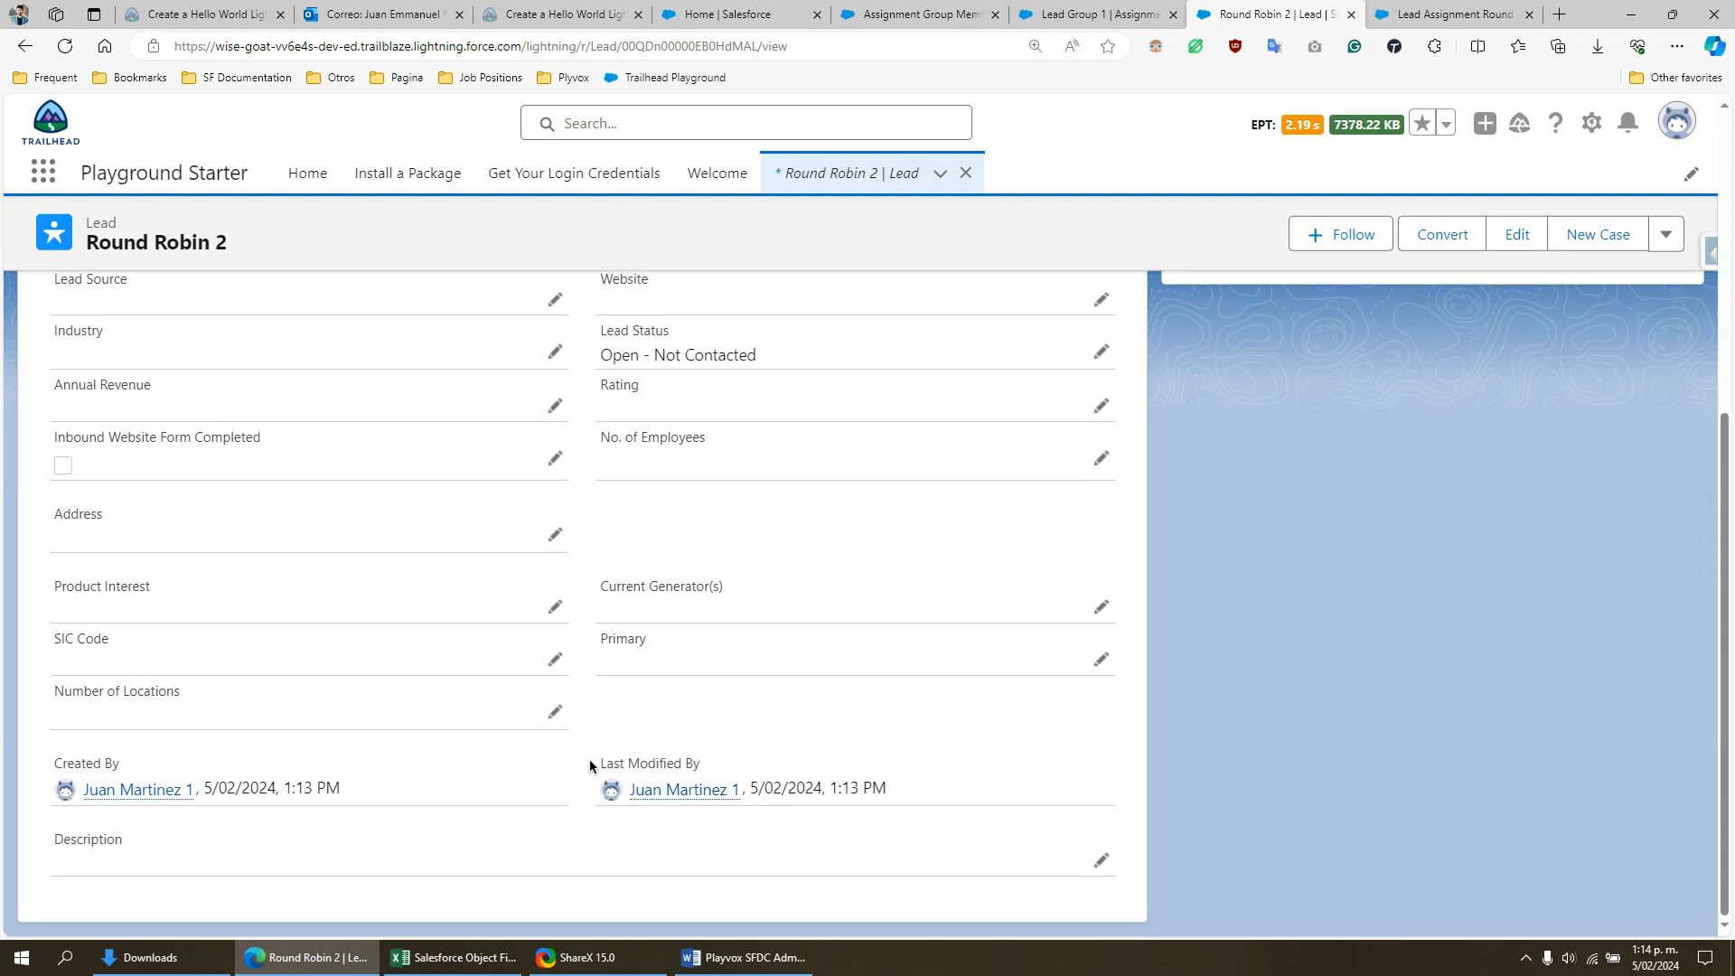
{"action": "scroll", "coordinate": [488, 745], "scroll_direction": "up", "scroll_amount": 4}
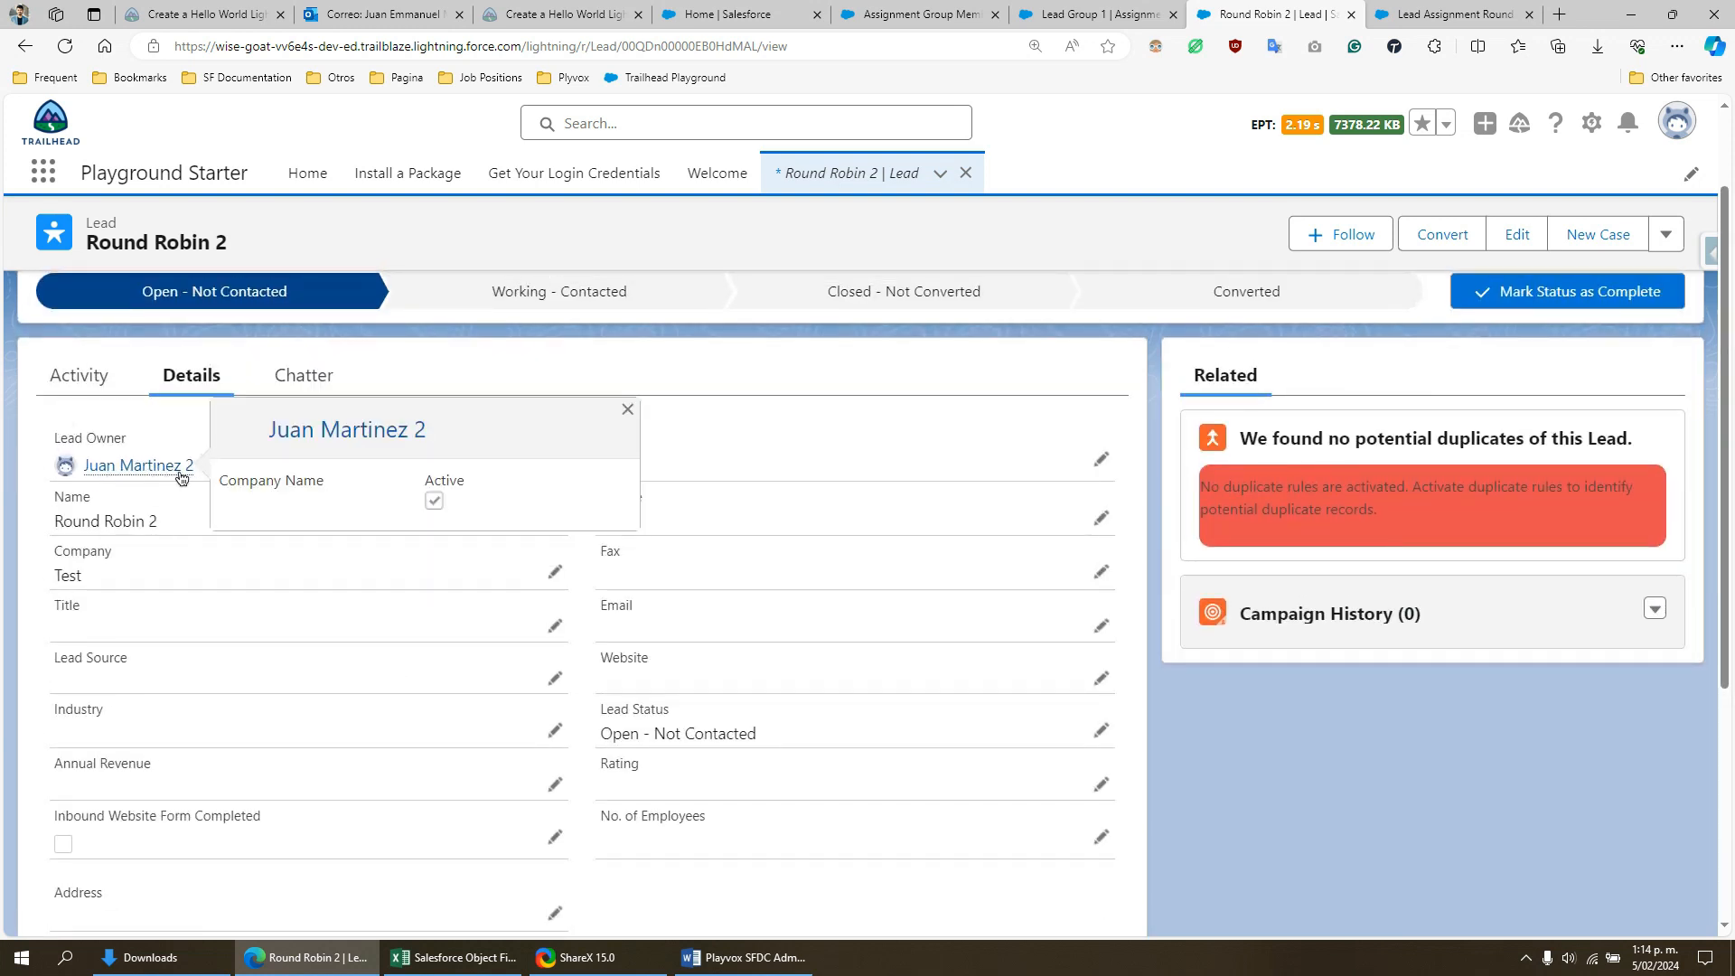
- Reload the Lead Group 1 record and check member GM-0003's Last Assignment Date and Number of Records Assigned
{"action": "left_click", "coordinate": [1106, 9]}
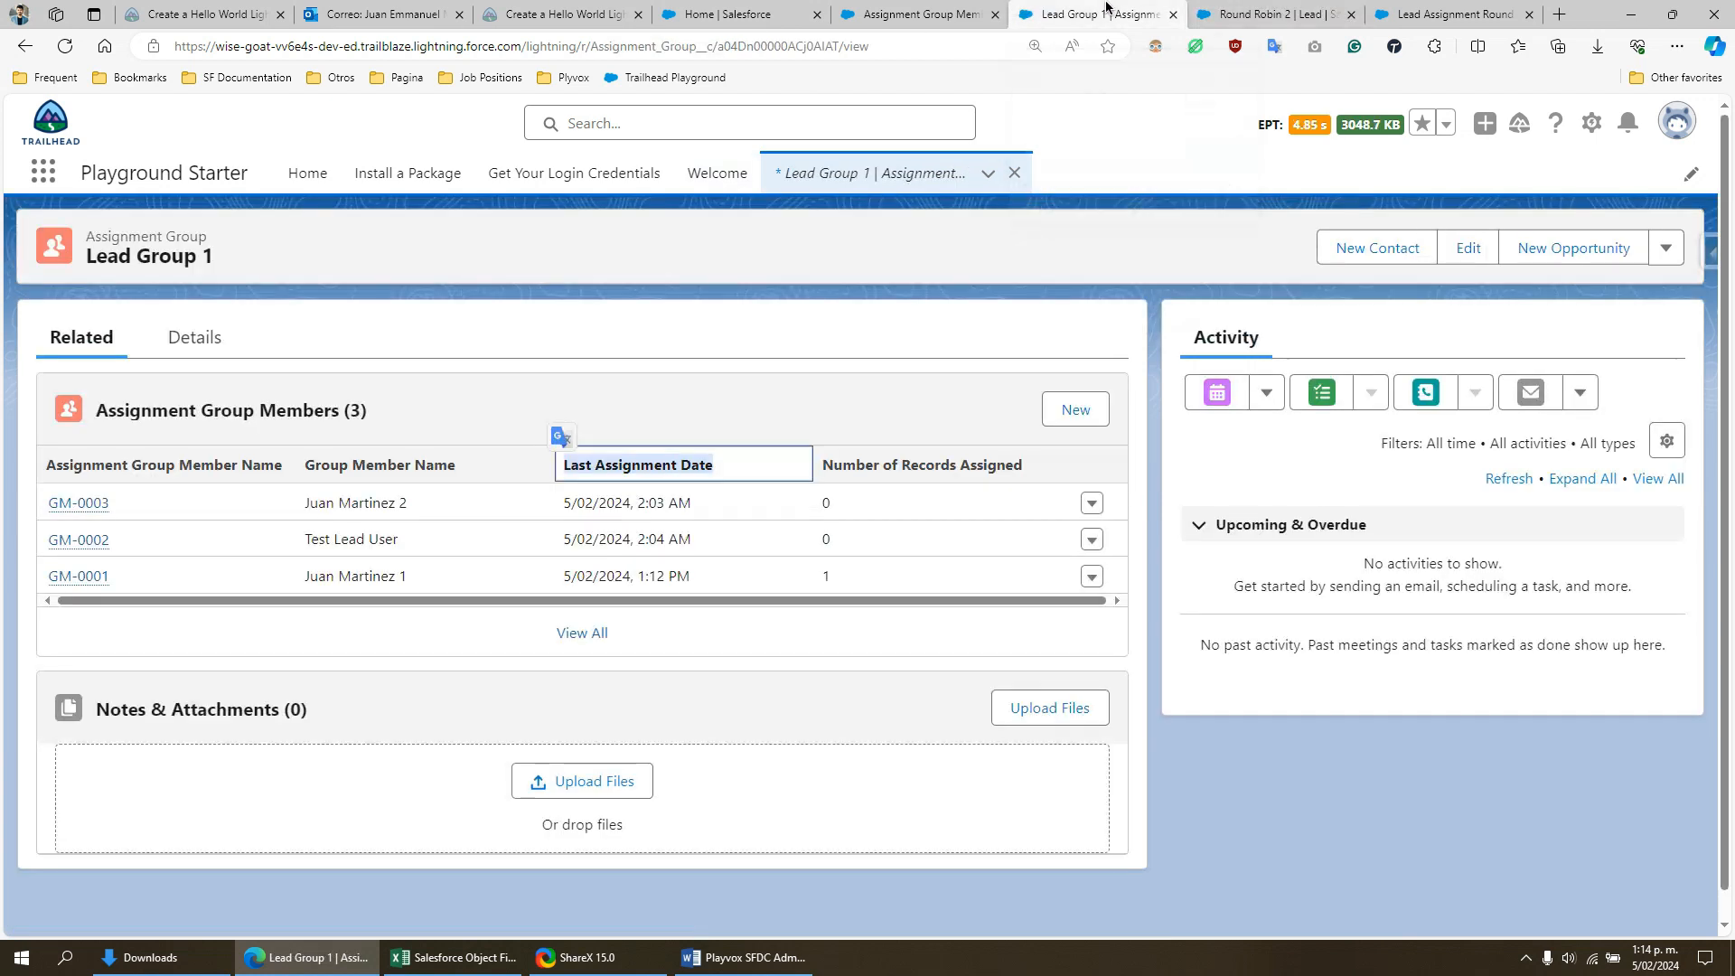
{"action": "left_click", "coordinate": [65, 46]}
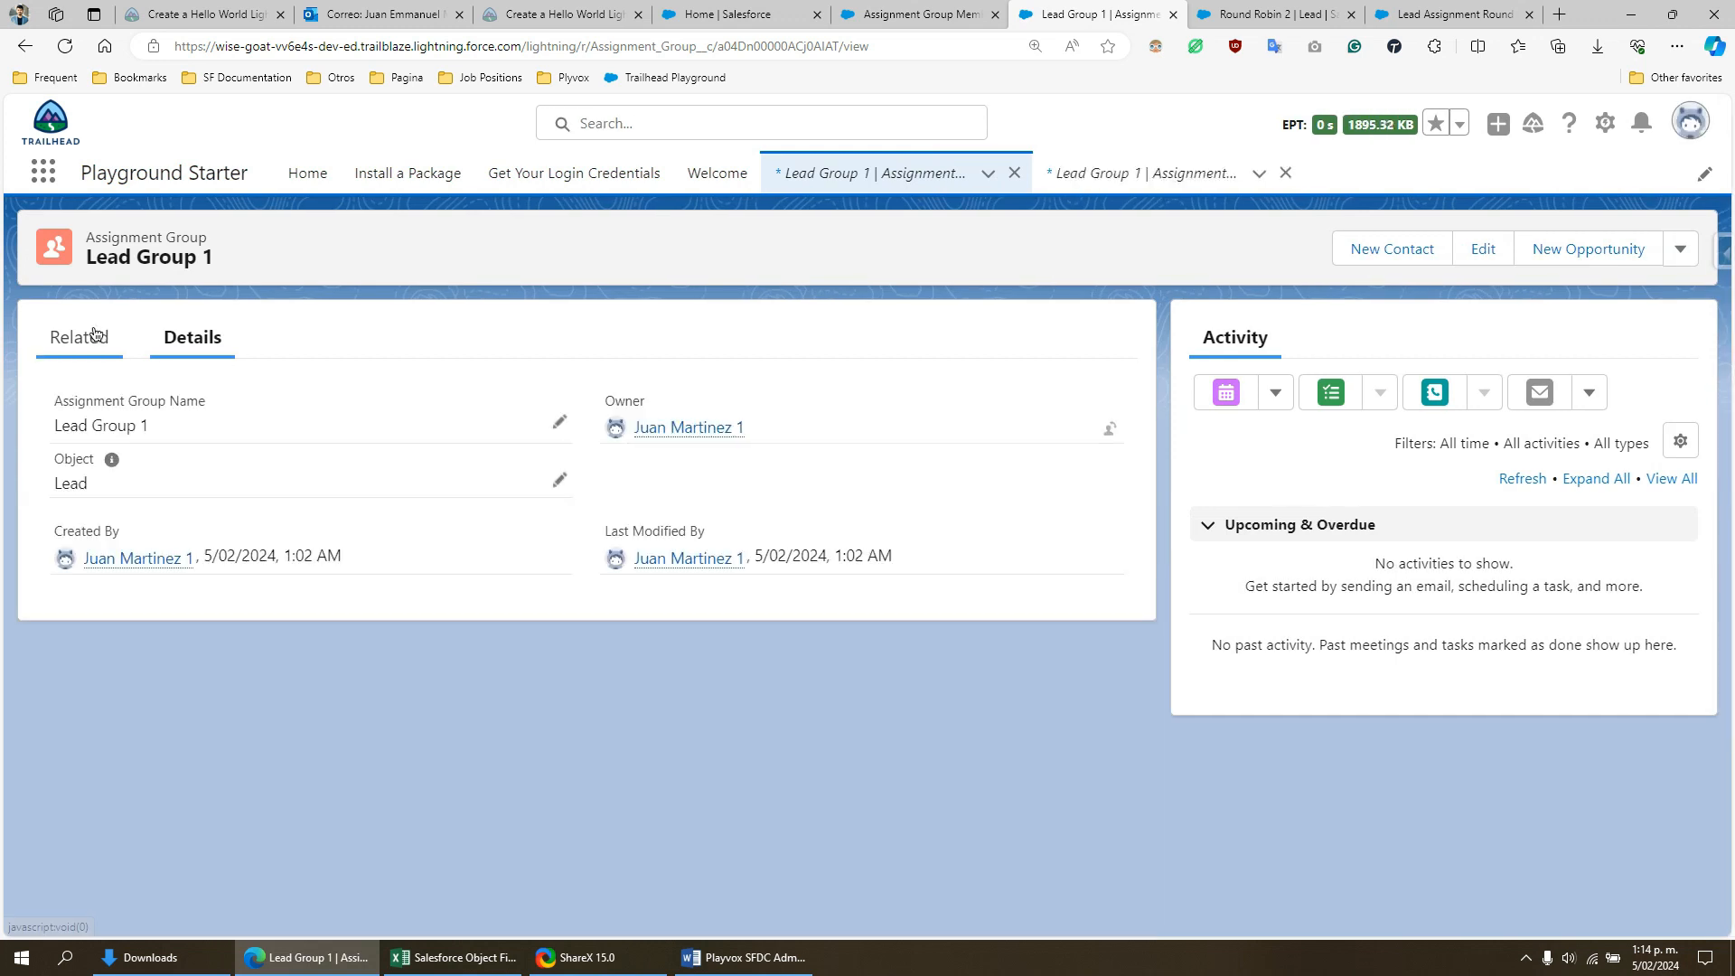
{"action": "left_click", "coordinate": [94, 335]}
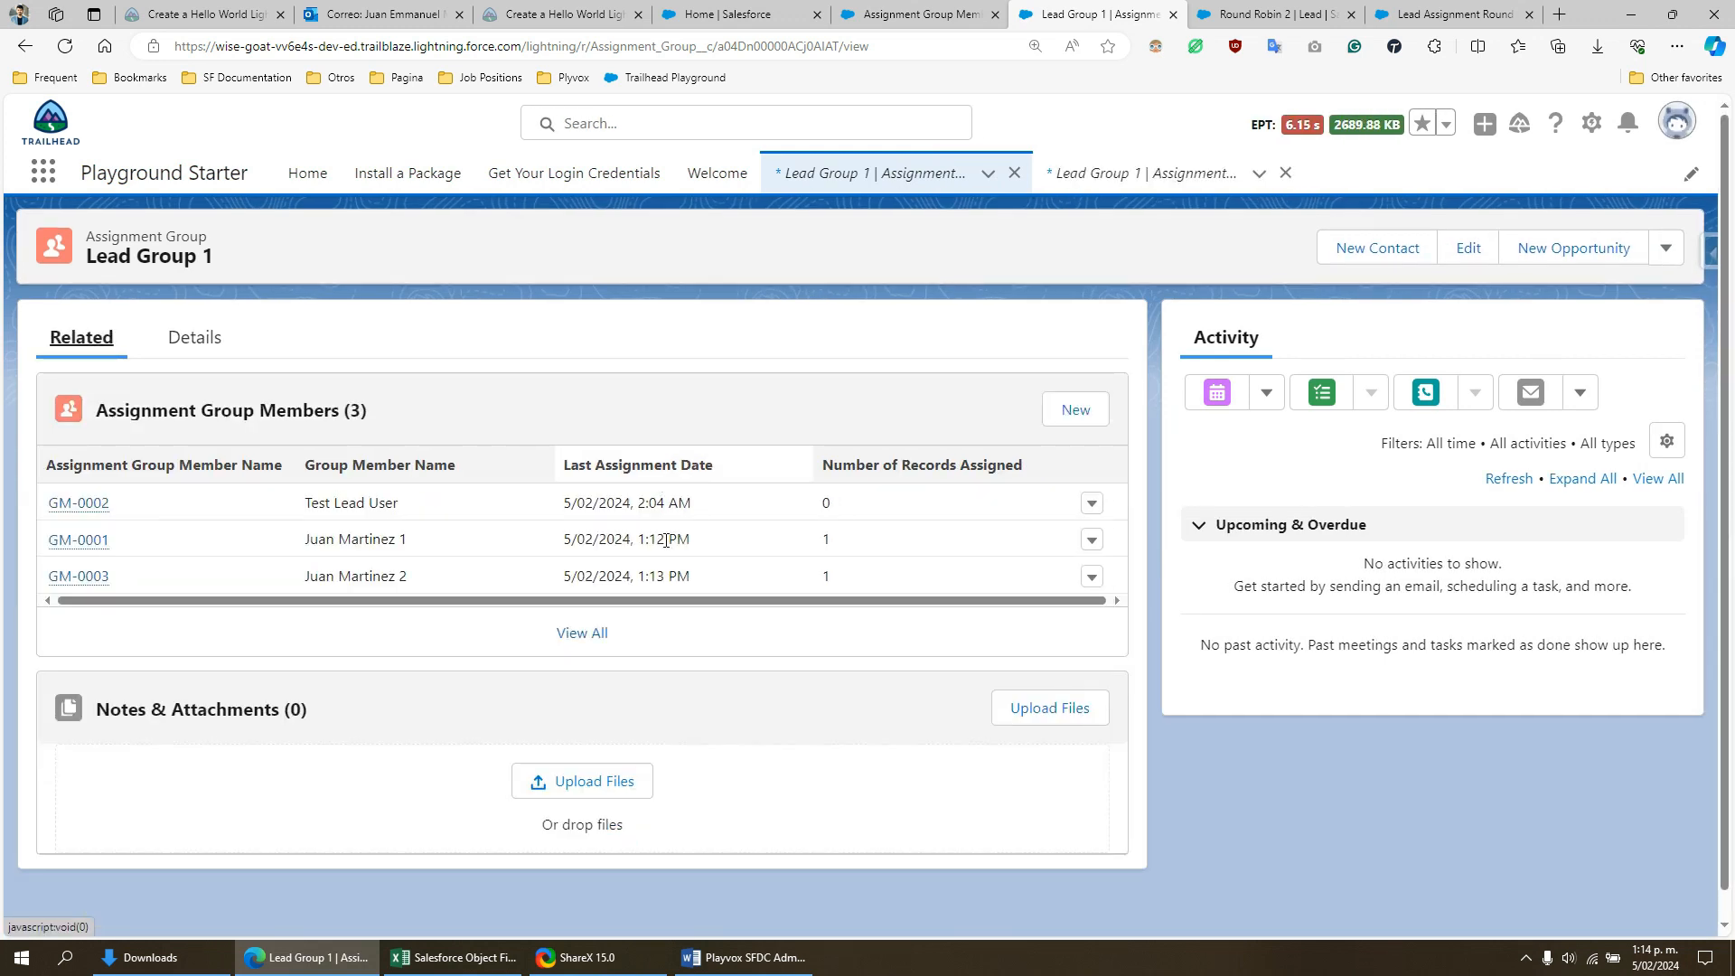
{"action": "left_click", "coordinate": [835, 576]}
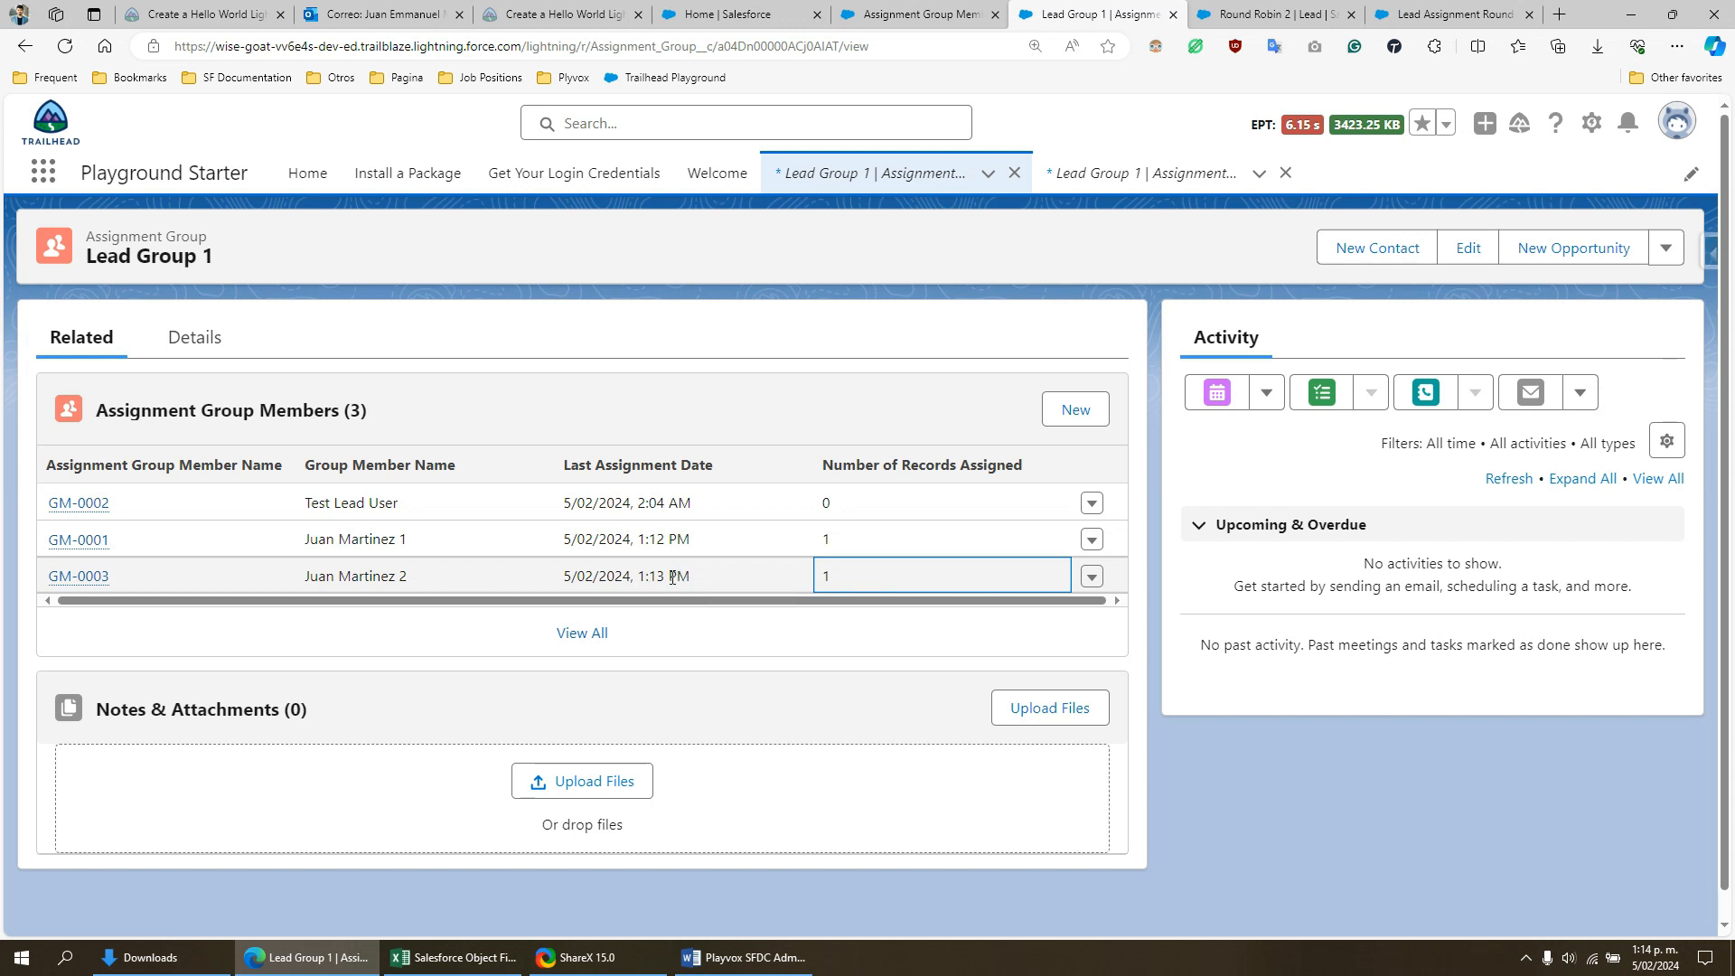
- Compare the Last Assignment Dates of members GM-0003 and GM-0002 in Lead Group 1 to determine whose turn is next
{"action": "left_click_drag", "start_coordinate": [691, 575], "coordinate": [630, 581]}
{"action": "left_click", "coordinate": [680, 579]}
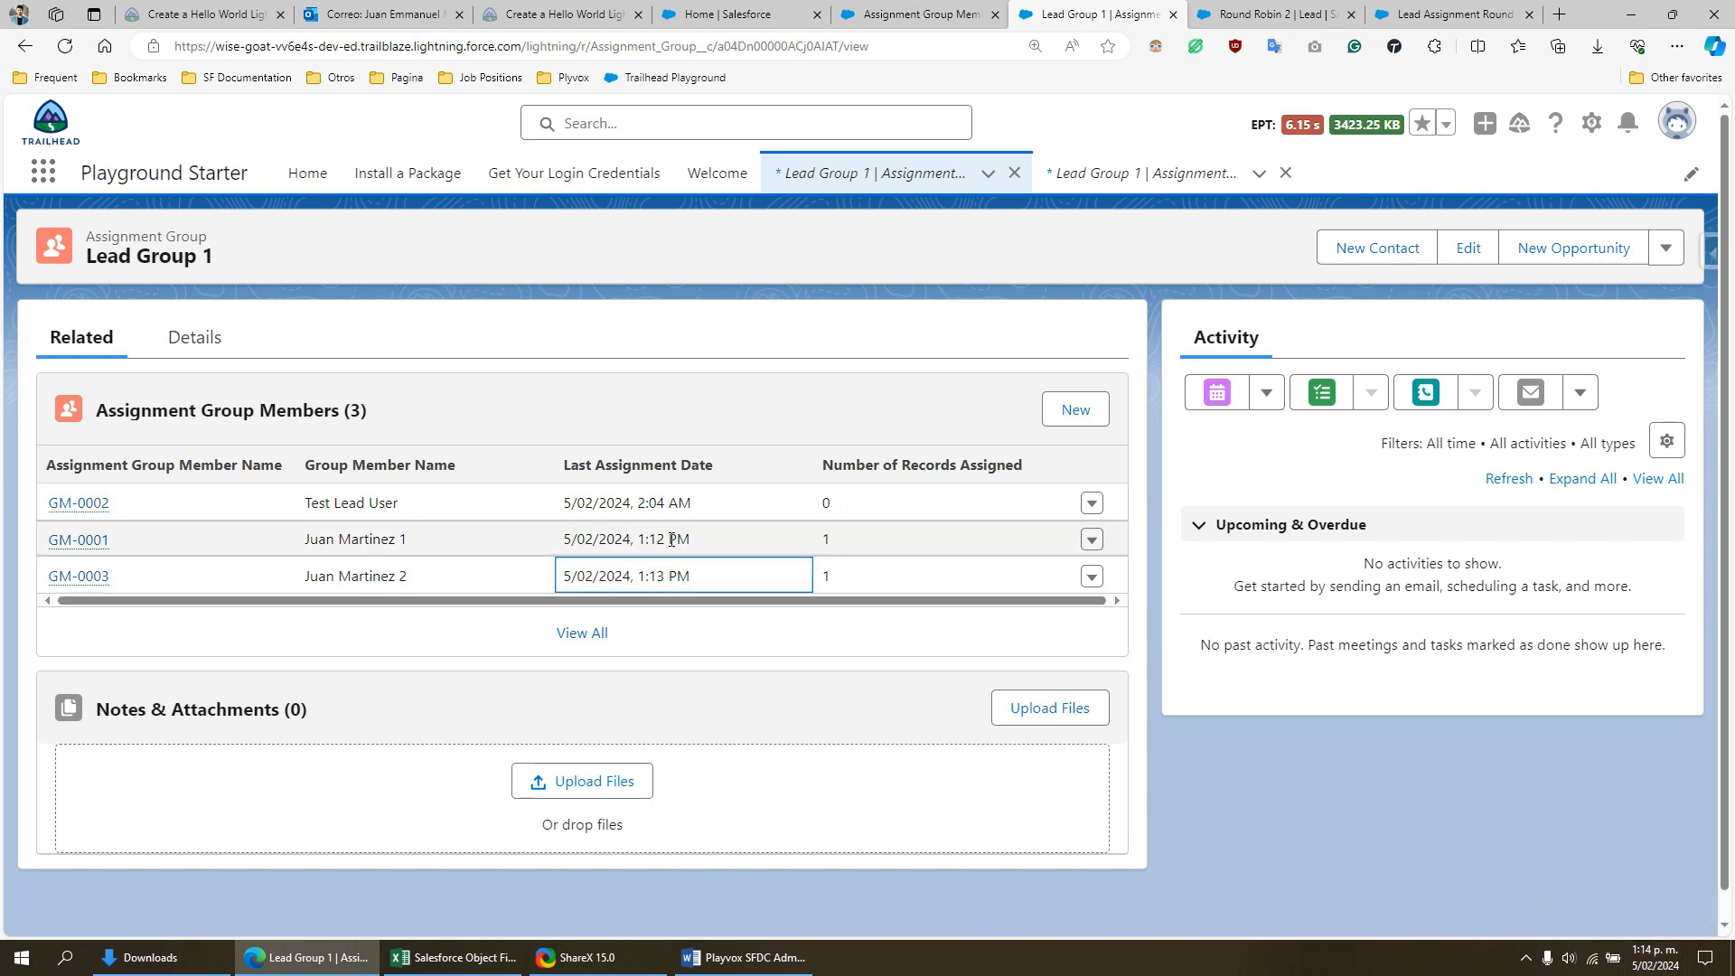
{"action": "left_click_drag", "start_coordinate": [581, 503], "coordinate": [664, 509]}
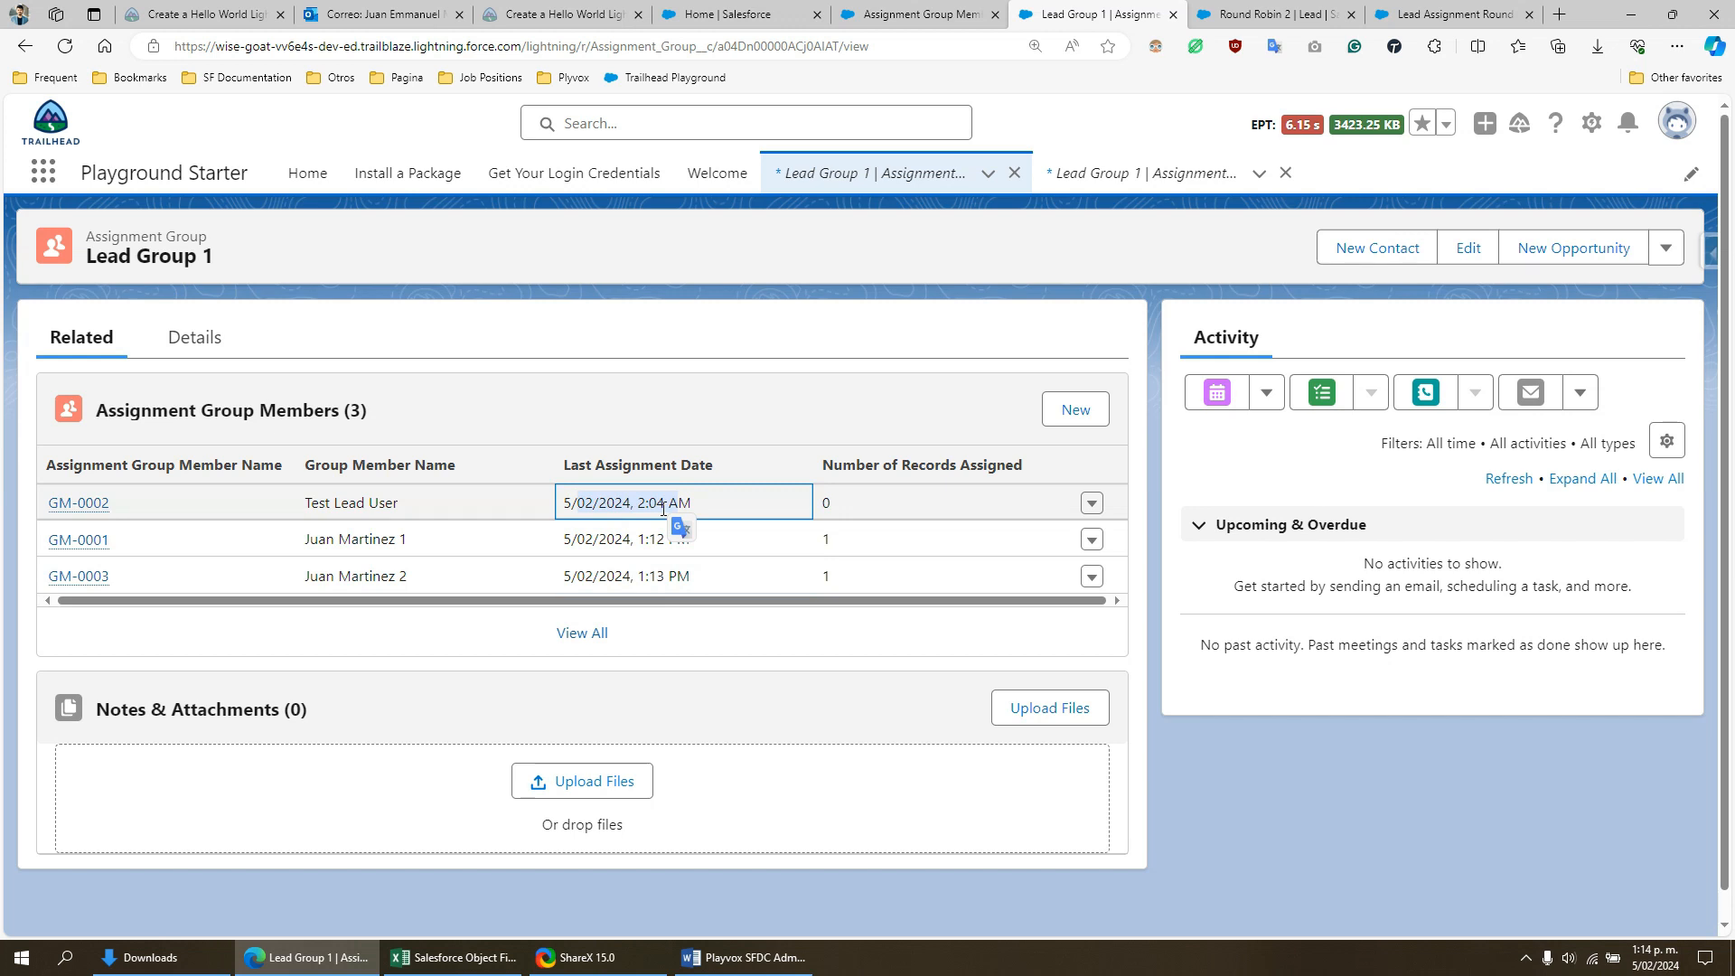
{"action": "left_click_drag", "start_coordinate": [333, 504], "coordinate": [398, 505]}
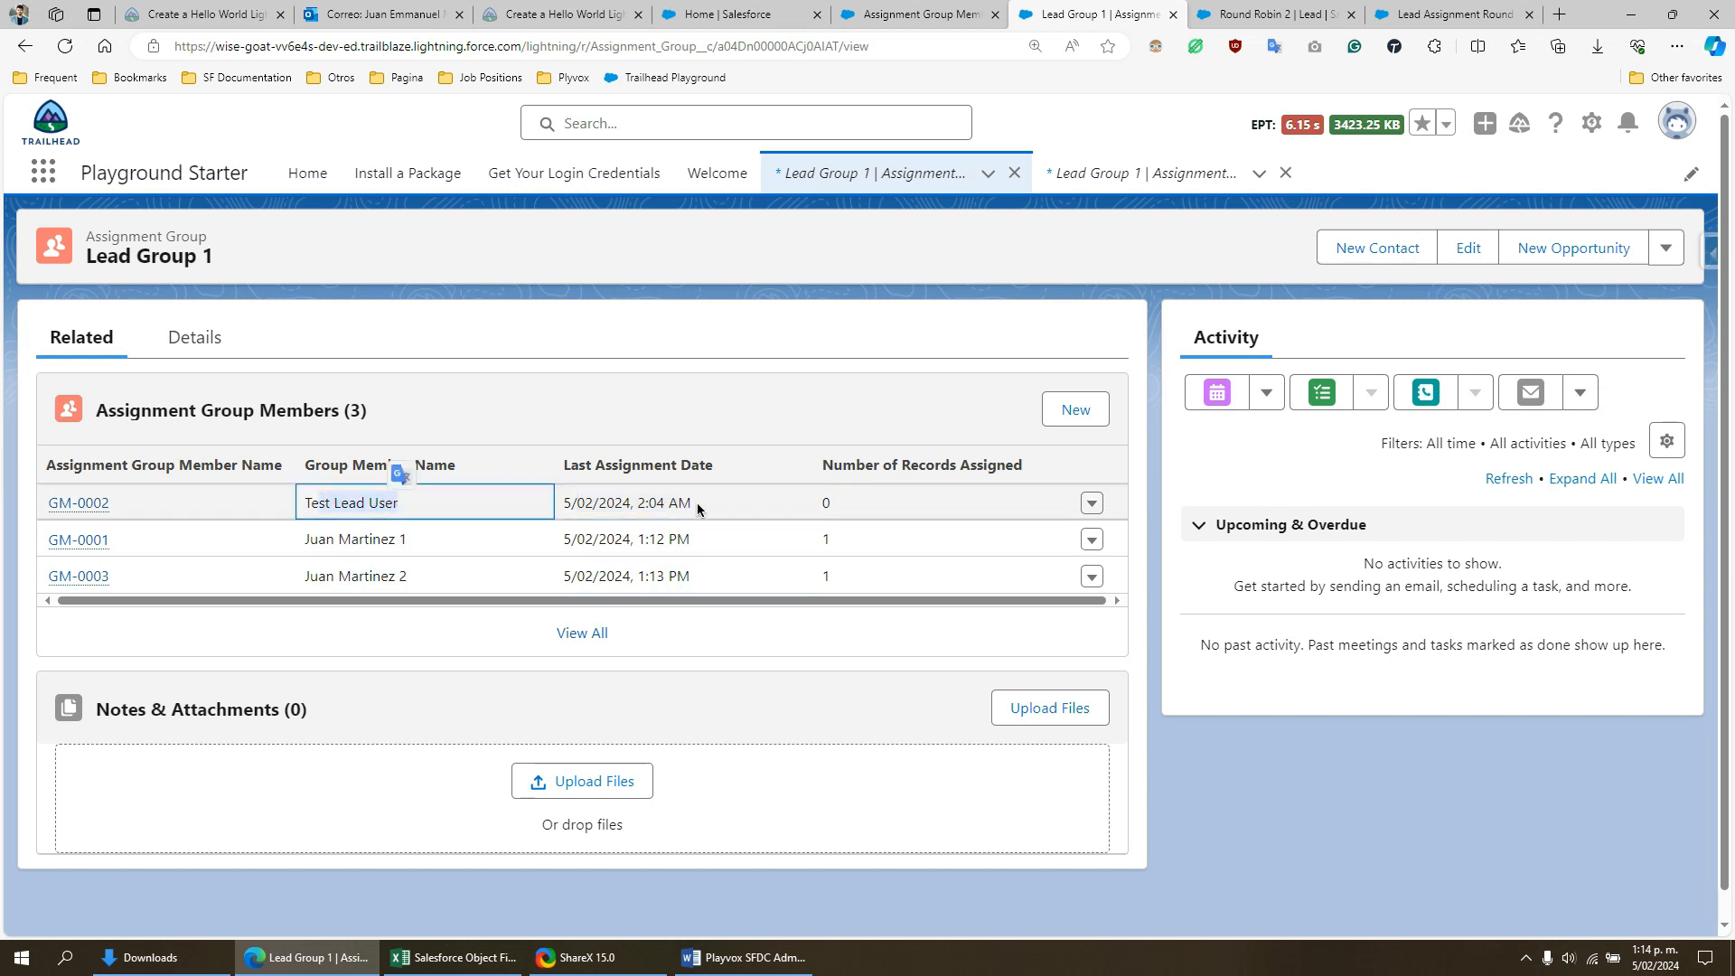
{"action": "left_click_drag", "start_coordinate": [694, 503], "coordinate": [650, 502]}
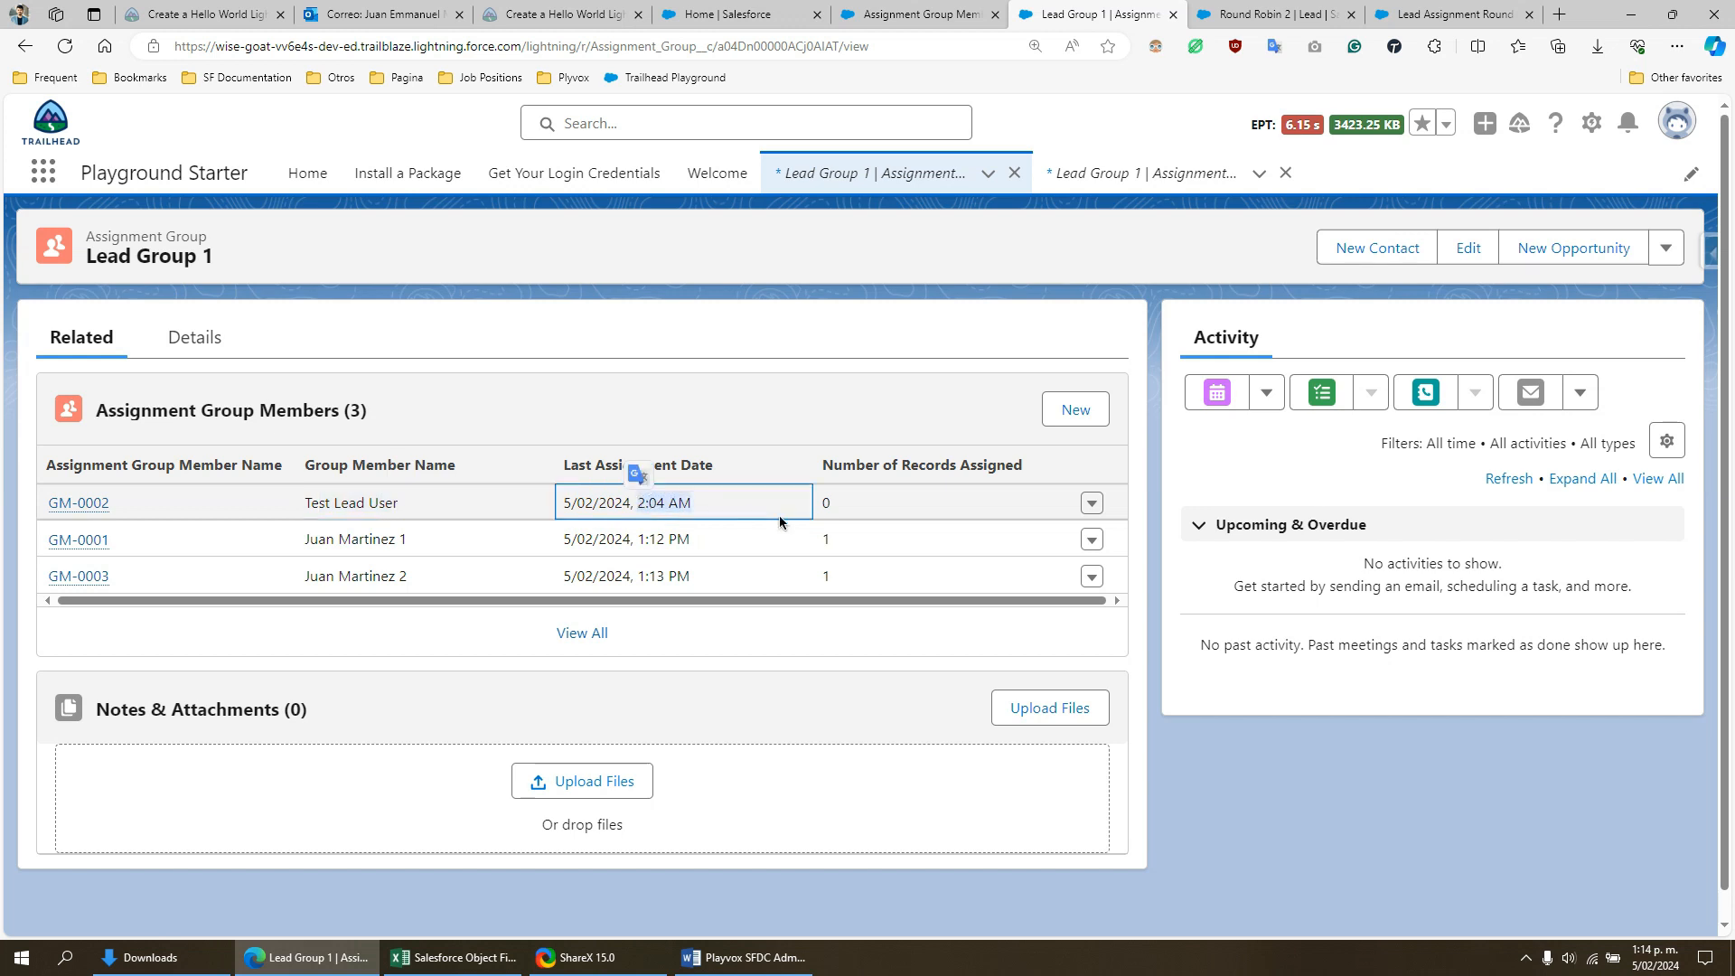
{"action": "left_click", "coordinate": [672, 462]}
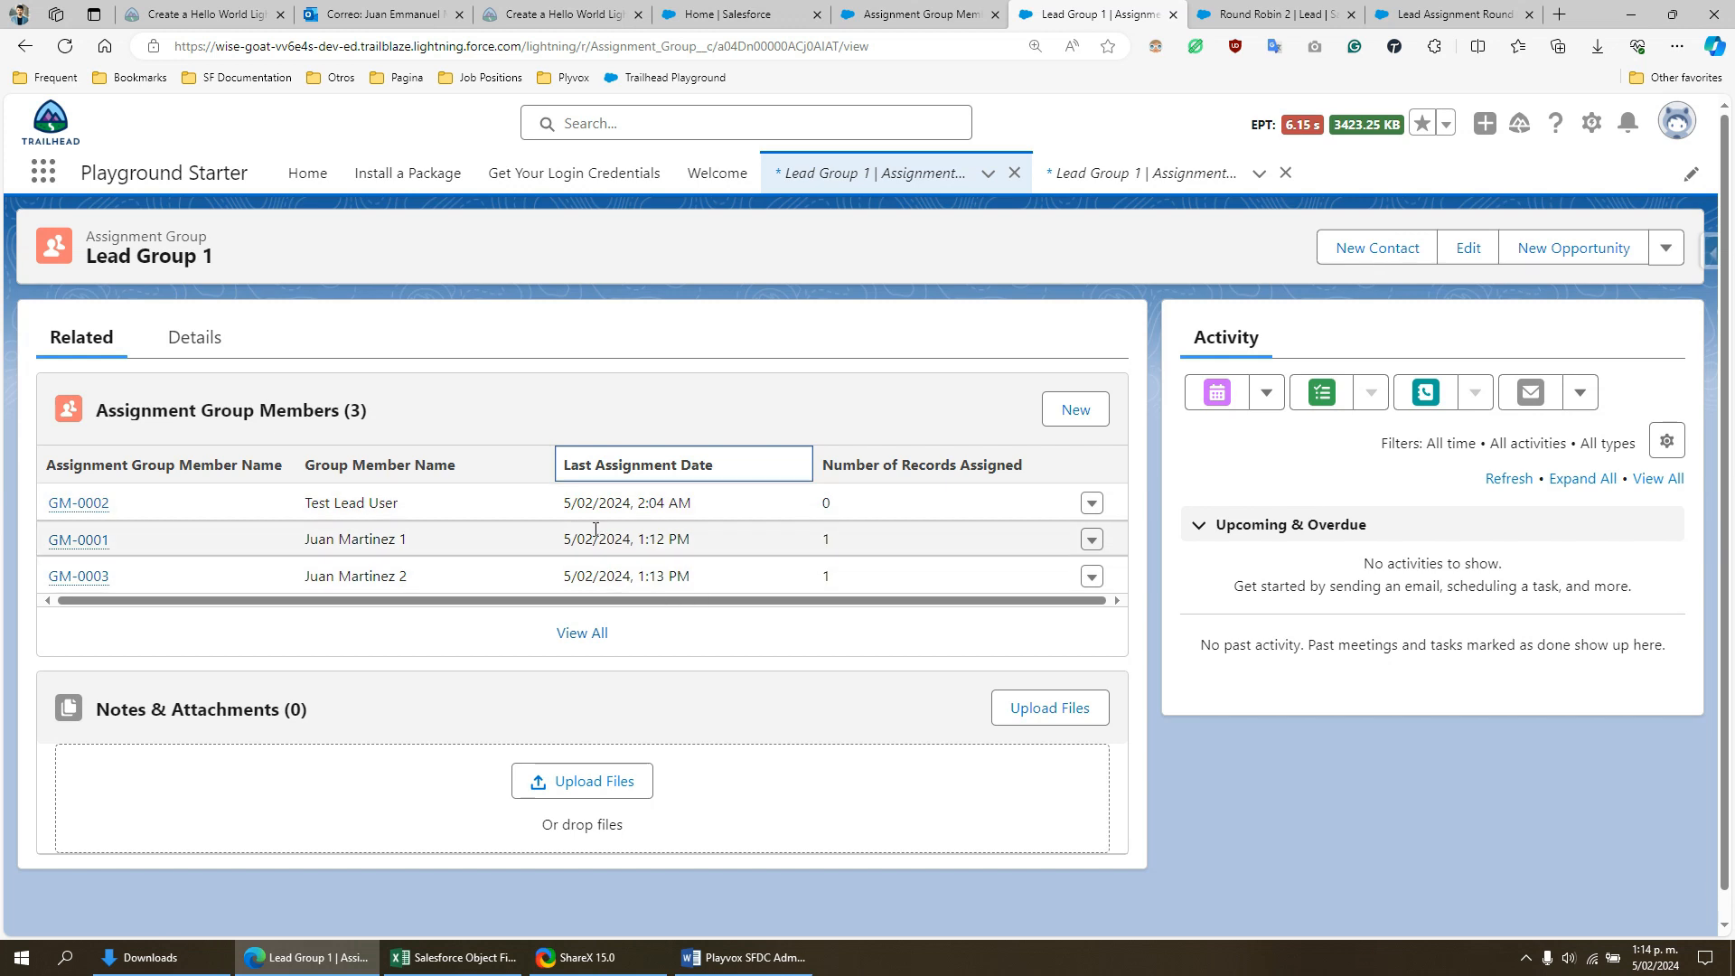
{"action": "left_click_drag", "start_coordinate": [692, 503], "coordinate": [581, 503]}
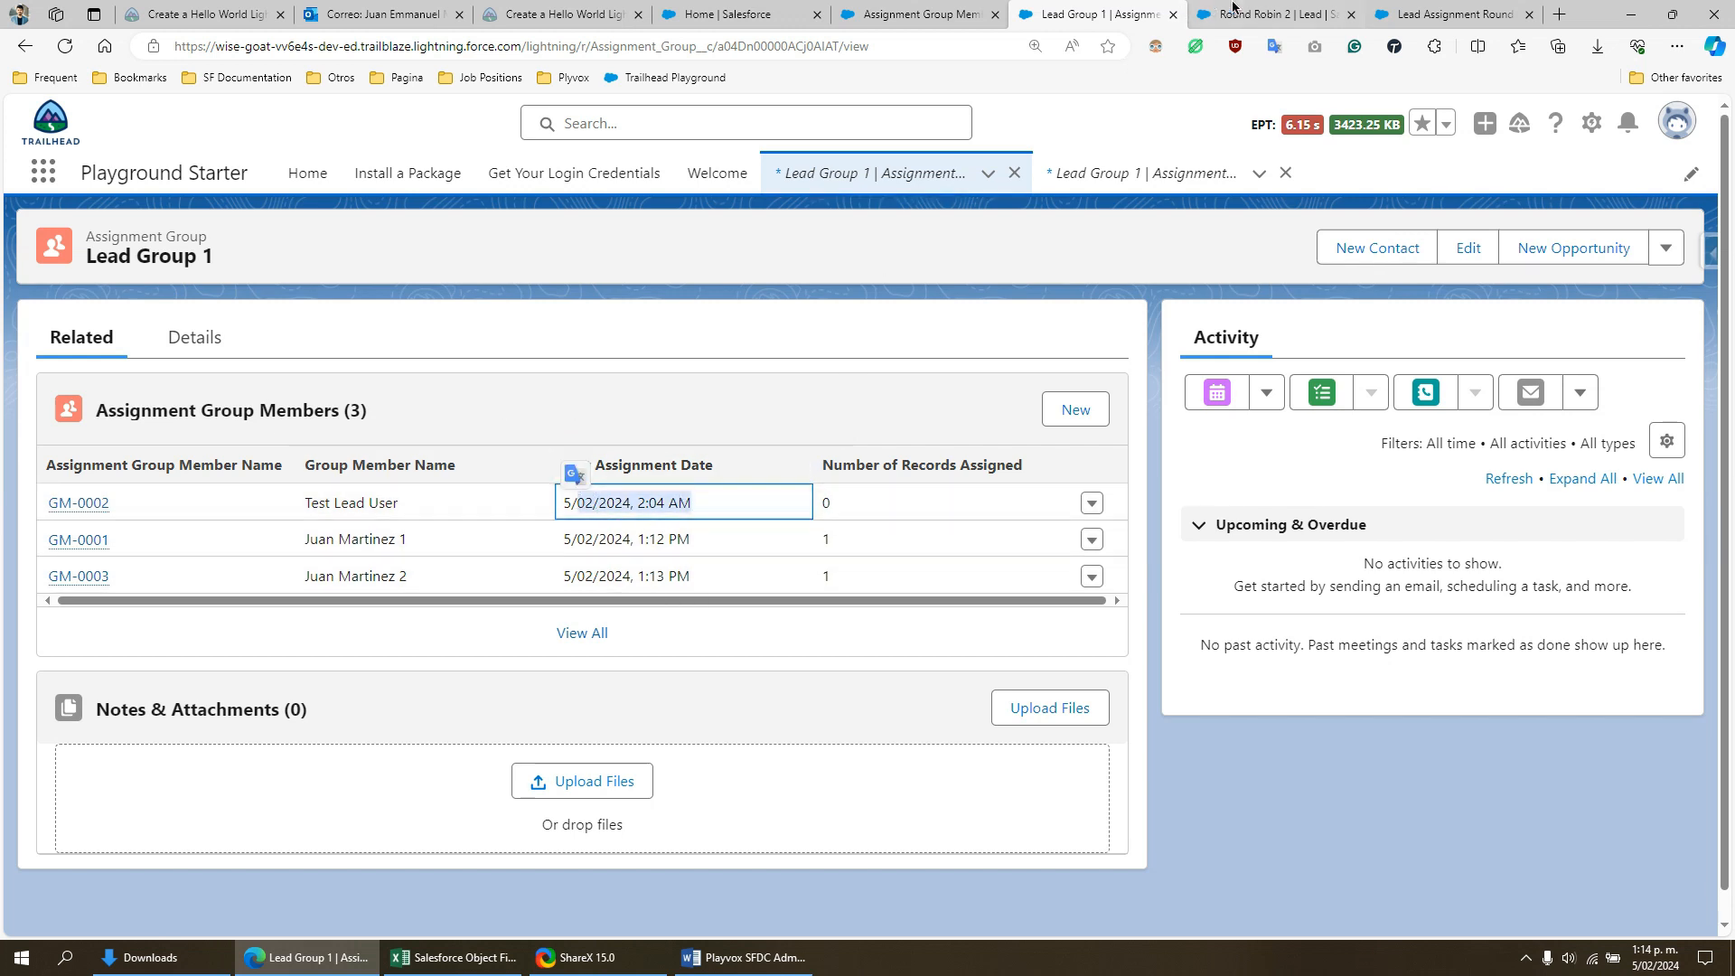
- Create and save a new lead with last name "Round Robin 3" and company "Test", and check its Lead Owner
{"action": "key", "text": "ctrl+Tab"}
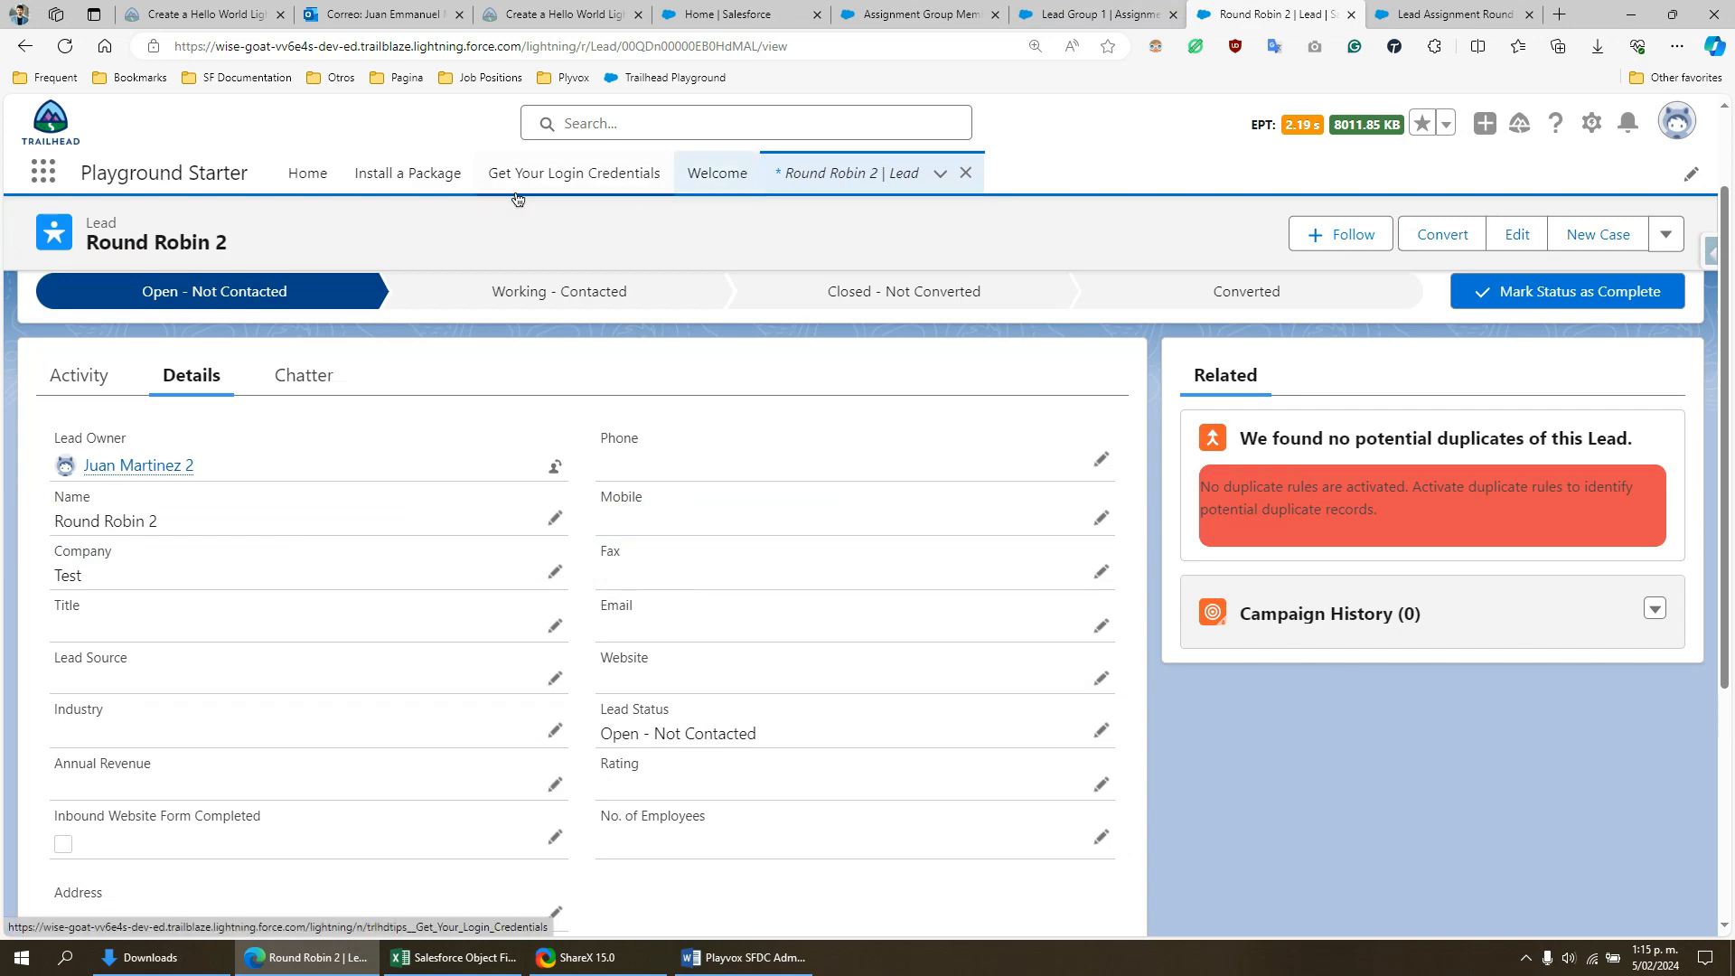
{"action": "left_click", "coordinate": [24, 45]}
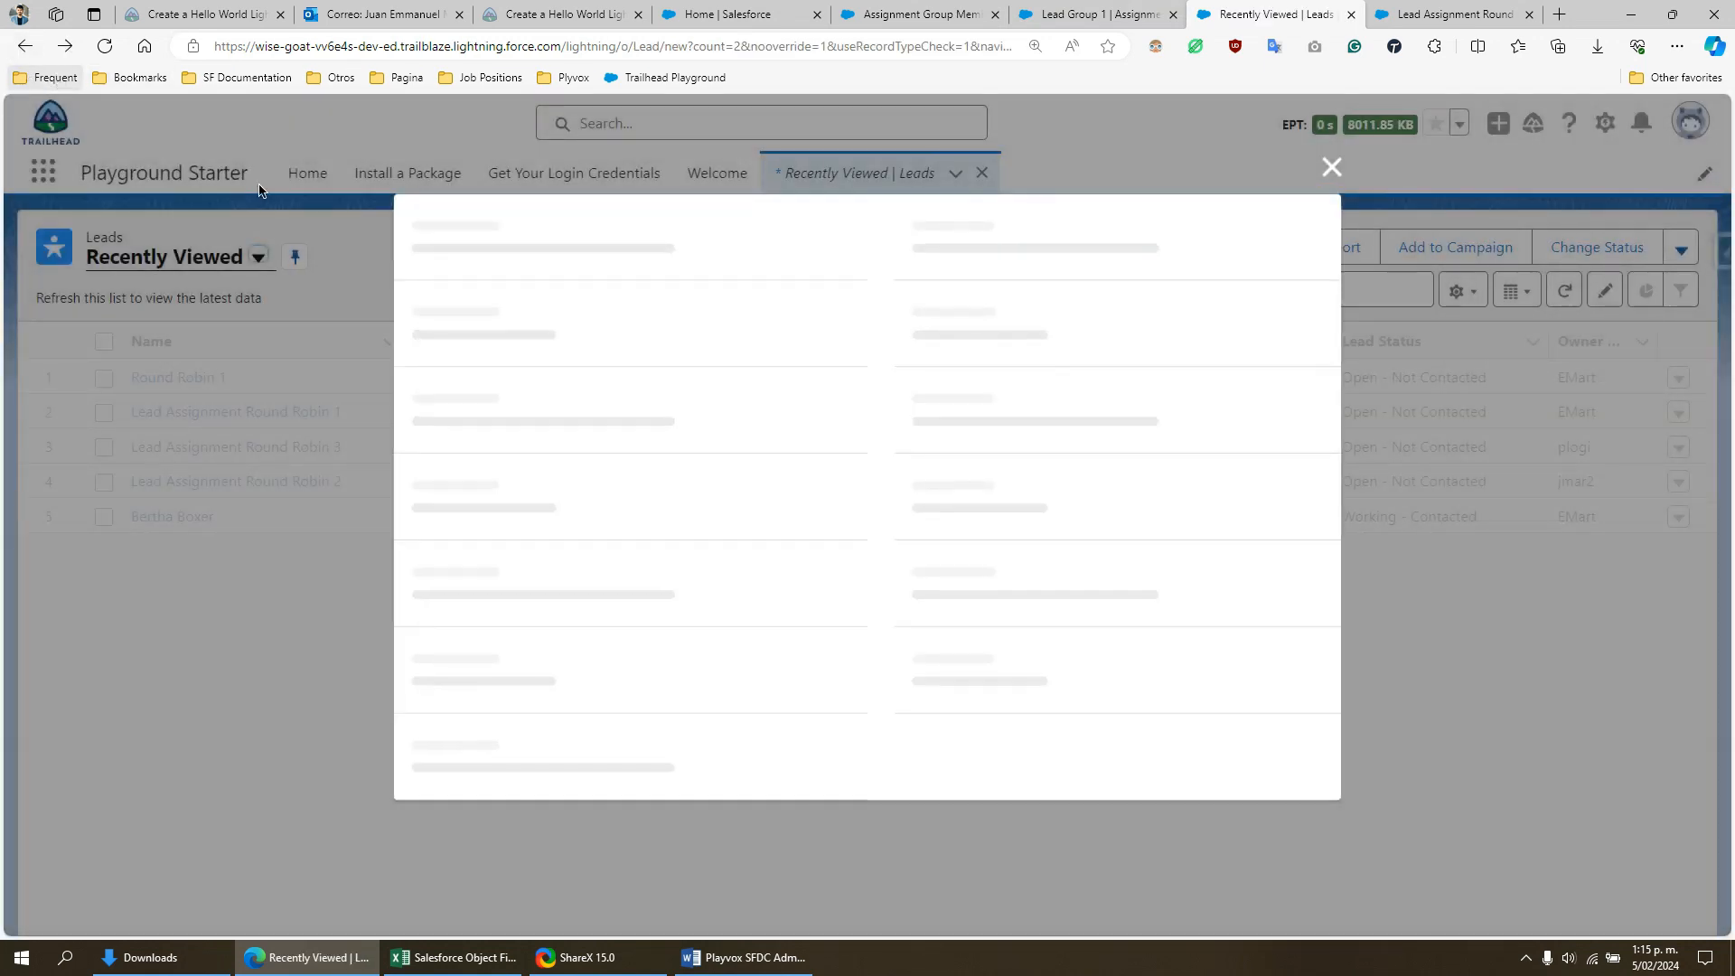
{"action": "left_click", "coordinate": [1327, 134]}
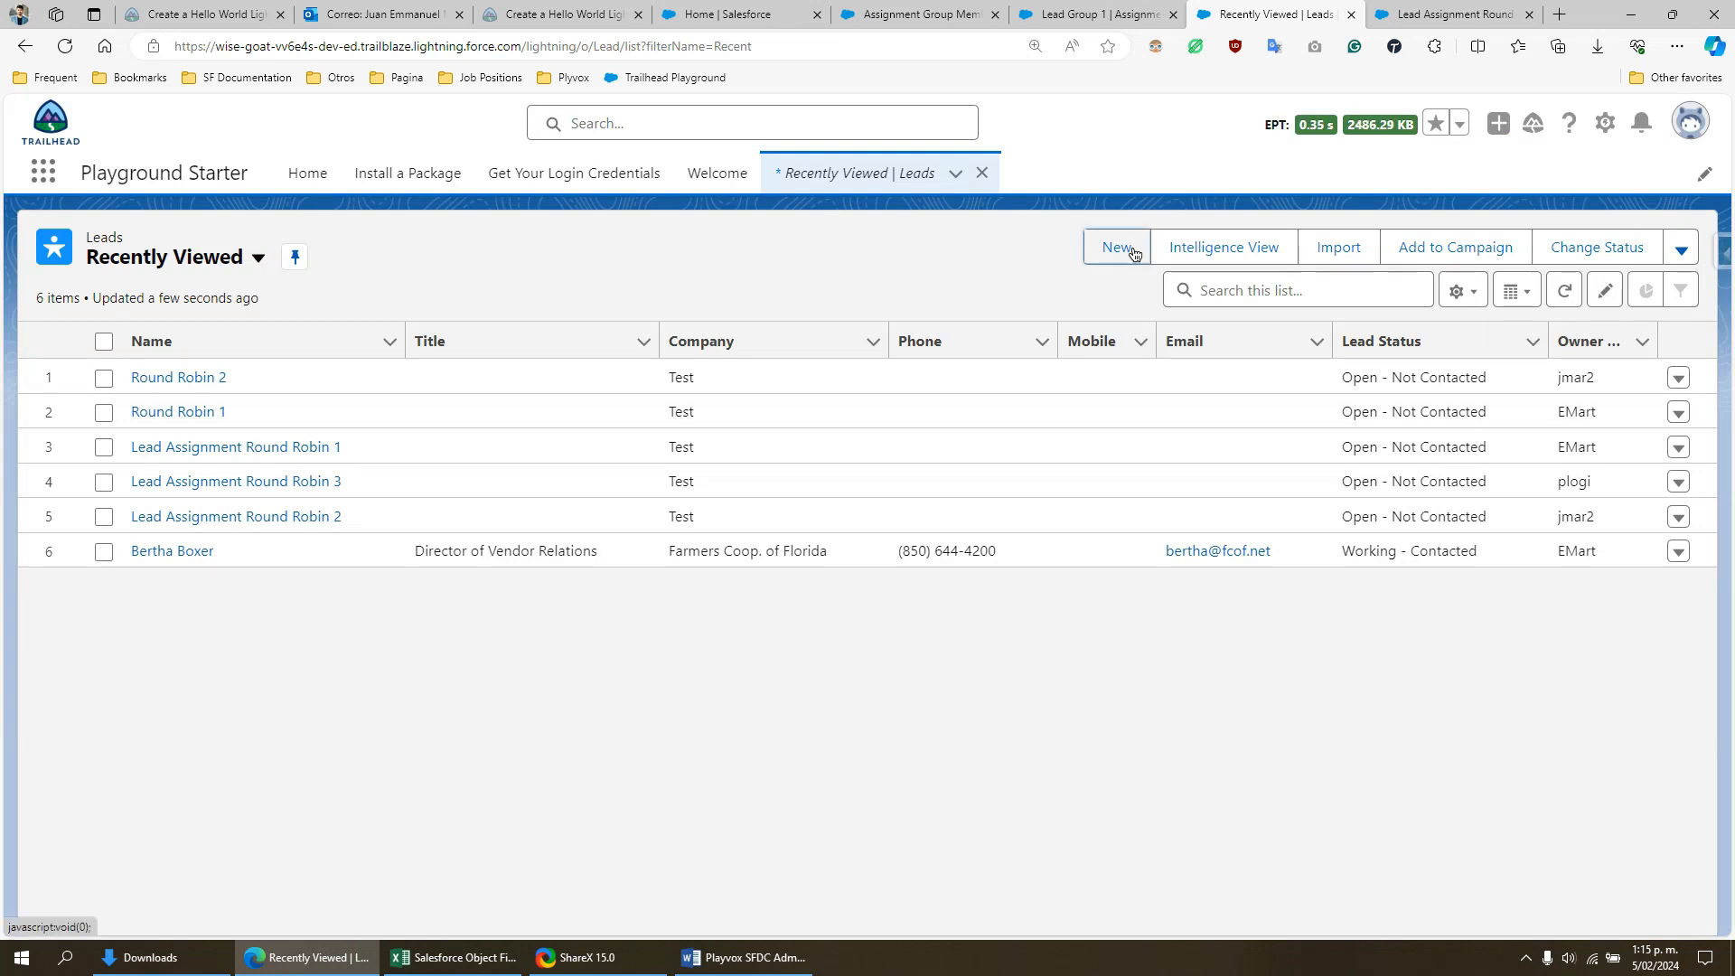
{"action": "left_click", "coordinate": [1118, 247]}
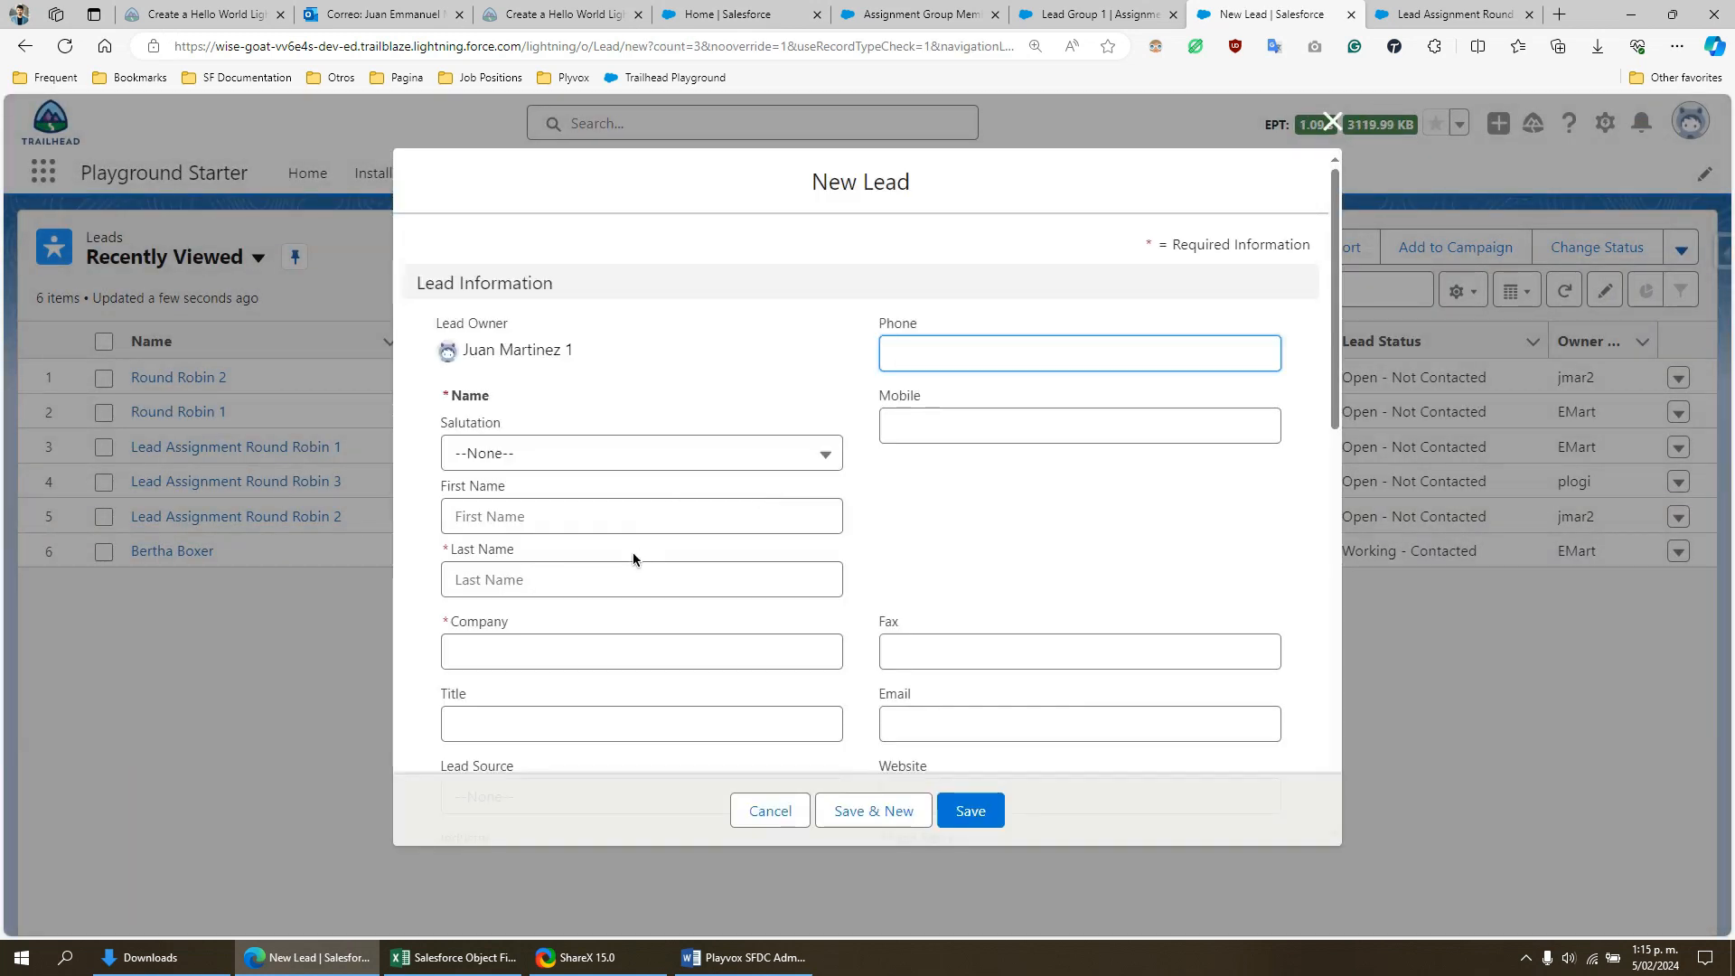
{"action": "left_click", "coordinate": [626, 586]}
{"action": "left_click", "coordinate": [604, 657]}
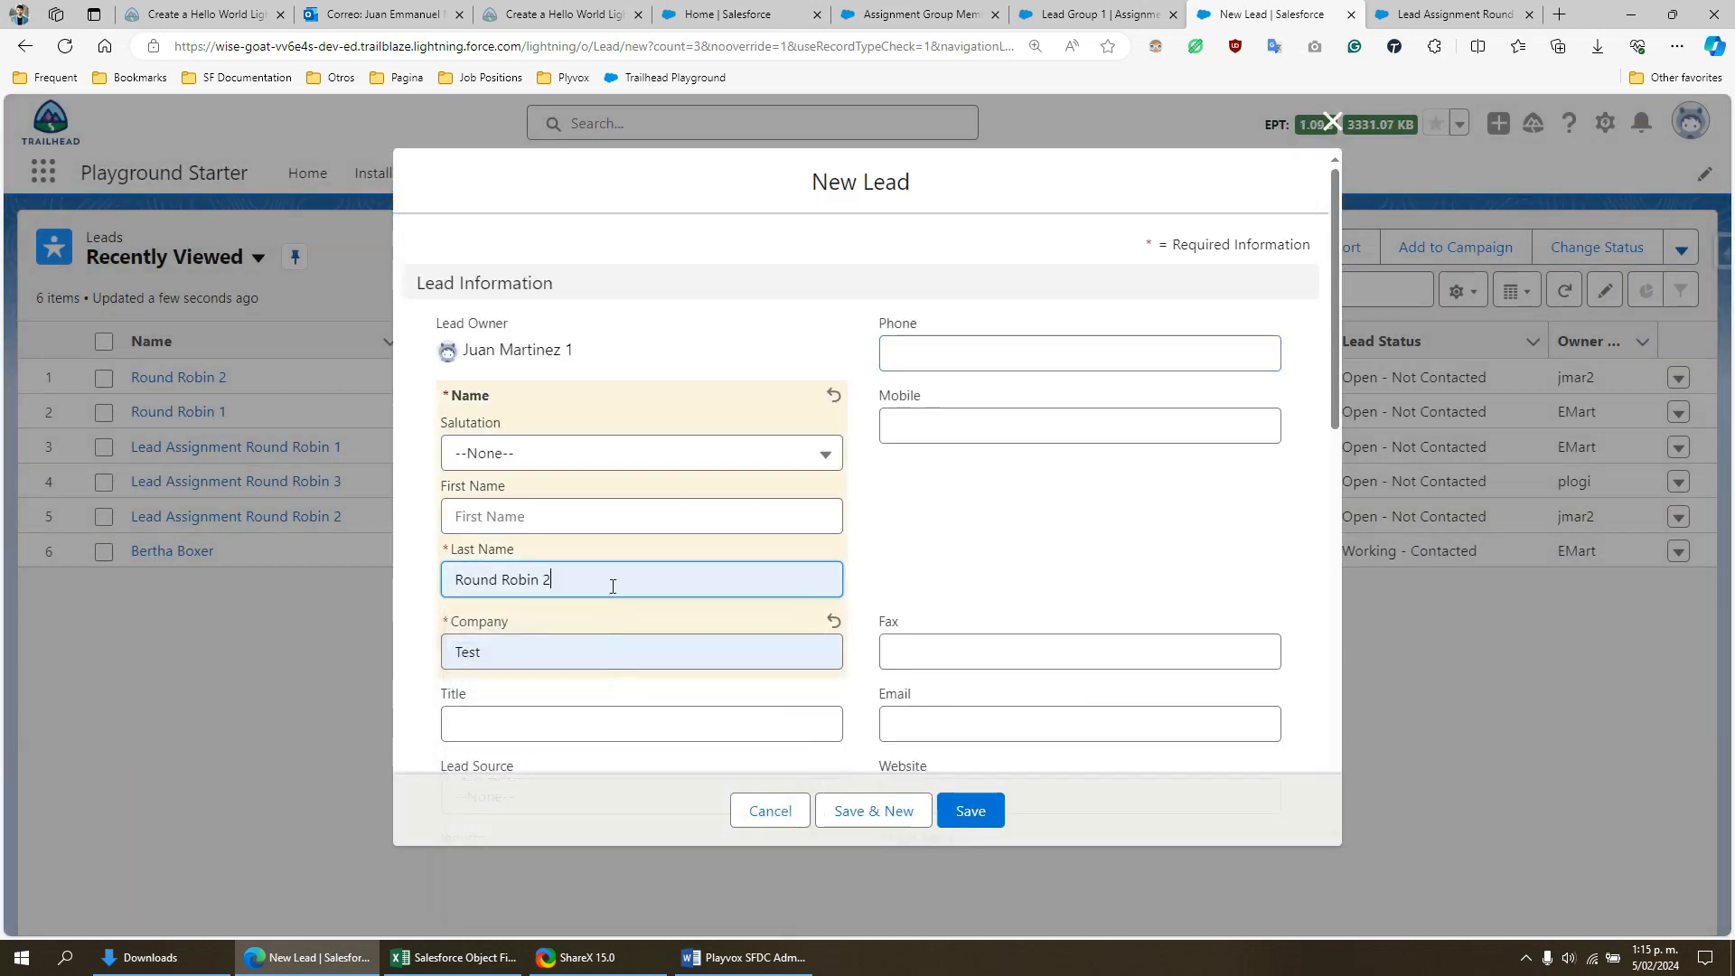
{"action": "key", "text": "BackSpace"}
{"action": "type", "text": "3"}
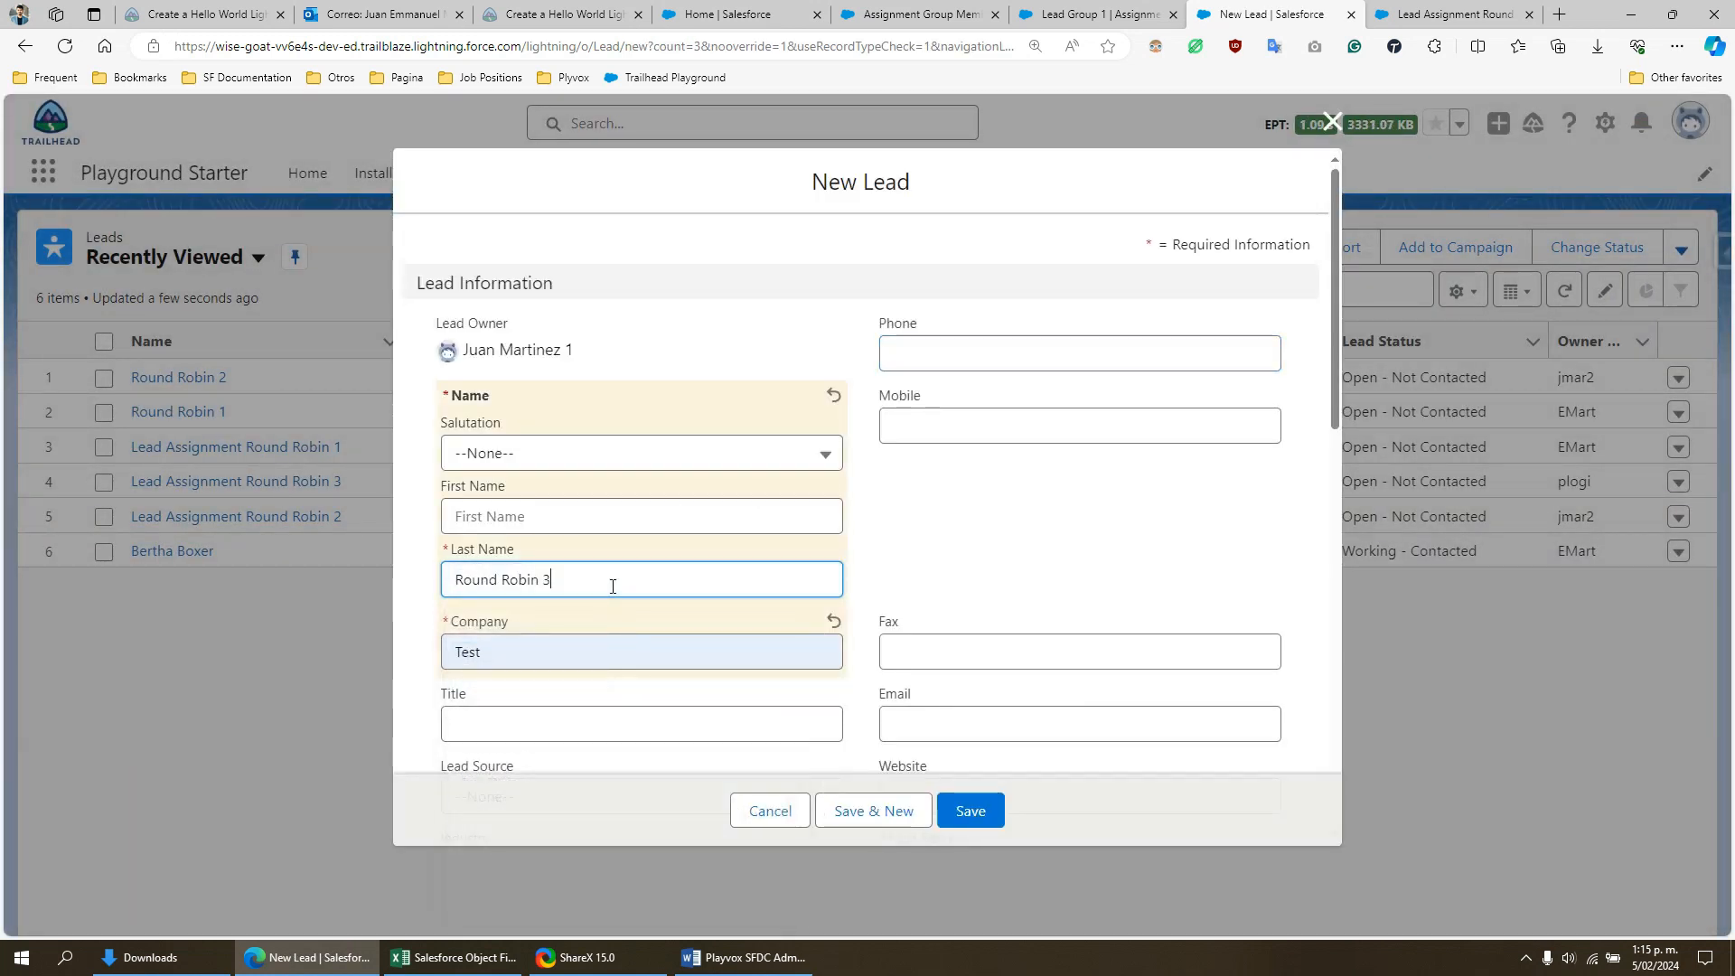
{"action": "left_click", "coordinate": [973, 814]}
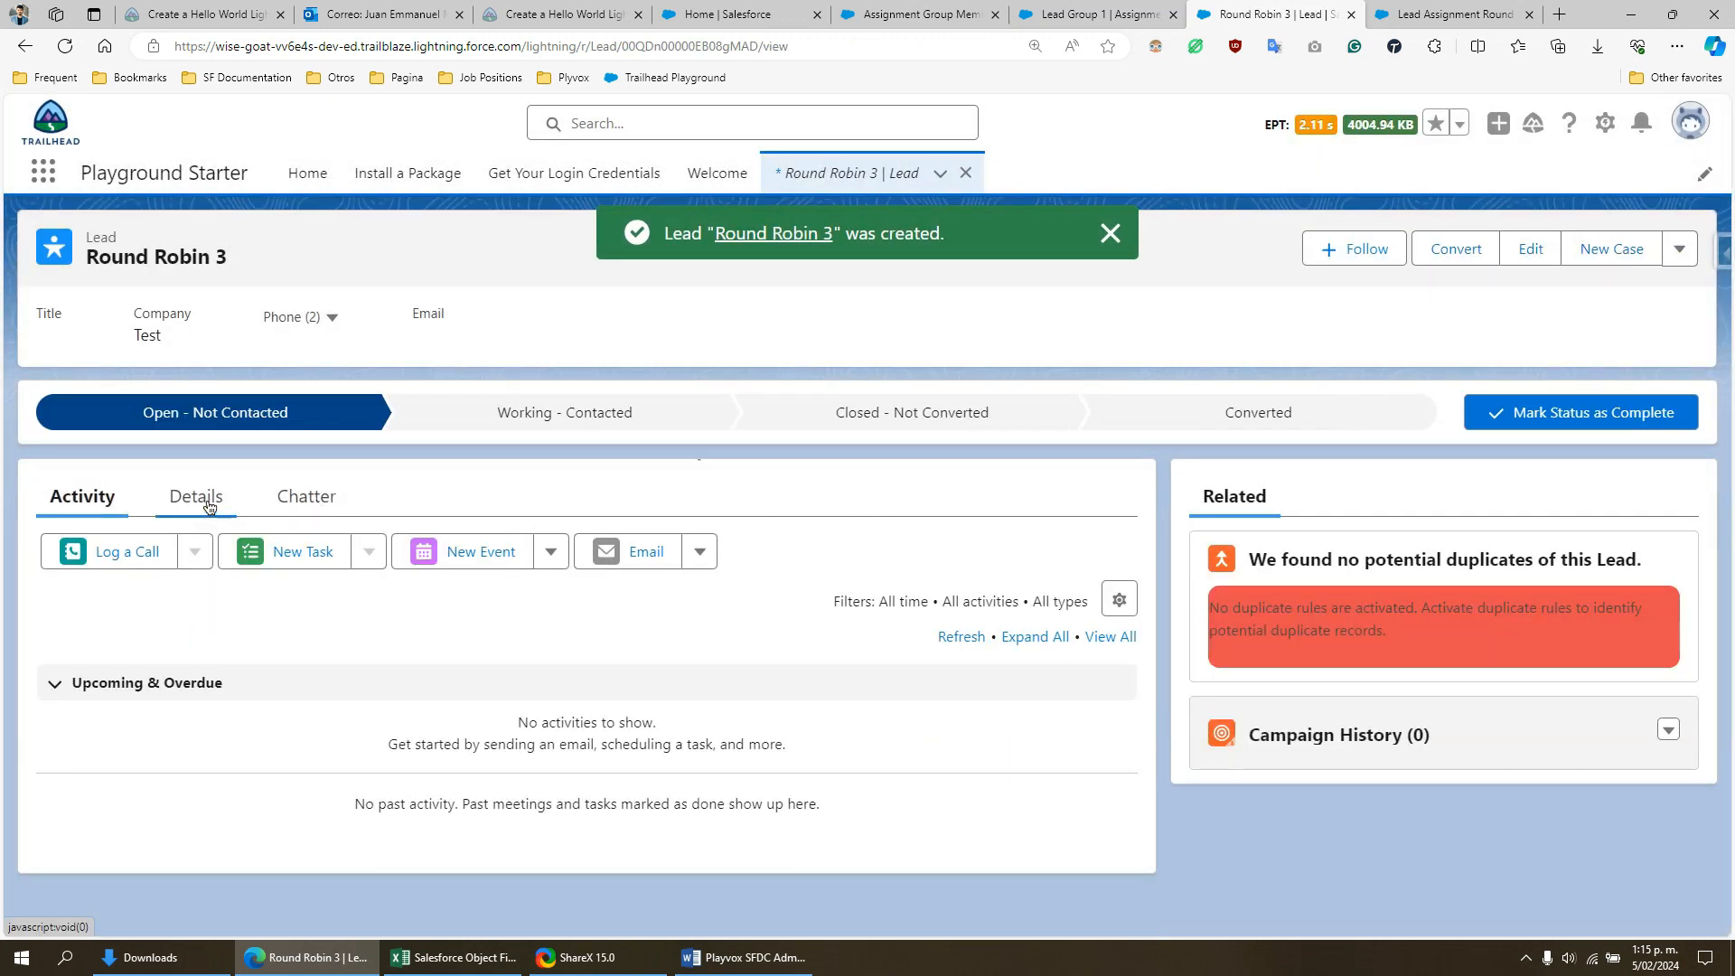
{"action": "left_click", "coordinate": [196, 498]}
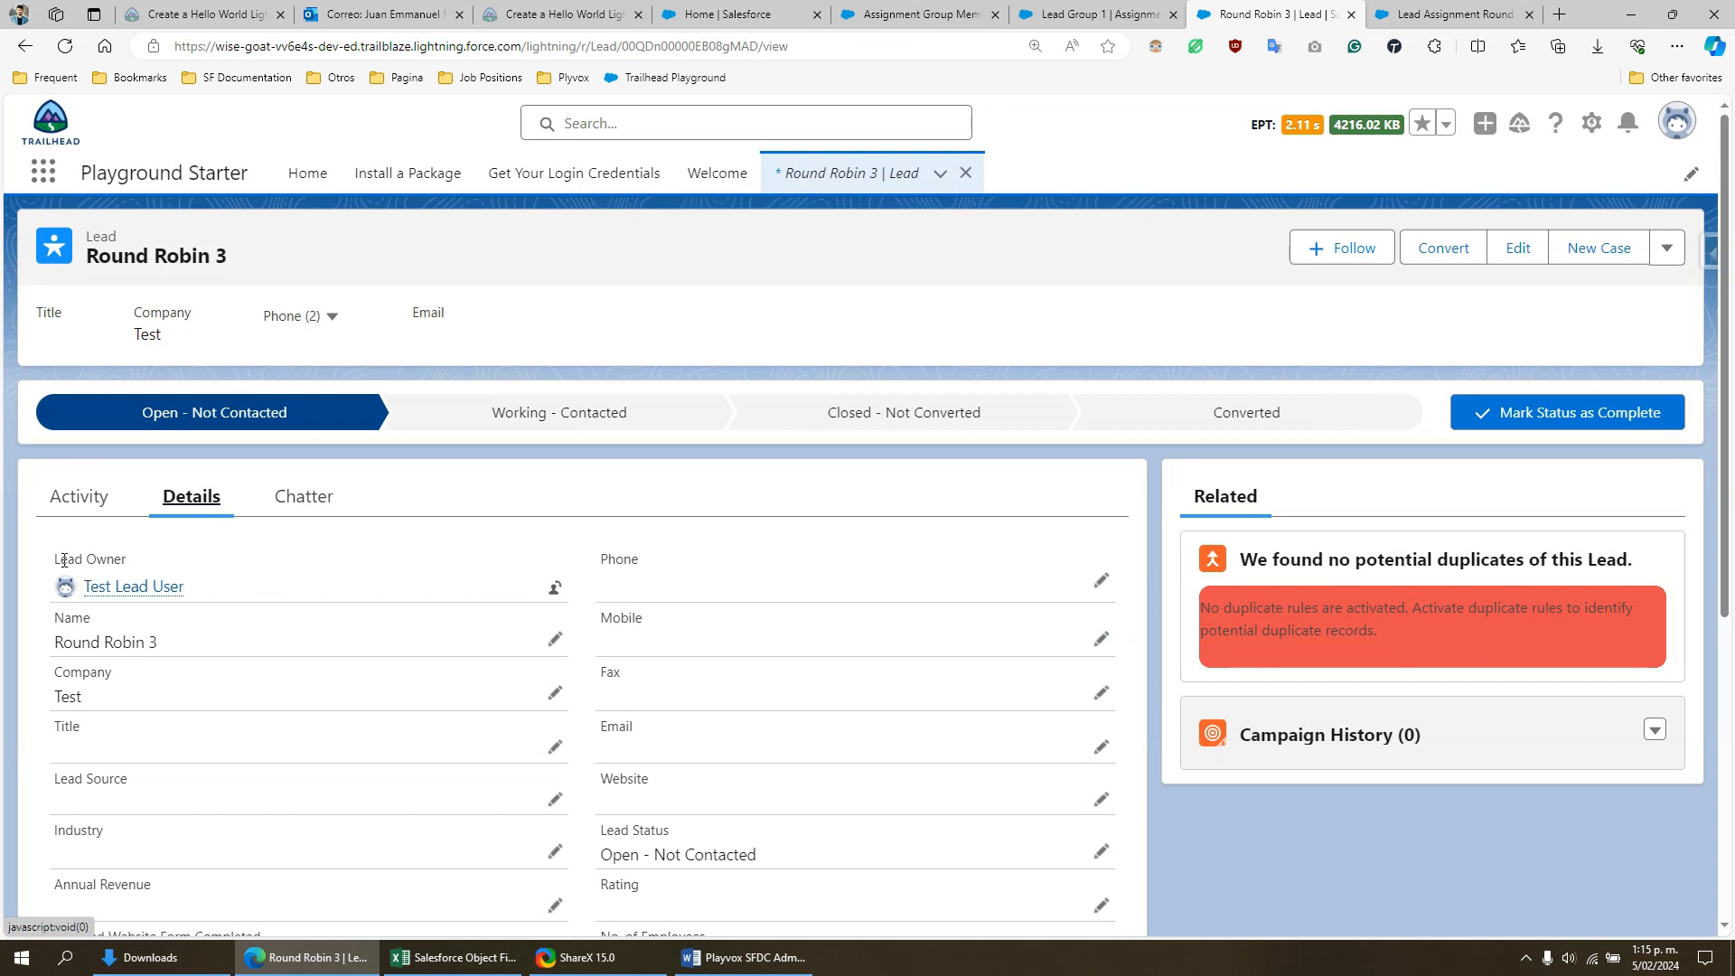
{"action": "mouse_move", "coordinate": [113, 592]}
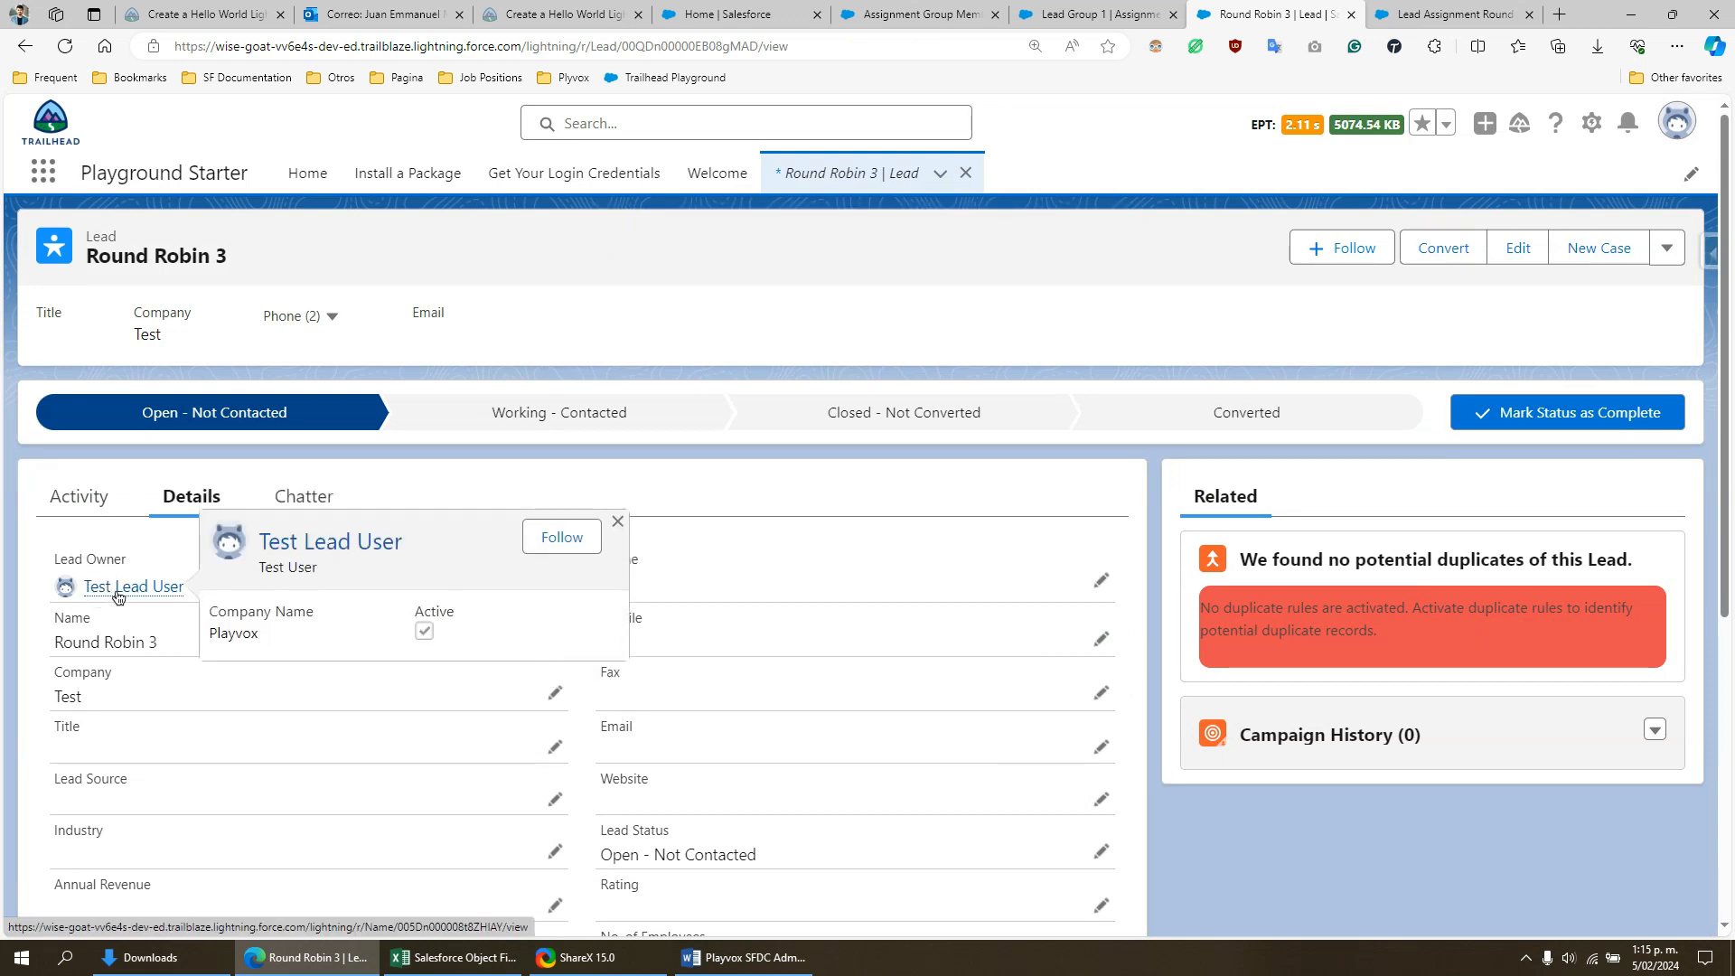
- Reload the Lead Group 1 record and check member GM-0002's Last Assignment Date and Number of Records Assigned
{"action": "left_click", "coordinate": [1060, 7]}
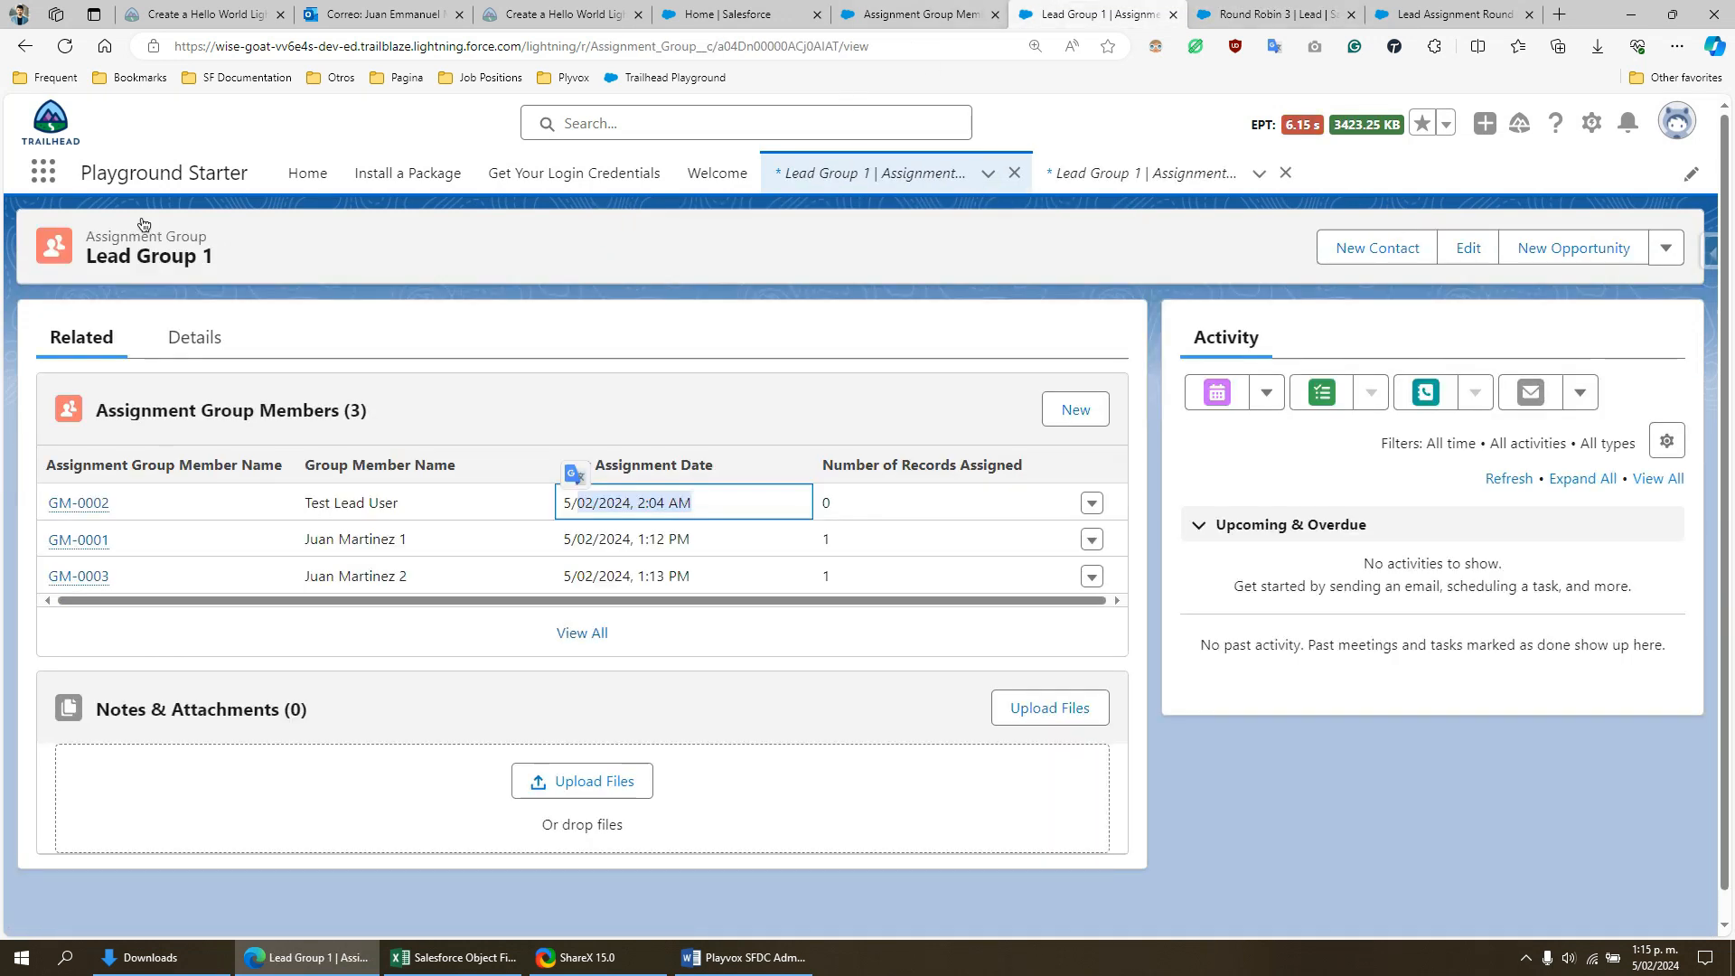
{"action": "left_click", "coordinate": [66, 48]}
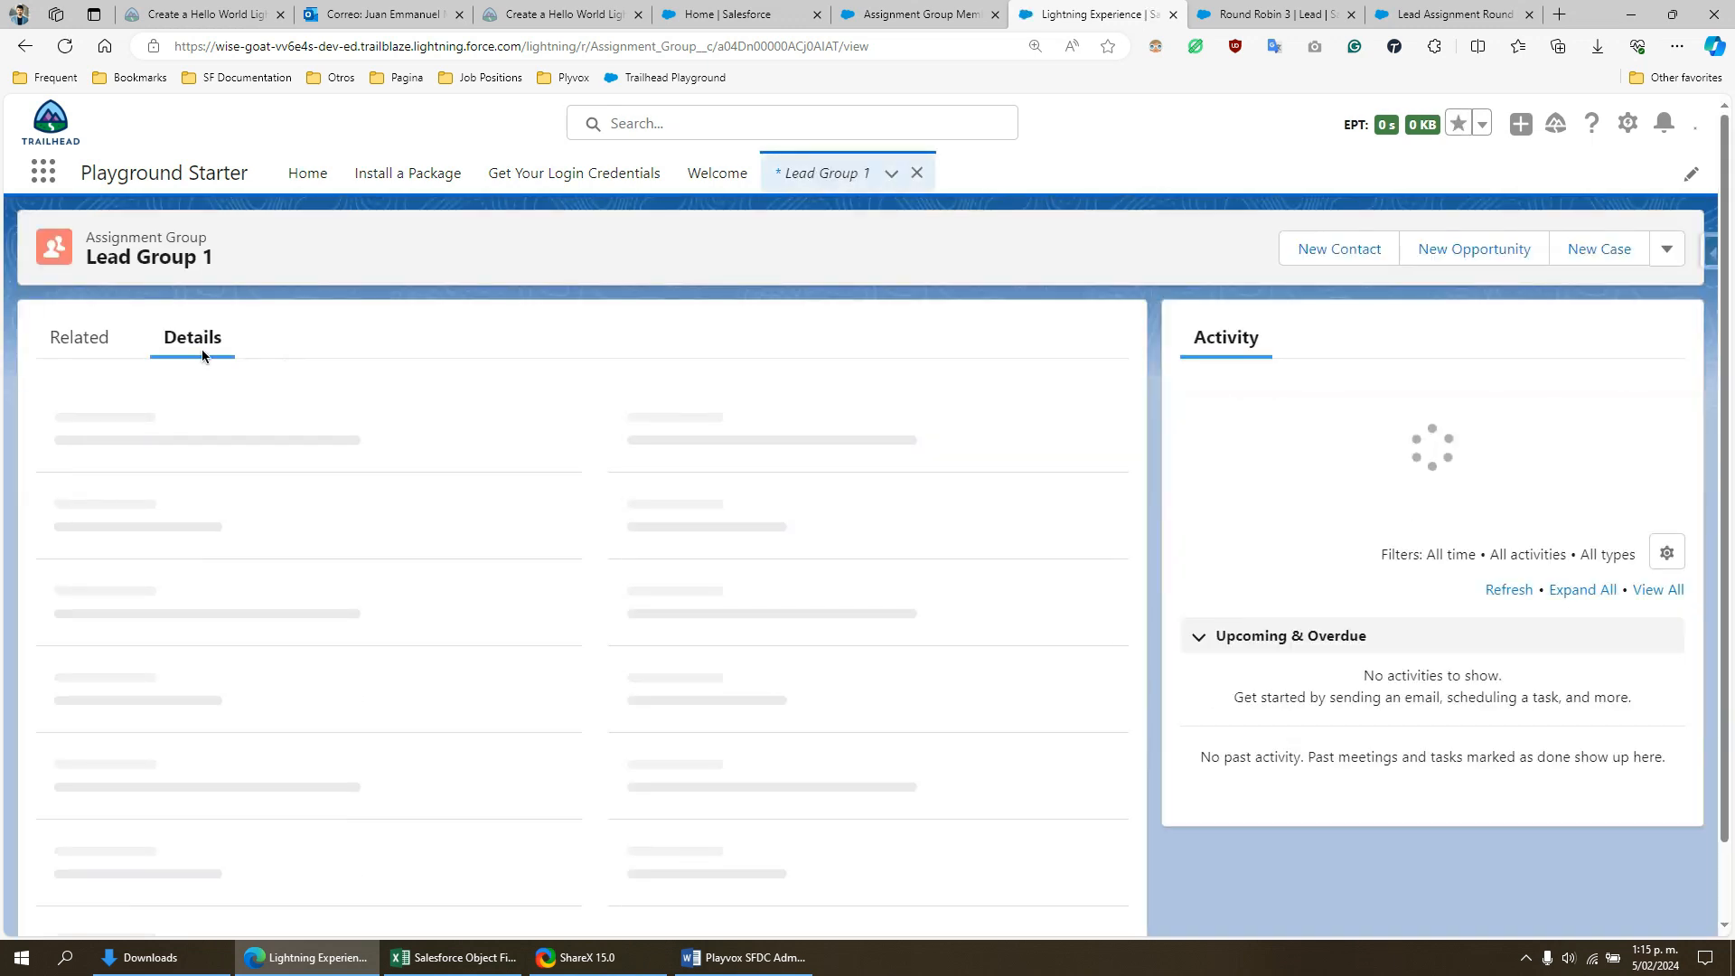
{"action": "left_click", "coordinate": [81, 339]}
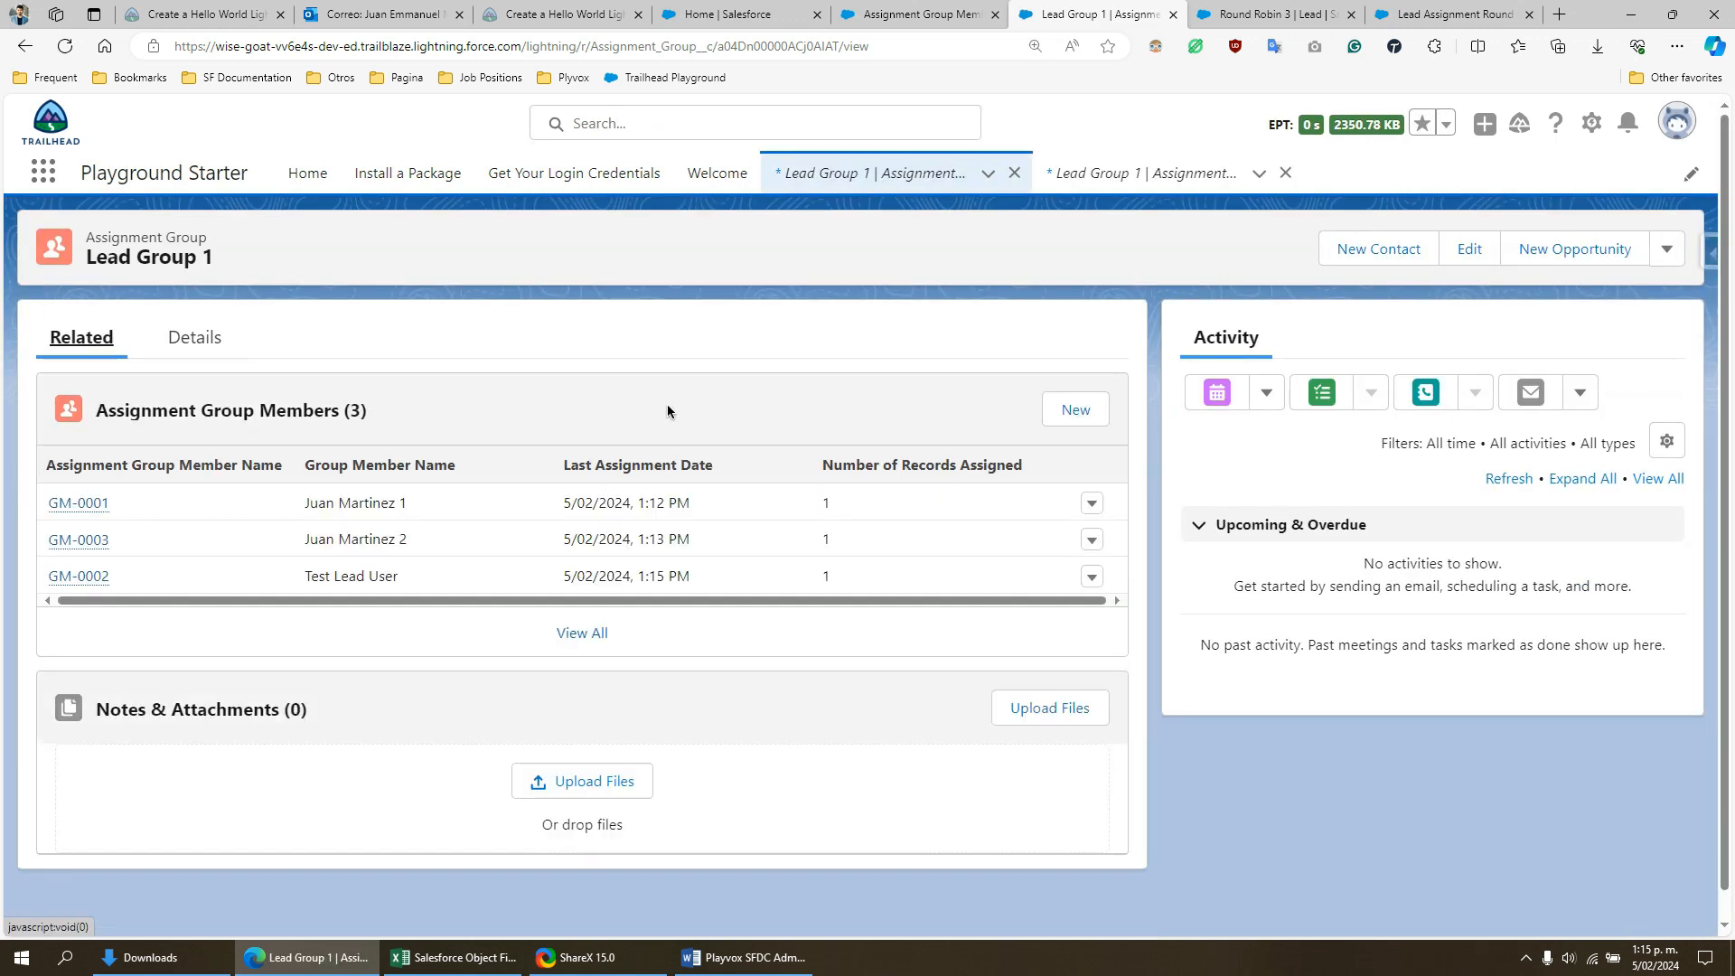
{"action": "left_click_drag", "start_coordinate": [338, 576], "coordinate": [402, 578]}
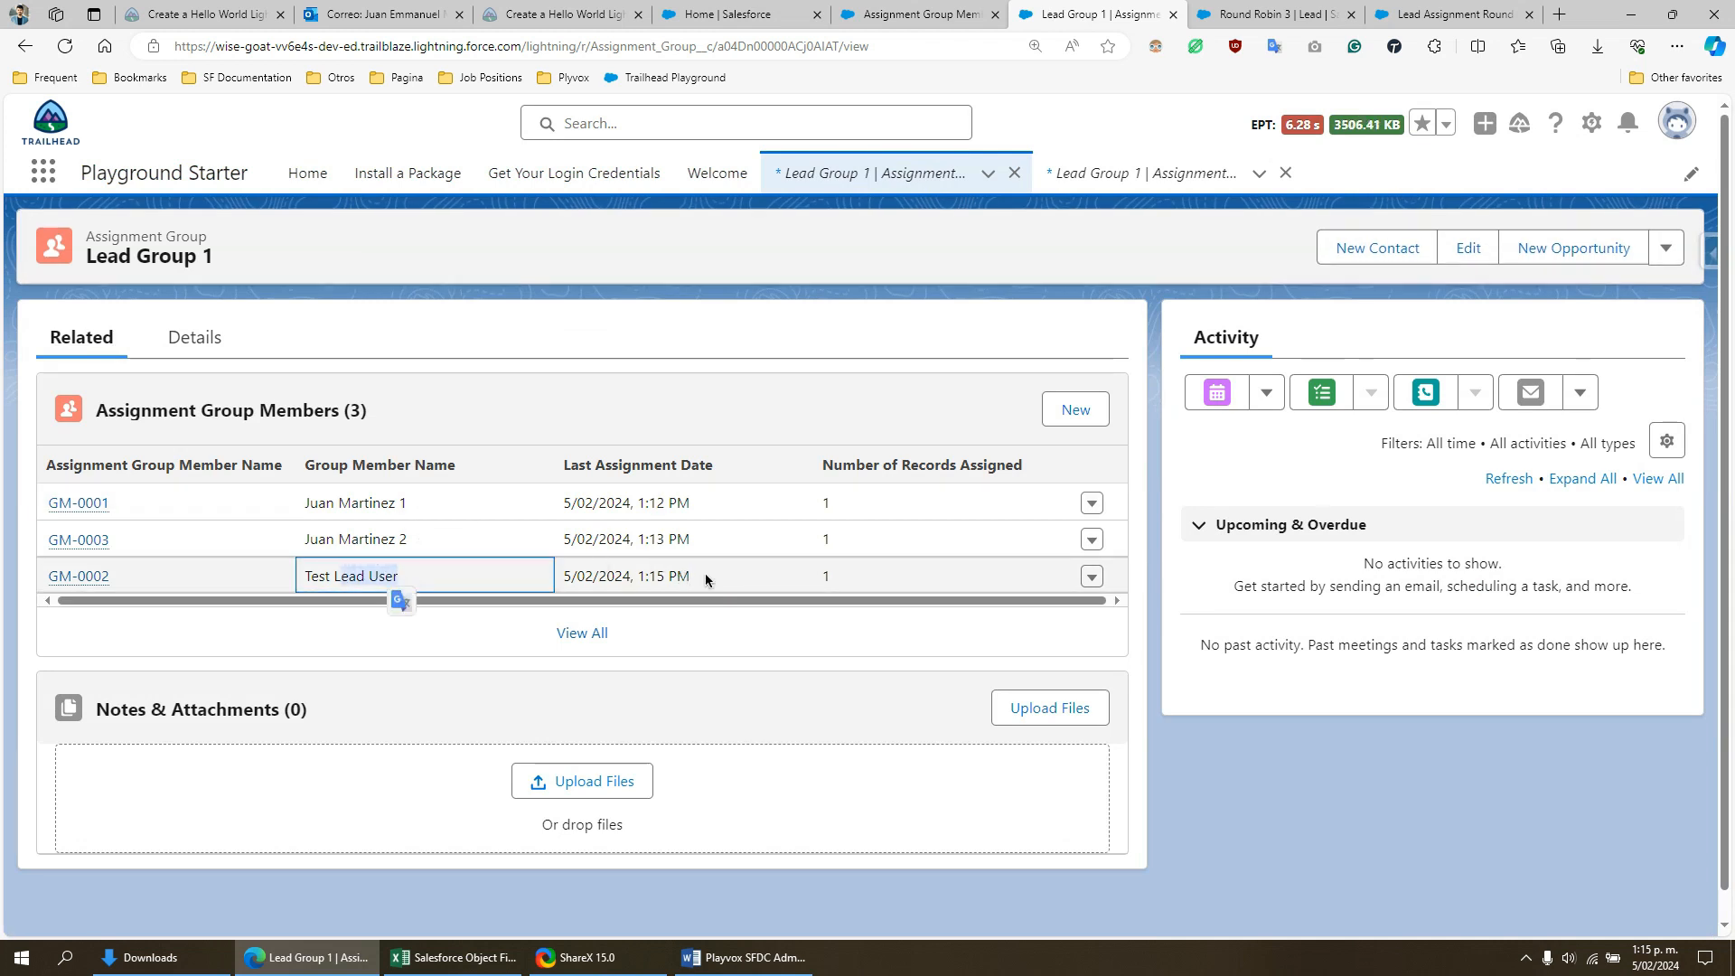
{"action": "left_click_drag", "start_coordinate": [704, 575], "coordinate": [594, 572]}
{"action": "left_click", "coordinate": [658, 577]}
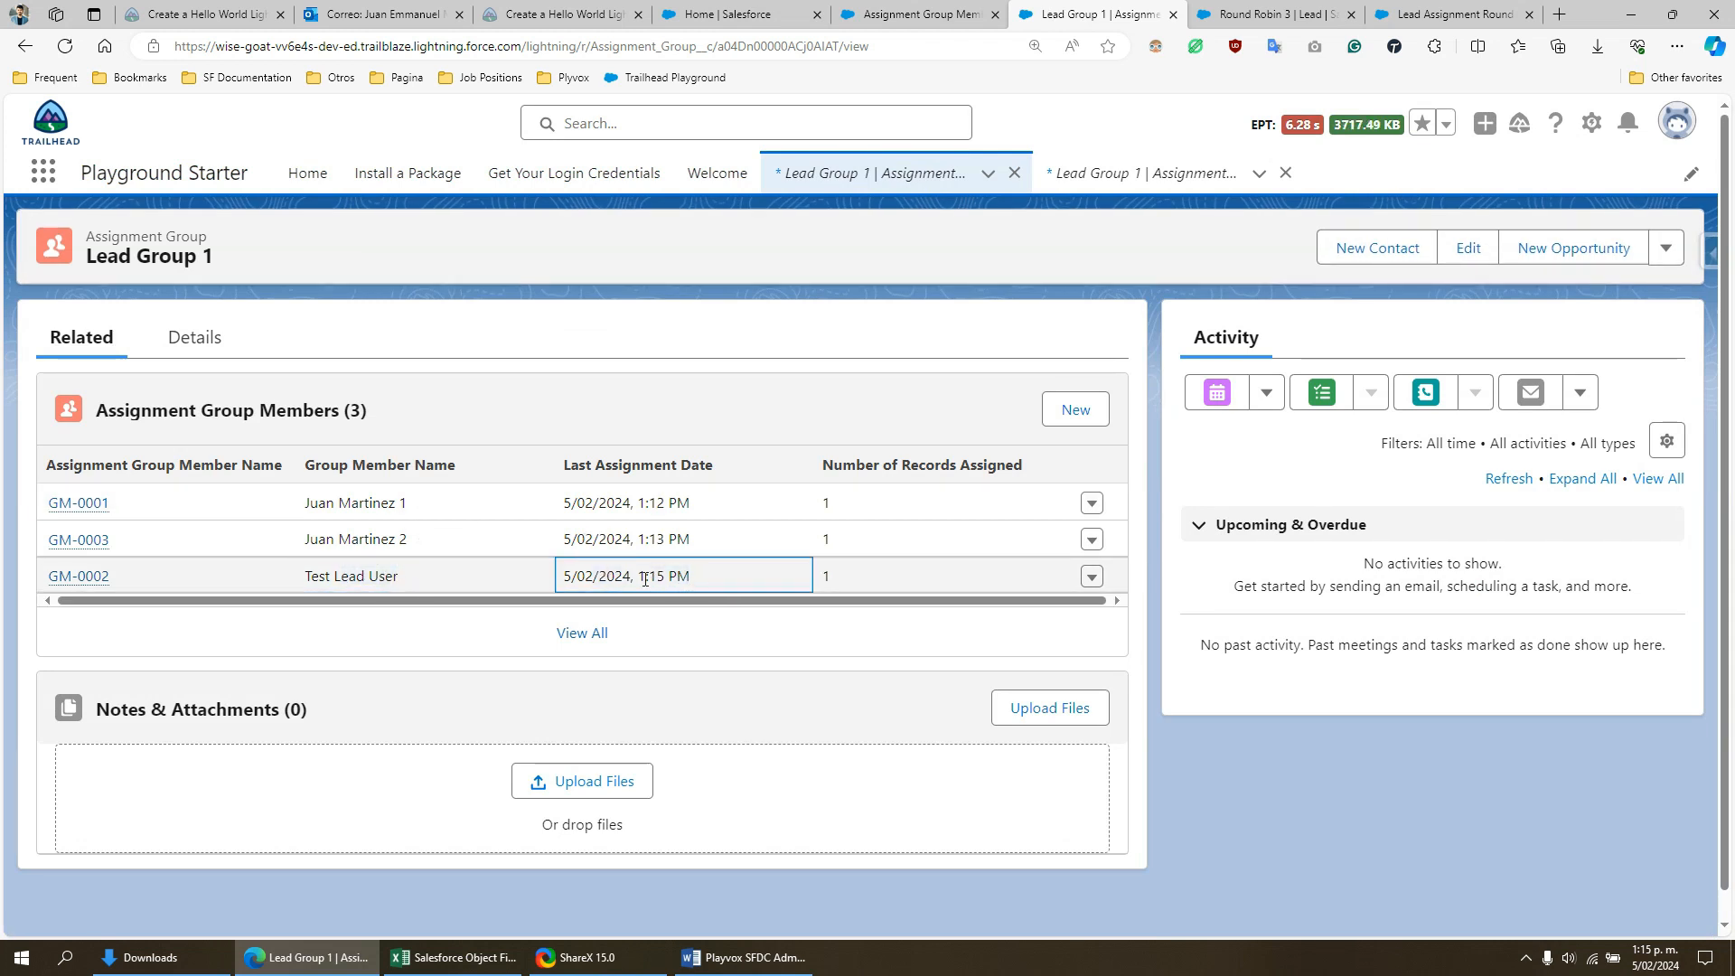
{"action": "left_click", "coordinate": [664, 579]}
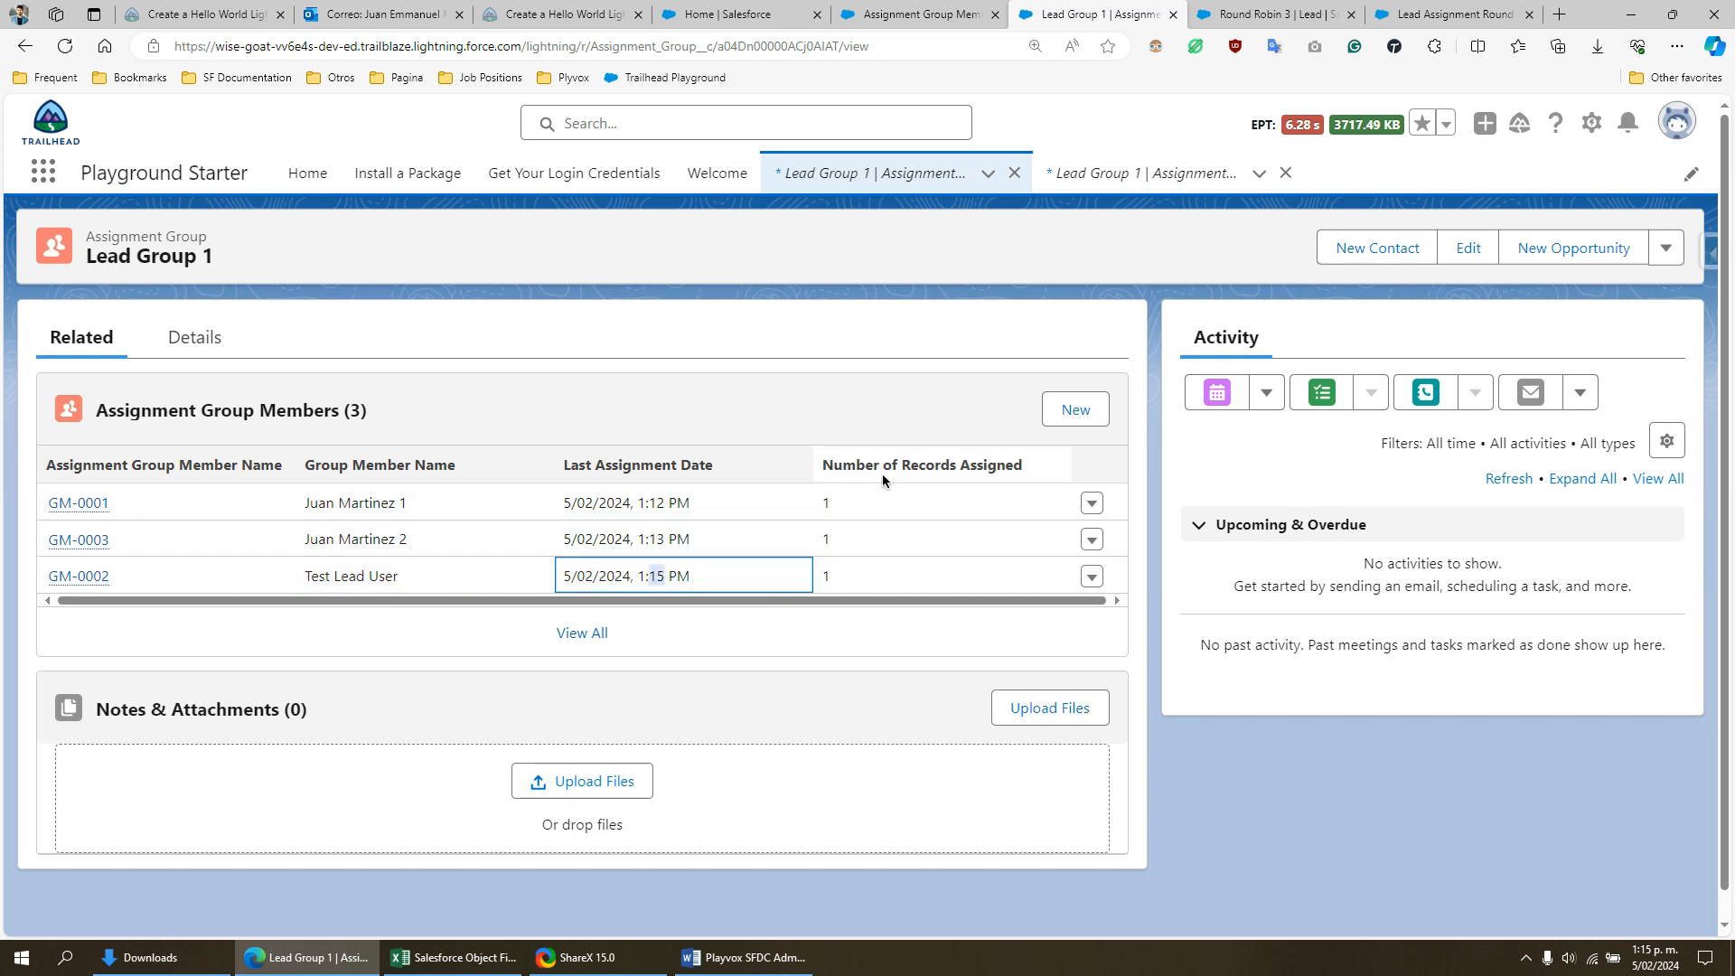
{"action": "double_click", "coordinate": [826, 575]}
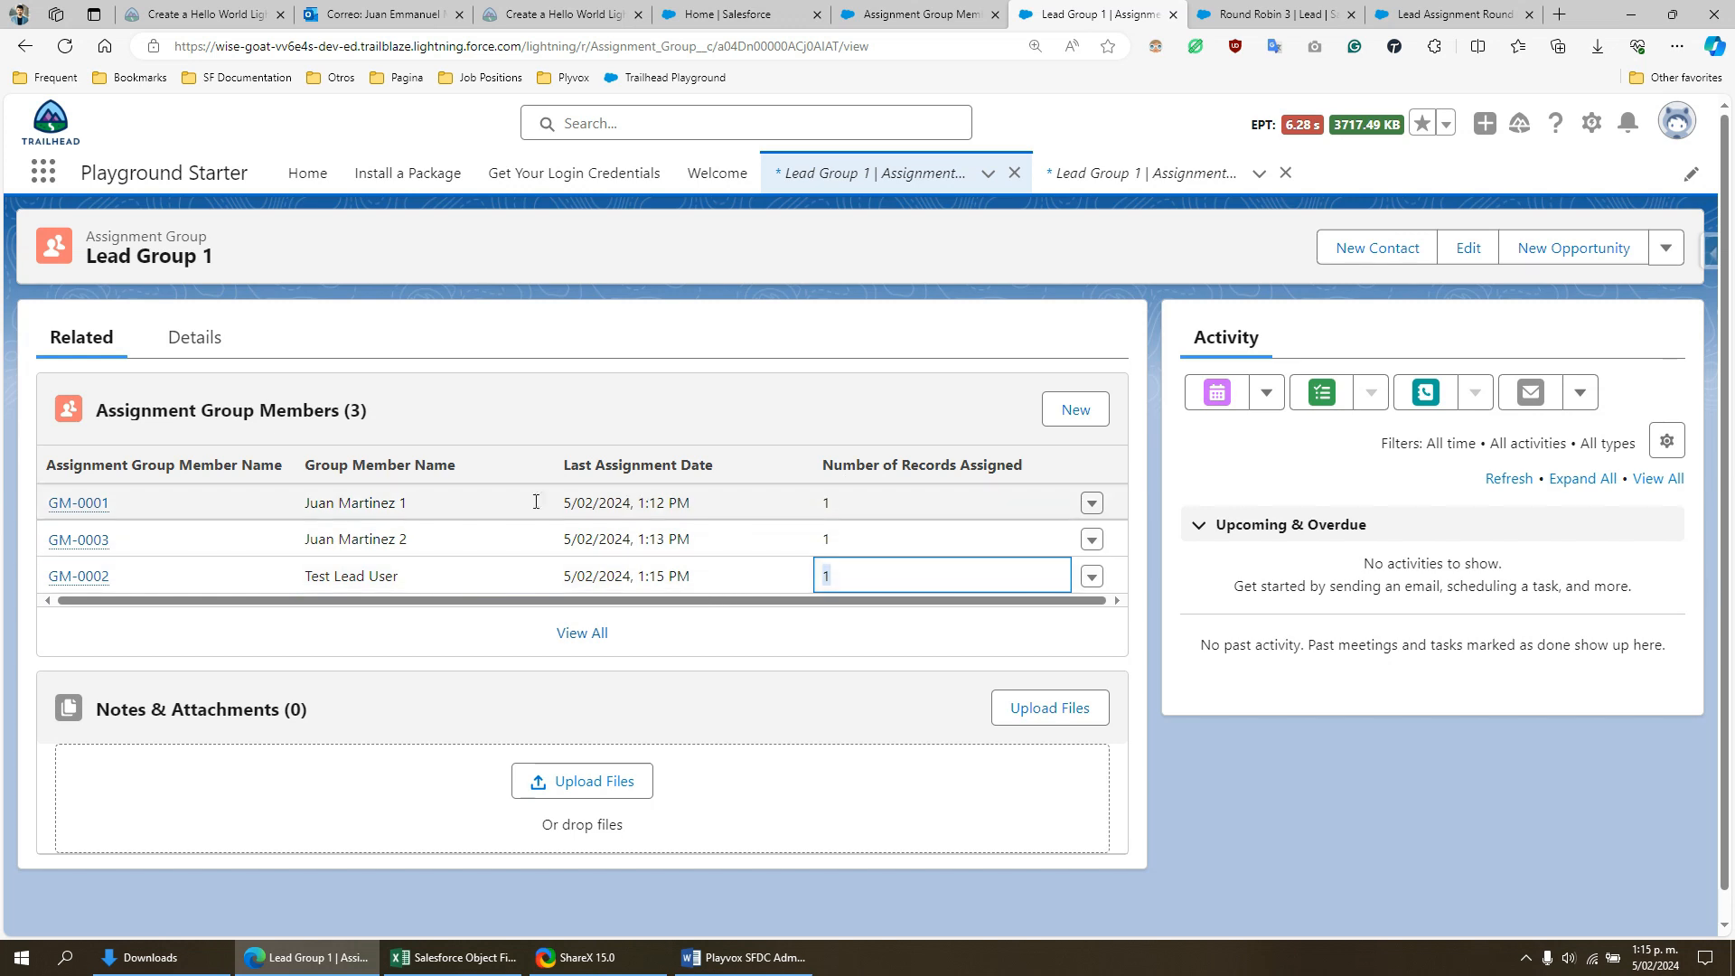
- Examine member GM-0001's Number of Records Assigned and Last Assignment Date as the next member in the rotation
{"action": "left_click_drag", "start_coordinate": [312, 498], "coordinate": [422, 512]}
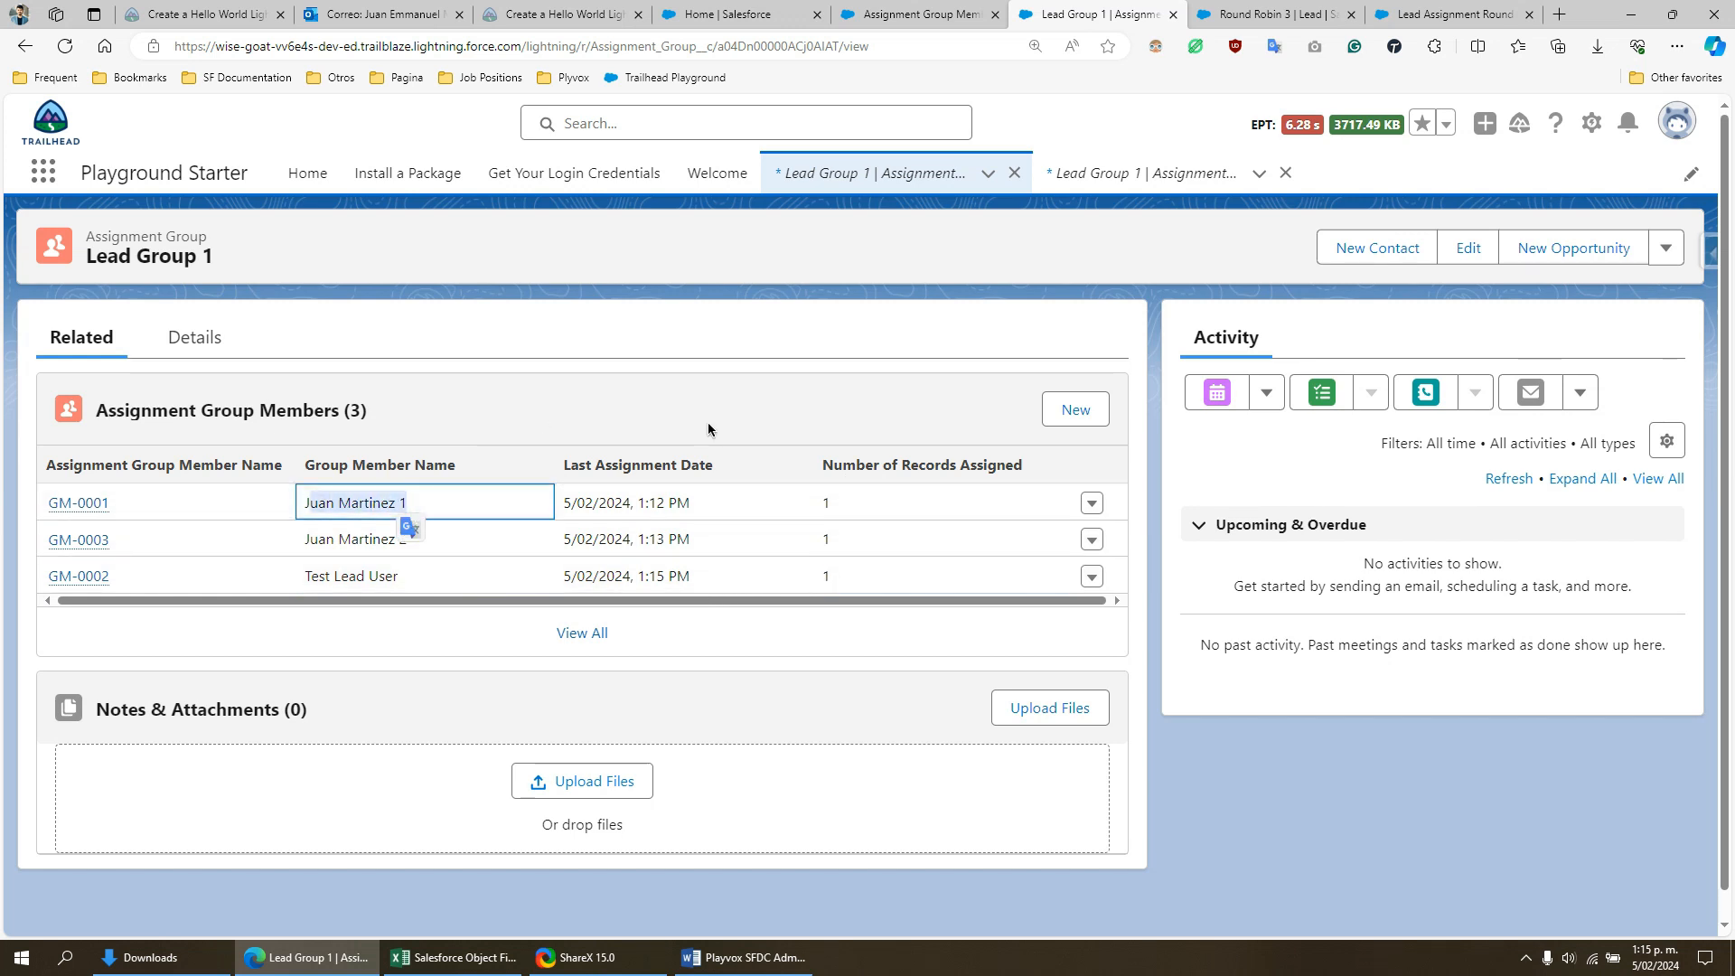
{"action": "left_click", "coordinate": [826, 498]}
{"action": "left_click", "coordinate": [829, 504]}
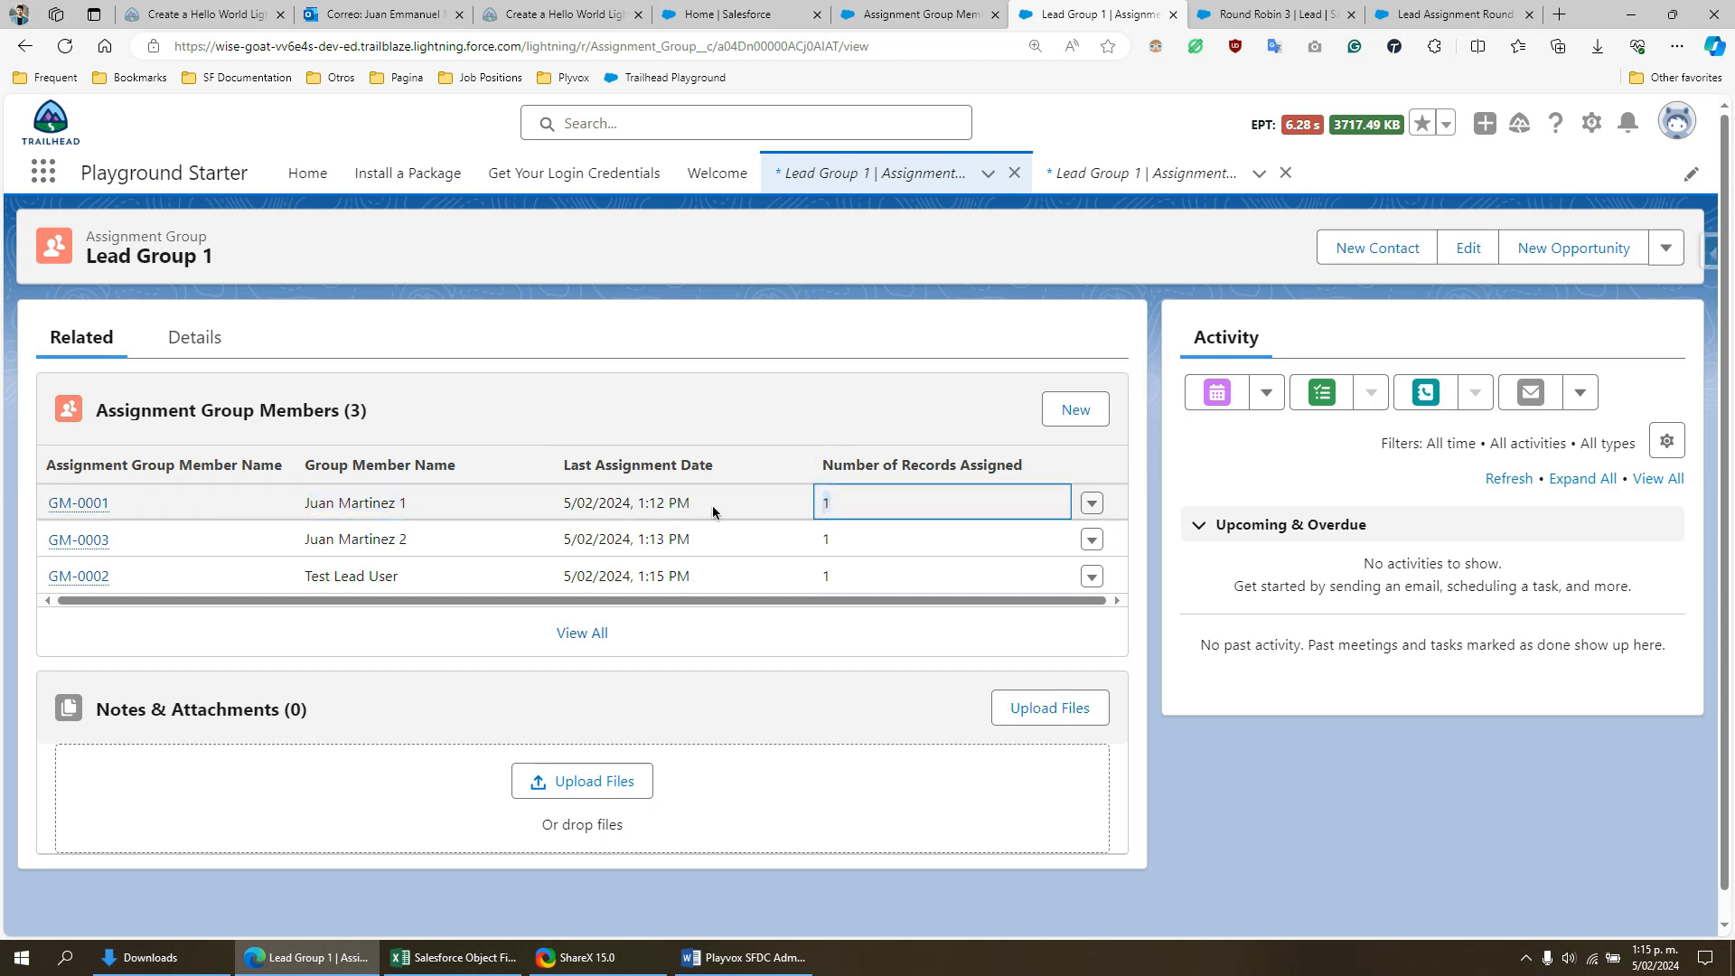
{"action": "left_click_drag", "start_coordinate": [699, 507], "coordinate": [562, 515]}
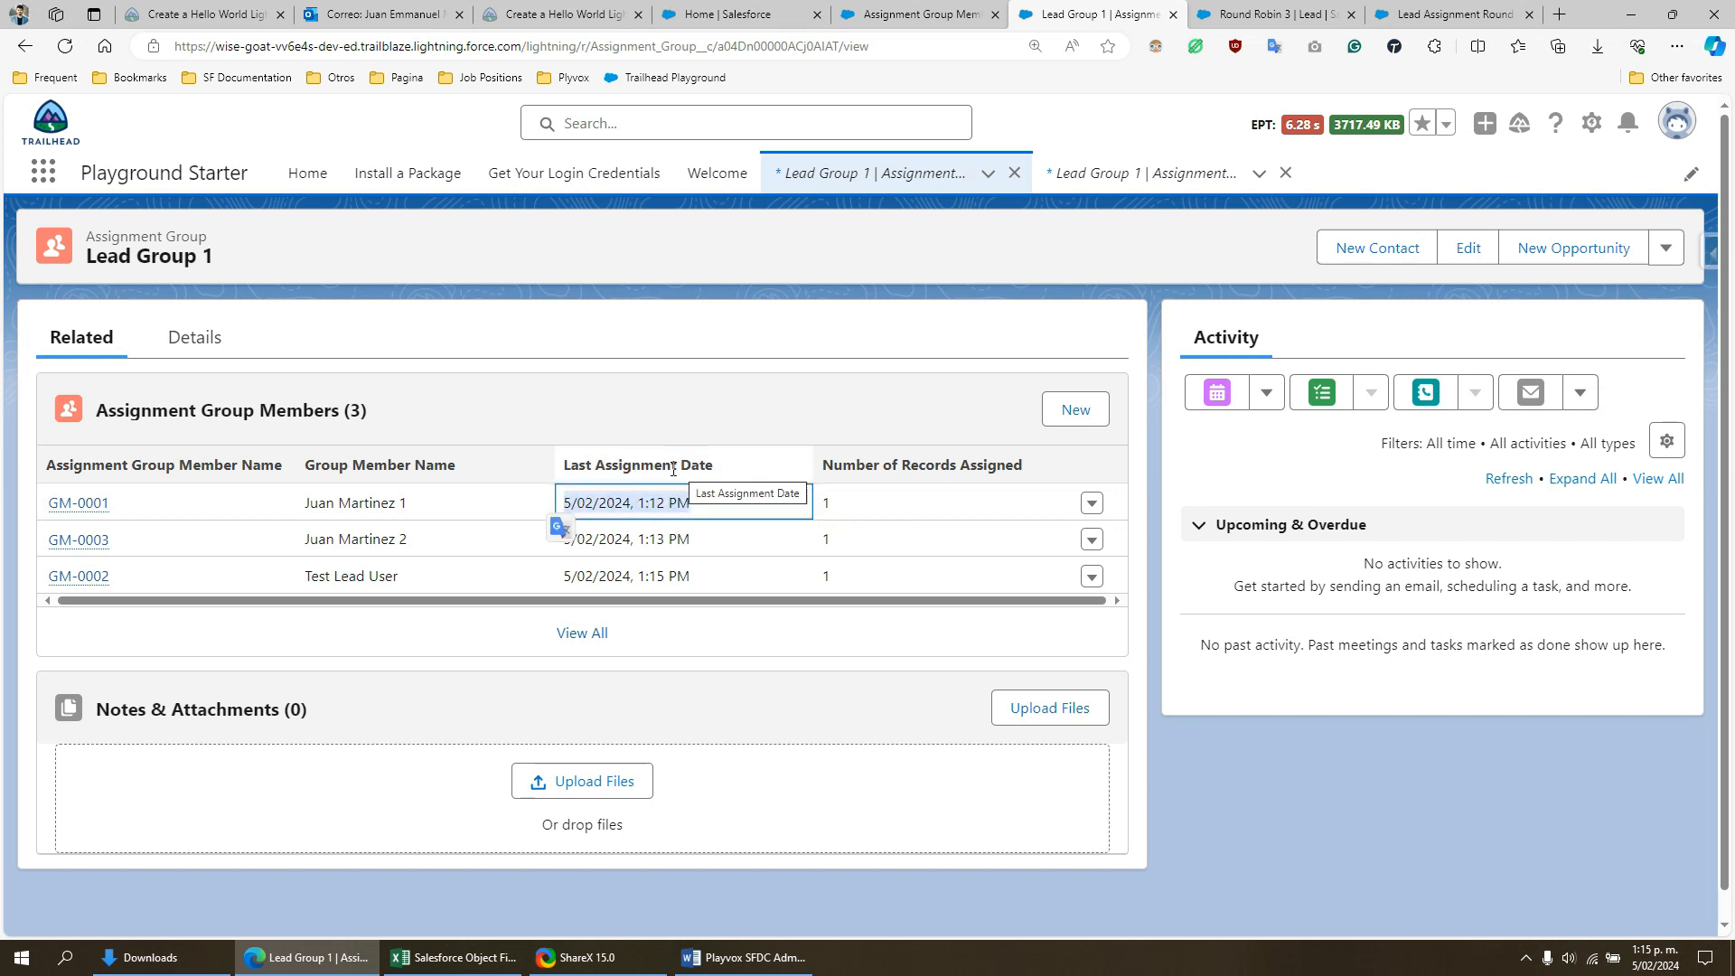
{"action": "left_click", "coordinate": [693, 512]}
- Return to the Round Robin 3 lead and open the Leads list using the search term "lead"
{"action": "left_click", "coordinate": [1274, 11]}
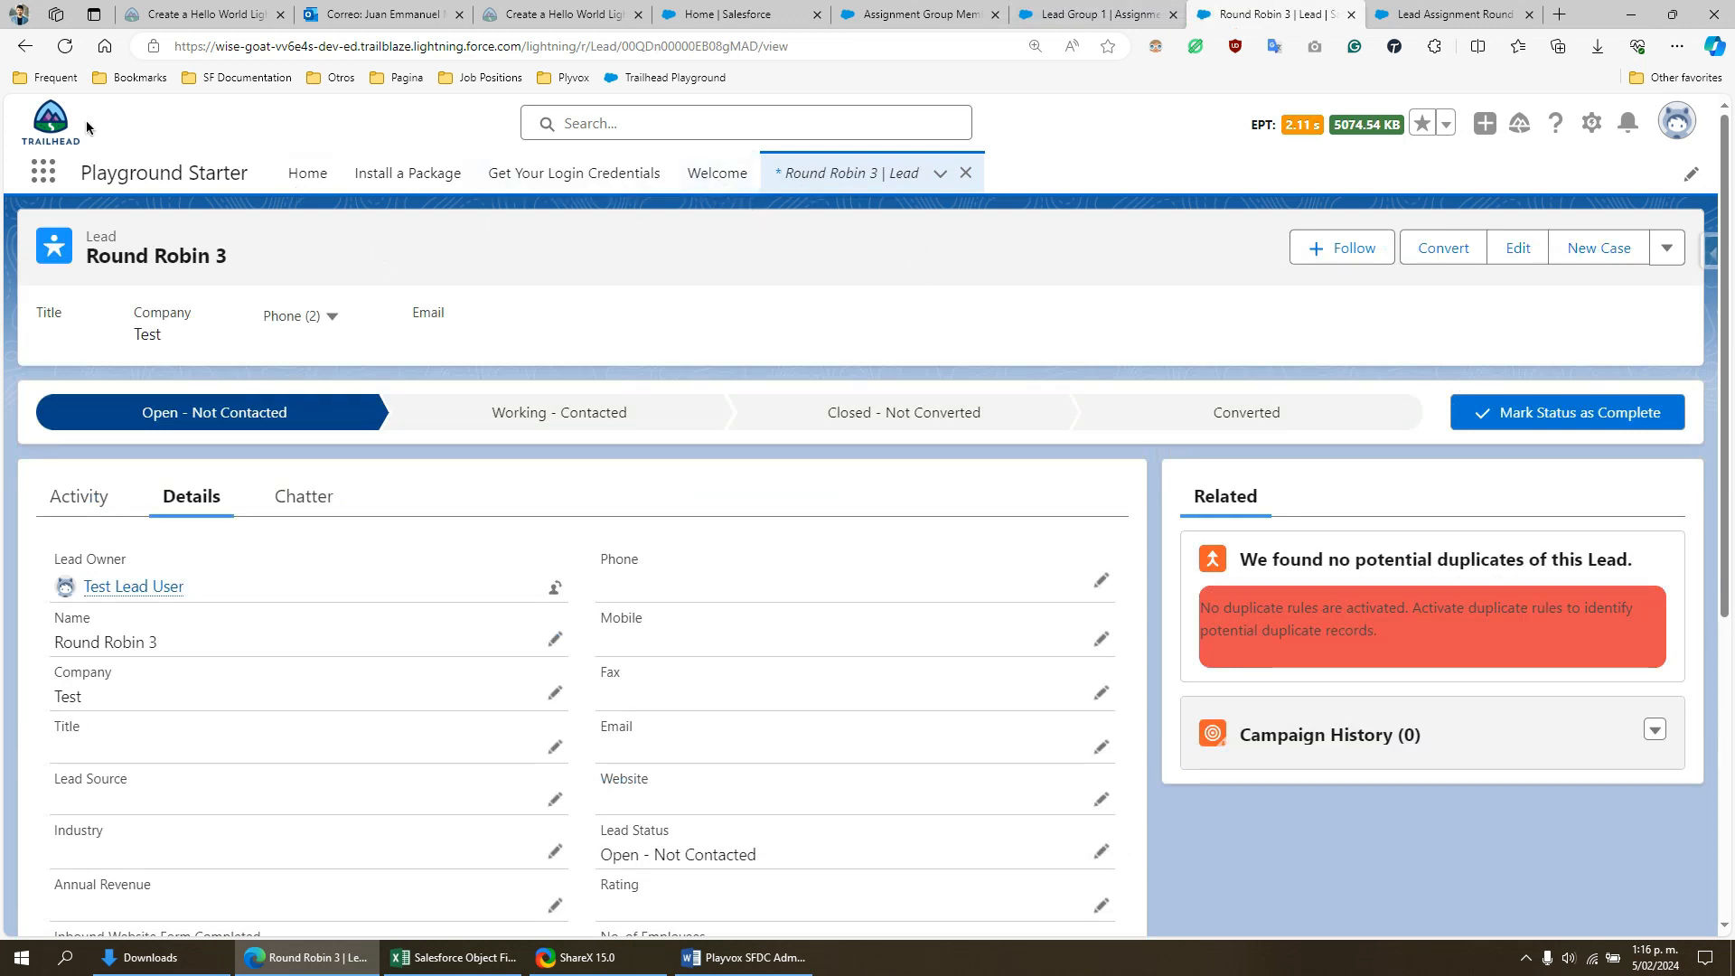
{"action": "left_click", "coordinate": [50, 169]}
{"action": "type", "text": "le"}
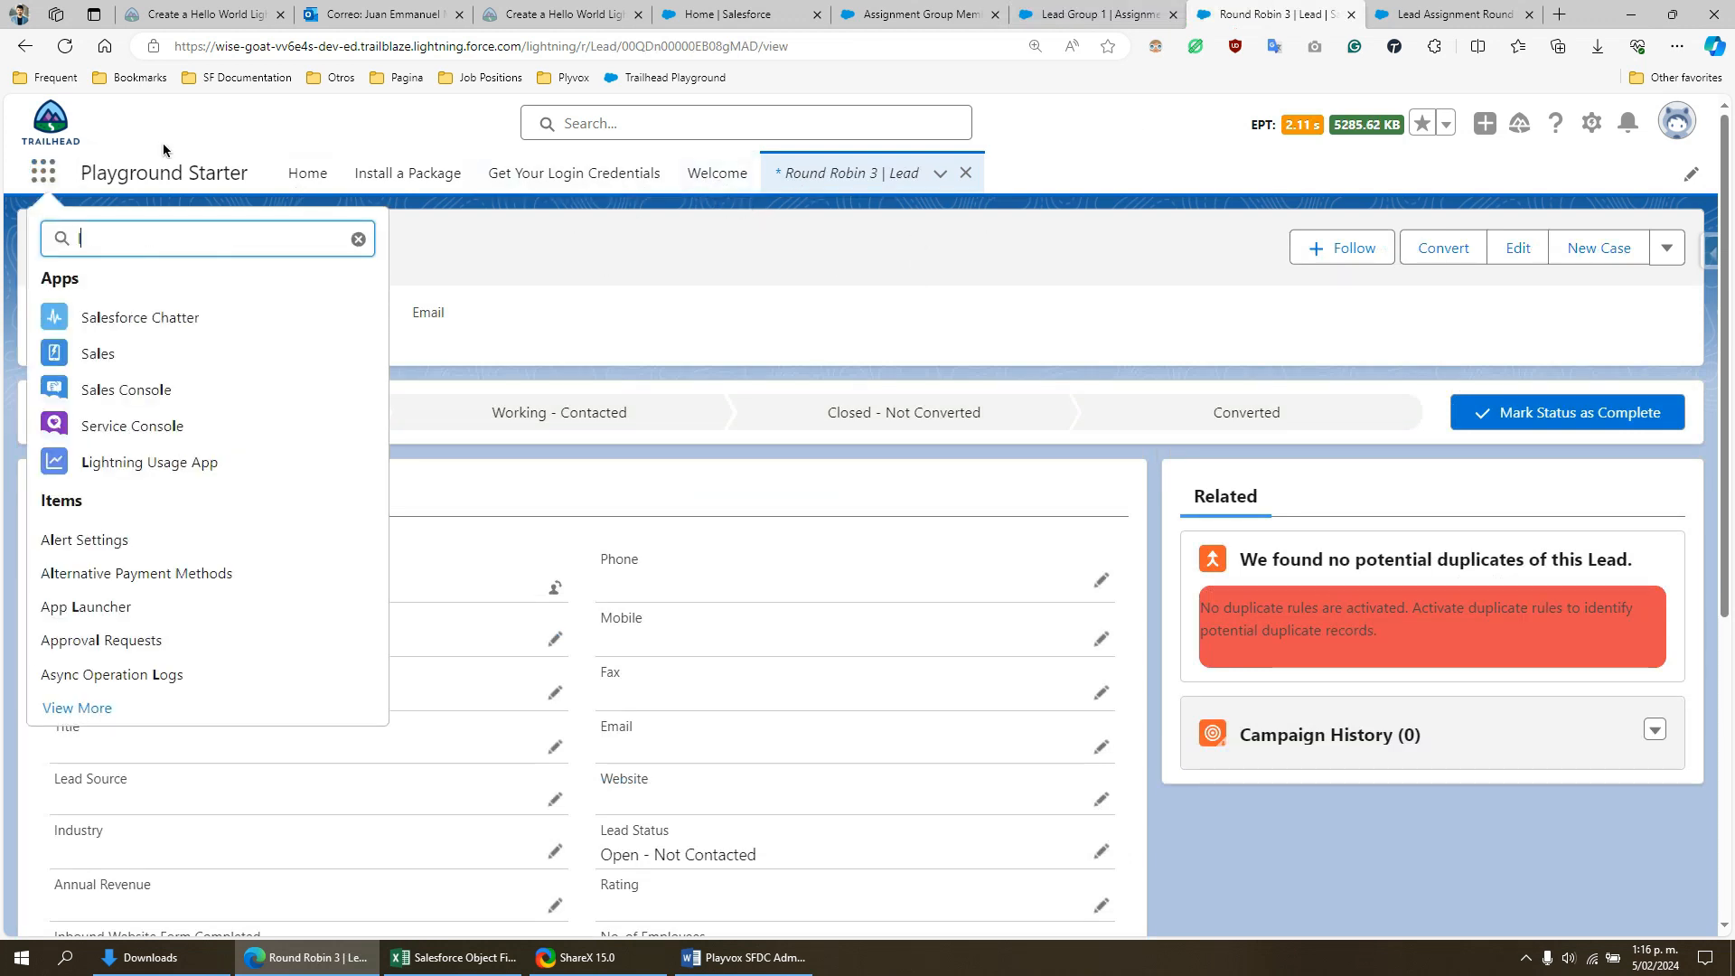
{"action": "type", "text": "ad"}
{"action": "left_click", "coordinate": [63, 381]}
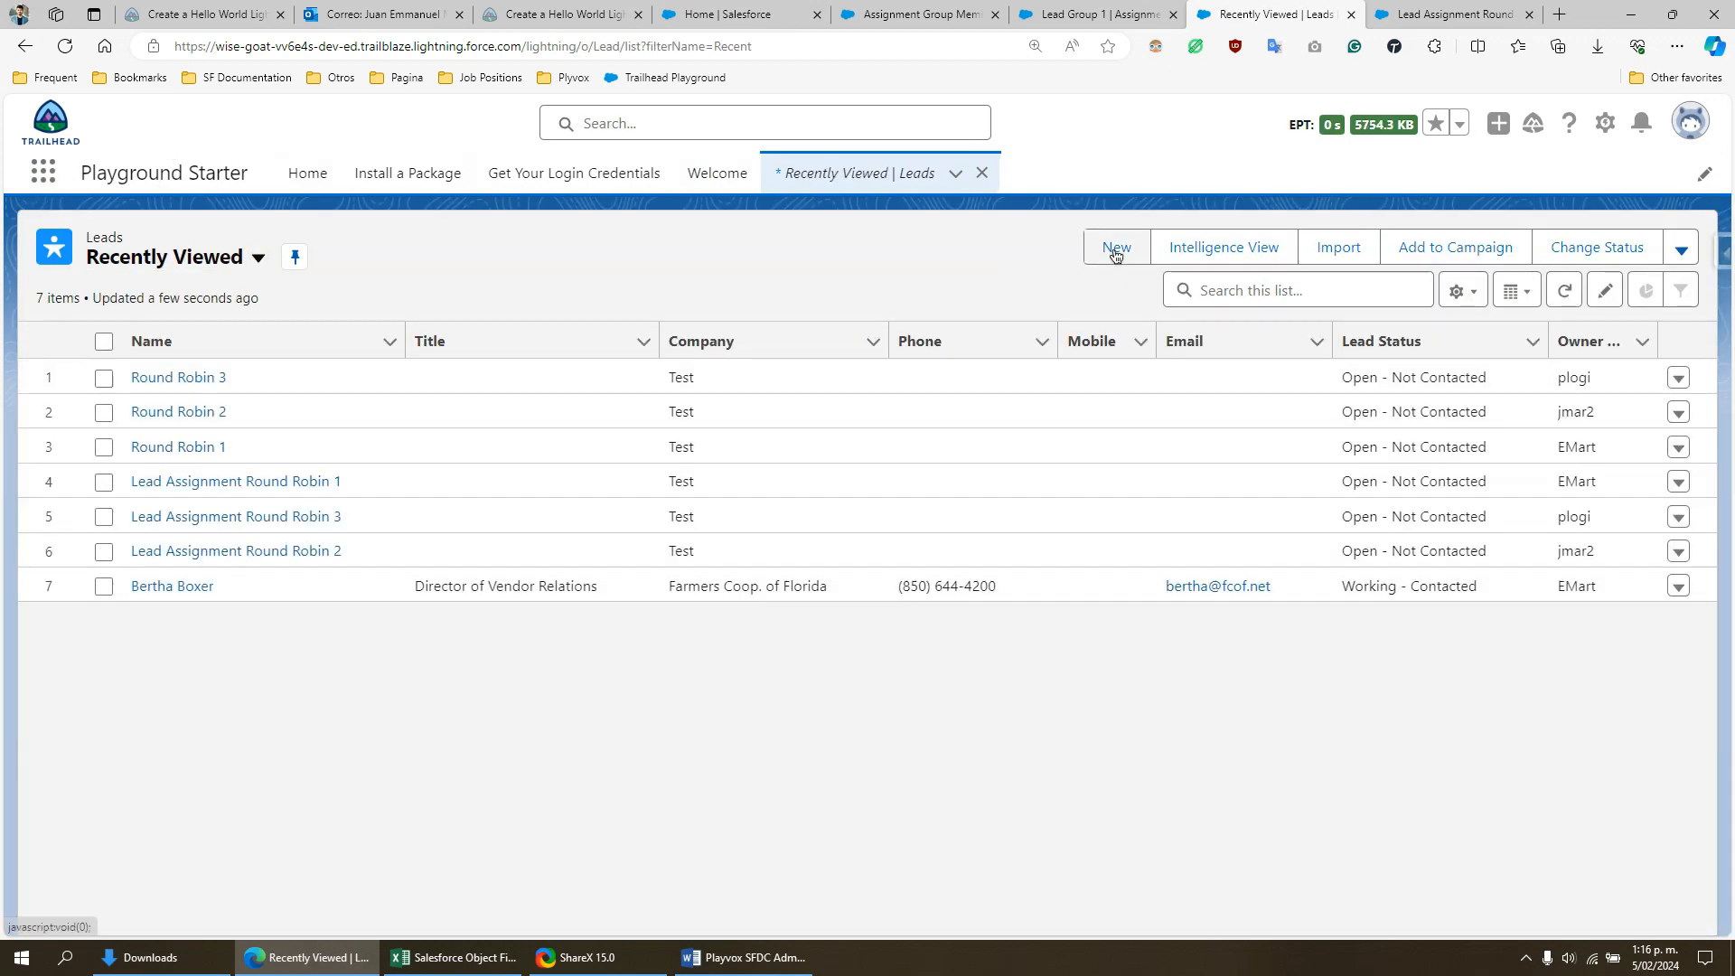
- Create and save a new lead with last name "Round Robin 4" and company "Test", and check its Lead Owner
{"action": "left_click", "coordinate": [1115, 248]}
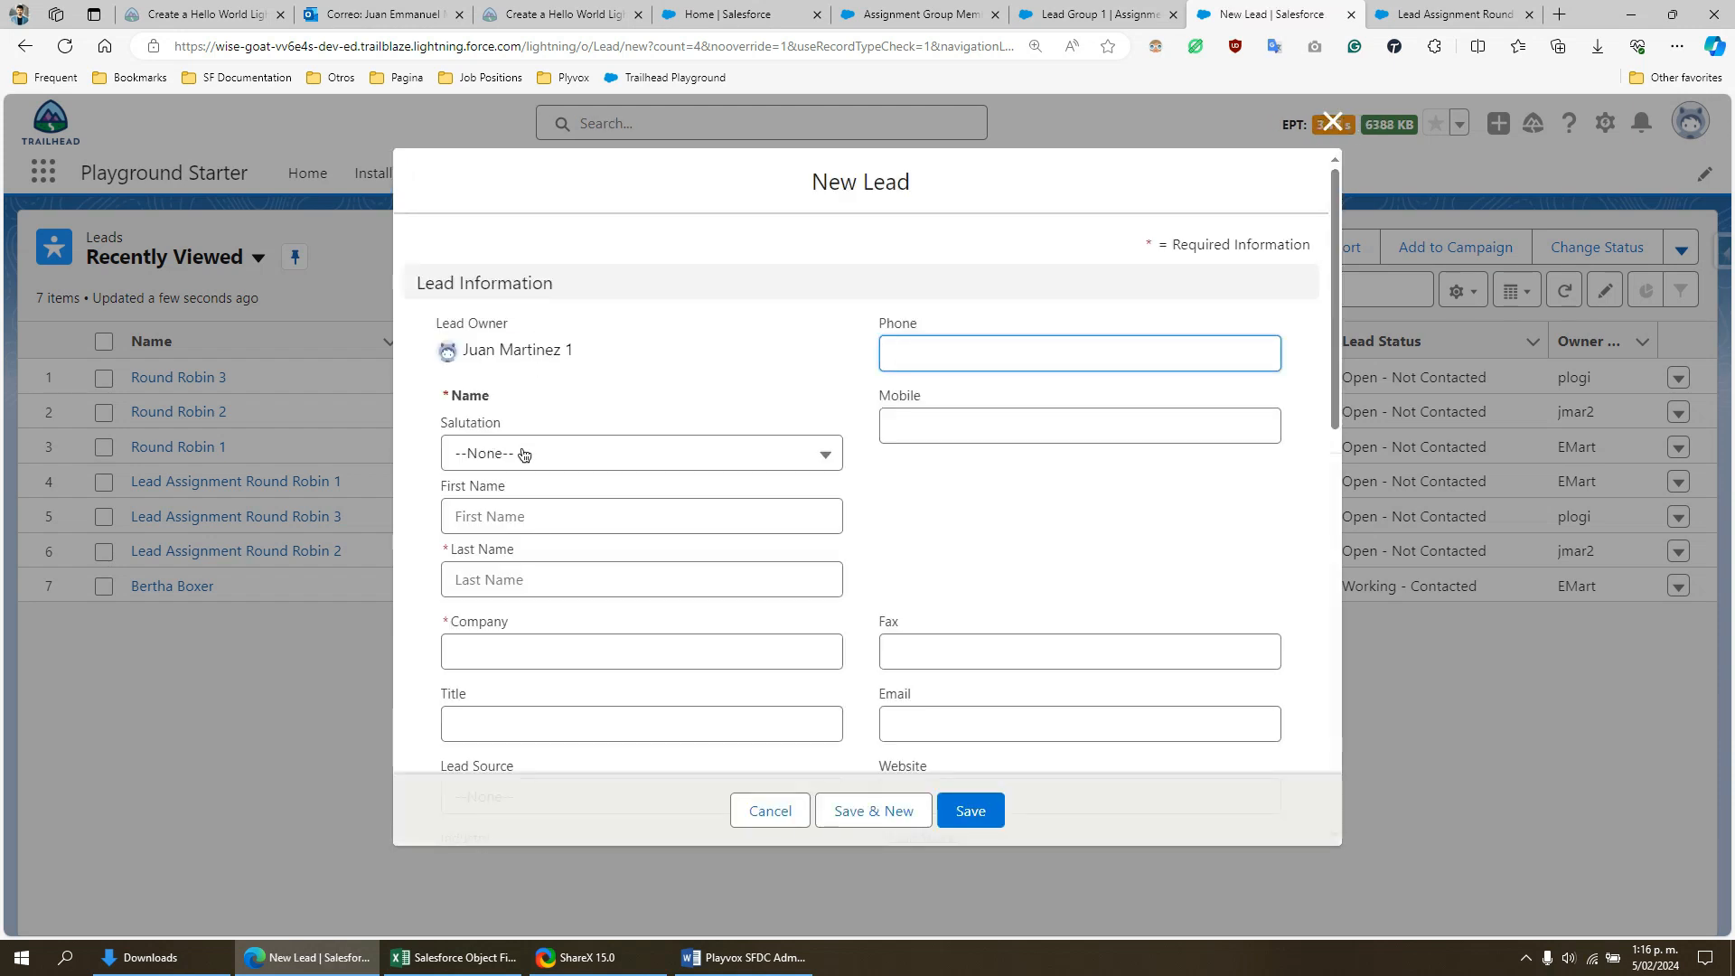
{"action": "left_click", "coordinate": [569, 584]}
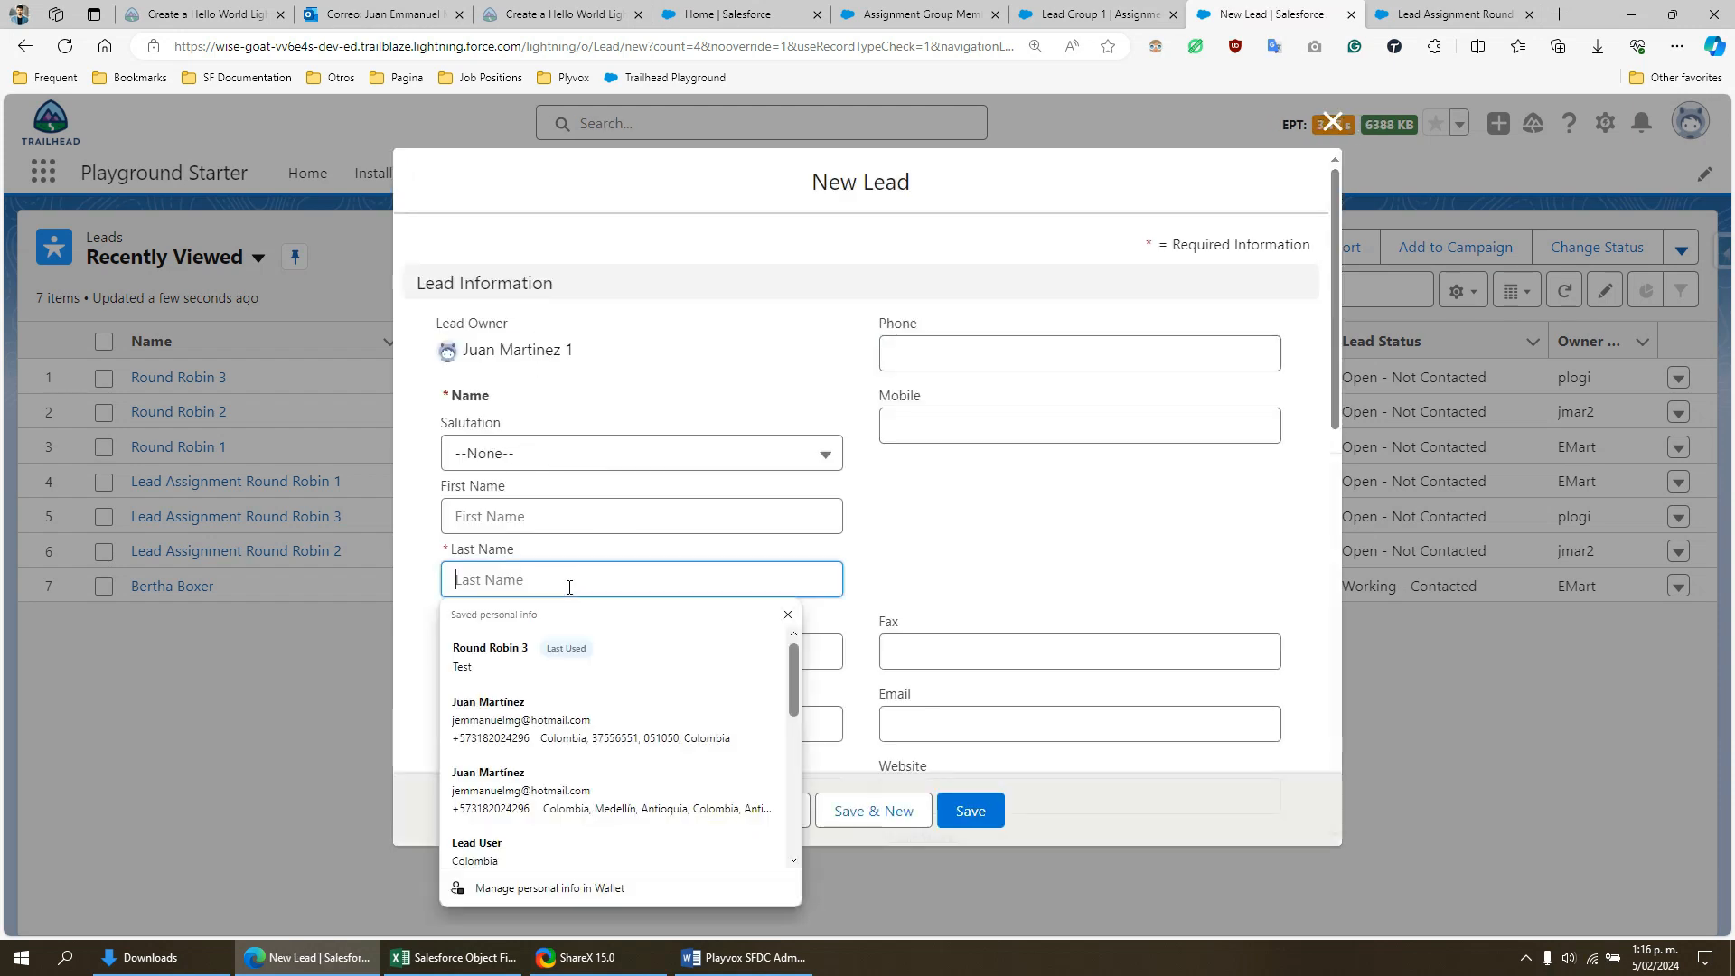
{"action": "type", "text": "Round Robin 1"}
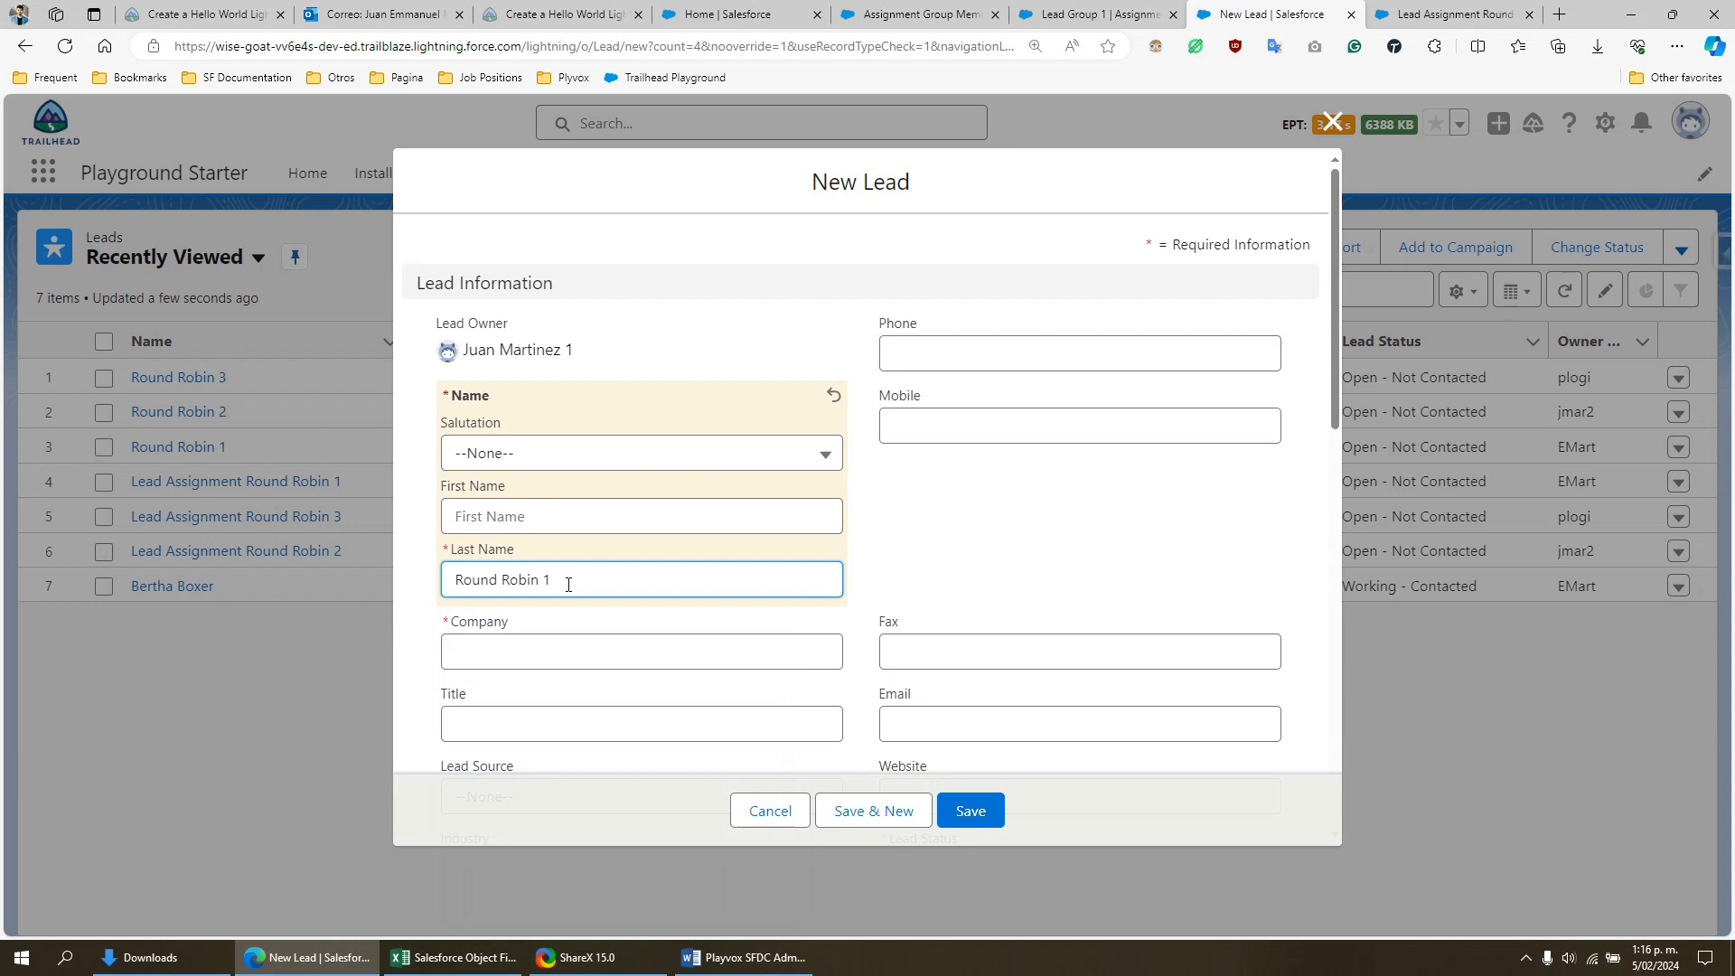
{"action": "left_click", "coordinate": [1000, 545]}
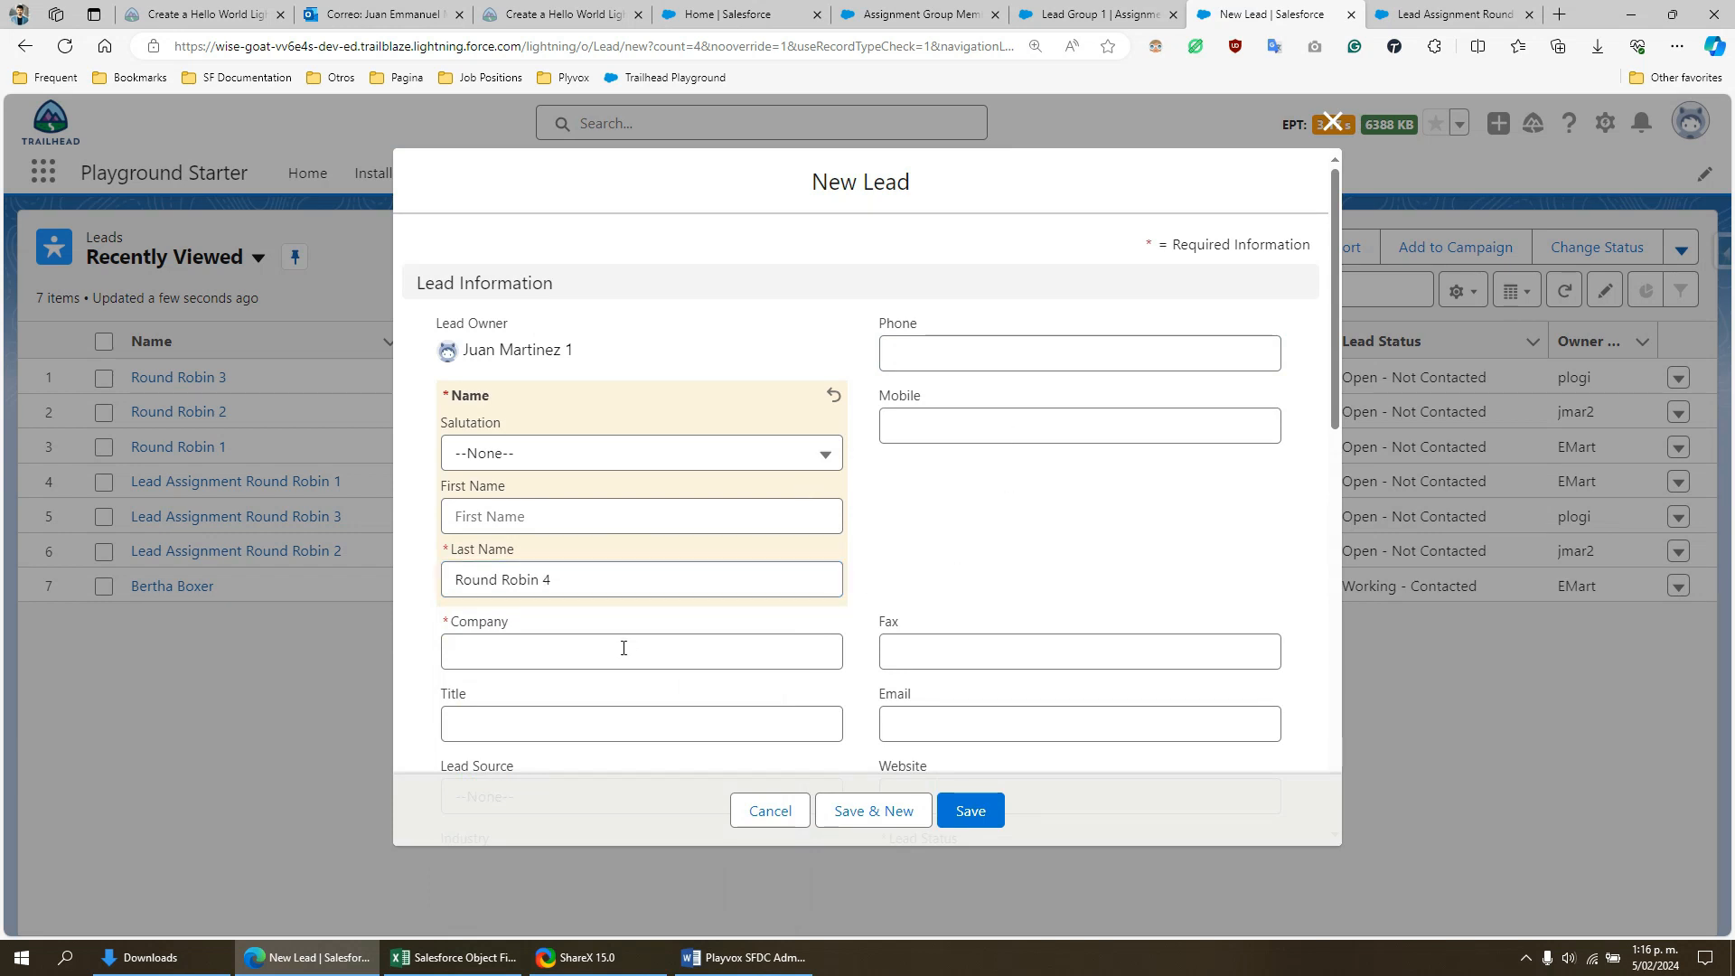
{"action": "left_click", "coordinate": [624, 650]}
{"action": "type", "text": "Test"}
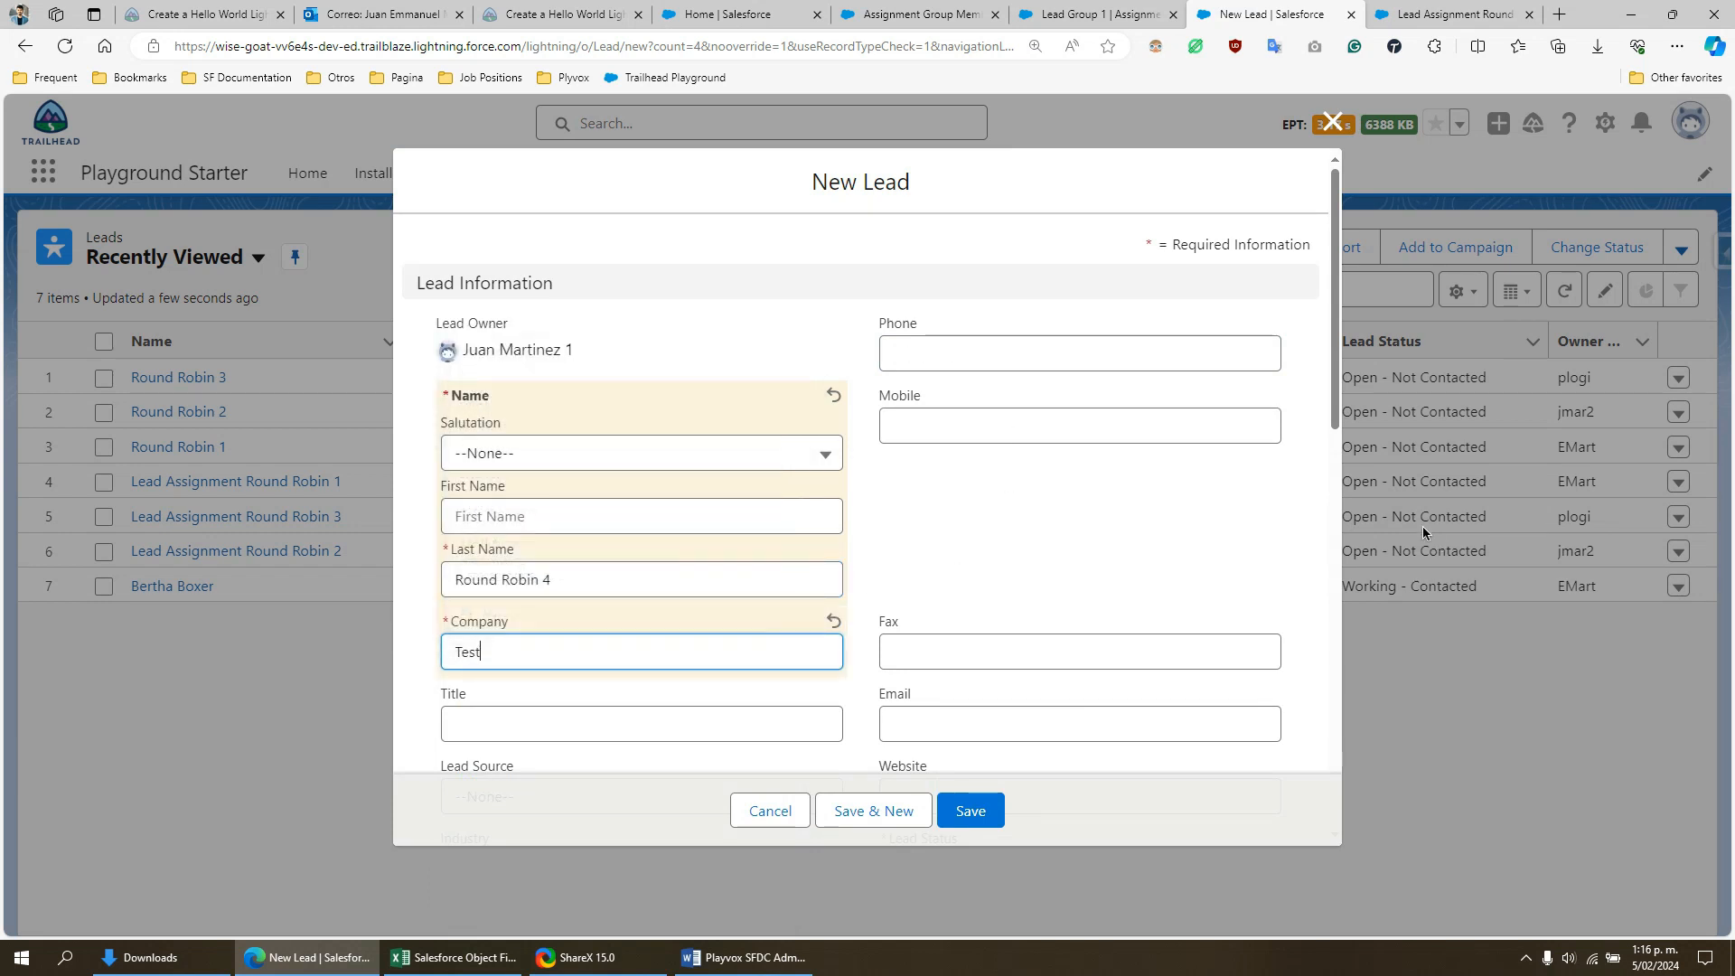
{"action": "left_click", "coordinate": [982, 821]}
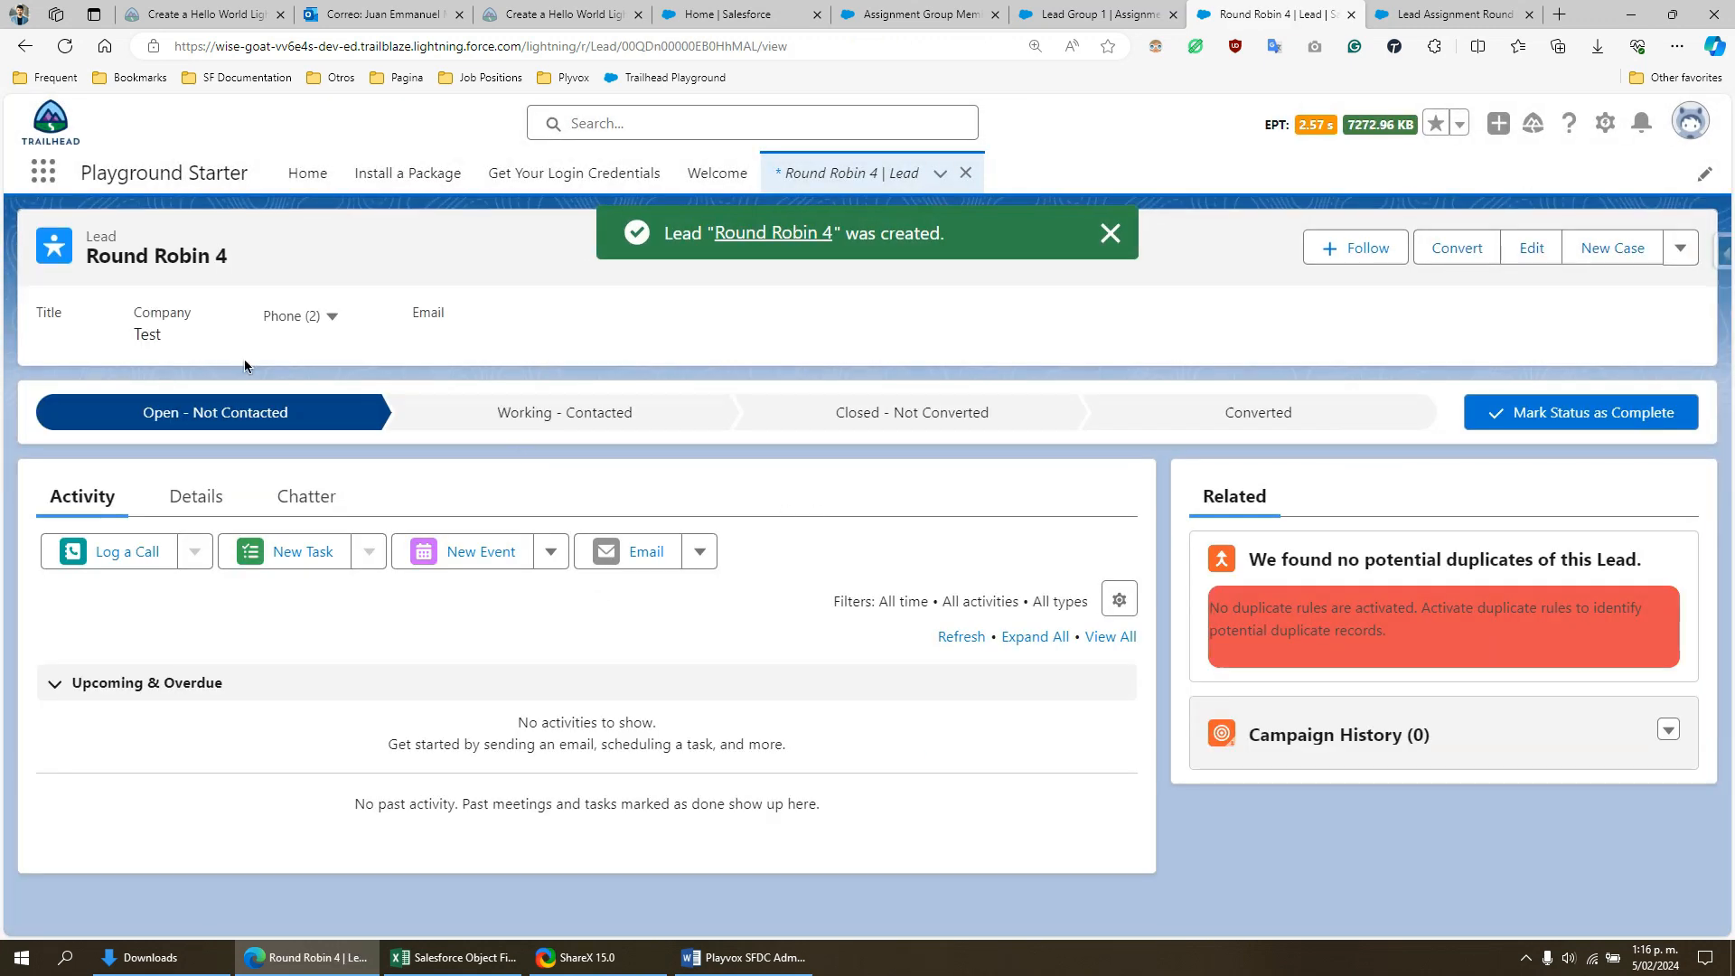
{"action": "left_click", "coordinate": [192, 499]}
{"action": "left_click_drag", "start_coordinate": [215, 584], "coordinate": [64, 590]}
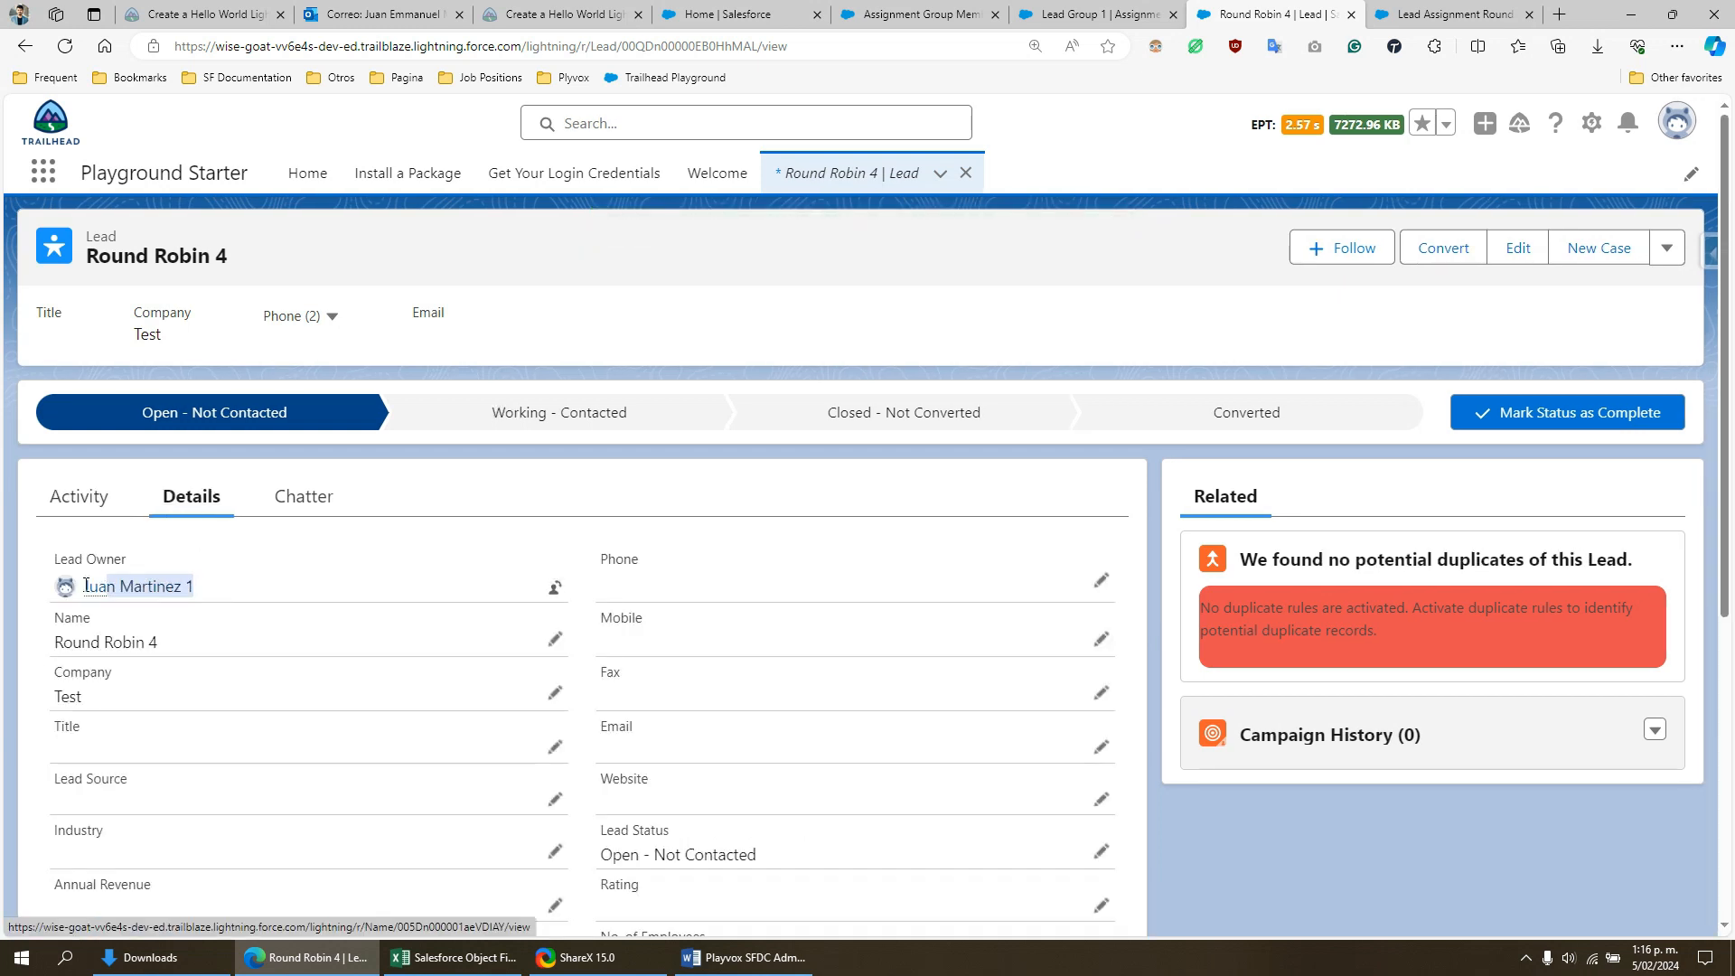
- Reload the Lead Group 1 record and check member GM-0001's Number of Records Assigned and Last Assignment Date among its related members
{"action": "left_click", "coordinate": [237, 578]}
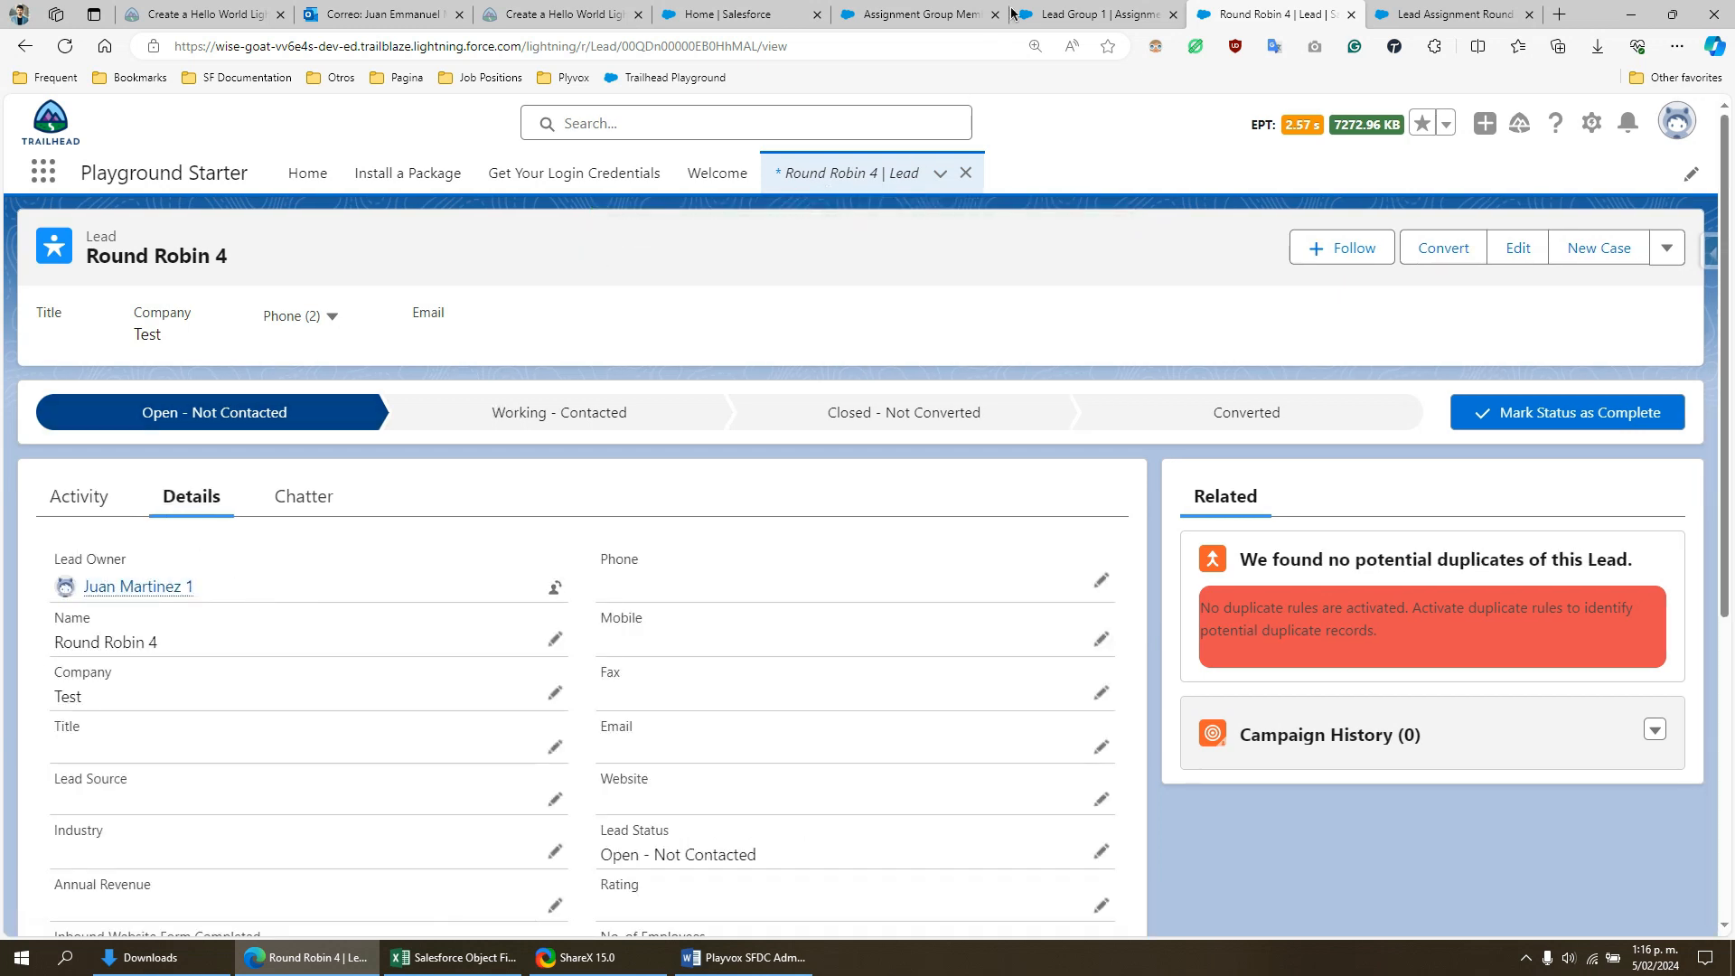
{"action": "left_click", "coordinate": [1074, 11]}
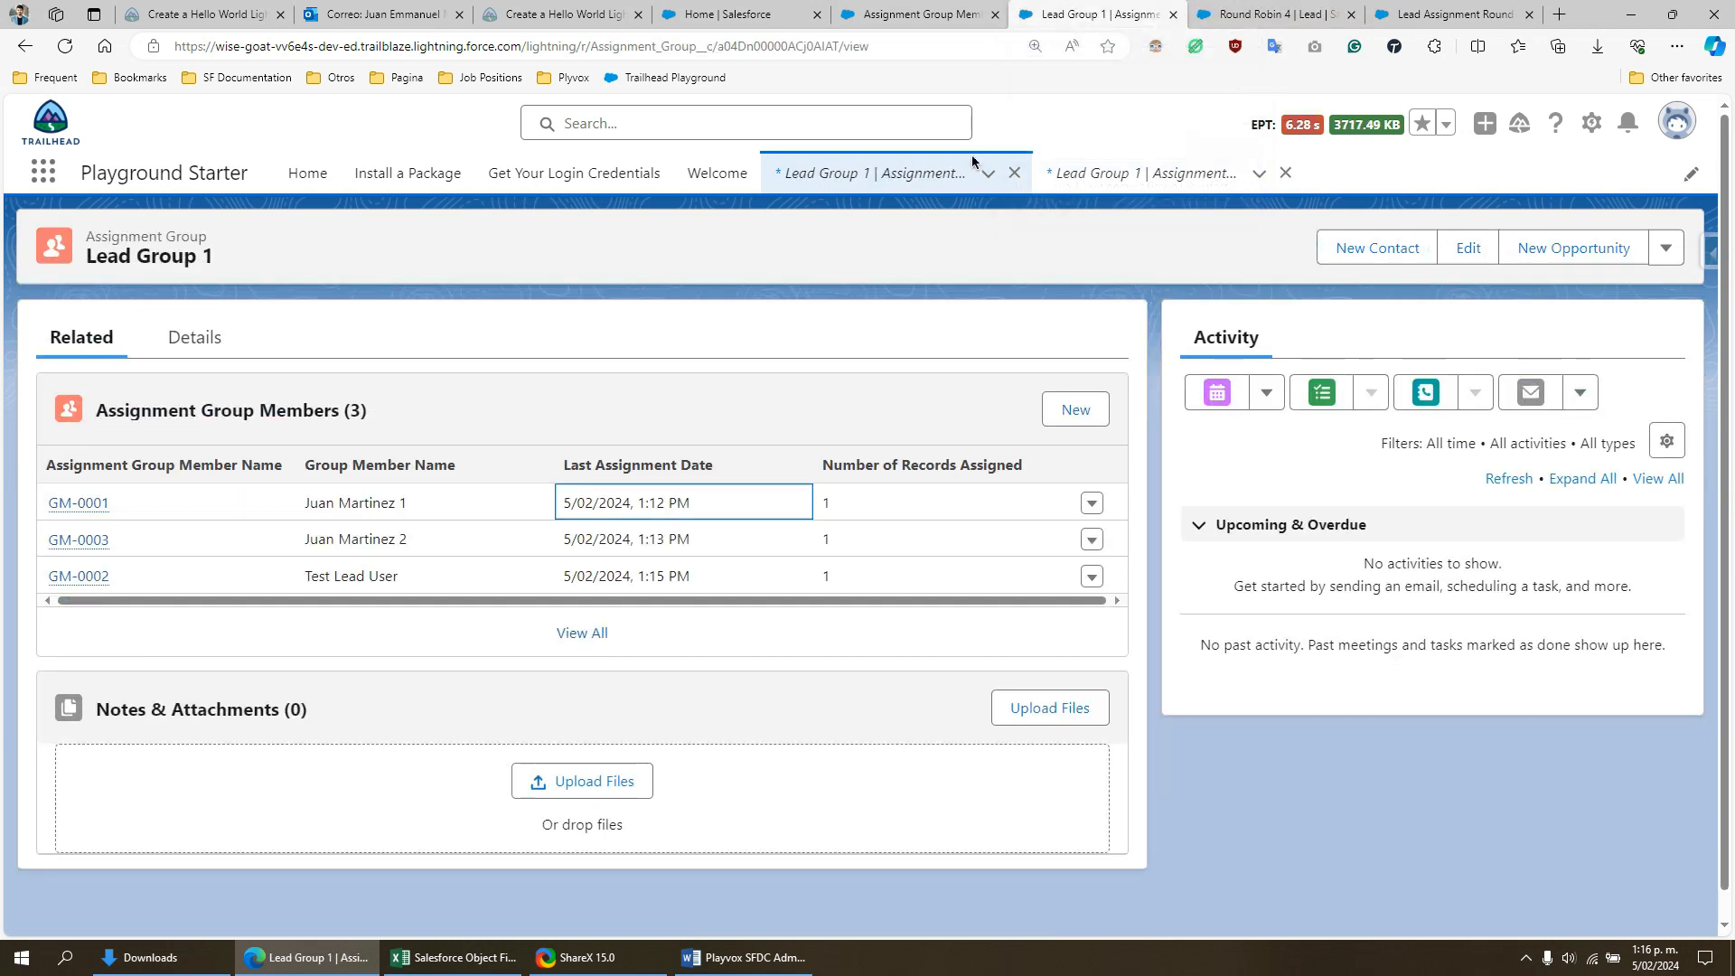
{"action": "left_click", "coordinate": [64, 51]}
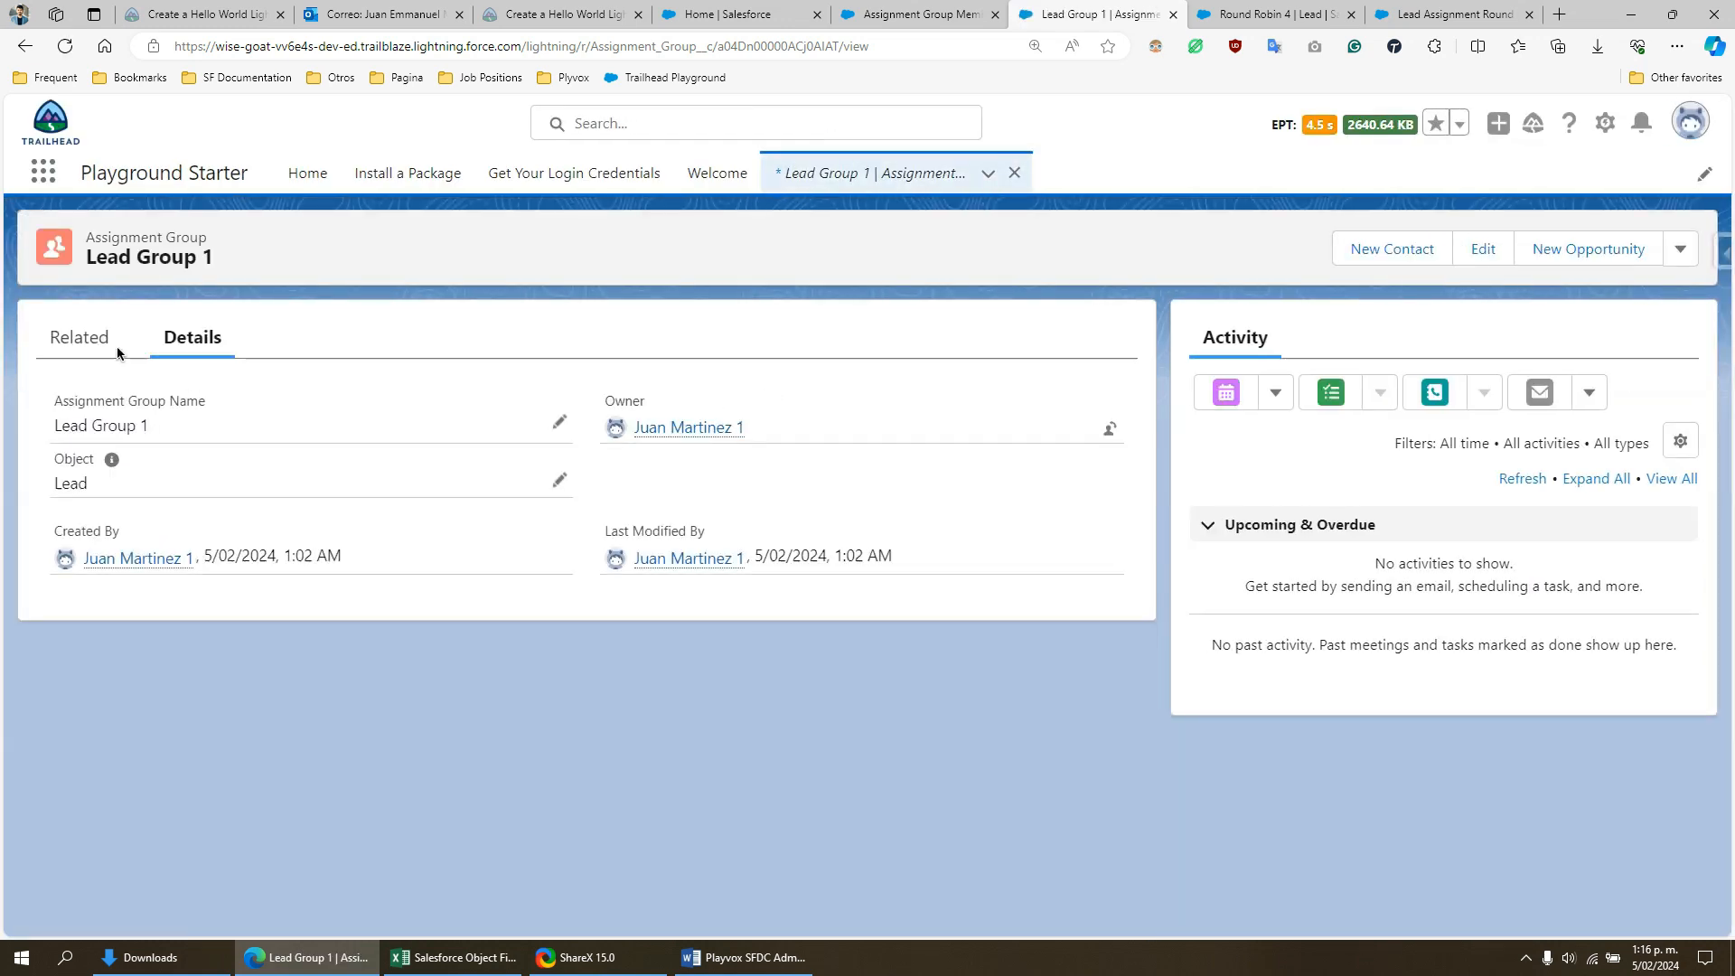
{"action": "left_click", "coordinate": [101, 340]}
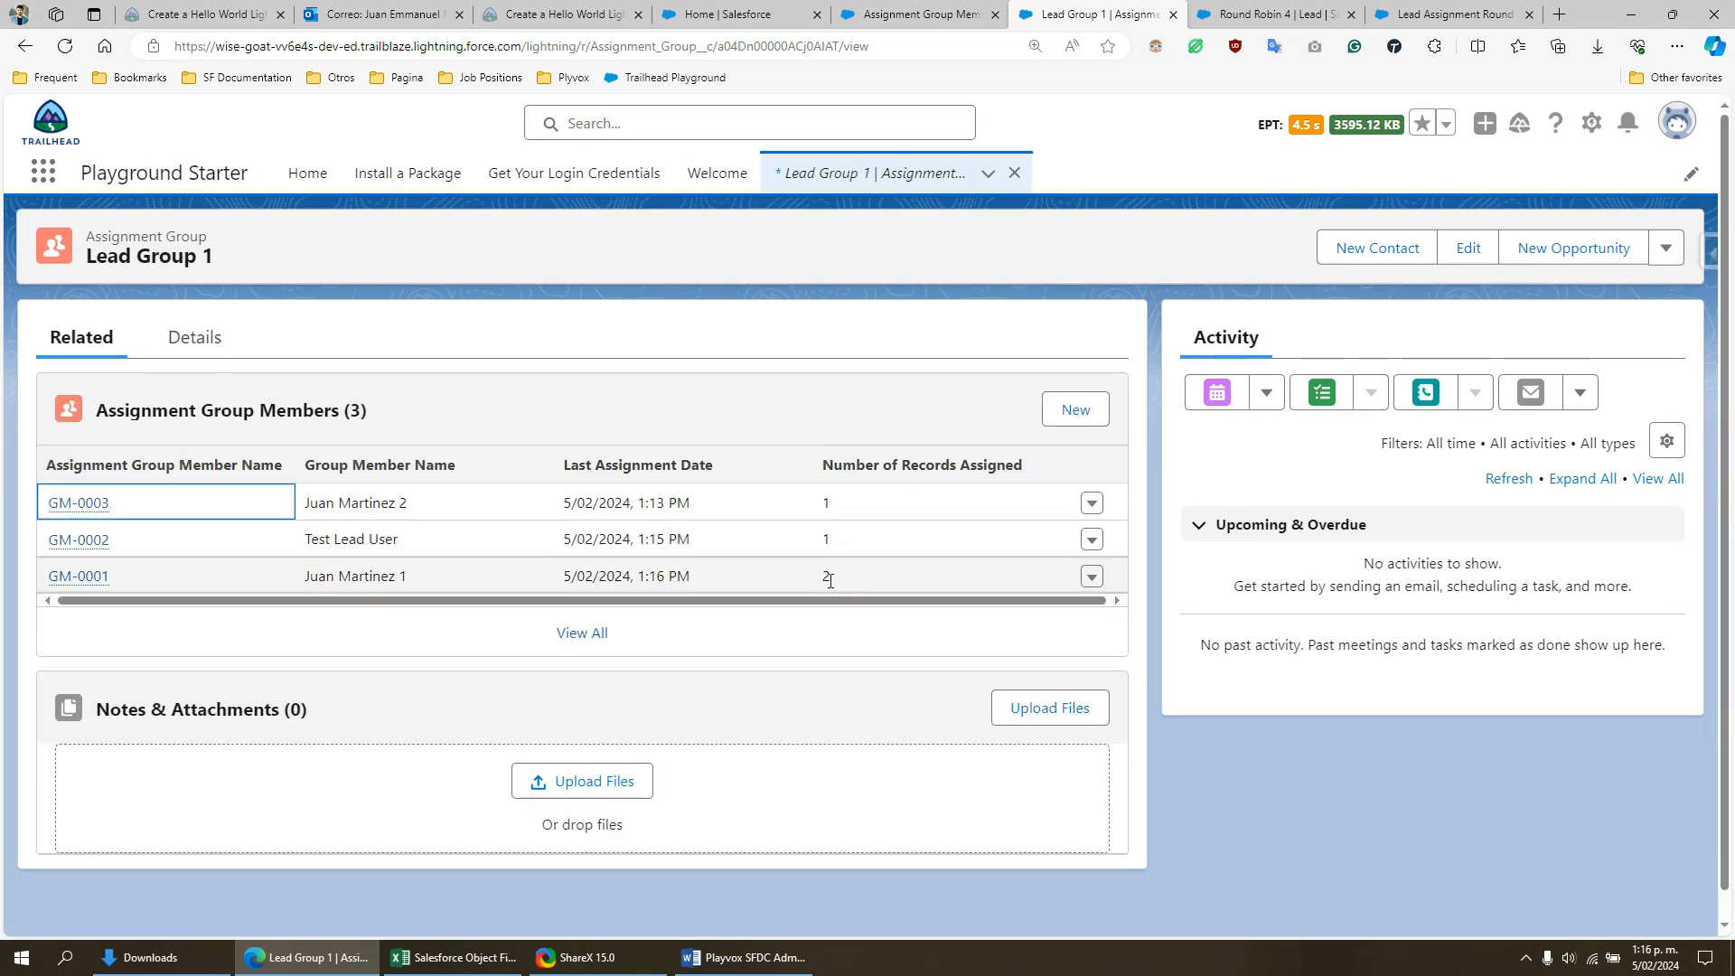
{"action": "left_click", "coordinate": [826, 580]}
{"action": "left_click_drag", "start_coordinate": [692, 575], "coordinate": [555, 580]}
{"action": "left_click_drag", "start_coordinate": [715, 465], "coordinate": [562, 464]}
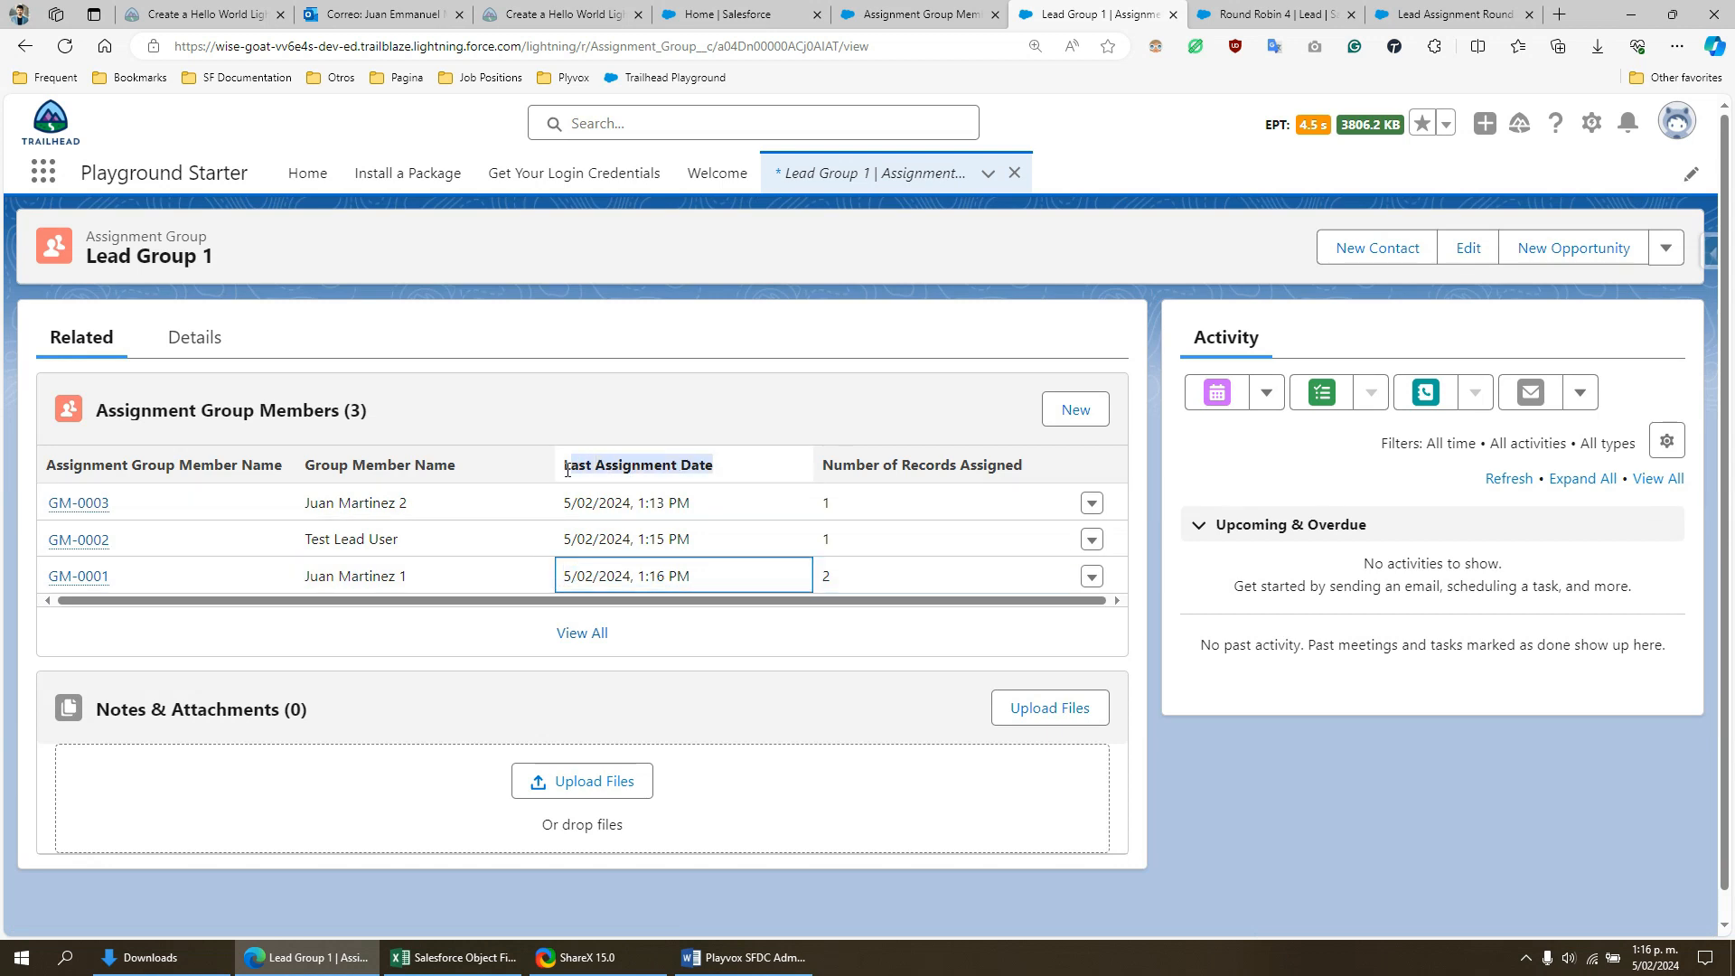
{"action": "left_click_drag", "start_coordinate": [707, 578], "coordinate": [562, 560]}
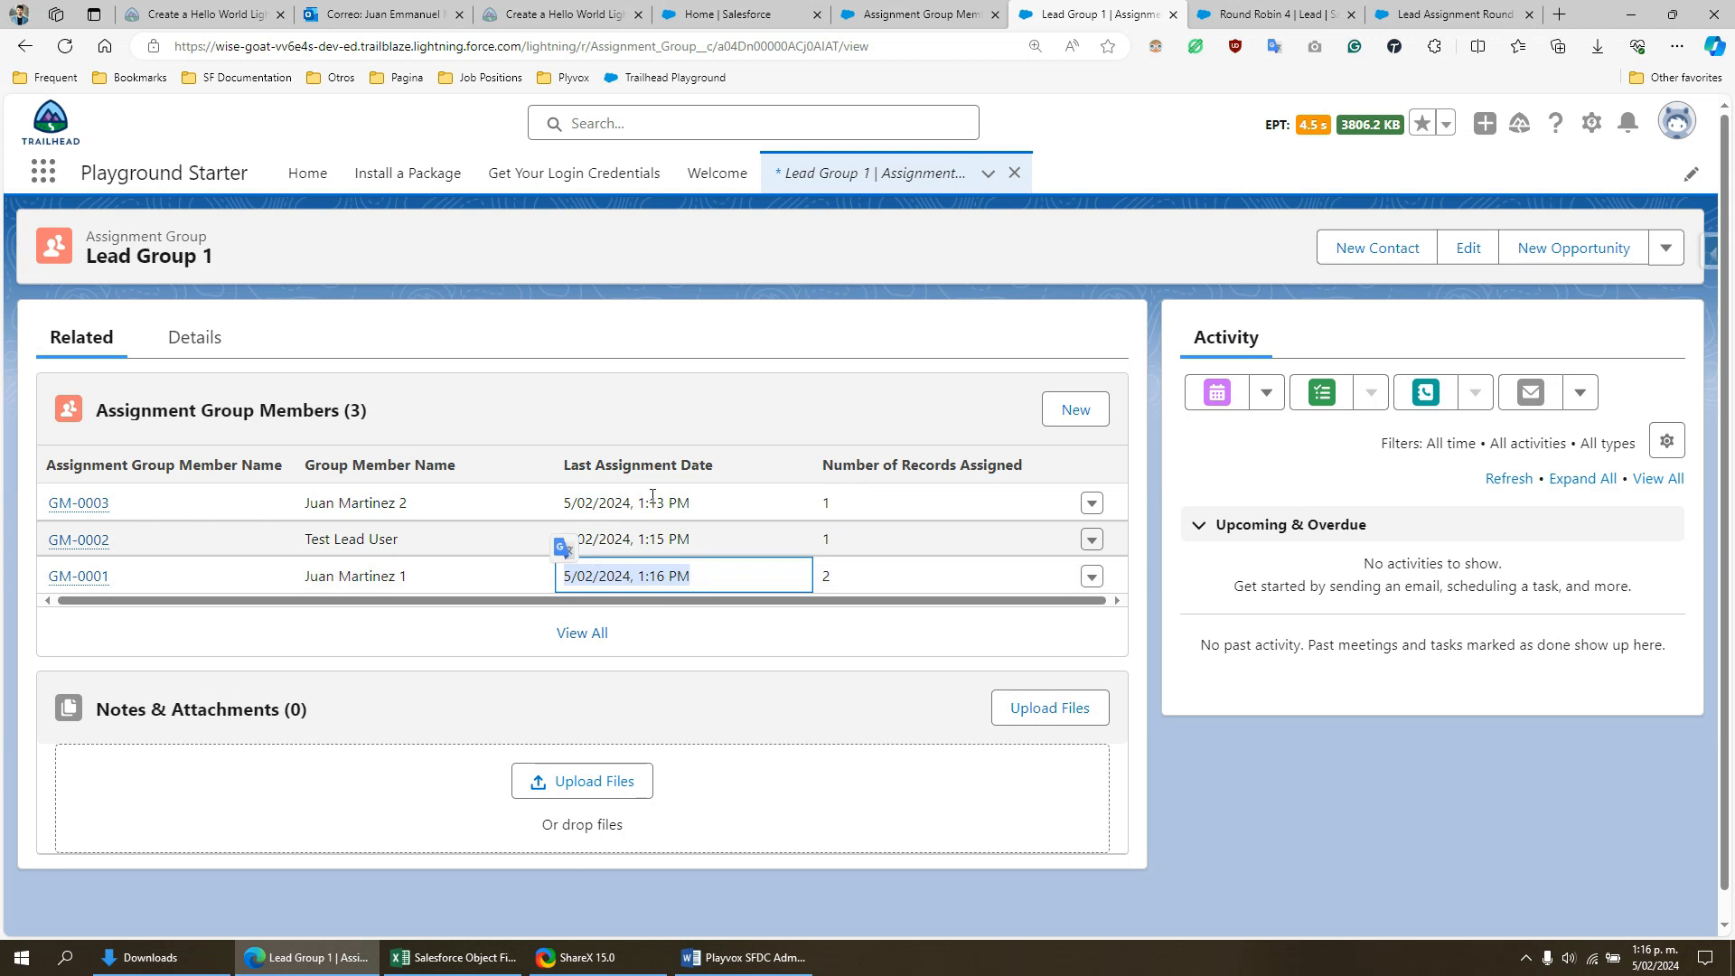
{"action": "left_click", "coordinate": [701, 580]}
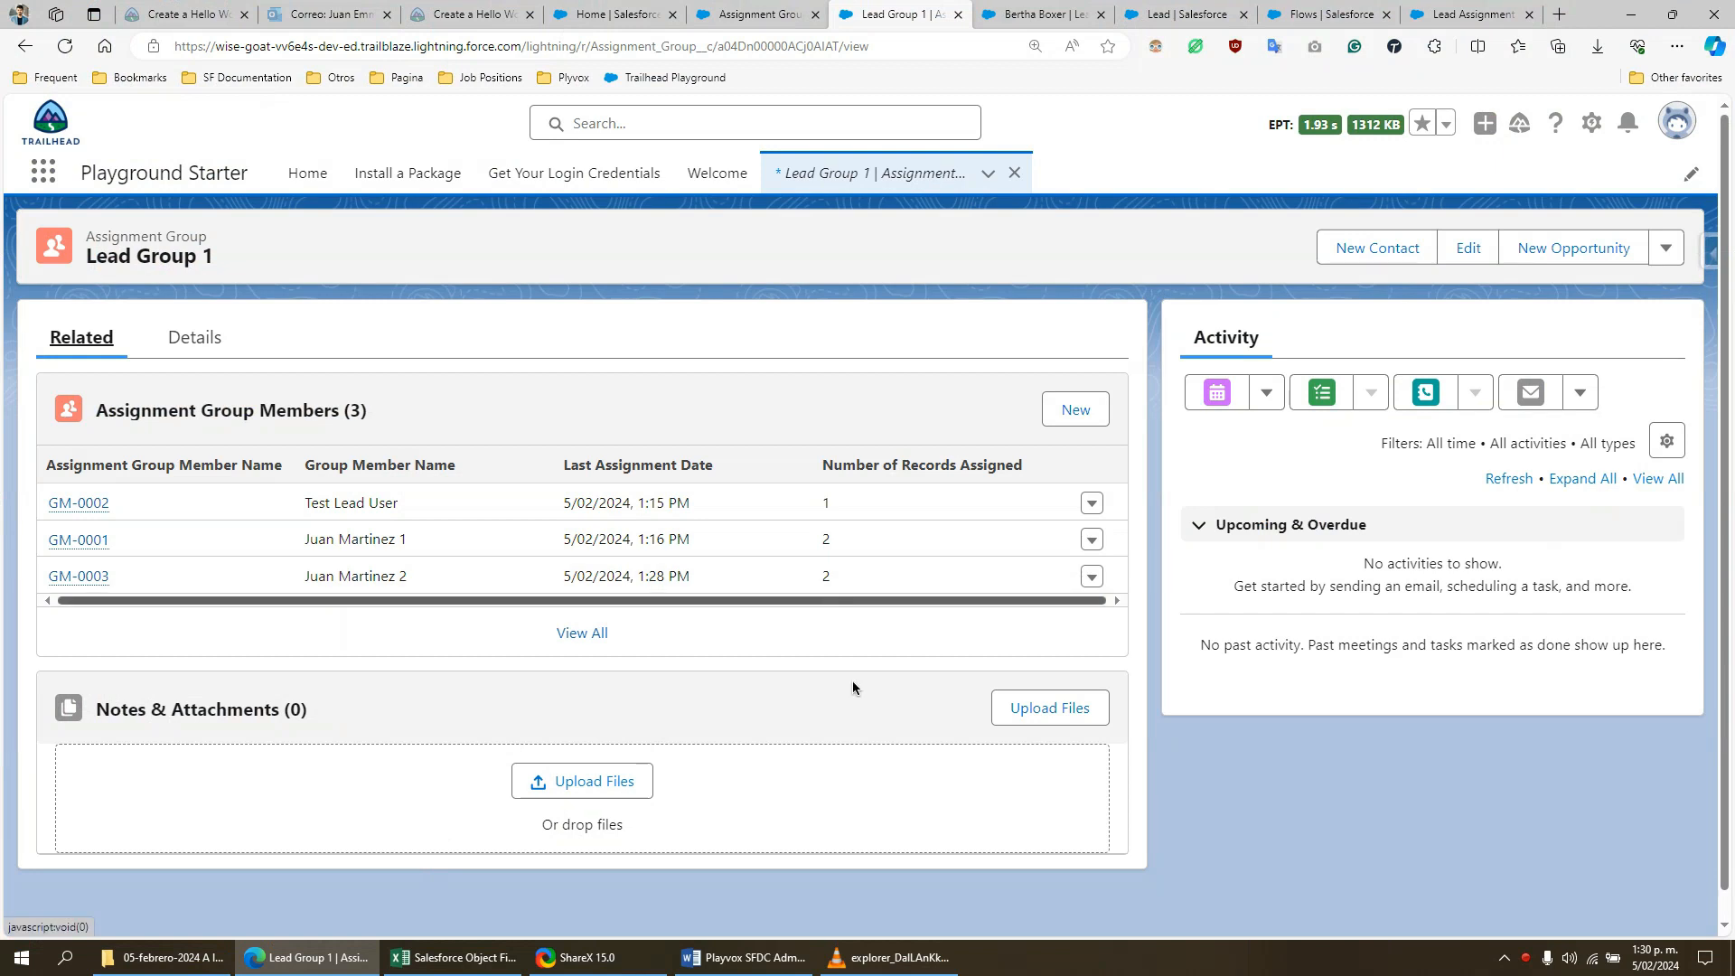
- Switch to the Playvox assessment document in Word and review the criterion on sales rep activity in the last 60 days
{"action": "left_click", "coordinate": [743, 958]}
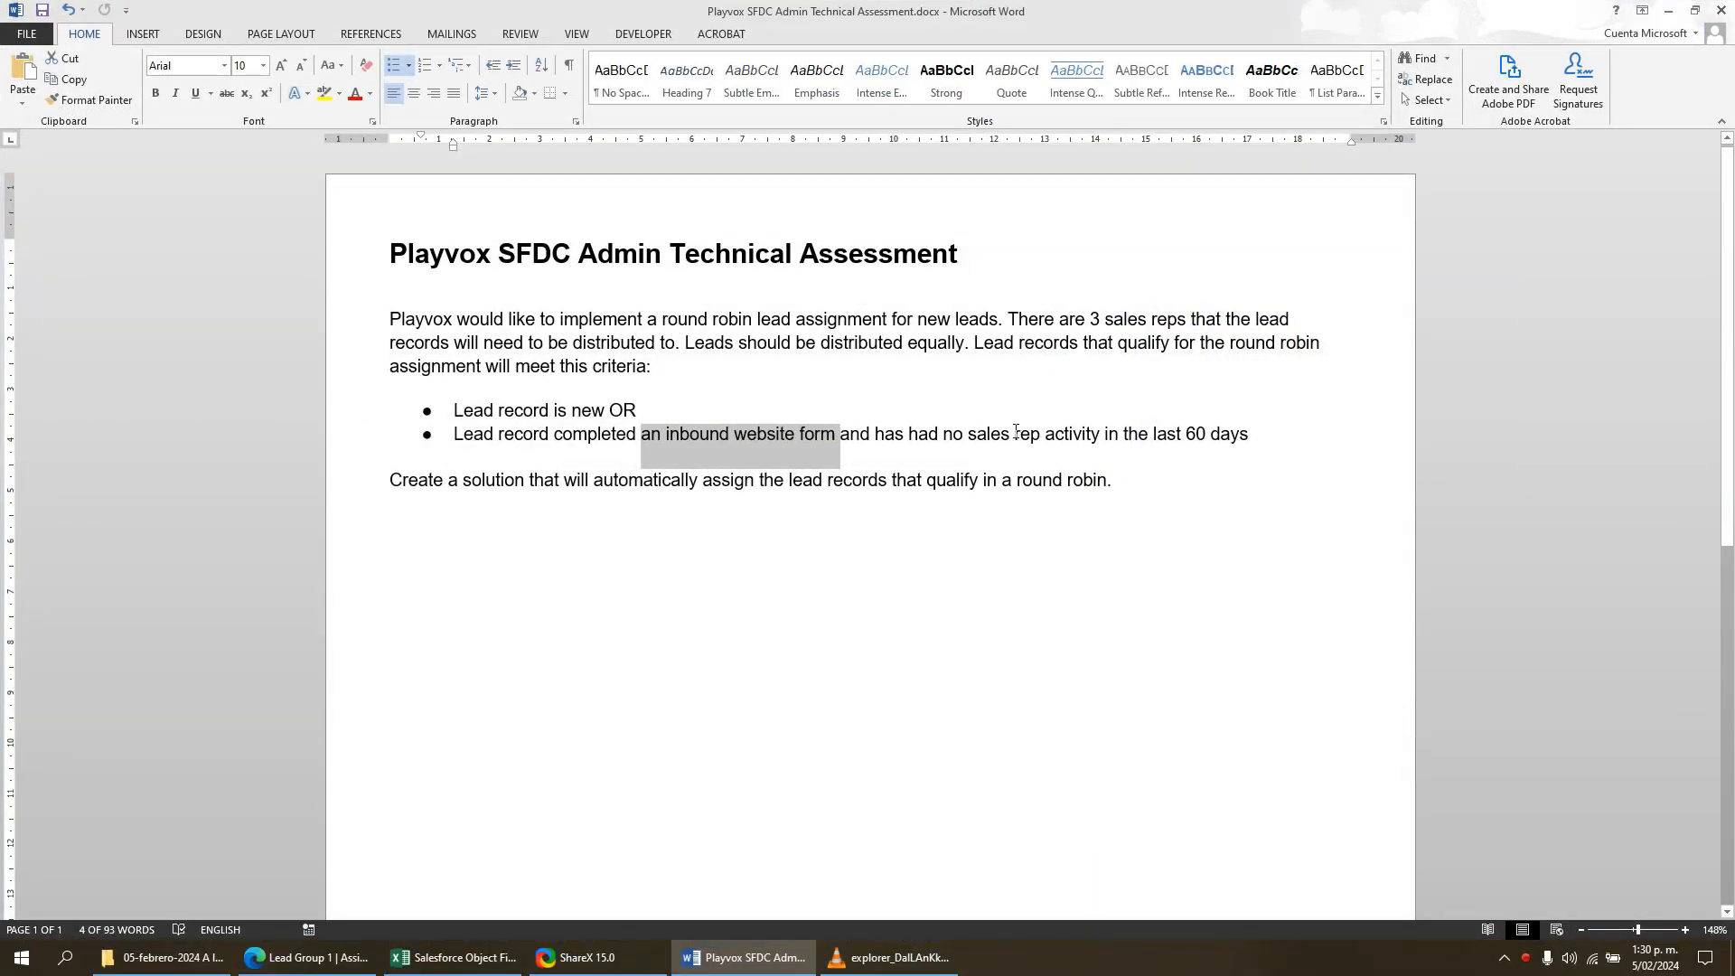
{"action": "left_click_drag", "start_coordinate": [1016, 434], "coordinate": [1232, 440]}
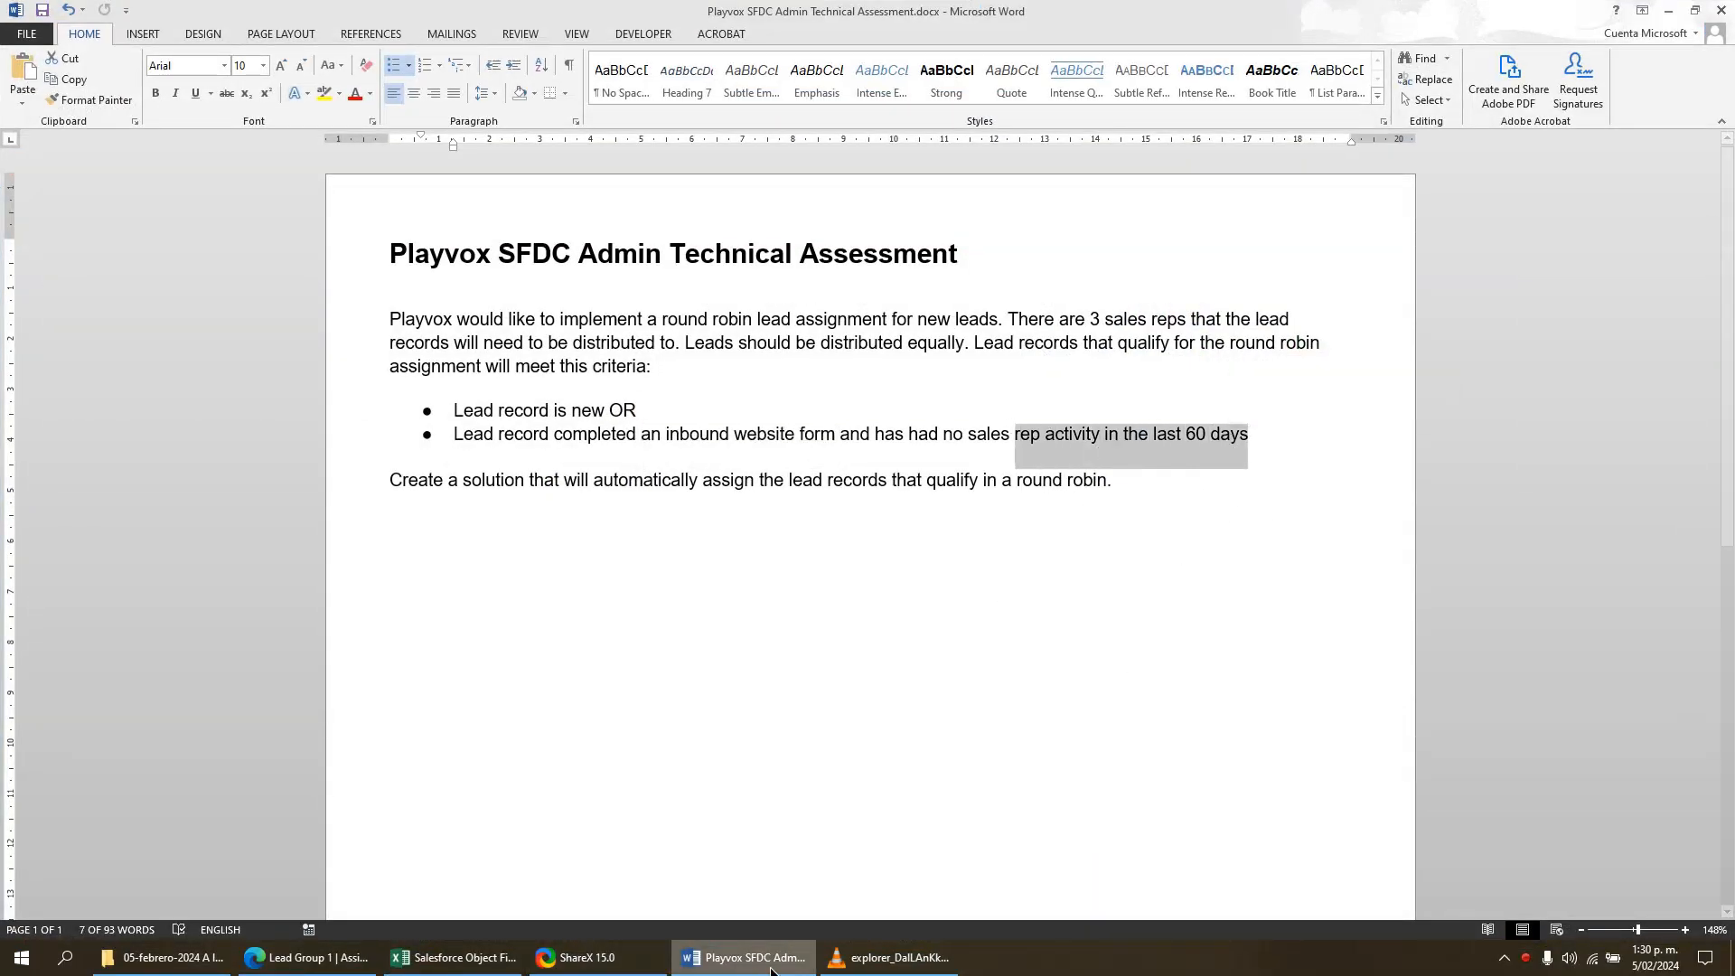
{"action": "key", "text": "alt+Tab"}
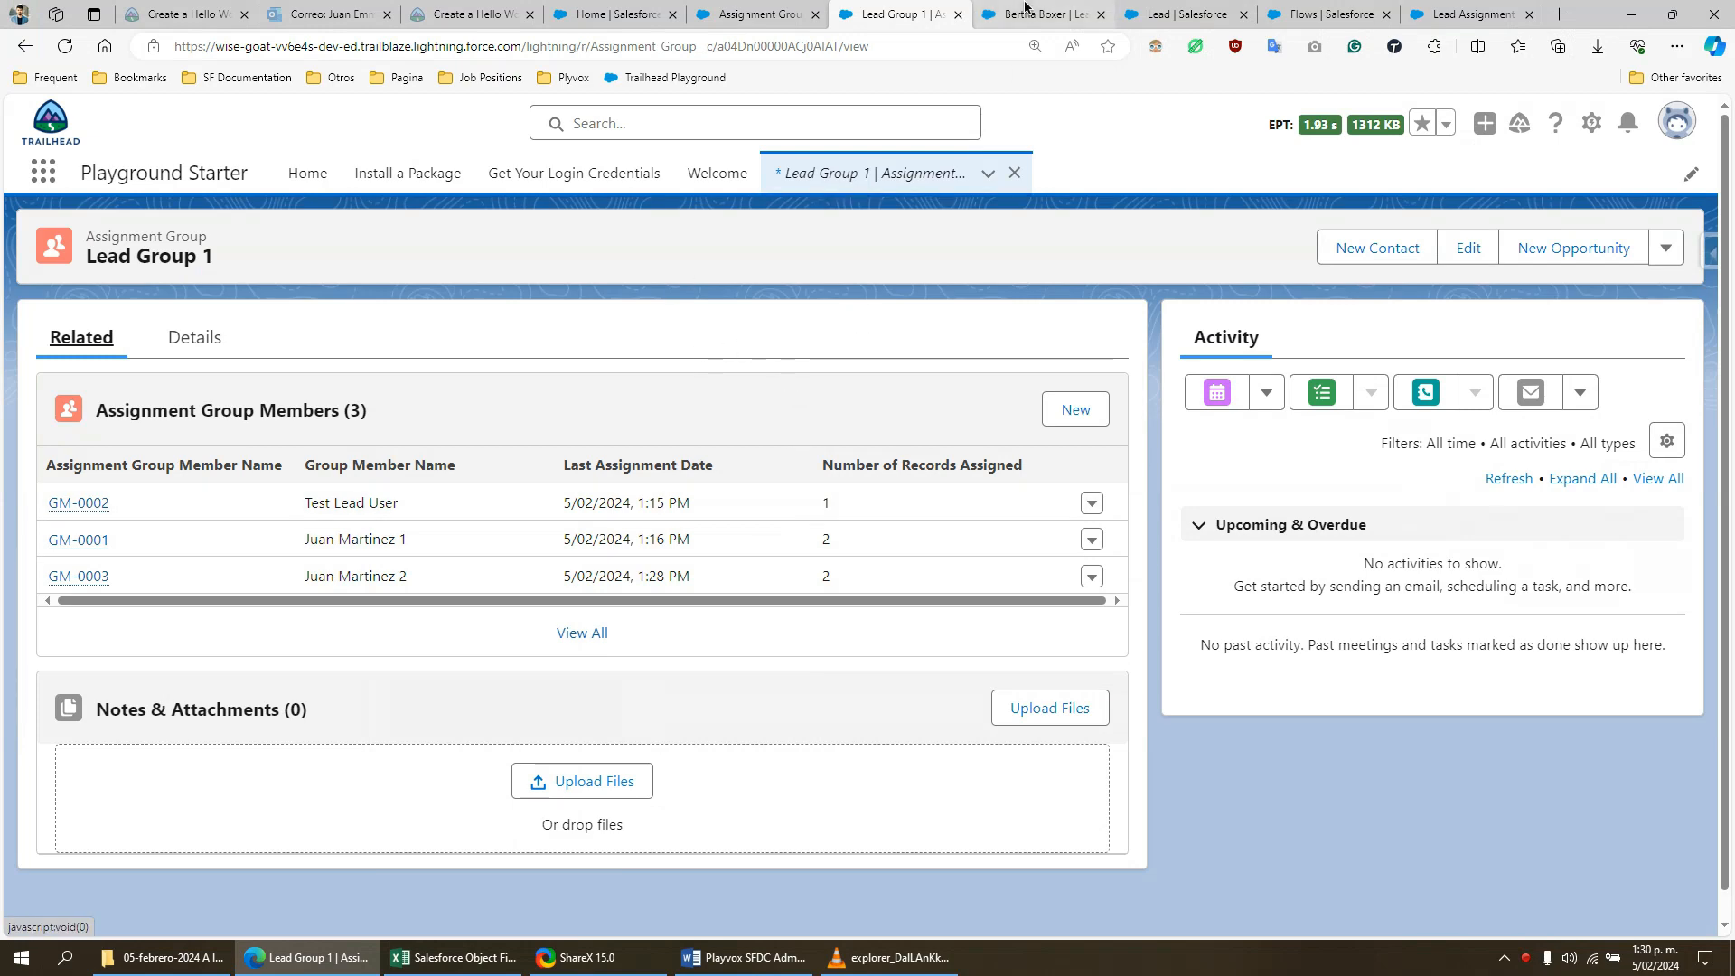
- Switch back to Salesforce and examine the Custom Last Modified Date on the existing Farmers Coop. of Florida lead
{"action": "left_click", "coordinate": [1025, 12]}
{"action": "scroll", "coordinate": [451, 541], "scroll_direction": "down", "scroll_amount": 3}
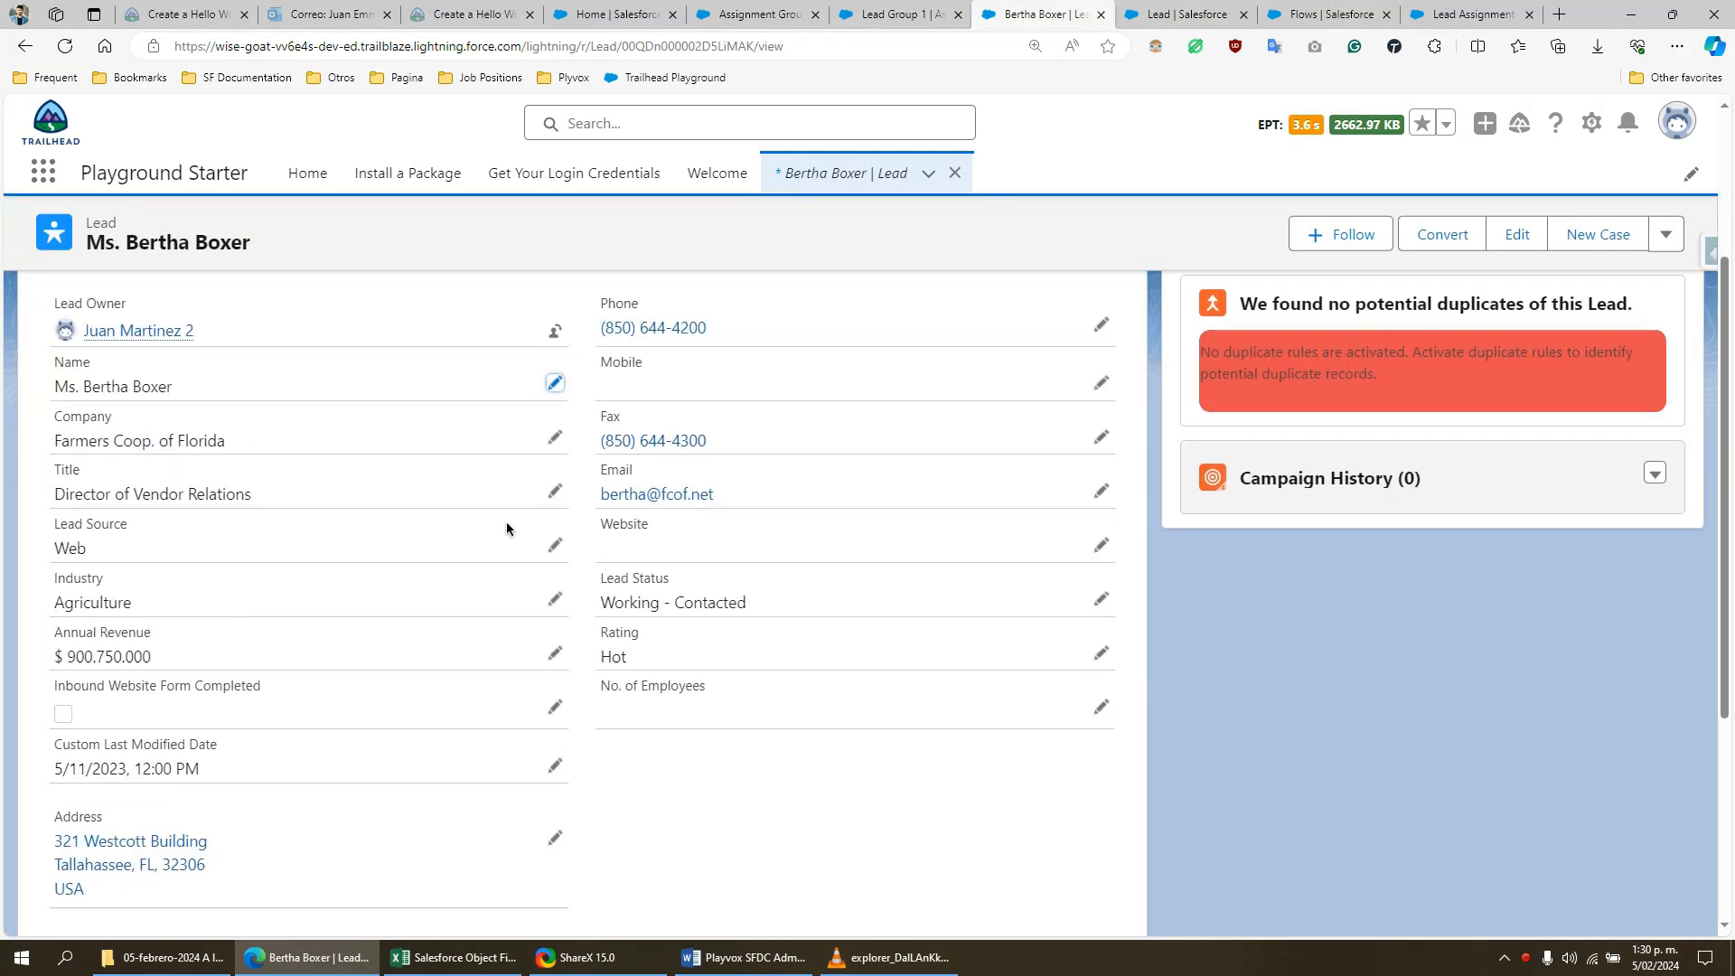
{"action": "scroll", "coordinate": [508, 528], "scroll_direction": "down", "scroll_amount": 4}
{"action": "scroll", "coordinate": [511, 518], "scroll_direction": "up", "scroll_amount": 3}
{"action": "scroll", "coordinate": [517, 515], "scroll_direction": "up", "scroll_amount": 3}
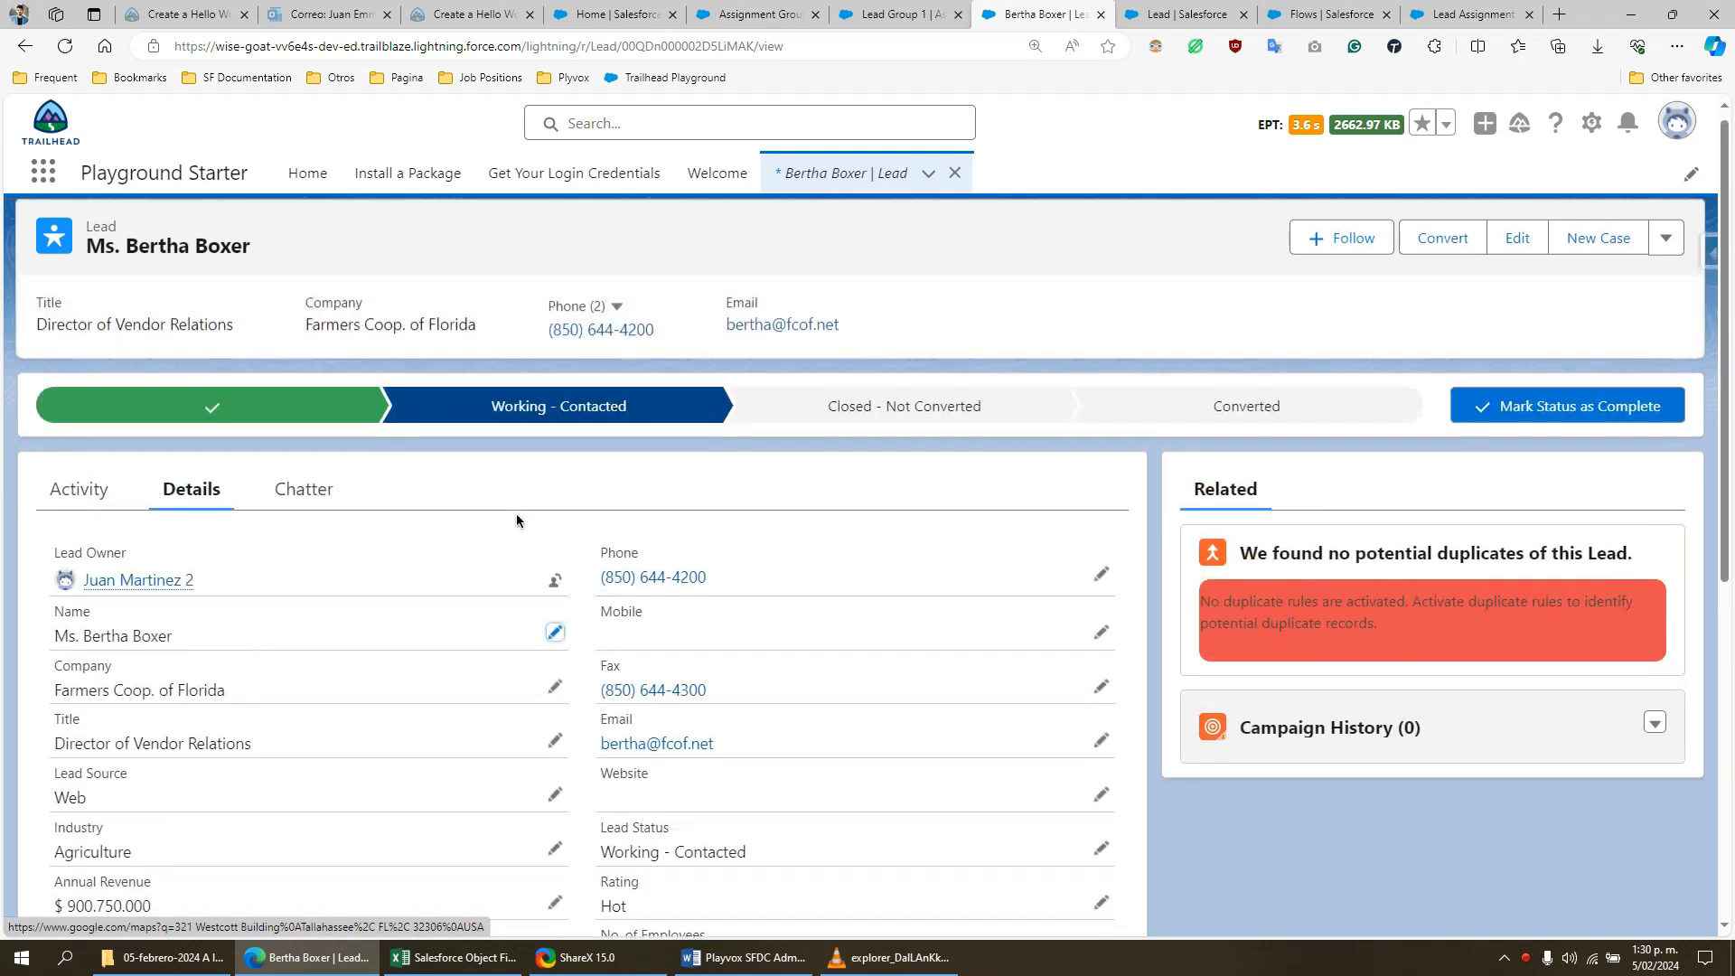
{"action": "scroll", "coordinate": [517, 513], "scroll_direction": "down", "scroll_amount": 5}
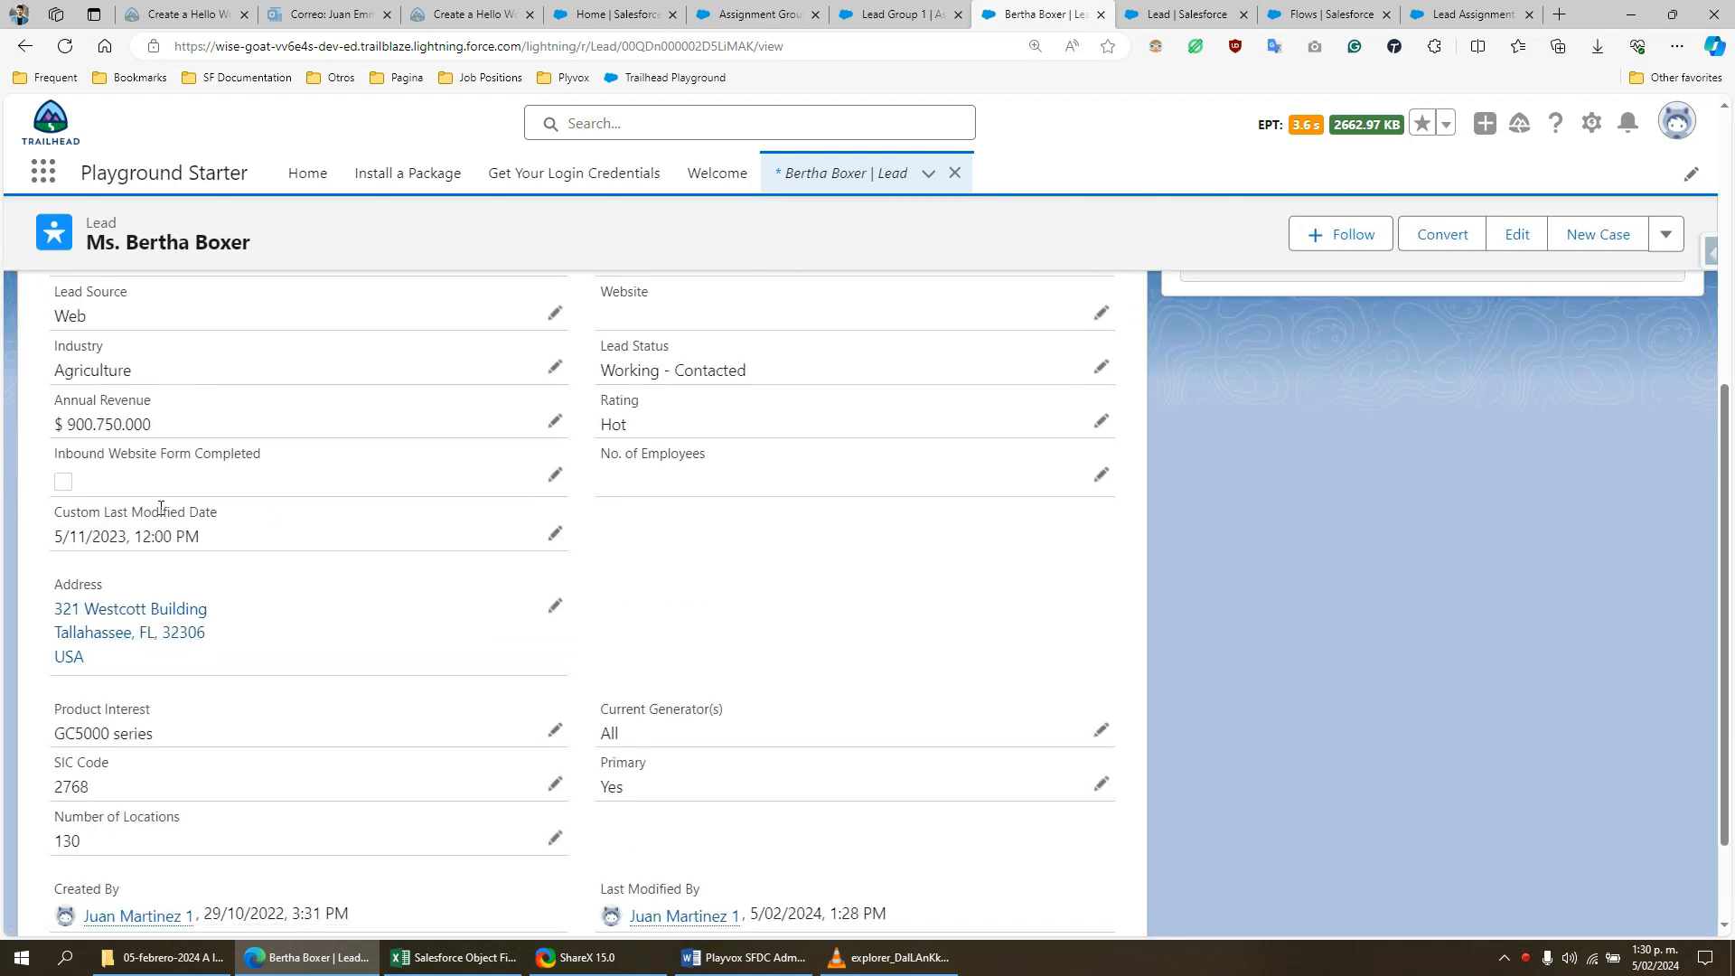
{"action": "left_click_drag", "start_coordinate": [164, 513], "coordinate": [200, 515]}
{"action": "left_click", "coordinate": [226, 519]}
{"action": "left_click_drag", "start_coordinate": [64, 514], "coordinate": [221, 525]}
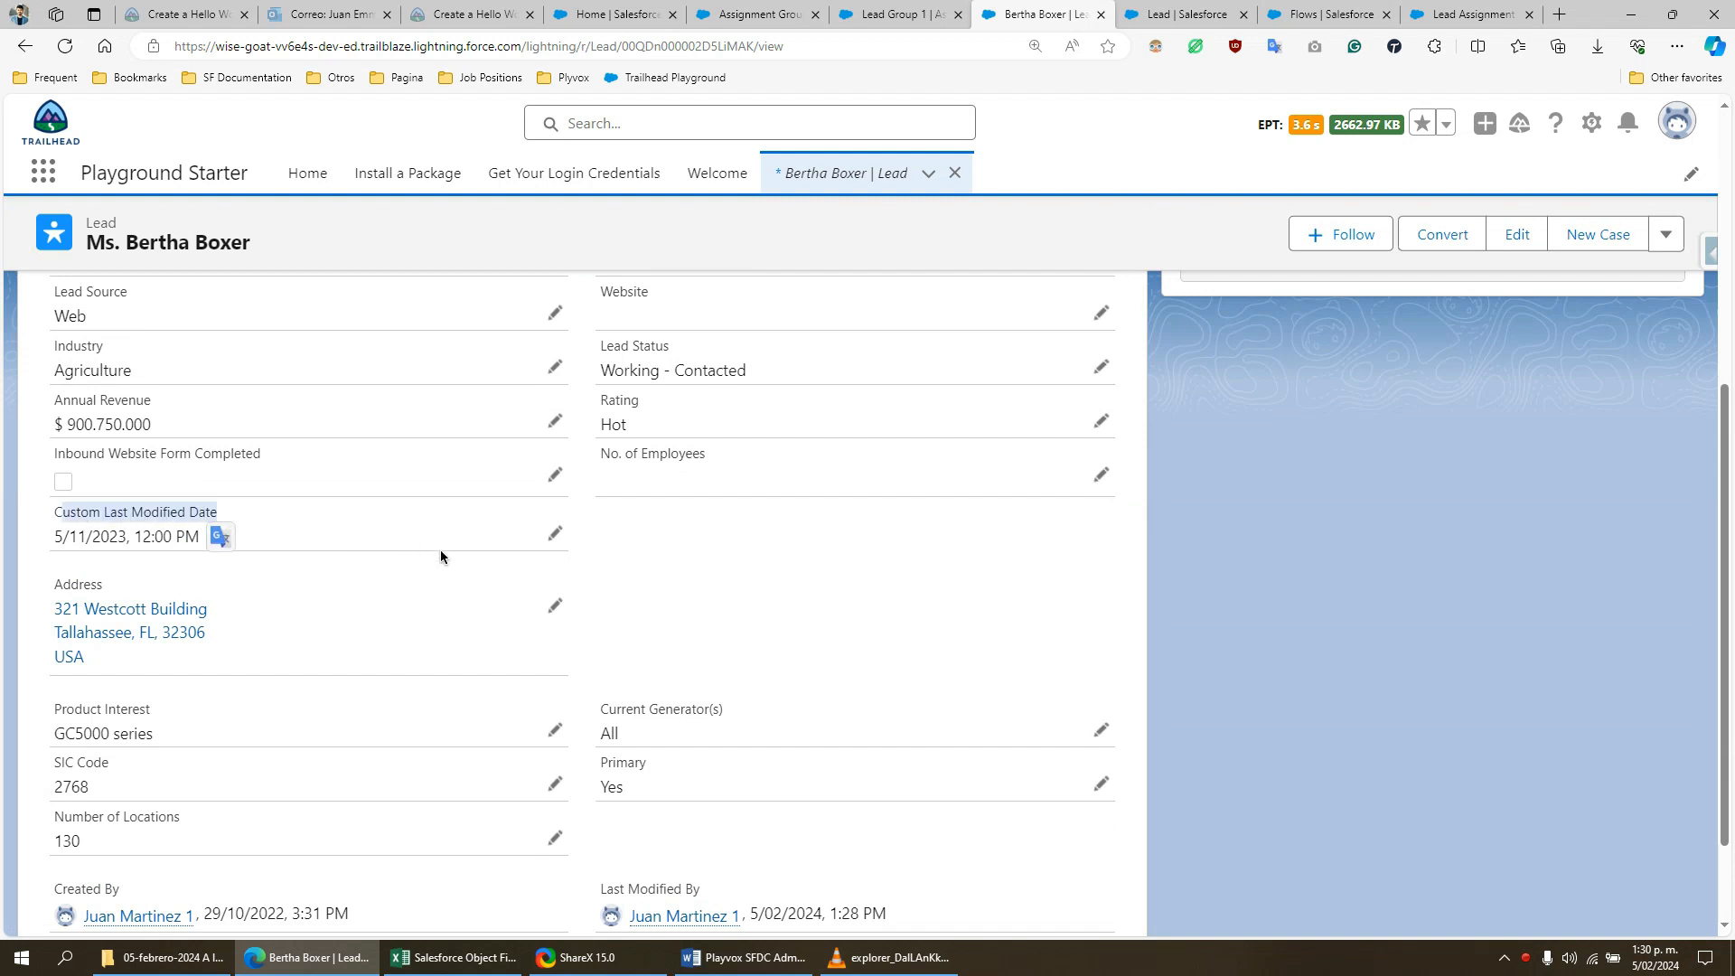
{"action": "scroll", "coordinate": [441, 555], "scroll_direction": "up", "scroll_amount": 2}
{"action": "left_click", "coordinate": [441, 701]}
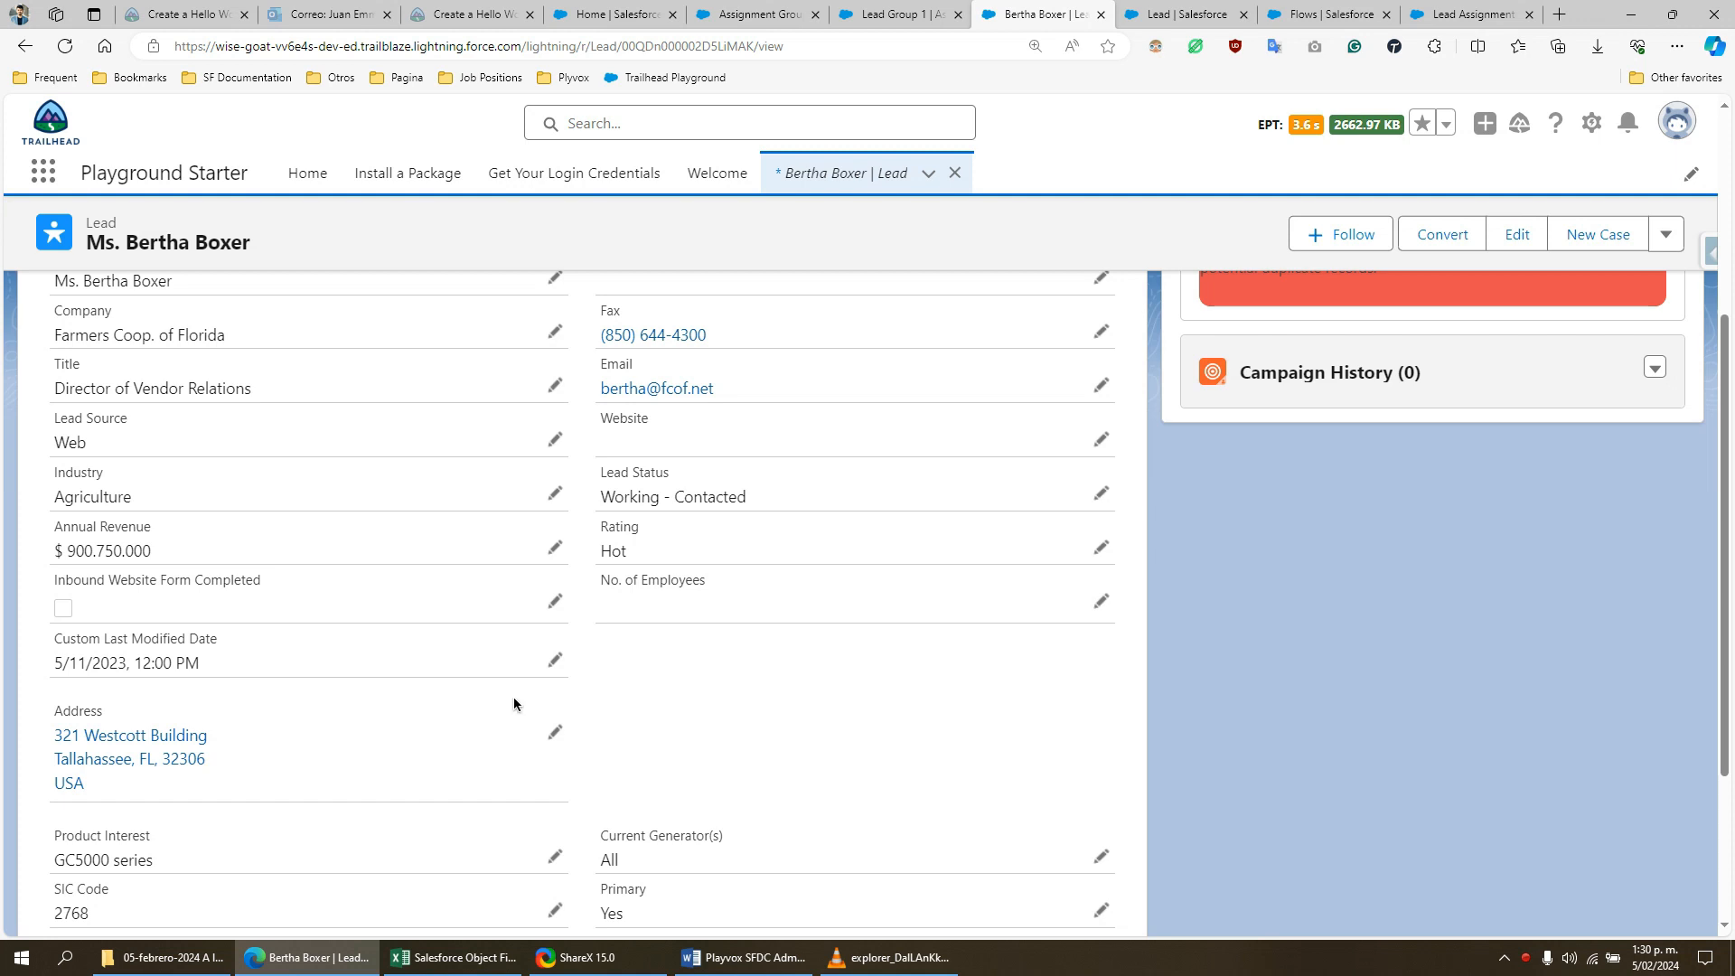
- Compare the lead's Inbound Website Form Completed field with its Custom Last Modified Date against the reassignment criteria
{"action": "scroll", "coordinate": [183, 807], "scroll_direction": "up", "scroll_amount": 2}
{"action": "left_click_drag", "start_coordinate": [226, 761], "coordinate": [54, 765]}
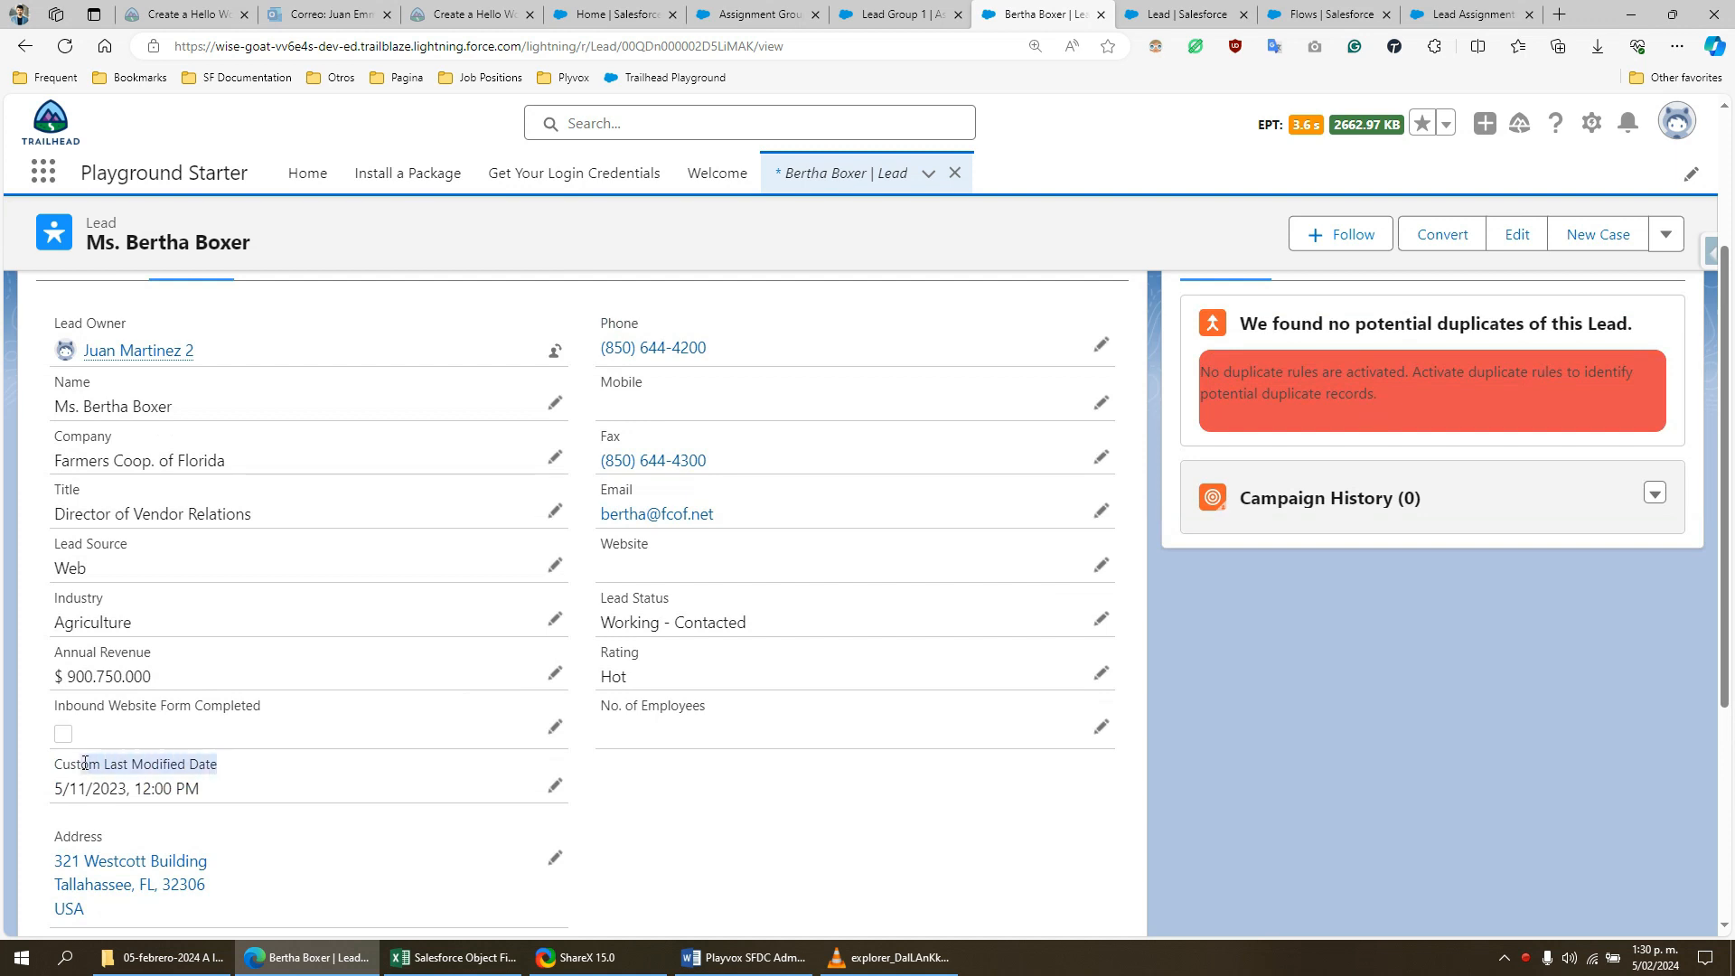
{"action": "left_click", "coordinate": [117, 709]}
{"action": "left_click_drag", "start_coordinate": [98, 708], "coordinate": [183, 739]}
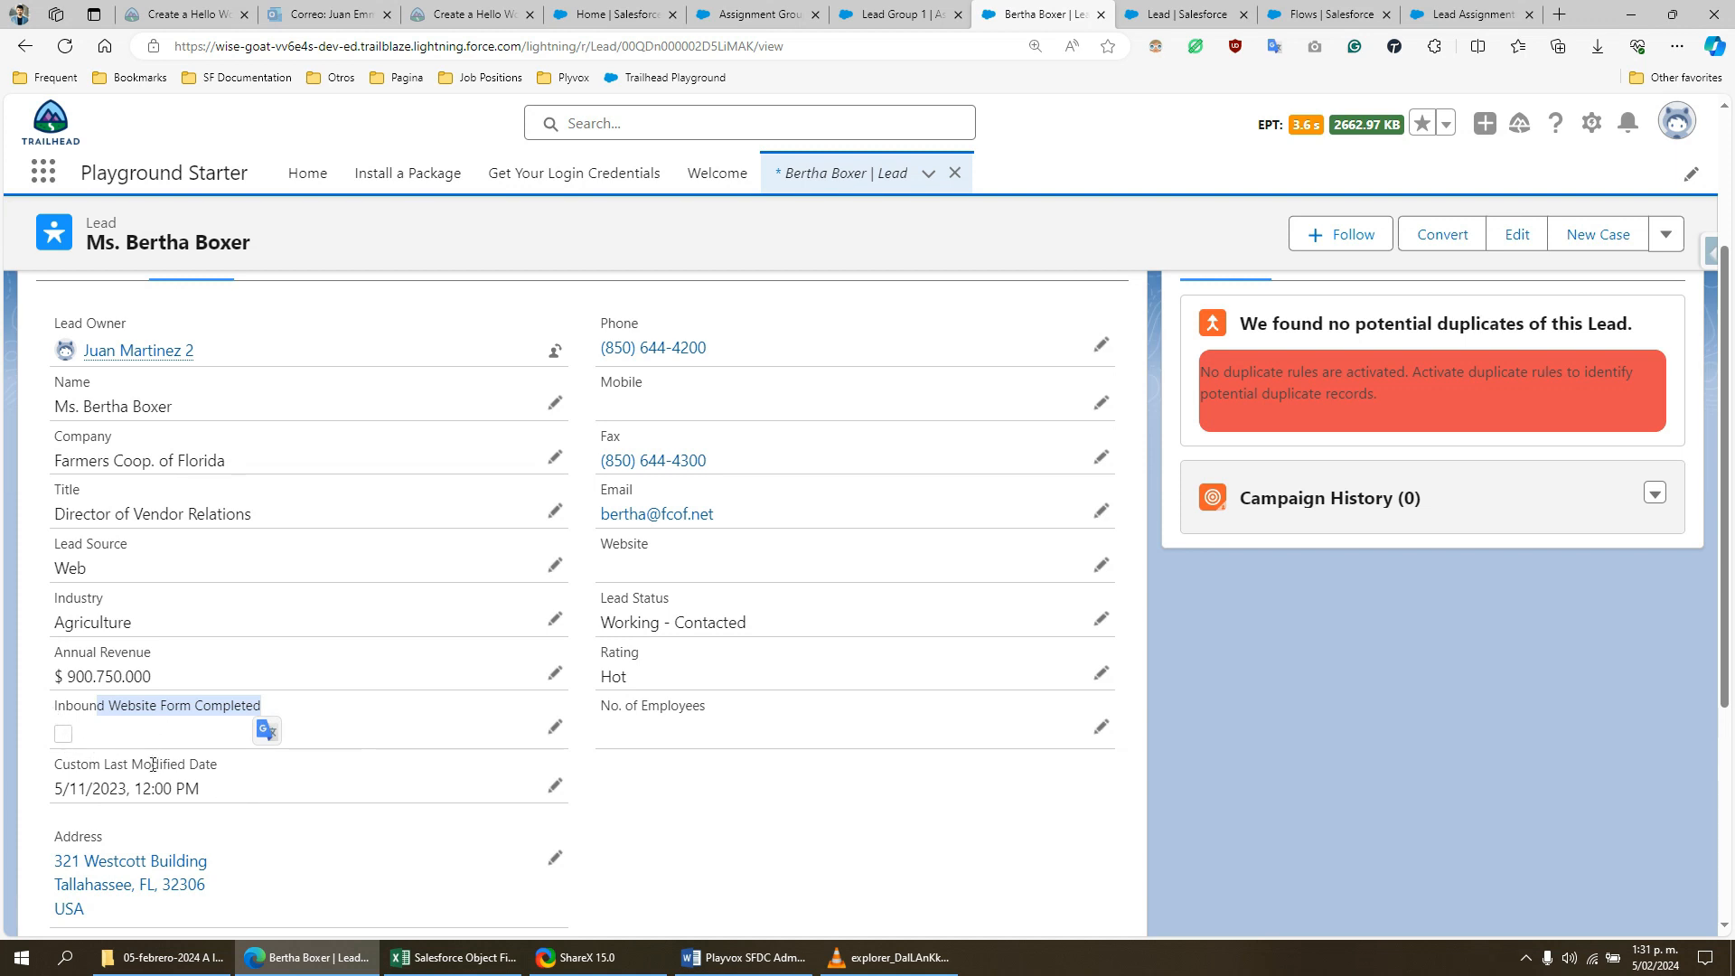
{"action": "left_click", "coordinate": [109, 720]}
{"action": "left_click_drag", "start_coordinate": [112, 706], "coordinate": [251, 713]}
{"action": "left_click", "coordinate": [124, 782]}
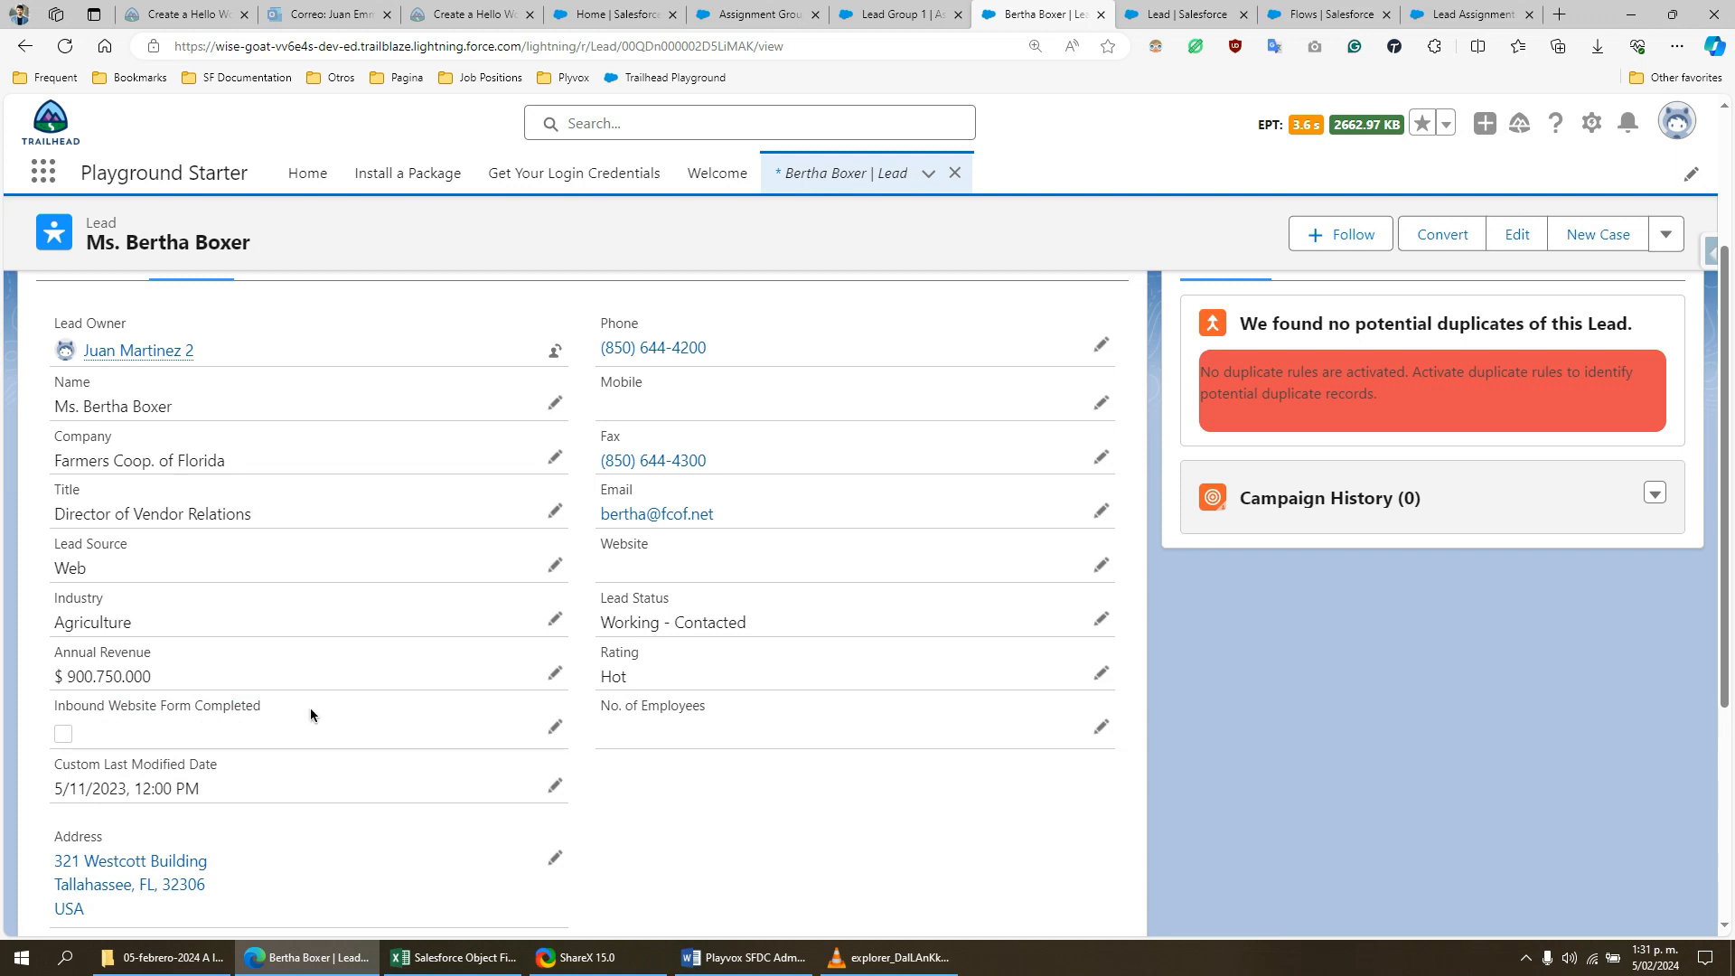
{"action": "scroll", "coordinate": [335, 719], "scroll_direction": "up", "scroll_amount": 2}
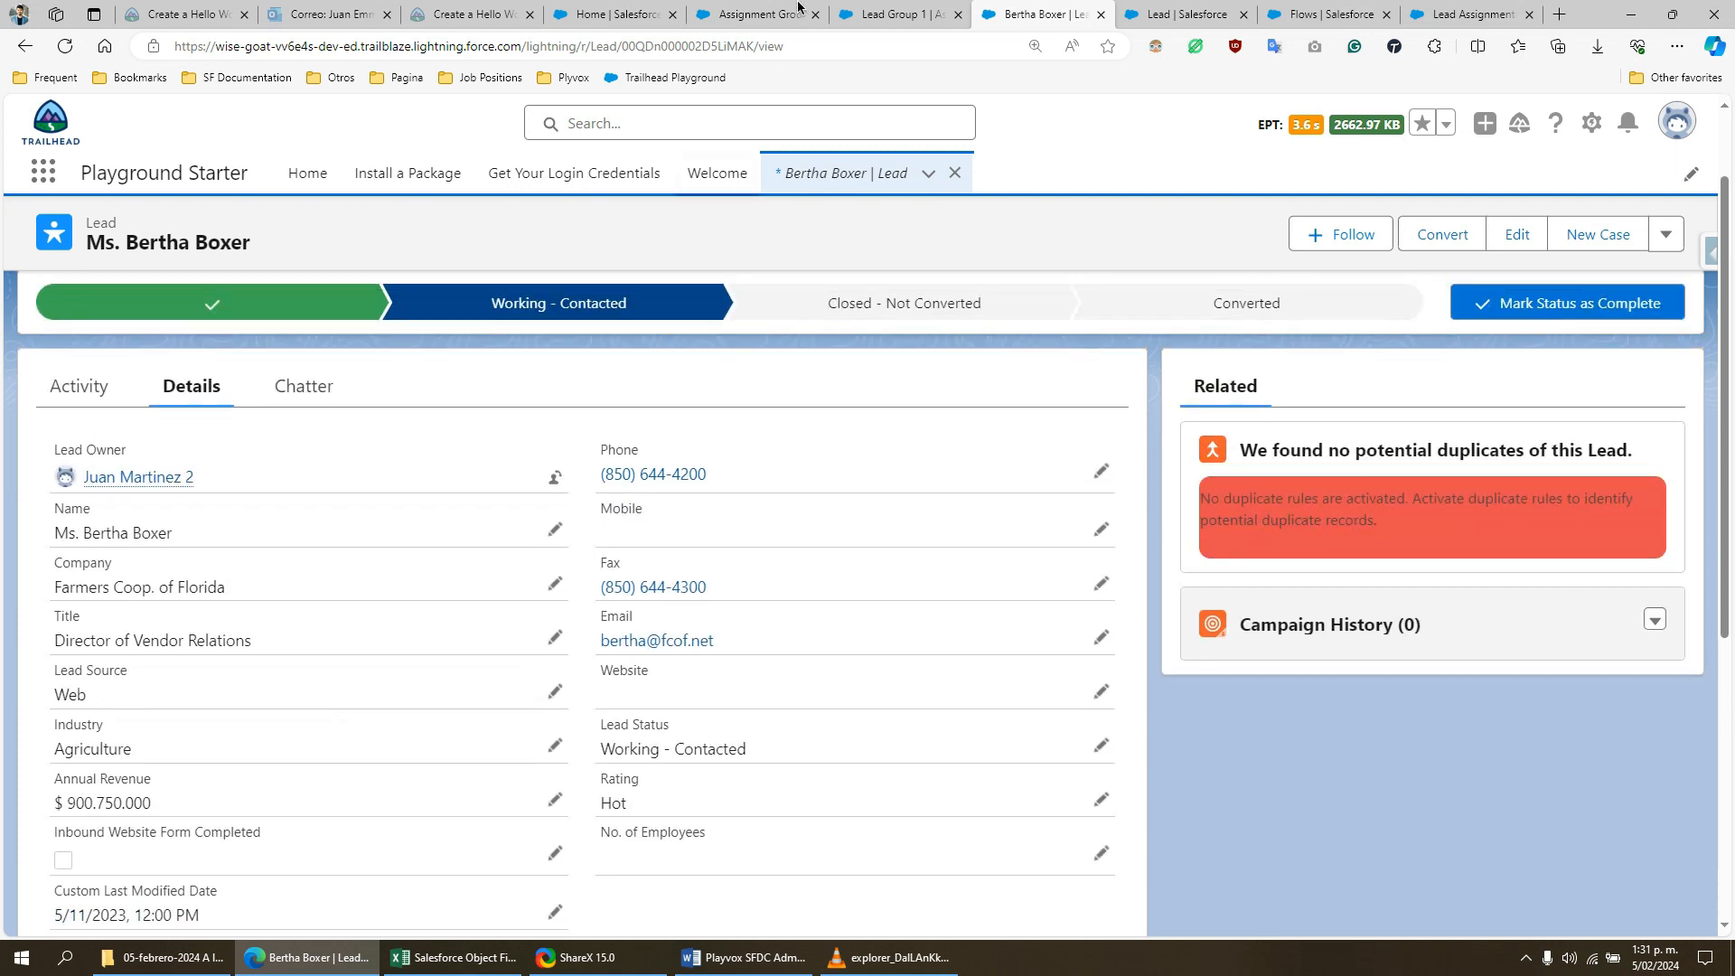
- Return to the Lead Group 1 record and identify the group member who is next in the rotation
{"action": "left_click", "coordinate": [944, 13]}
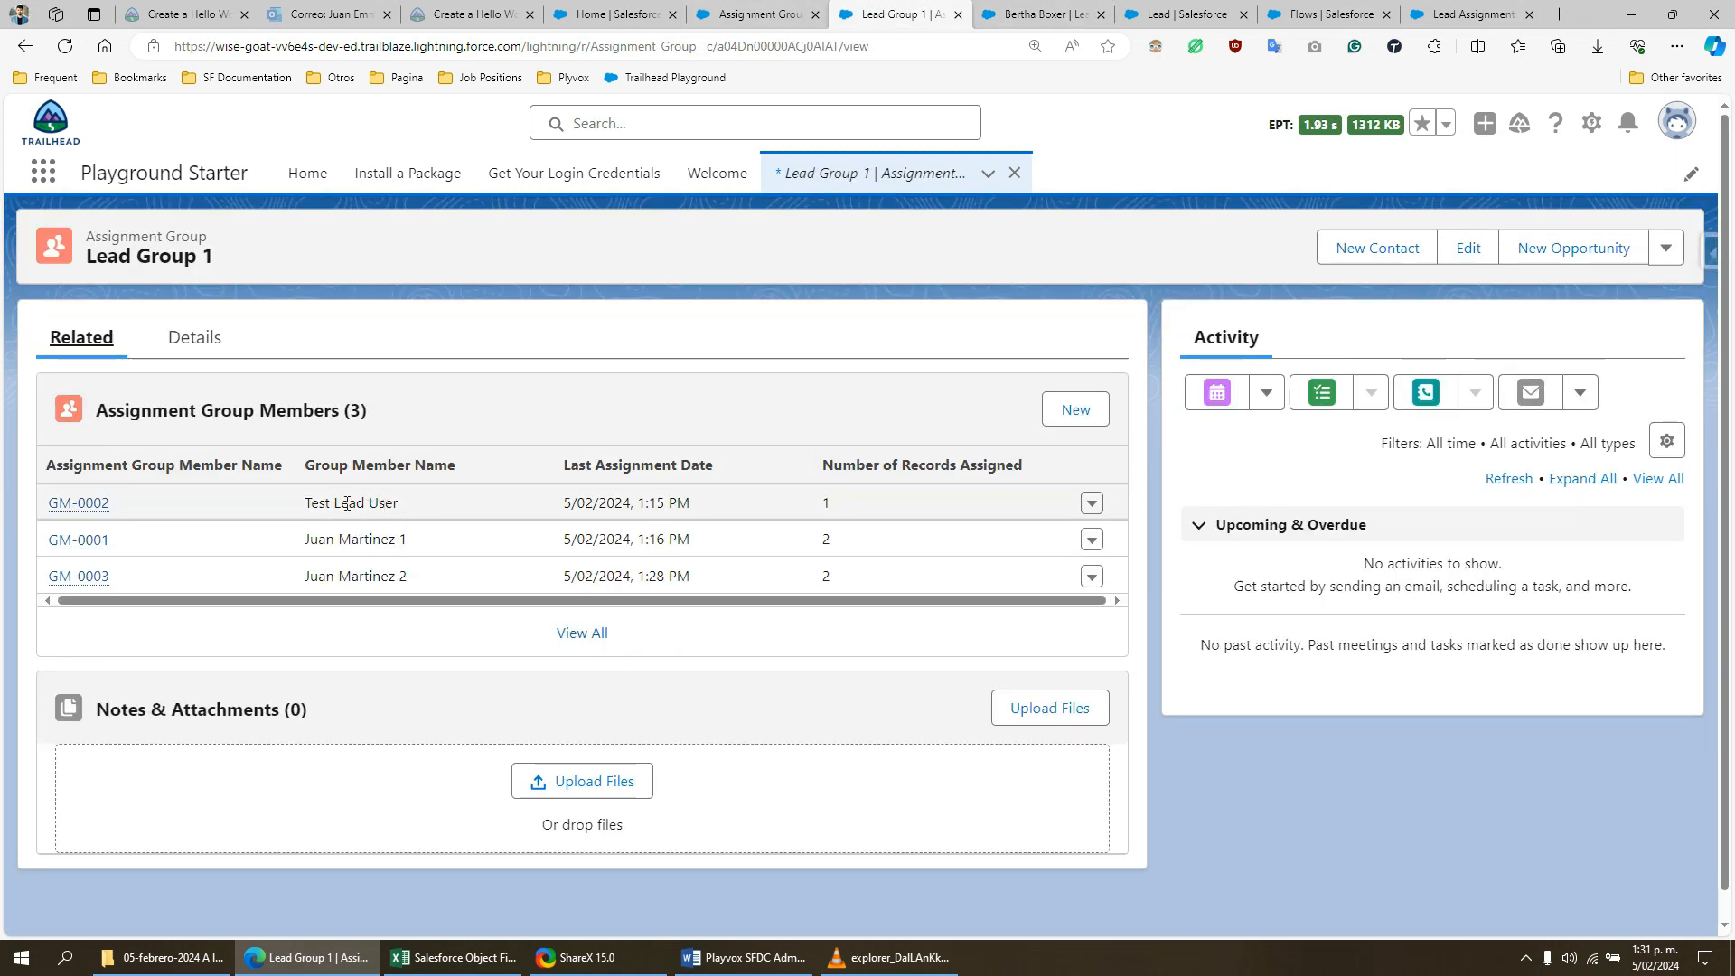
{"action": "left_click_drag", "start_coordinate": [305, 499], "coordinate": [403, 502]}
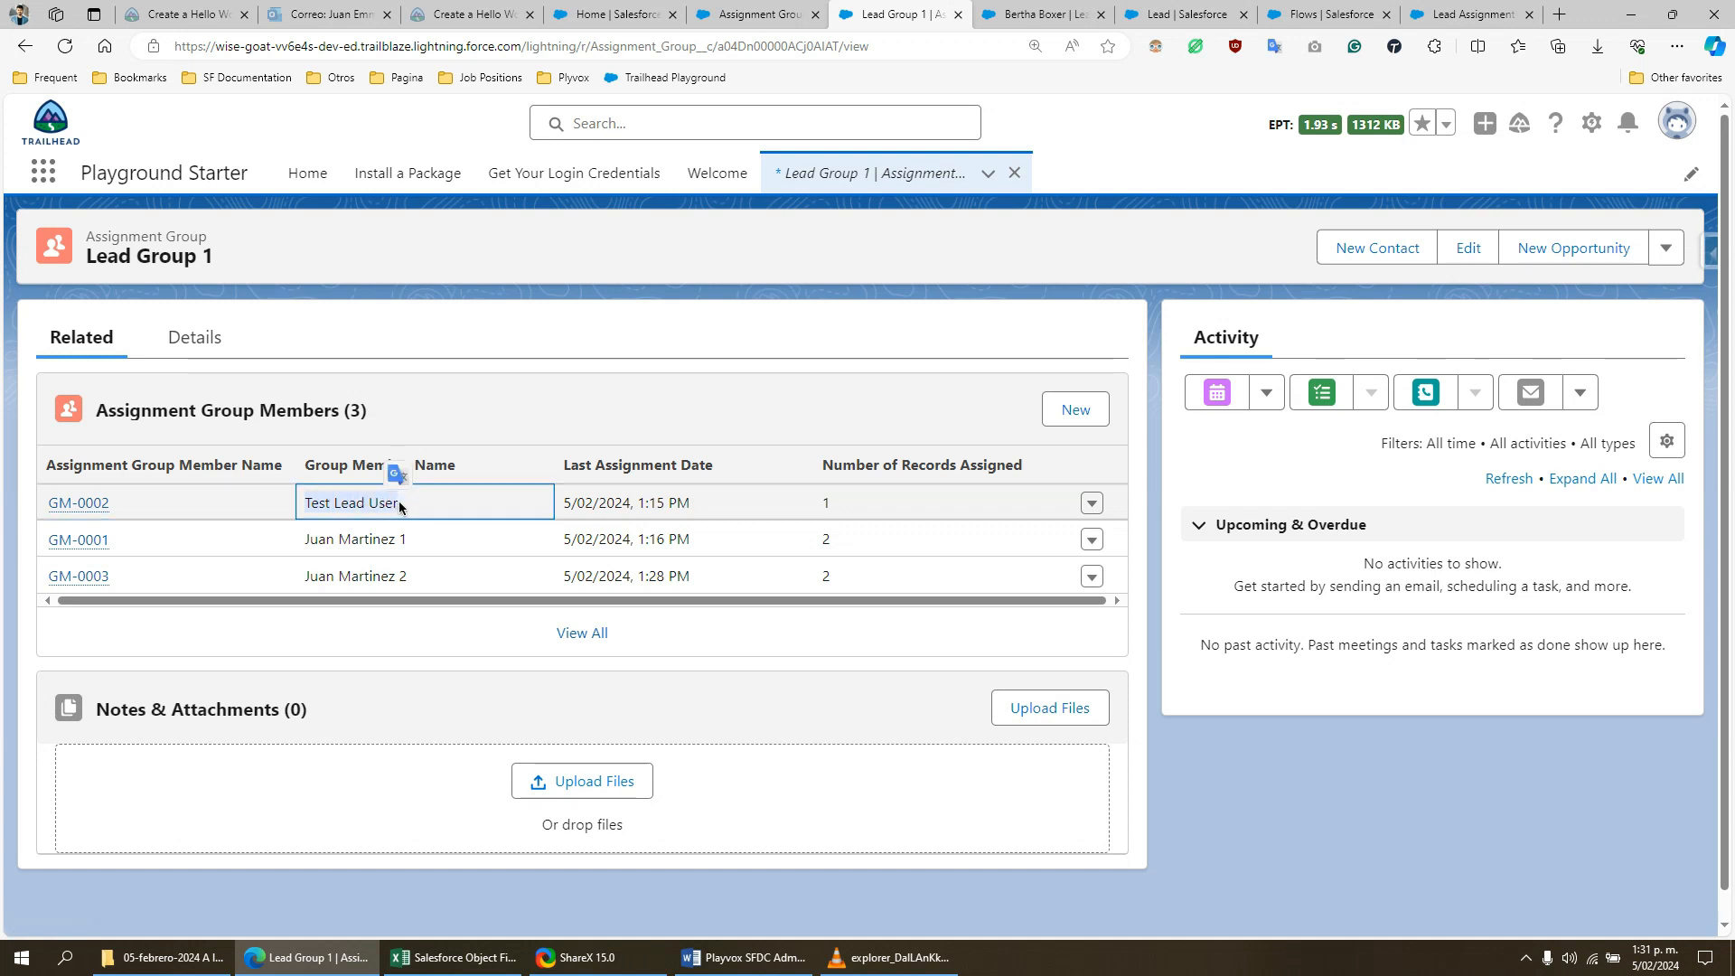
{"action": "left_click", "coordinate": [331, 511]}
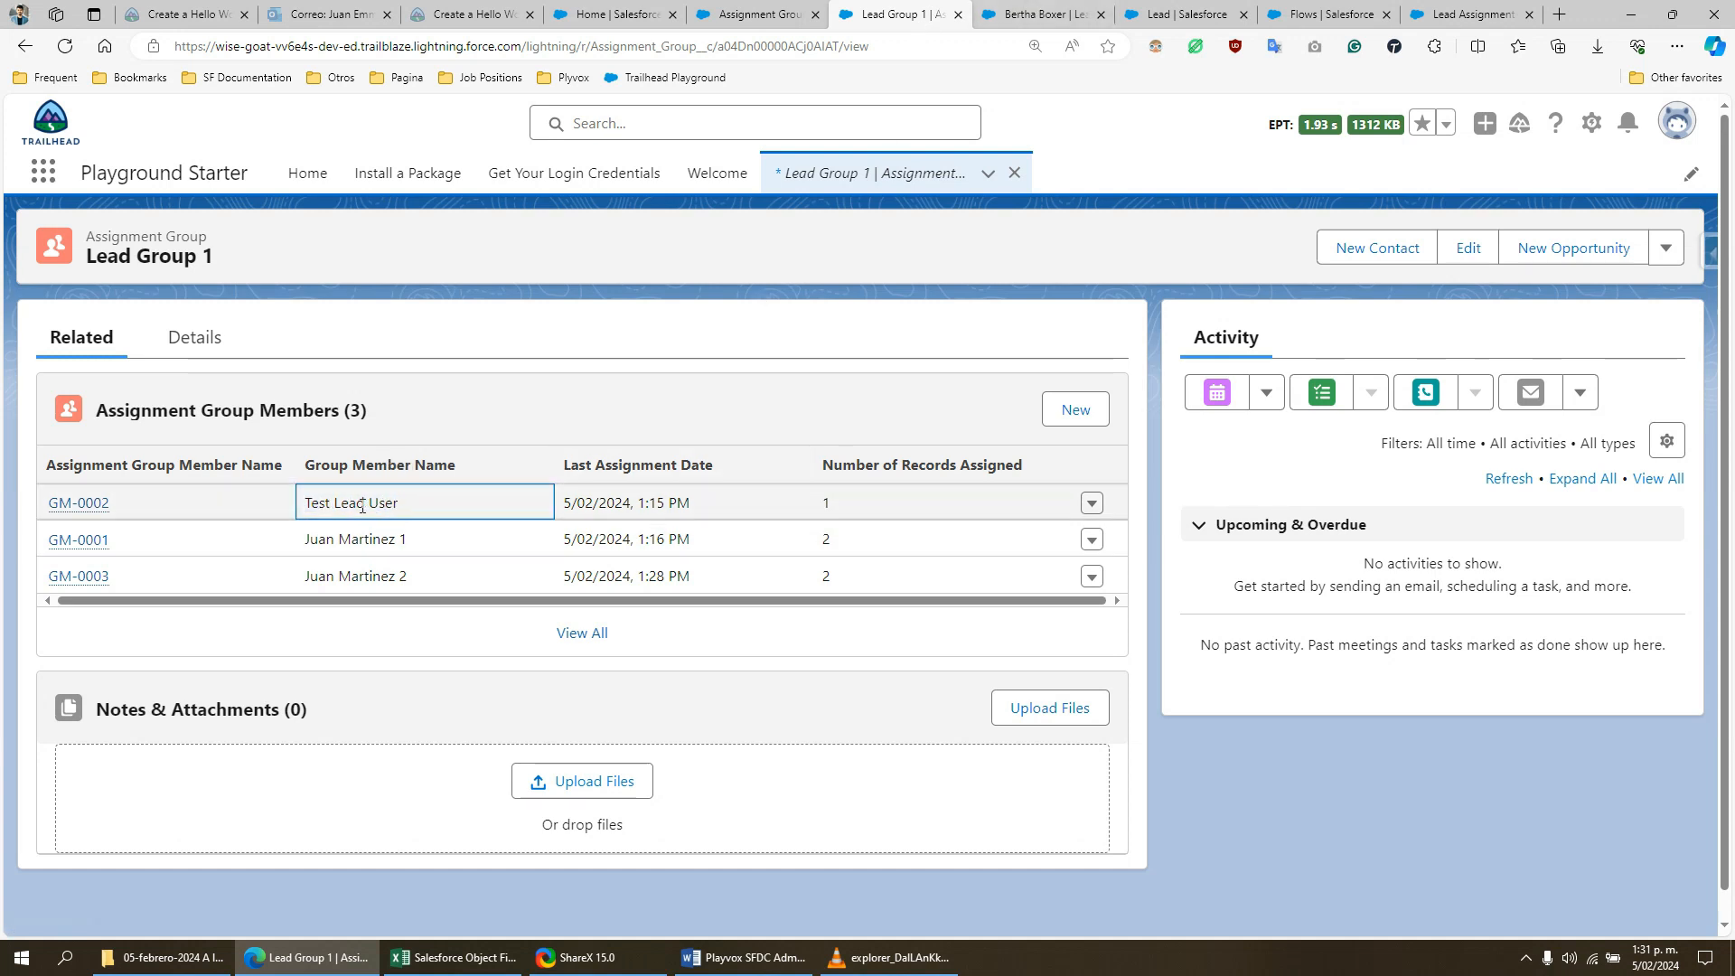
- Mark Inbound Website Form Completed on the Farmers Coop. of Florida lead, save it, and check its Lead Owner
{"action": "left_click", "coordinate": [1044, 14]}
{"action": "scroll", "coordinate": [741, 614], "scroll_direction": "down", "scroll_amount": 4}
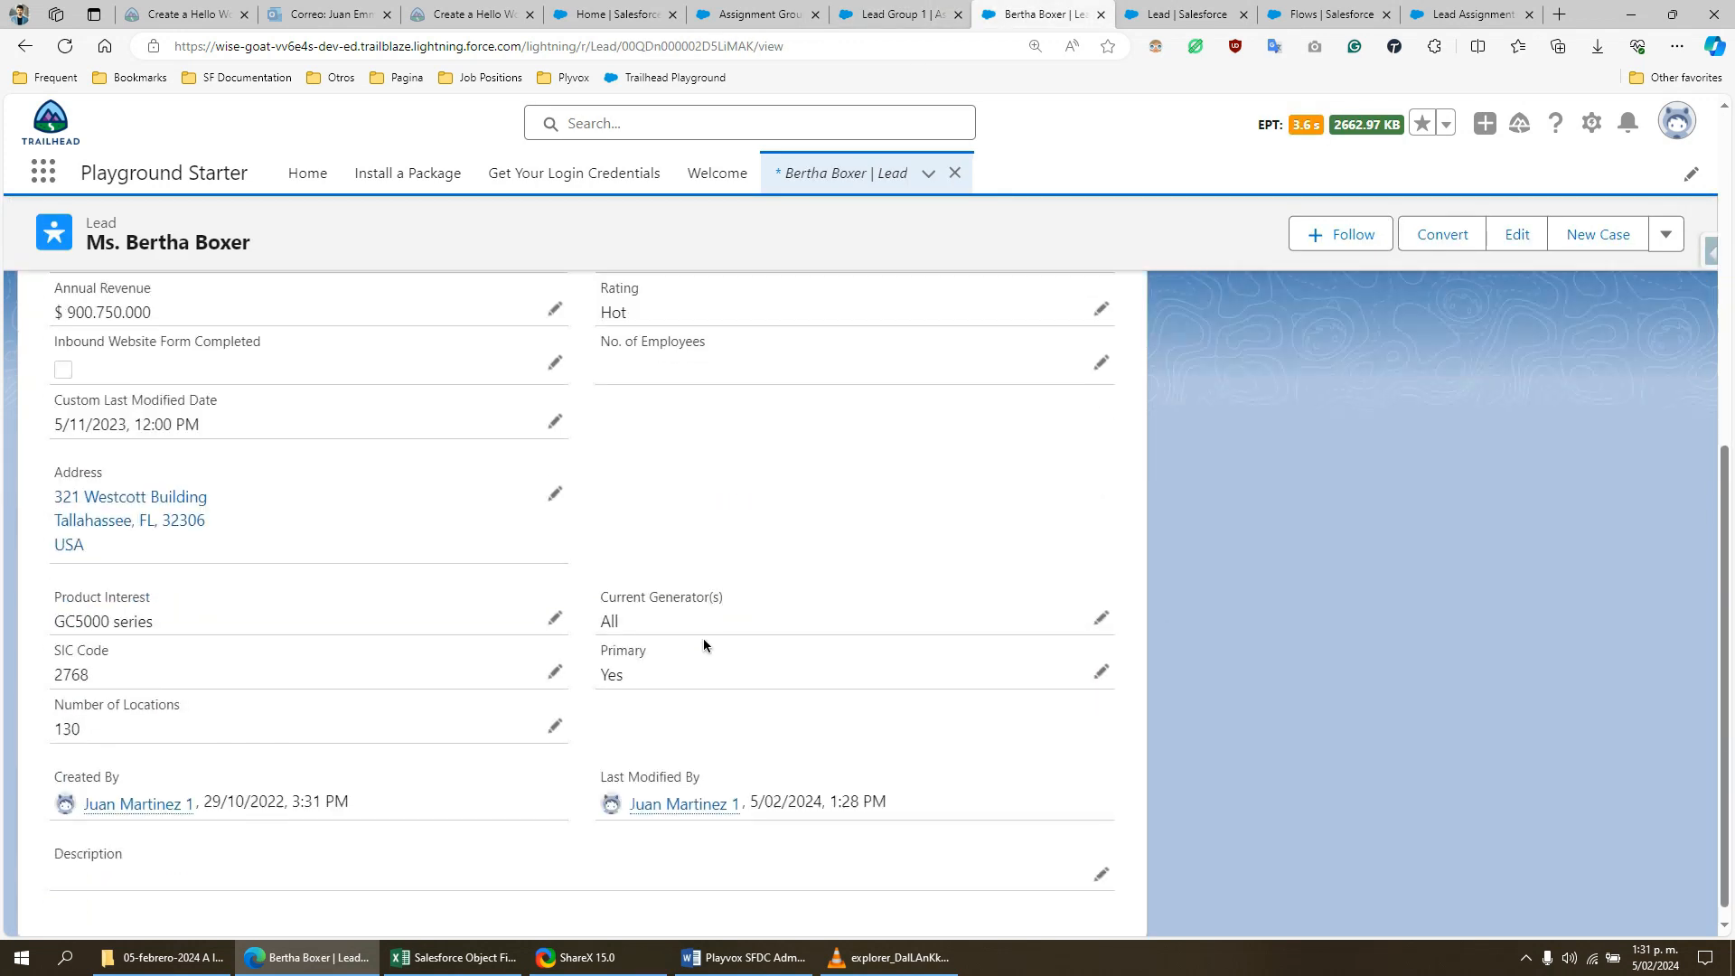
{"action": "scroll", "coordinate": [704, 638], "scroll_direction": "up", "scroll_amount": 5}
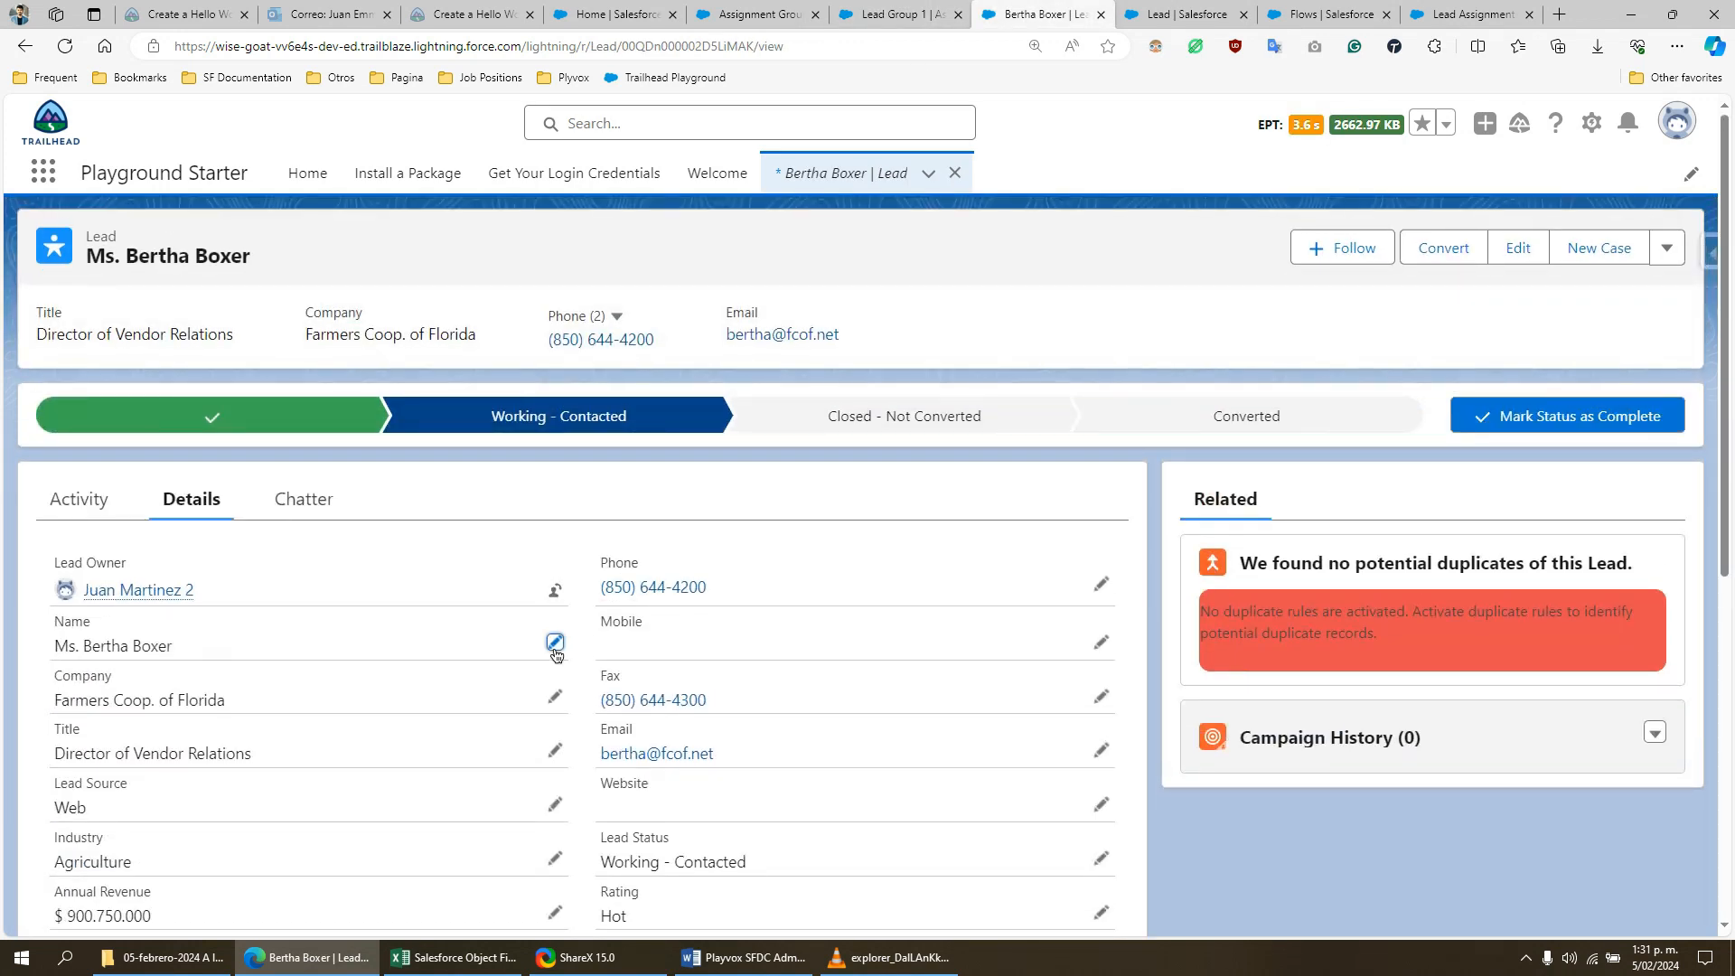
{"action": "left_click", "coordinate": [555, 643]}
{"action": "scroll", "coordinate": [442, 687], "scroll_direction": "down", "scroll_amount": 10}
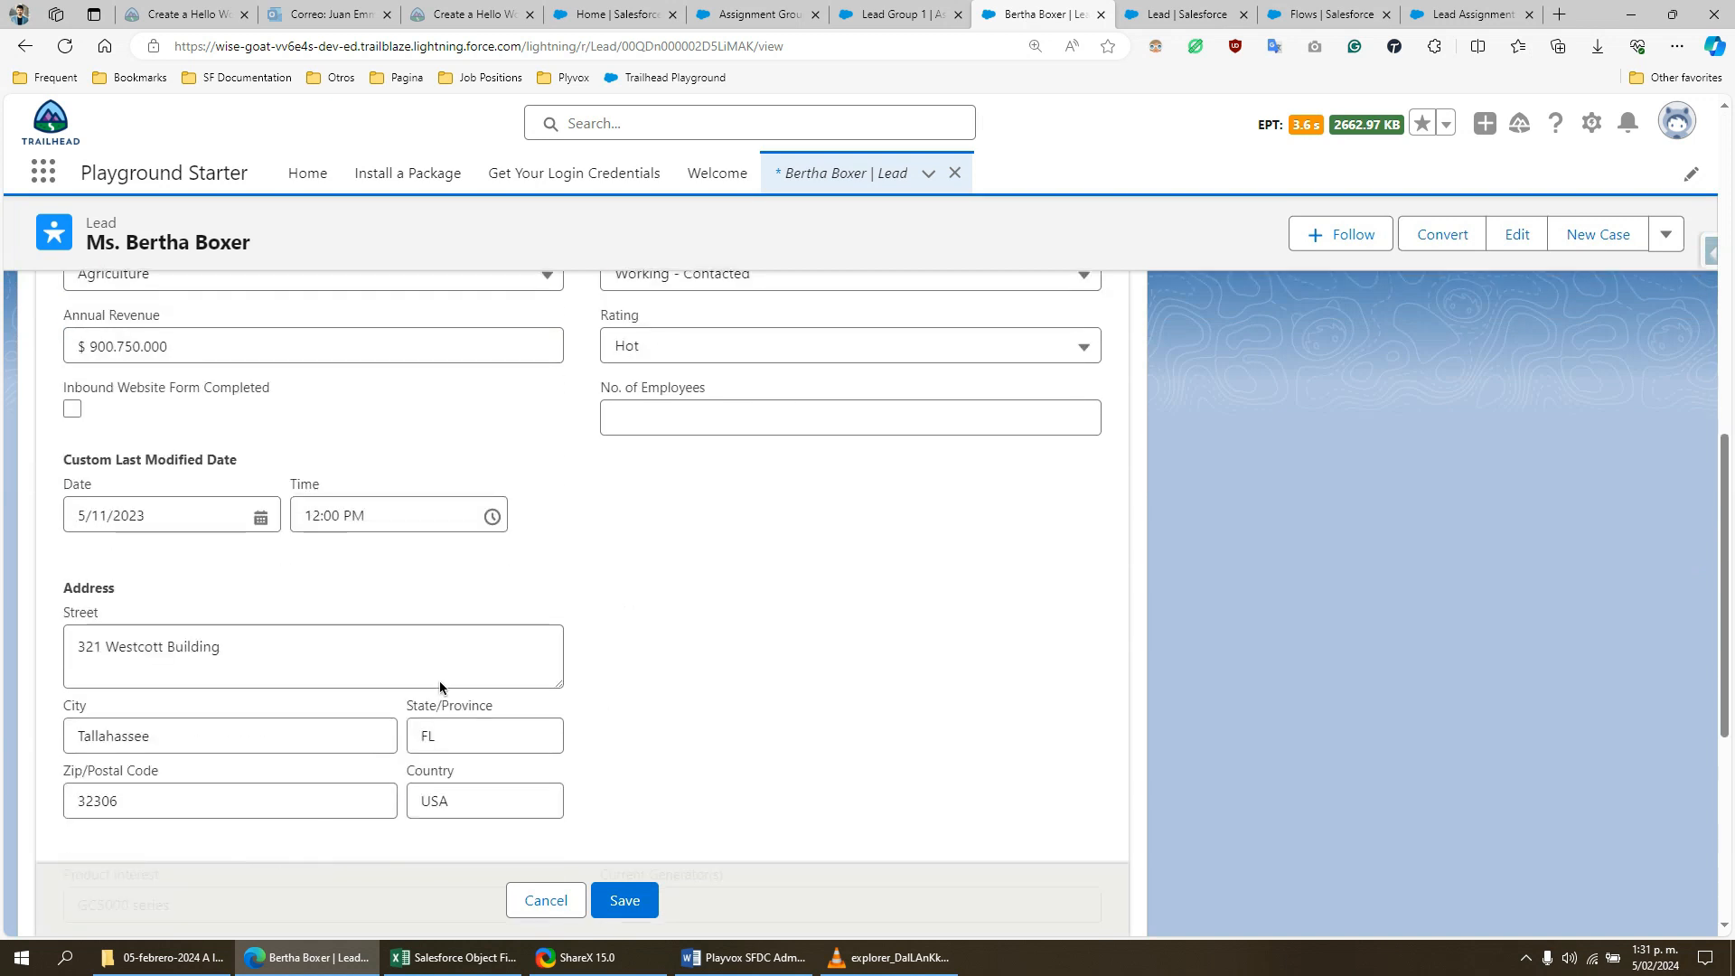
{"action": "scroll", "coordinate": [440, 680], "scroll_direction": "up", "scroll_amount": 4}
{"action": "scroll", "coordinate": [348, 664], "scroll_direction": "down", "scroll_amount": 6}
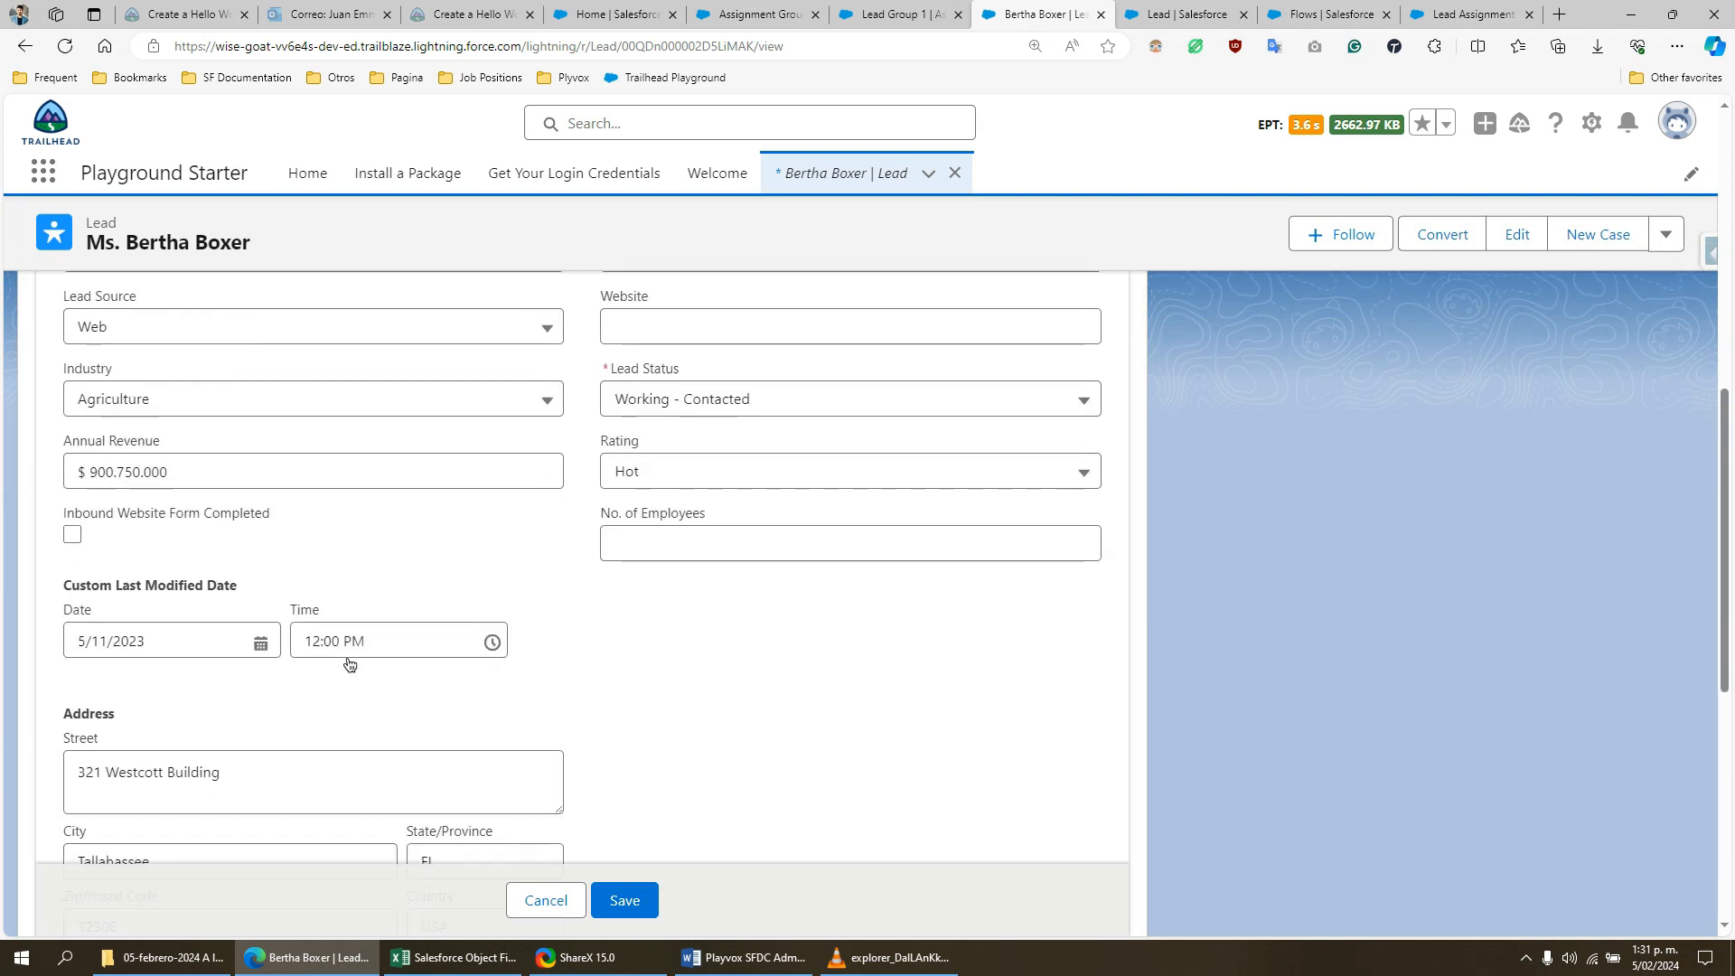
{"action": "scroll", "coordinate": [345, 655], "scroll_direction": "up", "scroll_amount": 3}
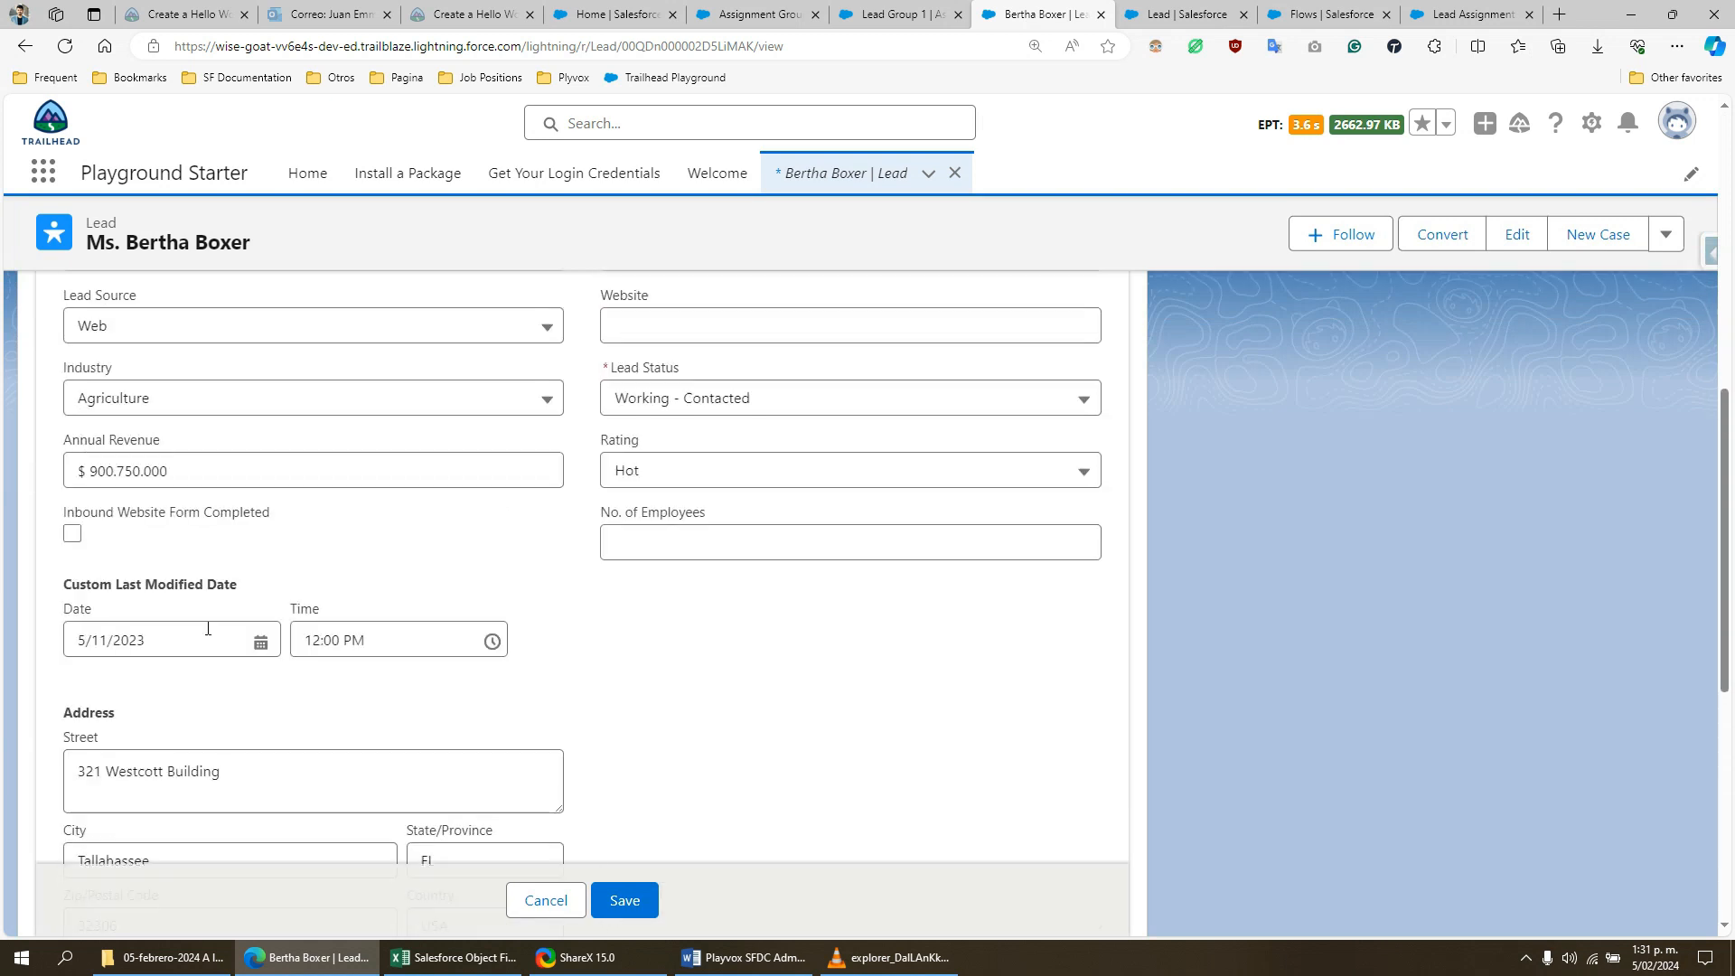
{"action": "left_click", "coordinate": [72, 533]}
{"action": "left_click", "coordinate": [640, 909]}
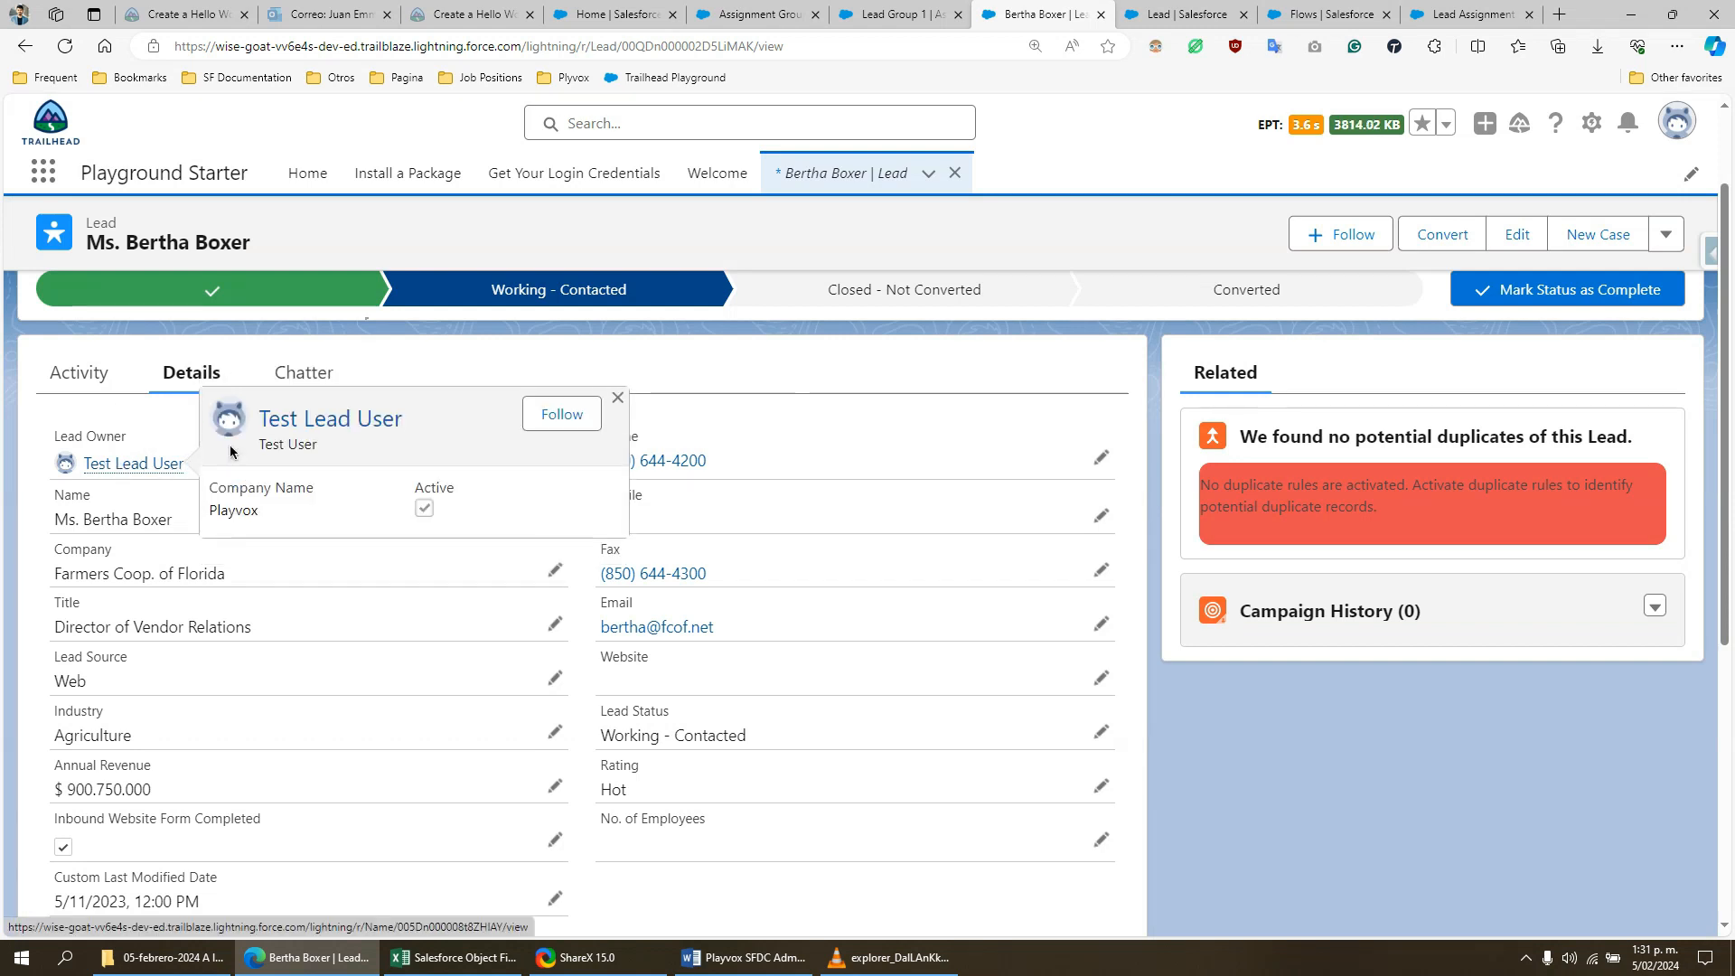
- Reload Lead Group 1 and check member GM-0002's Number of Records Assigned and Last Assignment Date after the lead update
{"action": "left_click", "coordinate": [895, 14]}
{"action": "left_click", "coordinate": [70, 54]}
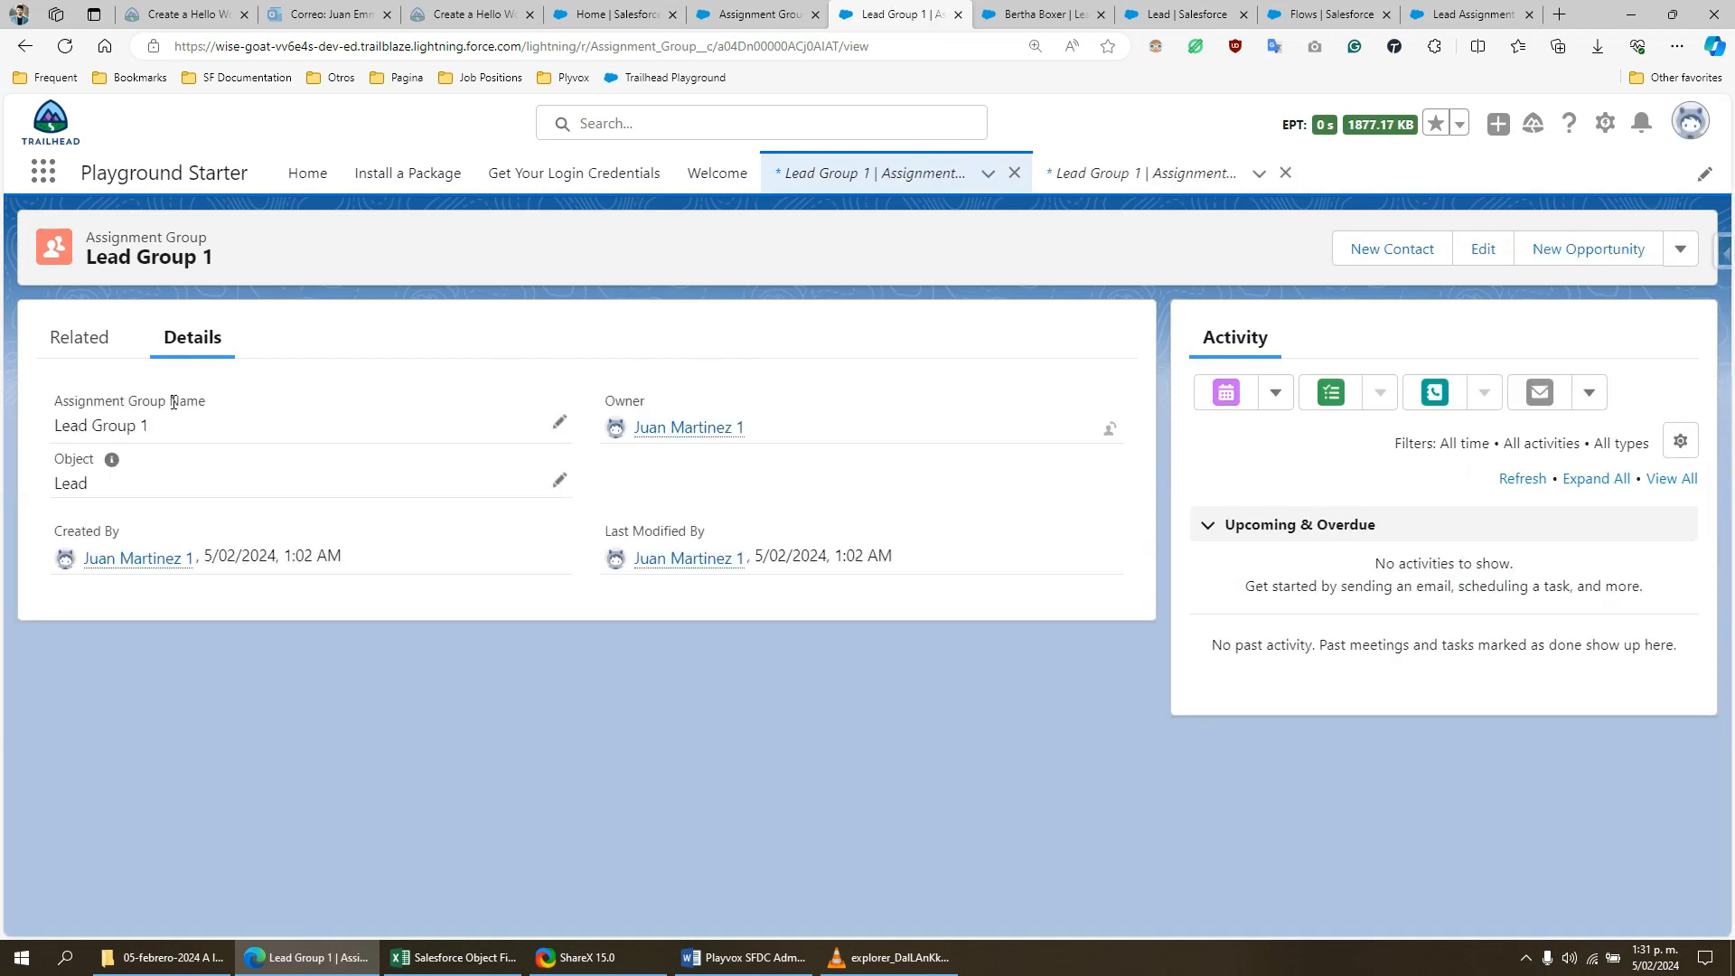
{"action": "left_click", "coordinate": [86, 341]}
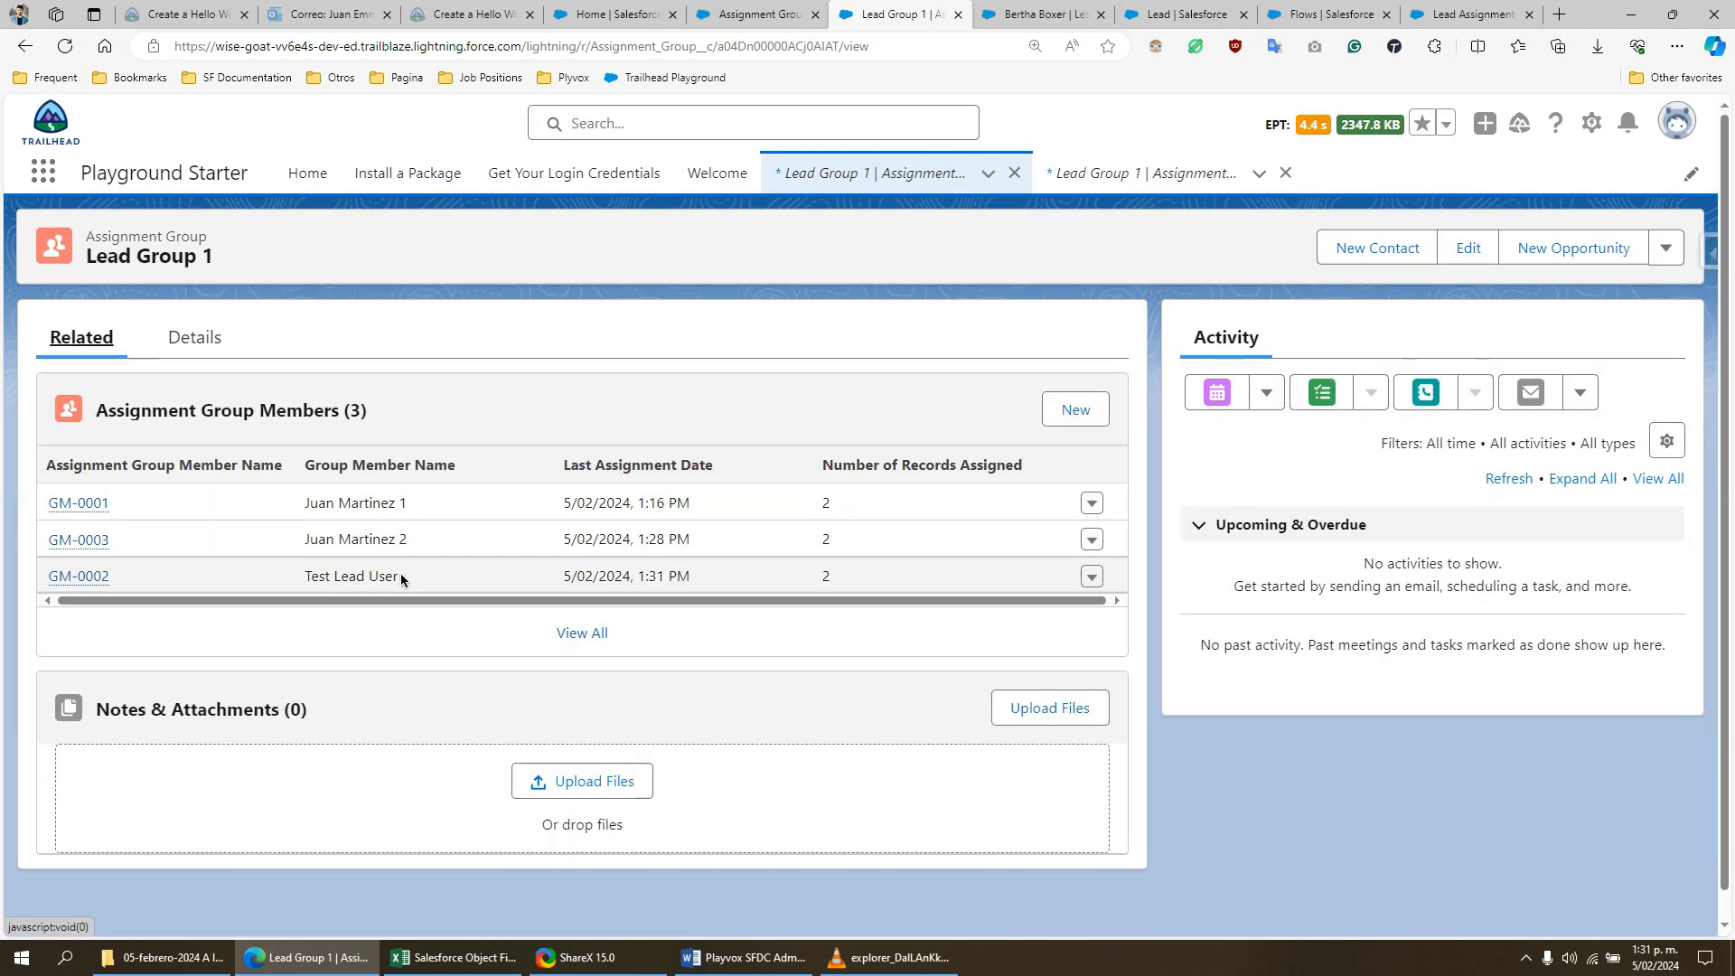
{"action": "left_click", "coordinate": [825, 577]}
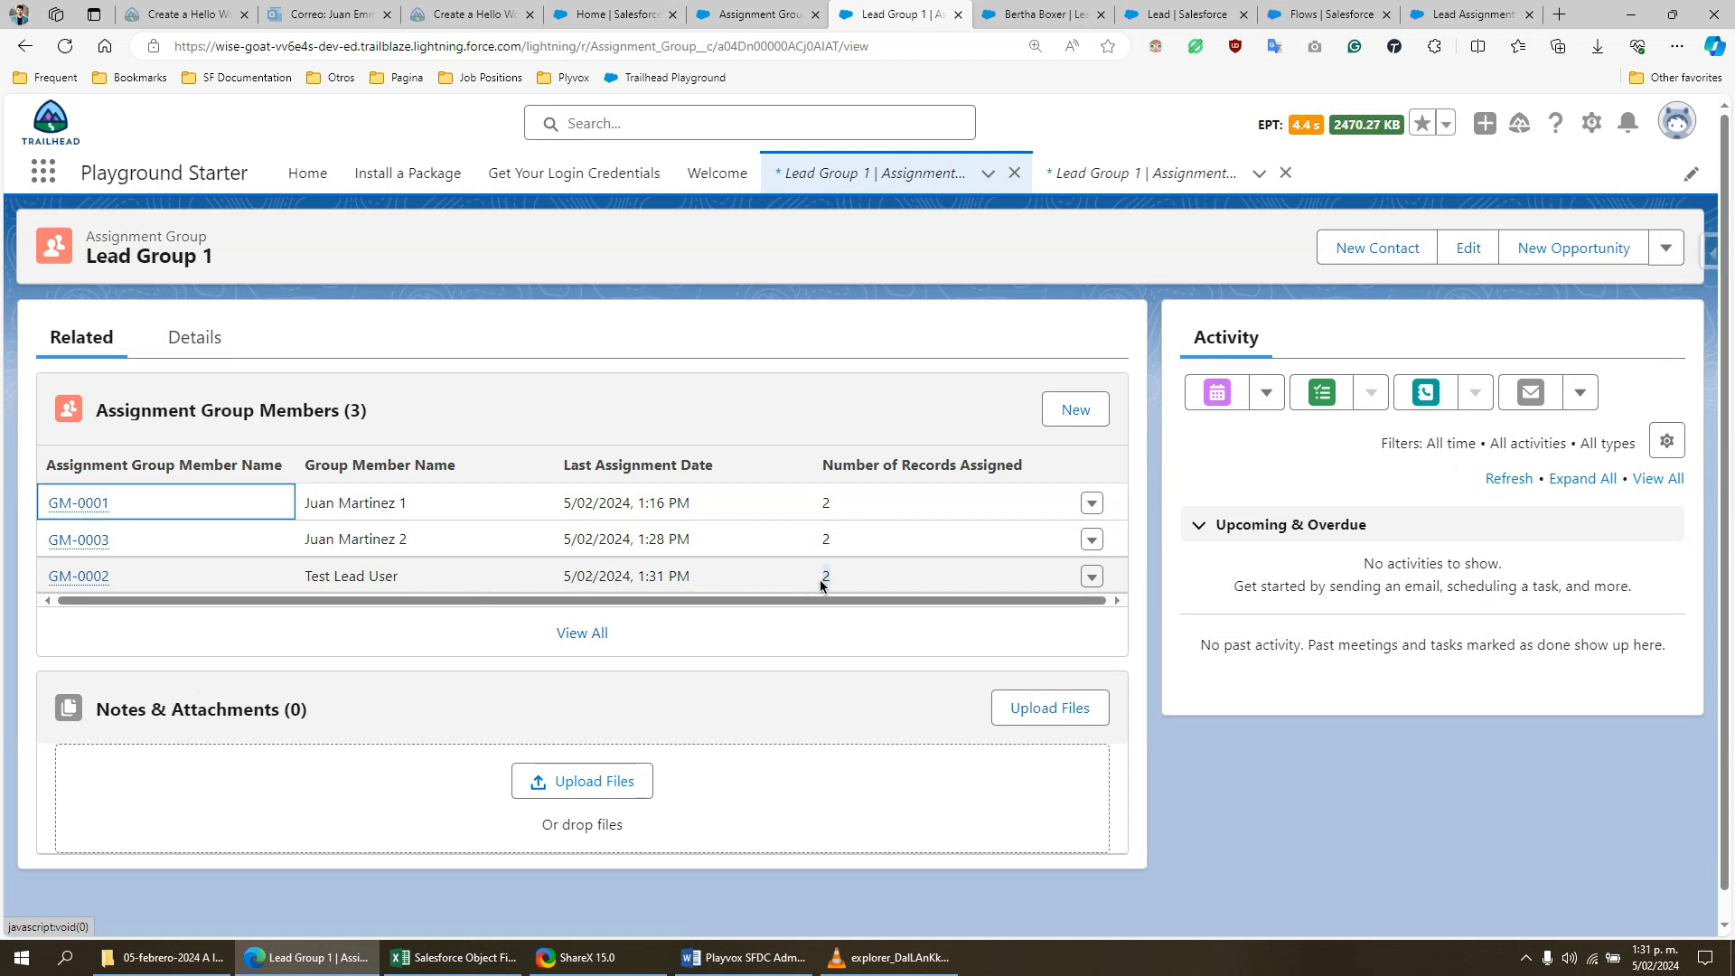
{"action": "left_click_drag", "start_coordinate": [690, 578], "coordinate": [561, 577]}
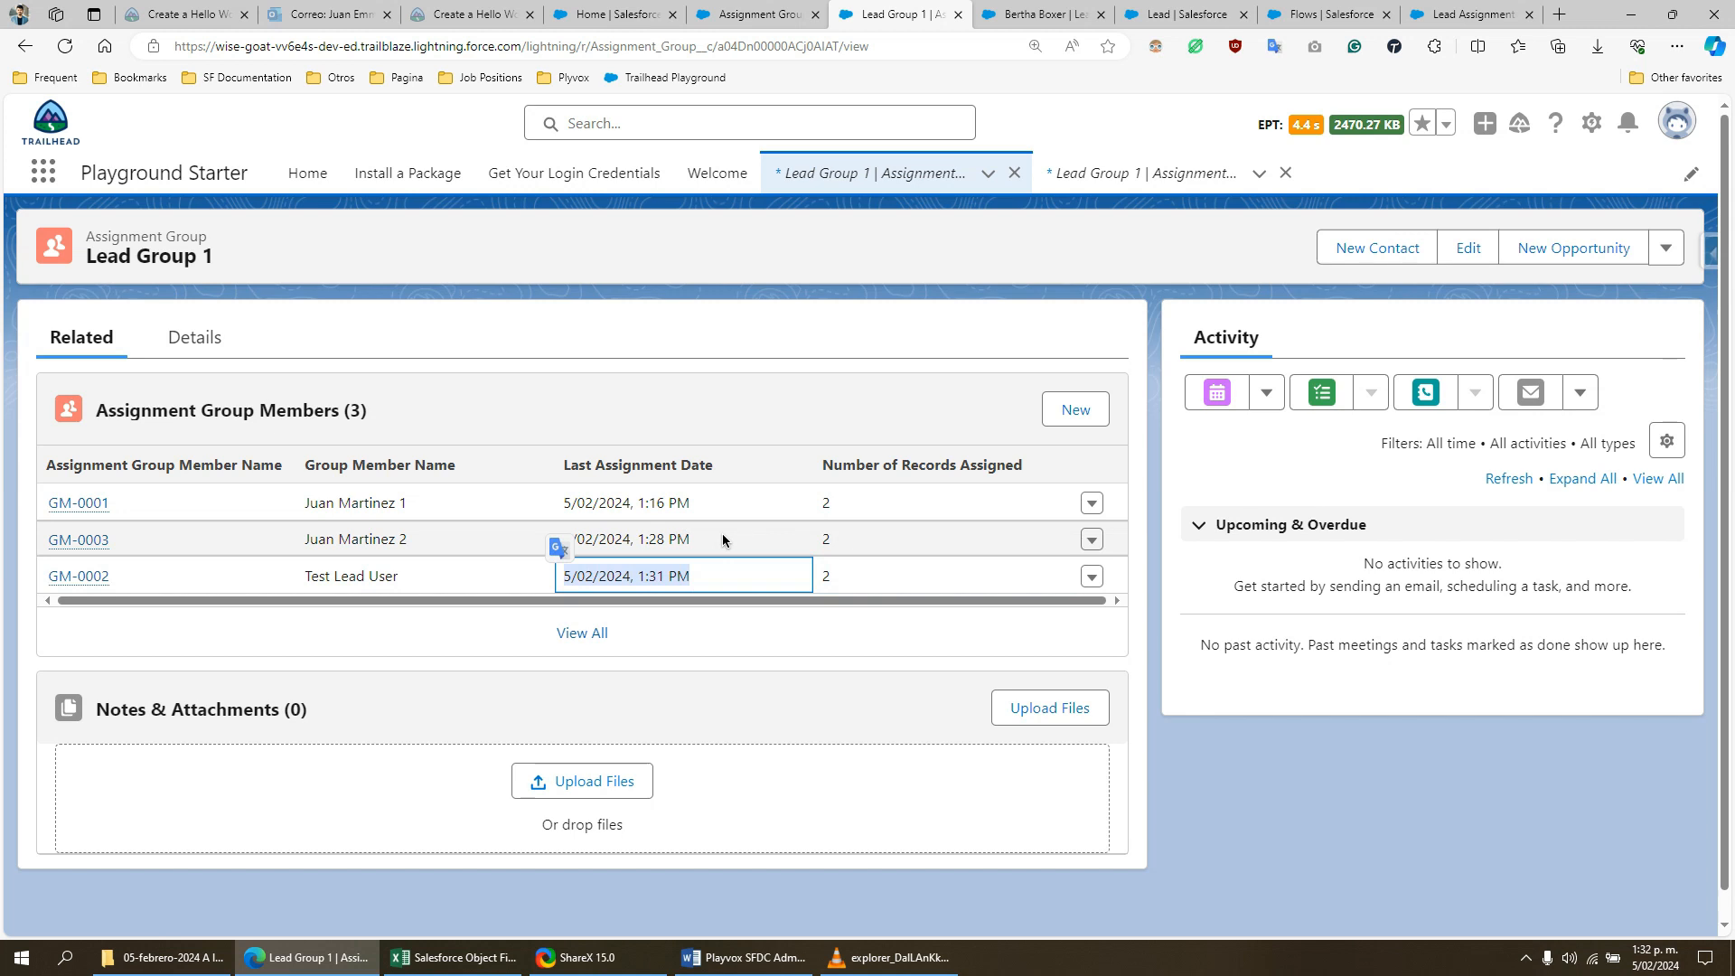
{"action": "left_click", "coordinate": [835, 305]}
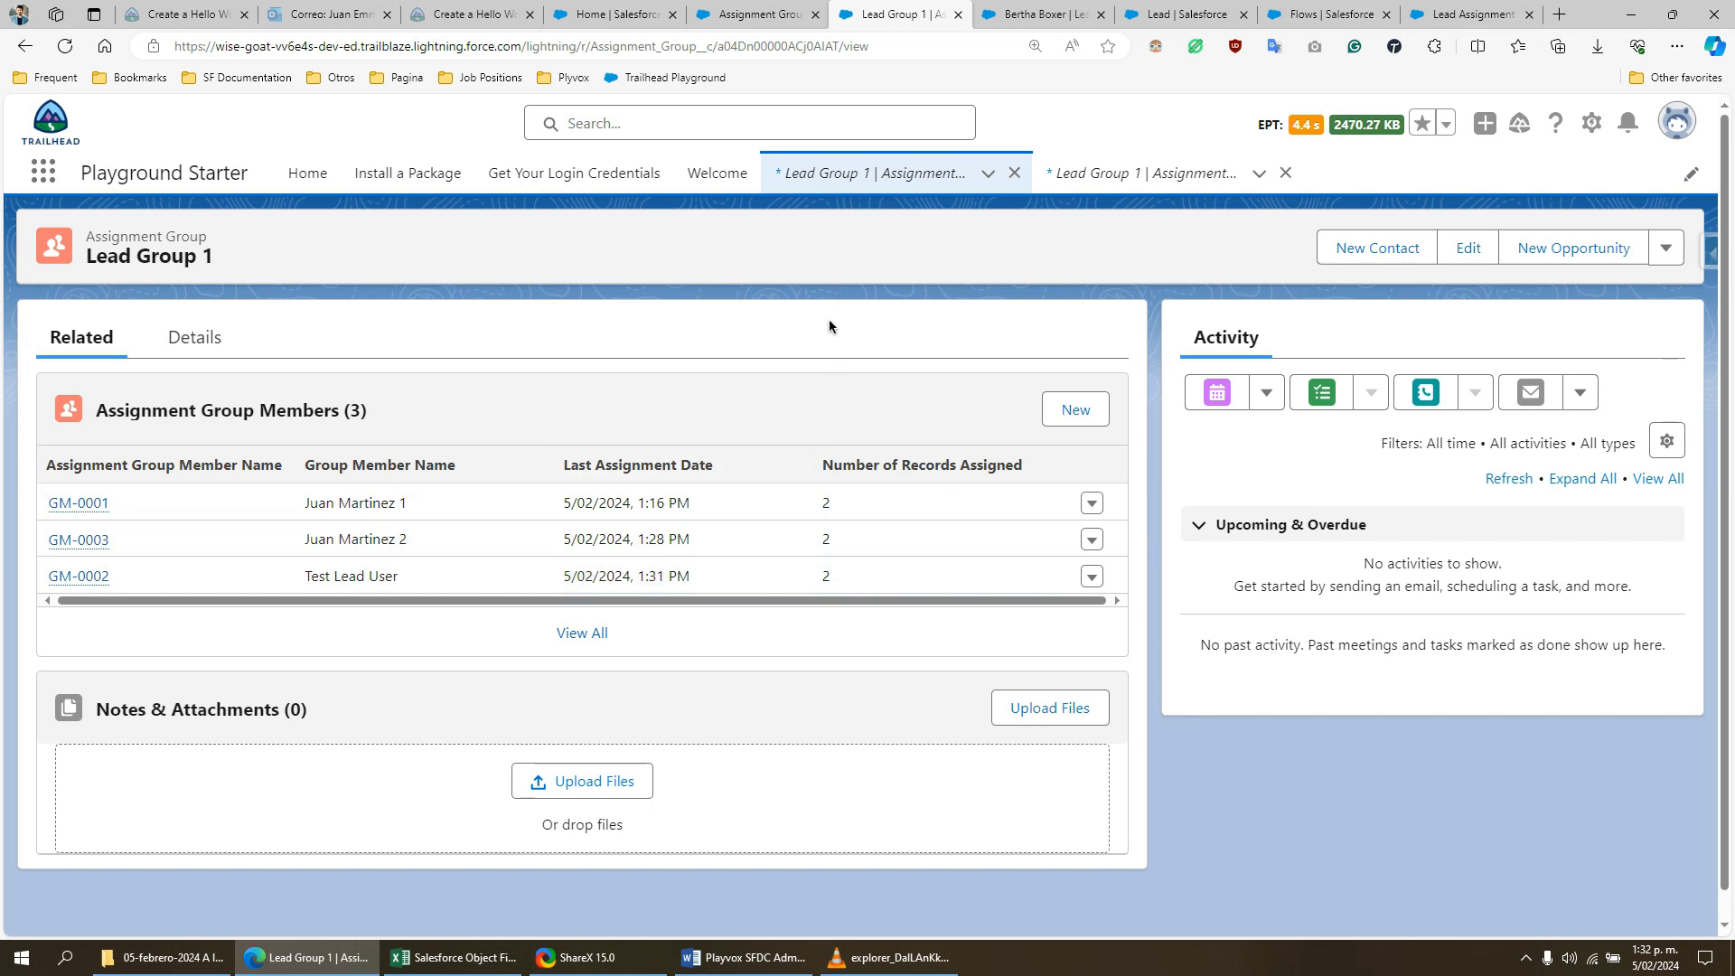